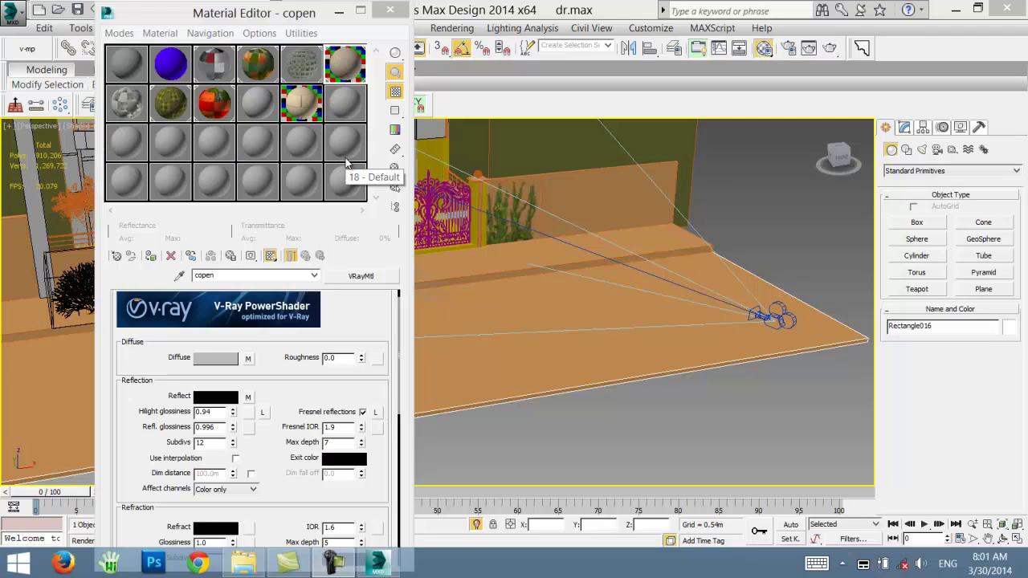
- Minimize the Material Editor, zoom to the gate, and select the climbing-plant plane Plane001 in Modify
left_click(339, 10)
scroll(378, 346, "down", 5)
scroll(379, 346, "up", 5)
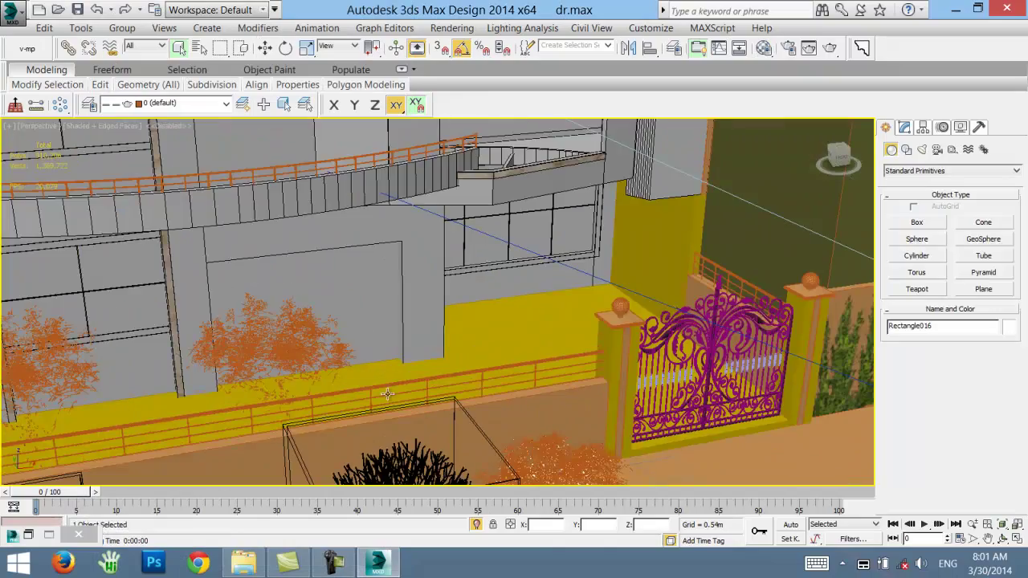
scroll(389, 394, "down", 2)
scroll(337, 287, "down", 5)
scroll(321, 279, "up", 5)
scroll(320, 278, "up", 3)
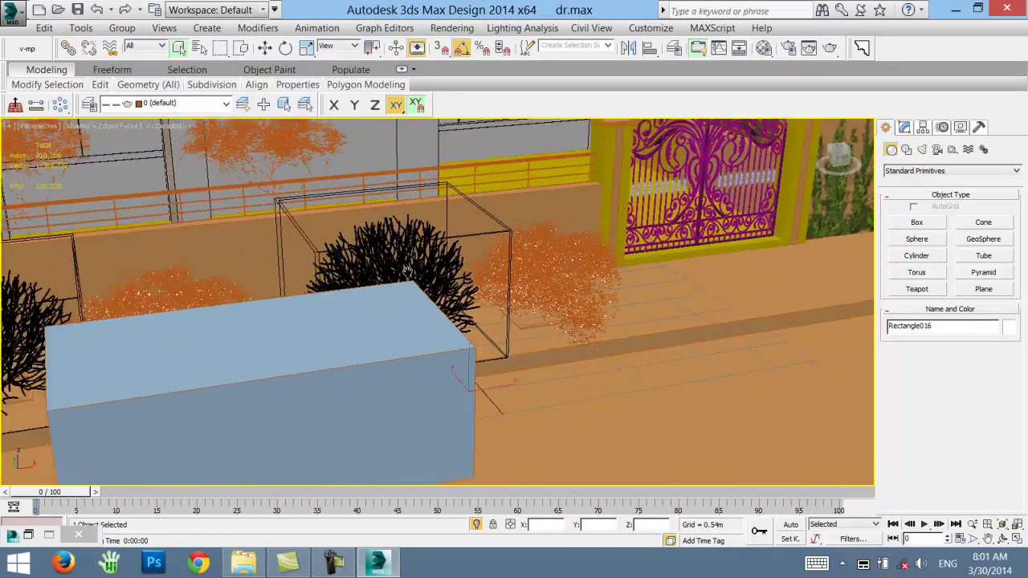
scroll(434, 233, "up", 2)
scroll(474, 221, "up", 1)
scroll(214, 306, "down", 1)
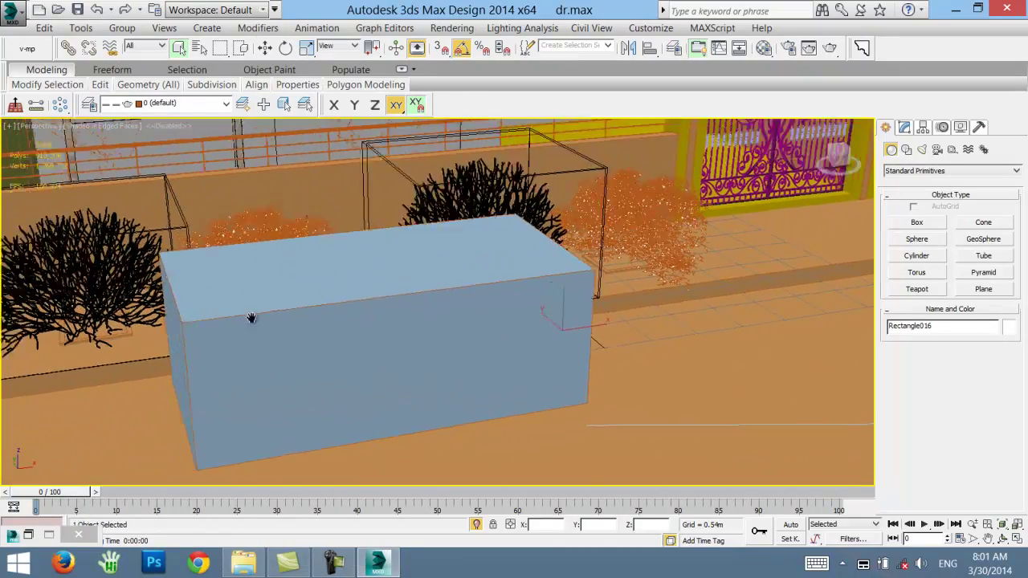
scroll(252, 314, "down", 2)
scroll(378, 335, "down", 2)
middle_click_drag(680, 195, 458, 268)
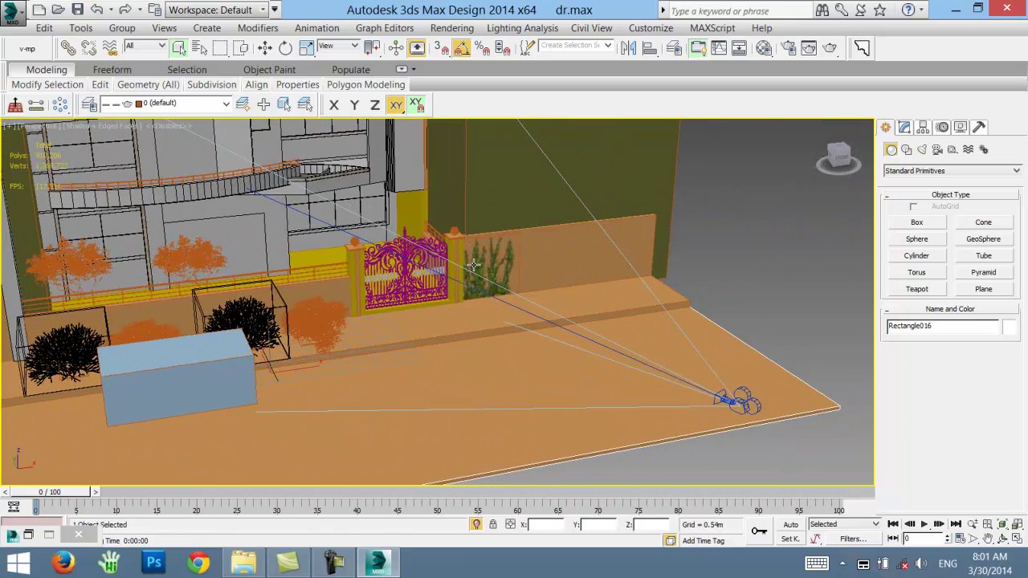
scroll(506, 273, "up", 2)
scroll(502, 265, "up", 2)
left_click(500, 261)
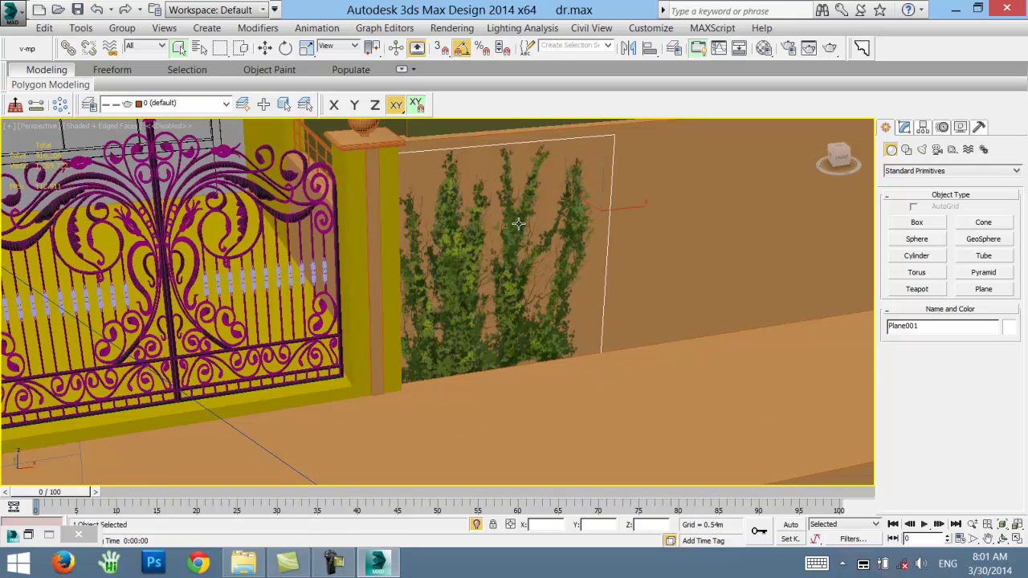
left_click(909, 124)
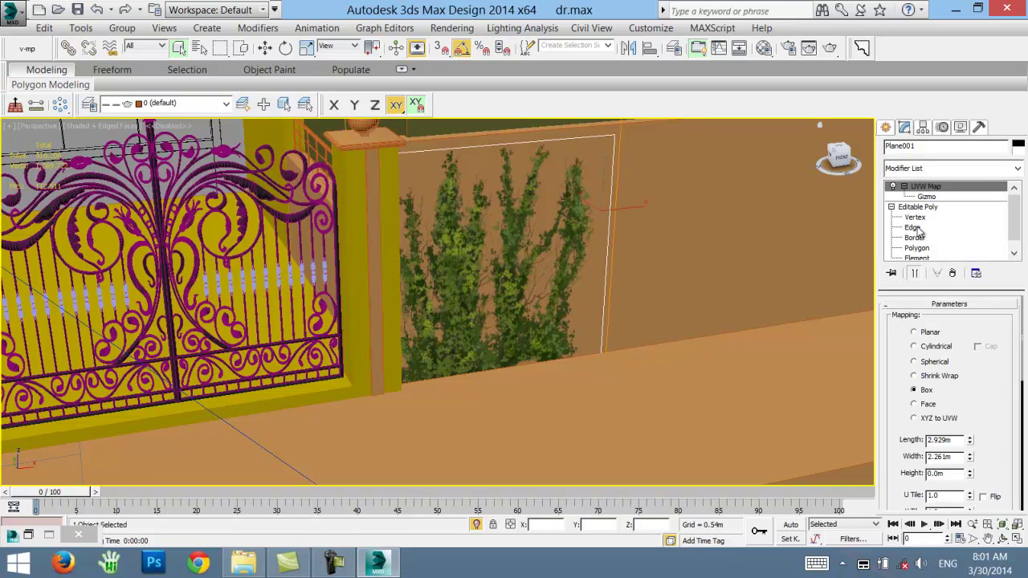
- Set the plant's UVW Map length to 2.784m and slide its gizmo along X
left_click_drag(969, 403, 955, 323)
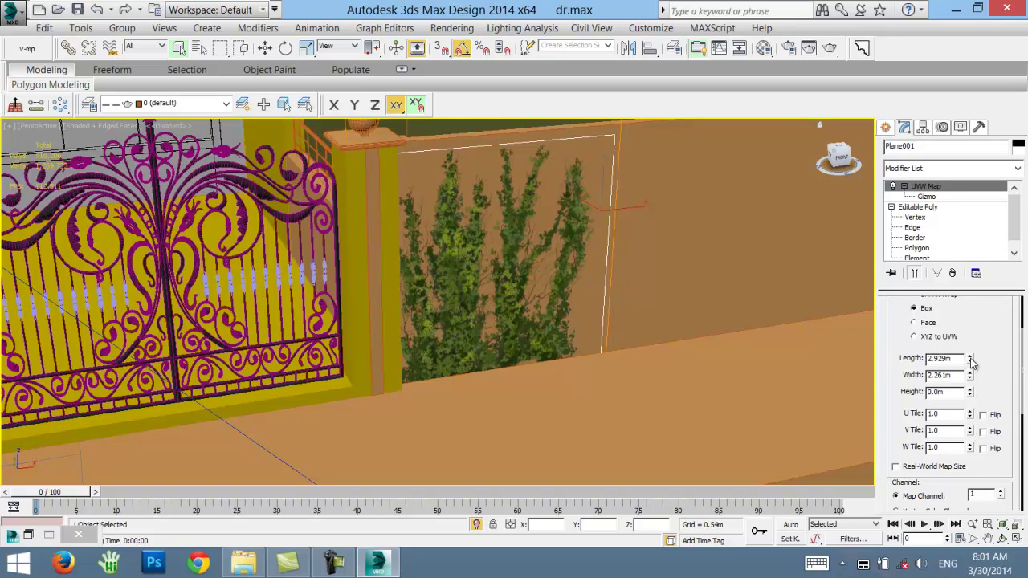
mouse_move(970, 363)
left_mouse_down()
mouse_move(970, 386)
mouse_move(970, 352)
left_mouse_up()
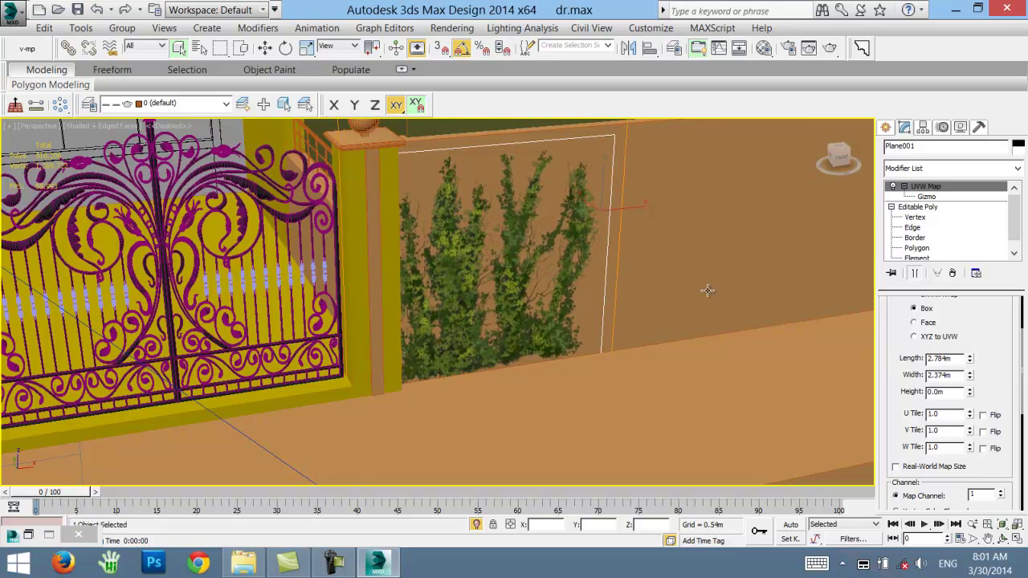
middle_click_drag(595, 246, 608, 248)
key("w")
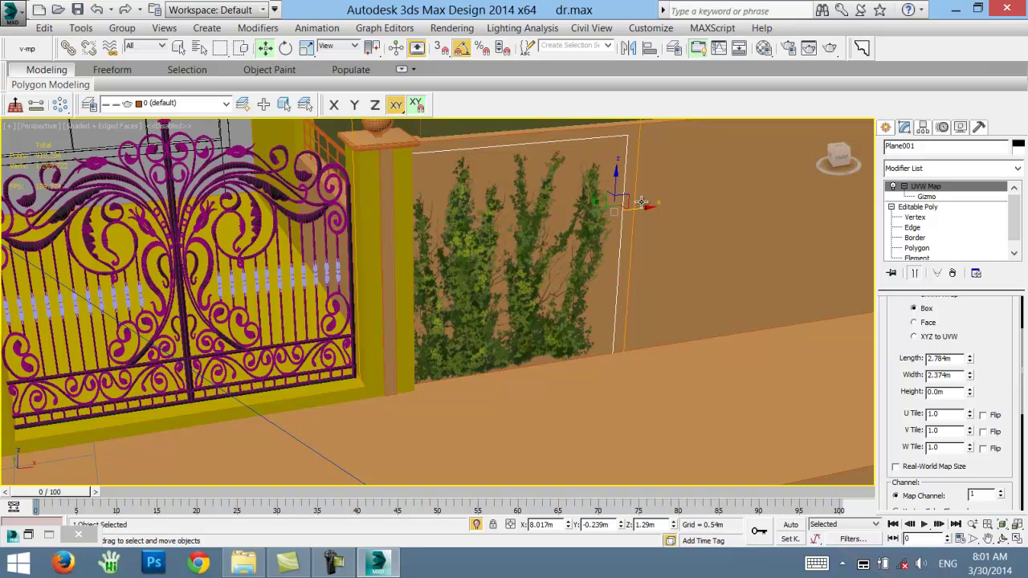
left_click_drag(640, 209, 654, 208)
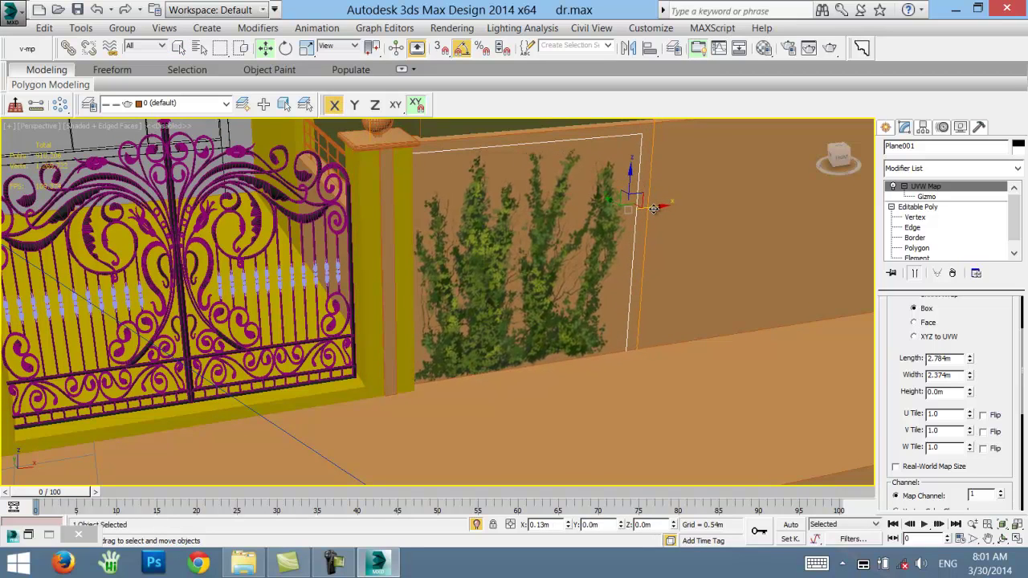
- Select the thin strip on the gate post together with the gate
middle_click_drag(452, 323, 542, 320)
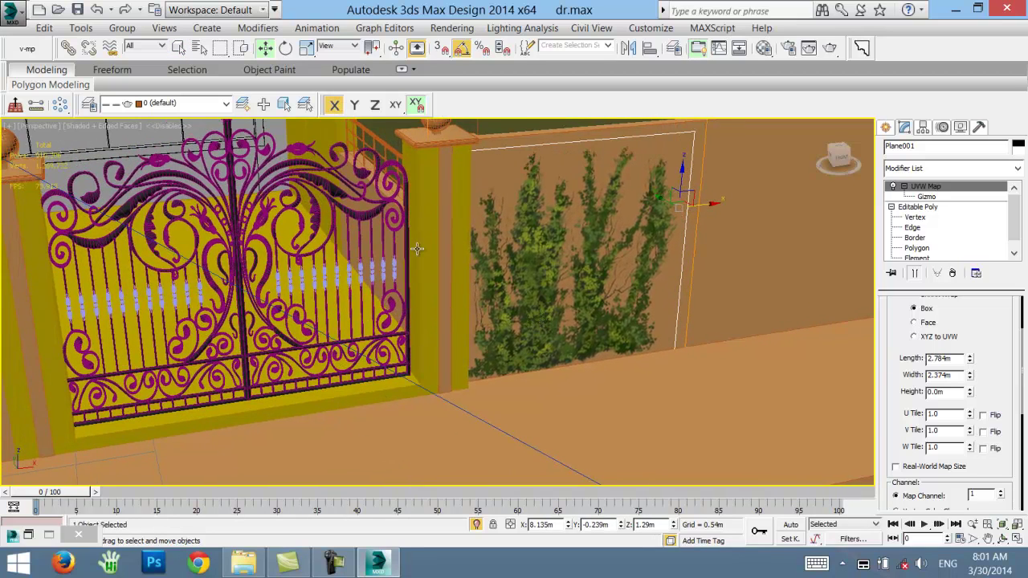
middle_click_drag(417, 249, 531, 252)
left_click(531, 251)
left_click(173, 260, "ctrl")
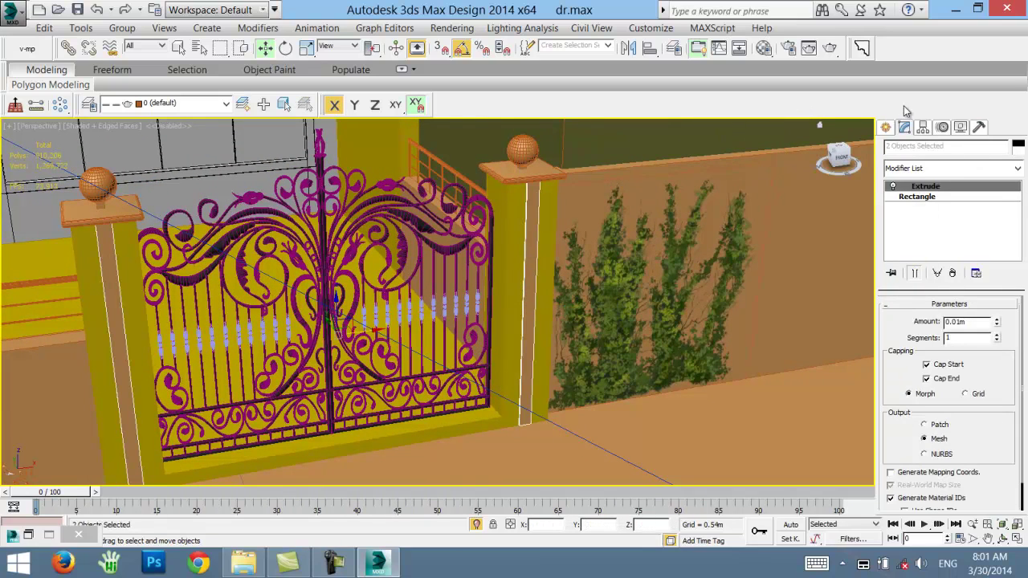
- Assign the copen material to the selected gate and post strip
left_click(764, 48)
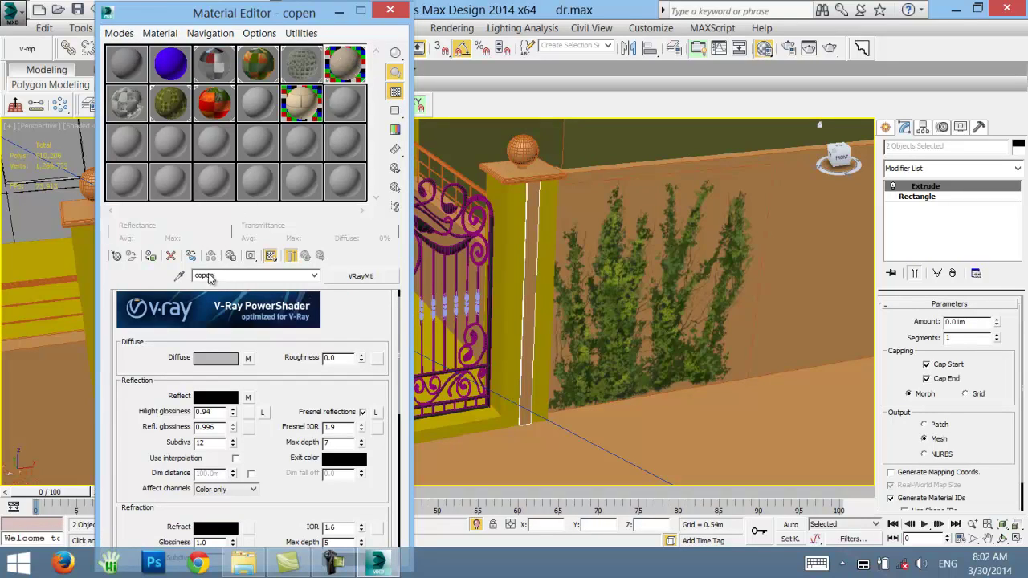
left_click(153, 256)
scroll(586, 211, "down", 2)
scroll(578, 241, "down", 3)
scroll(562, 281, "down", 2)
scroll(556, 312, "up", 5)
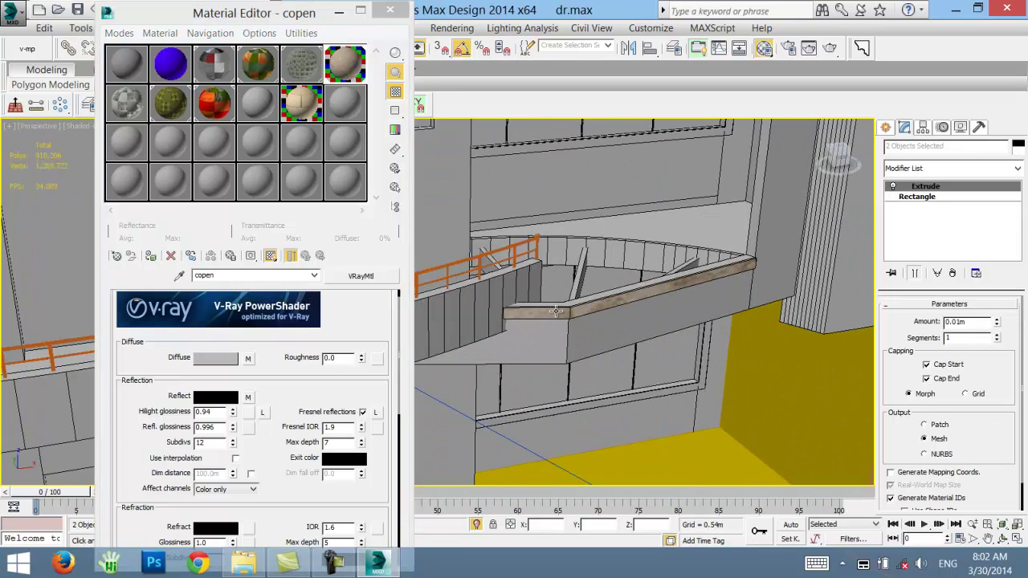
- Copy the UVW Map modifier from the wooden beam on the stair landing
left_click(556, 312)
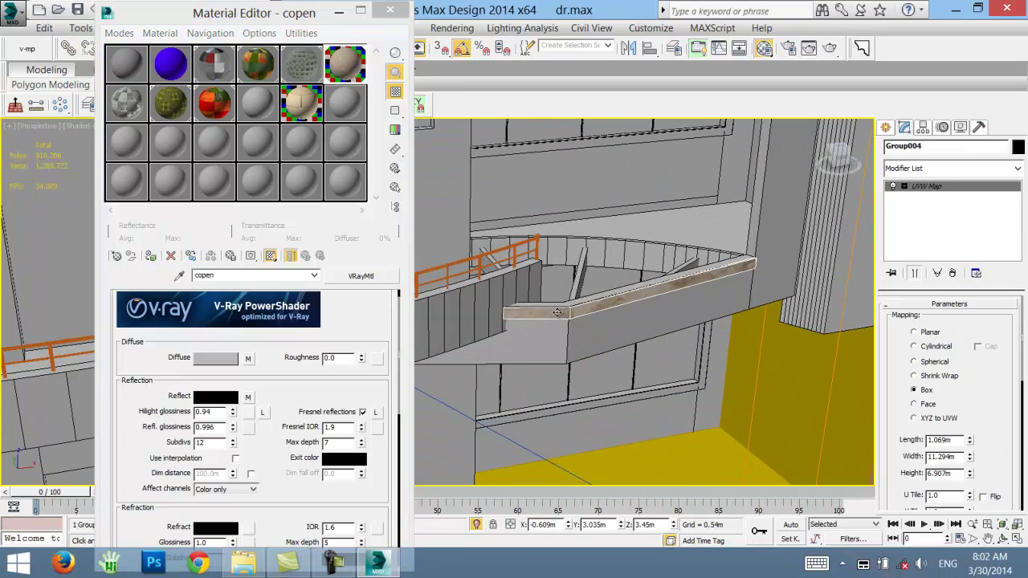
right_click(918, 189)
left_click(848, 246)
- Paste the beam's UVW Map onto both gate-post strips and delete the duplicate UVW Map
scroll(560, 294, "down", 3)
scroll(625, 312, "up", 3)
scroll(723, 299, "up", 3)
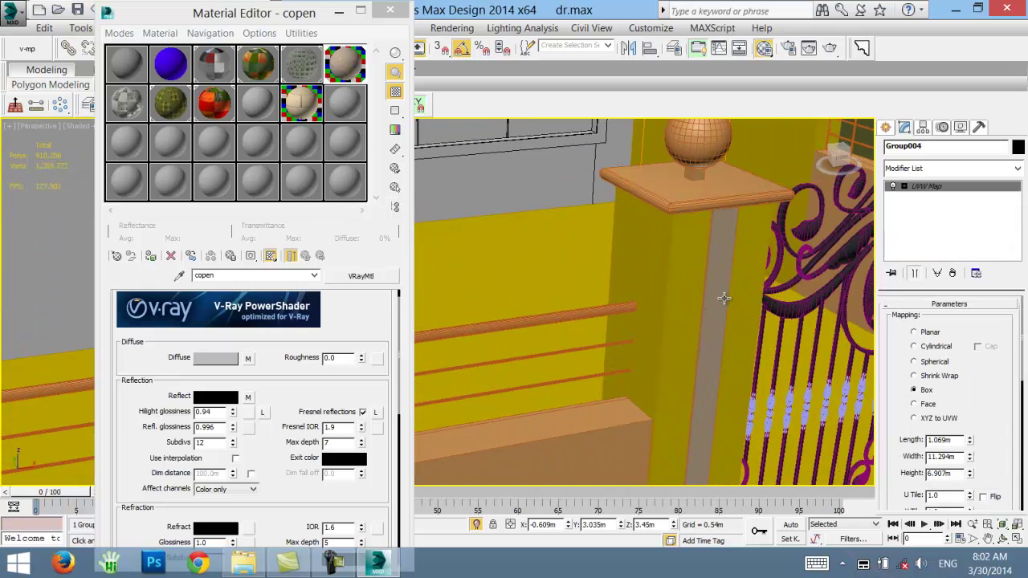
left_click(711, 296)
middle_click_drag(711, 296, 711, 261, "alt")
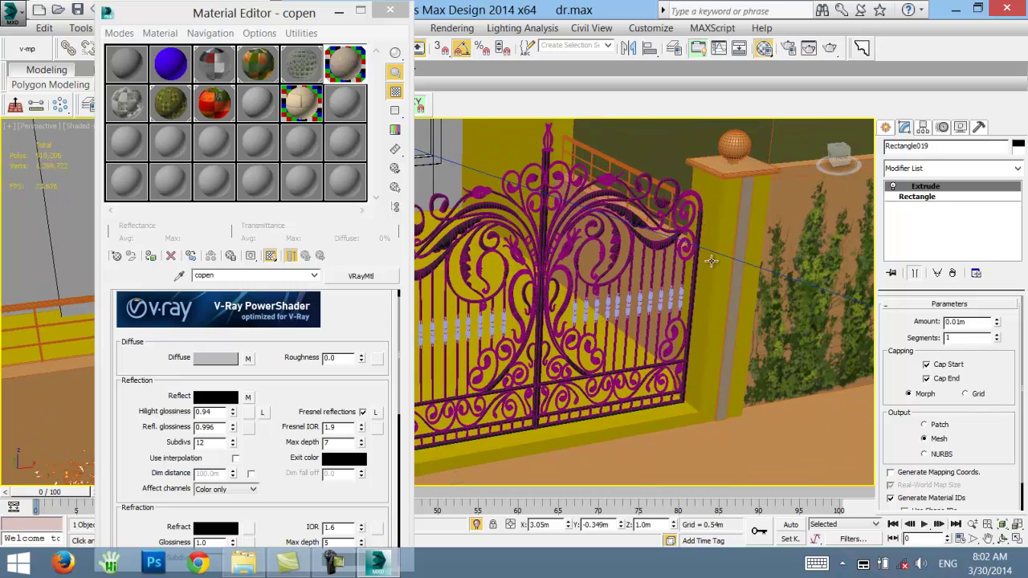
left_click(743, 230, "ctrl")
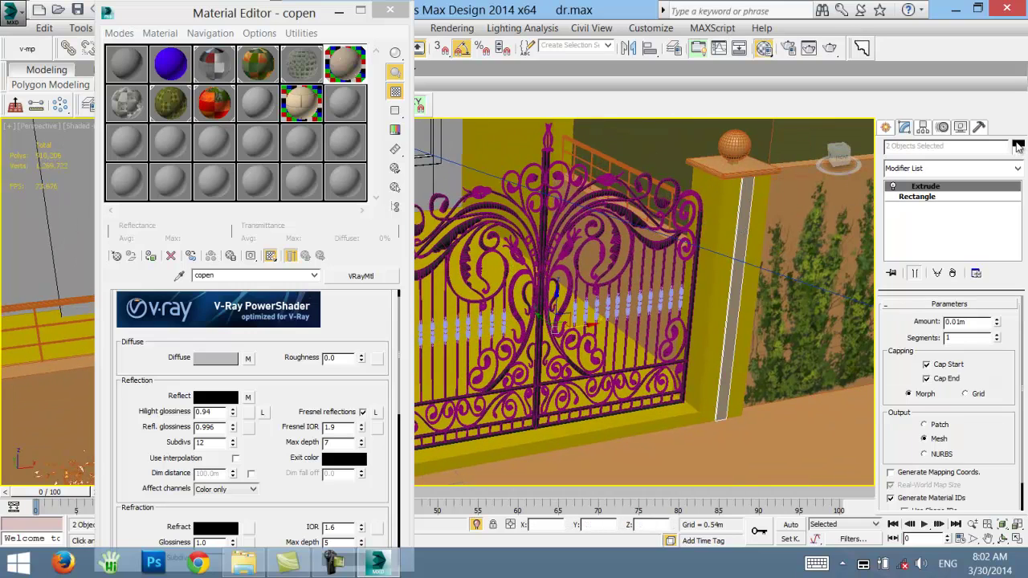
left_click(1018, 146)
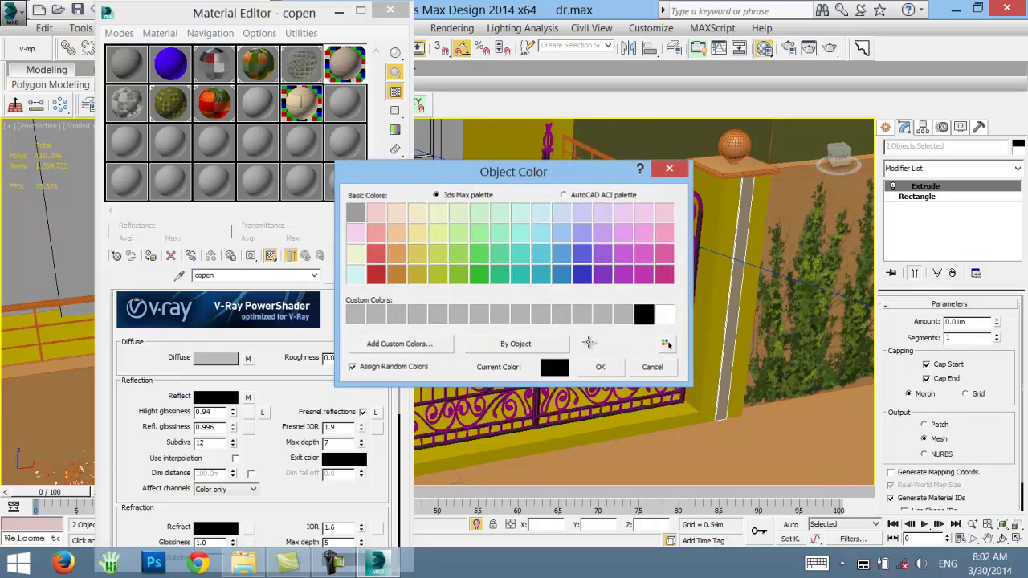
left_click(600, 367)
right_click(937, 188)
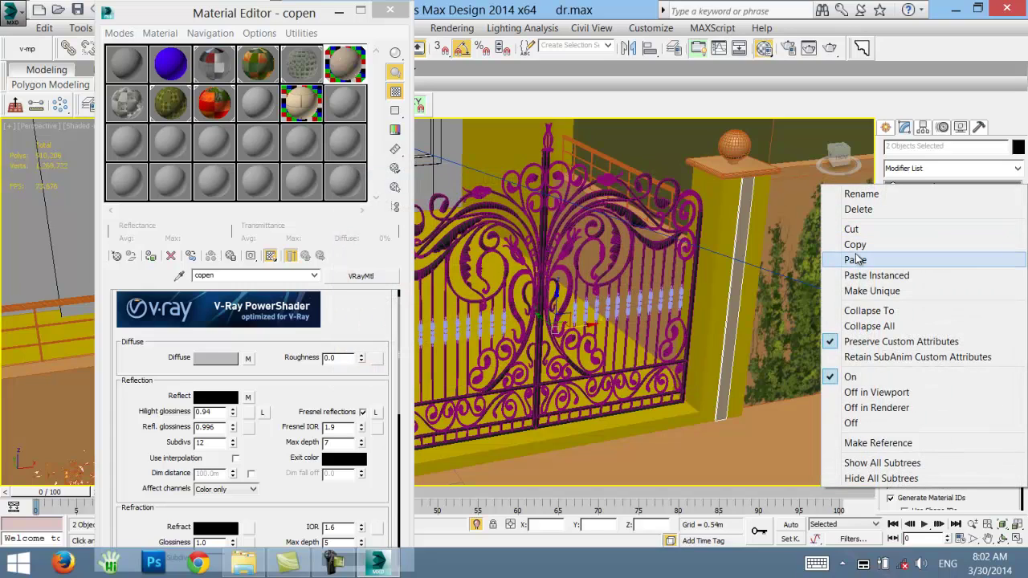
left_click(832, 260)
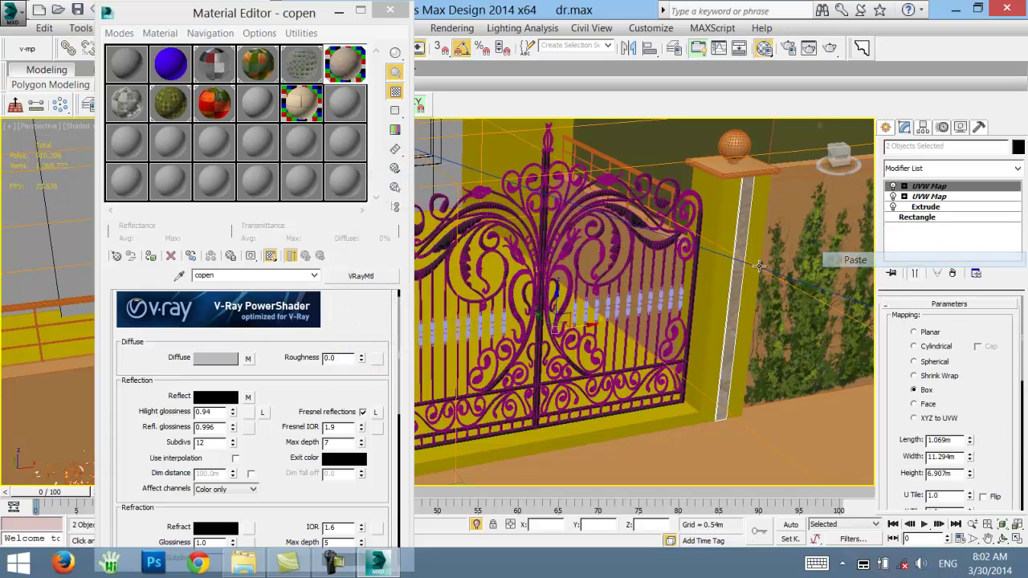
left_click(932, 186)
left_click(953, 274)
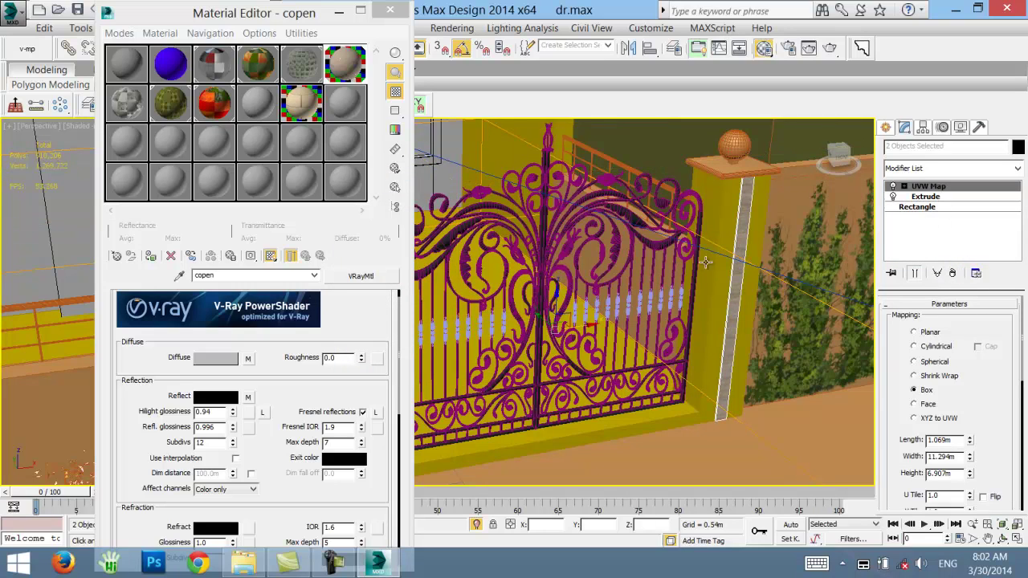
- Turn on Real-World Map Size in the strips' UVW Map above their Extrude
middle_click_drag(705, 262, 727, 257)
left_click(924, 196)
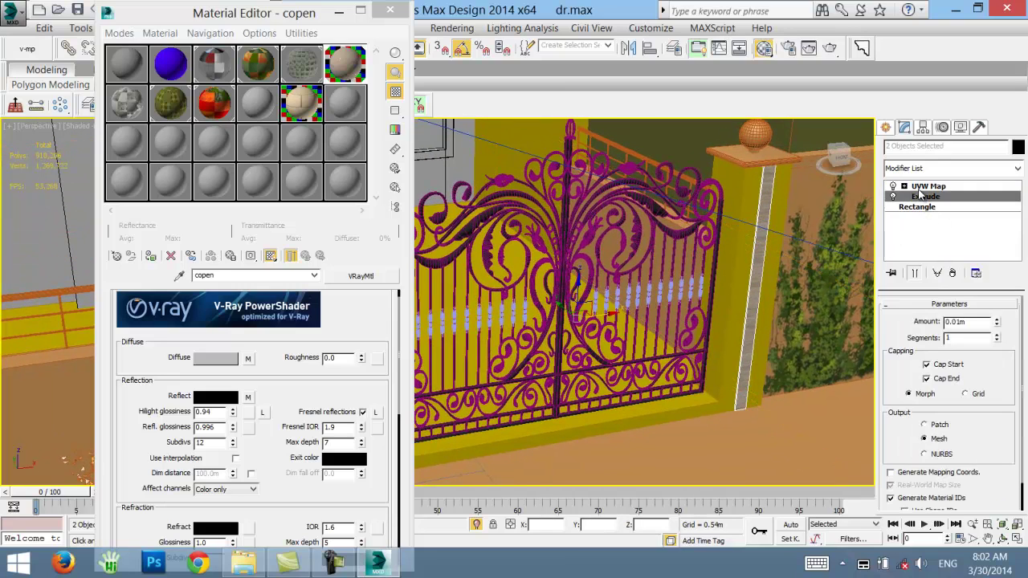
left_click(923, 186)
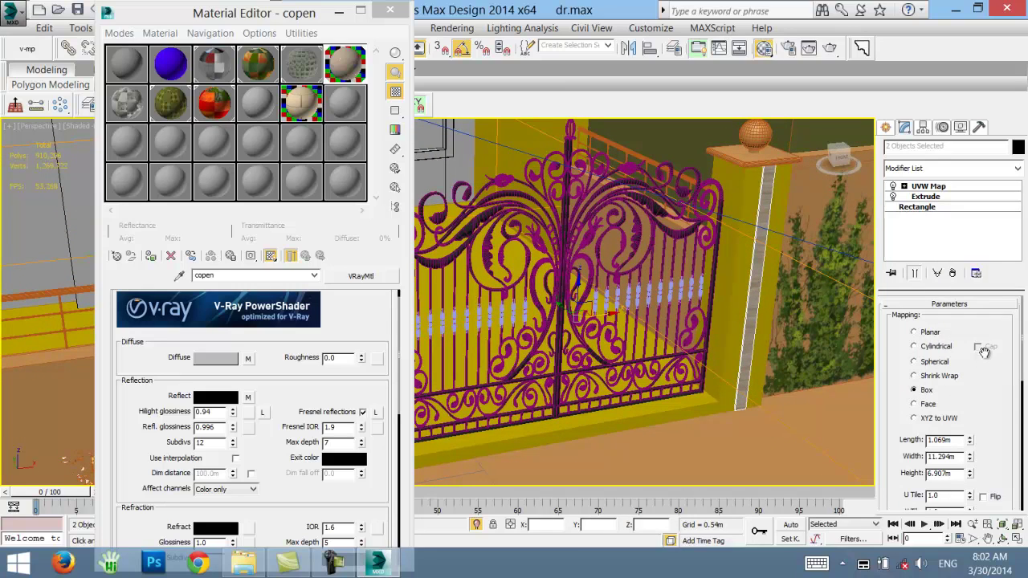
scroll(986, 365, "down", 5)
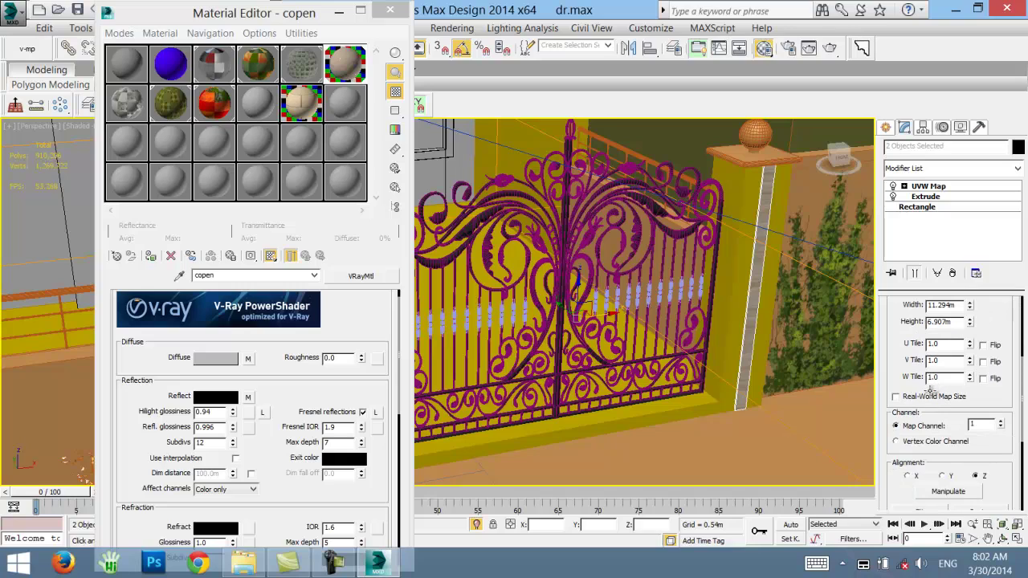
scroll(718, 305, "up", 2)
scroll(642, 297, "up", 2)
scroll(562, 286, "up", 2)
scroll(516, 280, "up", 2)
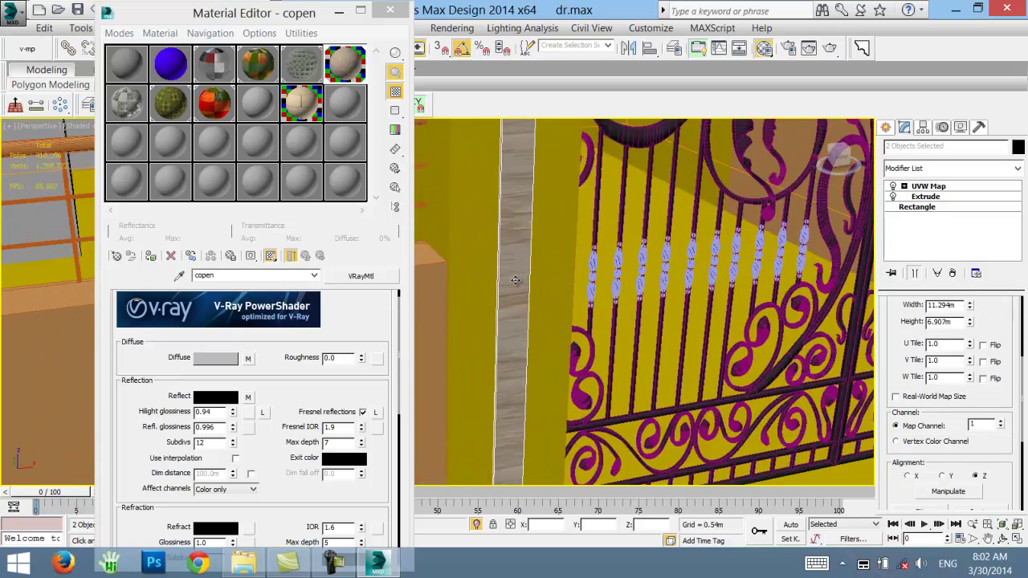
scroll(516, 280, "up", 1)
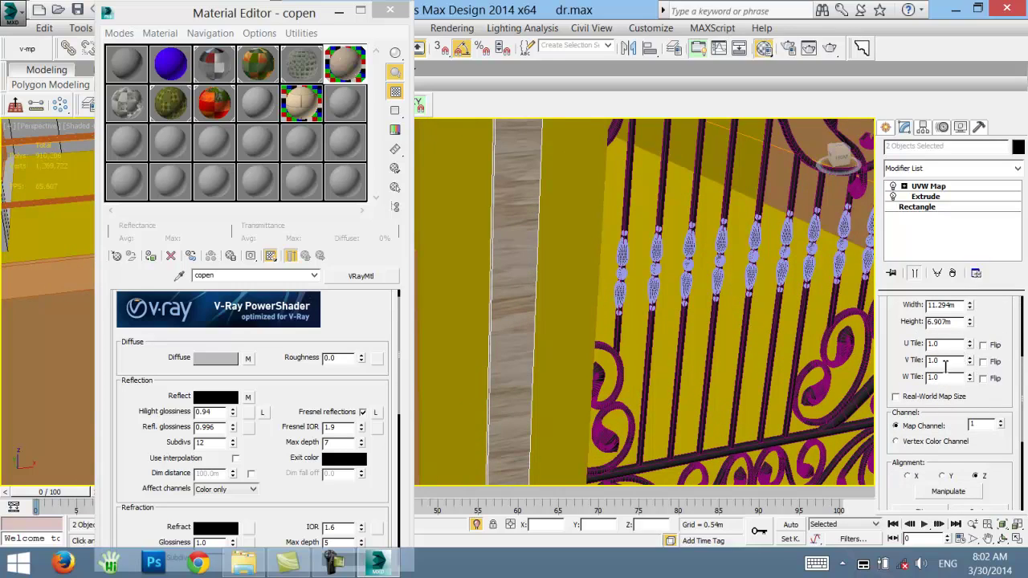
left_click(897, 397)
- Select Rectangle016, then bring the cam dr folder window forward
scroll(536, 290, "down", 2)
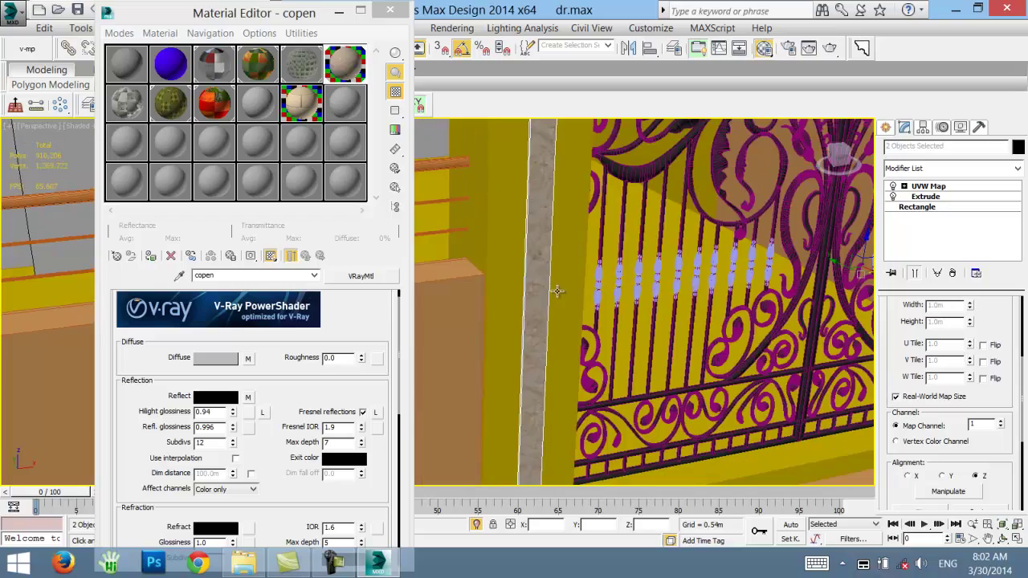
scroll(551, 292, "down", 2)
scroll(594, 289, "down", 2)
scroll(630, 287, "down", 2)
scroll(638, 289, "up", 4)
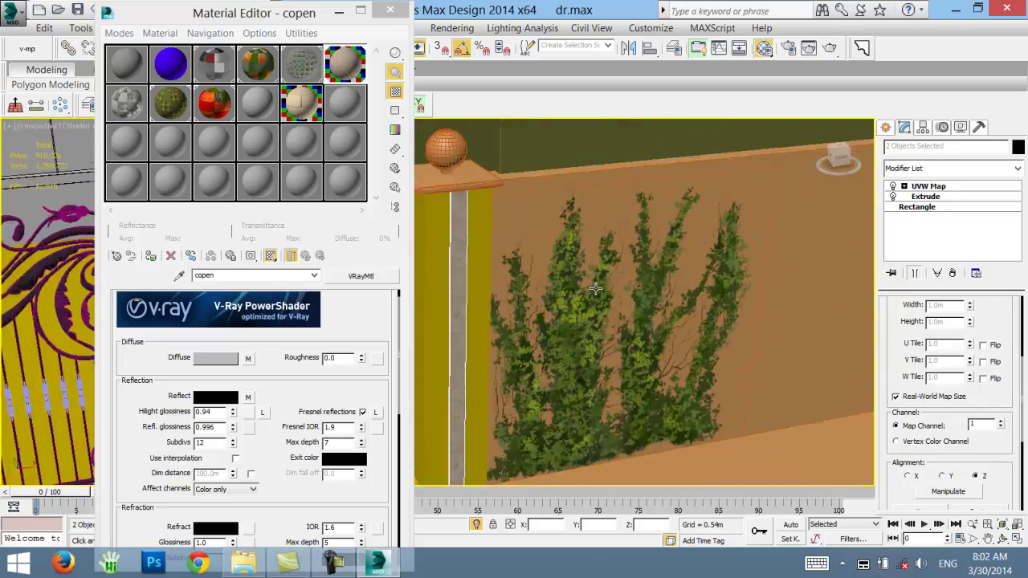
scroll(642, 292, "up", 1)
scroll(645, 293, "down", 2)
scroll(647, 296, "down", 2)
scroll(648, 296, "down", 2)
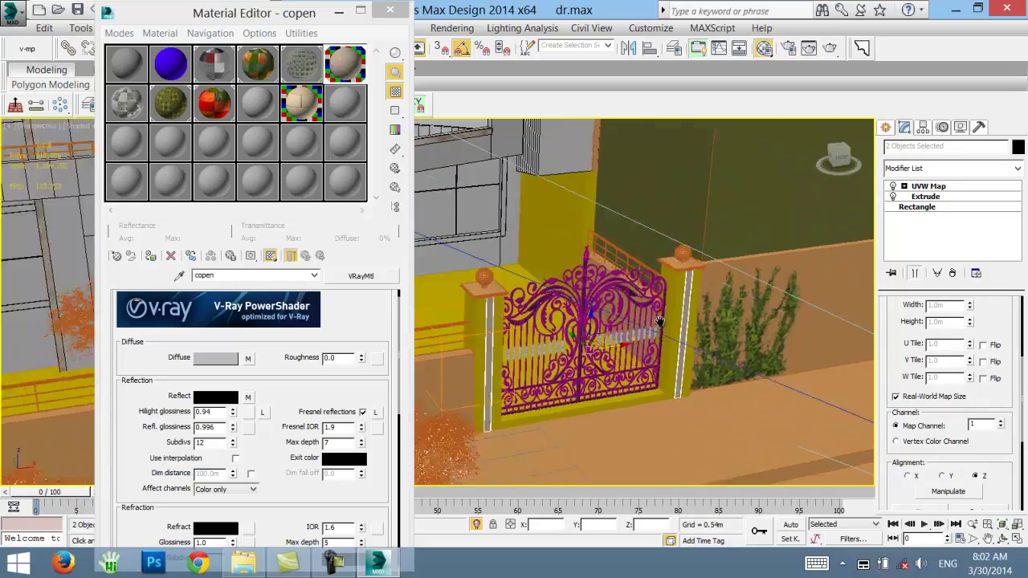
scroll(648, 291, "down", 2)
scroll(649, 285, "down", 1)
scroll(649, 289, "up", 2)
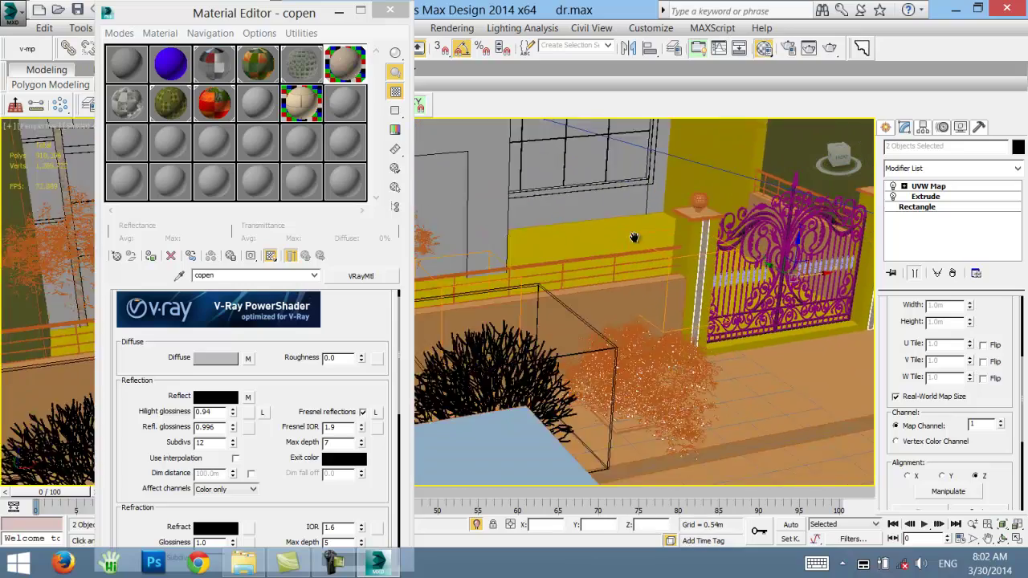
scroll(650, 321, "up", 2)
scroll(651, 353, "down", 3)
scroll(651, 378, "up", 3)
scroll(634, 346, "up", 2)
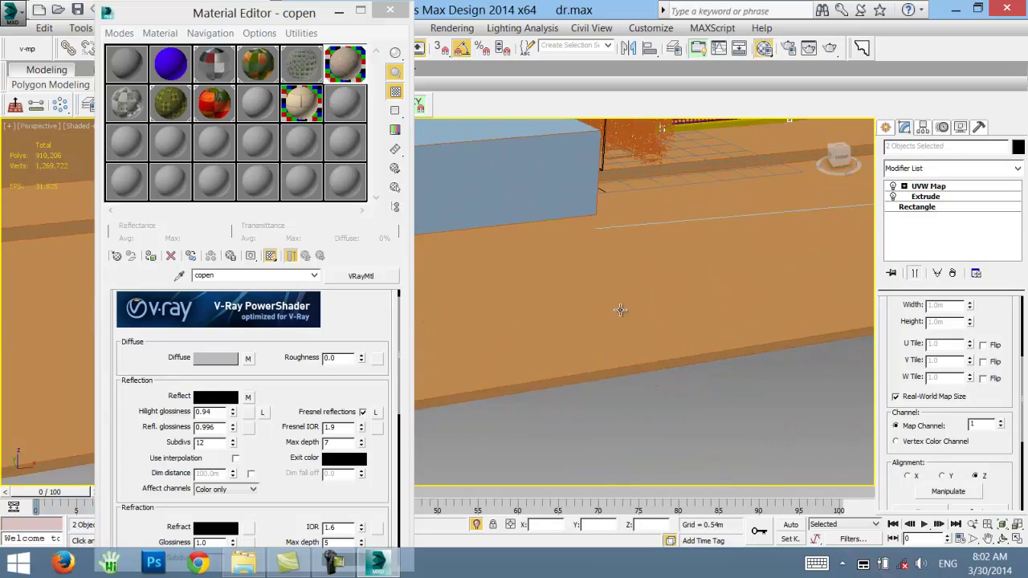
left_click(597, 215)
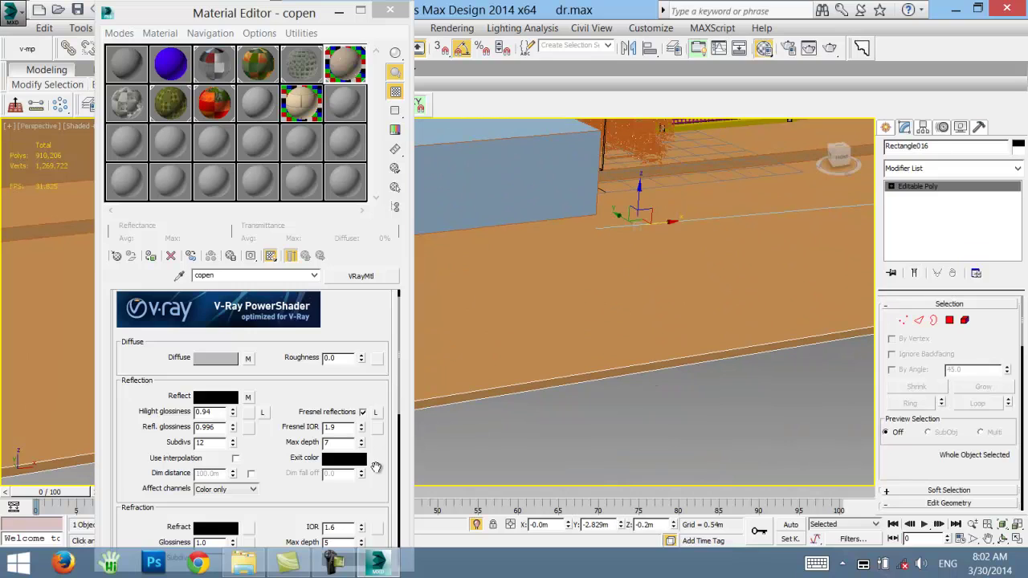
left_click(243, 563)
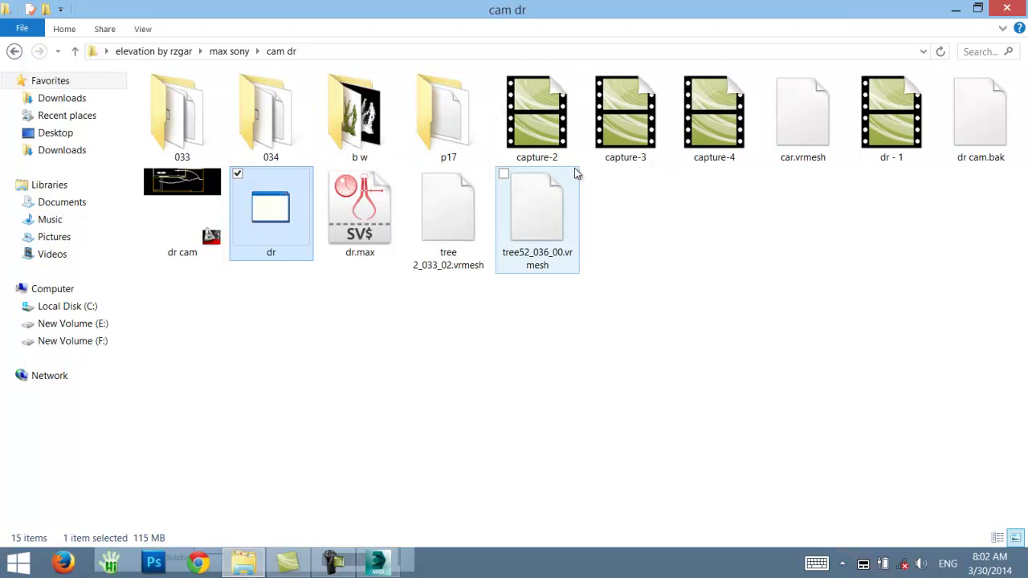
- Create a new folder named 'cam vidio' in cam dr
right_click(824, 243)
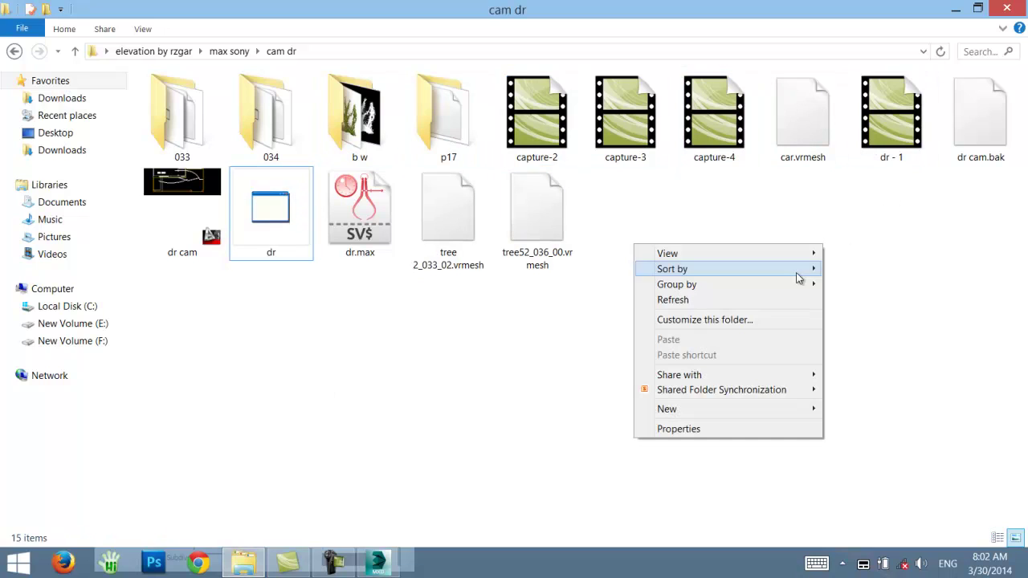
mouse_move(668, 409)
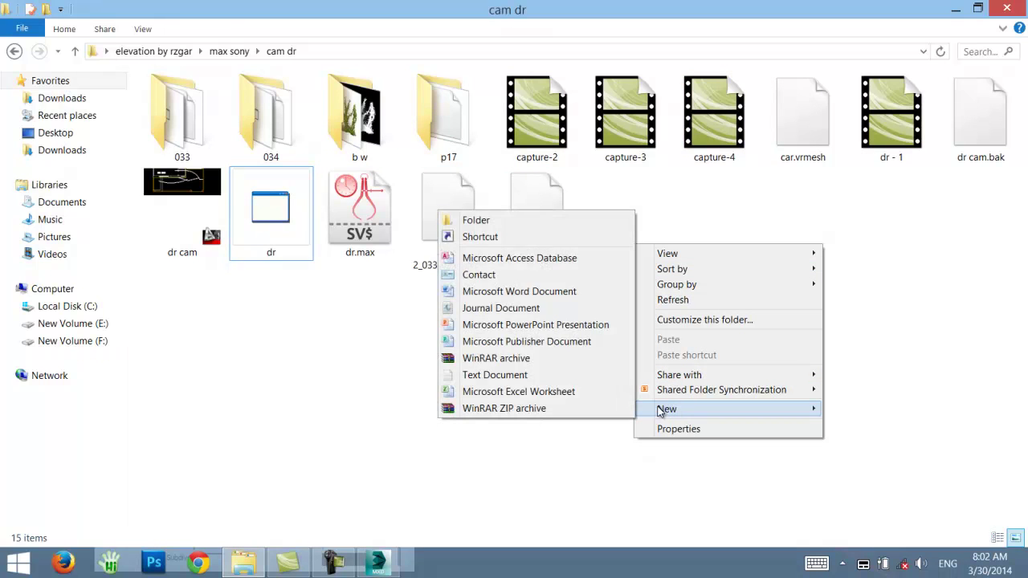
left_click(479, 221)
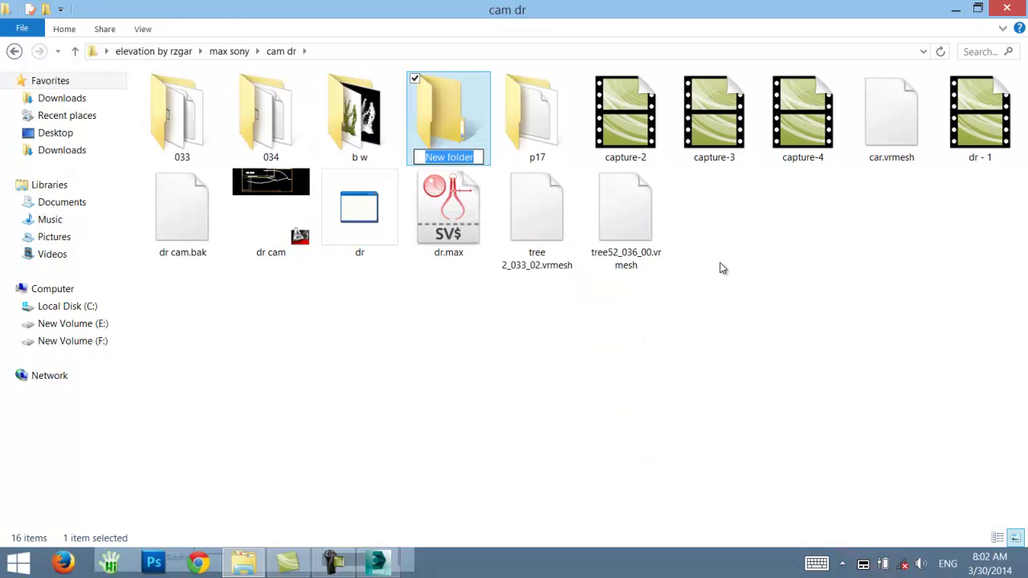
type("cam")
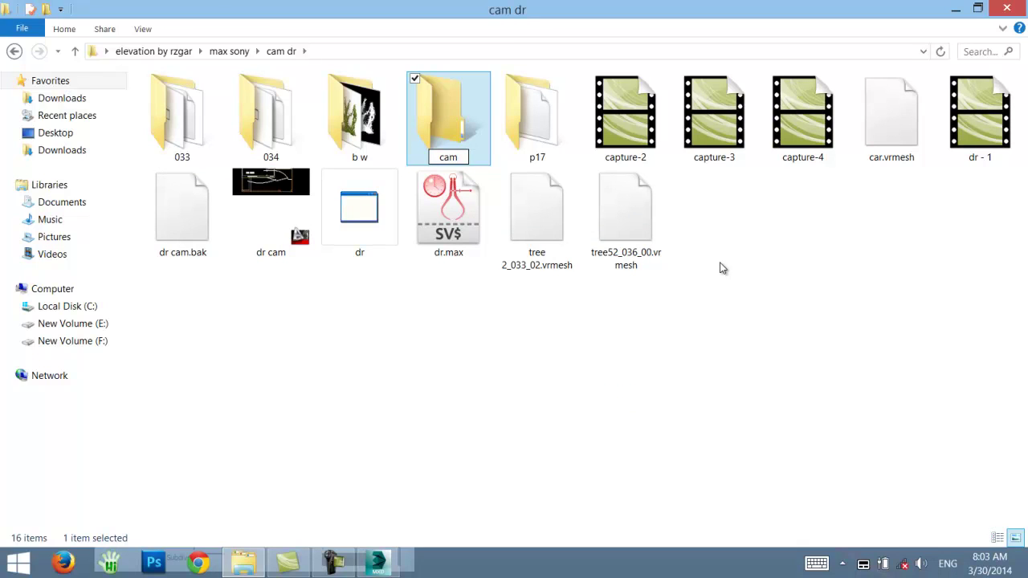
type(" vid")
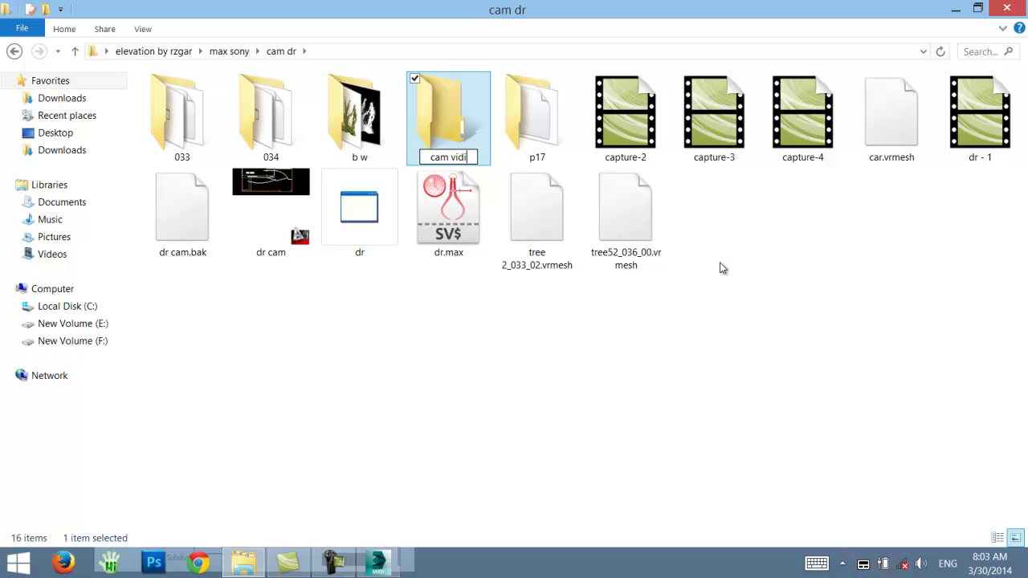
type("io")
left_click(673, 369)
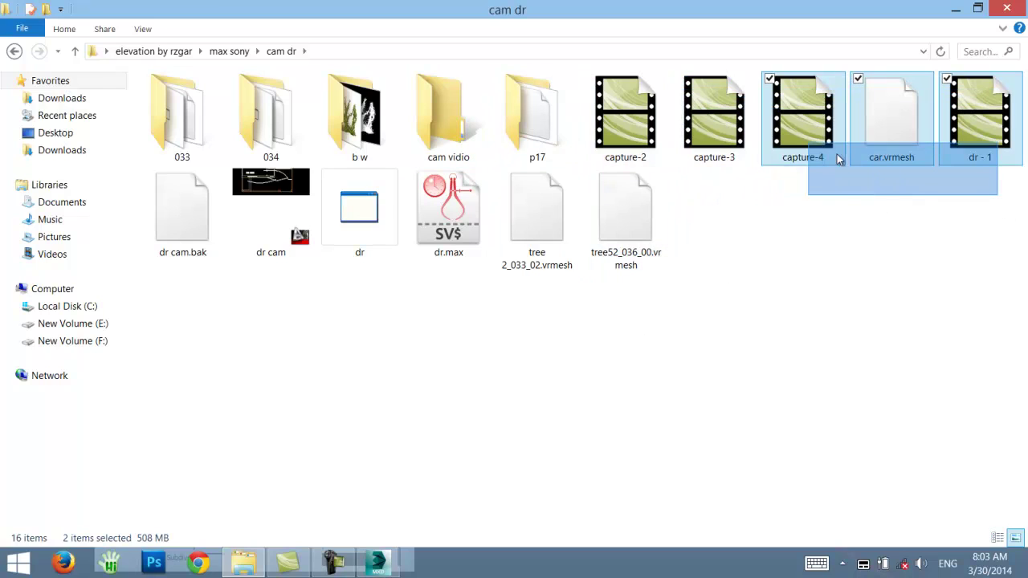
- Move the capture-2, capture-3, capture-4 and dr - 1 videos into cam vidio
left_click_drag(1000, 198, 981, 132)
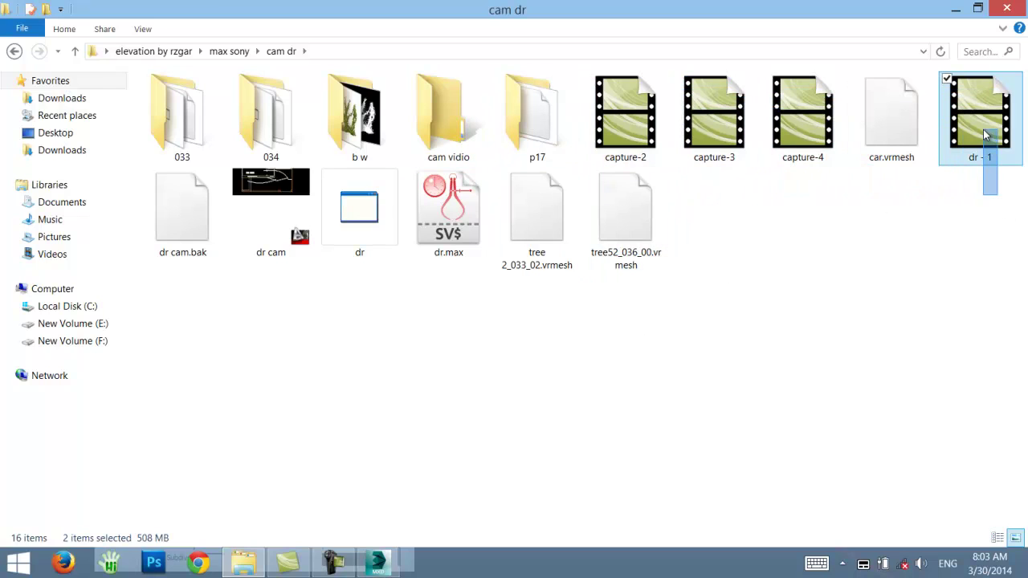
left_click(798, 124)
left_click(675, 129)
left_click(658, 127)
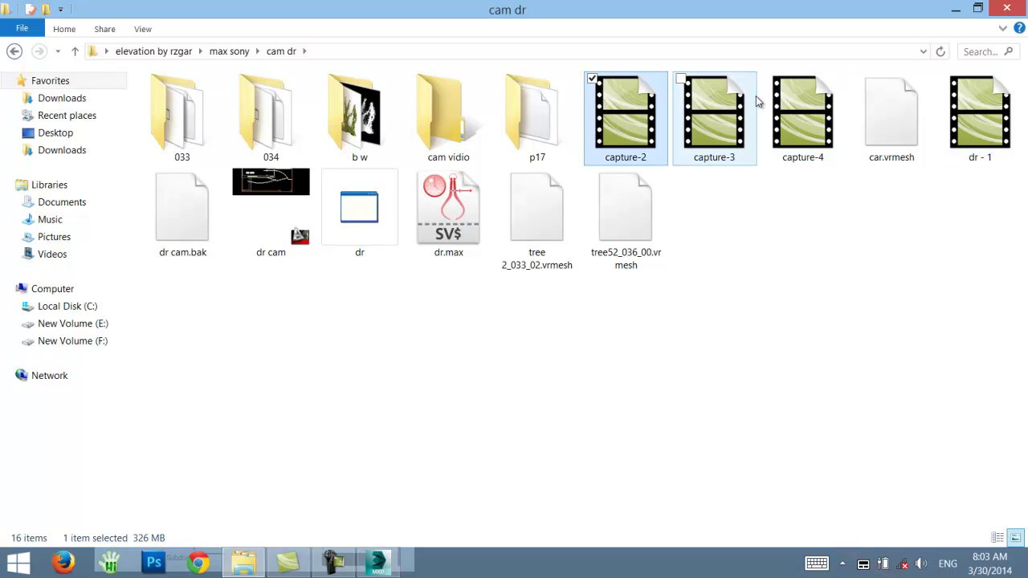
left_click(803, 113, "shift")
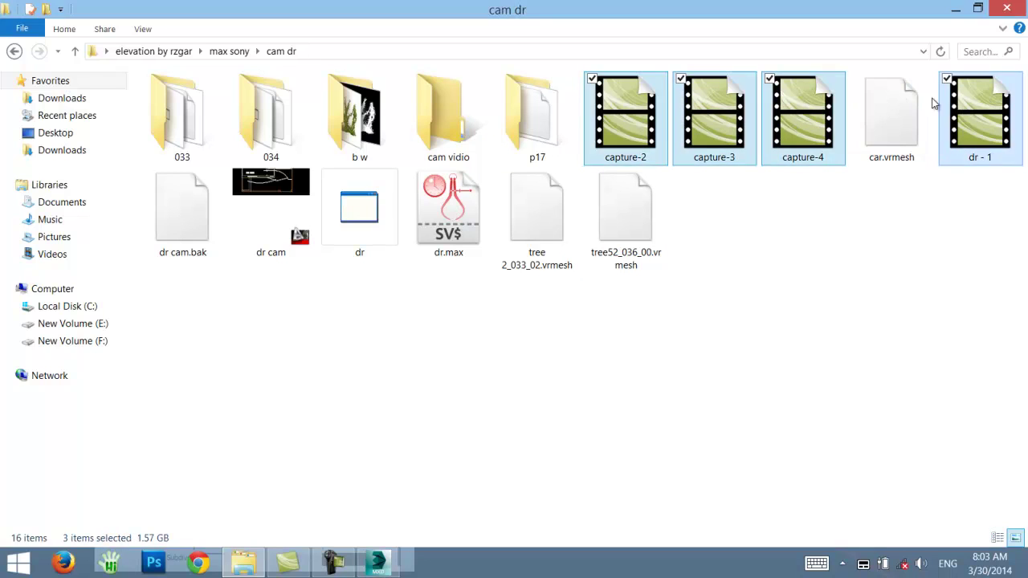
left_click_drag(980, 113, 620, 91, "ctrl")
key("Escape")
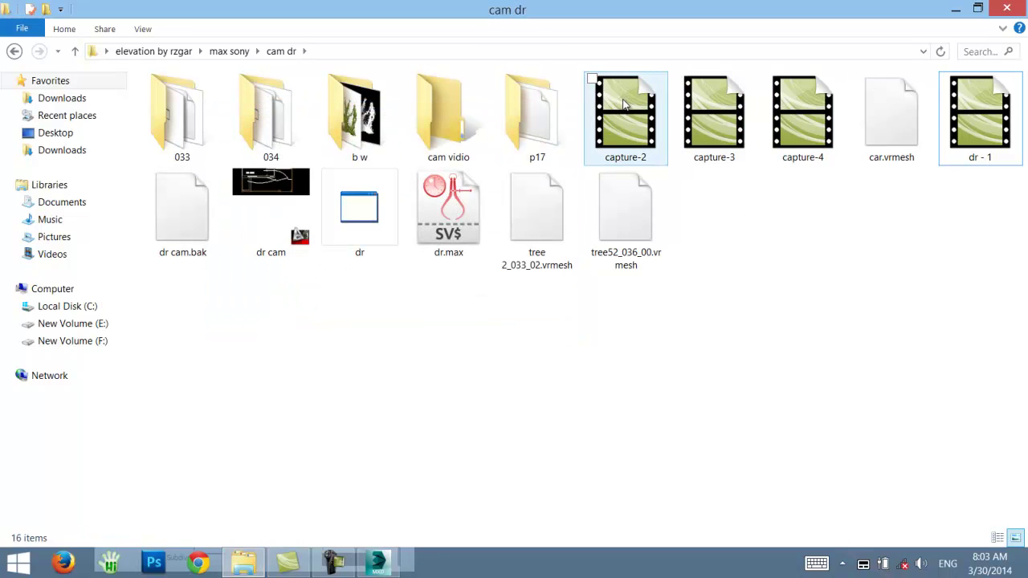
left_click(643, 102)
left_click(714, 103, "ctrl")
left_click(797, 103, "ctrl")
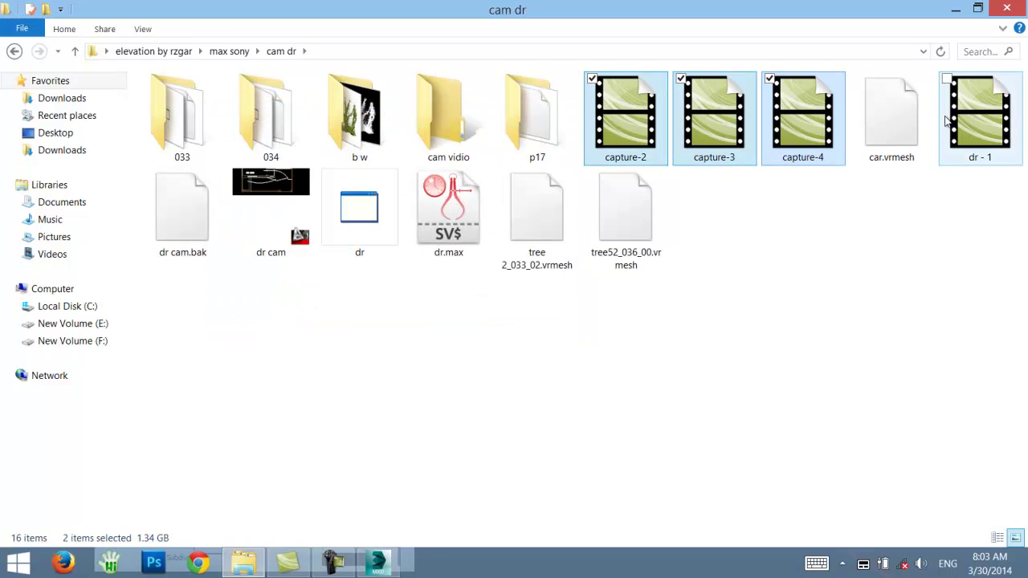
left_click(979, 119, "ctrl")
left_click_drag(635, 103, 444, 136)
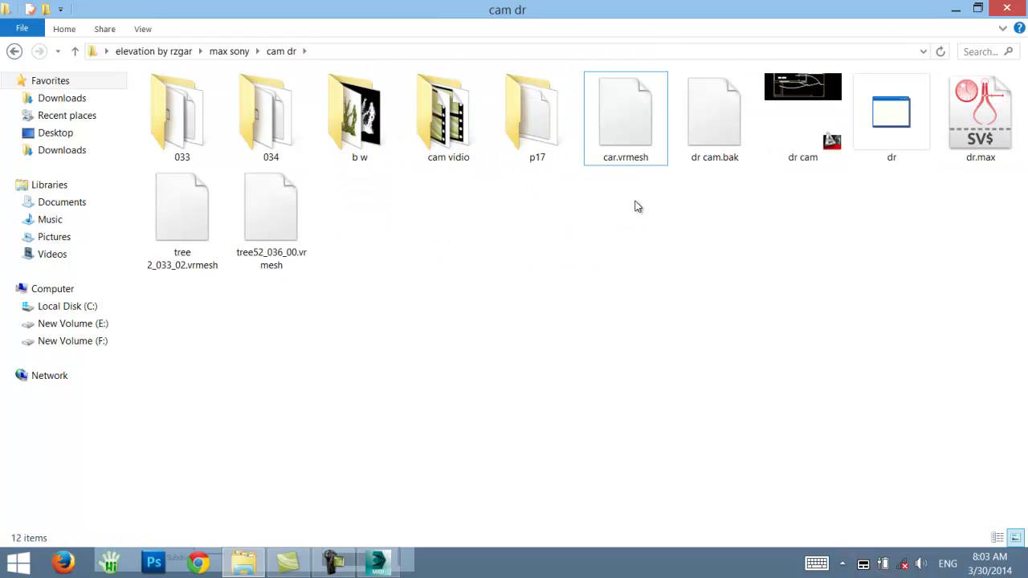
- Create a 'proxy' folder and move car.vrmesh, dr cam.bak and both tree .vrmesh files into it
right_click(589, 228)
mouse_move(405, 405)
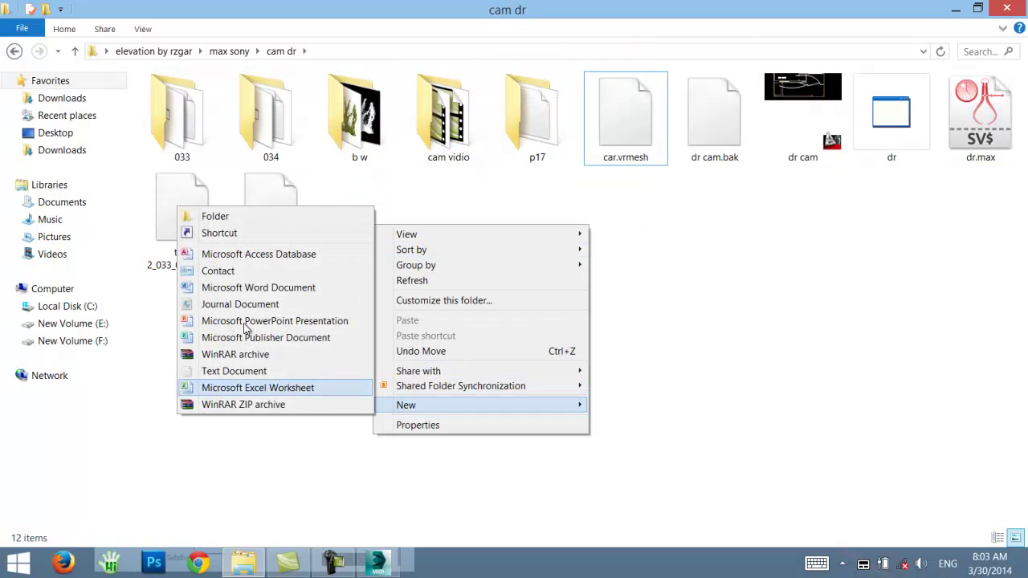
left_click(211, 216)
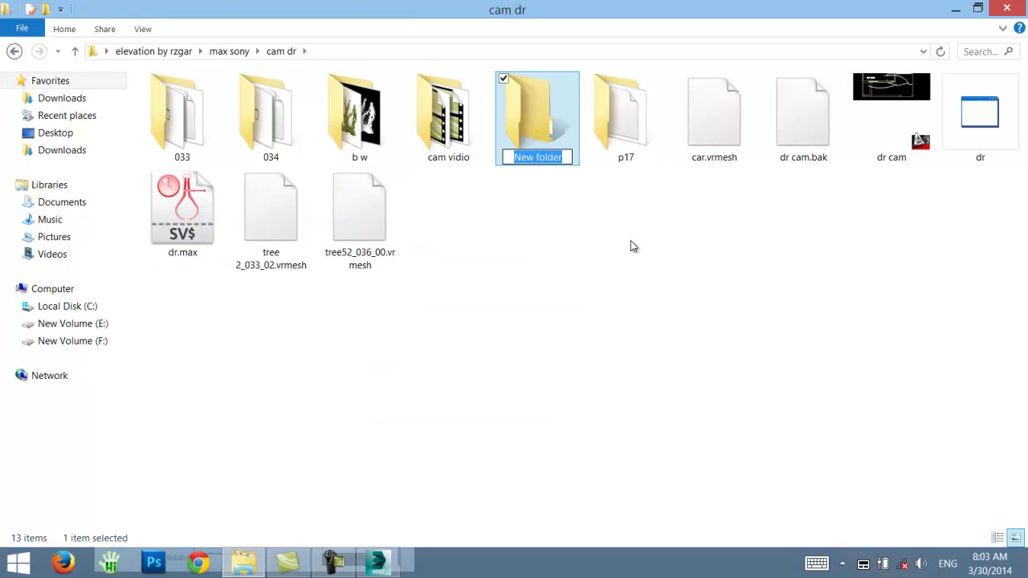
type("prox")
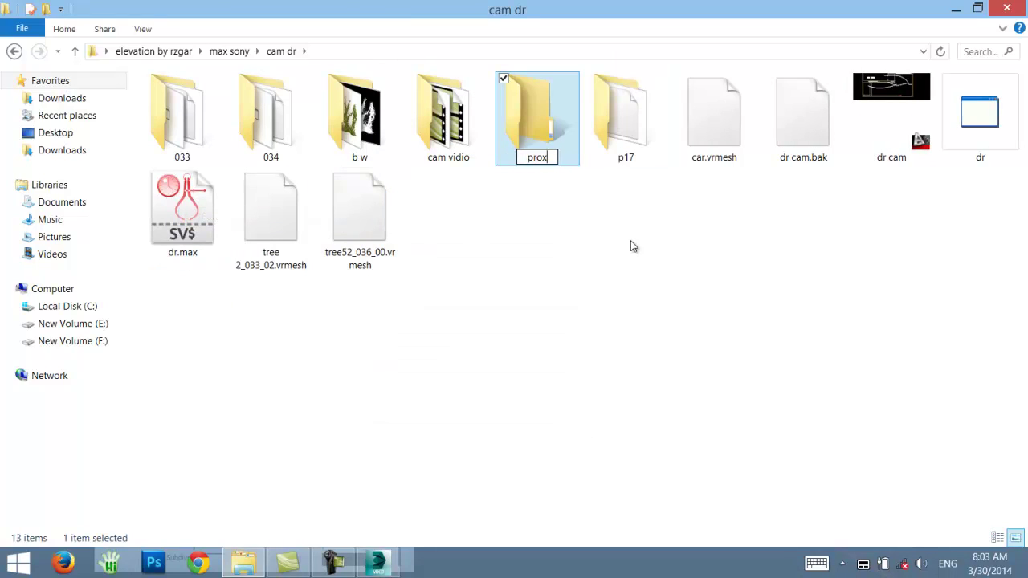
type("y")
key("Return")
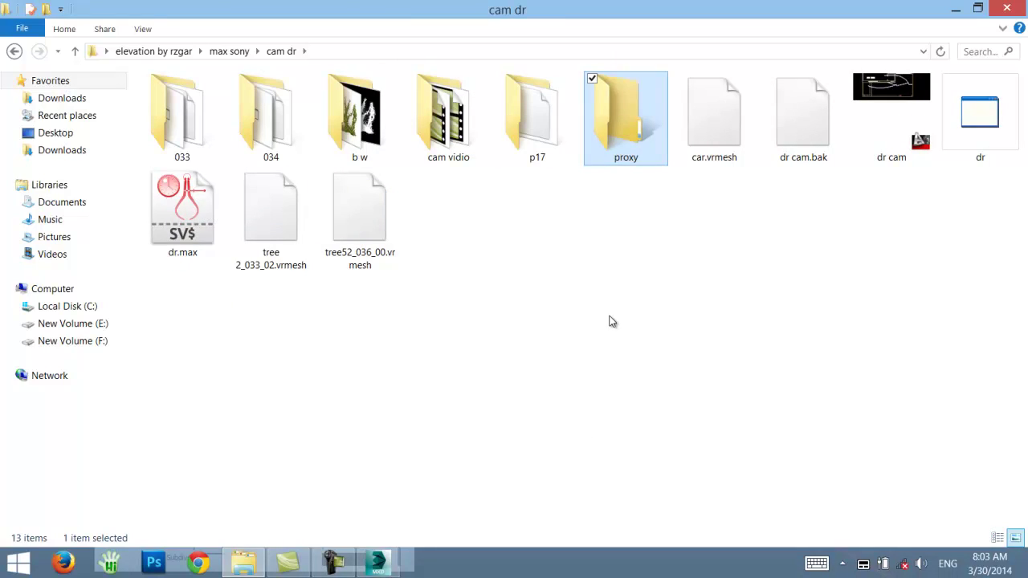
left_click(630, 223)
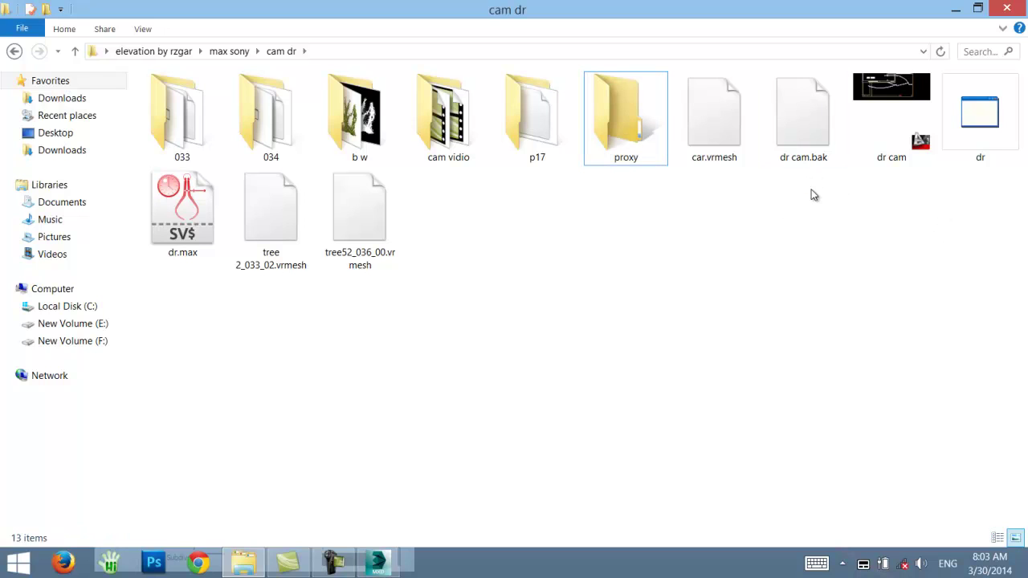
mouse_move(813, 195)
left_mouse_down()
mouse_move(730, 112)
mouse_move(642, 128)
left_mouse_up()
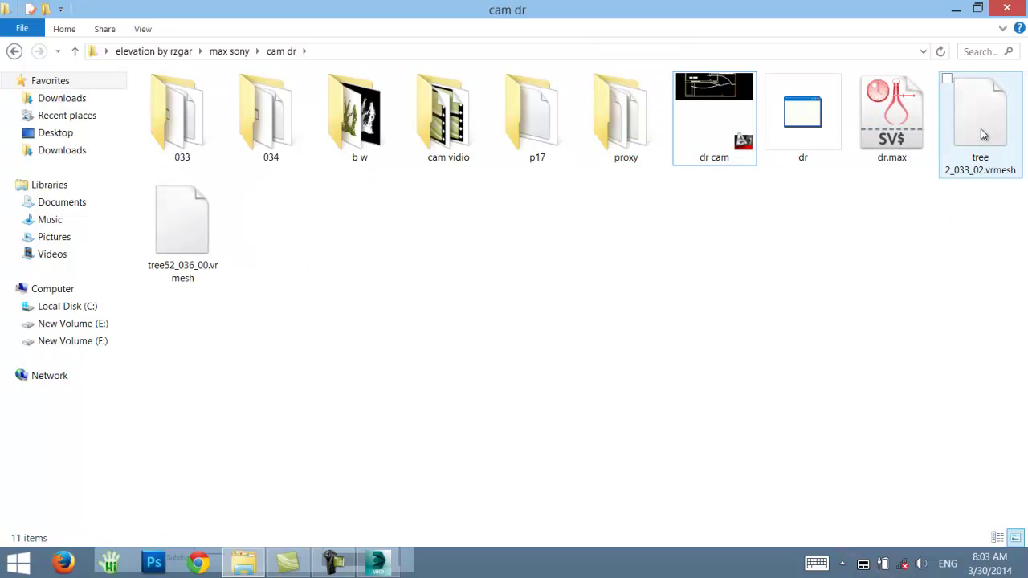
left_click_drag(984, 135, 626, 121)
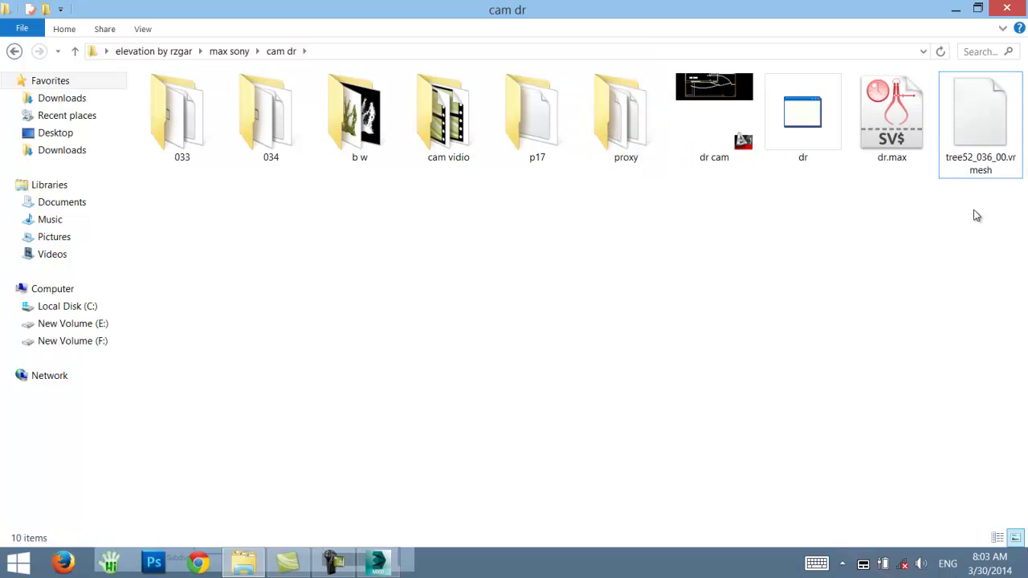
left_click_drag(982, 128, 623, 133)
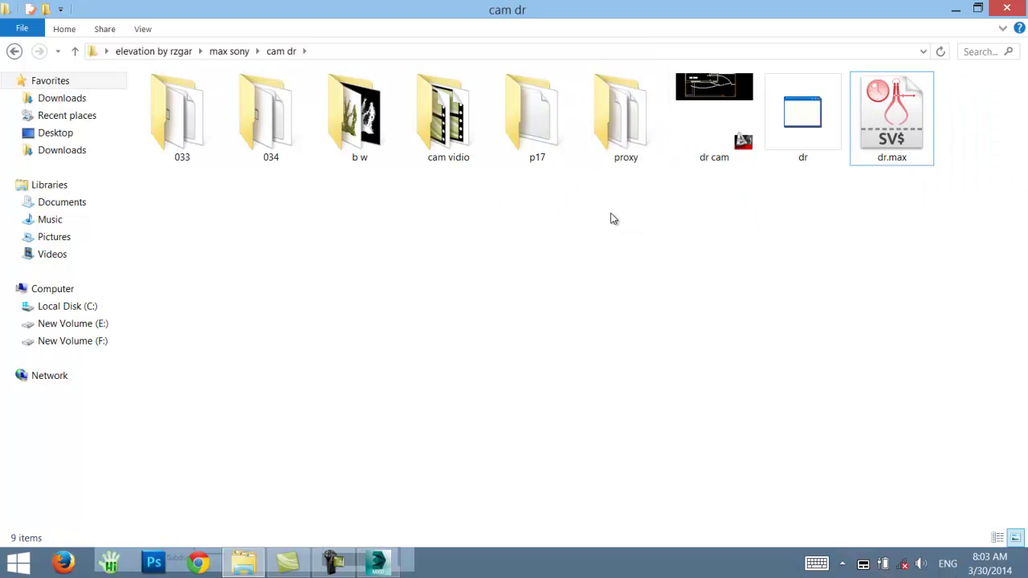
- Create a 'cad files' folder and select the dr cam drawing
right_click(687, 207)
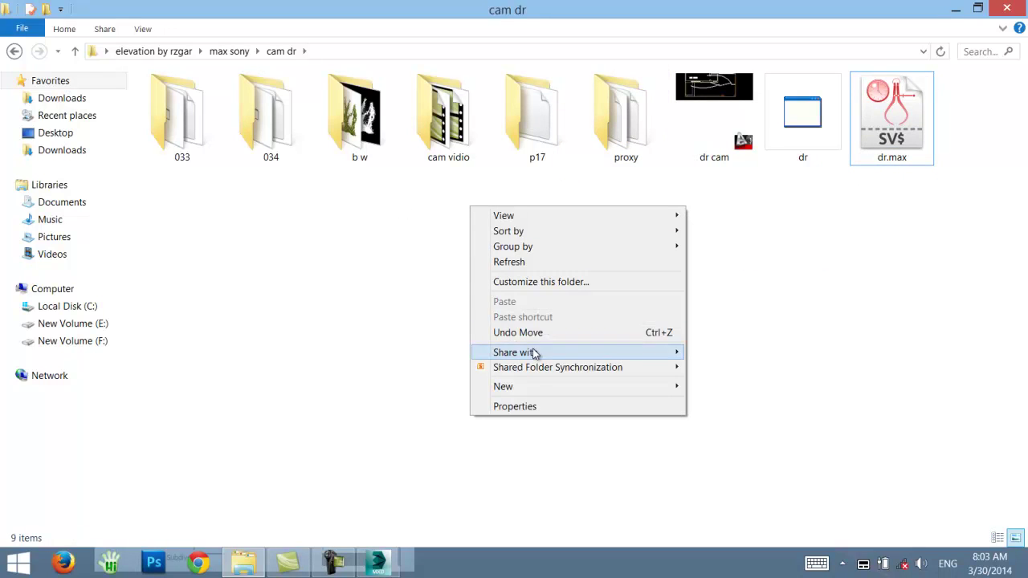
mouse_move(503, 386)
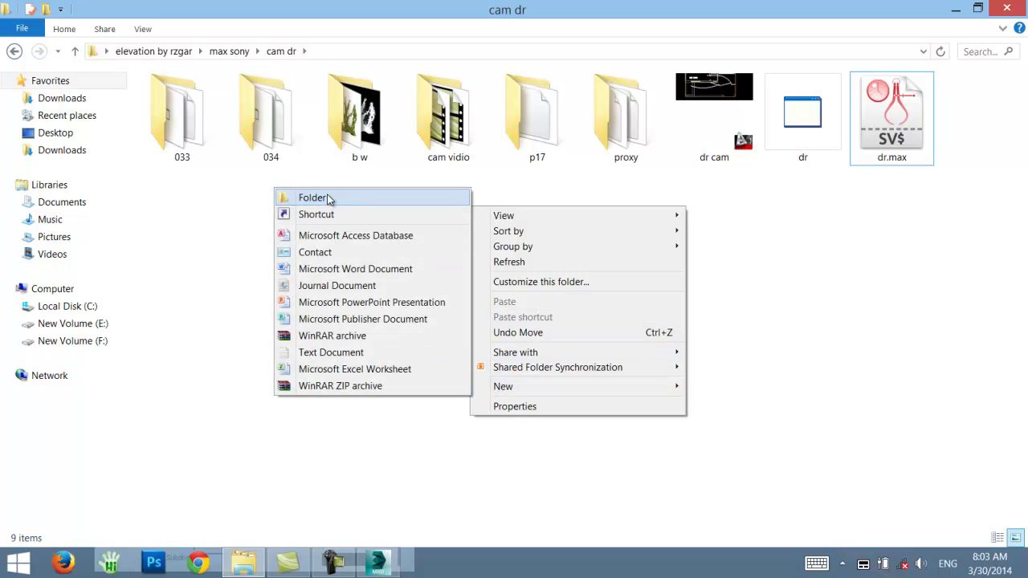
left_click(330, 199)
type("cad ")
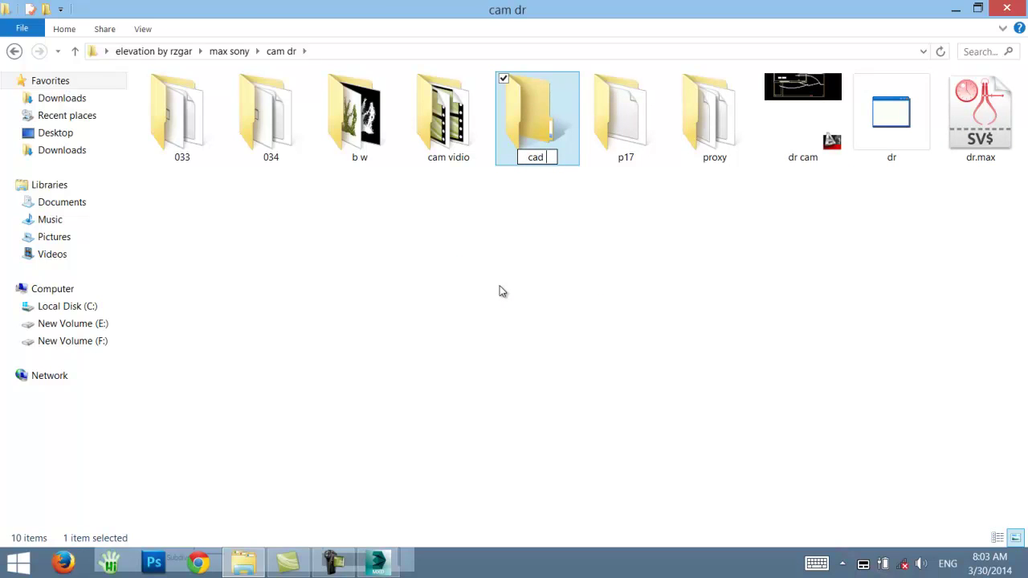
type("file")
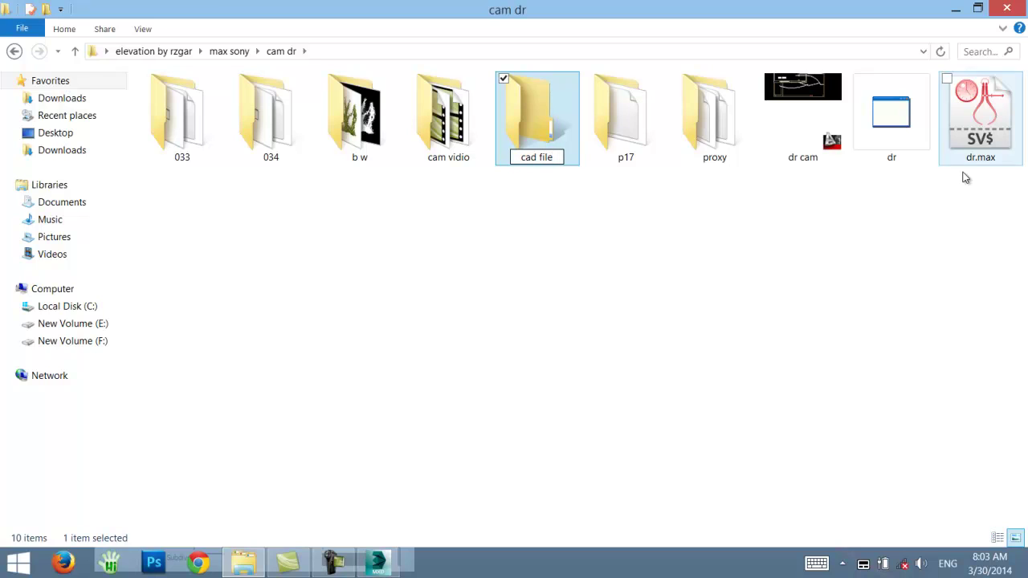
type("s")
left_click(541, 264)
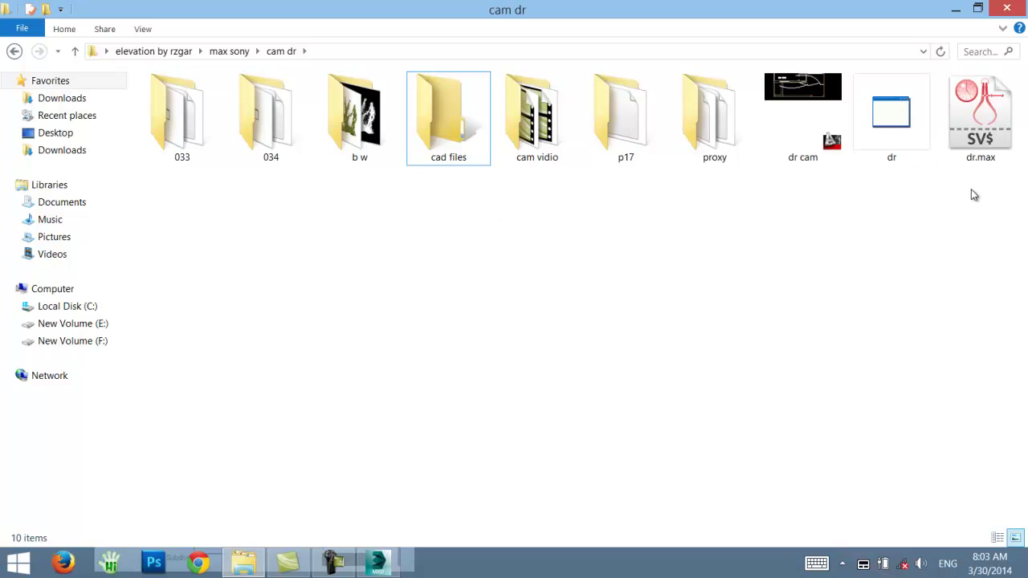
mouse_move(971, 189)
left_mouse_down()
mouse_move(868, 193)
mouse_move(804, 120)
mouse_move(443, 136)
left_mouse_up()
left_click(793, 103)
- Create a 'max file' folder and move dr into it
right_click(470, 242)
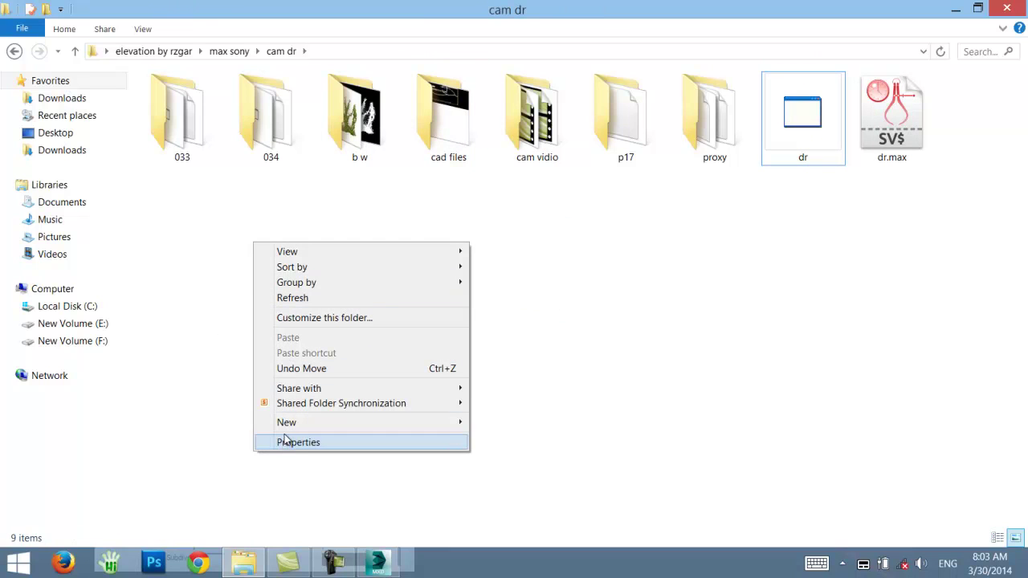
mouse_move(287, 422)
left_click(127, 239)
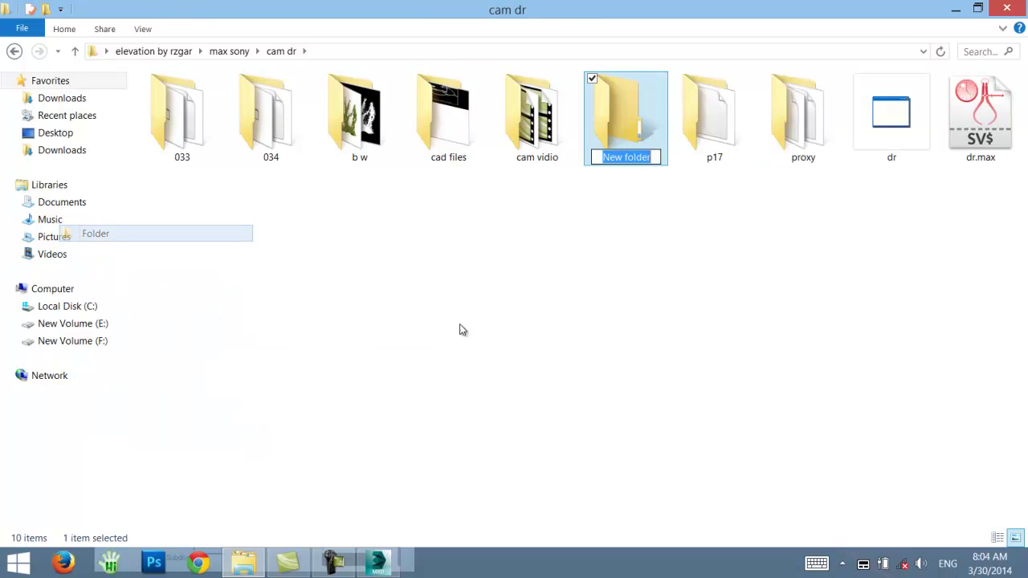
type("max fil")
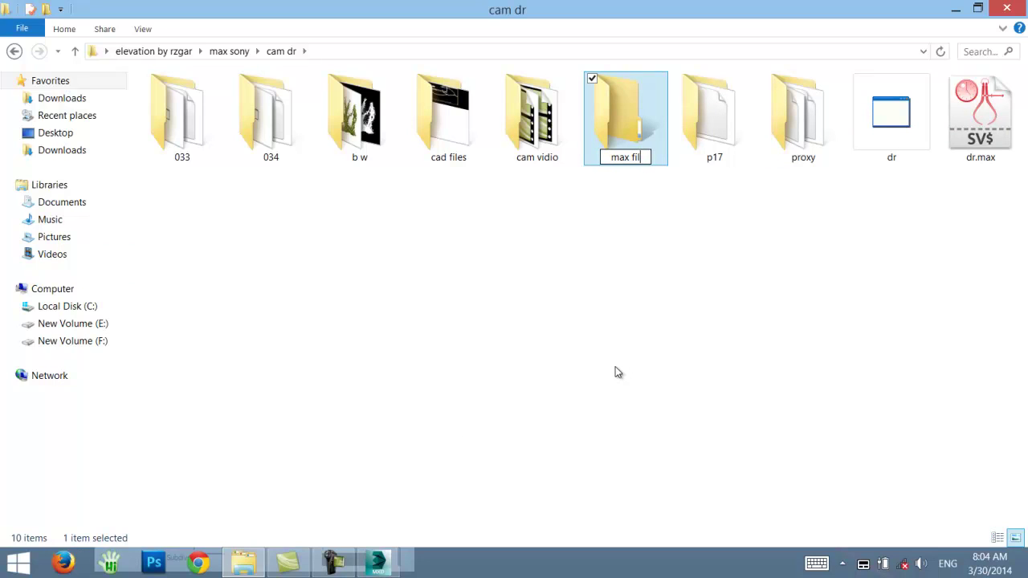
type("e")
left_click(628, 288)
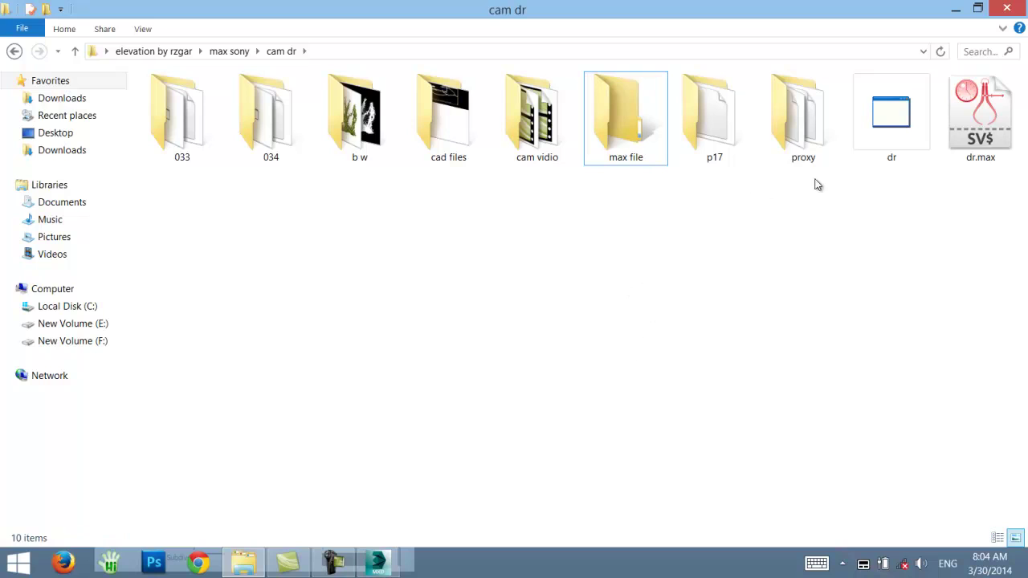
left_click_drag(892, 117, 623, 136)
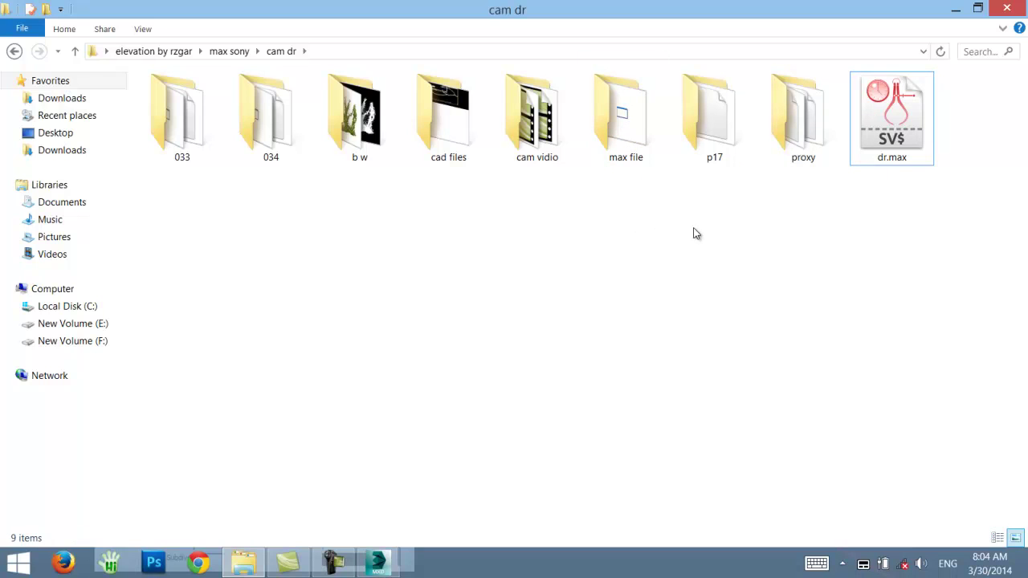
- Create another new folder in cam dr named 'ppeg'
right_click(424, 263)
mouse_move(236, 437)
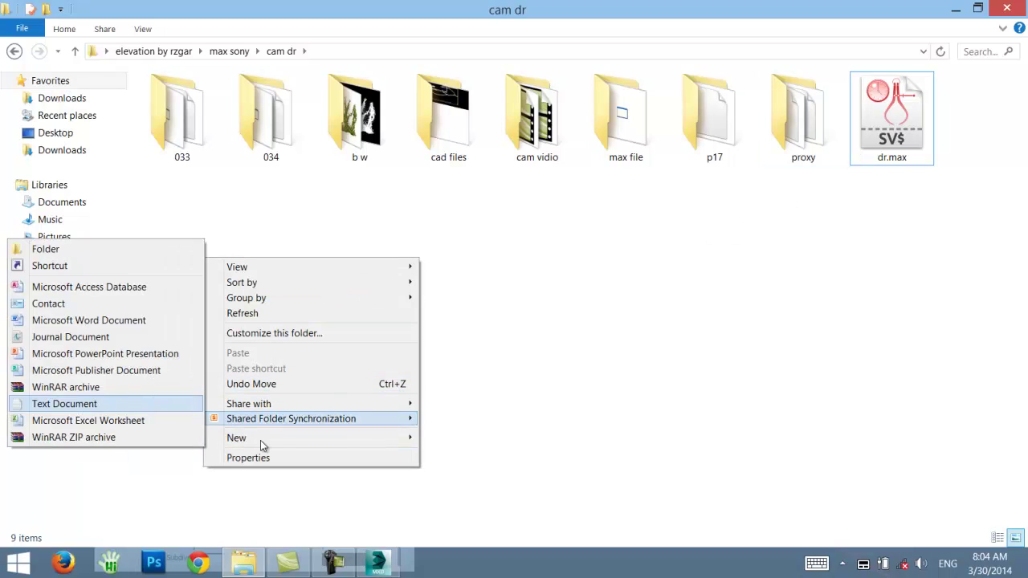
left_click(46, 249)
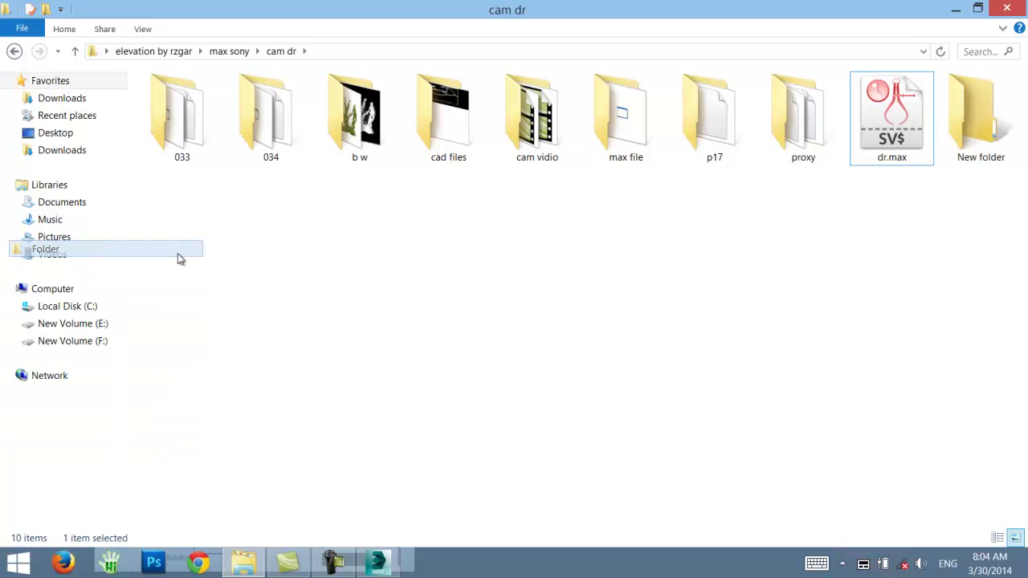
type("p")
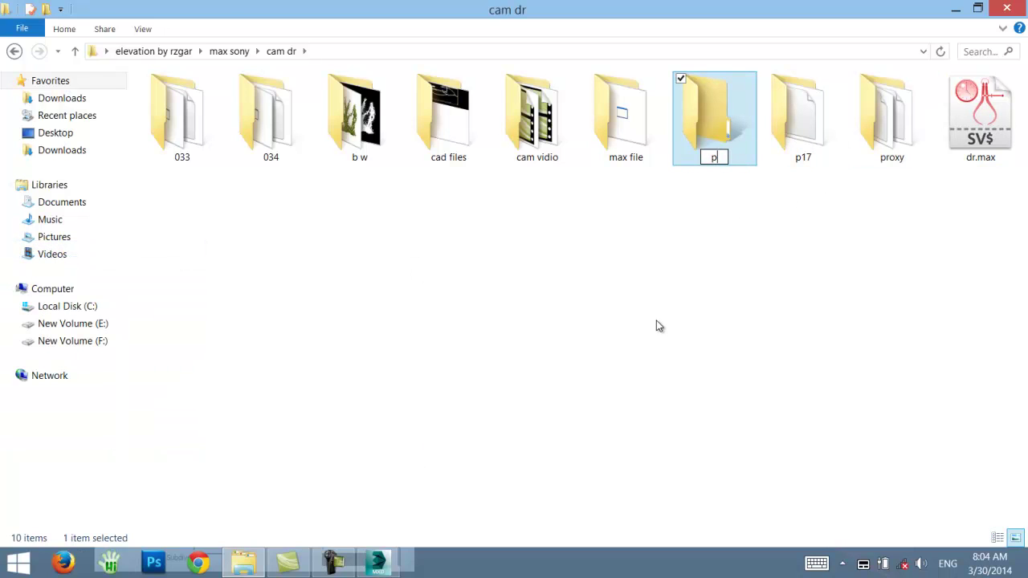
type("eg")
key("Return")
- Open the new, empty ppeg folder
double_click(783, 125)
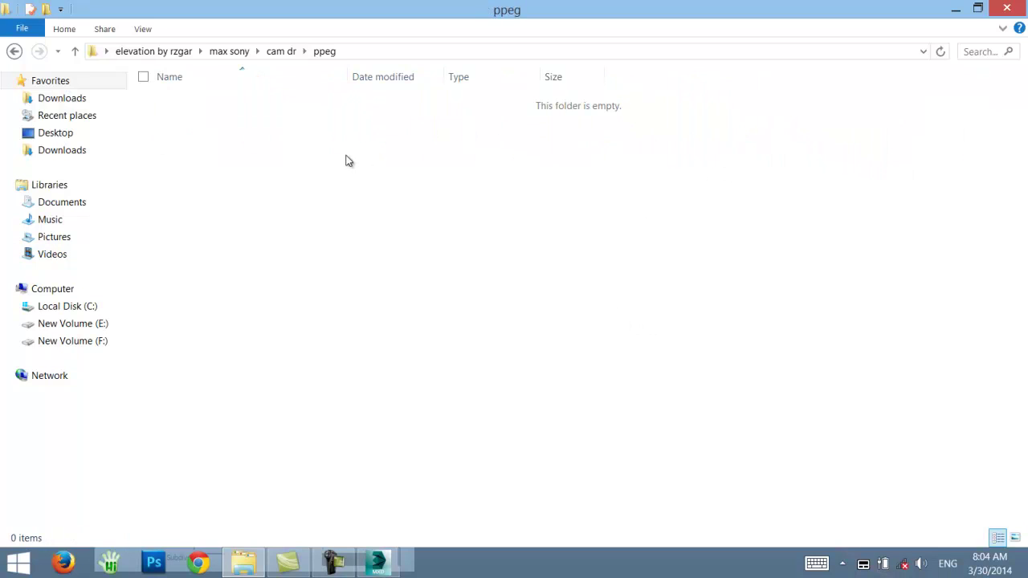
left_click(378, 562)
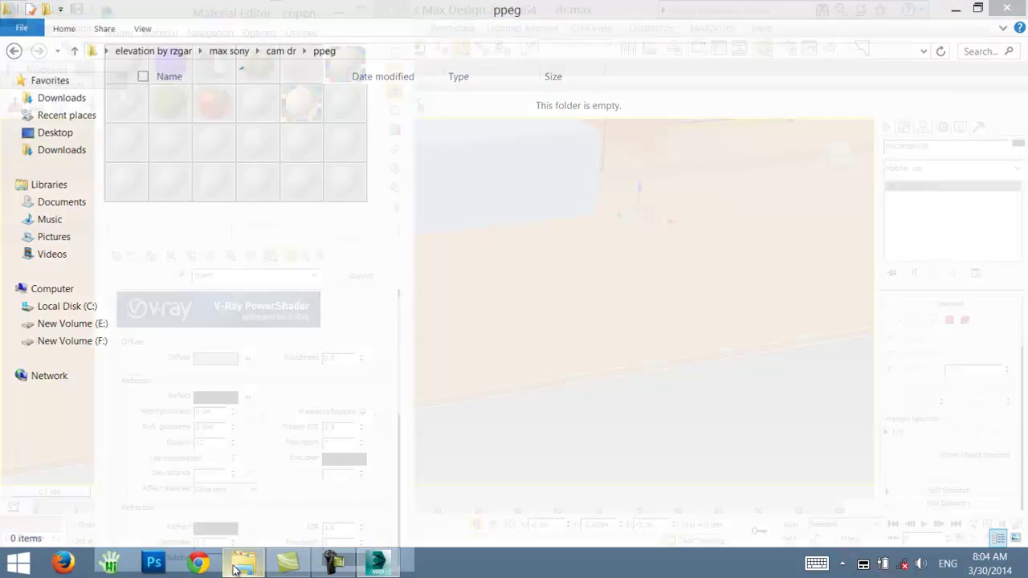
left_click(243, 562)
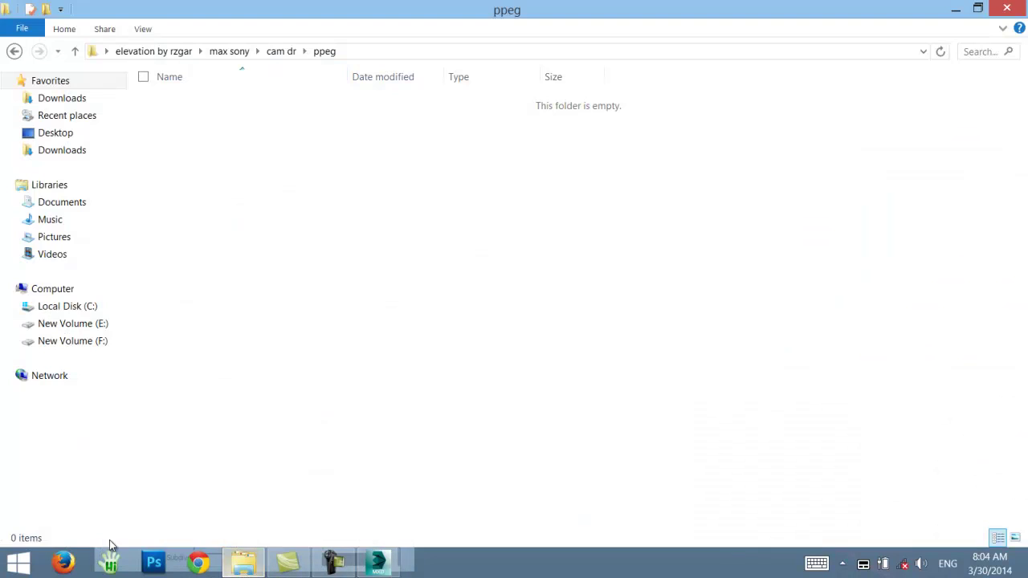
- Browse from Desktop through Computer to the max folder on New Volume (F:)
left_click(17, 562)
left_click(251, 240)
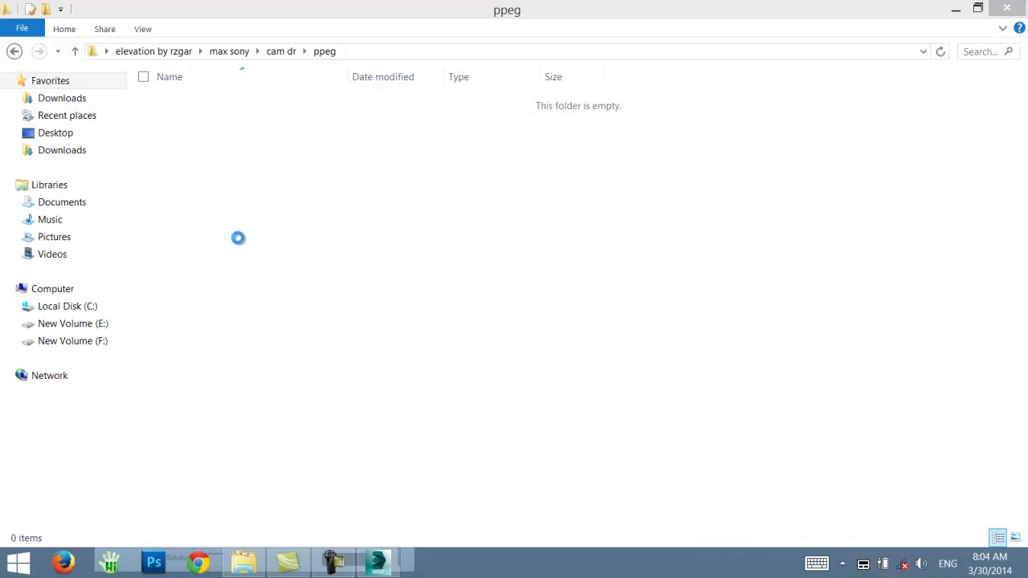
left_click(96, 133)
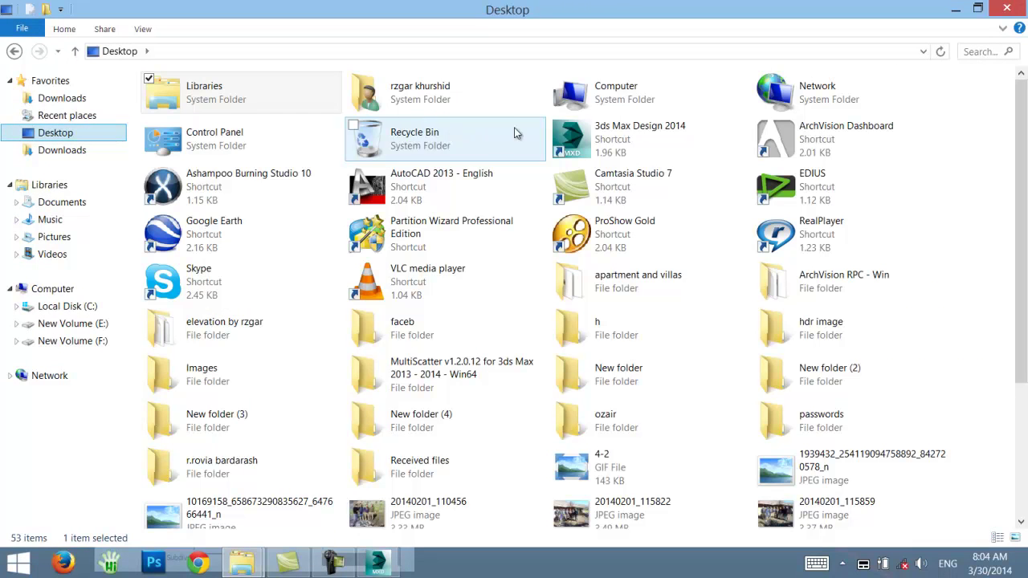
double_click(630, 96)
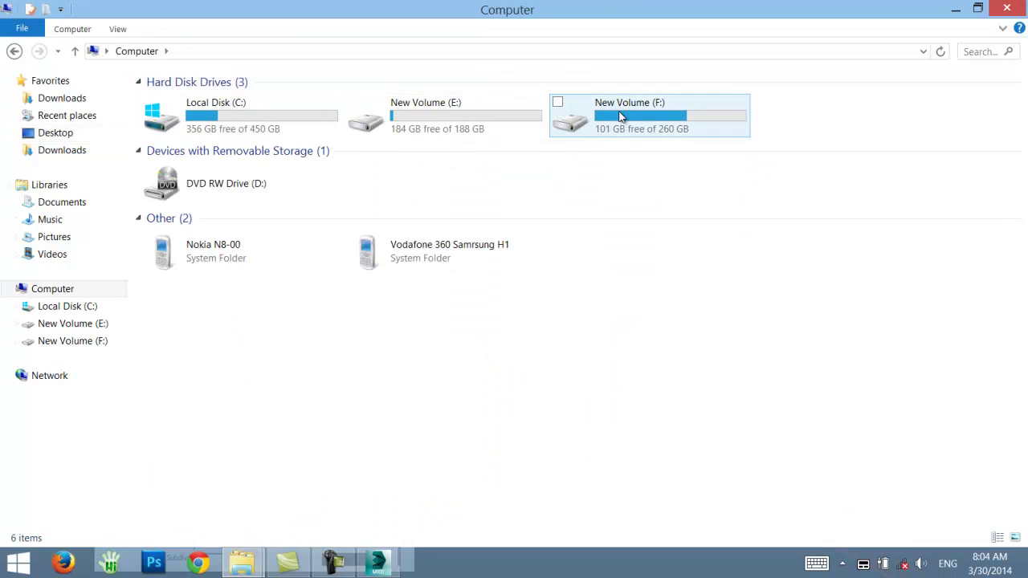
double_click(617, 110)
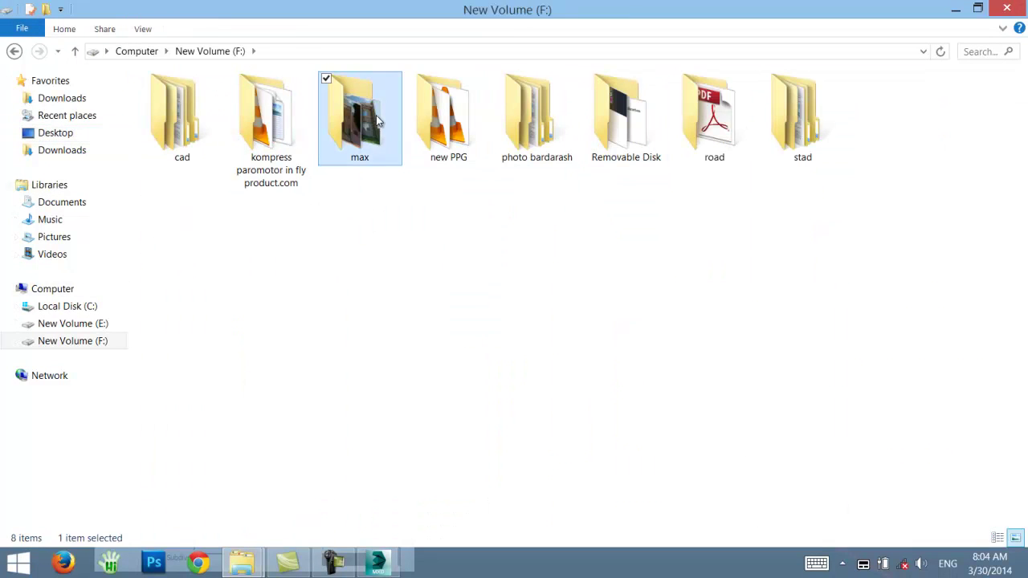
double_click(359, 113)
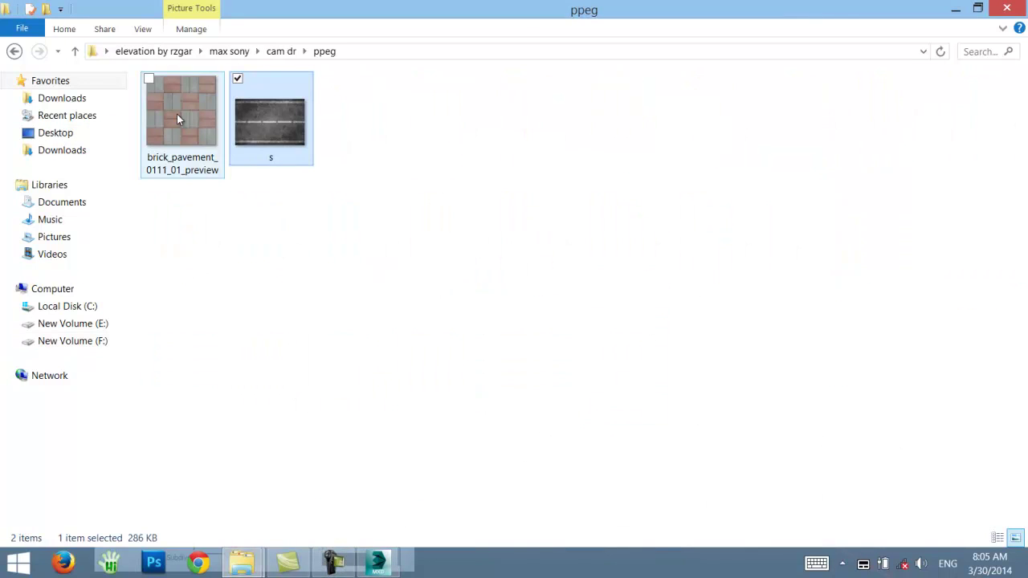
- Preview the brick pavement and road texture s images, then return to 3ds Max
double_click(178, 119)
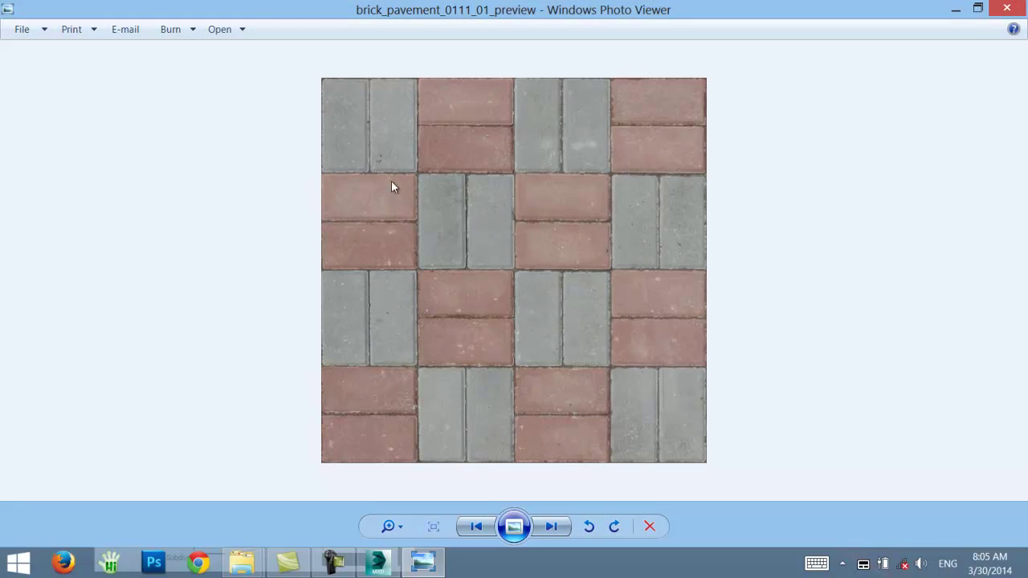
left_click(549, 526)
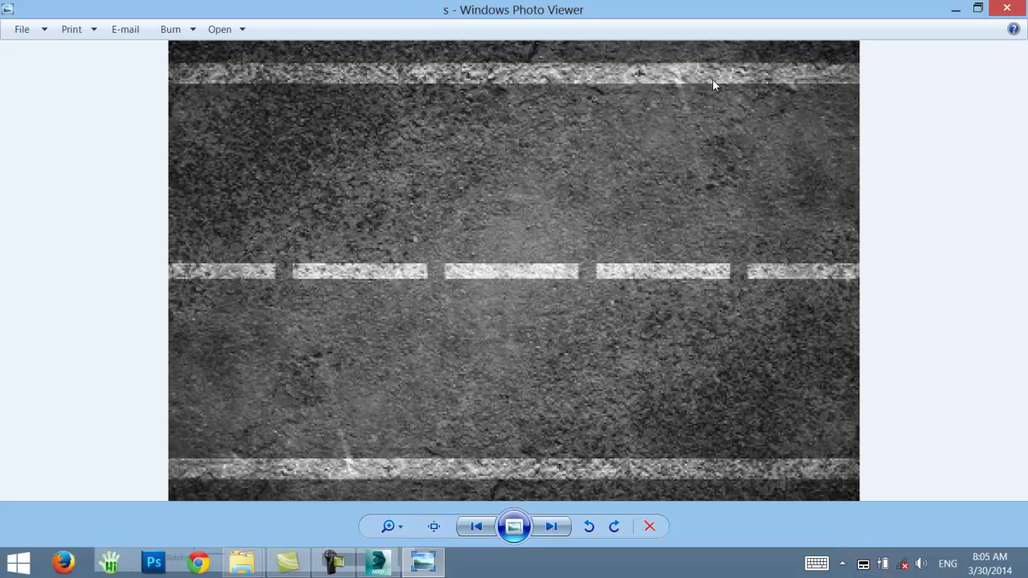
left_click(1014, 7)
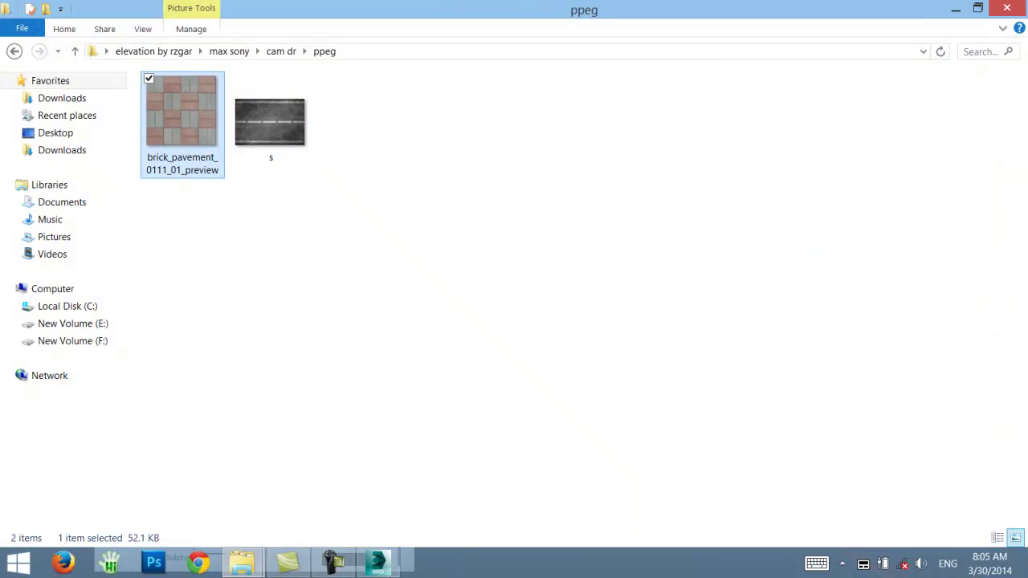
left_click(378, 562)
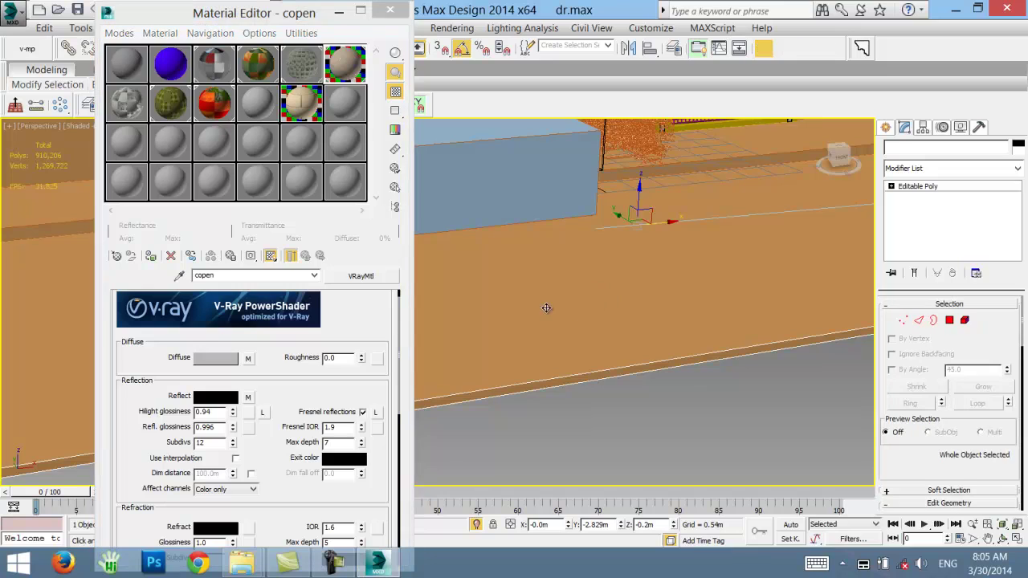
- Turn the unused material slot 12 - Default into a VRayMtl
scroll(546, 306, "down", 5)
scroll(619, 346, "up", 8)
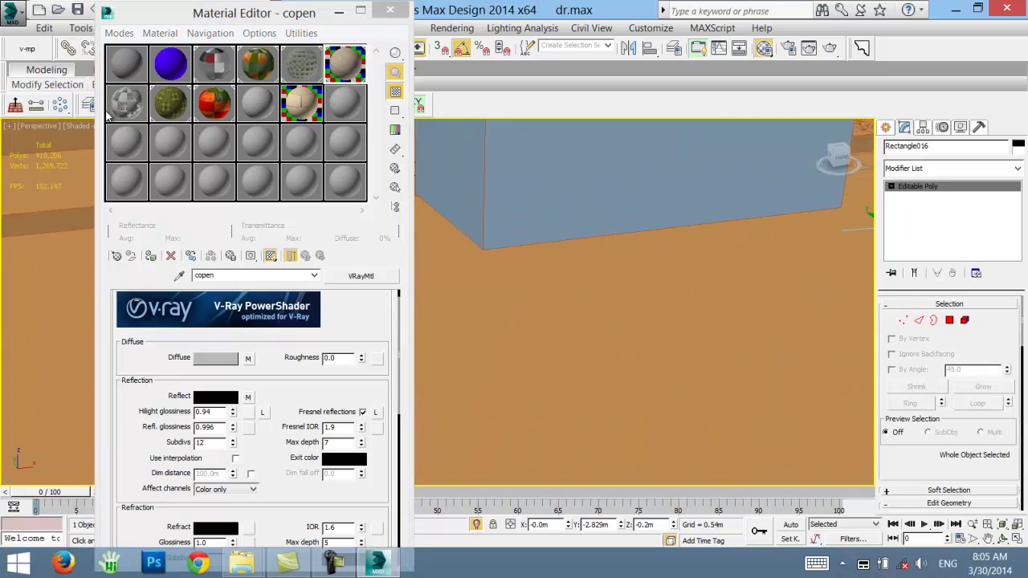
left_click(342, 96)
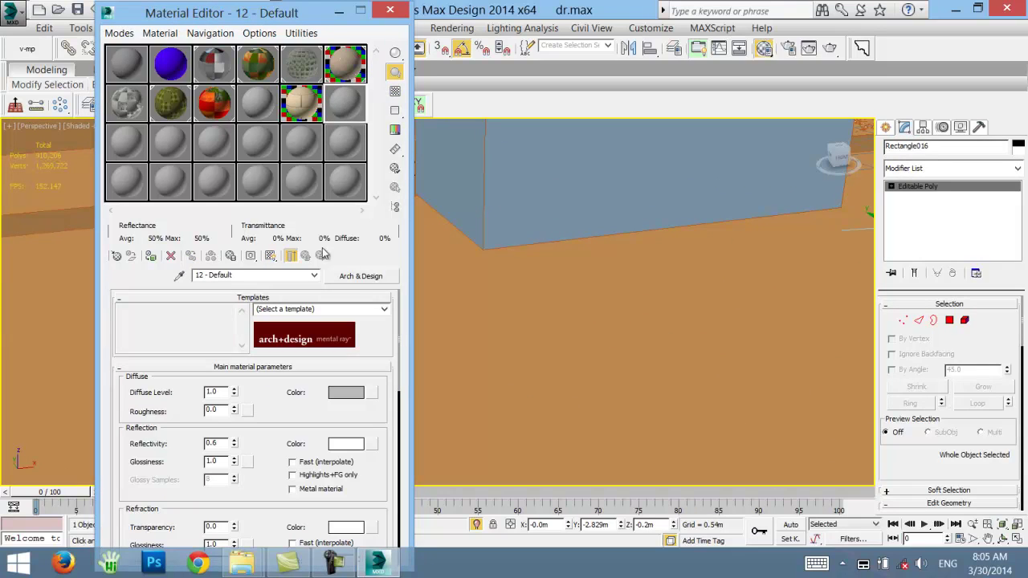
left_click(361, 276)
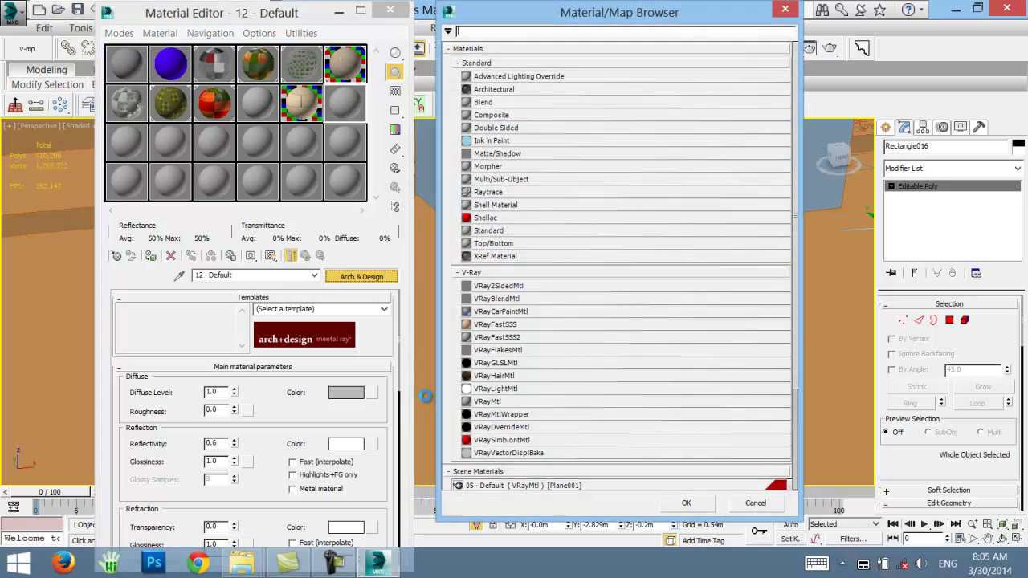
double_click(491, 401)
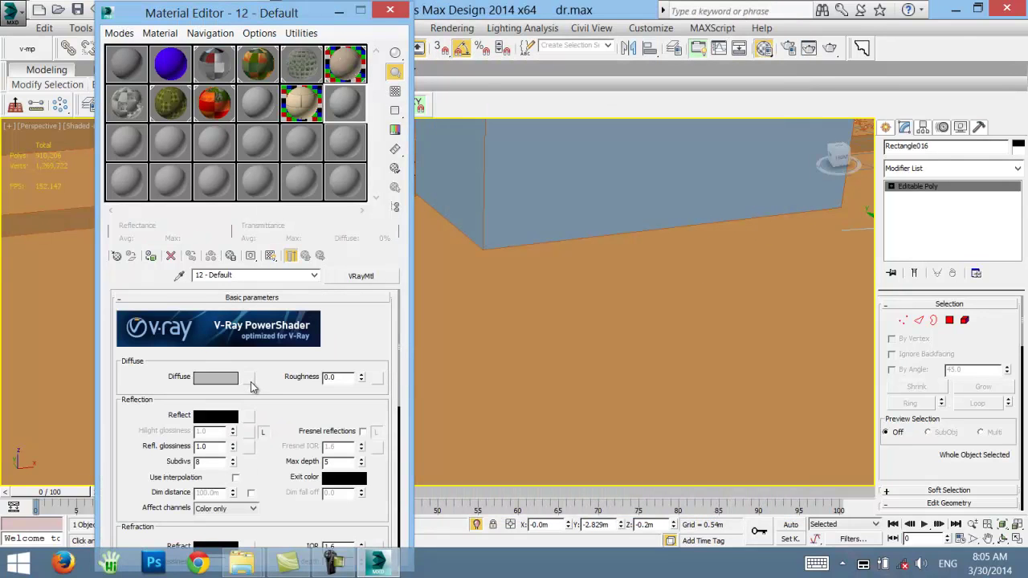
- Load s.jpg from the ppeg folder as the diffuse bitmap and assign the material to the floor
left_click(249, 377)
double_click(499, 82)
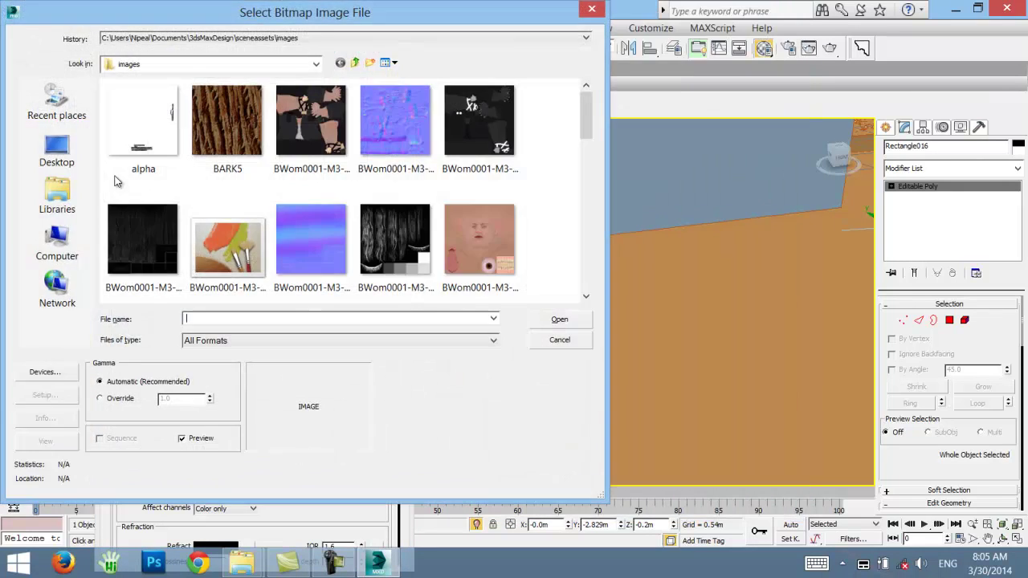
left_click(56, 151)
double_click(149, 221)
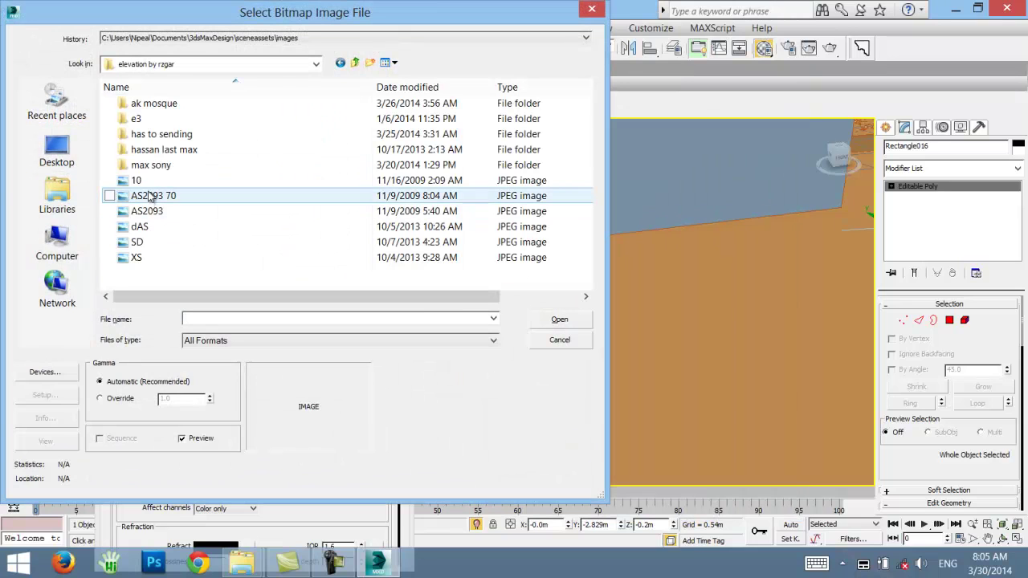
double_click(149, 165)
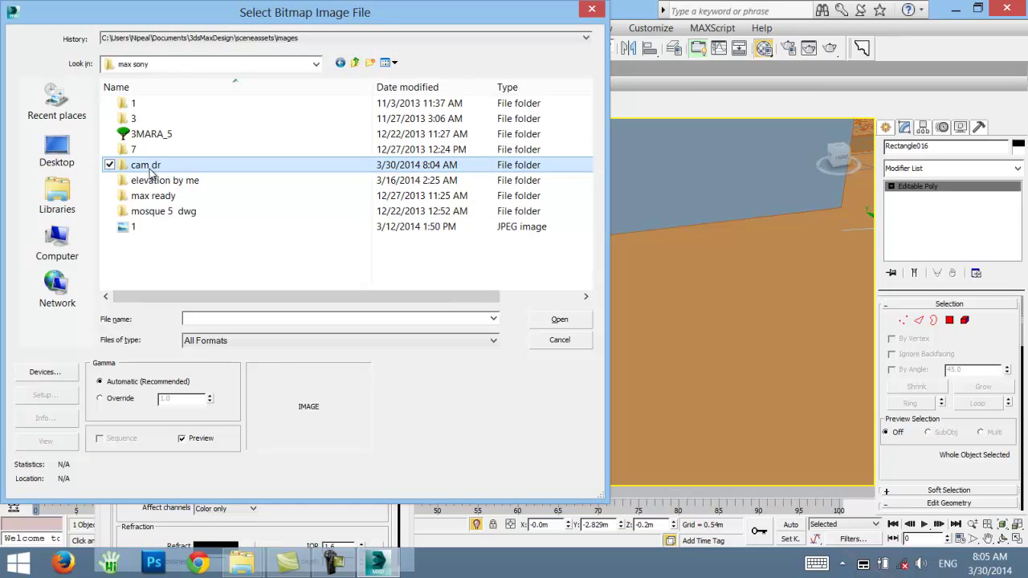
double_click(149, 167)
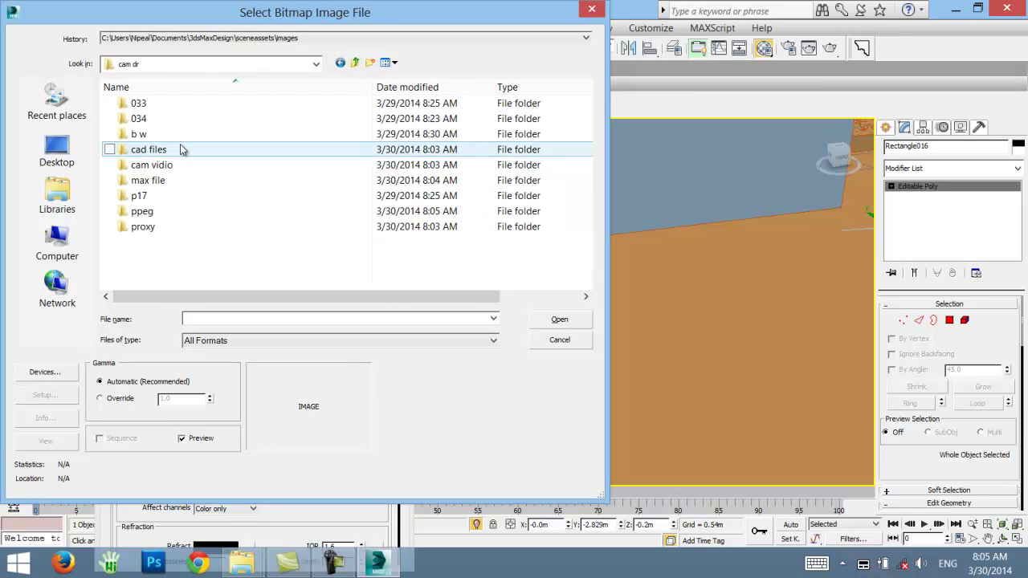
double_click(142, 211)
left_click(240, 130)
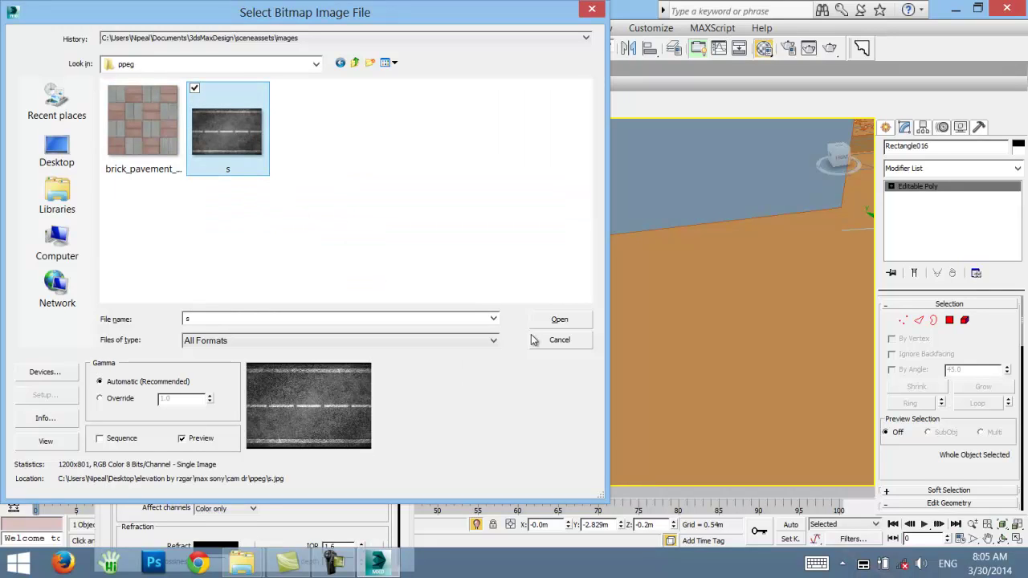
left_click(547, 322)
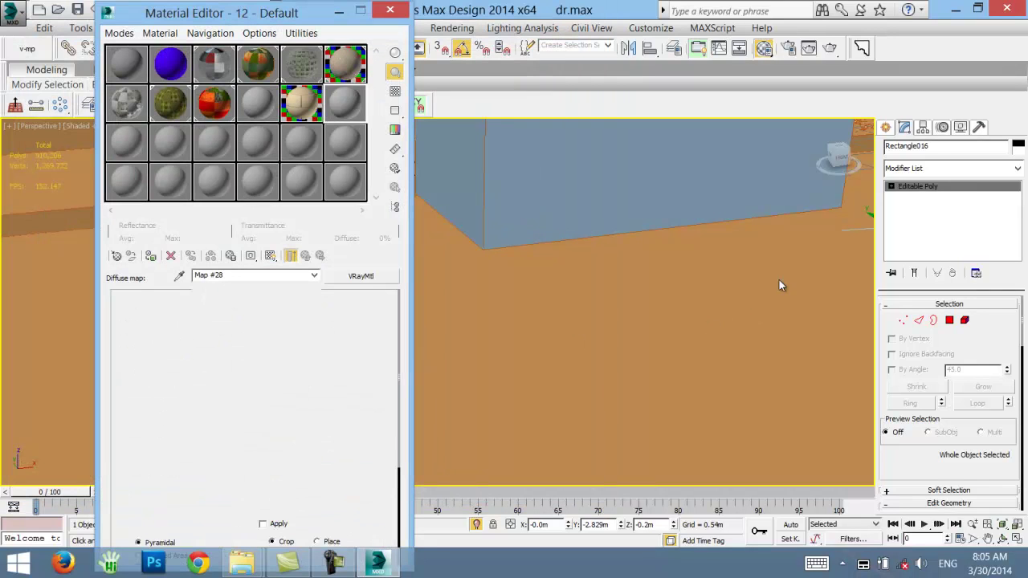
left_click(151, 254)
- Add a UVW Map modifier to the road and show its texture in the viewport
left_click(929, 170)
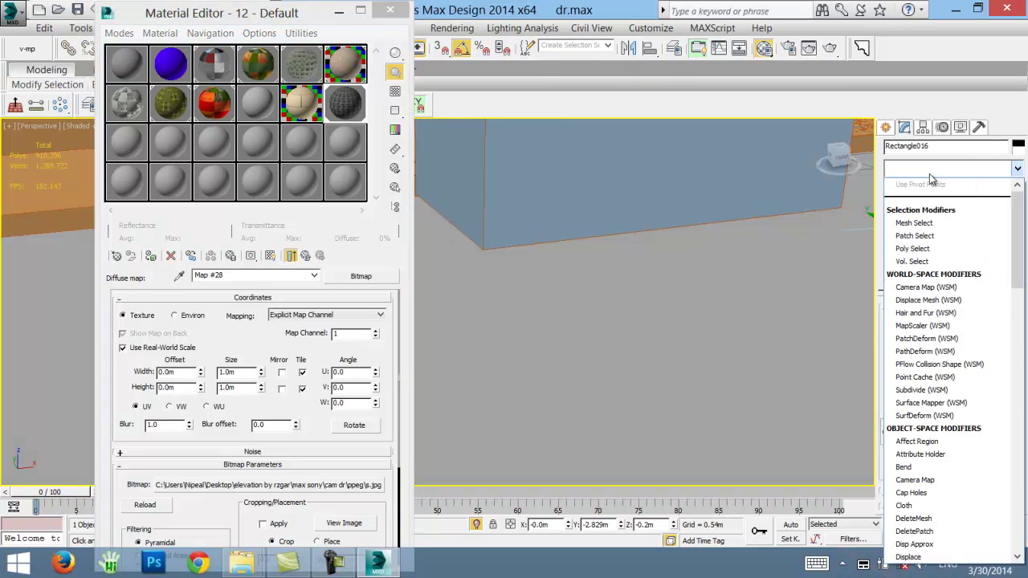
key("u")
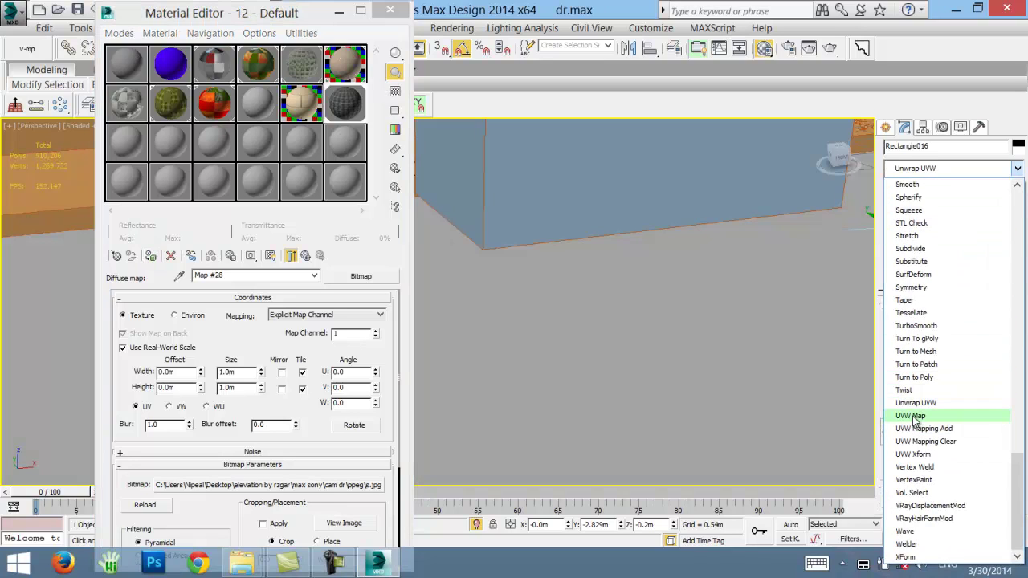
left_click(914, 416)
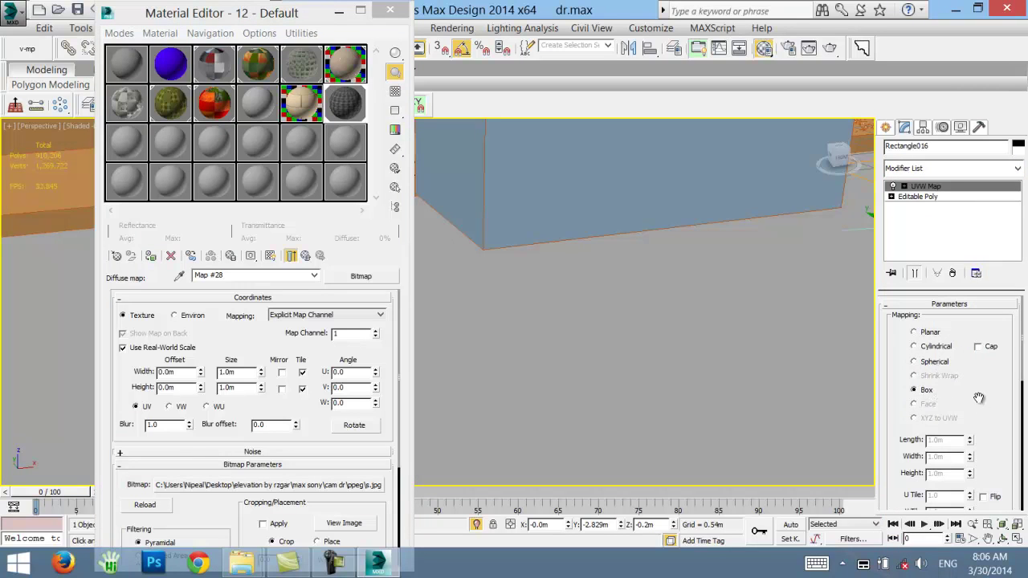
scroll(979, 398, "down", 3)
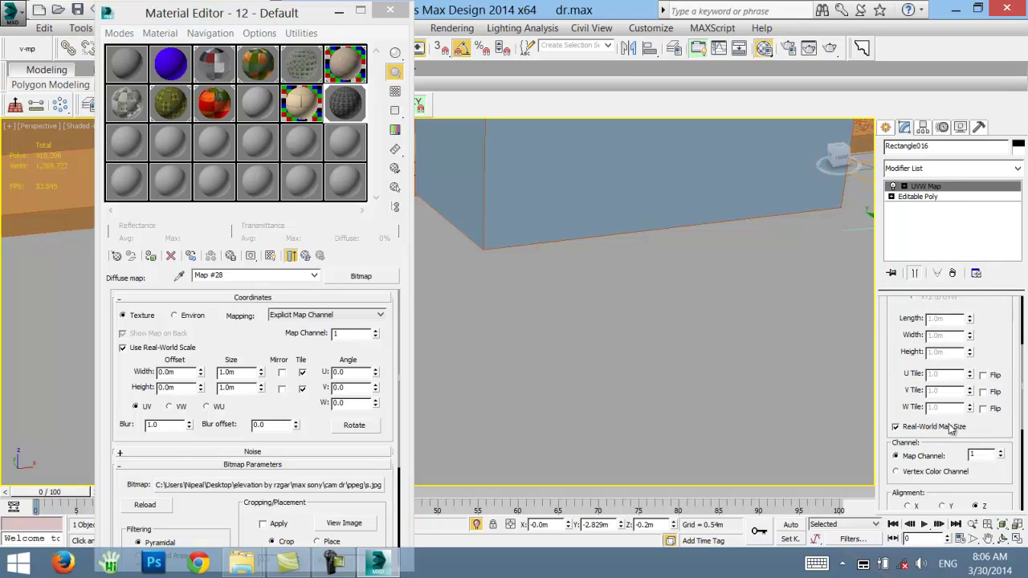
left_click(270, 256)
scroll(604, 367, "down", 5)
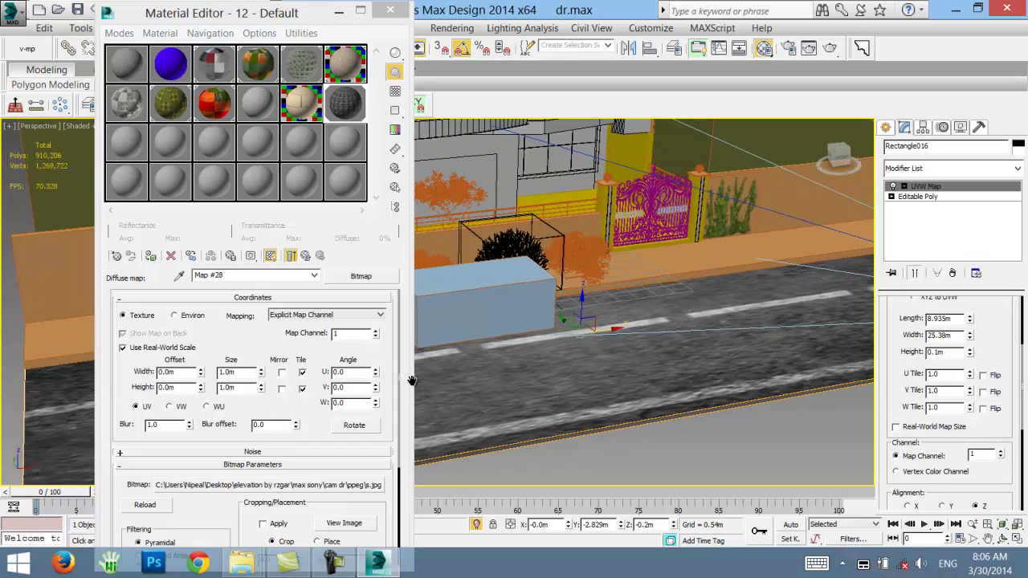
scroll(804, 382, "up", 2)
scroll(804, 382, "up", 2)
scroll(805, 382, "up", 1)
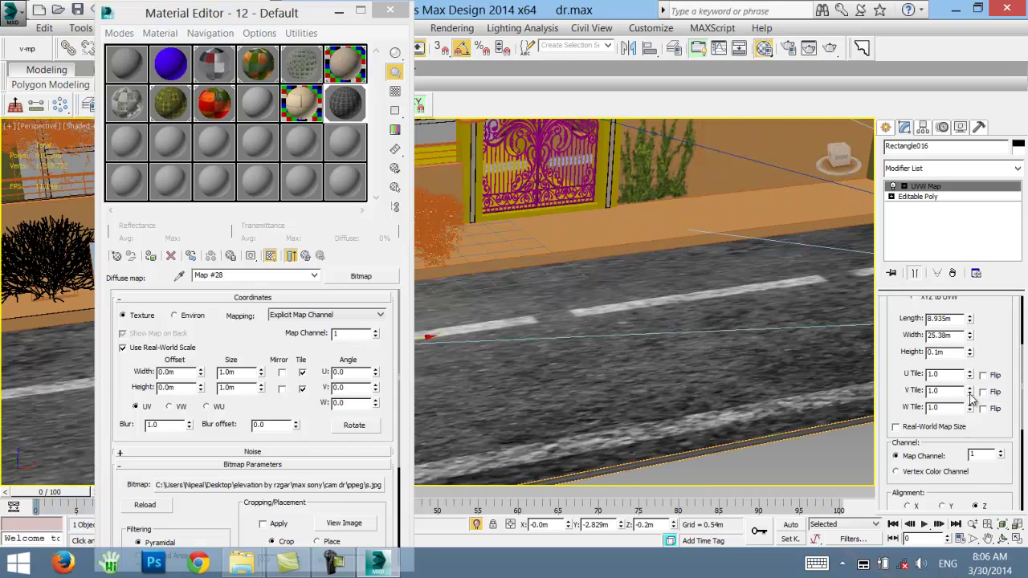
- Lower the road's UVW Map Width to 9.391m so the asphalt repeats smaller
mouse_move(970, 335)
left_mouse_down()
mouse_move(975, 389)
mouse_move(970, 370)
left_mouse_up()
scroll(648, 309, "down", 2)
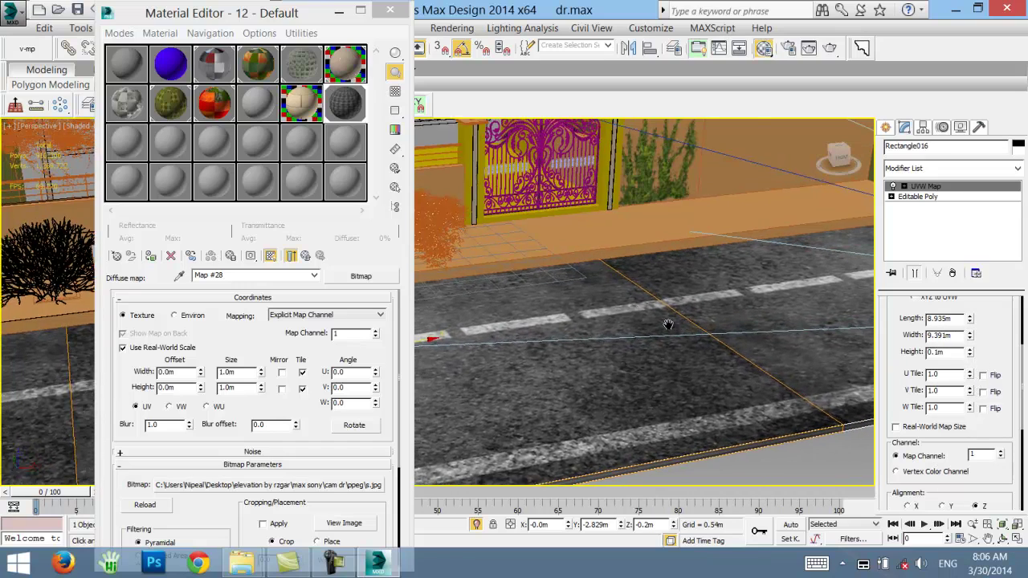
scroll(687, 243, "down", 3)
mouse_move(581, 279)
middle_mouse_down("alt")
mouse_move(587, 321)
mouse_move(618, 370)
middle_mouse_up("alt")
scroll(586, 330, "up", 3)
scroll(586, 331, "up", 2)
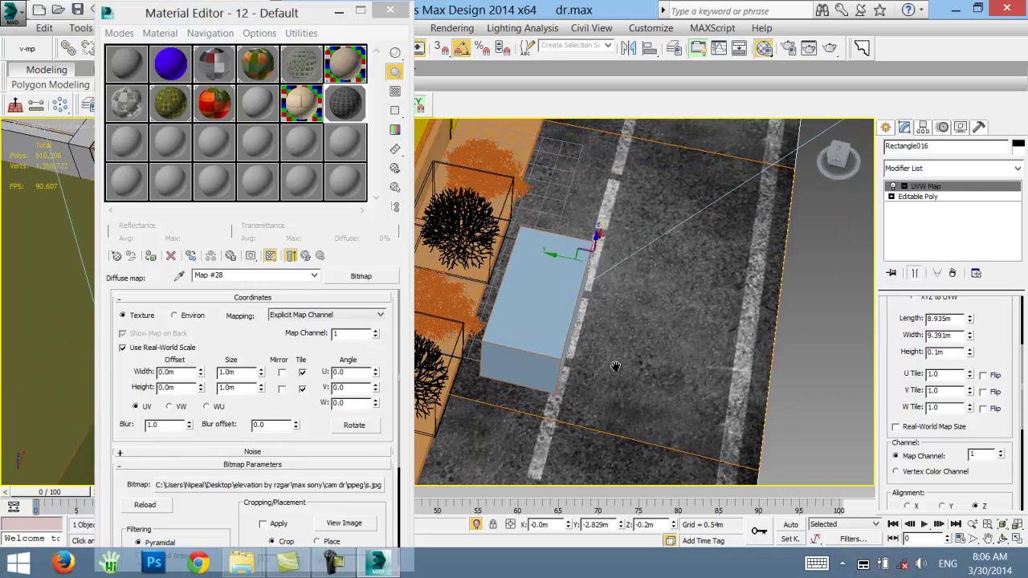
- Move the UVW Map gizmo to slide the road texture, then select pavement Rectangle021
left_click(892, 196)
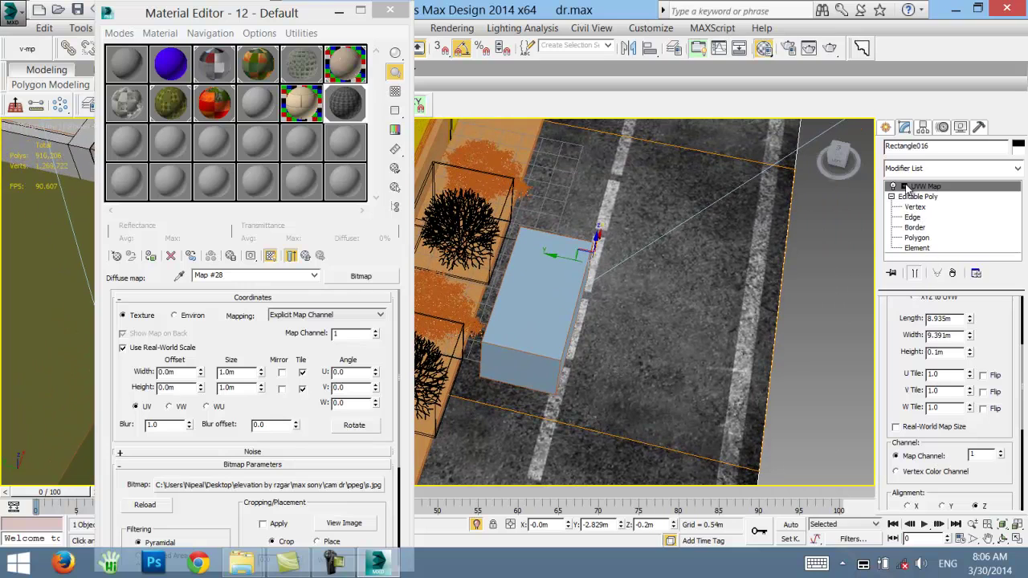
left_click(904, 186)
left_click(920, 197)
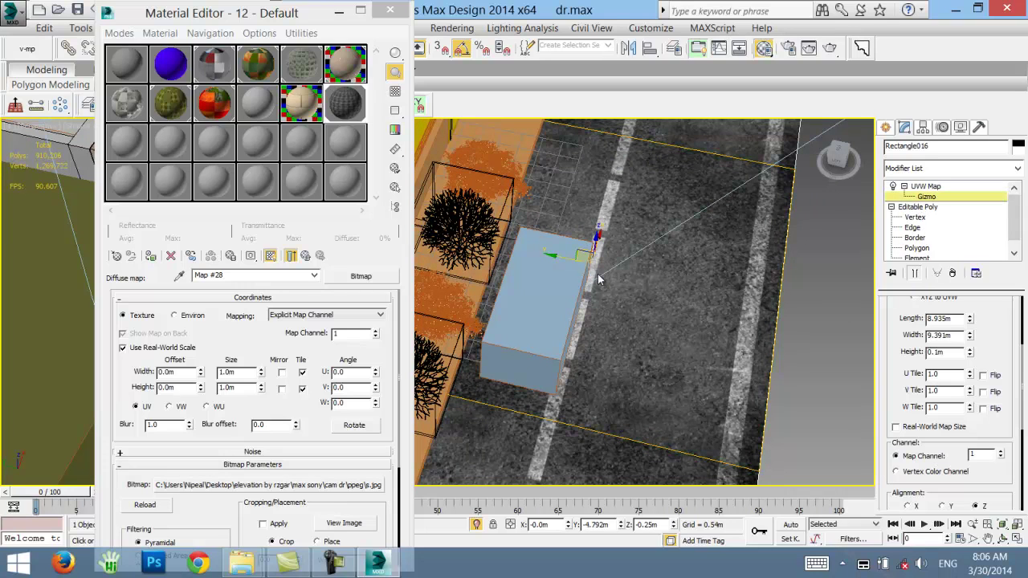
mouse_move(564, 260)
left_mouse_down()
mouse_move(594, 279)
mouse_move(587, 292)
mouse_move(601, 266)
mouse_move(618, 273)
left_mouse_up()
mouse_move(634, 315)
middle_mouse_down("alt")
mouse_move(538, 288)
mouse_move(613, 280)
mouse_move(615, 332)
middle_mouse_up("alt")
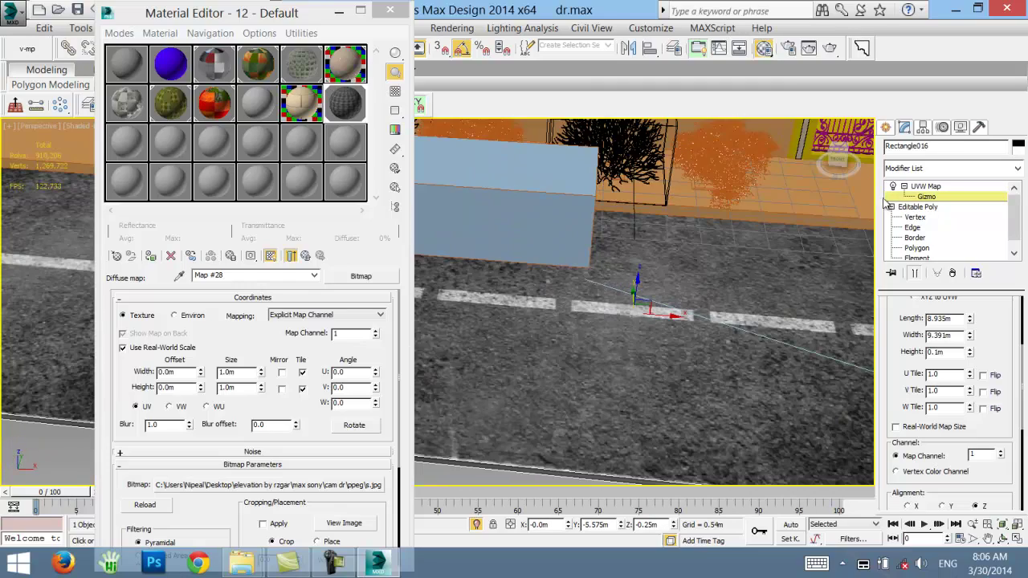
left_click(916, 186)
mouse_move(560, 291)
middle_mouse_down()
mouse_move(572, 295)
mouse_move(605, 369)
mouse_move(613, 333)
middle_mouse_up()
scroll(604, 369, "up", 3)
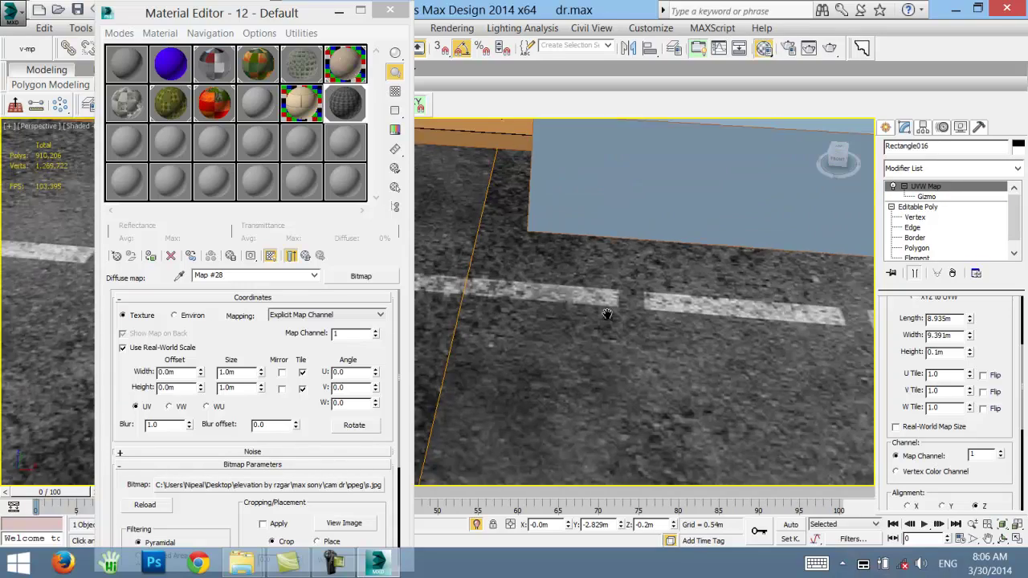
scroll(612, 333, "down", 3)
scroll(636, 333, "up", 3)
middle_click_drag(698, 264, 614, 341)
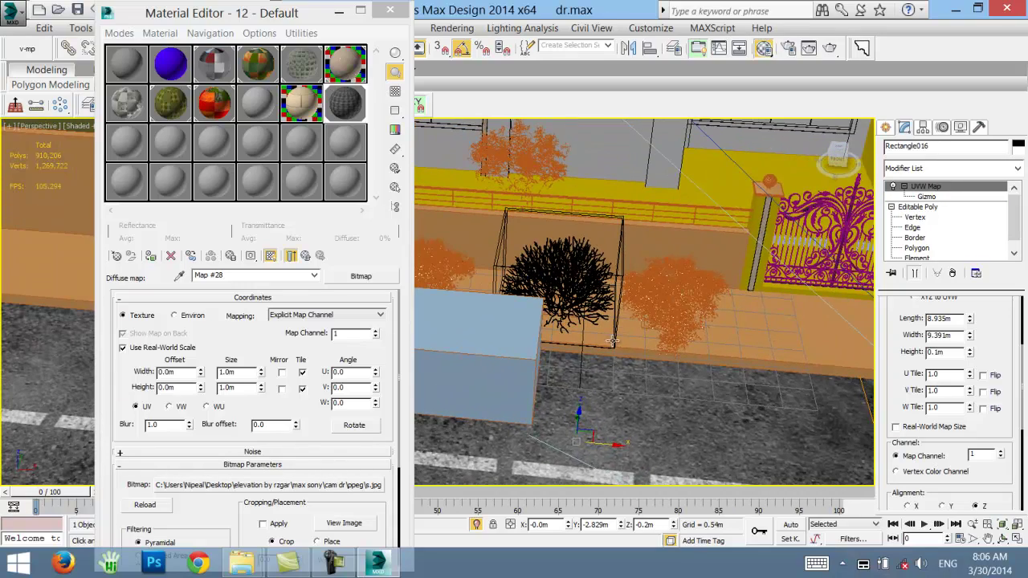
left_click(723, 342)
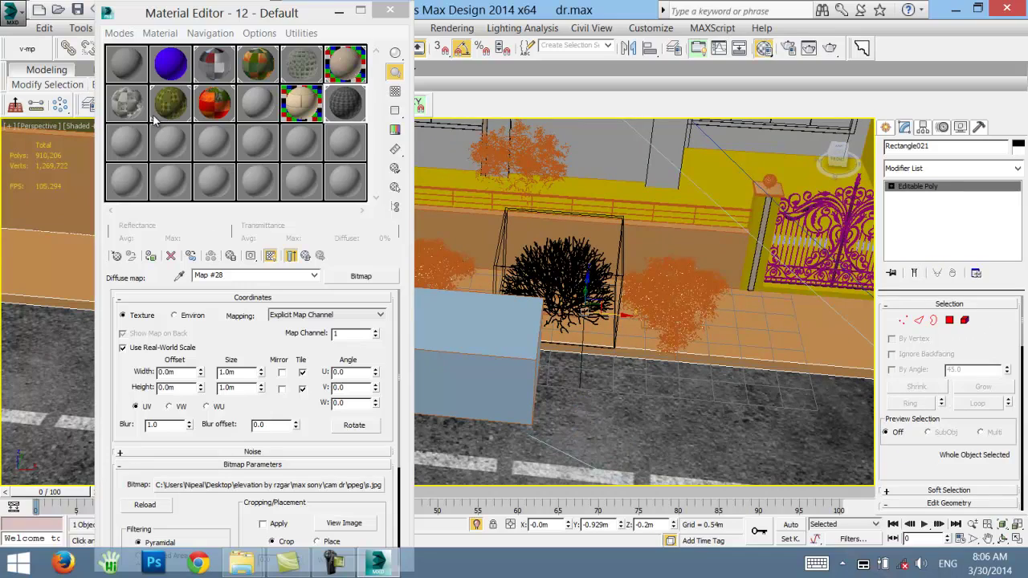
- Rename Map #28 to street and make material slot 13 a VRayMtl
left_click_drag(249, 276, 168, 277)
type("street")
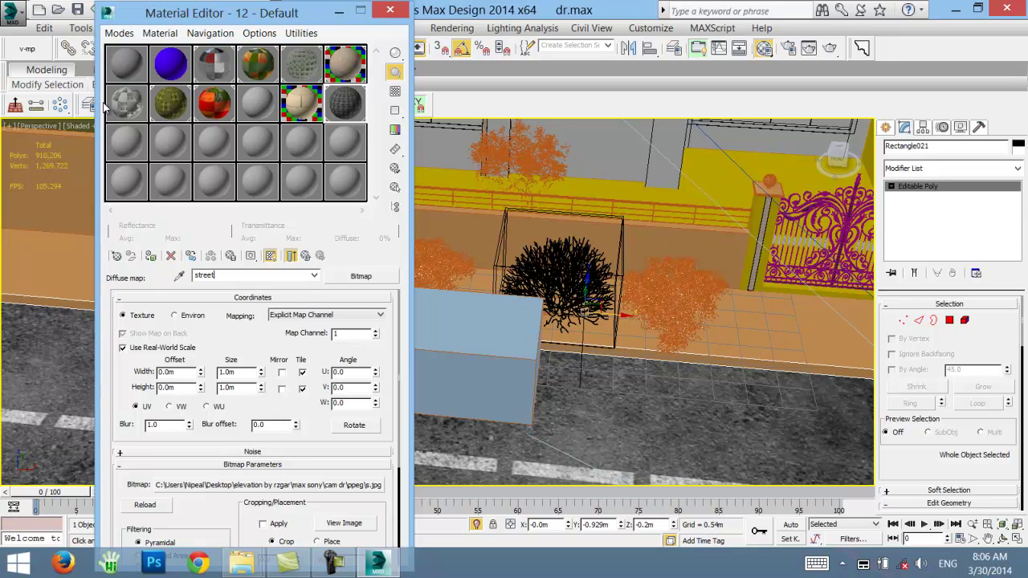
left_click(122, 142)
left_click(341, 276)
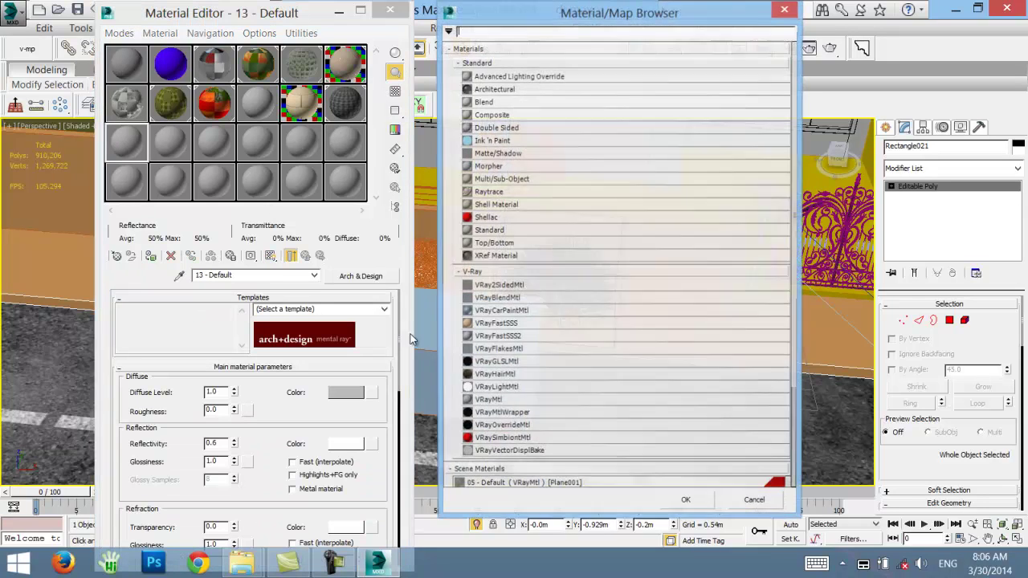
double_click(530, 401)
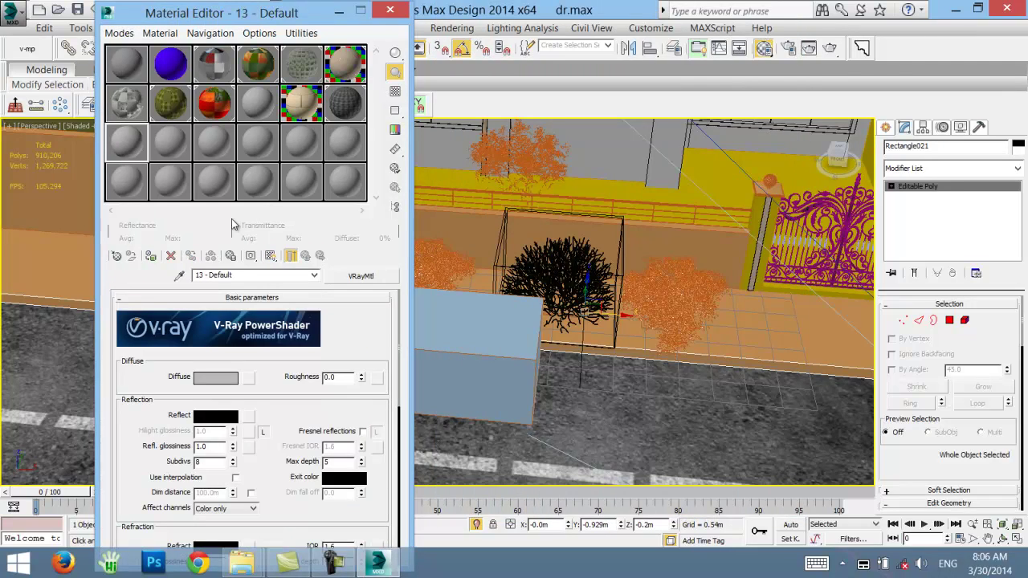
- Use brick_pavement_0111_01_preview as diffuse, assign it to the pavement, and show it shaded
left_click(249, 378)
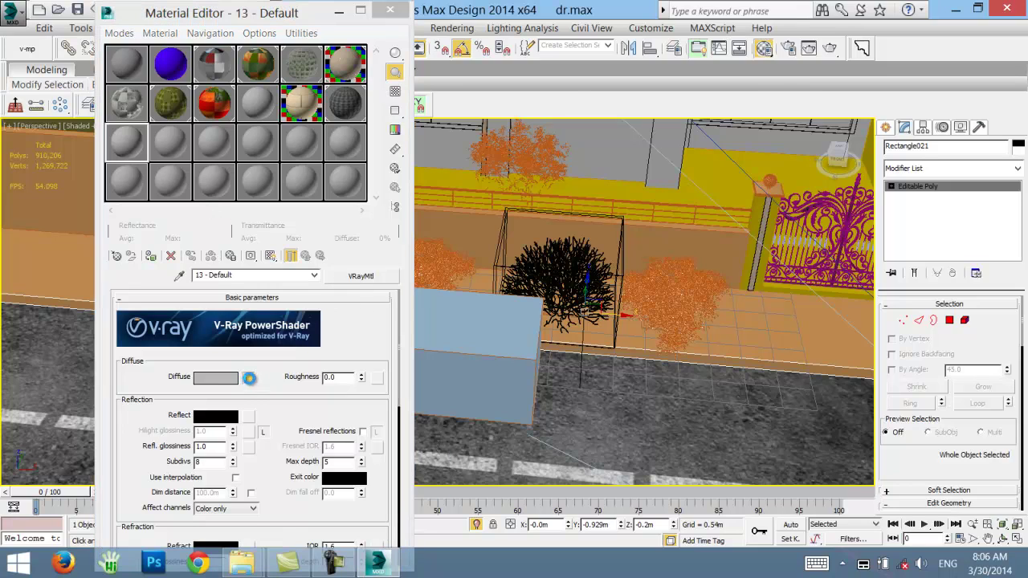
double_click(482, 84)
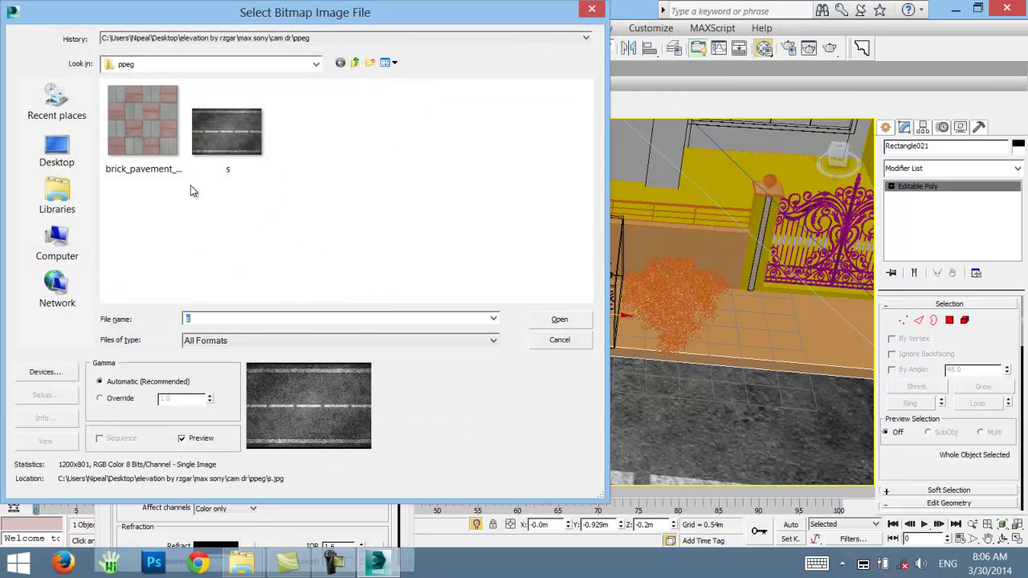
left_click(148, 137)
left_click(544, 322)
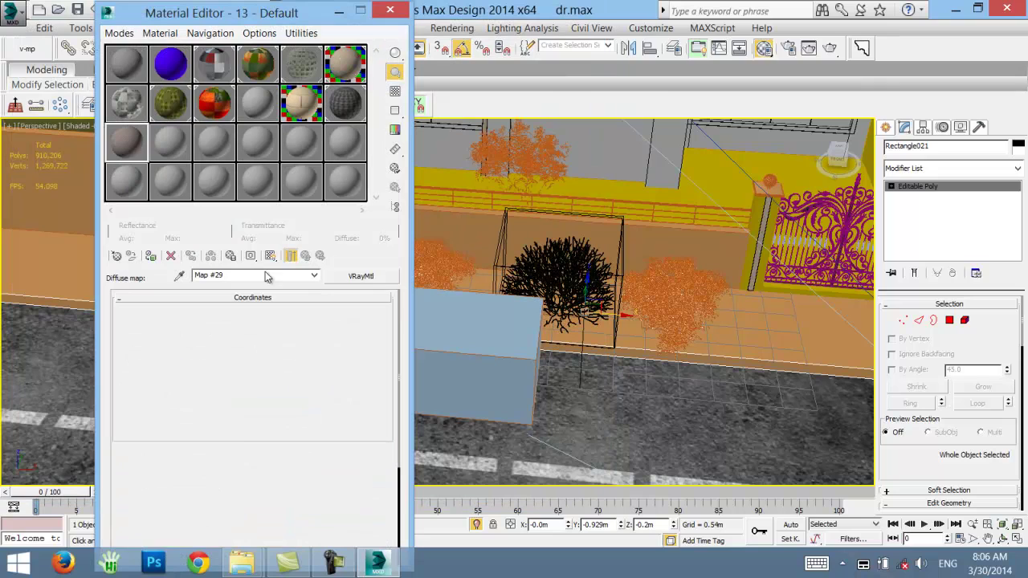
left_click(151, 257)
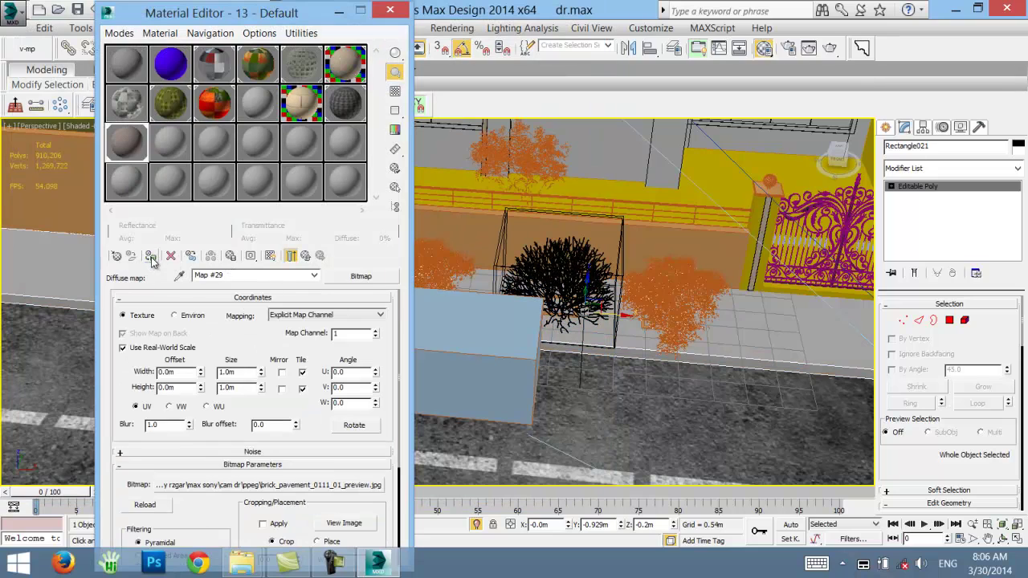
left_click(270, 256)
left_click(929, 170)
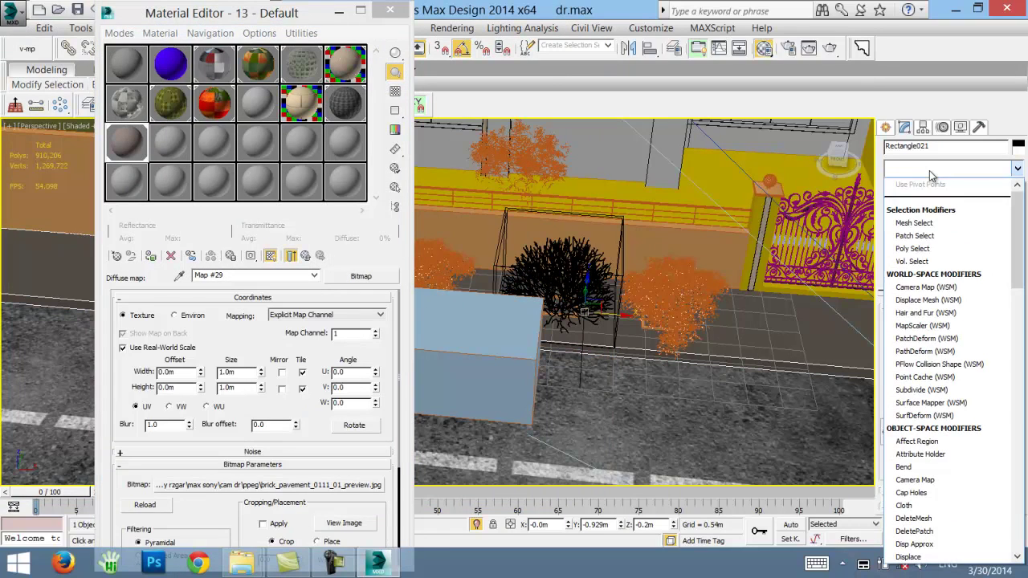
- Add a UVW Map modifier to the pavement with Box mapping
type("u")
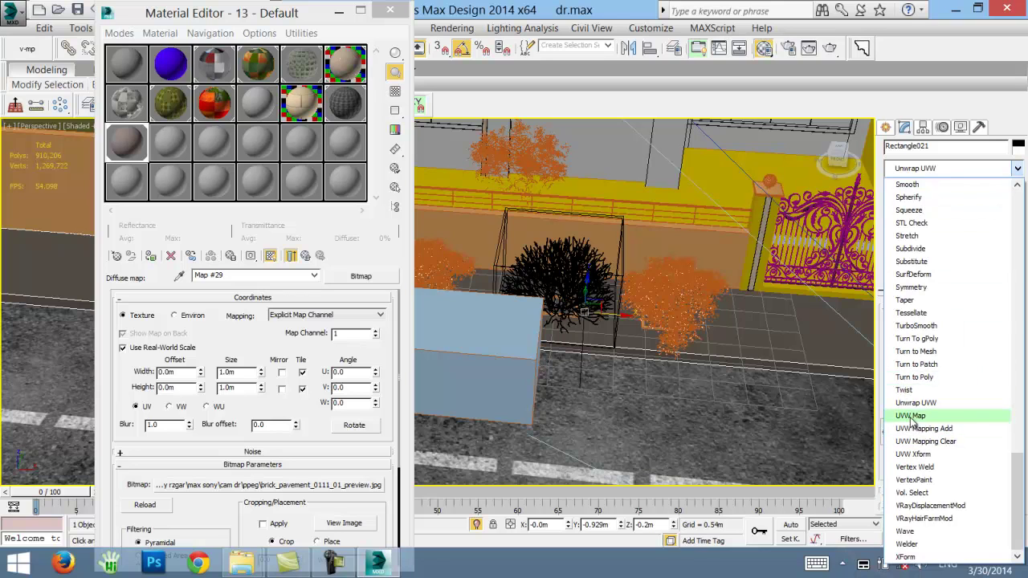
left_click(912, 416)
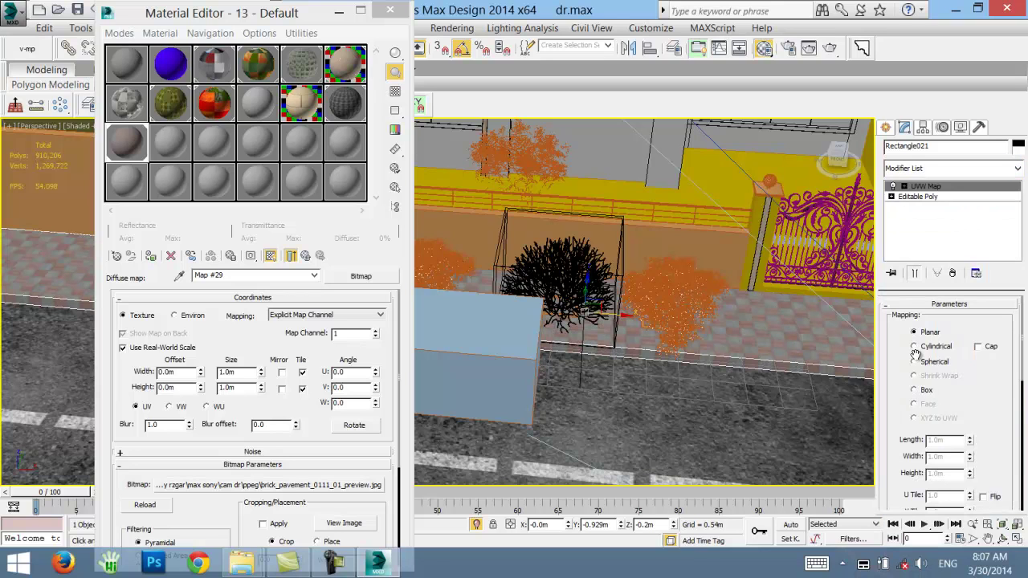
left_click(914, 391)
scroll(786, 379, "up", 3)
scroll(755, 323, "up", 3)
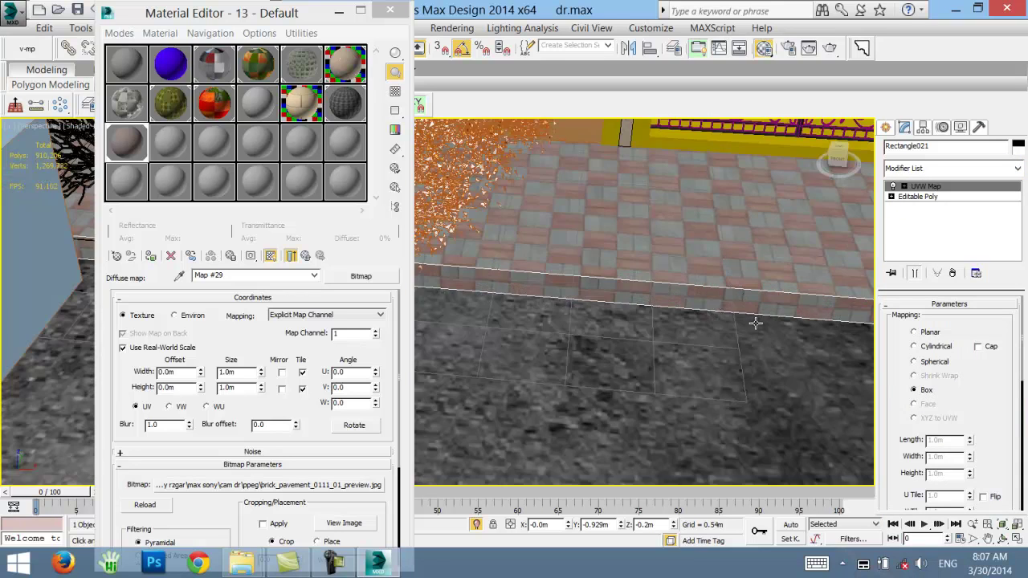
scroll(721, 324, "up", 2)
scroll(716, 308, "down", 2)
scroll(613, 281, "up", 2)
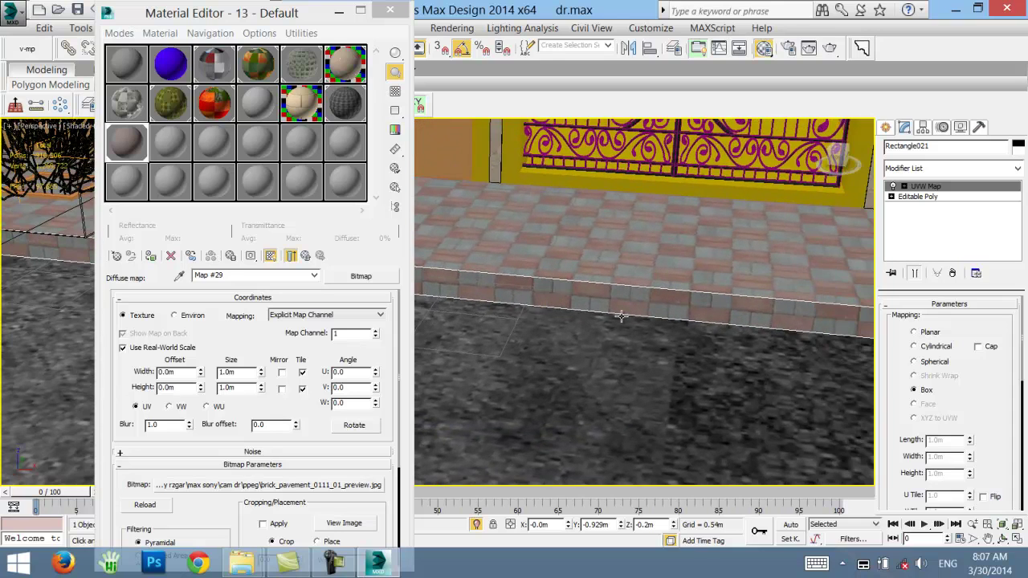
scroll(650, 298, "up", 2)
scroll(709, 288, "down", 2)
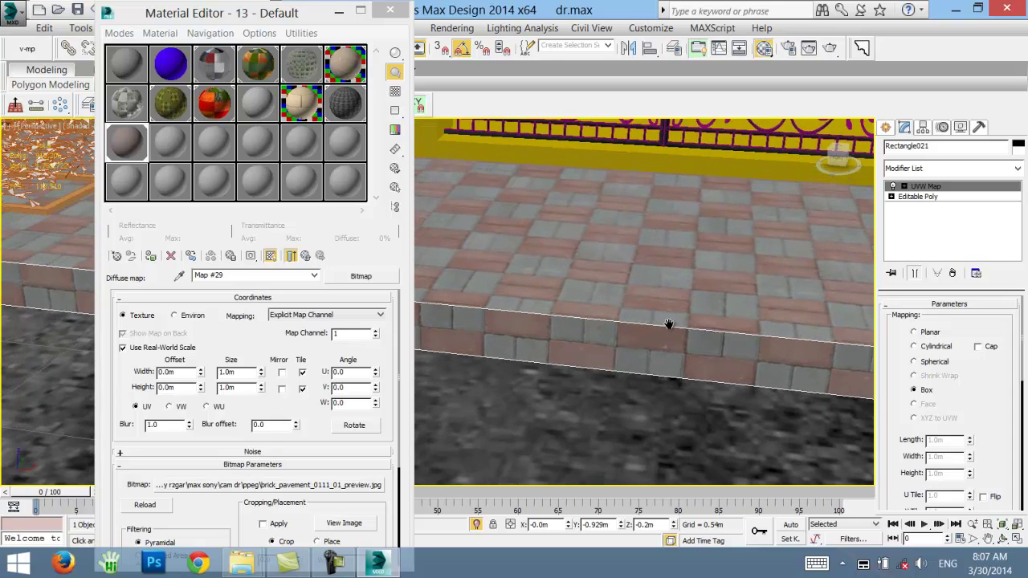
- Shift the pavement's UVW Map gizmo to move the bricks, then undo the move
left_click(892, 197)
left_click(905, 186)
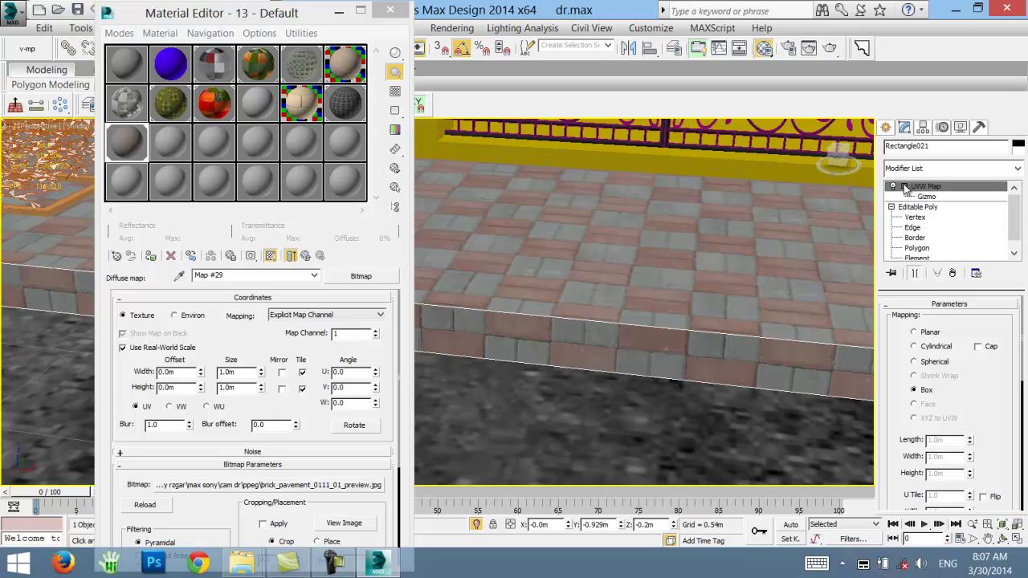
left_click(926, 196)
scroll(764, 256, "down", 5)
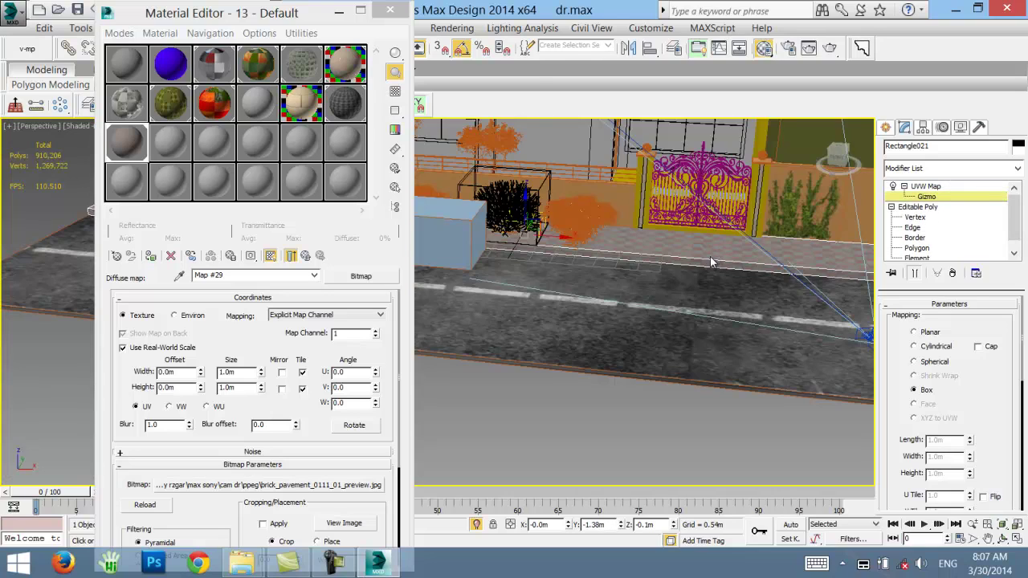
scroll(848, 323, "up", 3)
scroll(721, 306, "up", 3)
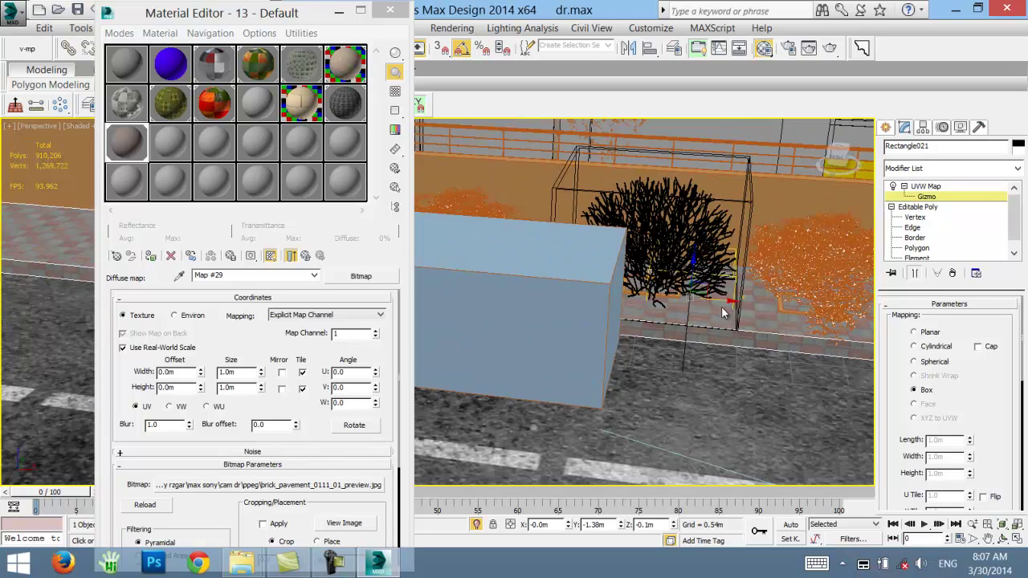
scroll(722, 310, "up", 2)
scroll(683, 315, "up", 2)
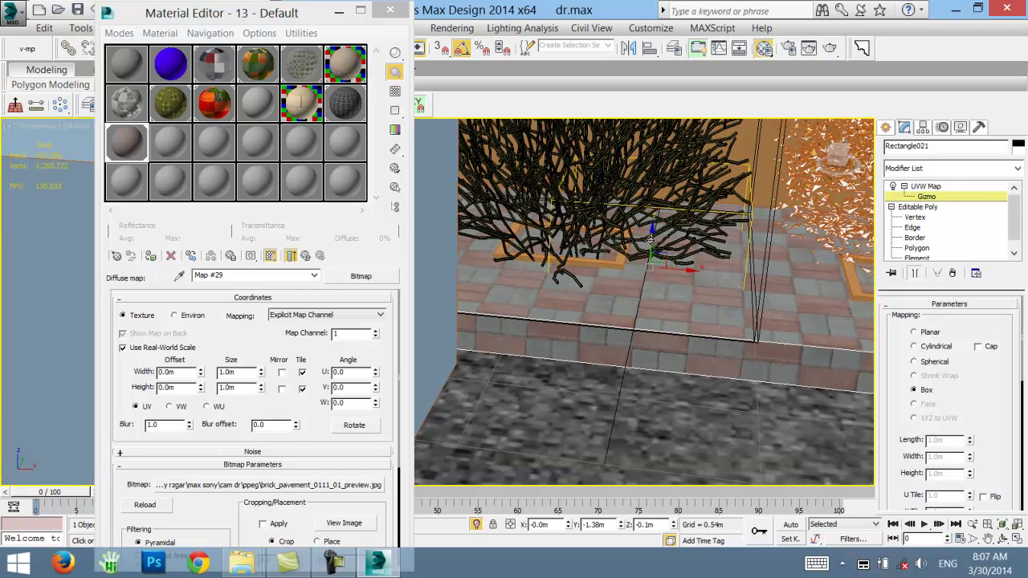
left_click_drag(651, 240, 652, 259)
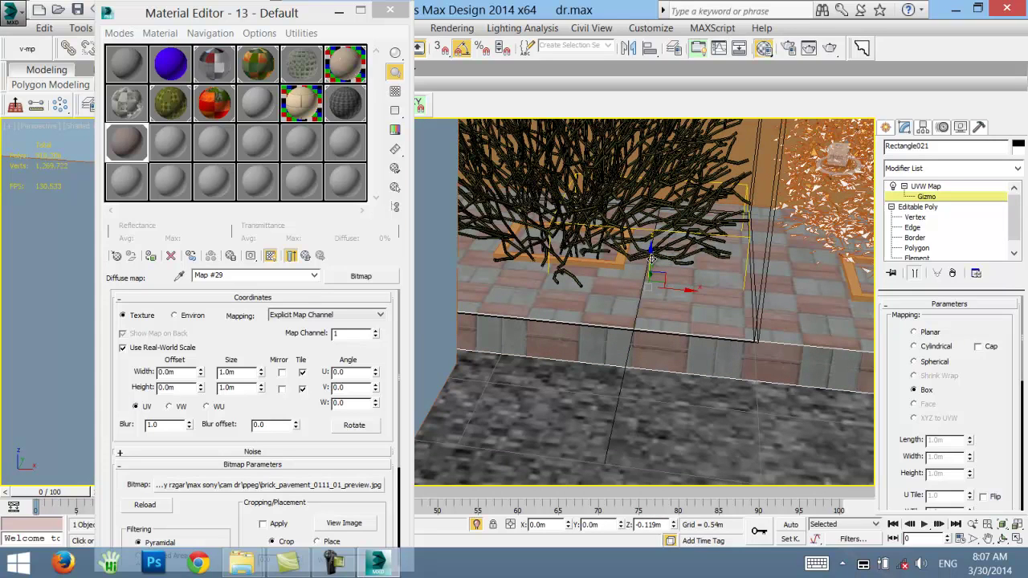
key("ctrl+z")
mouse_move(701, 305)
middle_mouse_down()
mouse_move(643, 313)
mouse_move(533, 294)
middle_mouse_up()
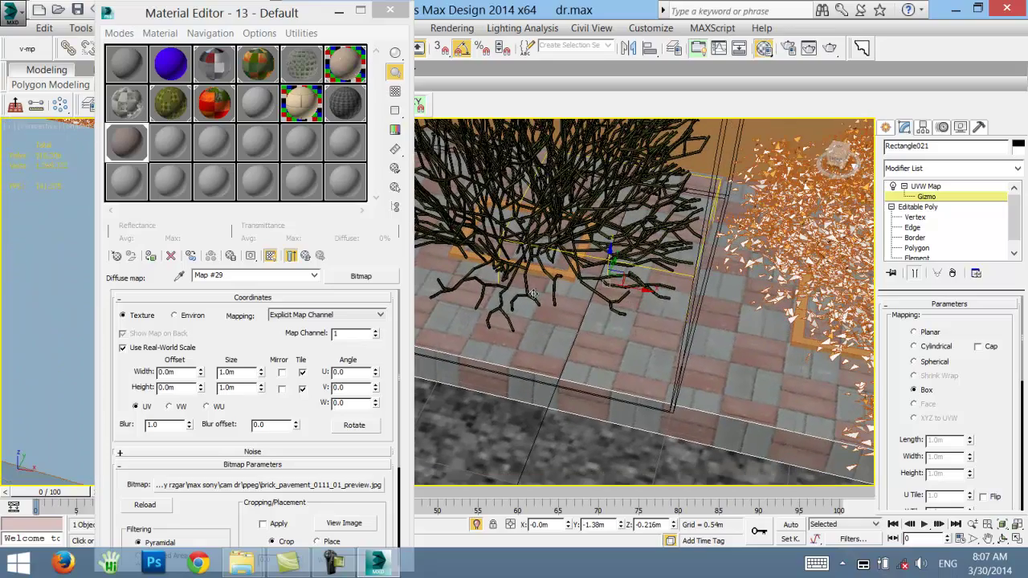
left_click(948, 196)
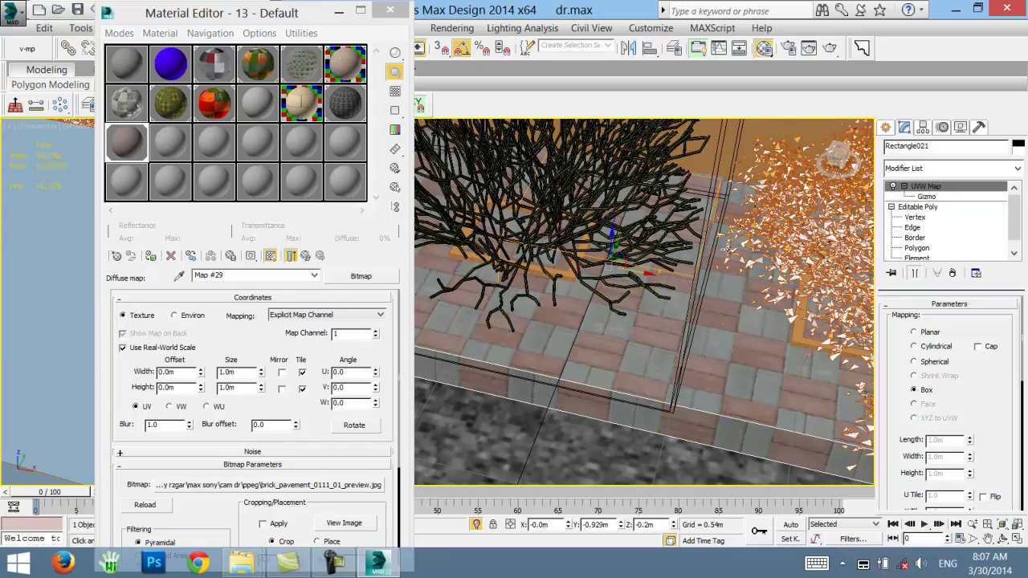
- Select Rectangle024 and a second neighbouring object
left_click(583, 274)
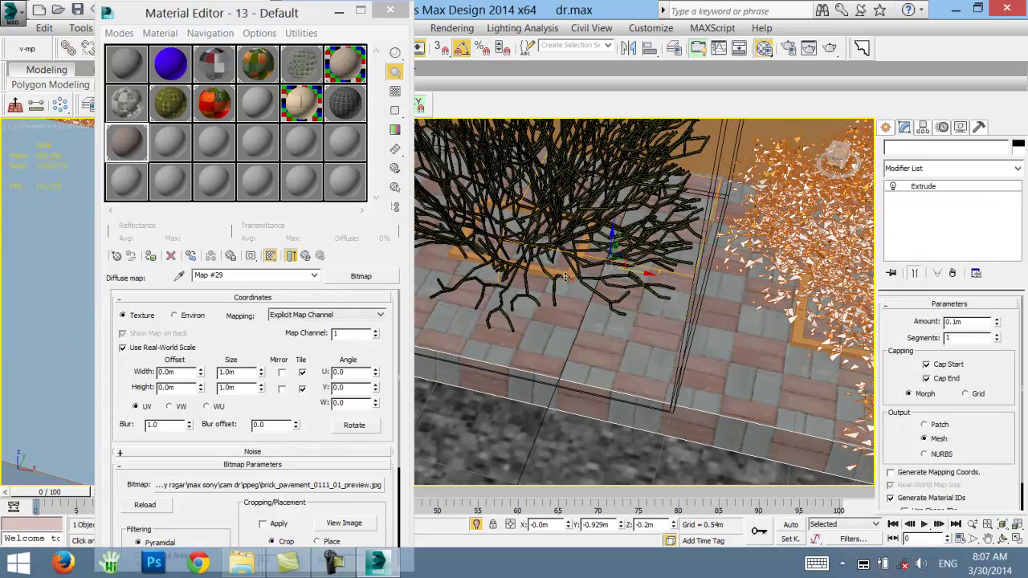
left_click(802, 347, "ctrl")
scroll(791, 344, "down", 8)
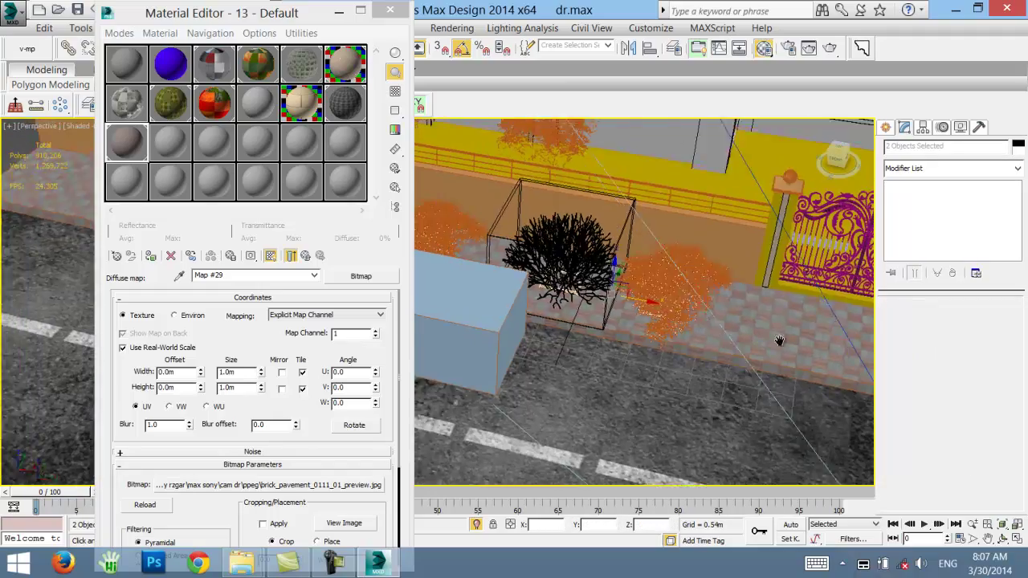
- Apply a Box-mapped UVW Map modifier to the four selected objects by the bush
key("z")
scroll(563, 309, "up", 4)
scroll(611, 286, "up", 4)
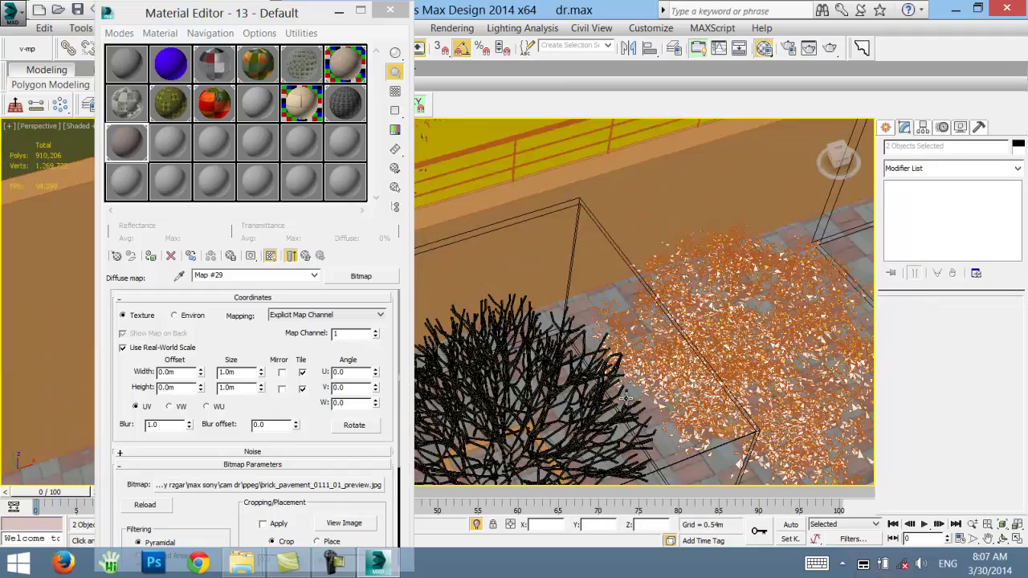
scroll(651, 269, "up", 3)
scroll(572, 314, "up", 3)
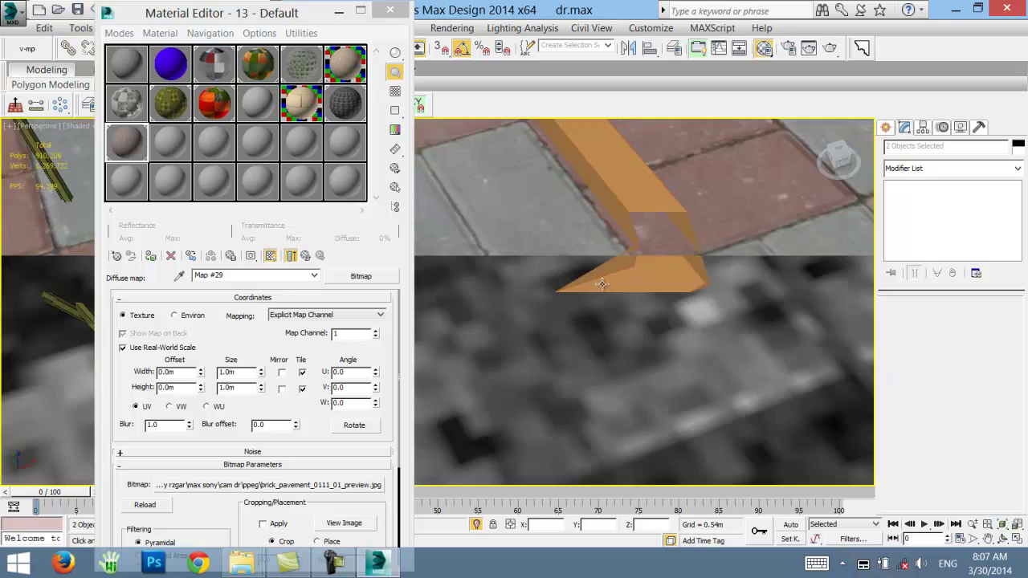
scroll(604, 283, "down", 2)
scroll(610, 269, "up", 2)
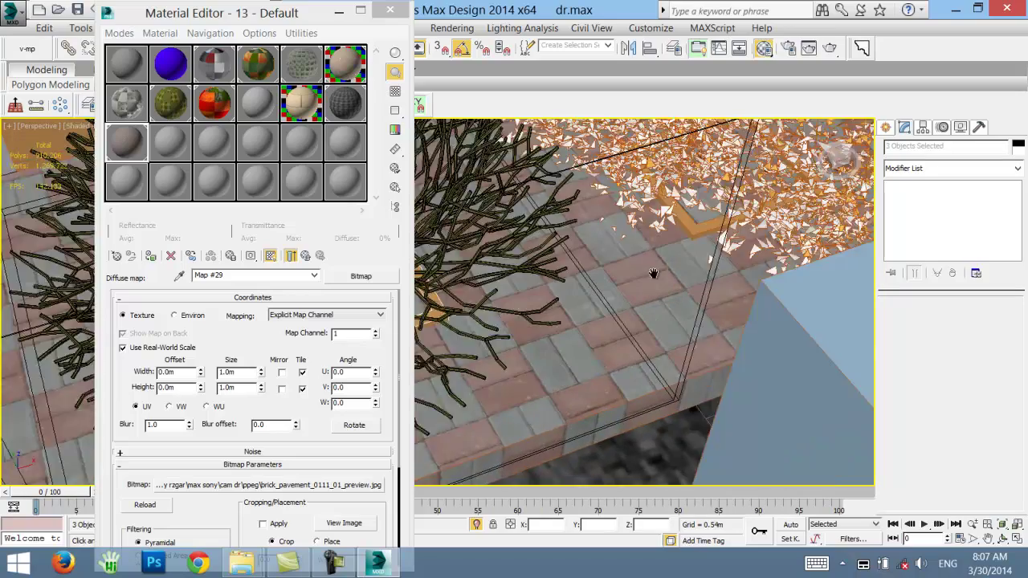
scroll(601, 271, "up", 1)
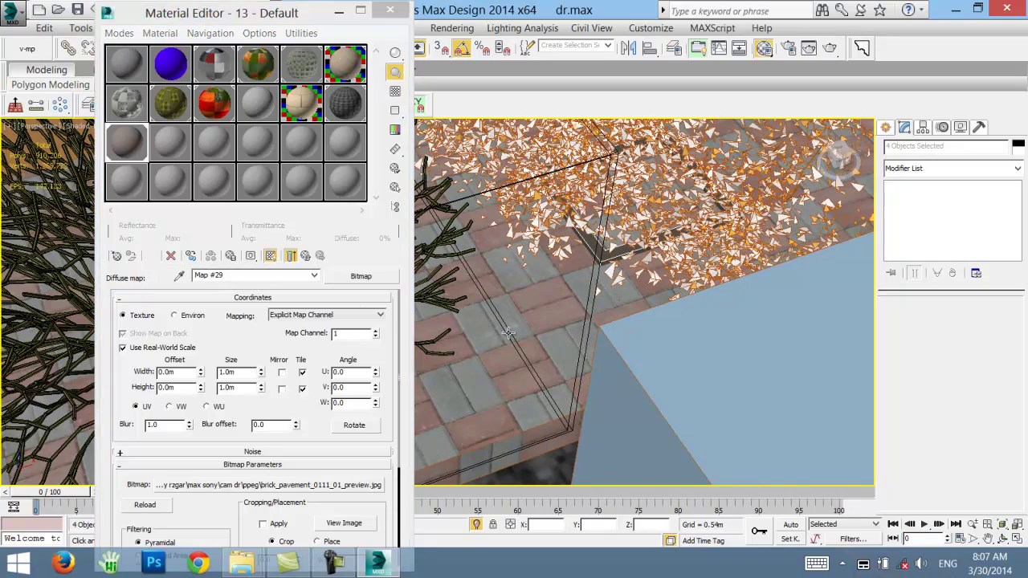
scroll(695, 276, "up", 1)
scroll(619, 200, "down", 2)
scroll(595, 309, "up", 1)
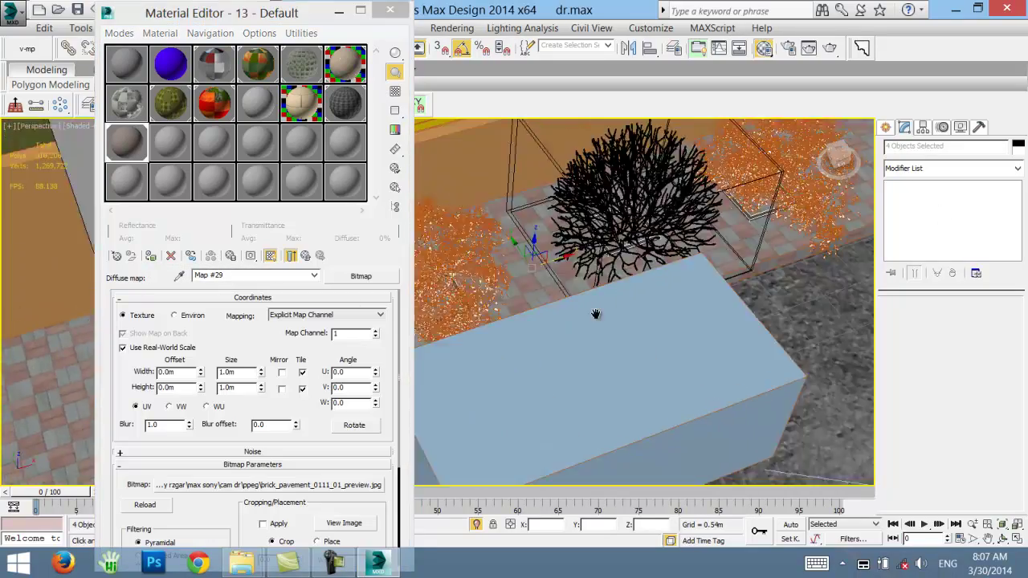
scroll(595, 305, "up", 1)
scroll(610, 268, "up", 1)
scroll(610, 268, "up", 2)
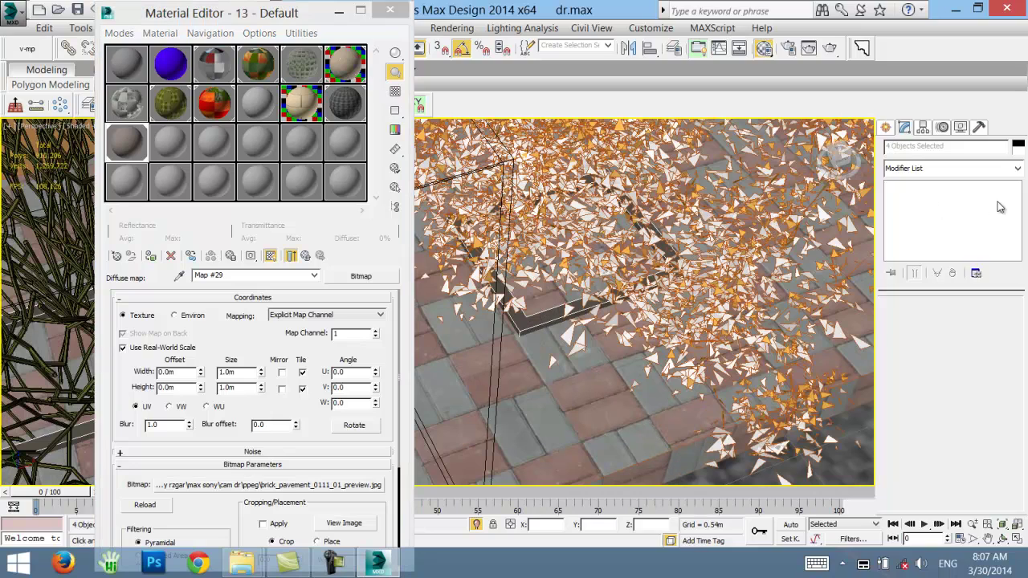
left_click(948, 168)
scroll(931, 361, "down", 10)
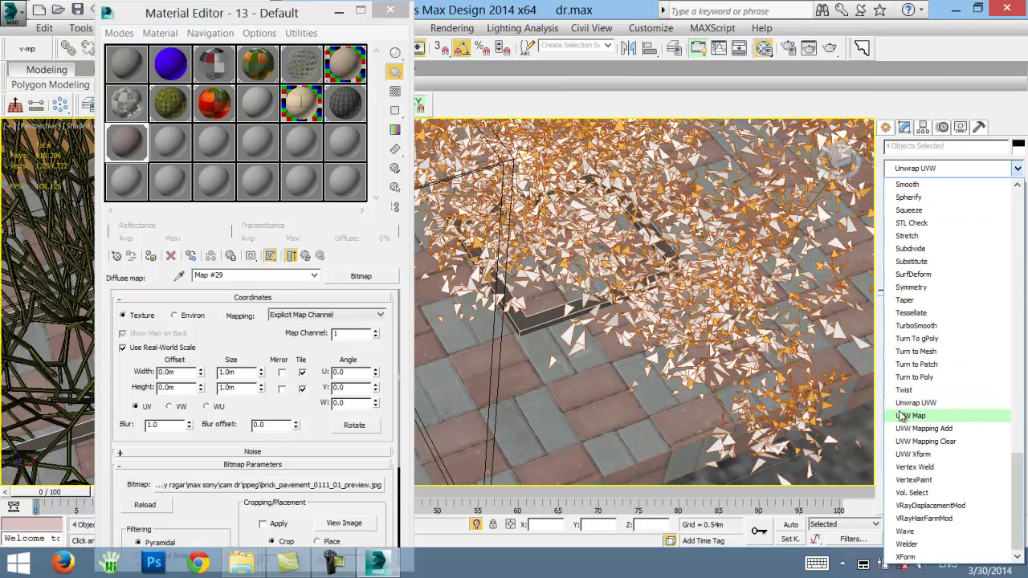
left_click(916, 410)
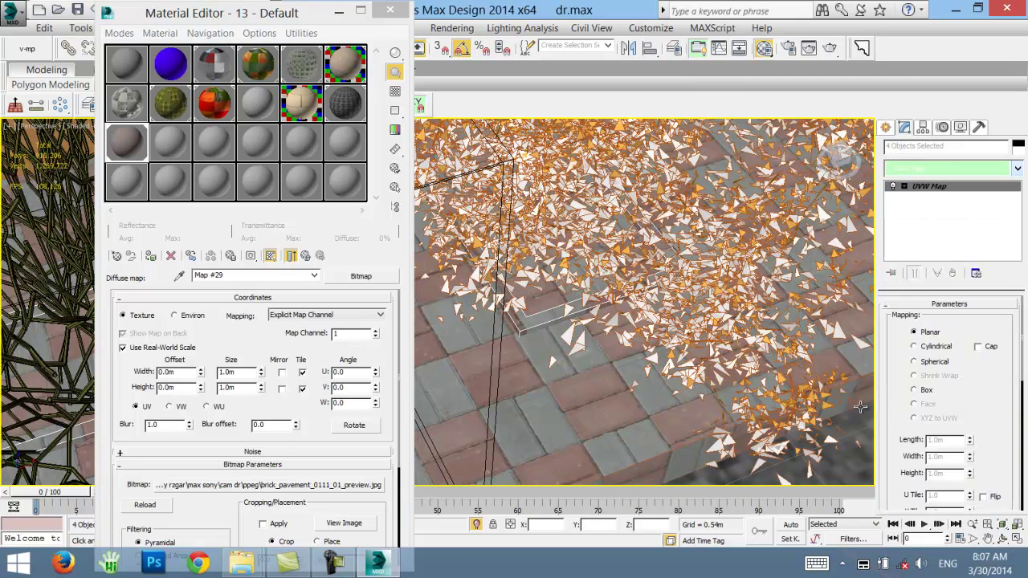
left_click(914, 391)
- Load the copen V-Ray material into the Material Editor for editing
scroll(932, 385, "down", 1)
scroll(750, 291, "down", 5)
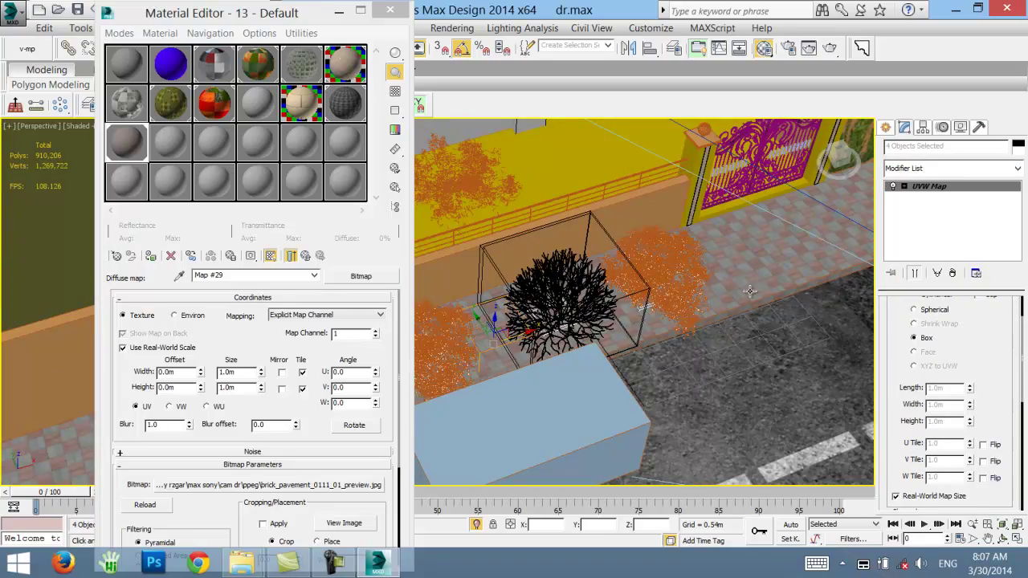
middle_click_drag(750, 291, 456, 246, "alt")
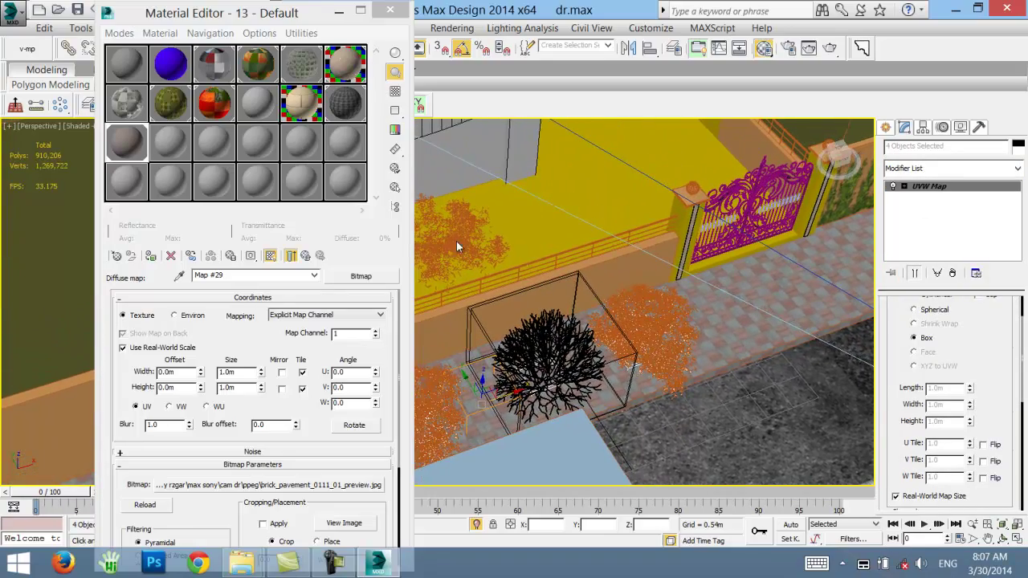
left_click(347, 61)
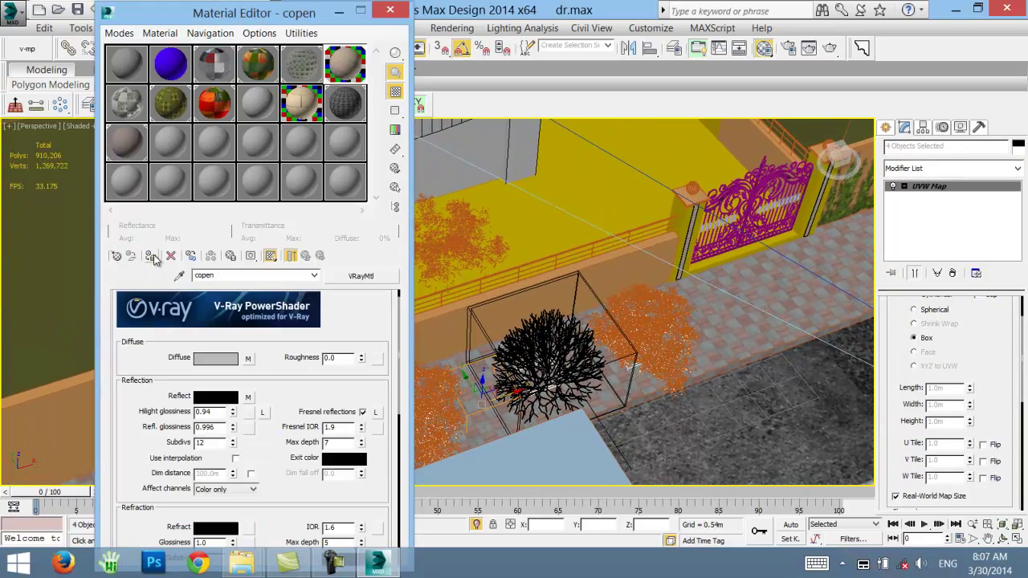
- Clear the current selection and pan over the sidewalk corner, road and yard
scroll(632, 371, "up", 3)
scroll(635, 345, "up", 3)
scroll(623, 343, "up", 3)
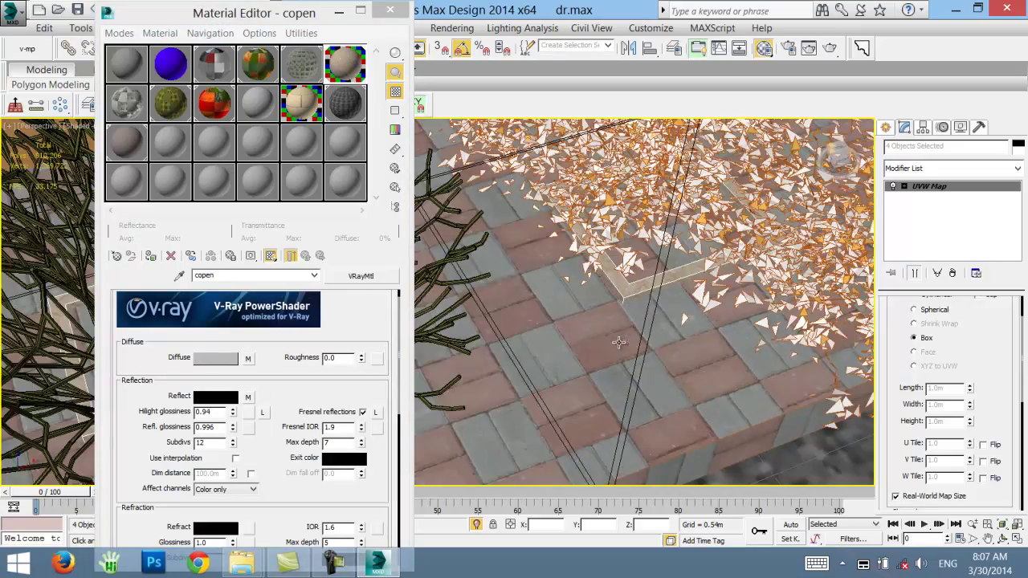
scroll(659, 292, "up", 3)
scroll(659, 291, "down", 3)
scroll(683, 293, "down", 3)
scroll(707, 294, "up", 1)
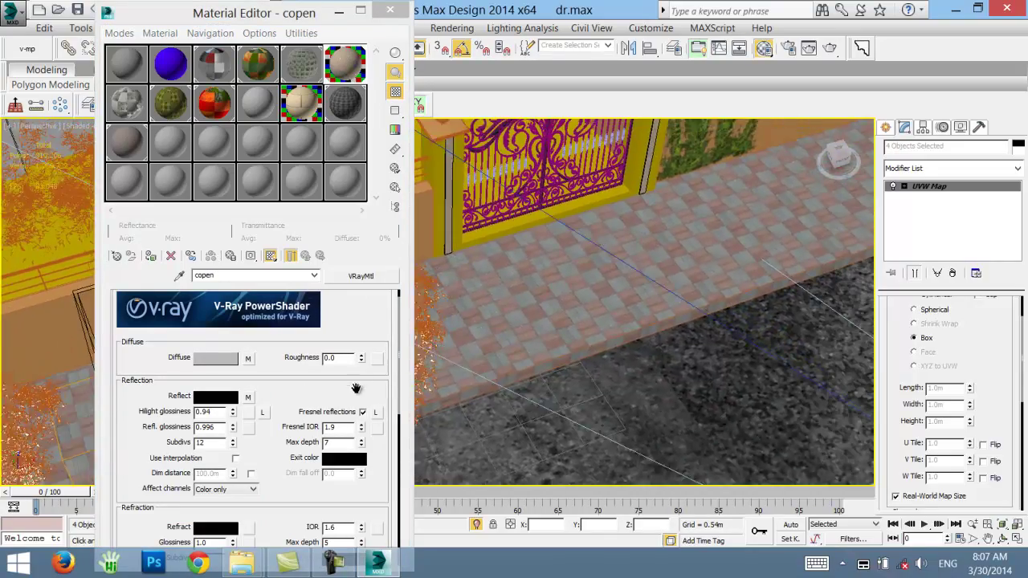
scroll(723, 295, "down", 1)
middle_click_drag(723, 294, 610, 321)
middle_click_drag(500, 340, 594, 305)
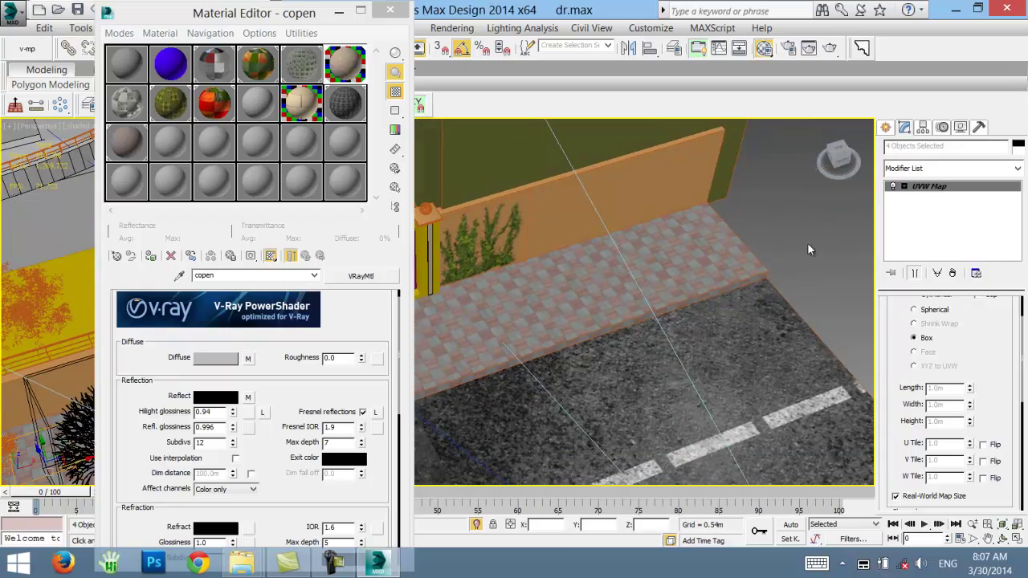
left_click(807, 243)
scroll(500, 386, "down", 5)
middle_click_drag(514, 382, 636, 365)
scroll(595, 369, "up", 3)
scroll(637, 366, "up", 2)
scroll(627, 305, "up", 2)
scroll(608, 378, "up", 2)
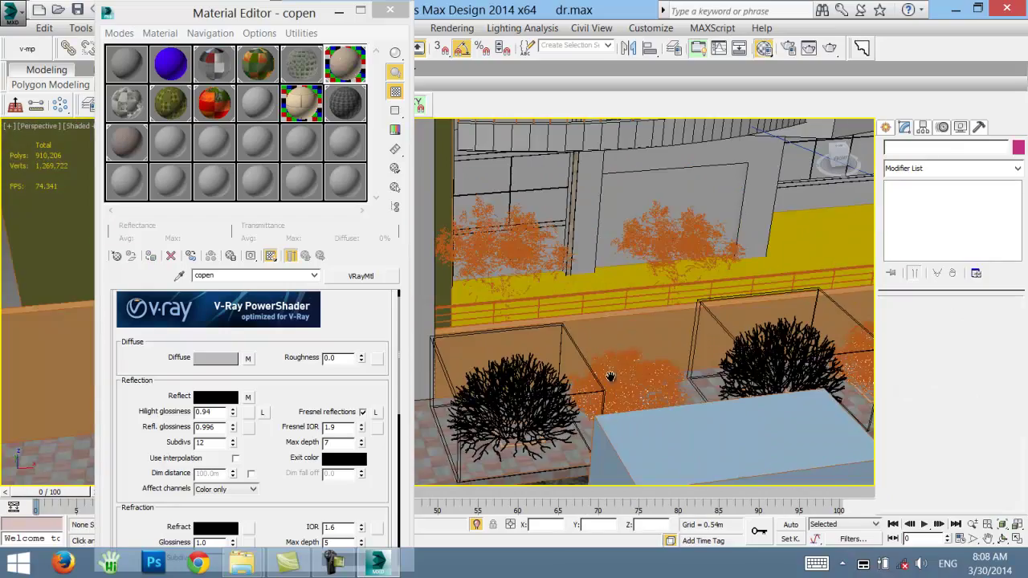
scroll(578, 329, "up", 2)
scroll(573, 326, "down", 4)
scroll(573, 325, "up", 4)
- Select the curved balcony slab, then wall Shape022, and launch the SigerShaders presets library
left_click(566, 303)
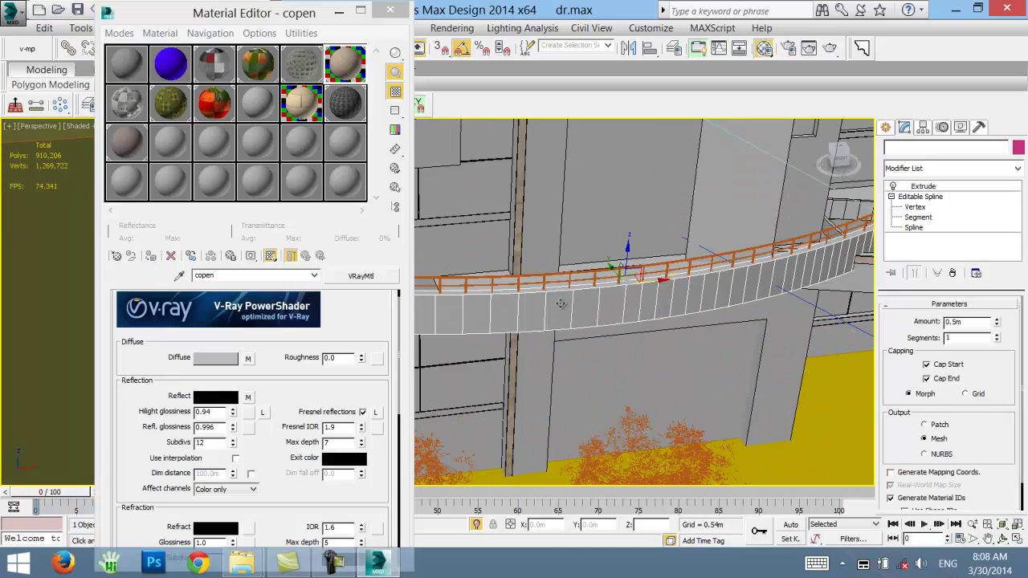
mouse_move(567, 314)
middle_mouse_down()
mouse_move(569, 332)
mouse_move(585, 281)
middle_mouse_up()
scroll(585, 280, "down", 3)
scroll(588, 278, "down", 2)
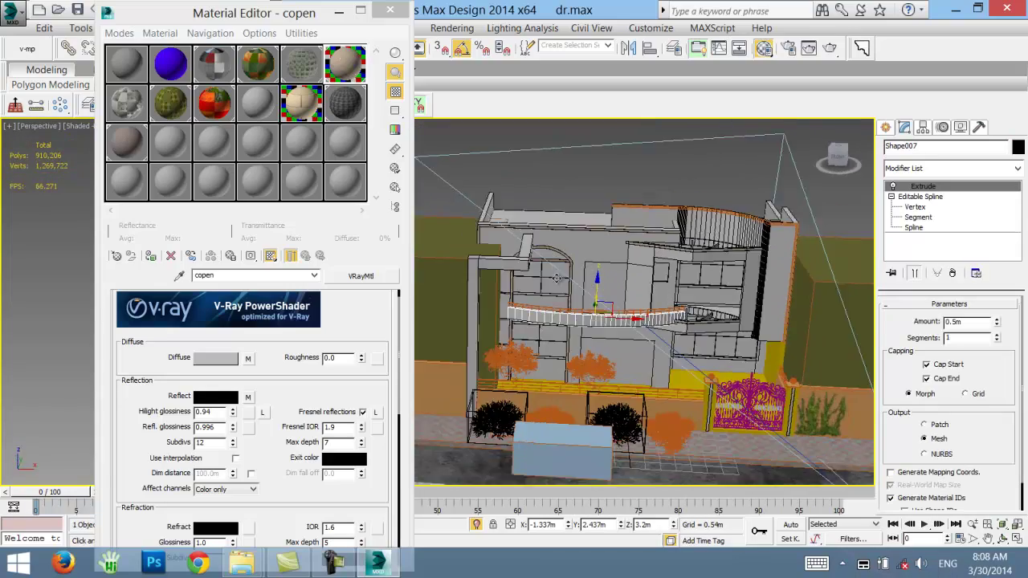
scroll(647, 278, "up", 5)
scroll(562, 293, "up", 2)
scroll(682, 275, "down", 4)
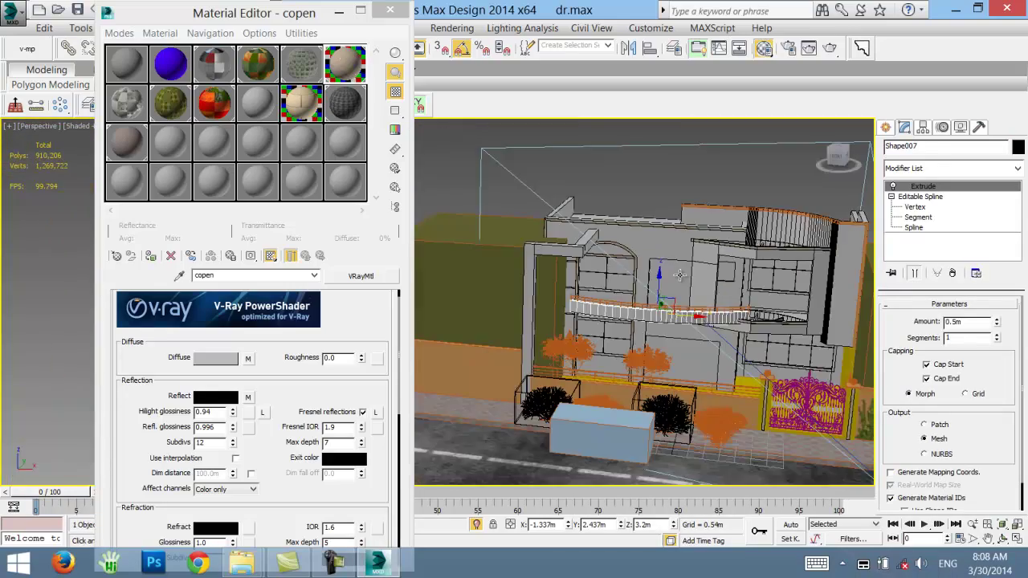
scroll(631, 238, "up", 4)
left_click(633, 236)
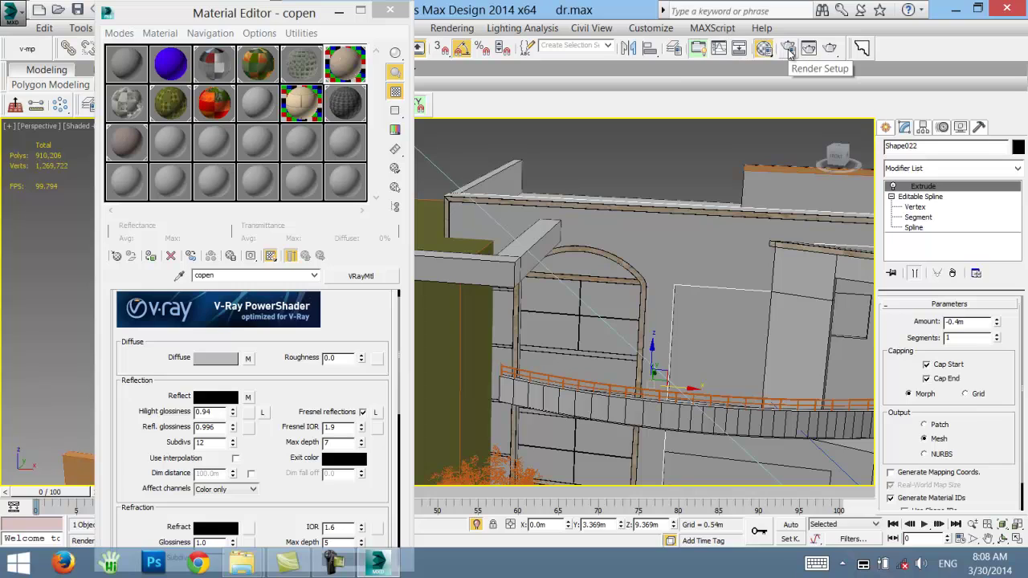
left_click(27, 48)
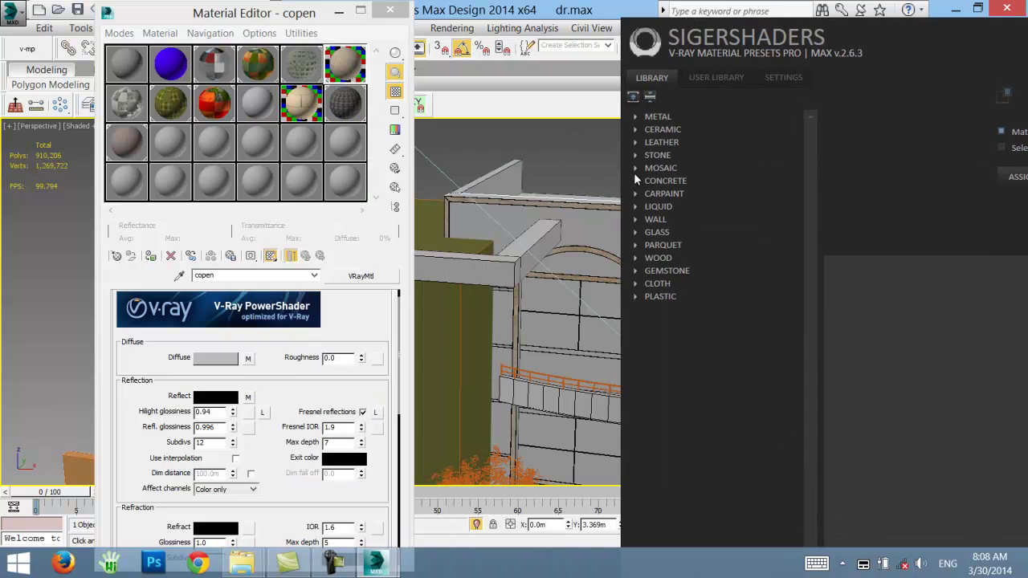
- Open STONE > Marble Polished and compare the Sahara Sand, Cafe Carnico, Cotton Beige, Royal Cream and Gemstone Brown previews
left_click(635, 155)
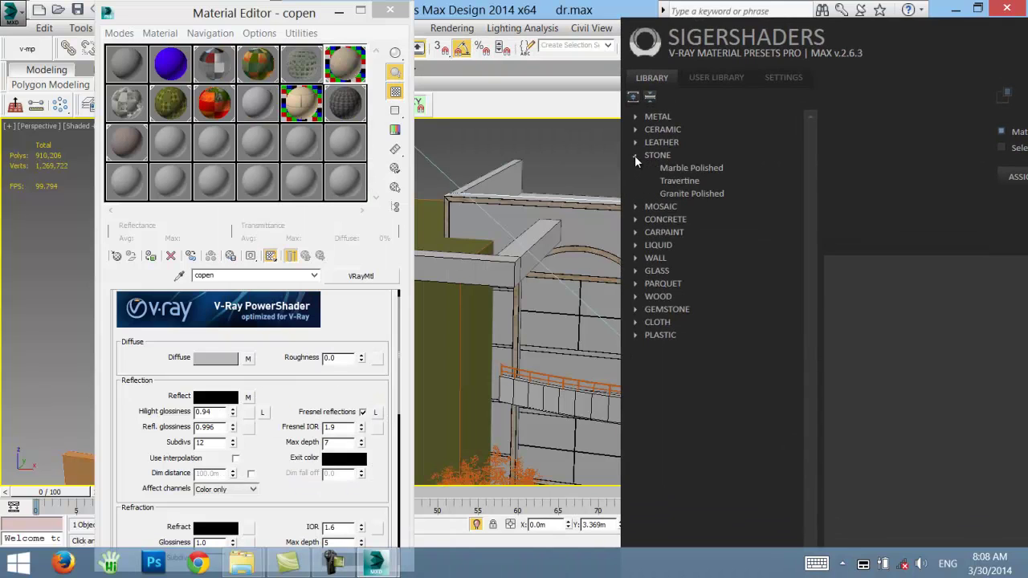
left_click(665, 167)
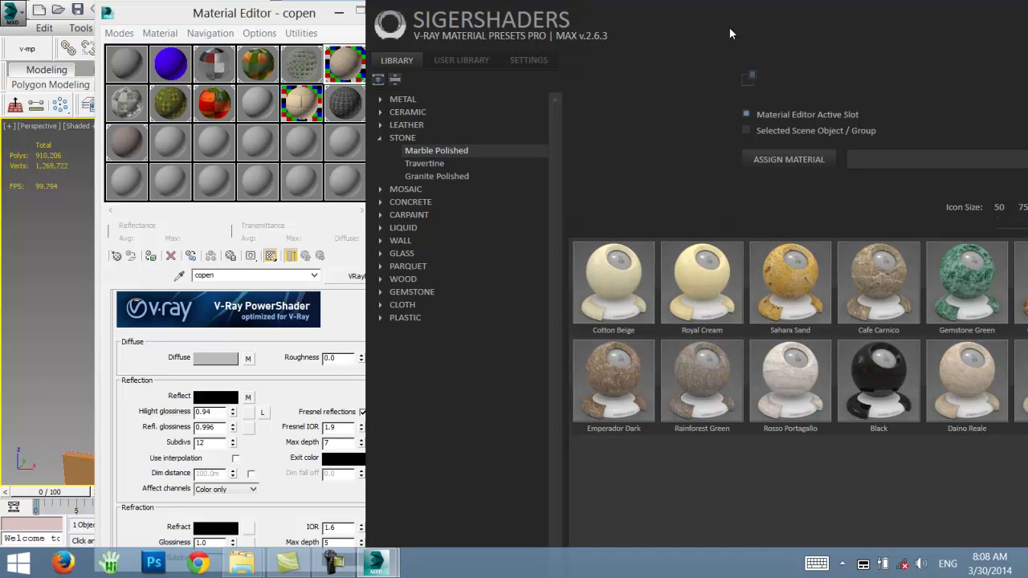
left_click_drag(730, 33, 582, 40)
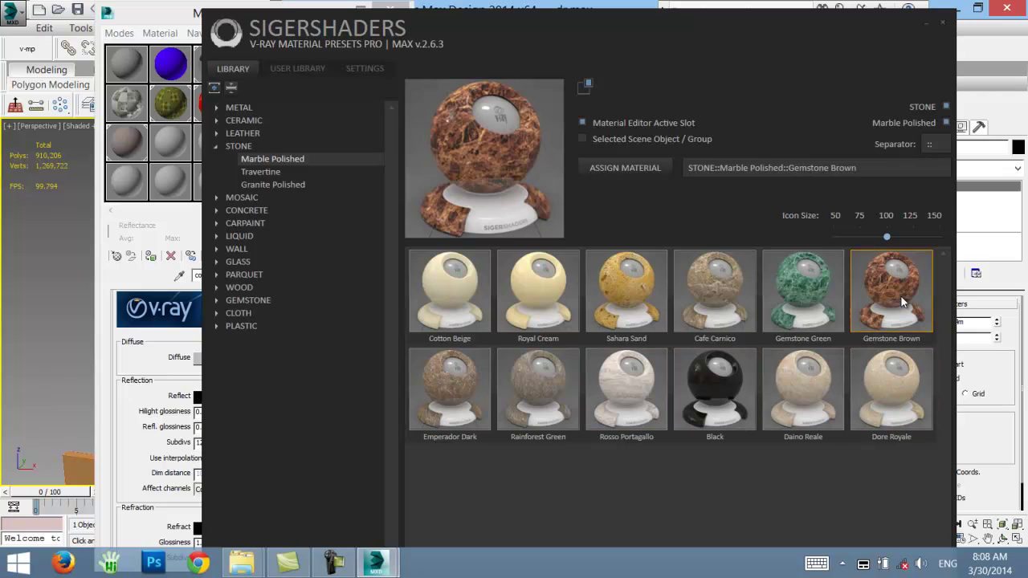
left_click(628, 279)
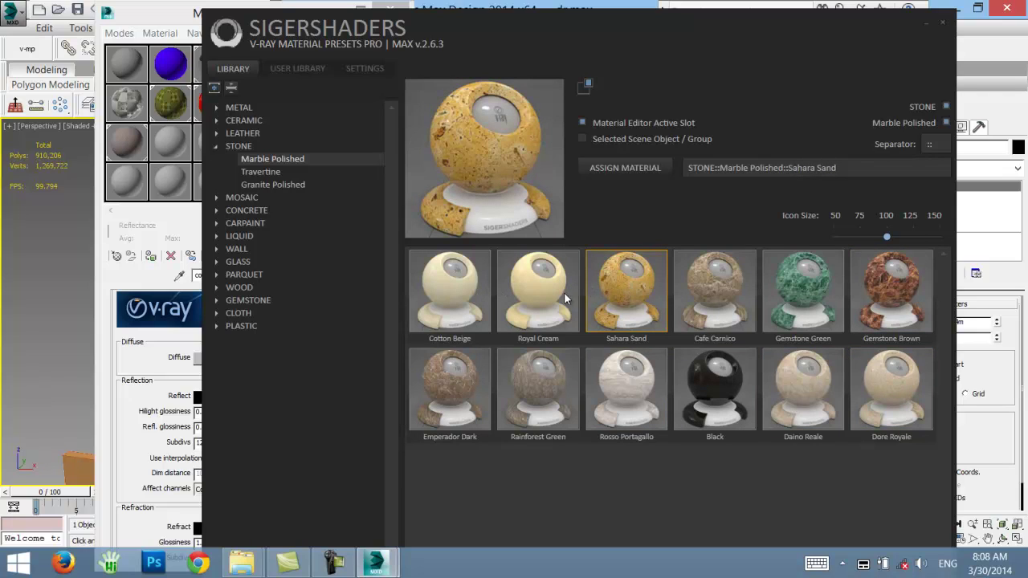
left_click(724, 295)
left_click(463, 283)
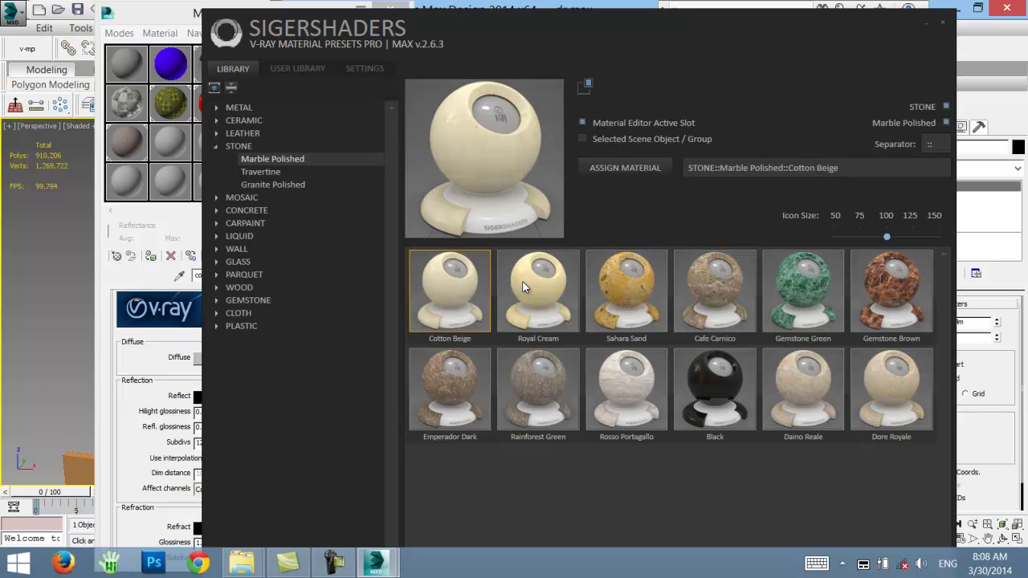
left_click(532, 289)
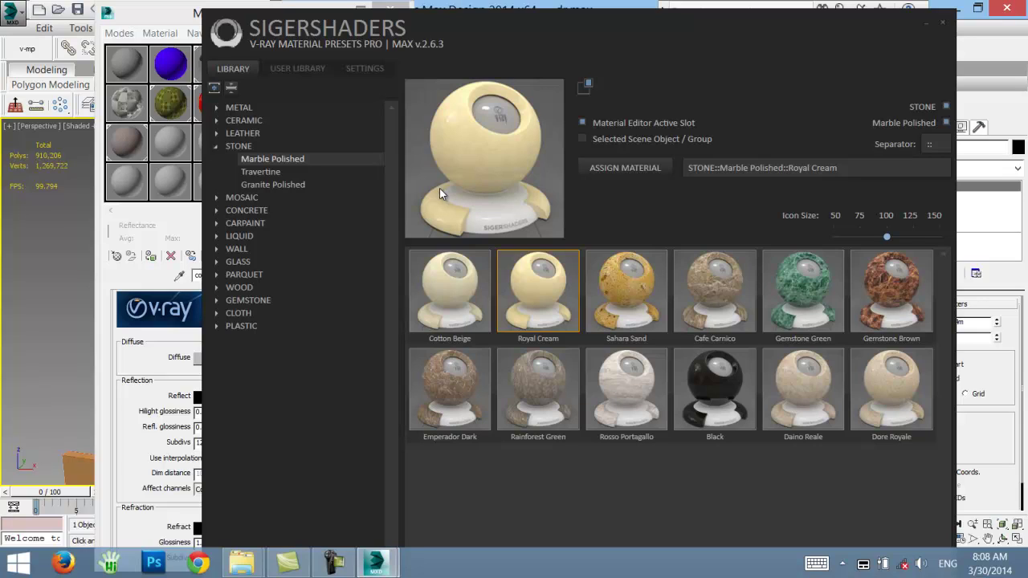
left_click(589, 286)
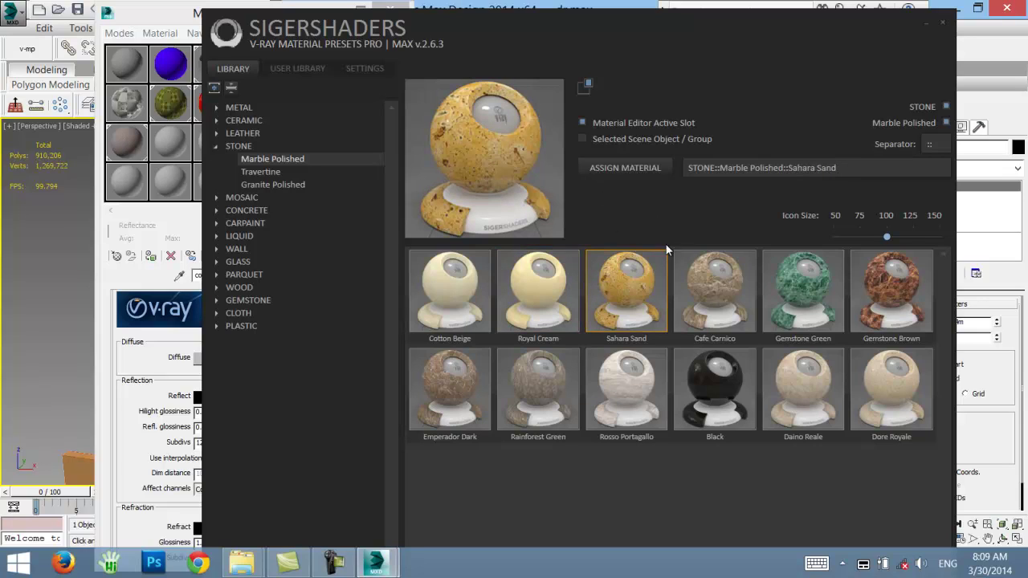
left_click(741, 283)
left_click(894, 282)
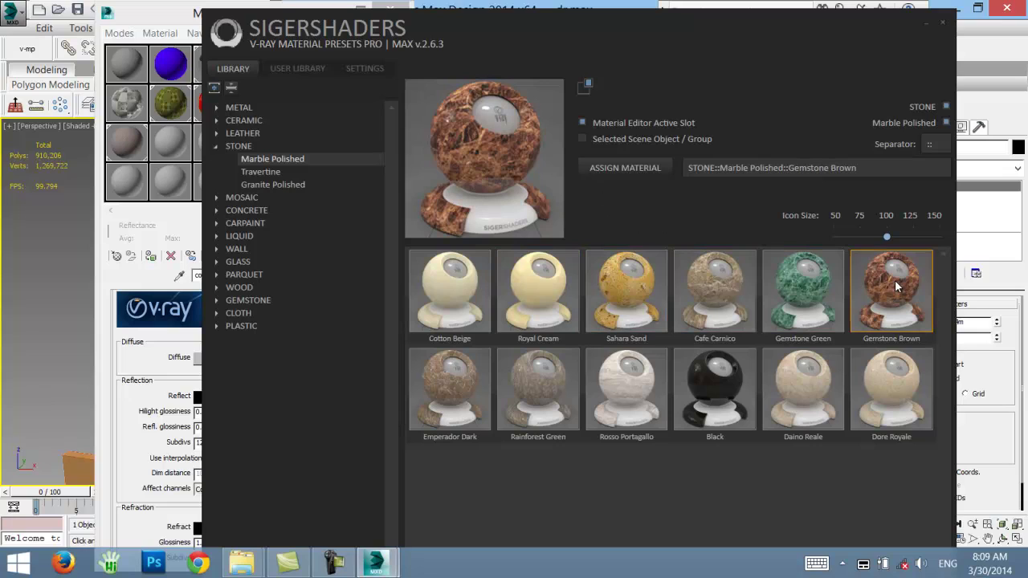
left_click(721, 281)
- Choose Sahara Sand and assign it to the Material Editor's active slot
left_click(653, 275)
left_click(721, 275)
left_click(664, 278)
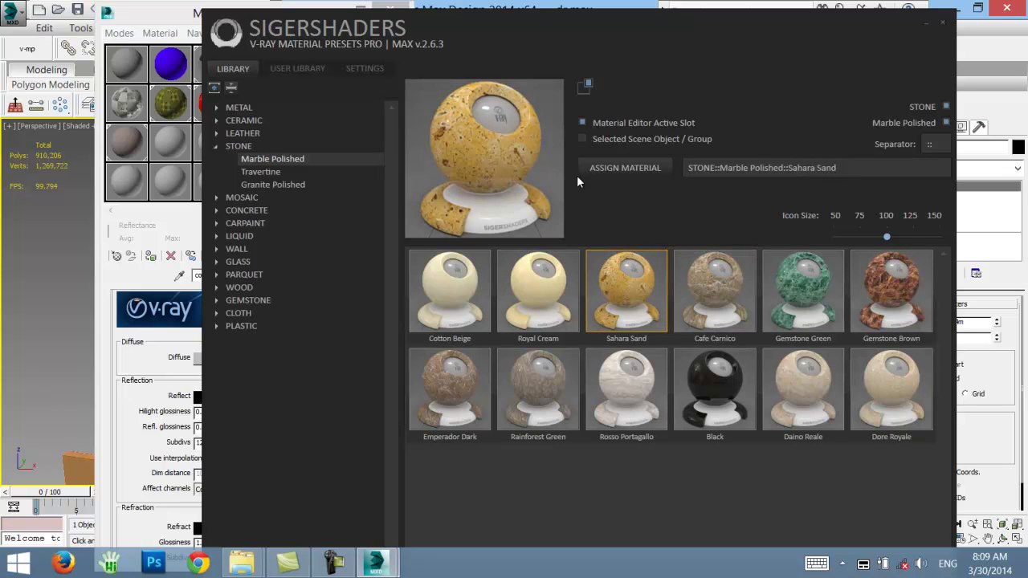
left_click(617, 169)
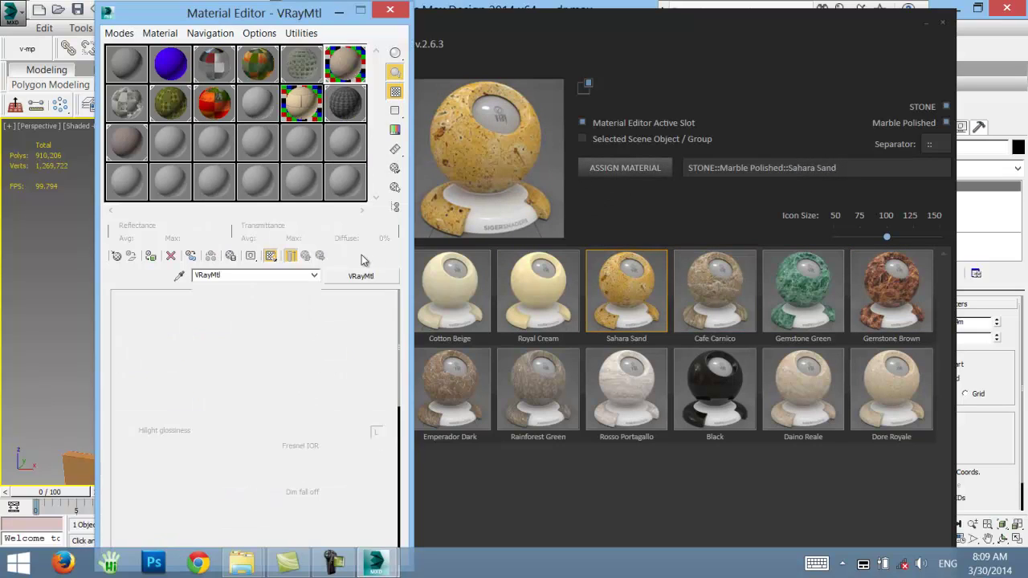
- Make empty material slot 14 a VRayMtl
left_click(131, 143)
double_click(127, 144)
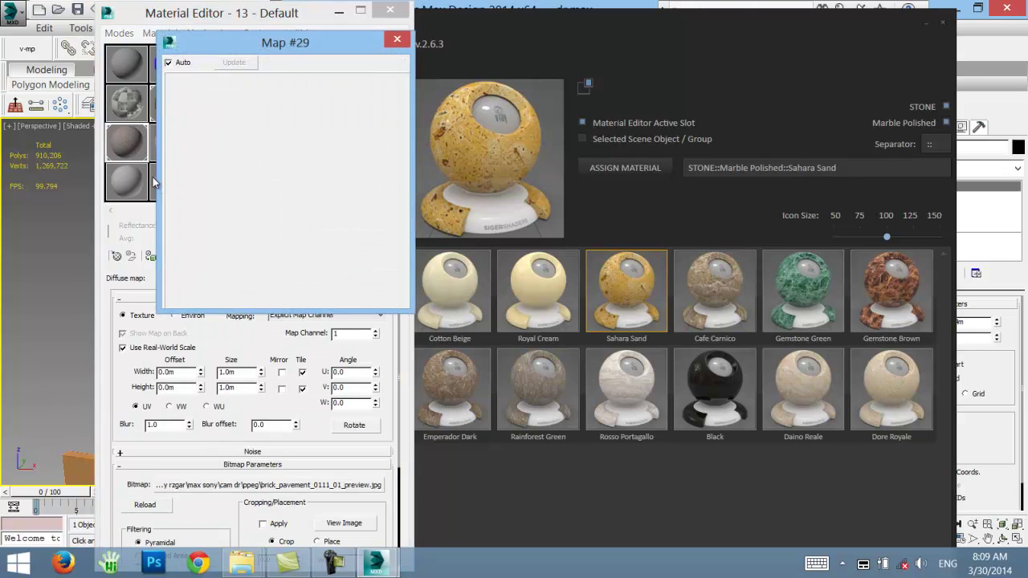
left_click(397, 39)
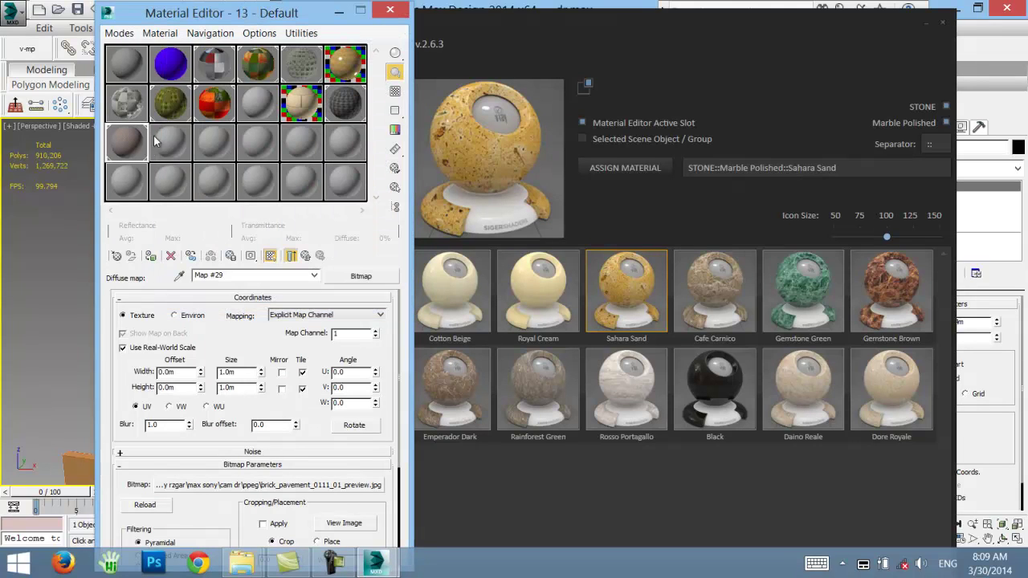
left_click(170, 142)
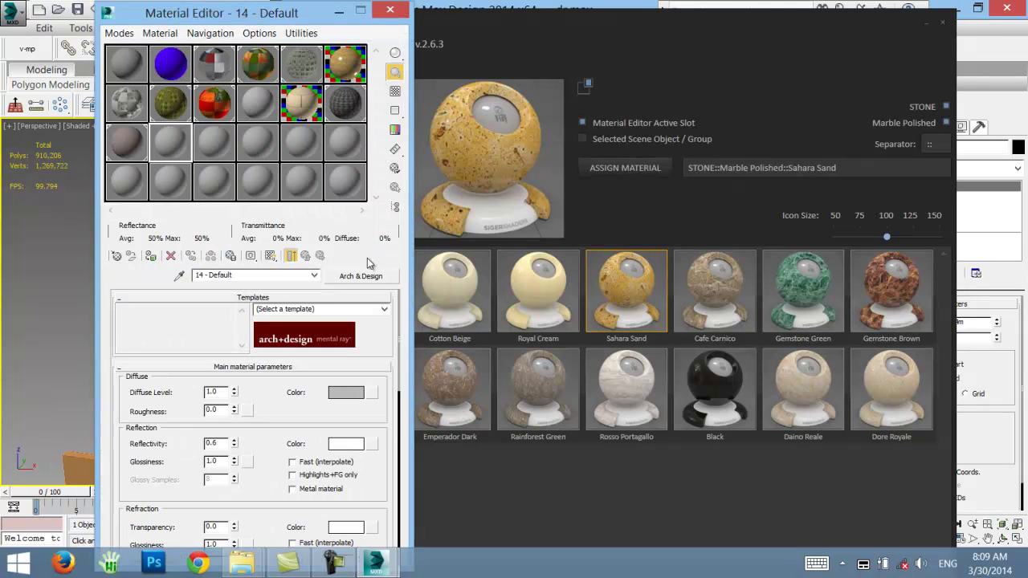
left_click(361, 276)
double_click(494, 408)
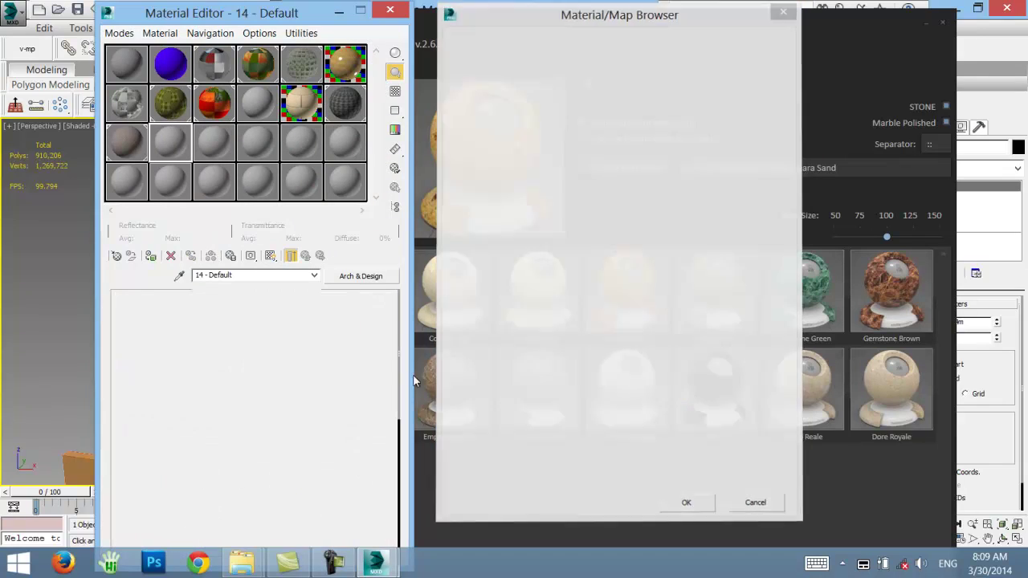
- Load the Sahara Sand marble into slot 14, apply it to the wall and add a UVW Map
left_click(620, 167)
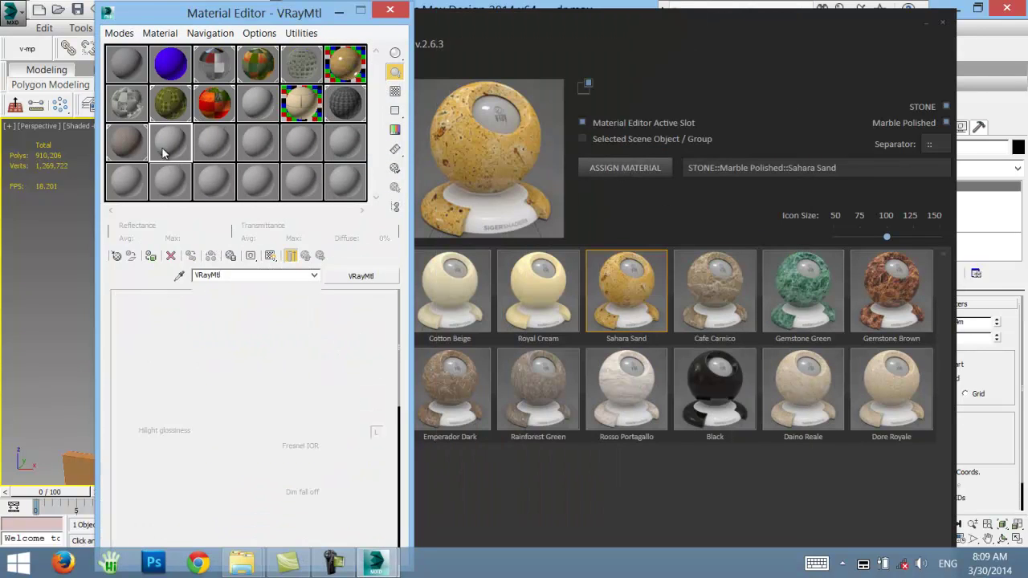
left_click(946, 24)
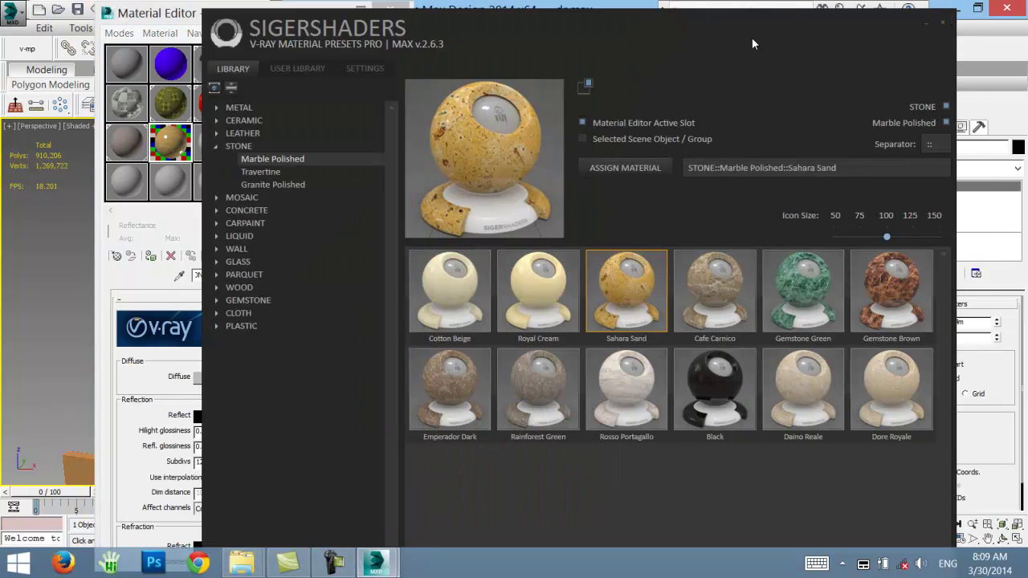
left_click(151, 257)
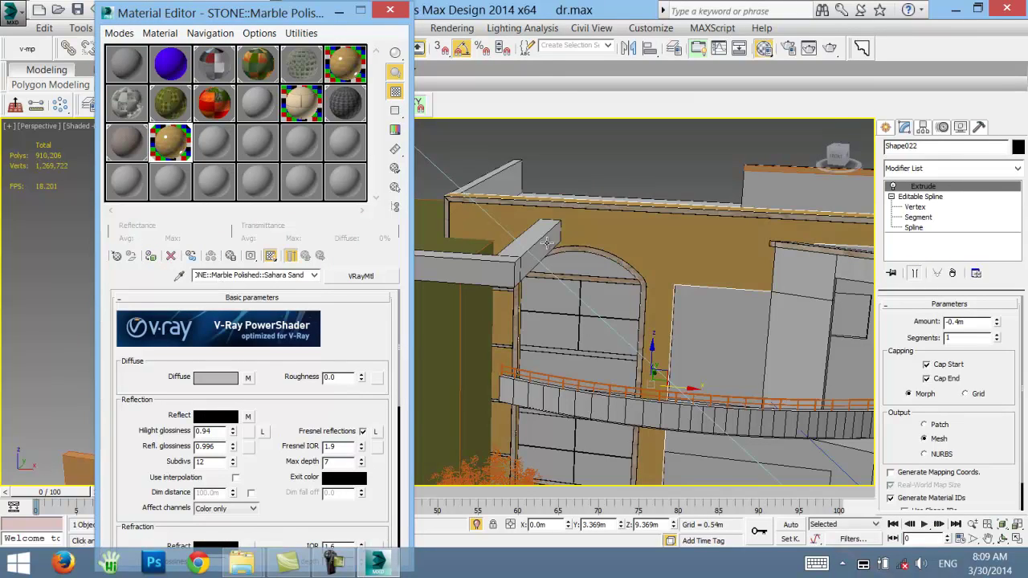
left_click(952, 168)
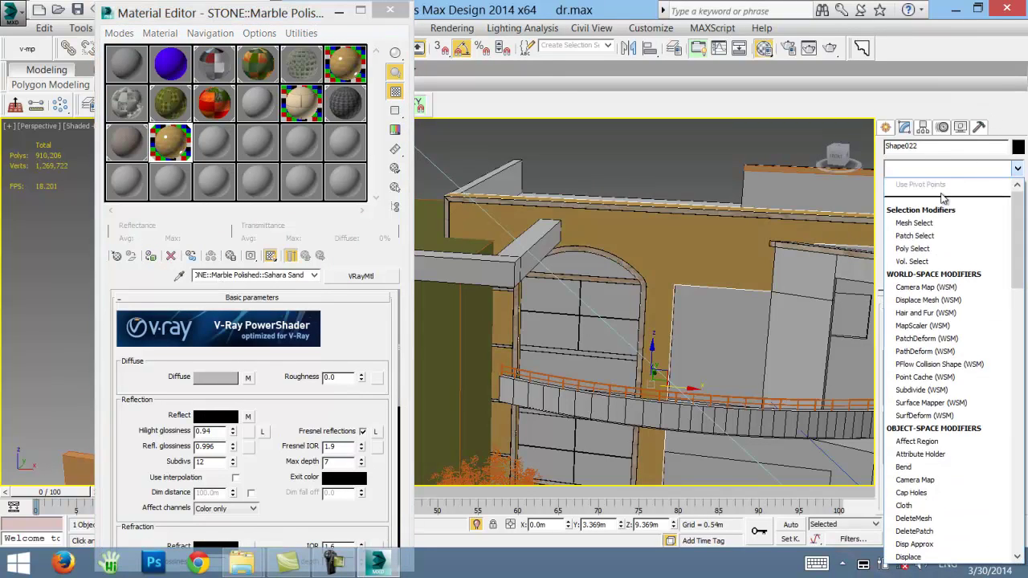
scroll(942, 209, "down", 20)
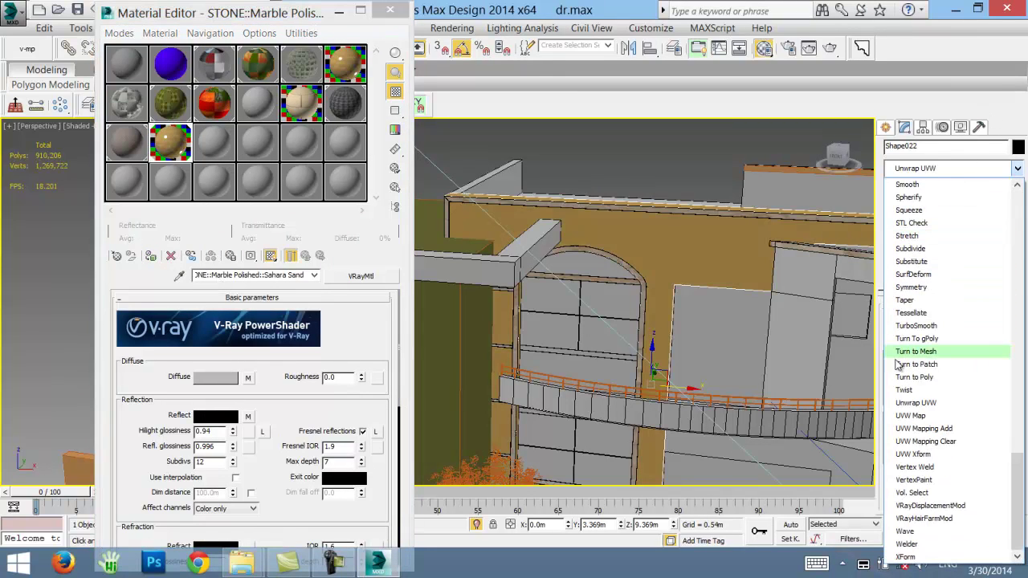
left_click(916, 416)
- Orbit around the wall and select the beam above the arch plus the vertical post
middle_click_drag(569, 251, 559, 166, "alt")
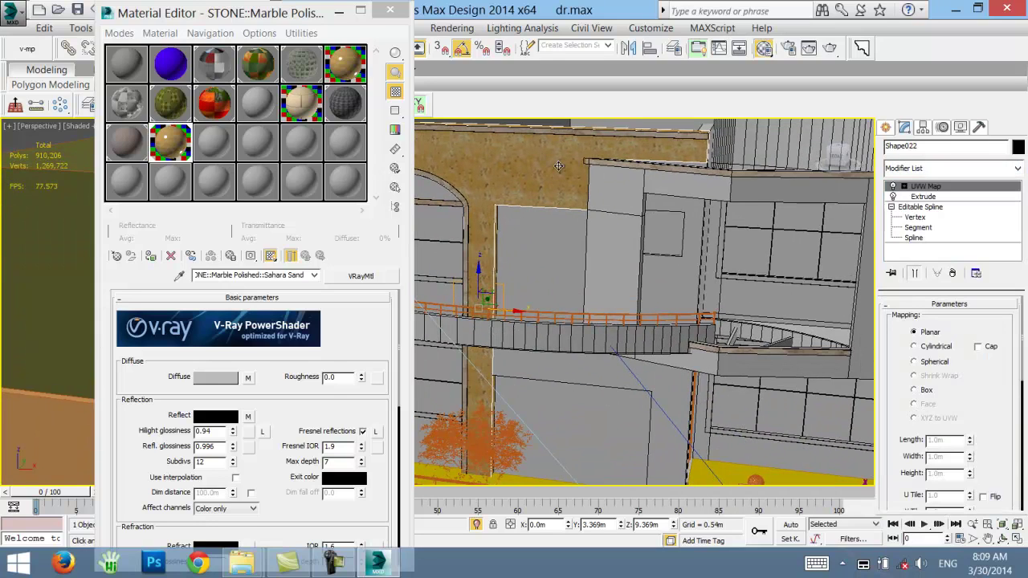
middle_click_drag(609, 195, 842, 304, "alt")
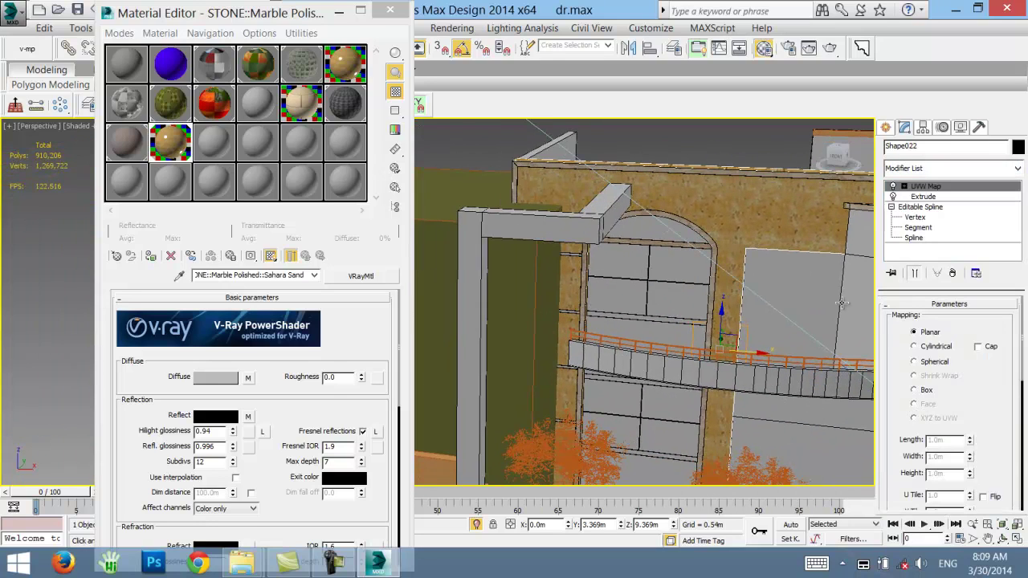
left_click(514, 221)
left_click(470, 221, "ctrl")
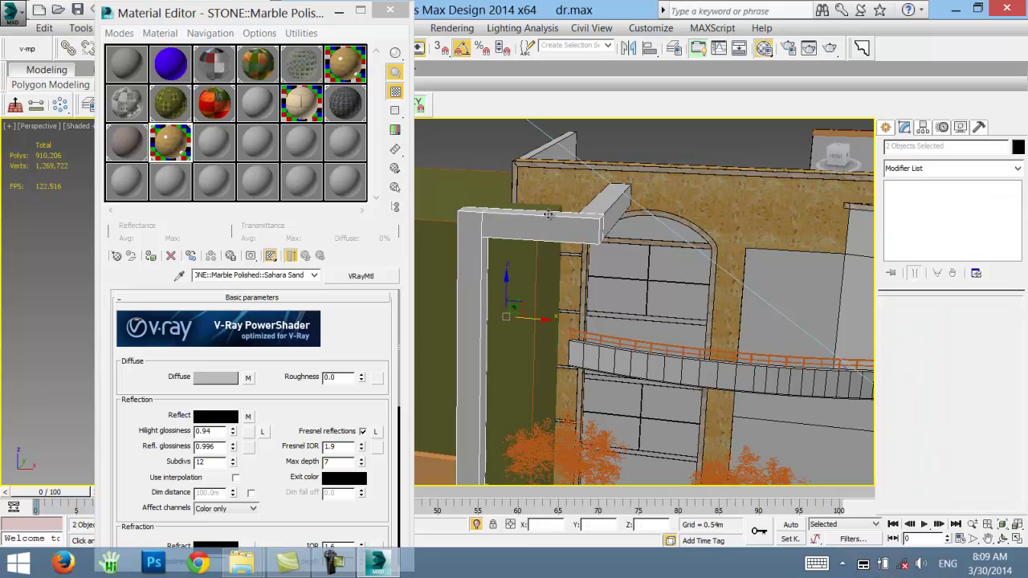
- Convert the beam above the arch to an Editable Poly
left_click(584, 221)
right_click(574, 219)
mouse_move(607, 368)
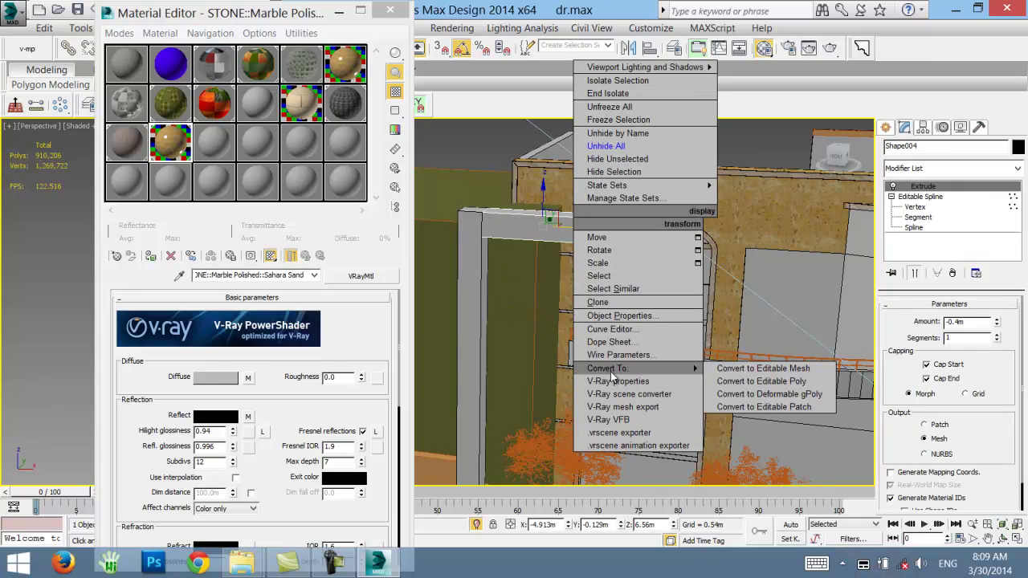
left_click(761, 381)
right_click(701, 274)
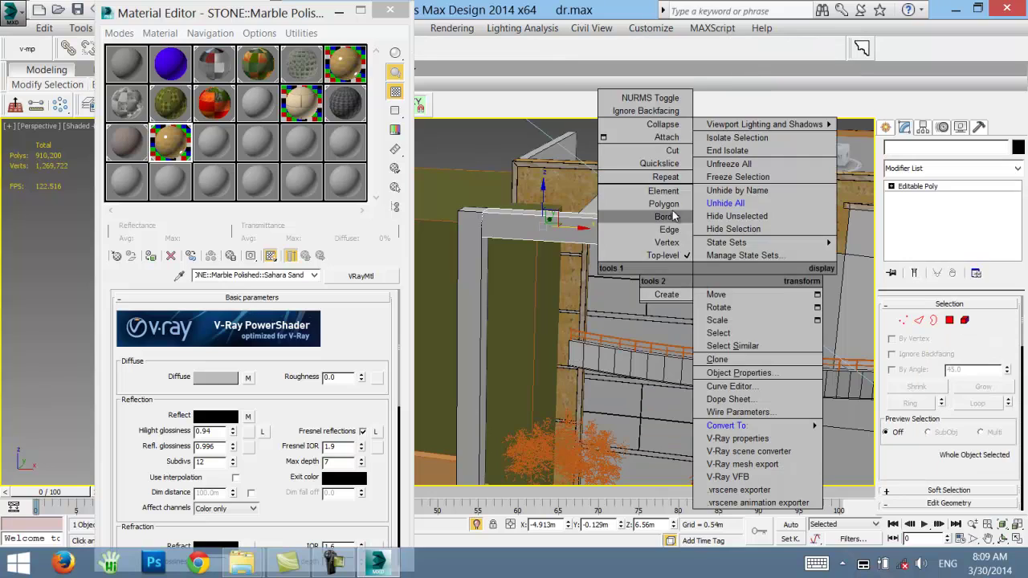
left_click(667, 137)
- Select the beam-and-column object, make slot 15 a VRayMtl, and launch the SigerShaders presets
left_click(471, 245)
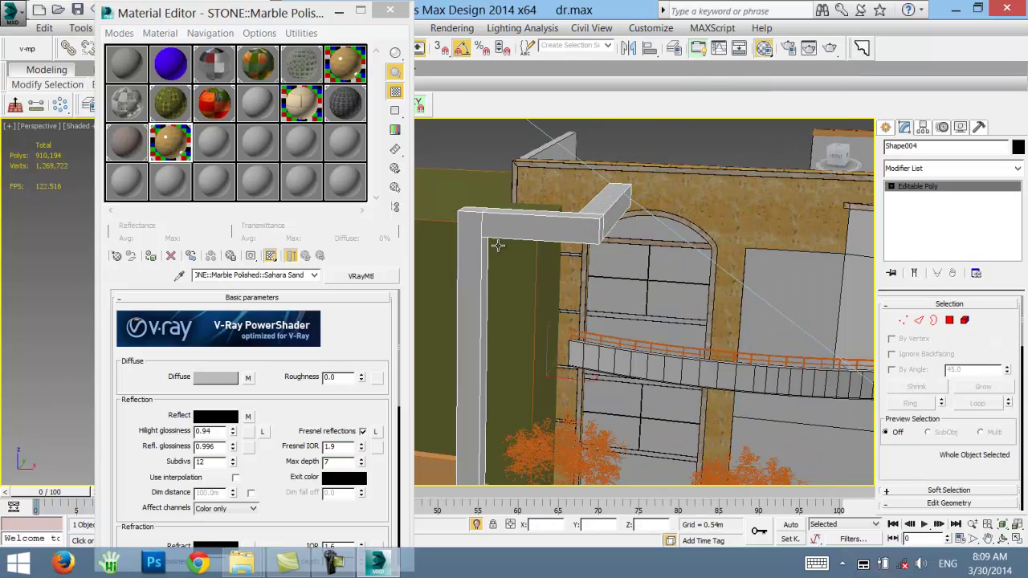
left_click(206, 143)
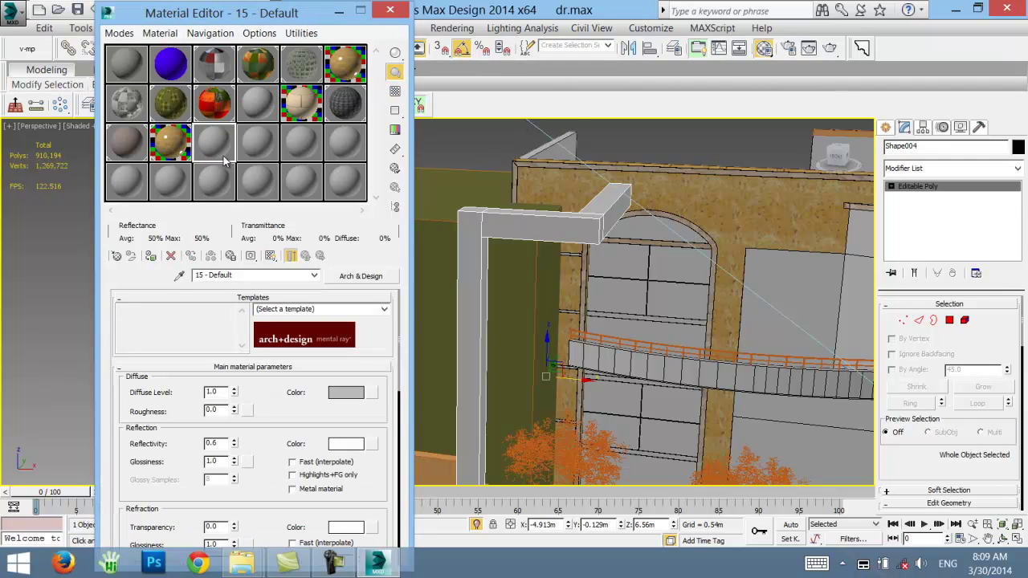
left_click(169, 149)
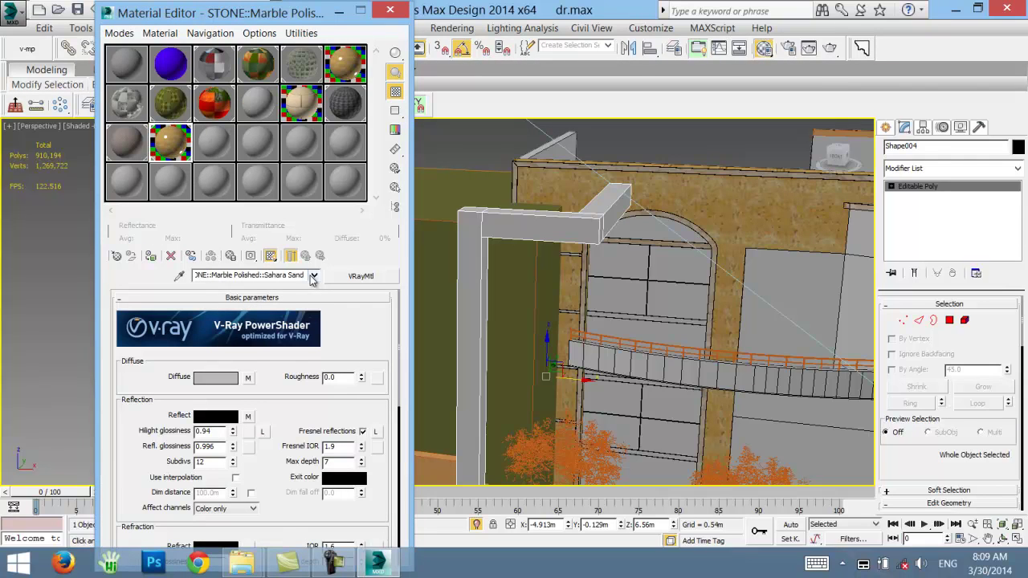
left_click_drag(308, 275, 143, 258)
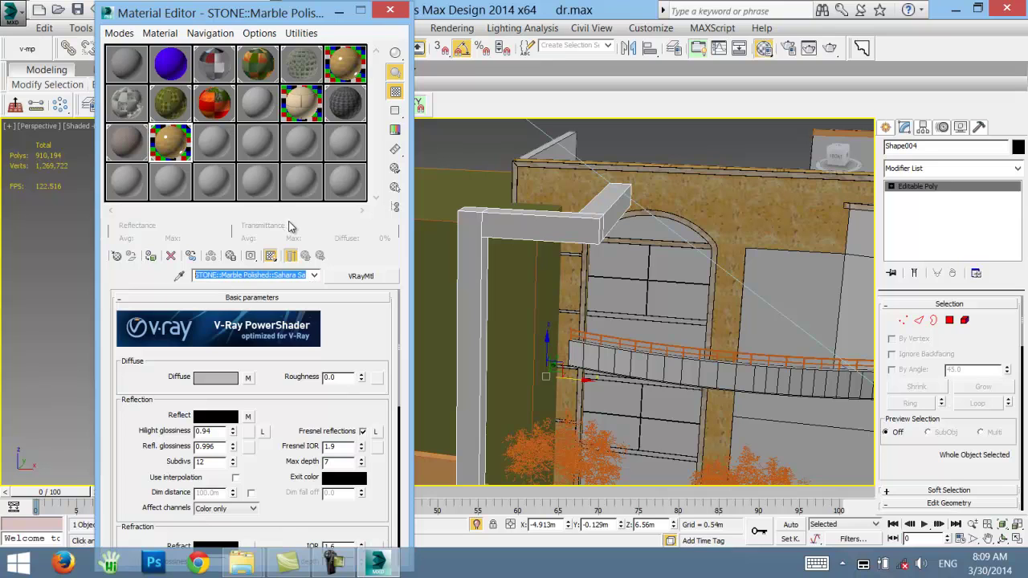
left_click(211, 152)
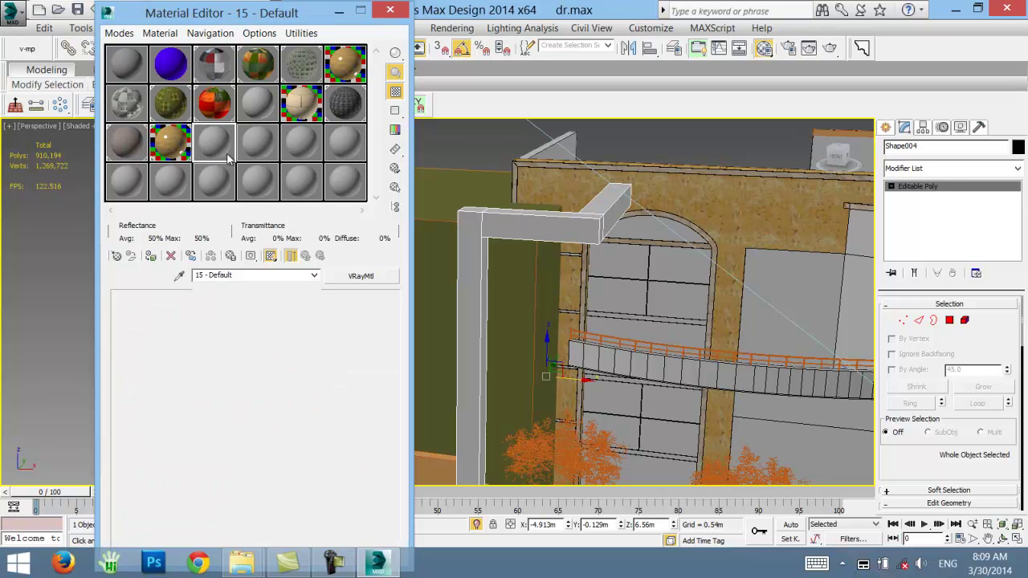
left_click(344, 274)
double_click(471, 402)
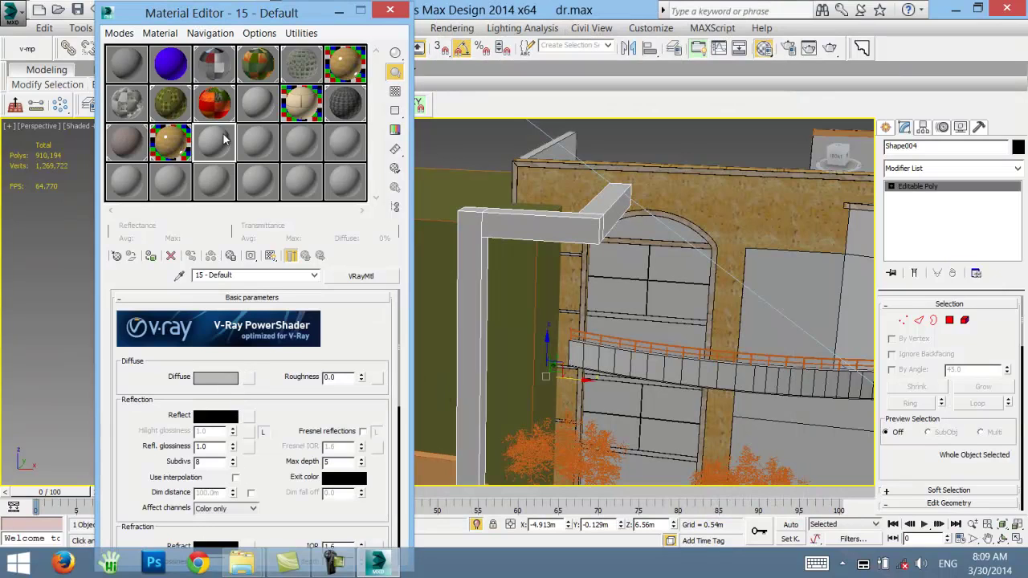
left_click(27, 48)
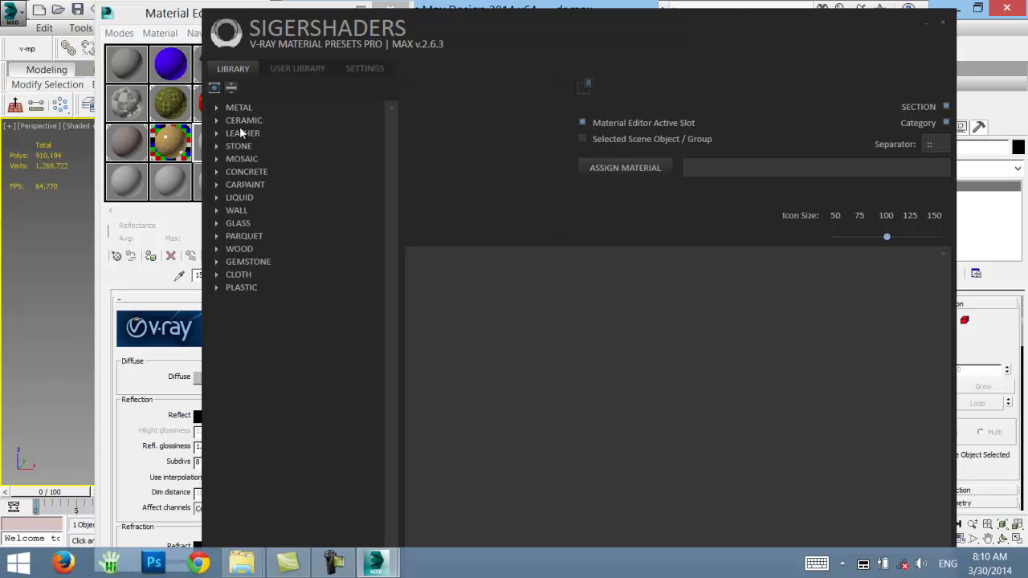
- Expand STONE > Travertine and preview the Earth and Gold travertine presets
left_click_drag(344, 22, 635, 60)
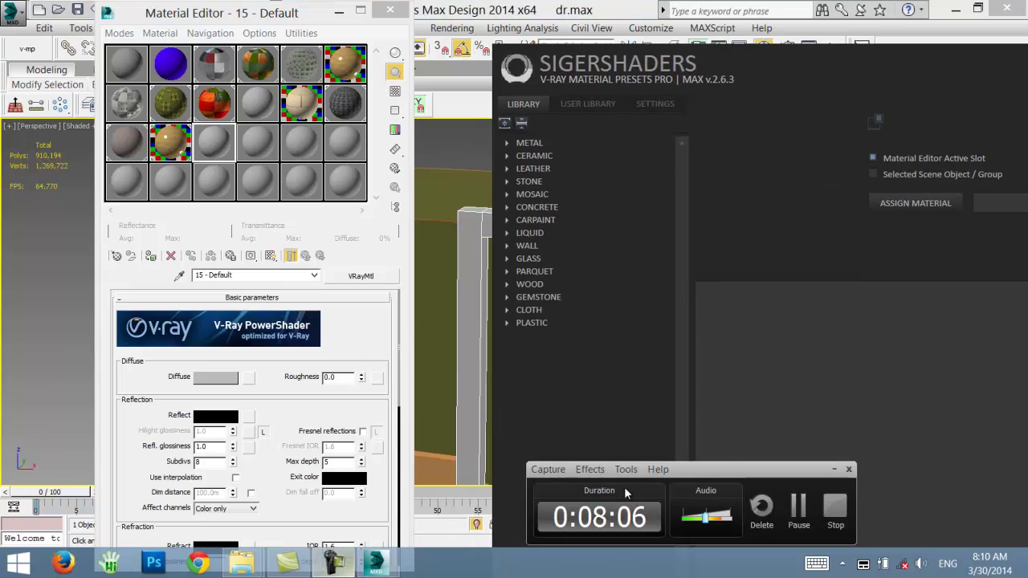
left_click(832, 471)
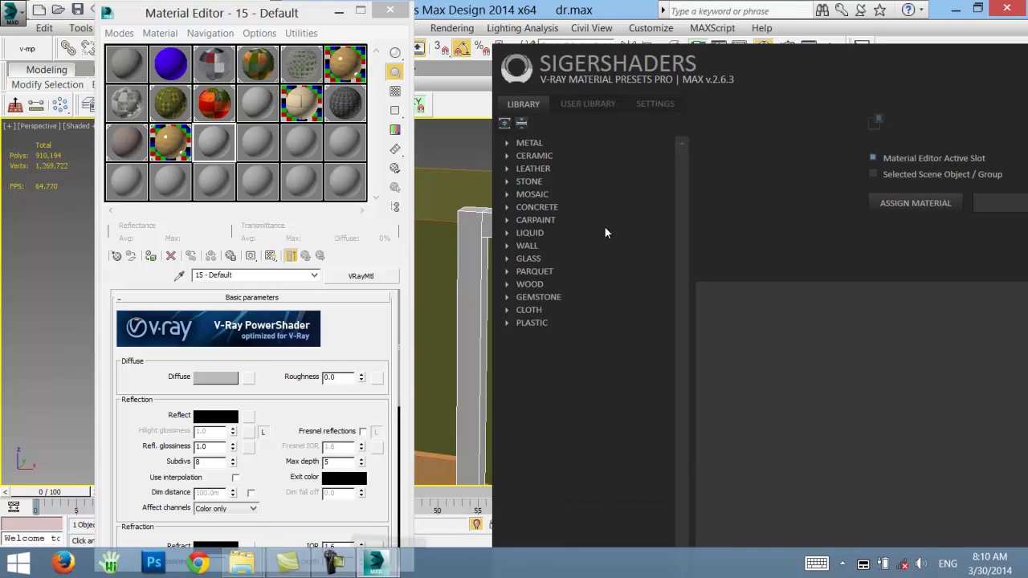
left_click(509, 181)
left_click(556, 207)
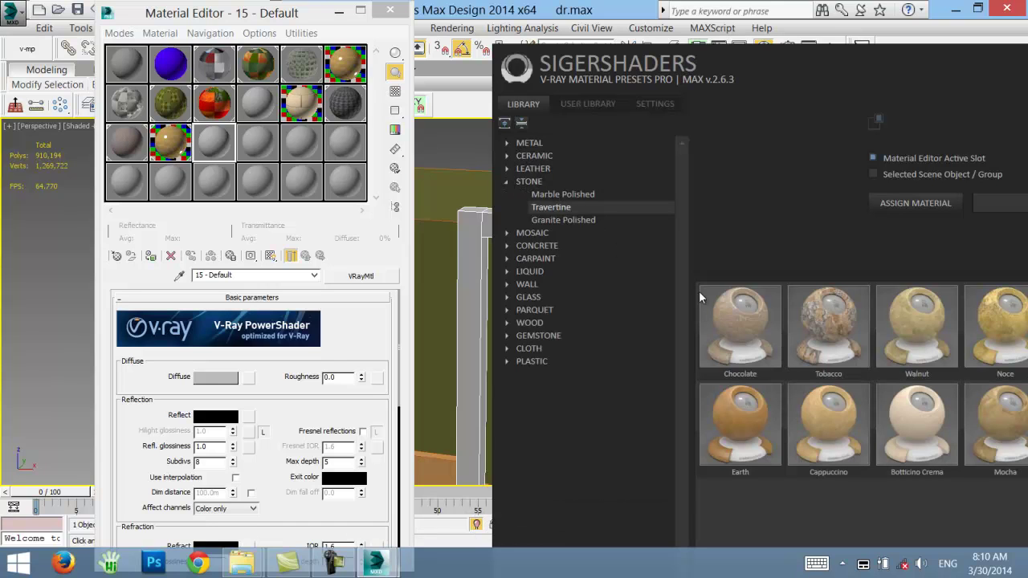
mouse_move(820, 80)
left_mouse_down()
mouse_move(592, 80)
mouse_move(605, 80)
left_mouse_up()
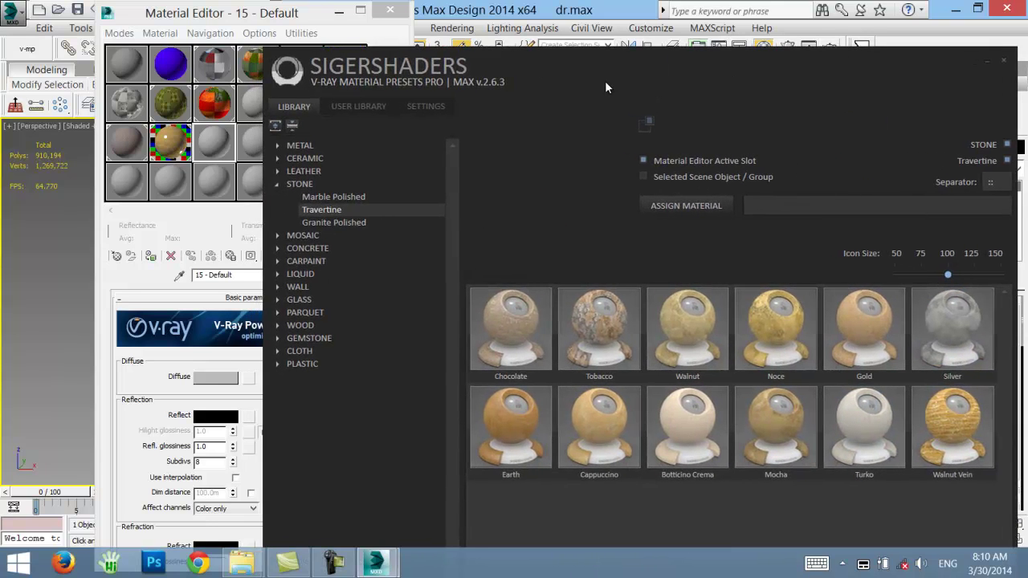
left_click(510, 403)
left_click(836, 330)
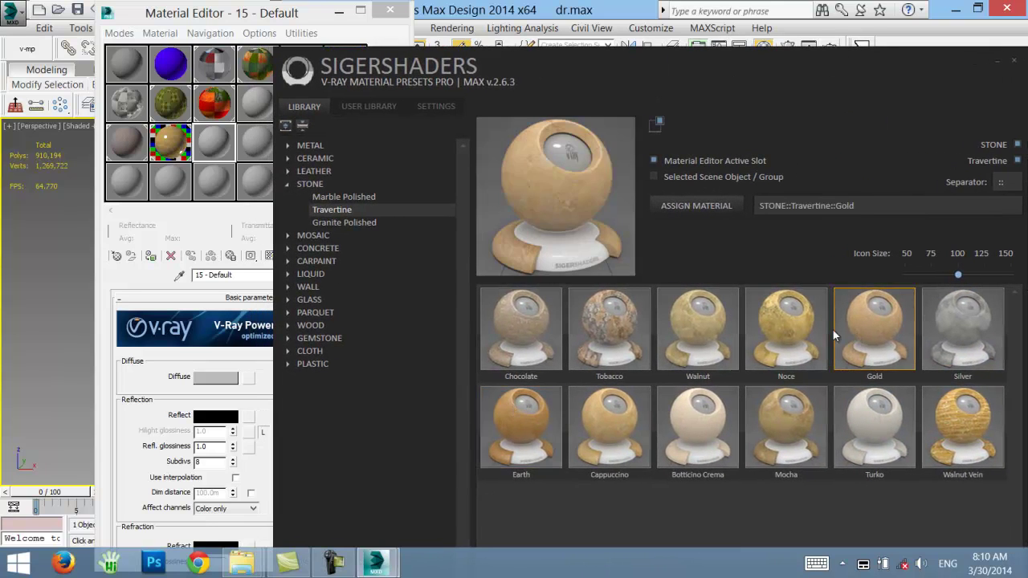
- Preview Tianshan Red granite and Gemstone Brown, Sahara Sand, Cotton Beige marbles, then close the library
left_click(328, 198)
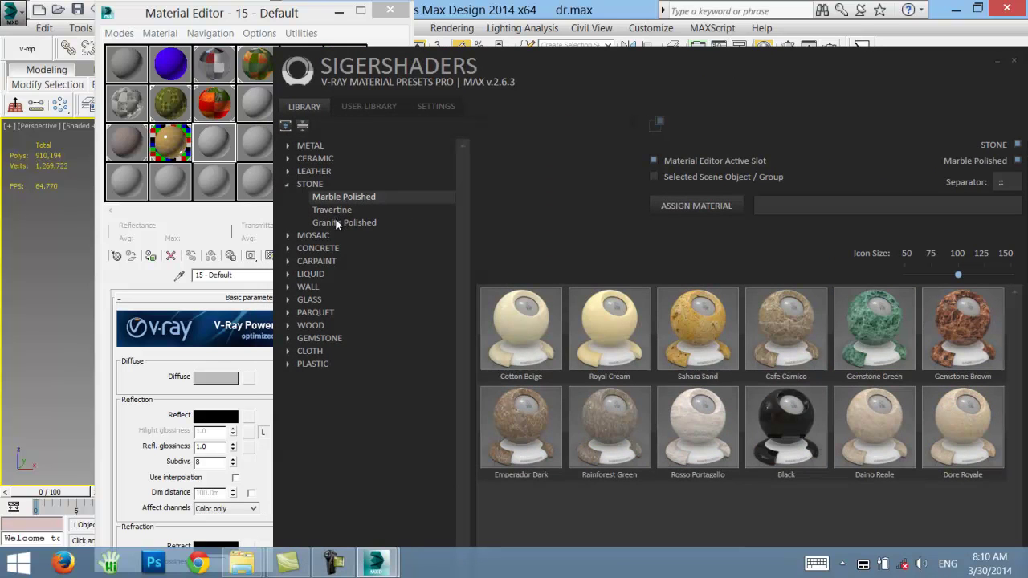
left_click(337, 224)
left_click(883, 416)
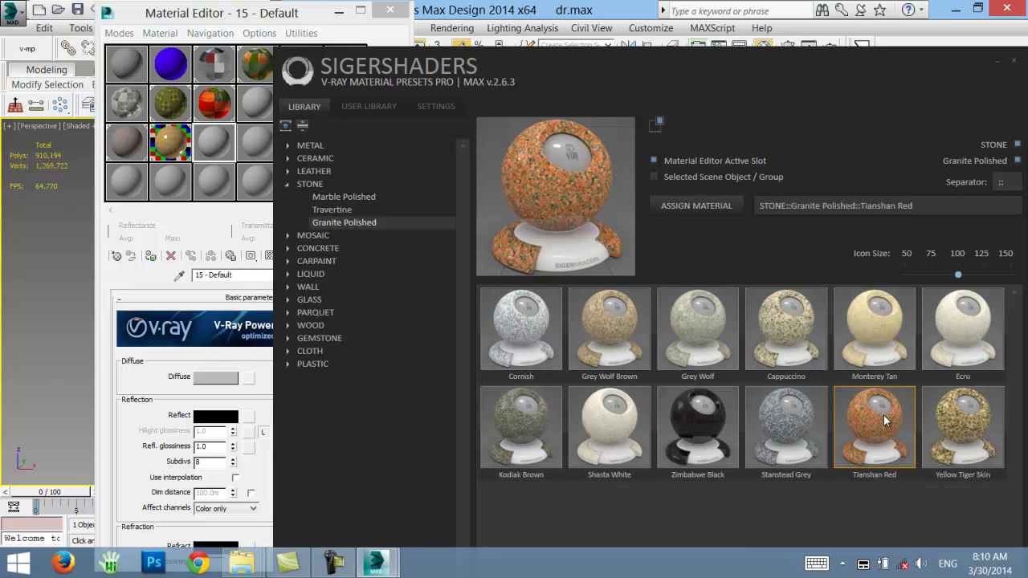
left_click(336, 198)
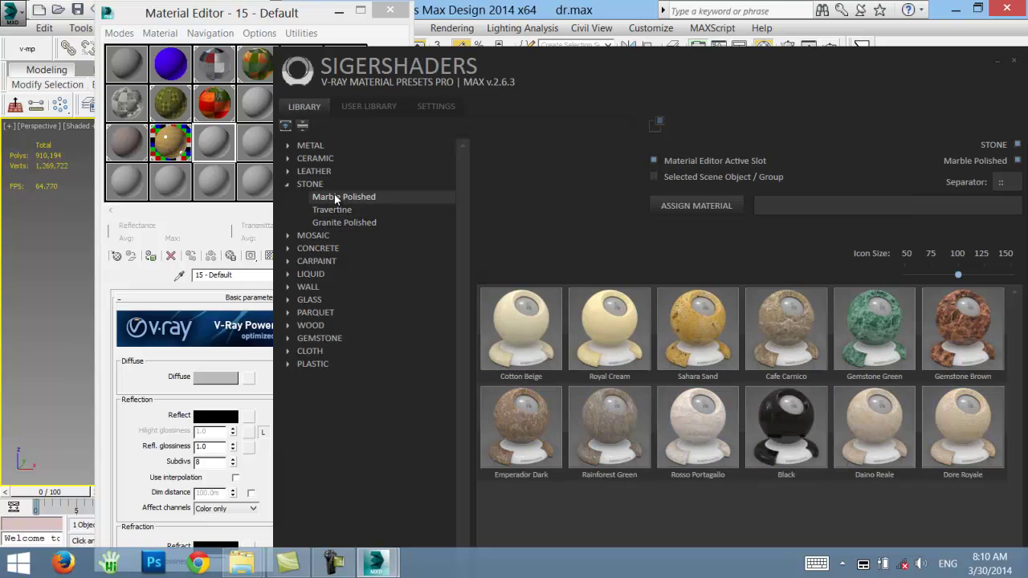
left_click(952, 337)
left_click(695, 326)
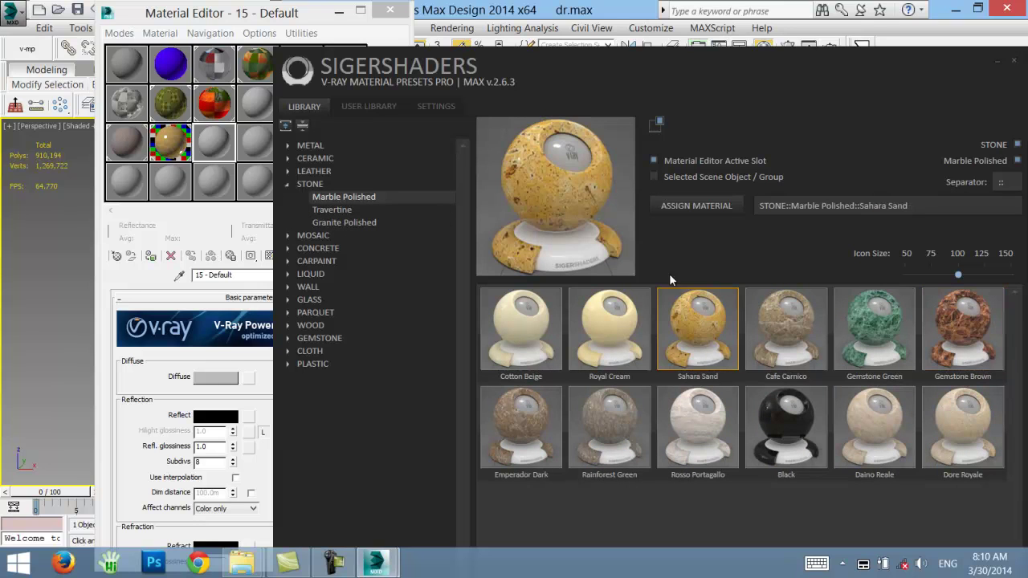
left_click(553, 306)
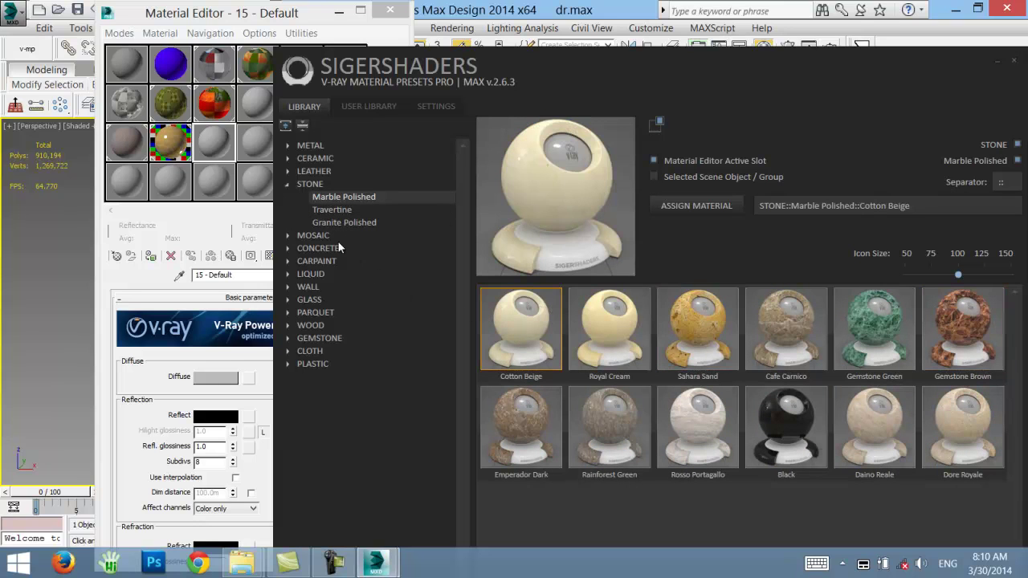
left_click(1014, 64)
mouse_move(241, 563)
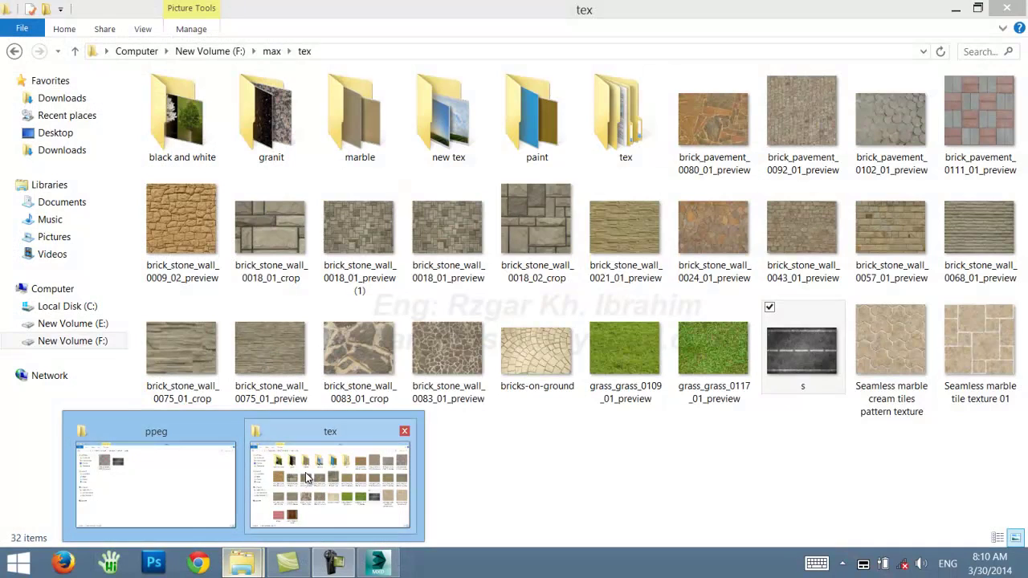
- Open the tex > marble folder and preview the new-design-wall-pavement stone image
left_click(353, 466)
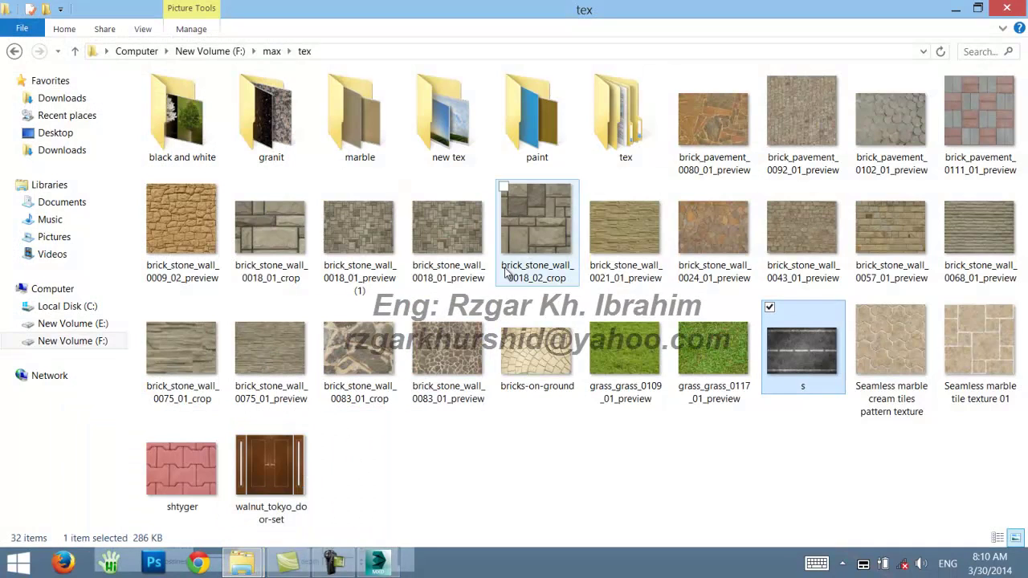
double_click(336, 137)
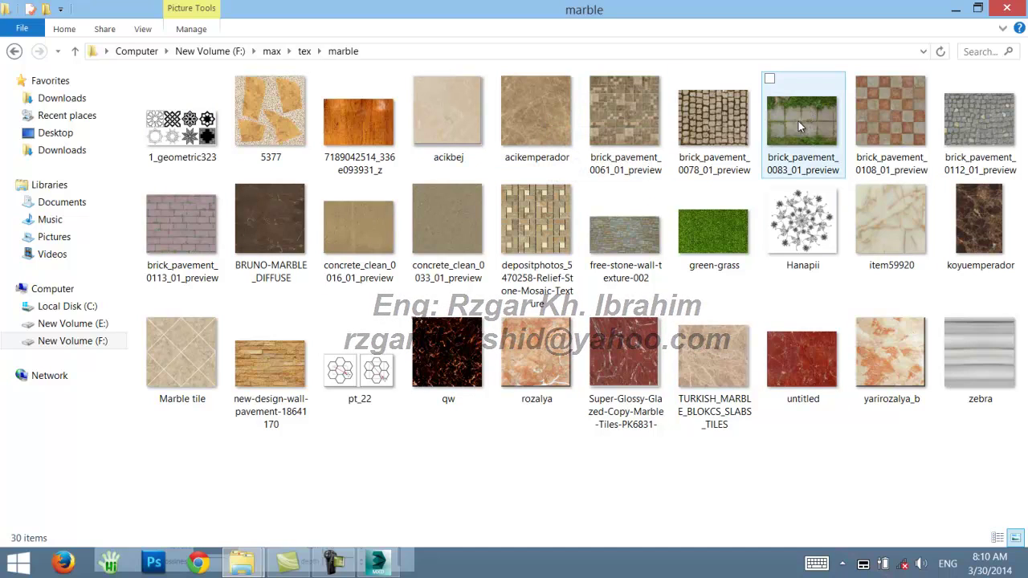
double_click(270, 380)
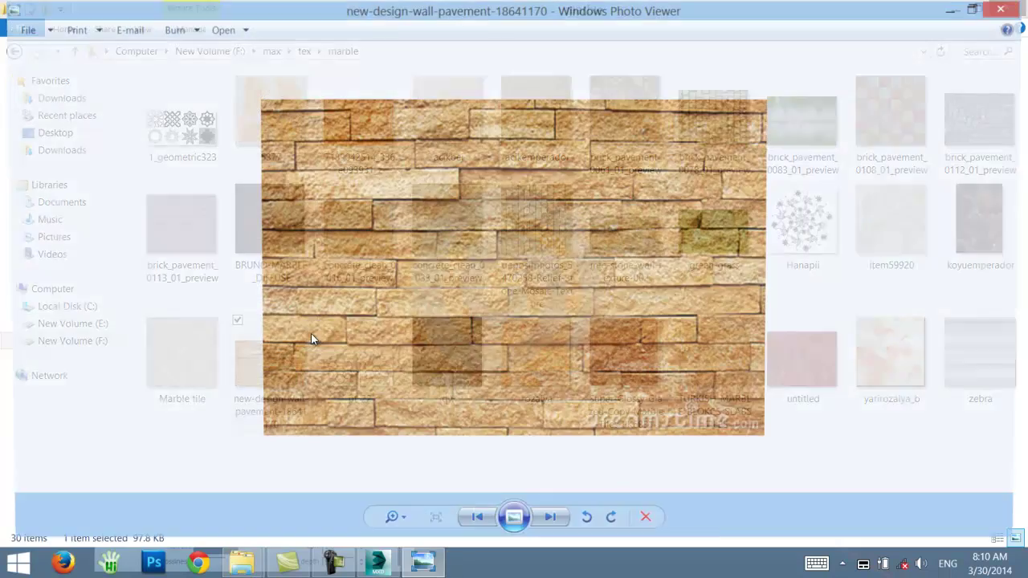
scroll(471, 363, "up", 2)
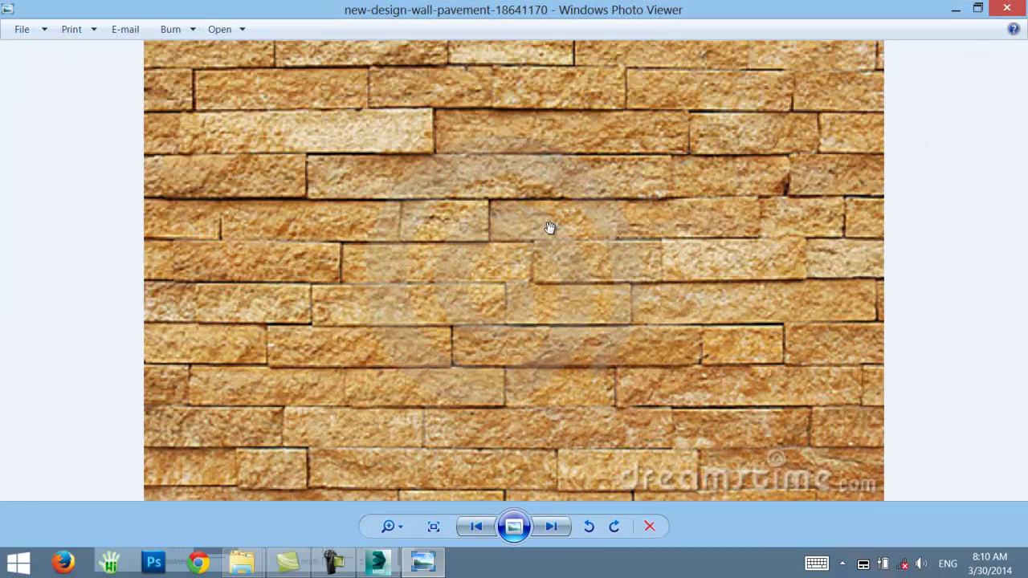
scroll(528, 234, "down", 3)
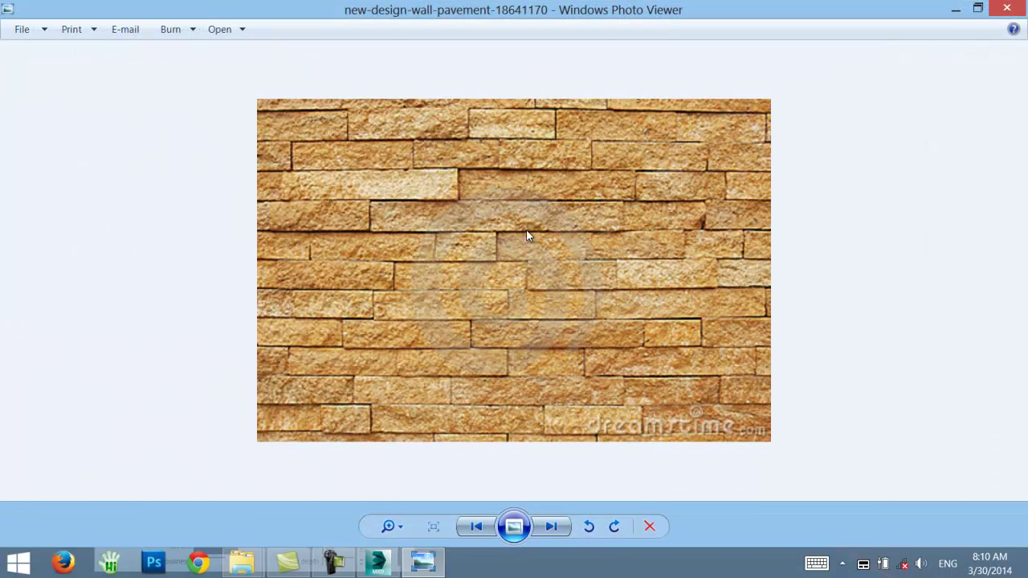
left_click(1006, 16)
- Copy the new-design-wall-pavement-18641170 image and paste it into the ppeg folder
right_click(262, 351)
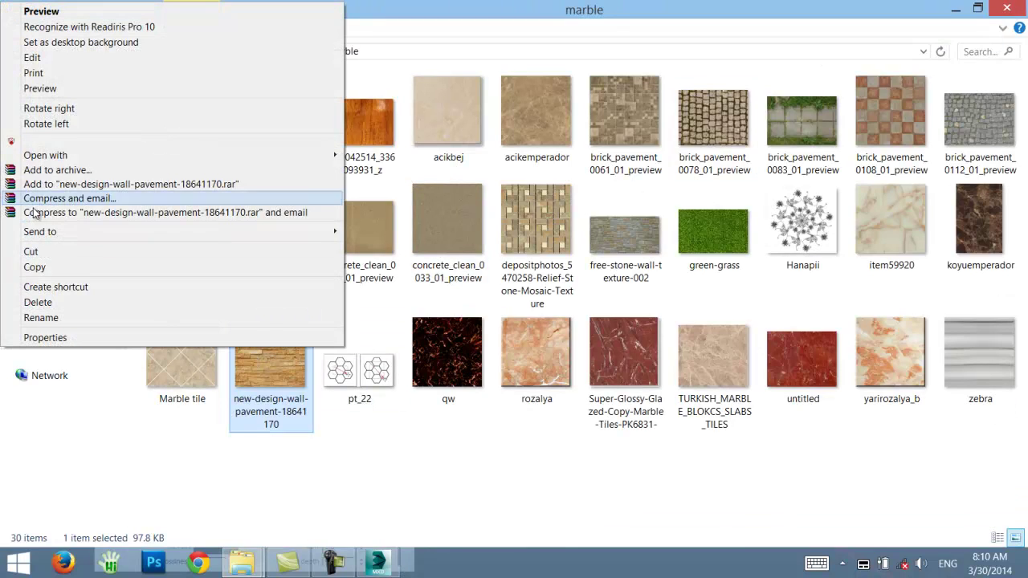
key("Escape")
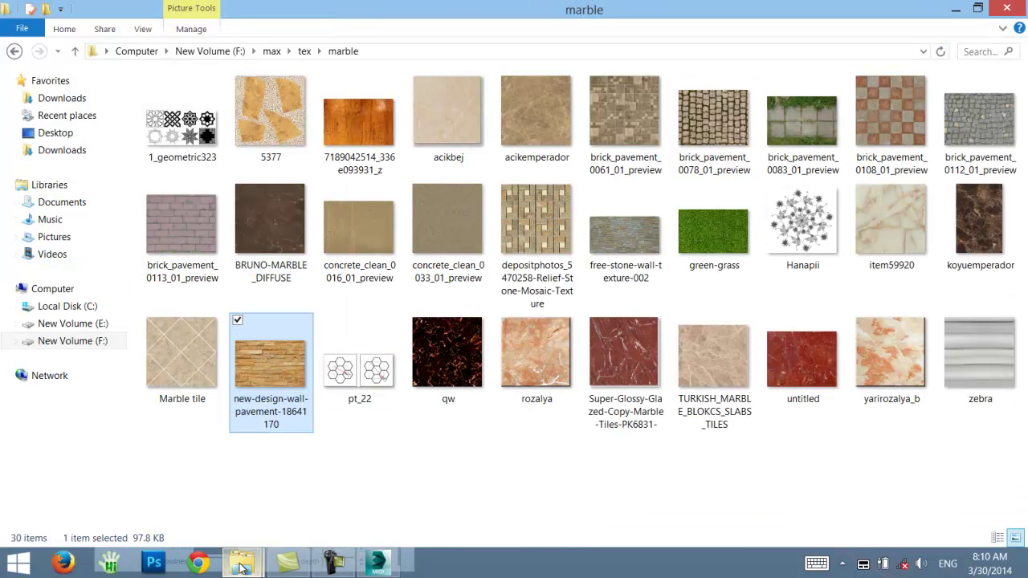
left_click(223, 561)
left_click(126, 498)
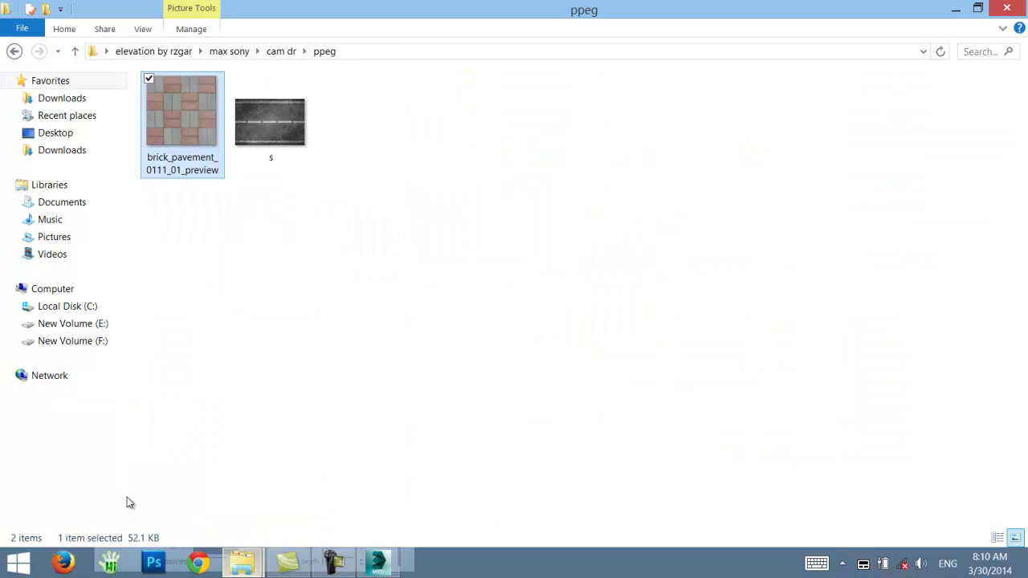
right_click(134, 276)
left_click(178, 384)
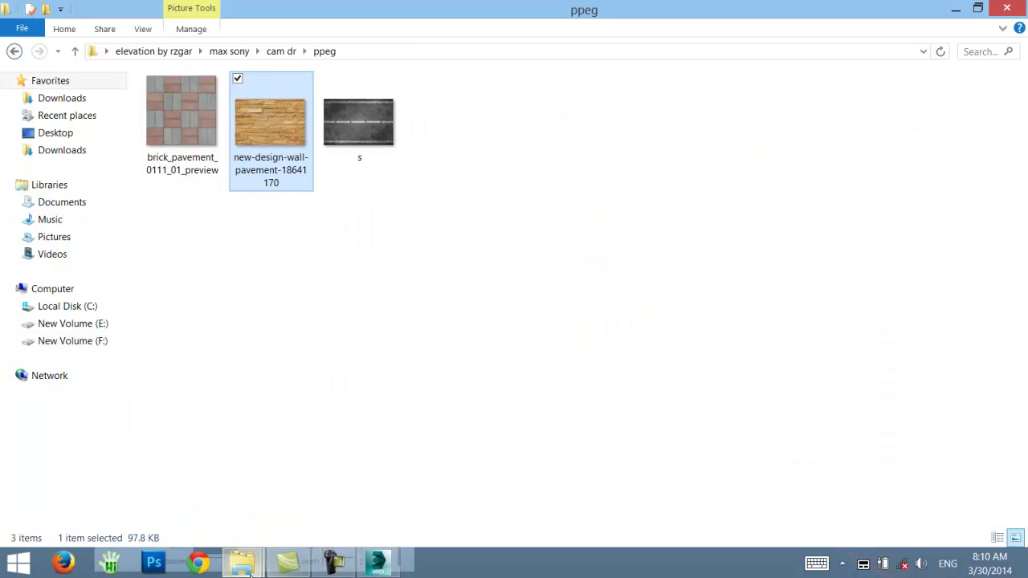
- Give material 15 a diffuse bitmap of new-design-wall-pavement-18641170.jpg from ppeg, then select wall Shape030
left_click(378, 562)
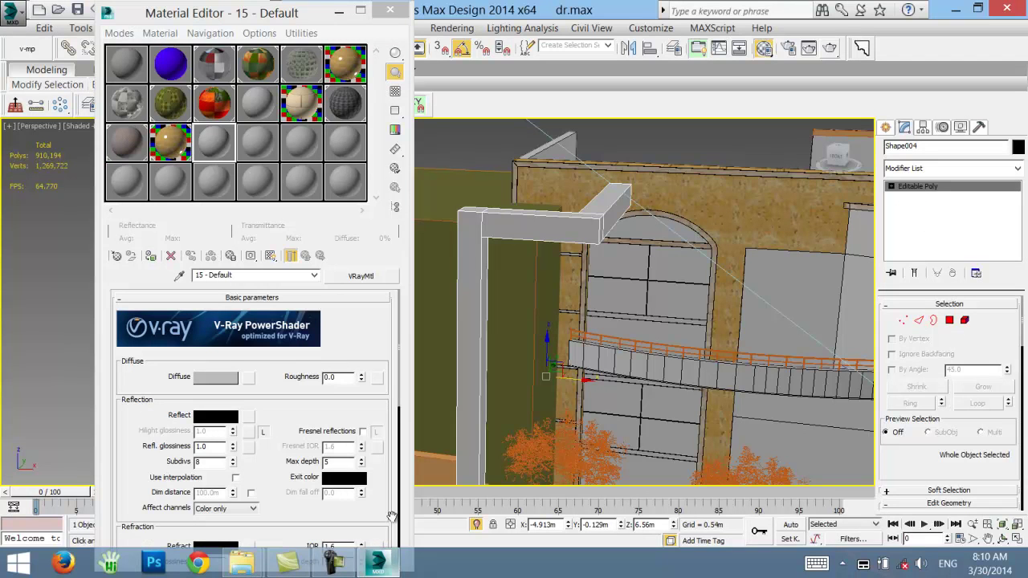
left_click(219, 144)
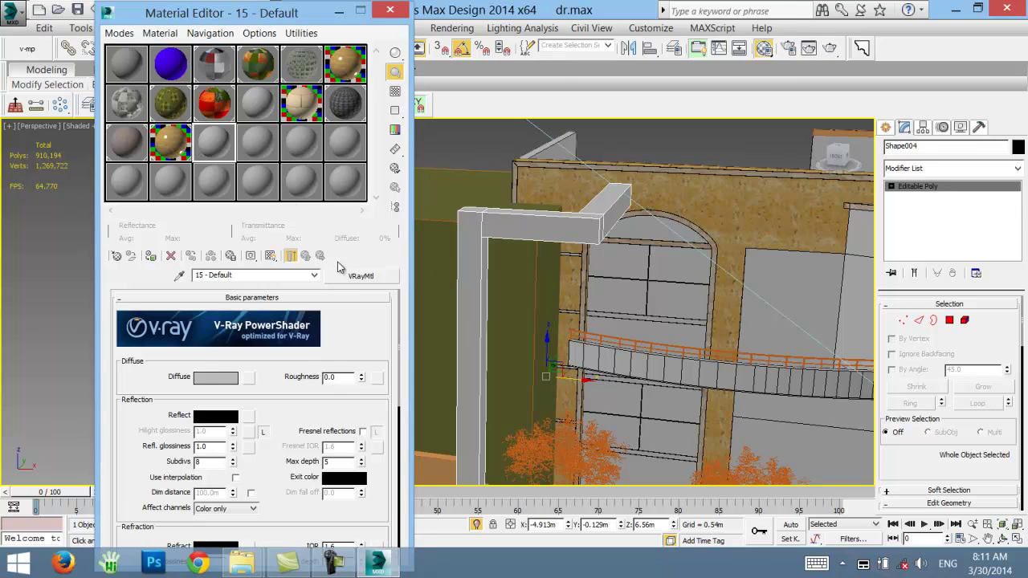
left_click(361, 276)
left_click(785, 10)
left_click(248, 377)
double_click(507, 78)
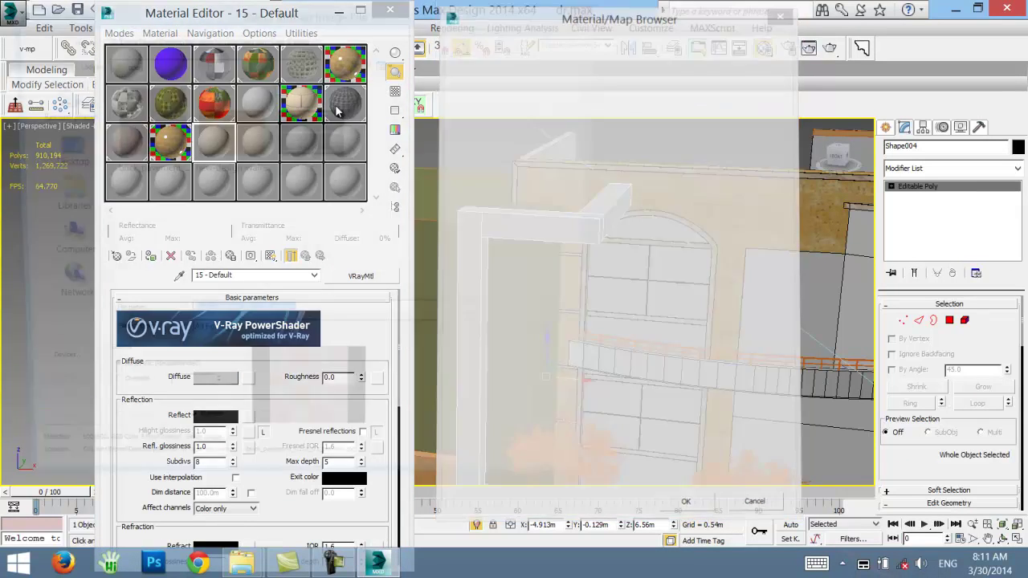
left_click(227, 131)
left_click(554, 321)
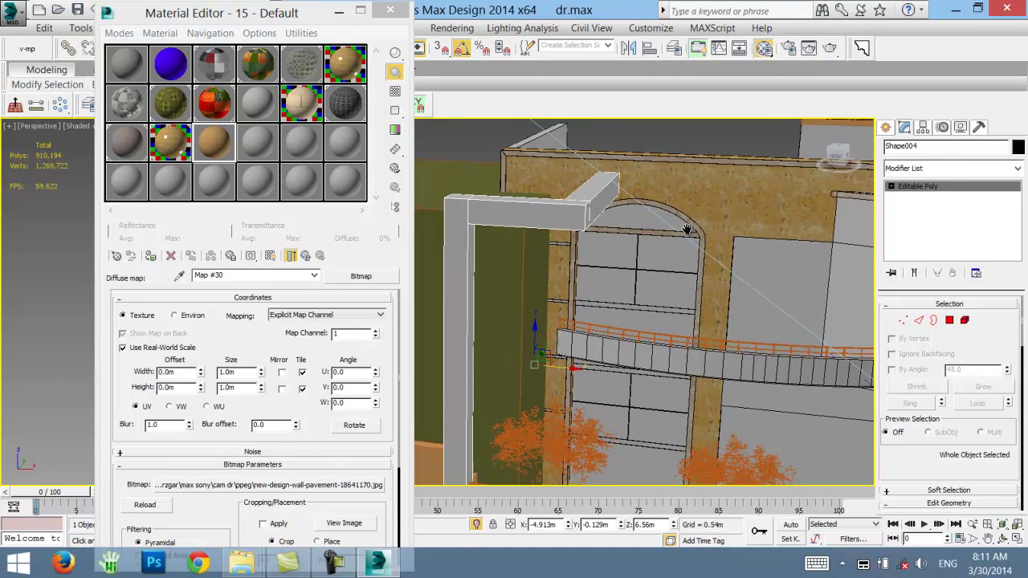
mouse_move(807, 334)
middle_mouse_down()
mouse_move(678, 274)
mouse_move(632, 202)
mouse_move(591, 310)
middle_mouse_up()
left_click(678, 274)
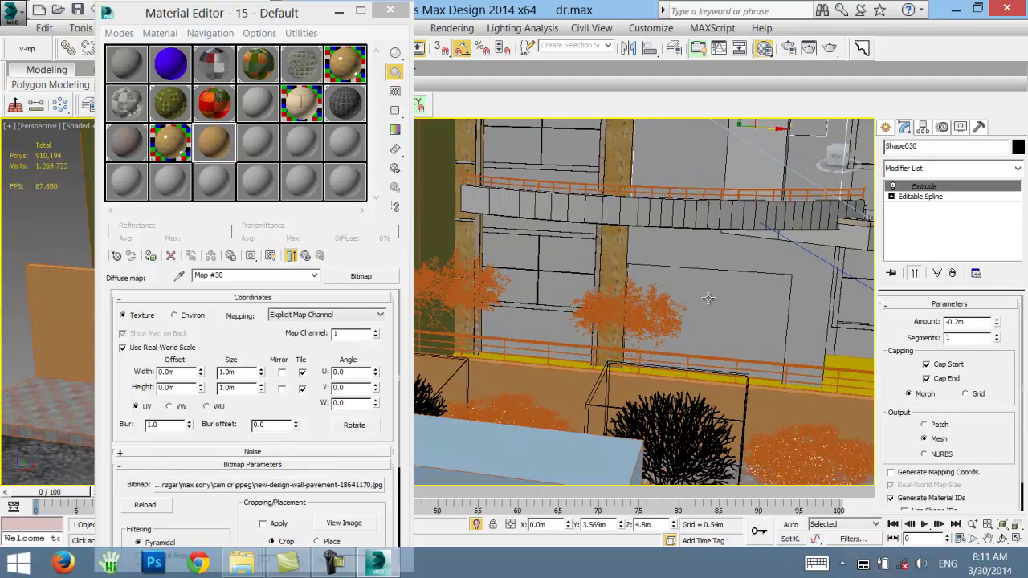
- Apply material 15 to both wall pieces and add a UVW Map modifier
left_click(708, 299, "ctrl")
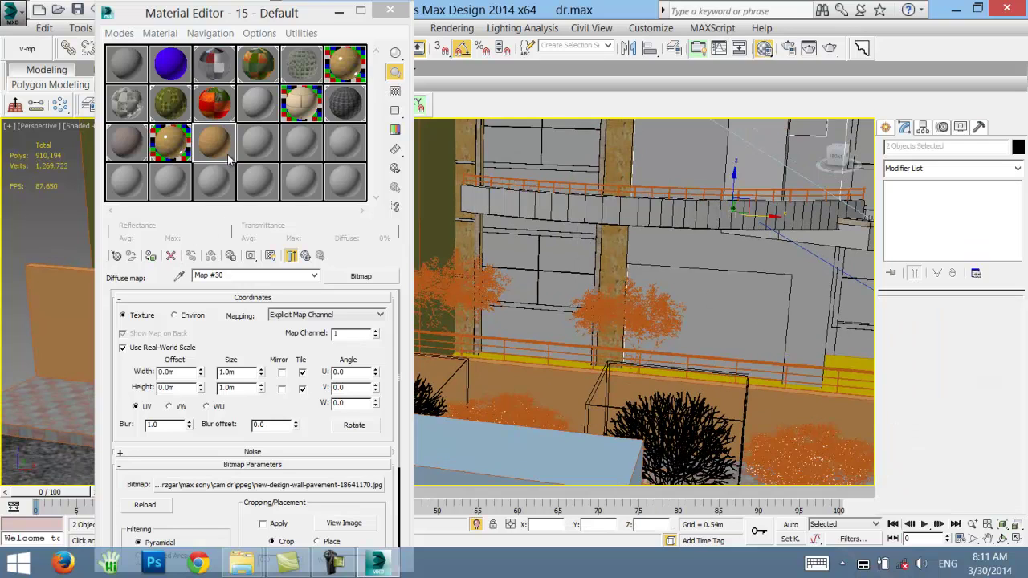
left_click(151, 256)
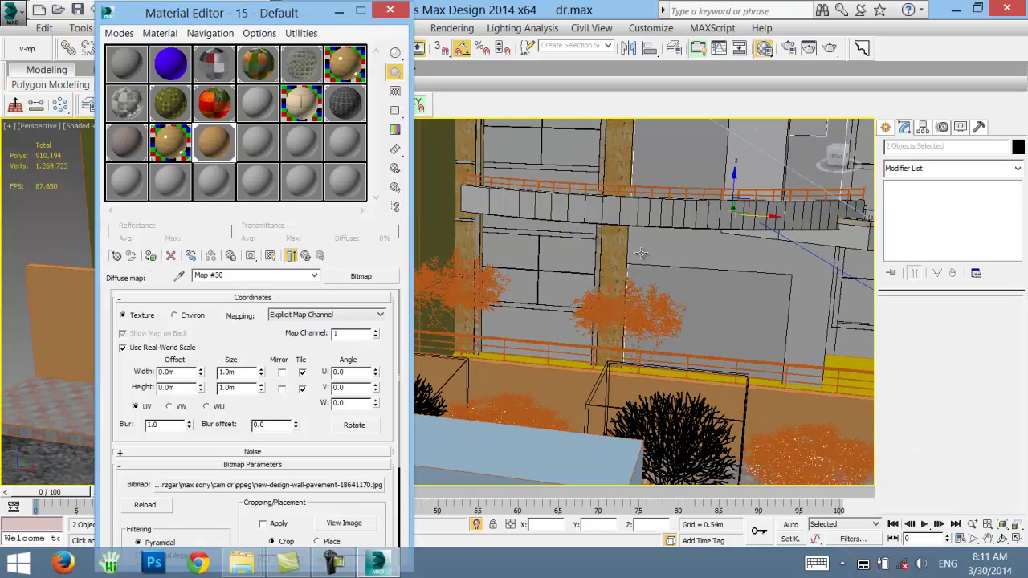
left_click(899, 169)
key("u")
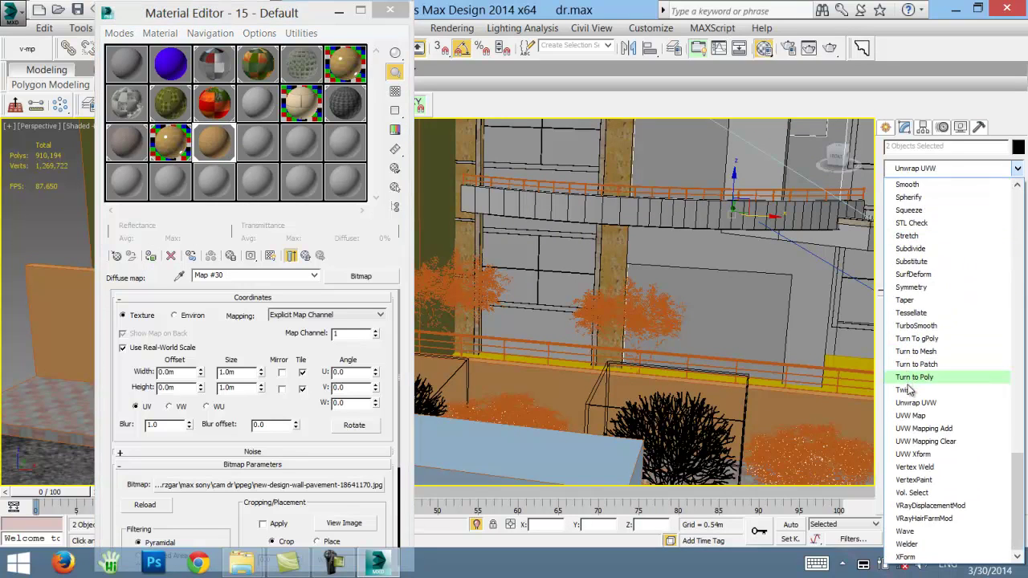
left_click(911, 415)
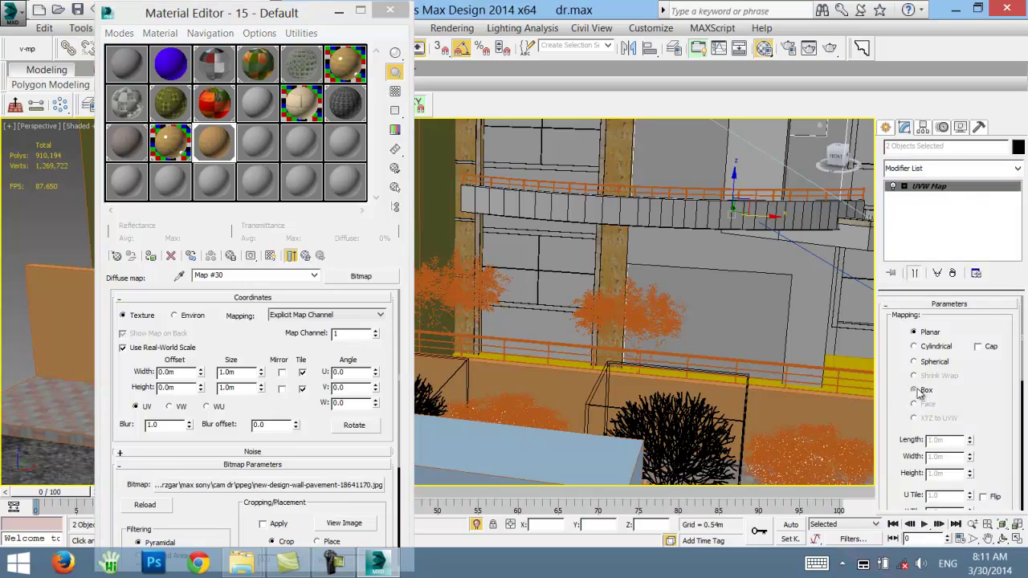
- Set the UVW Map to Box with Real-World Map Size and show the stone texture in the viewport
left_click(916, 391)
scroll(924, 391, "down", 3)
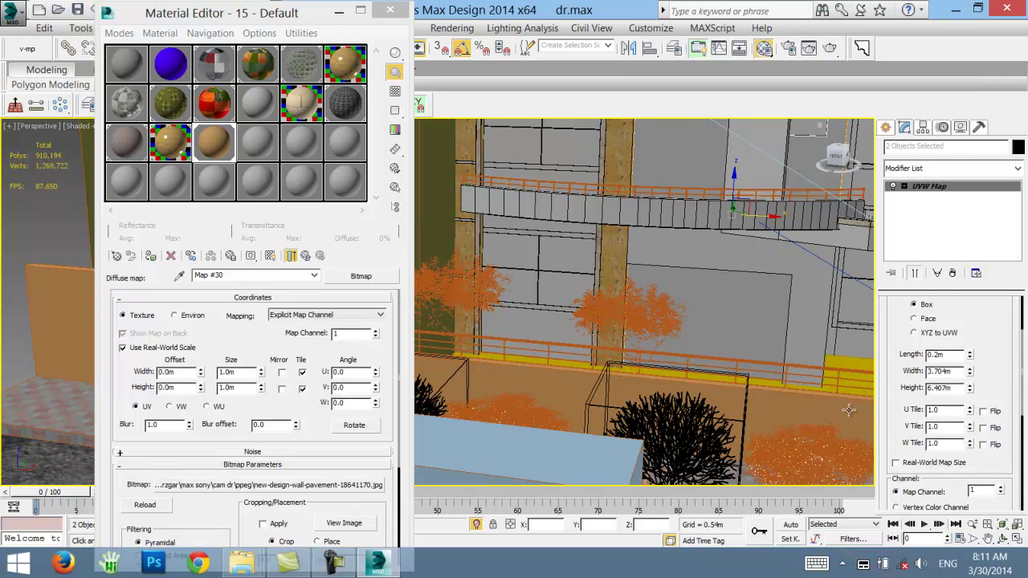
left_click(896, 463)
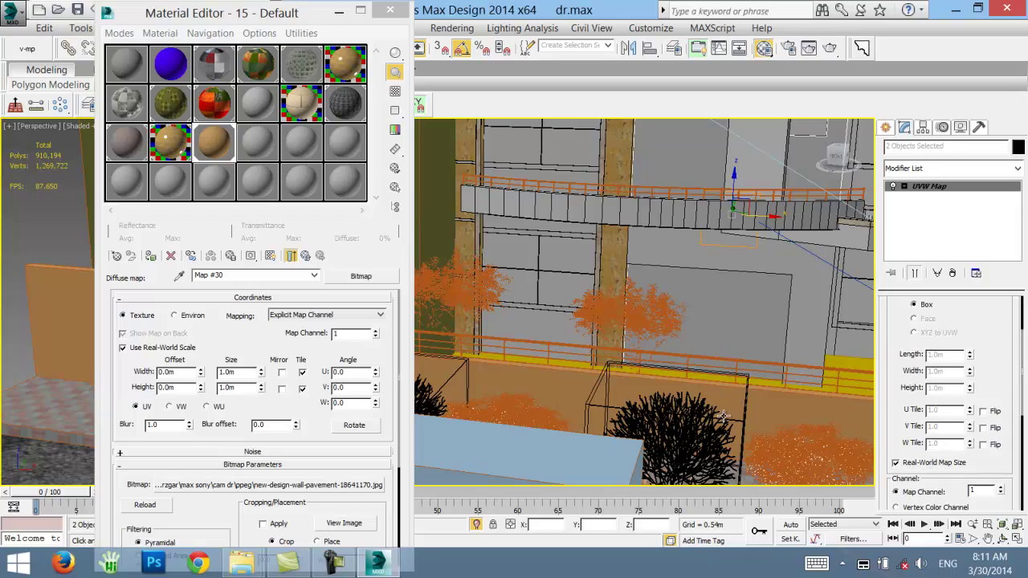
left_click(270, 256)
mouse_move(785, 325)
middle_mouse_down()
mouse_move(699, 441)
mouse_move(607, 295)
mouse_move(654, 327)
mouse_move(561, 291)
middle_mouse_up()
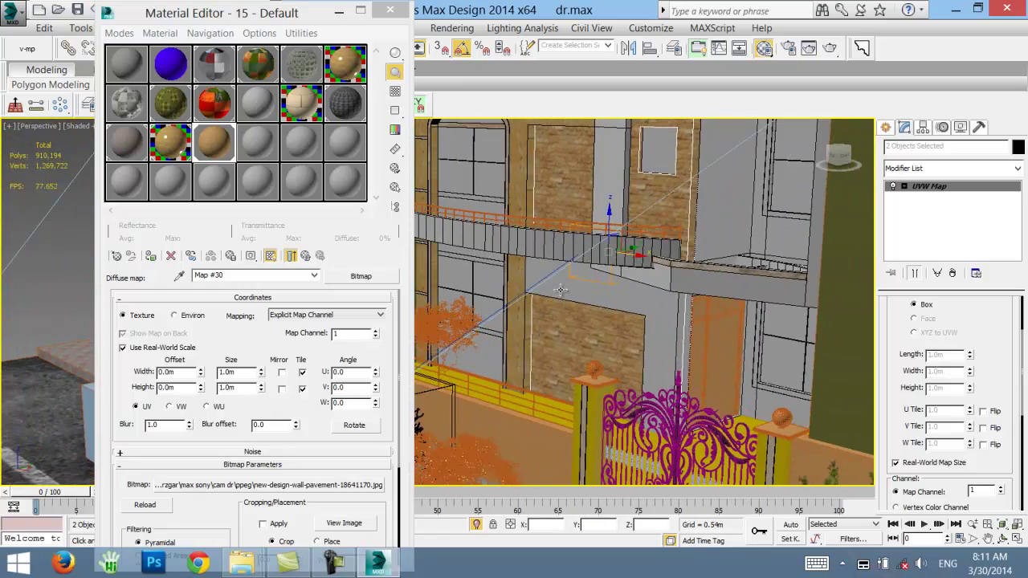
left_click(561, 291)
- Apply Sahara Sand marble to Shape002 and paste Shape022's UVW Map modifier onto it
left_click(161, 137)
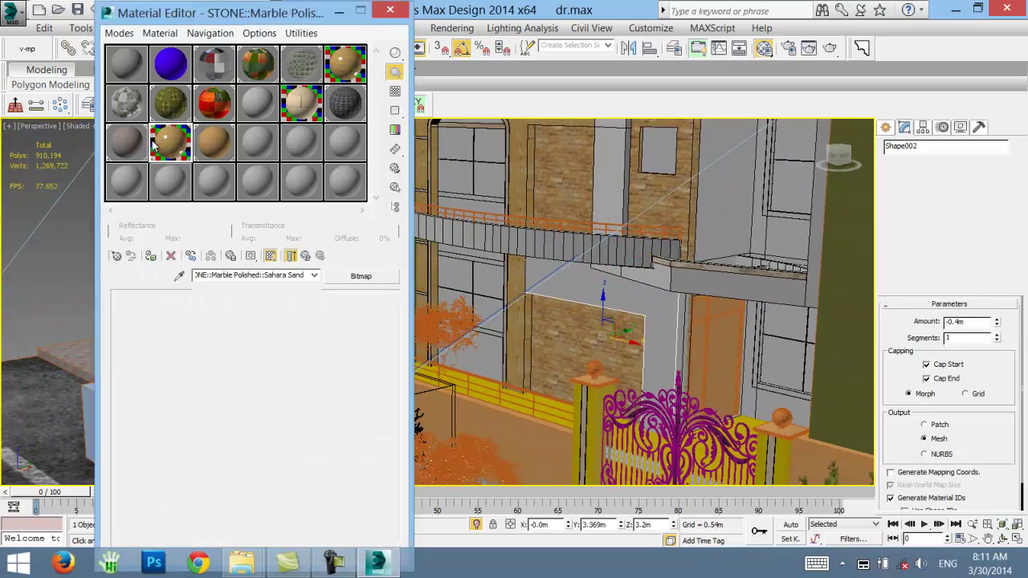
left_click(150, 256)
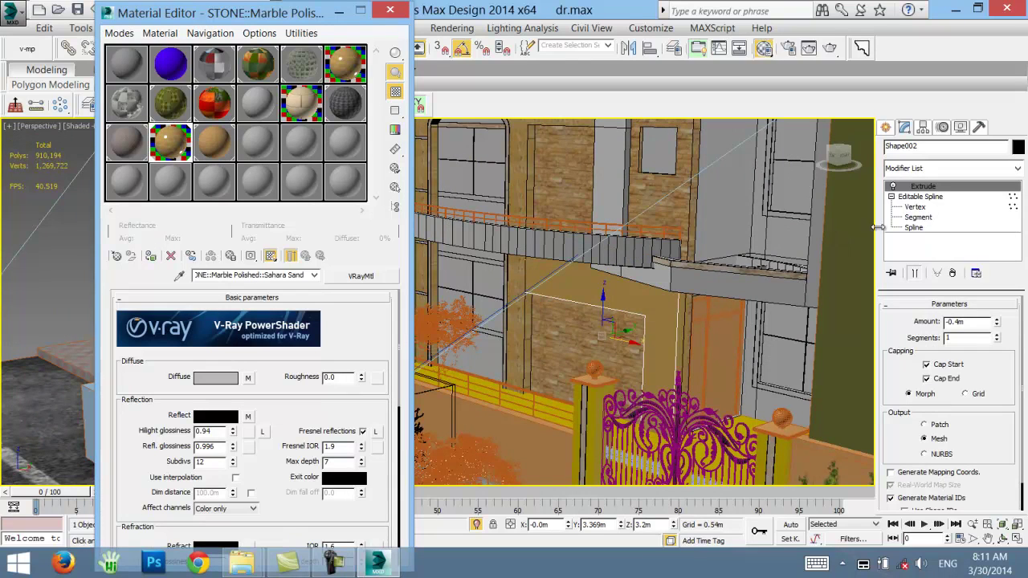
left_click(527, 286)
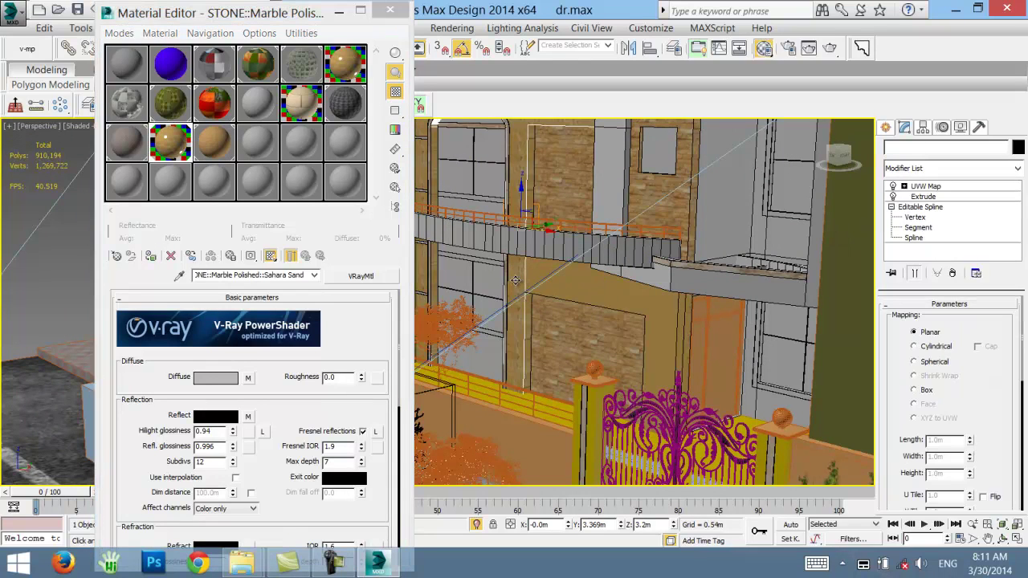
right_click(920, 190)
left_click(854, 247)
left_click(598, 295)
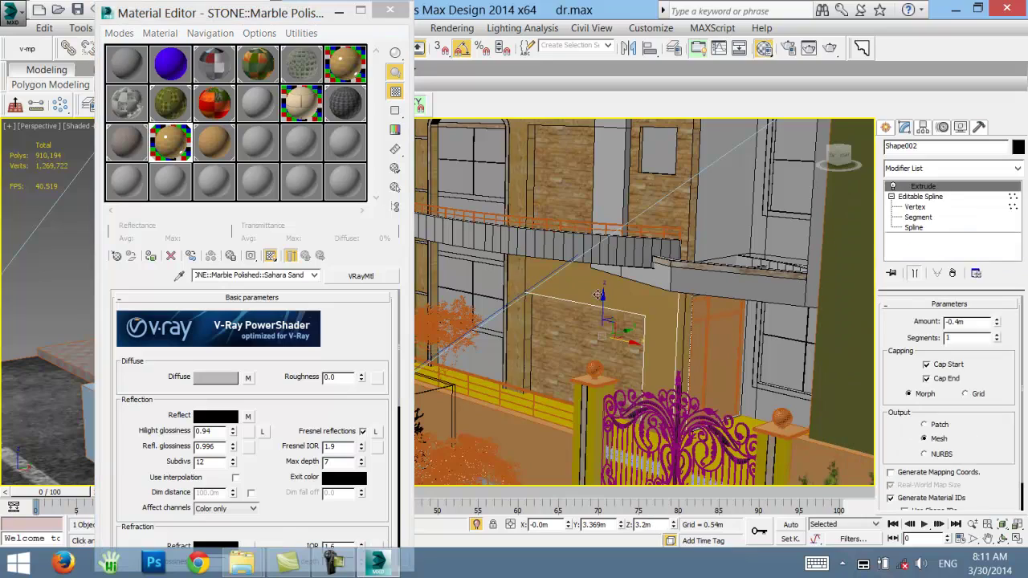
right_click(956, 190)
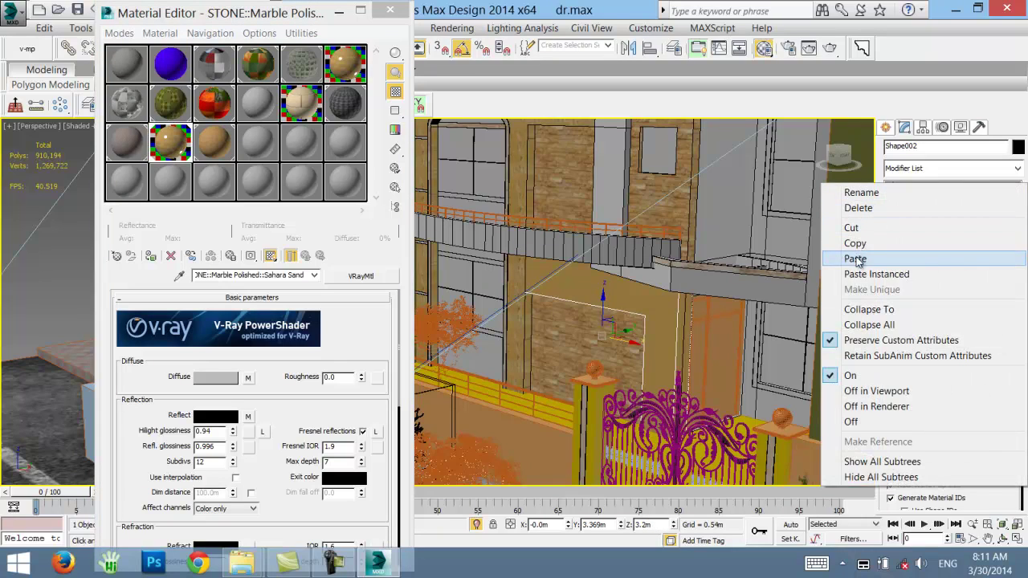
left_click(858, 257)
- View the walls from above, select the L-shaped Shape004 piece, and activate empty material 16
middle_click_drag(554, 291, 583, 333, "alt")
scroll(583, 334, "up", 3)
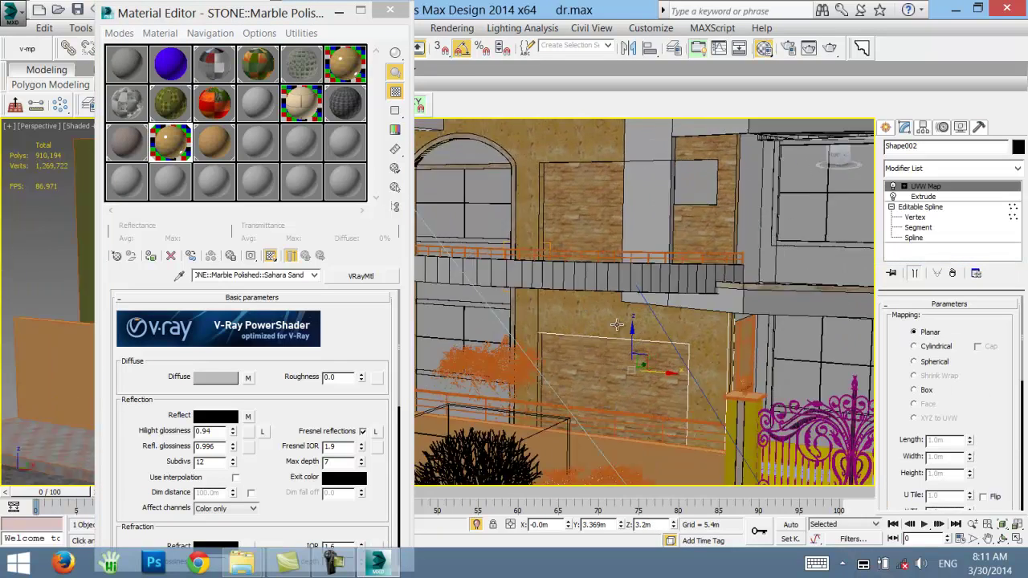
scroll(646, 330, "up", 2)
mouse_move(645, 329)
middle_mouse_down("alt")
mouse_move(604, 270)
mouse_move(713, 356)
middle_mouse_up("alt")
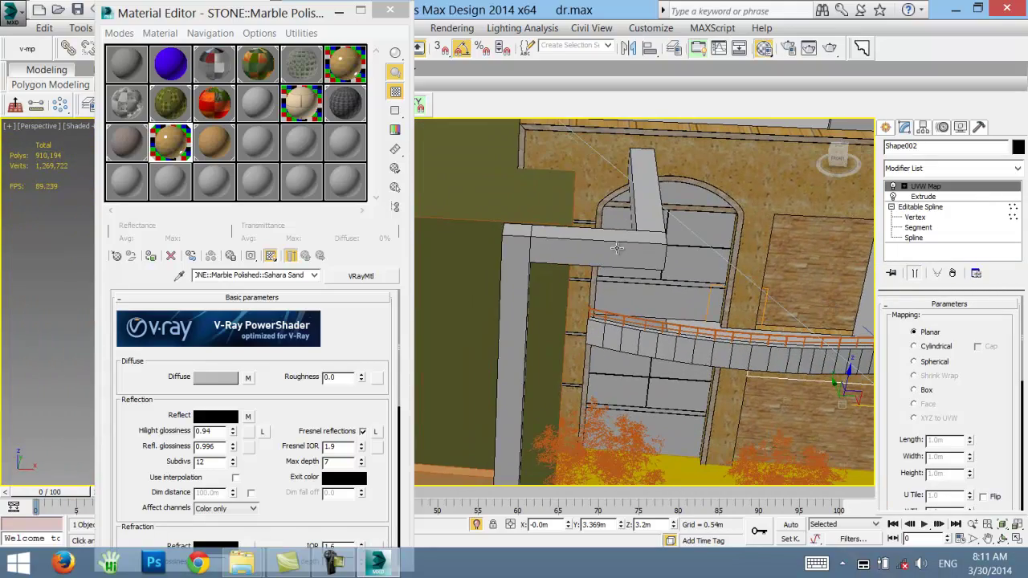
left_click(617, 248)
left_click(251, 153)
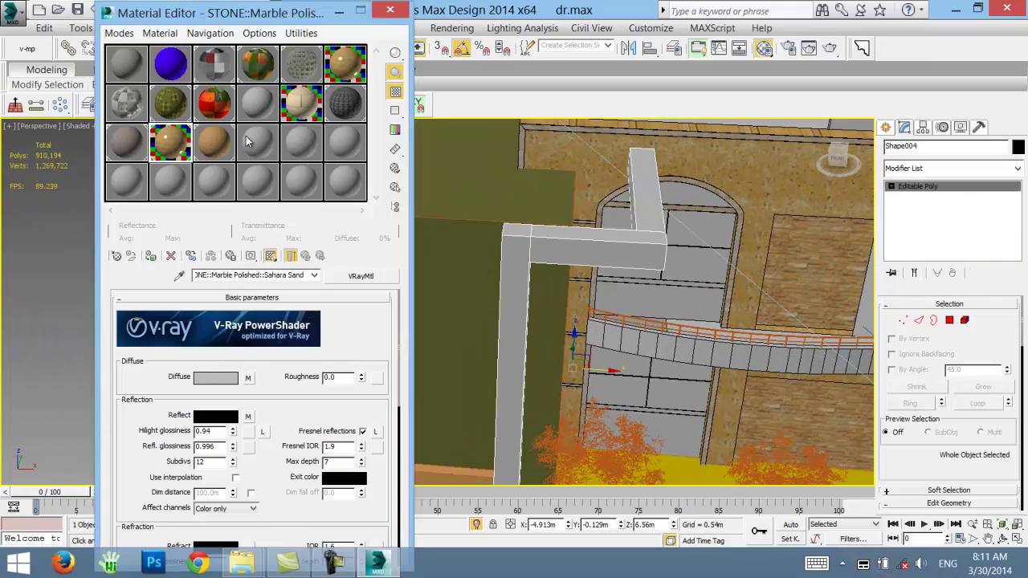
- Apply material 16 to the L-shaped wall and convert it to a VRayMtl
left_click(150, 256)
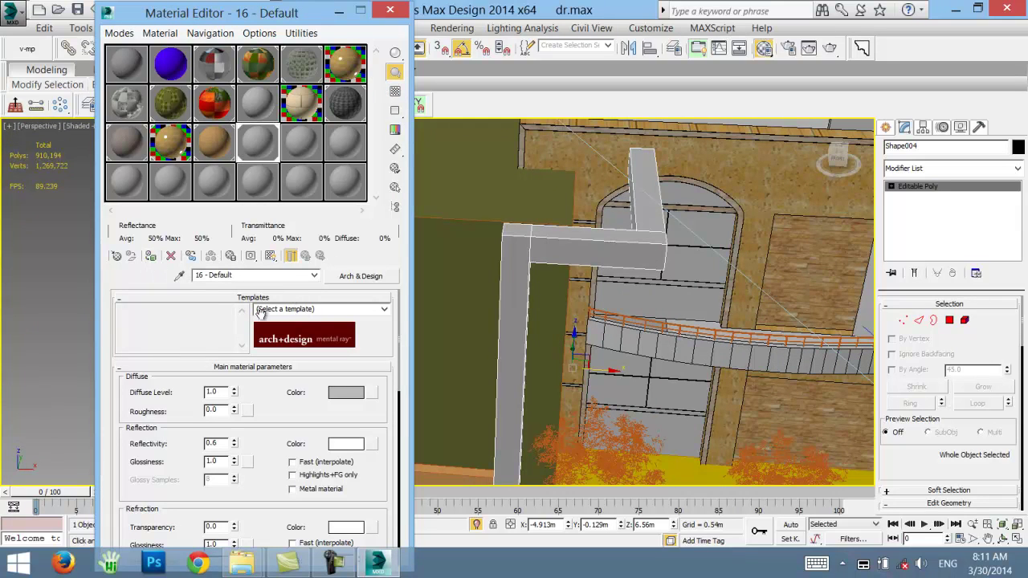
left_click(352, 276)
double_click(480, 406)
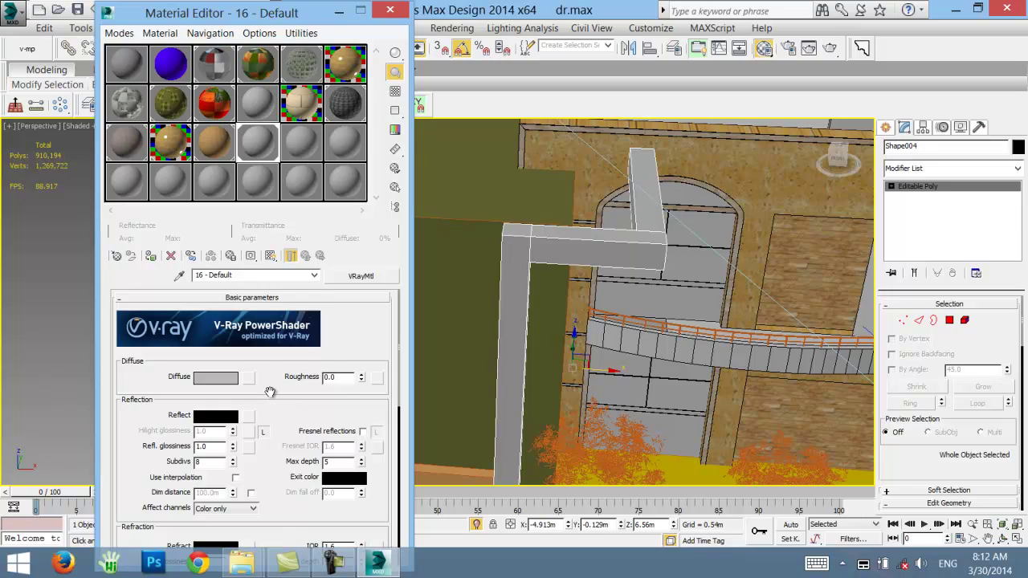
- Open and cancel the diffuse map list, then launch the V-Ray material presets library
mouse_move(270, 392)
left_mouse_down()
mouse_move(278, 345)
mouse_move(297, 418)
mouse_move(269, 400)
left_mouse_up()
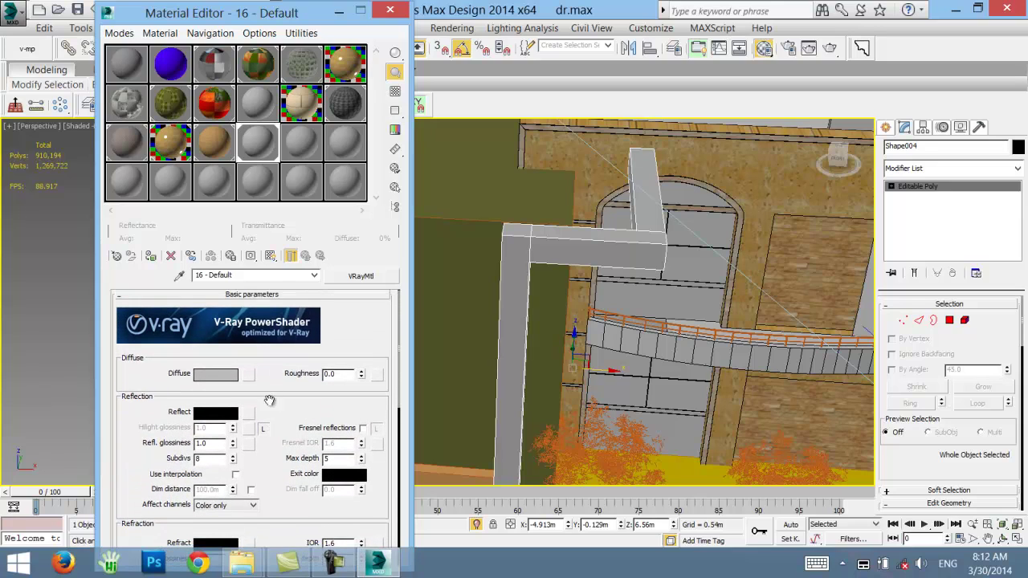
scroll(257, 410, "down", 5)
scroll(262, 392, "up", 5)
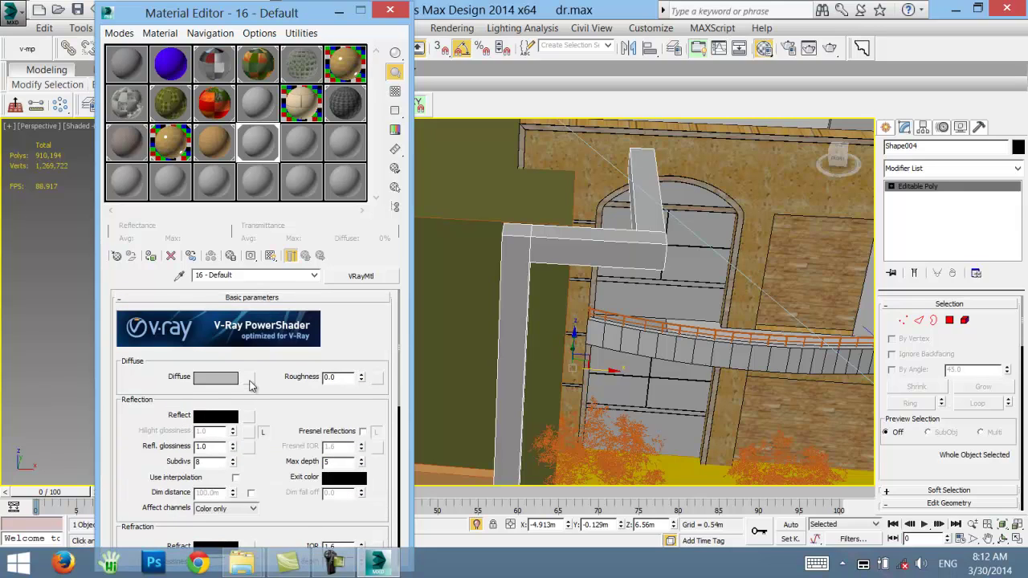
left_click(250, 379)
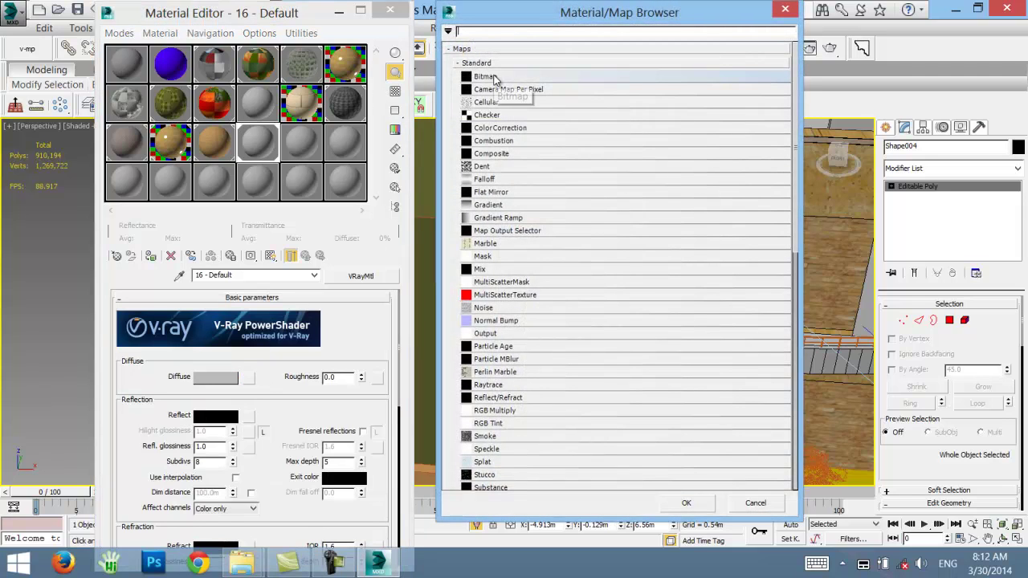
left_click(785, 9)
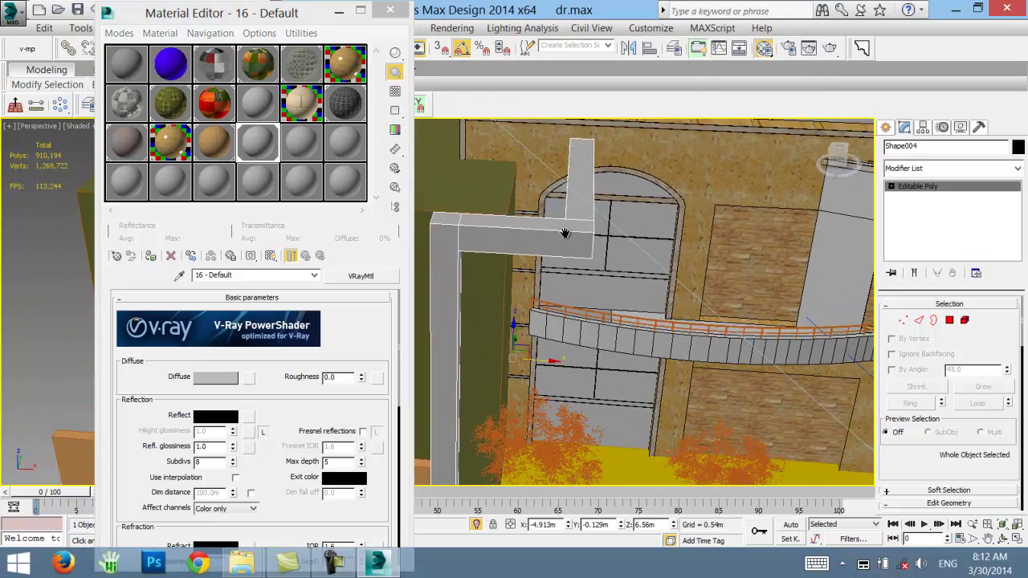
middle_click_drag(619, 346, 638, 234)
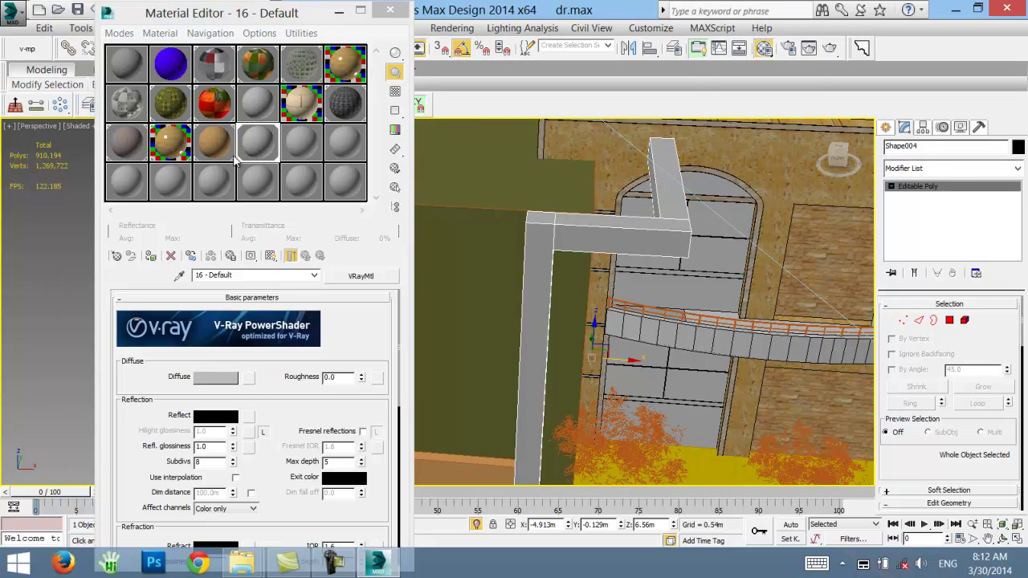
left_click(28, 48)
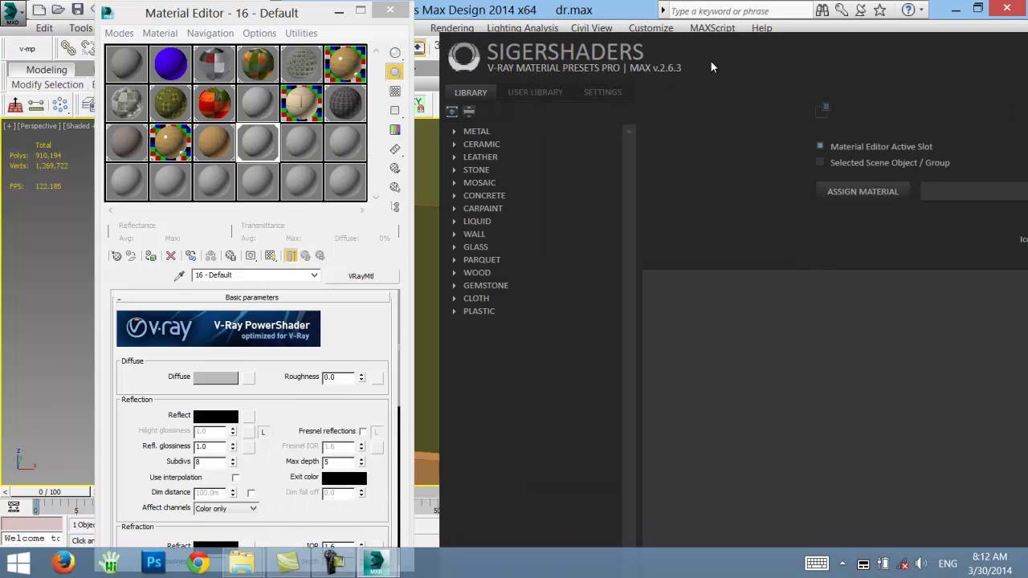
- Browse the CERAMIC Sanitary Ware and Polished Porcelain presets, previewing Coffee Bean
left_click(461, 143)
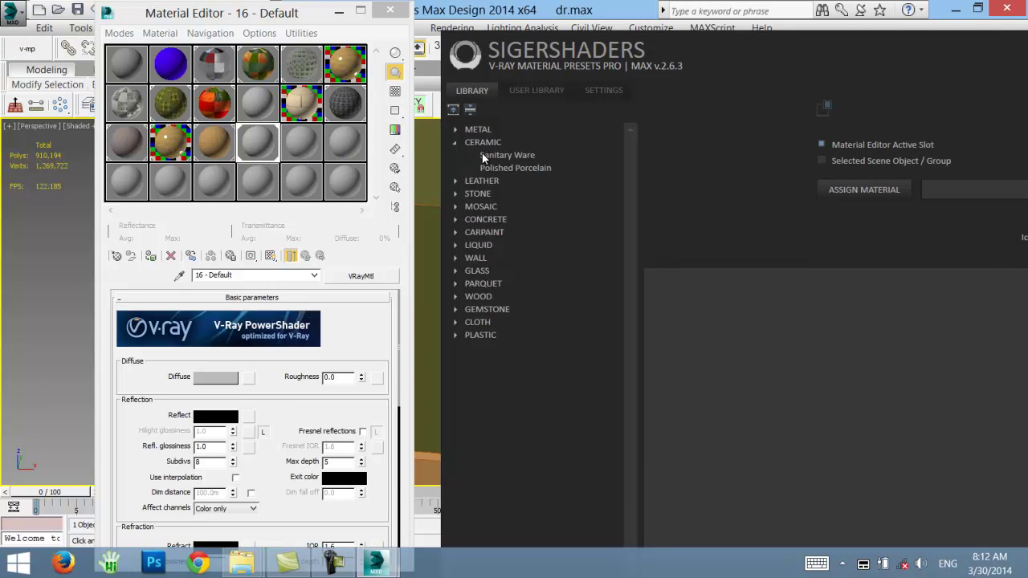
left_click(507, 155)
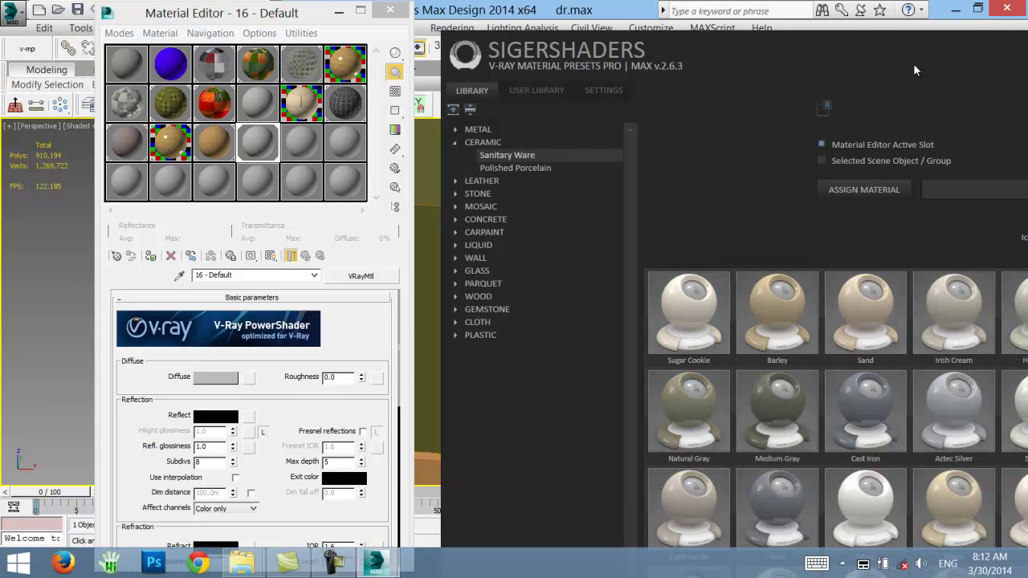
left_click_drag(913, 63, 759, 33)
scroll(671, 373, "down", 2)
scroll(672, 374, "down", 5)
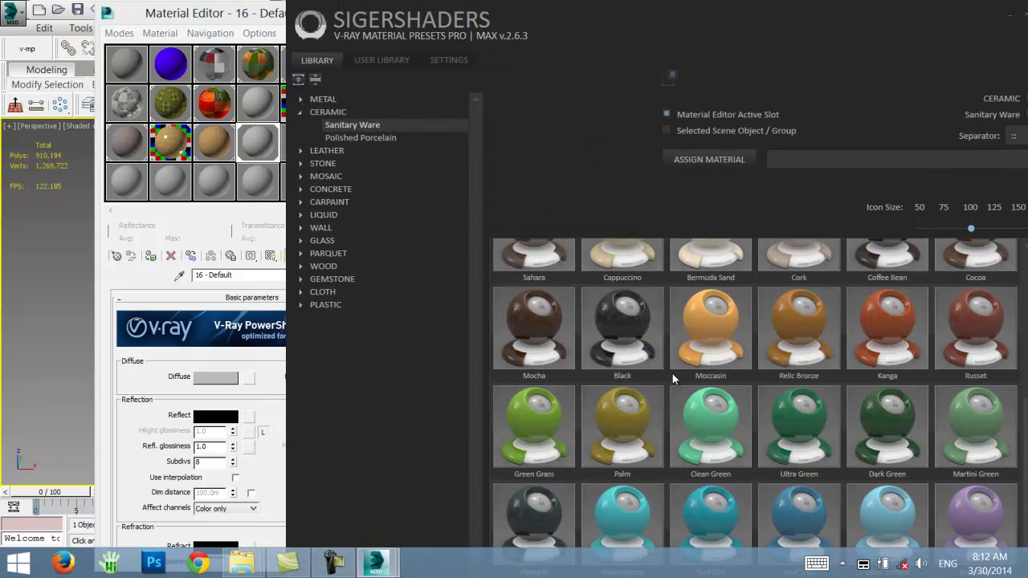
scroll(660, 388, "up", 2)
left_click(918, 283)
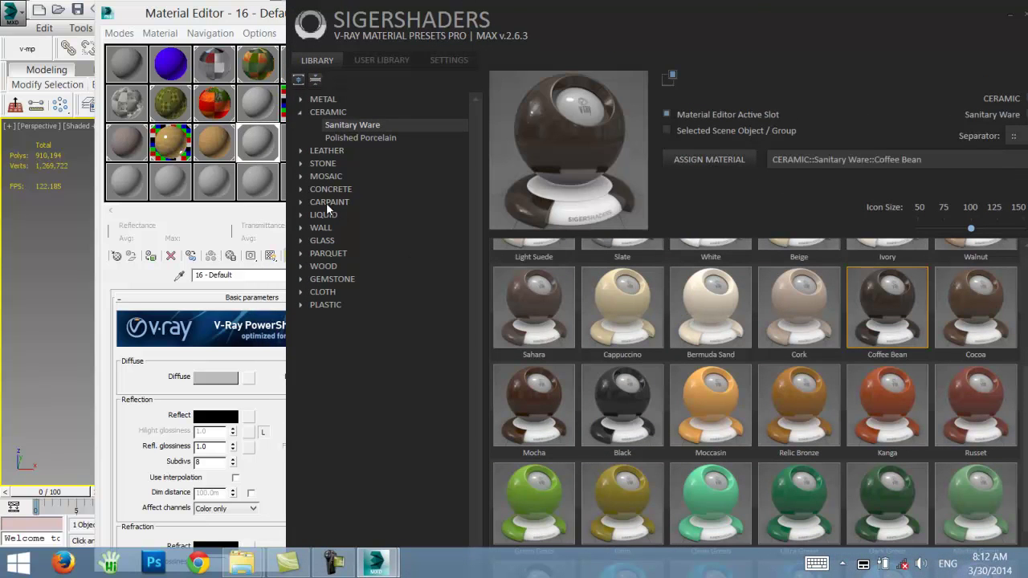
left_click(336, 139)
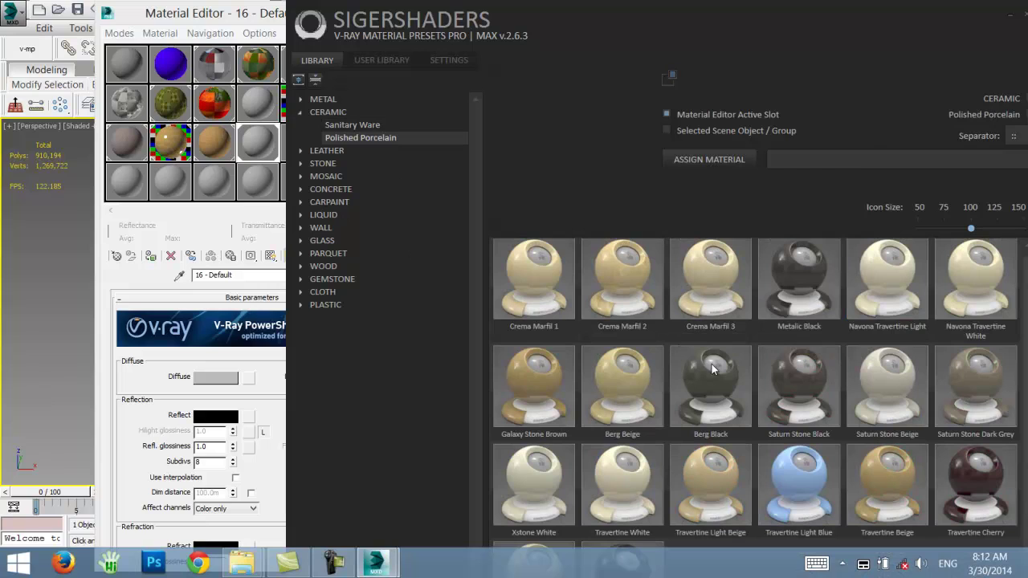
- Load the STONE > Marble Polished > Black preset into slot 16 and close the library
left_click(314, 164)
left_click(335, 178)
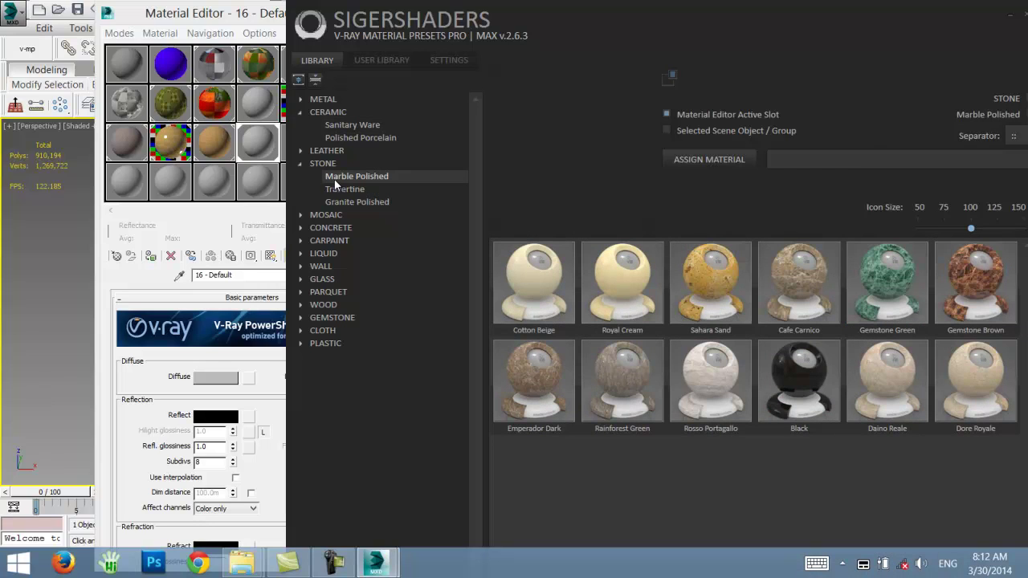
left_click(784, 372)
left_click(731, 162)
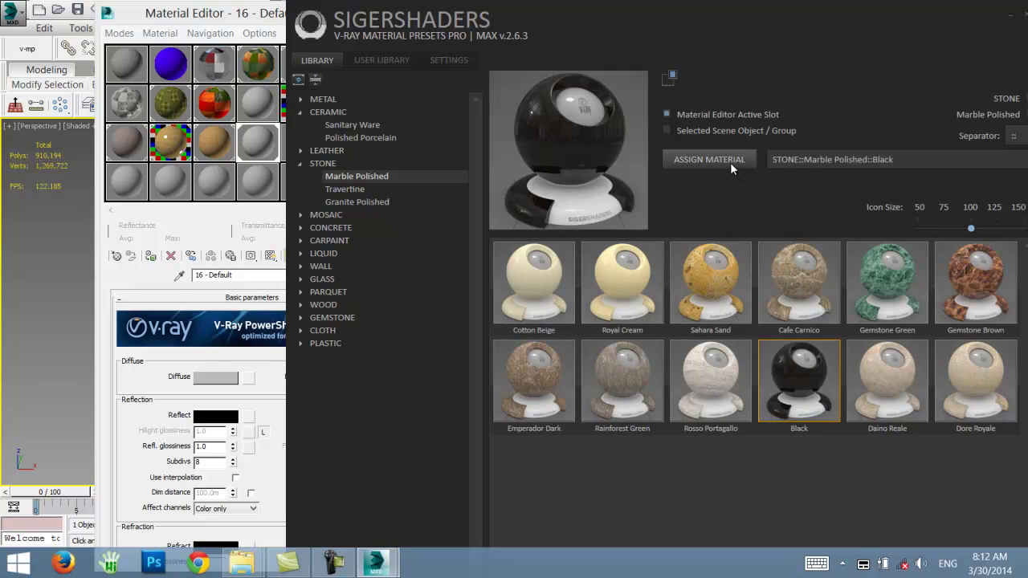
left_click(249, 149)
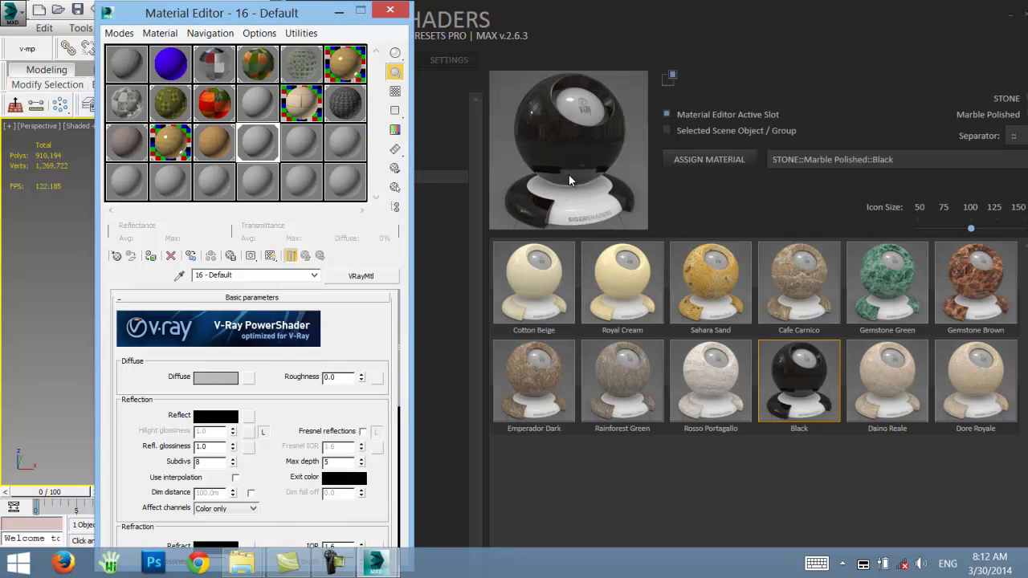
left_click(701, 159)
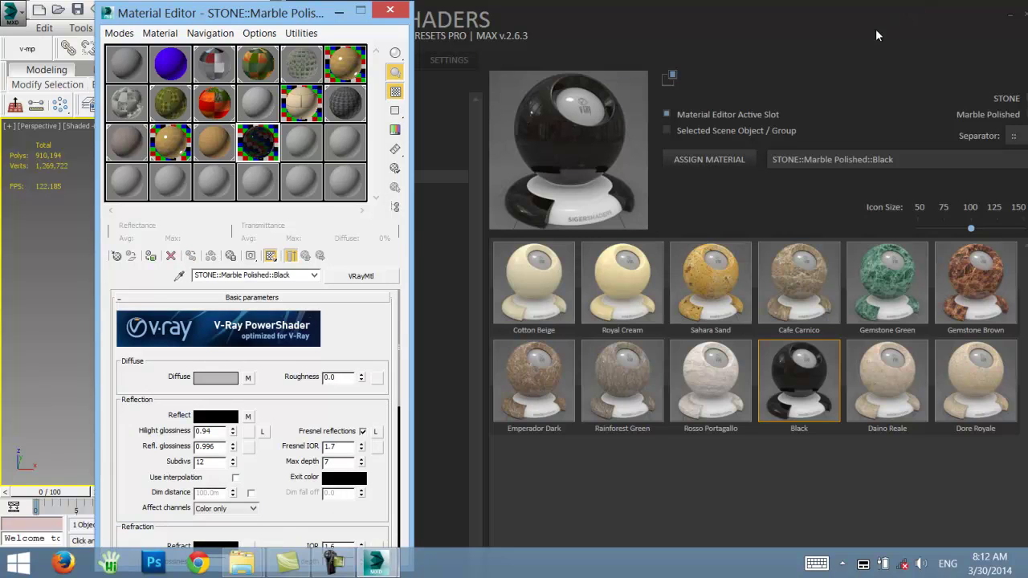
left_click_drag(877, 36, 824, 45)
left_click(845, 44)
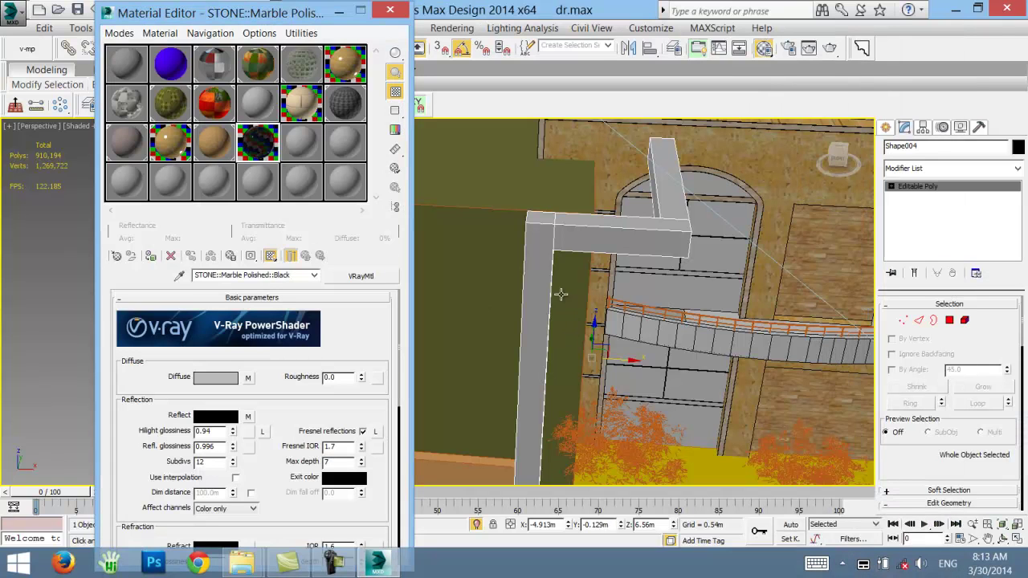
- Apply the black marble to the L-shaped beam and add a UVW Map modifier
left_click(150, 256)
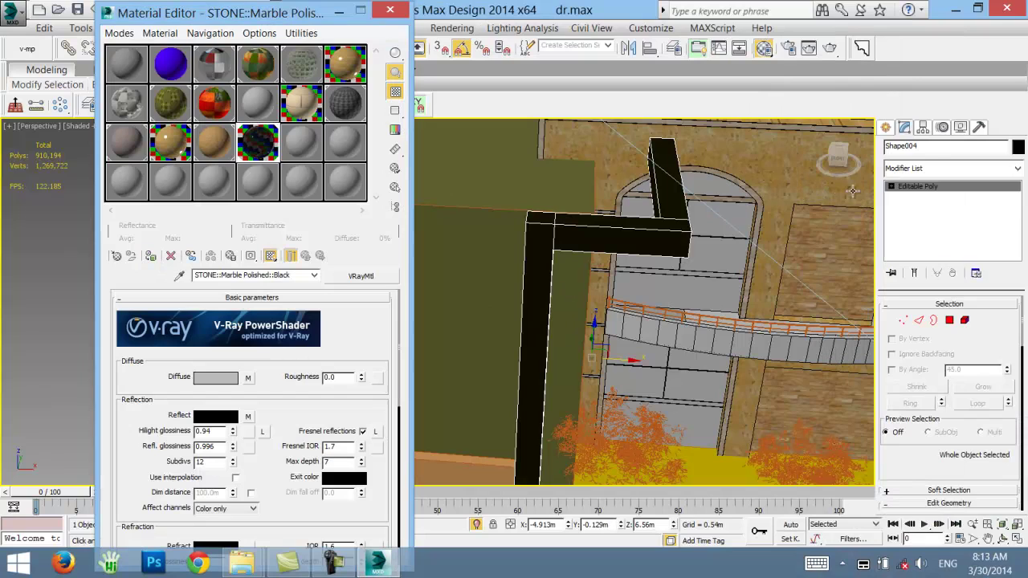
left_click(934, 168)
key("u")
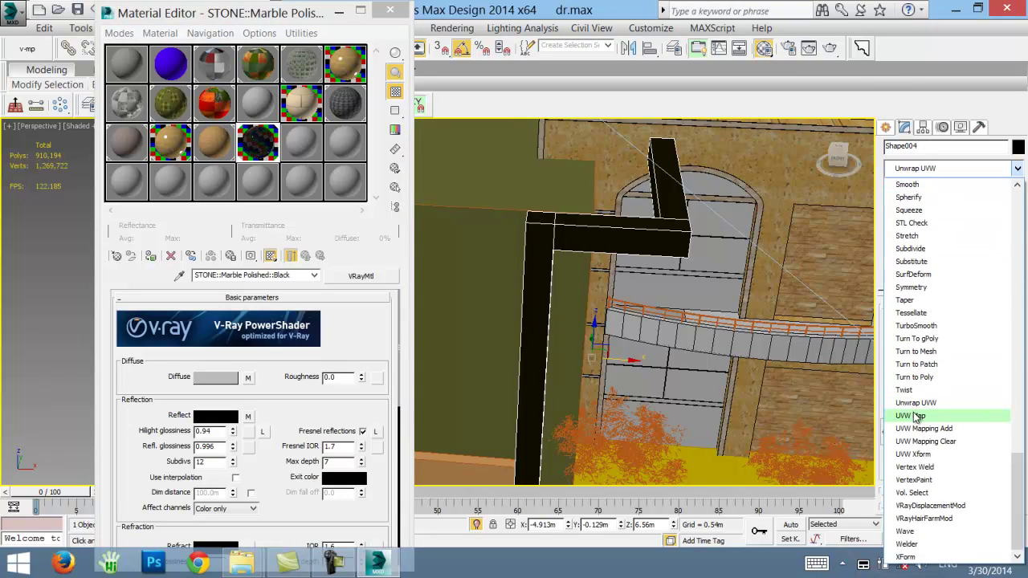
left_click(915, 416)
- Toggle Real-World Map Size off and on while orbiting to compare the beam's Box-mapped texture
left_click_drag(964, 412, 973, 315)
left_click(895, 462)
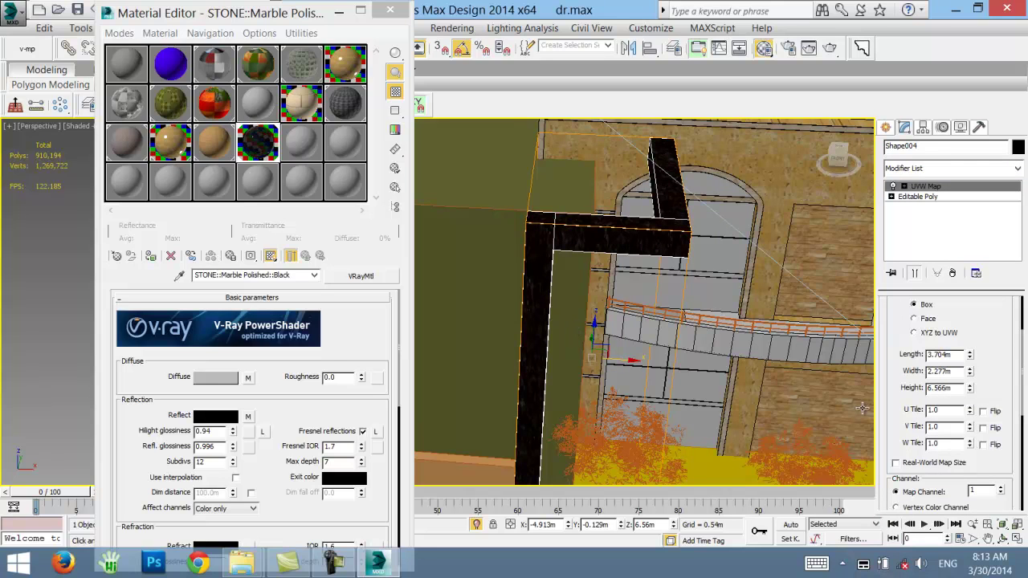
left_click(895, 463)
mouse_move(571, 293)
middle_mouse_down("alt")
mouse_move(489, 197)
mouse_move(538, 177)
middle_mouse_up("alt")
left_click(895, 462)
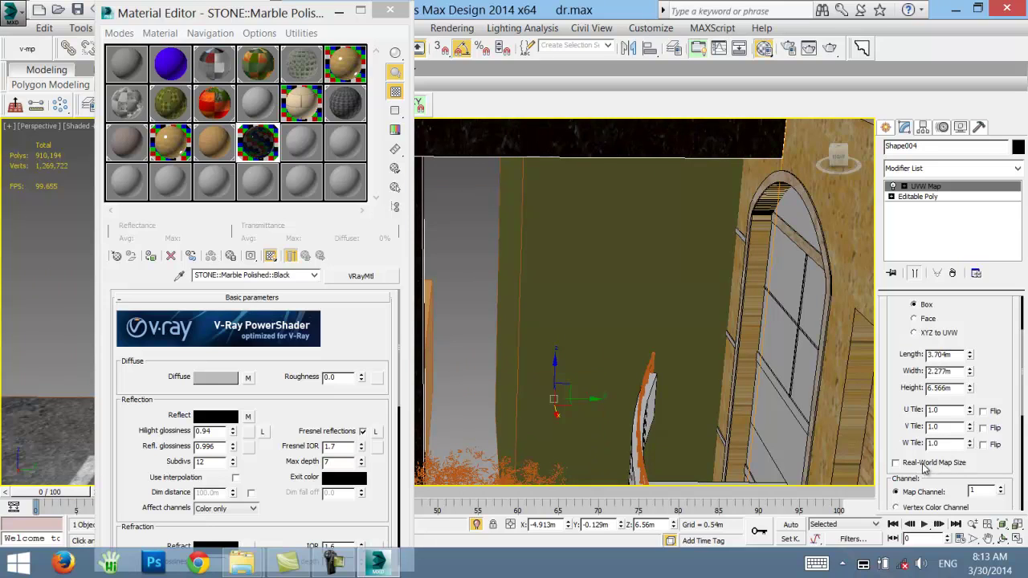
left_click(923, 466)
middle_click_drag(425, 260, 573, 348, "alt")
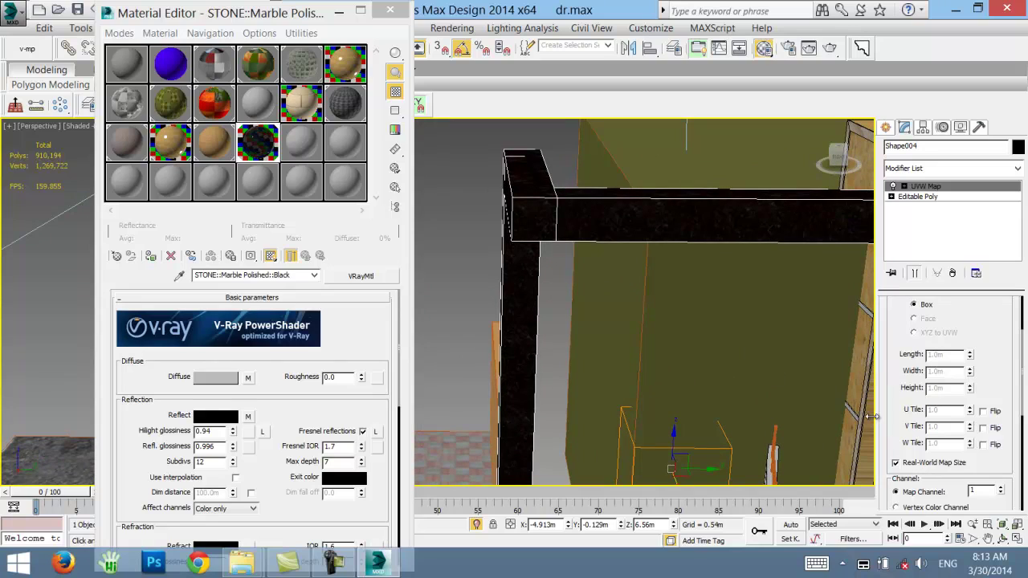
- Try a map Length of about 2.889m, then leave Real-World Map Size checked
left_click(909, 466)
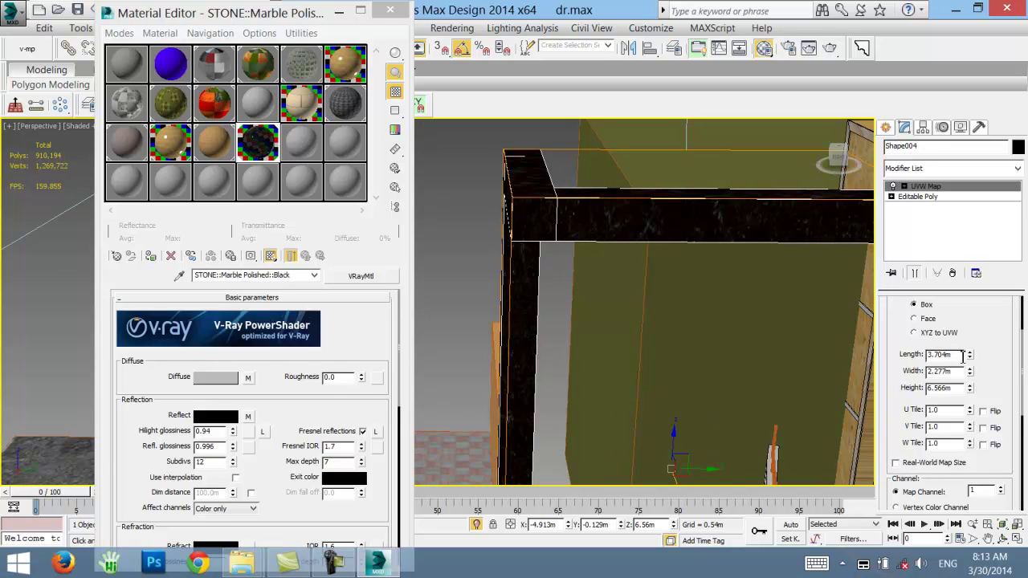
left_click_drag(970, 361, 971, 378)
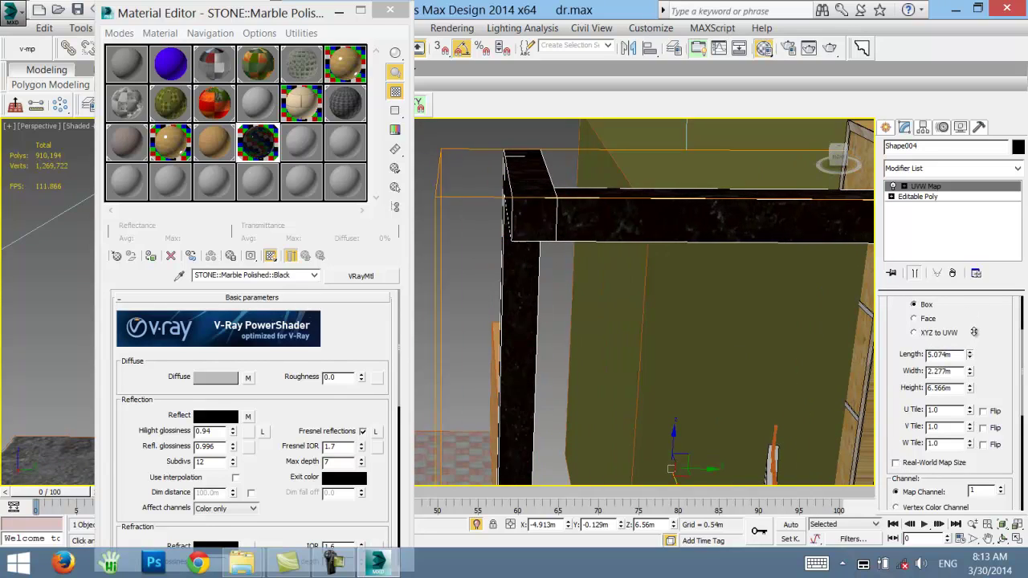
left_click(951, 466)
scroll(682, 296, "down", 3)
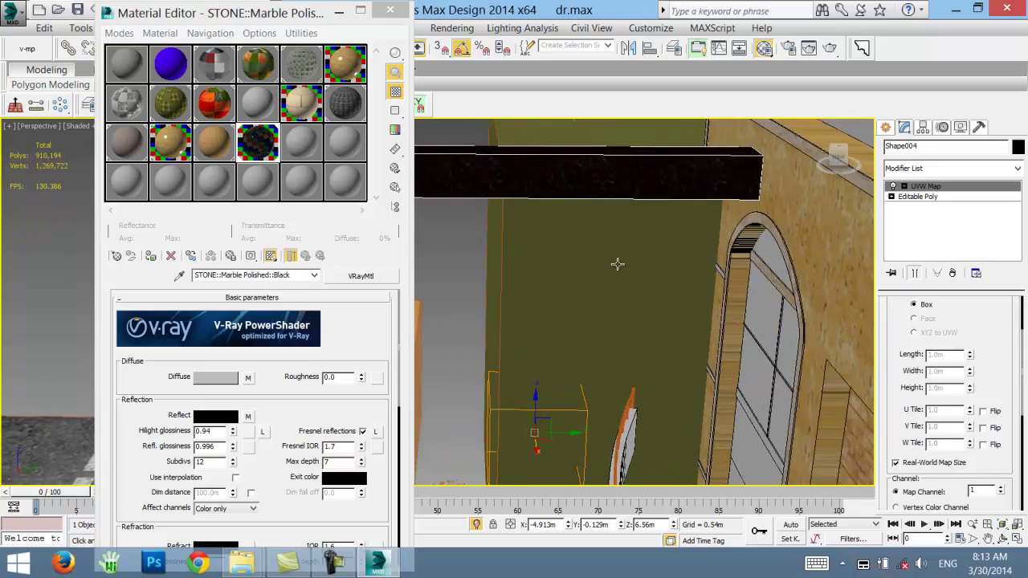
scroll(635, 289, "down", 3)
mouse_move(583, 325)
middle_mouse_down("alt")
mouse_move(538, 305)
mouse_move(673, 271)
mouse_move(689, 231)
middle_mouse_up("alt")
scroll(563, 313, "up", 2)
scroll(527, 299, "up", 2)
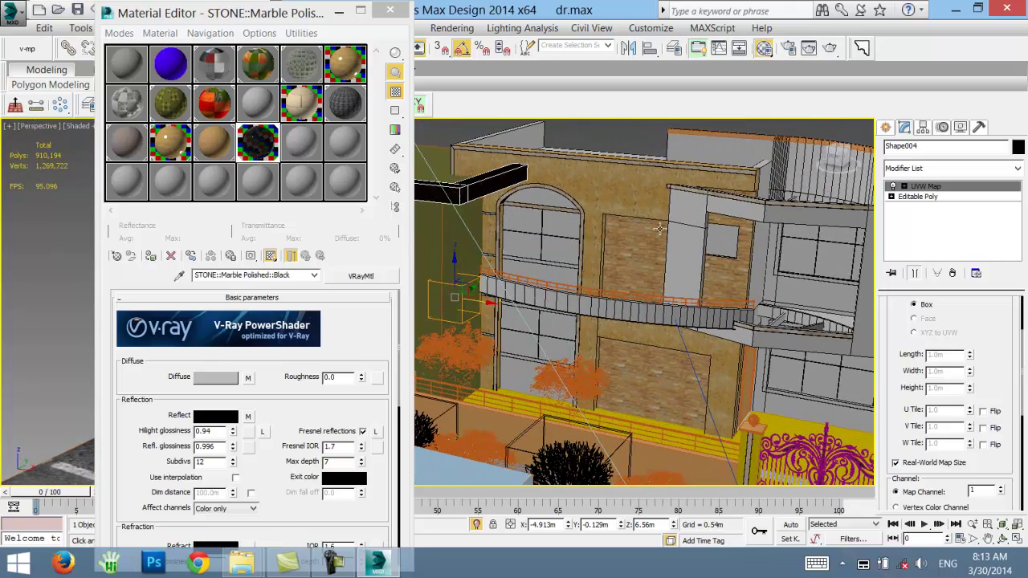
- Select the curved balcony piece through the quad menu and zoom in to frame it closely
left_click(690, 230)
right_click(689, 231)
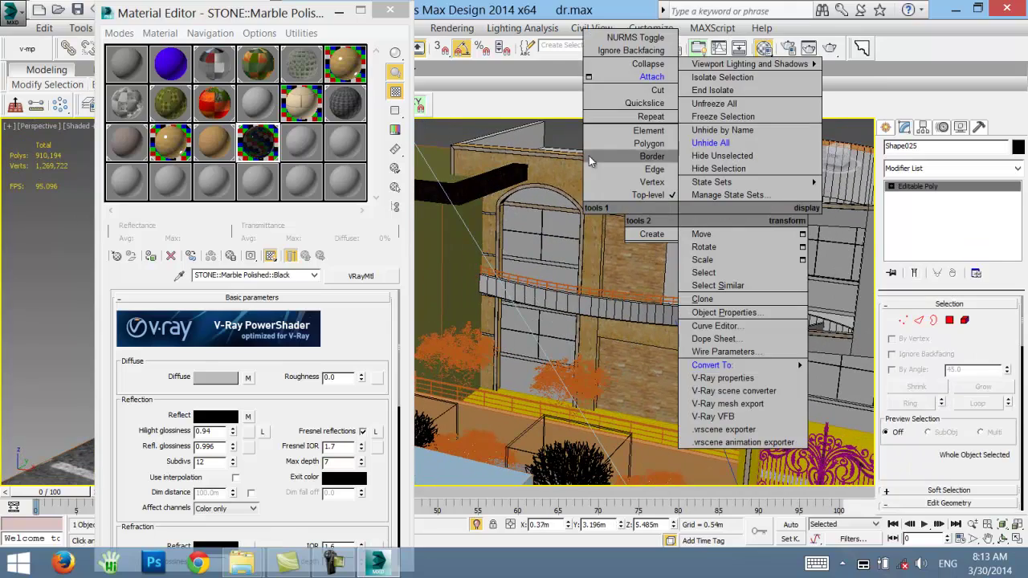
left_click(638, 80)
left_click(686, 253)
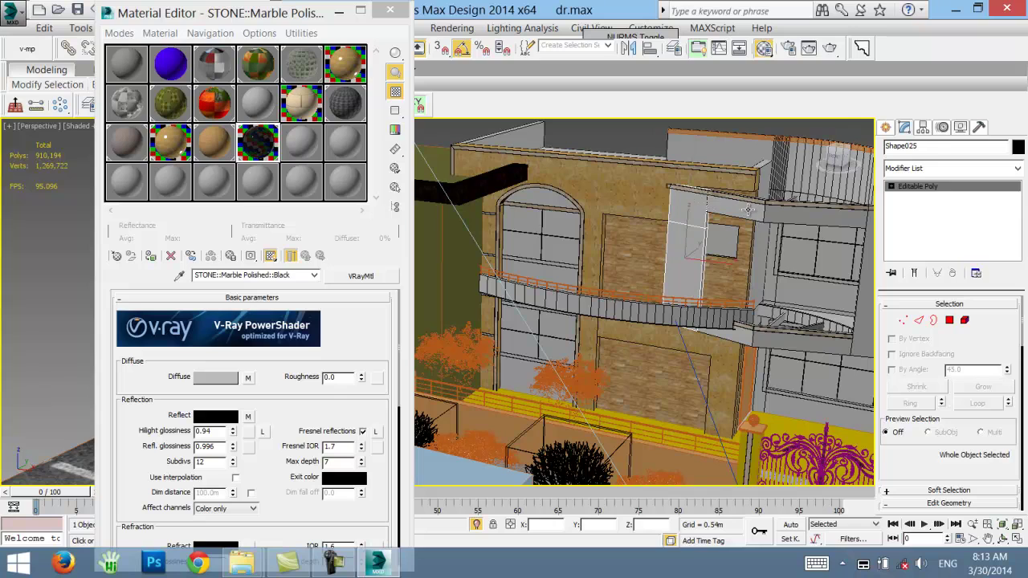
key("z")
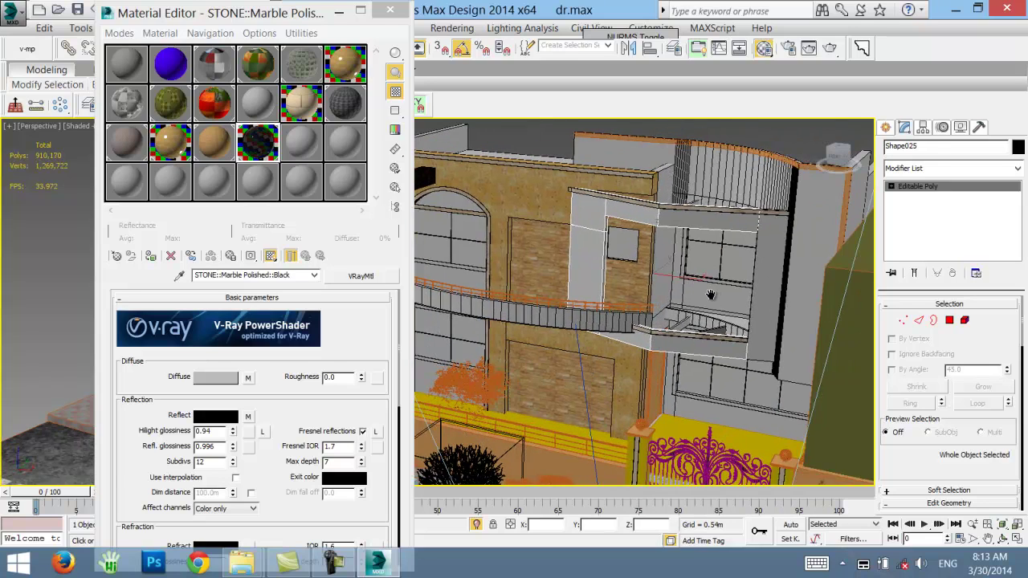
middle_click_drag(710, 295, 704, 291)
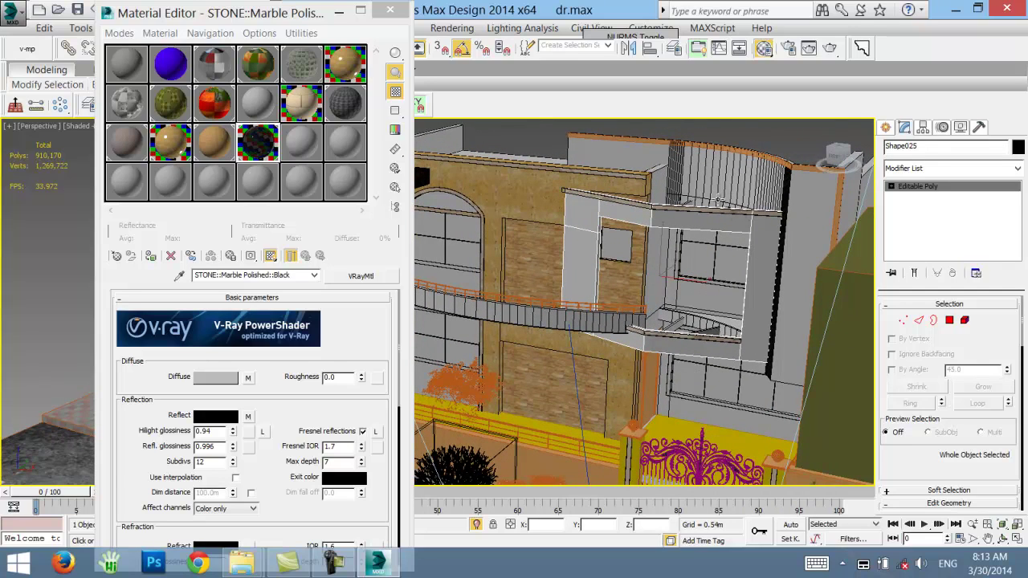
mouse_move(642, 192)
middle_mouse_down("alt")
mouse_move(699, 222)
mouse_move(514, 185)
middle_mouse_up("alt")
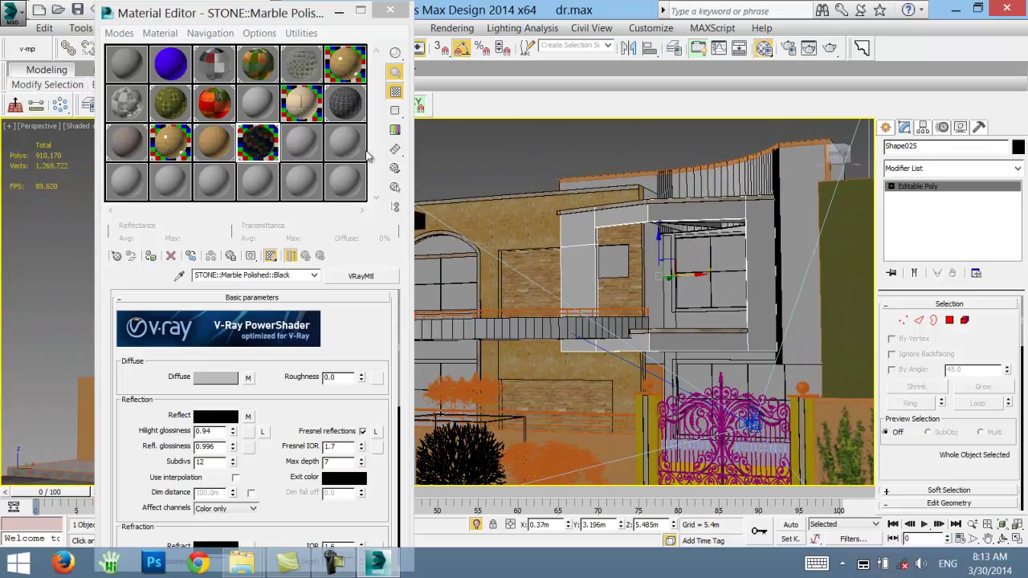
- Turn the next empty material slot into a VRayMtl
left_click(287, 145)
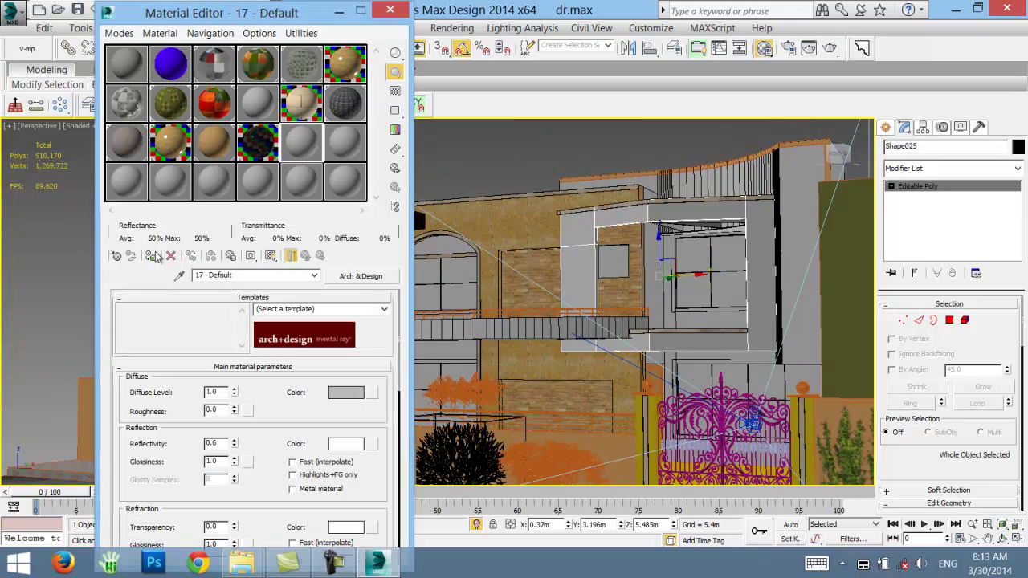
left_click(361, 276)
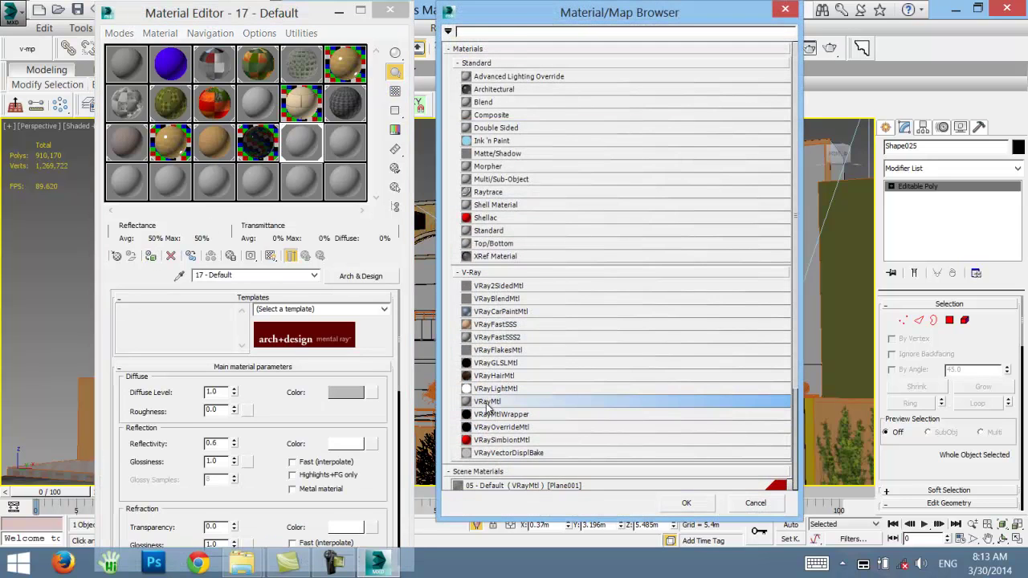
double_click(488, 402)
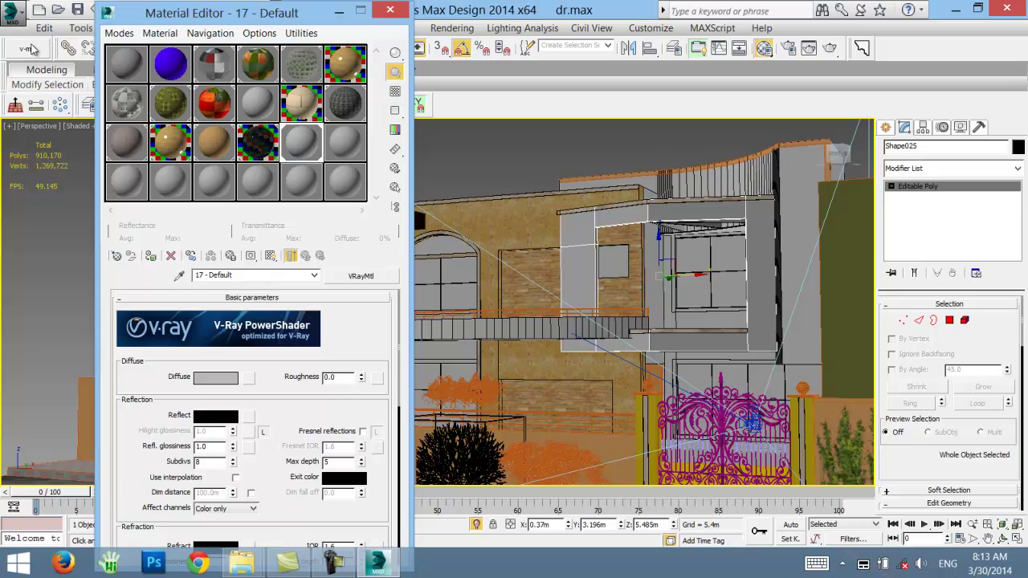
- Load the SigerShaders STONE > Marble Polished > Gemstone Green preset into that slot
left_click(58, 49)
left_click(630, 49)
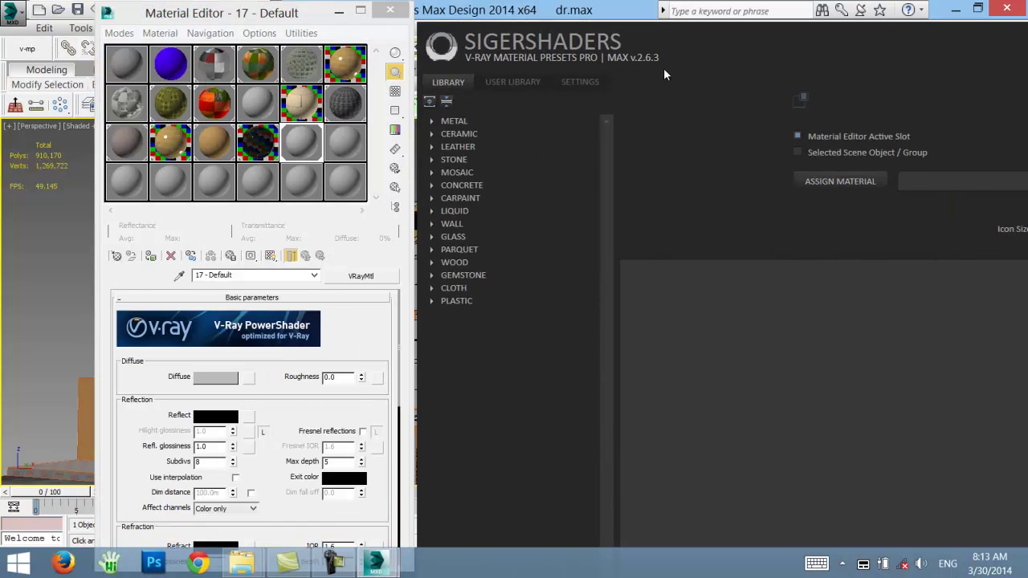
left_click(430, 159)
left_click(476, 172)
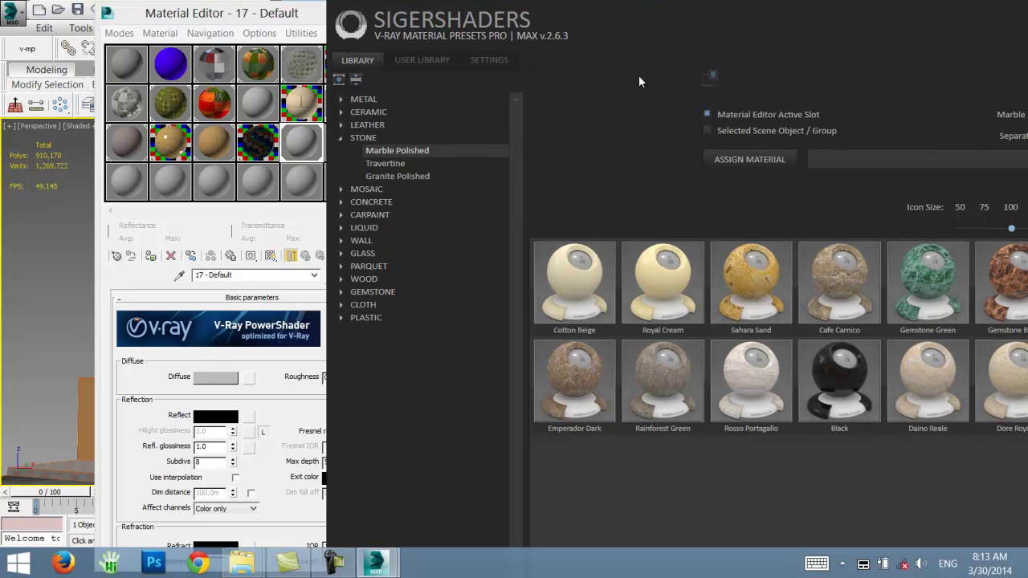
left_click(905, 290)
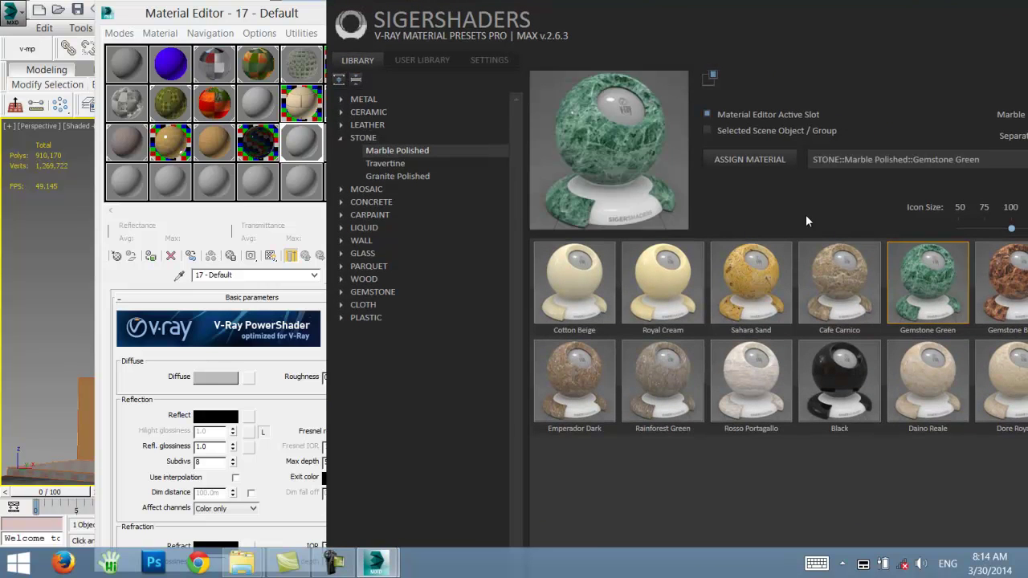
left_click(748, 157)
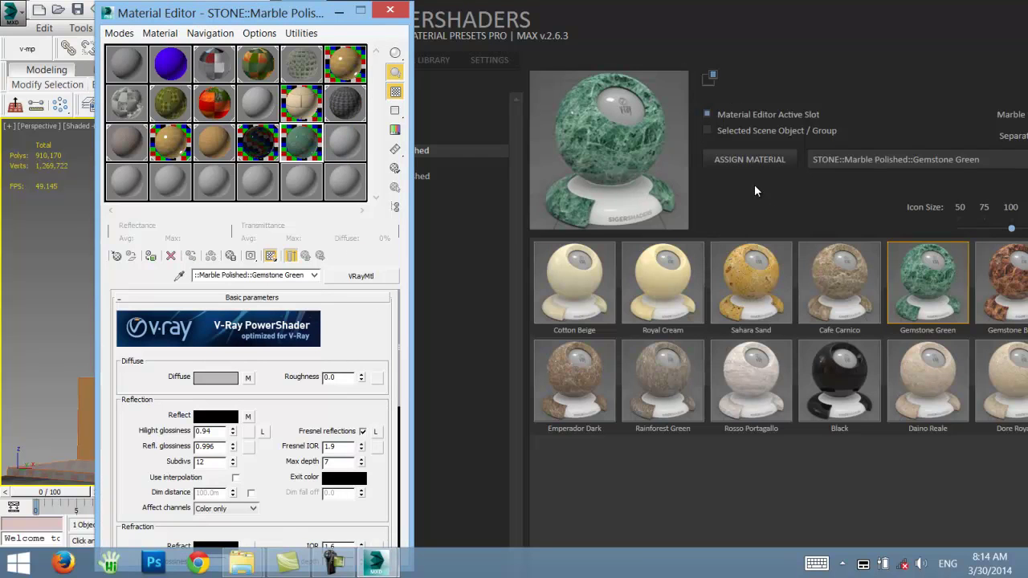
left_click_drag(775, 36, 392, 36)
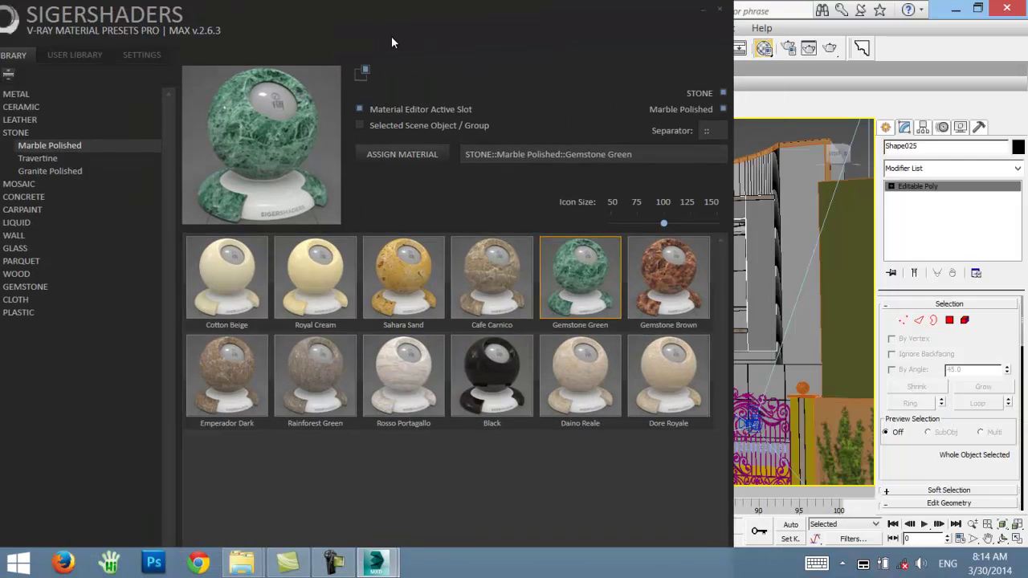
left_click(697, 15)
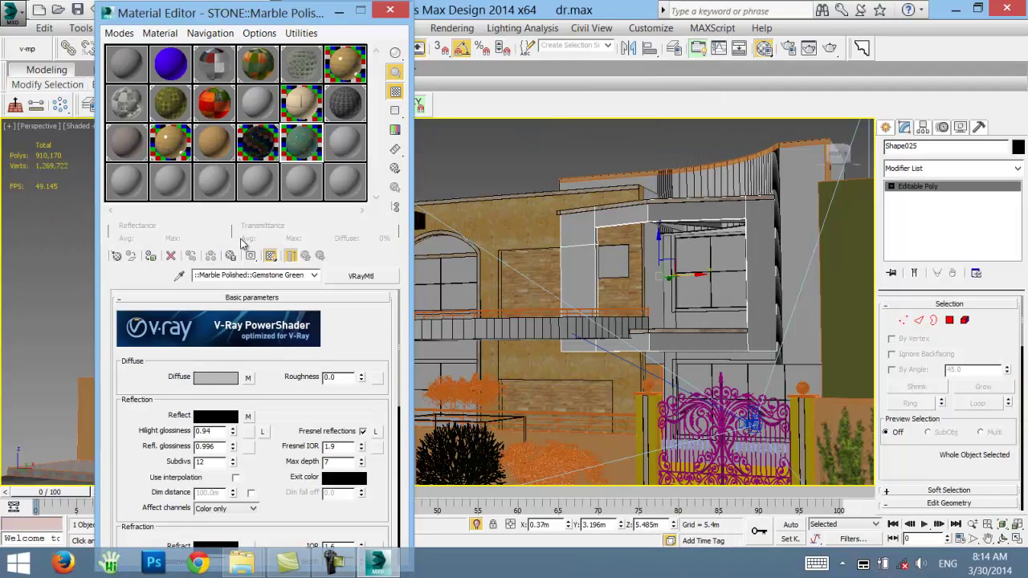
- Apply Gemstone Green marble to the wall panel and add a Box UVW Map modifier
left_click(150, 255)
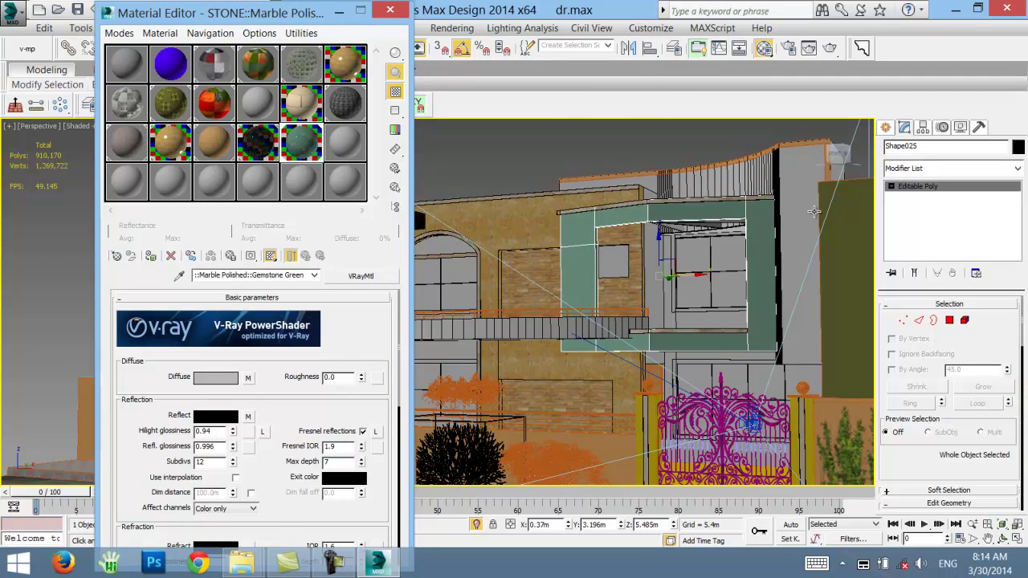
left_click(896, 169)
key("u")
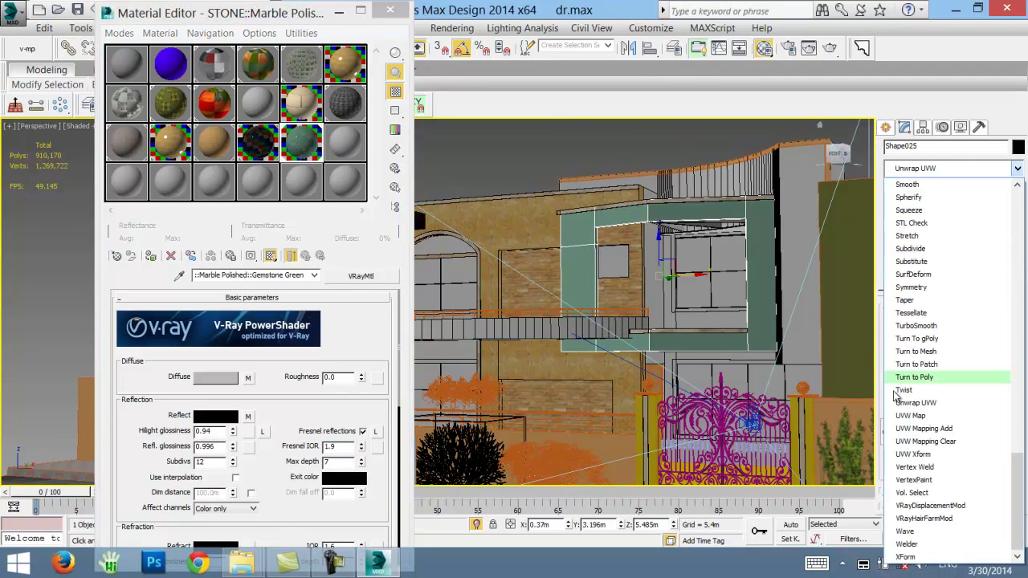
left_click(901, 416)
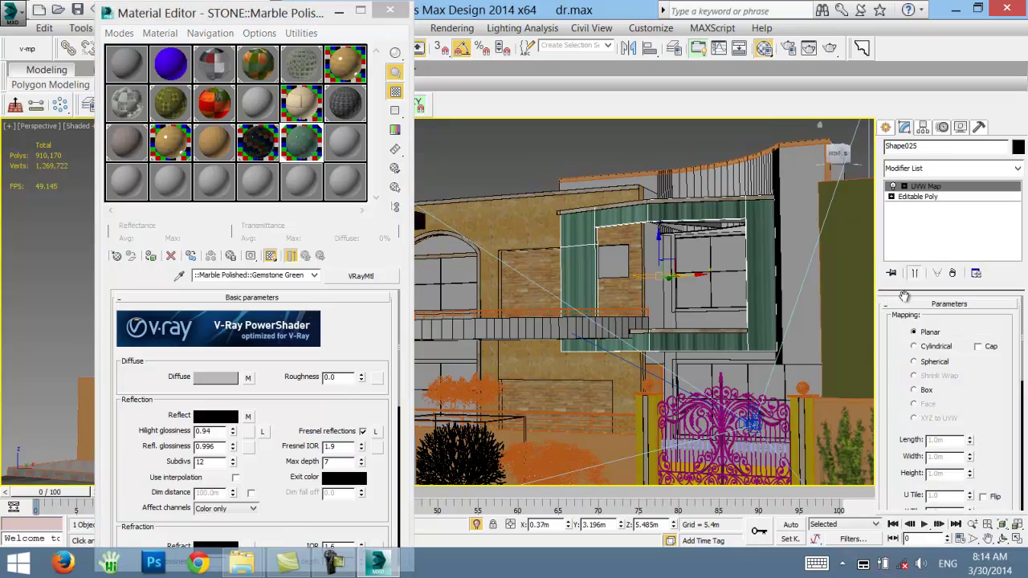
left_click(924, 391)
scroll(960, 396, "down", 5)
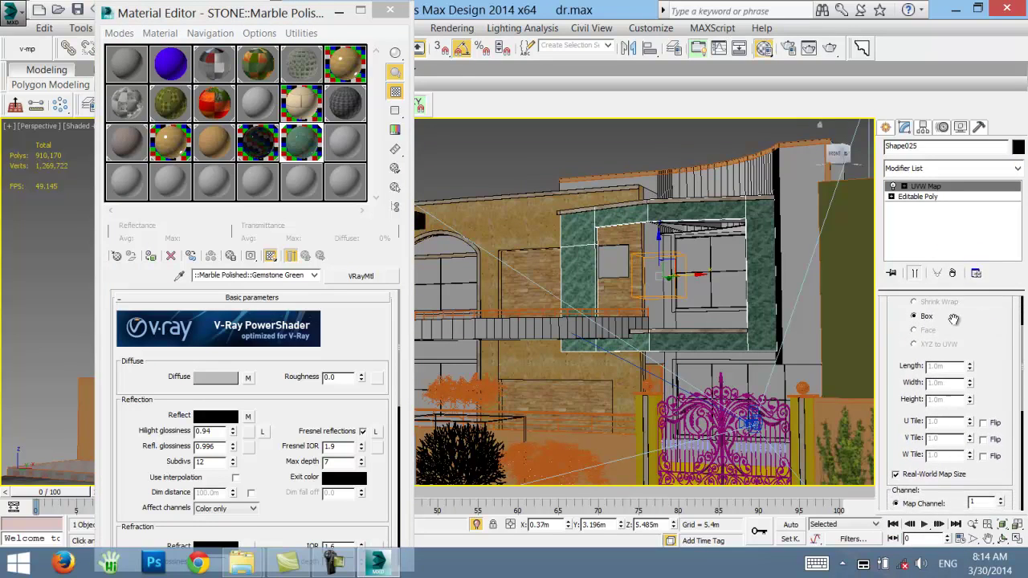
- Copy the panel's UVW Map modifier and paste it onto the upper railing Shape011
left_click(745, 184)
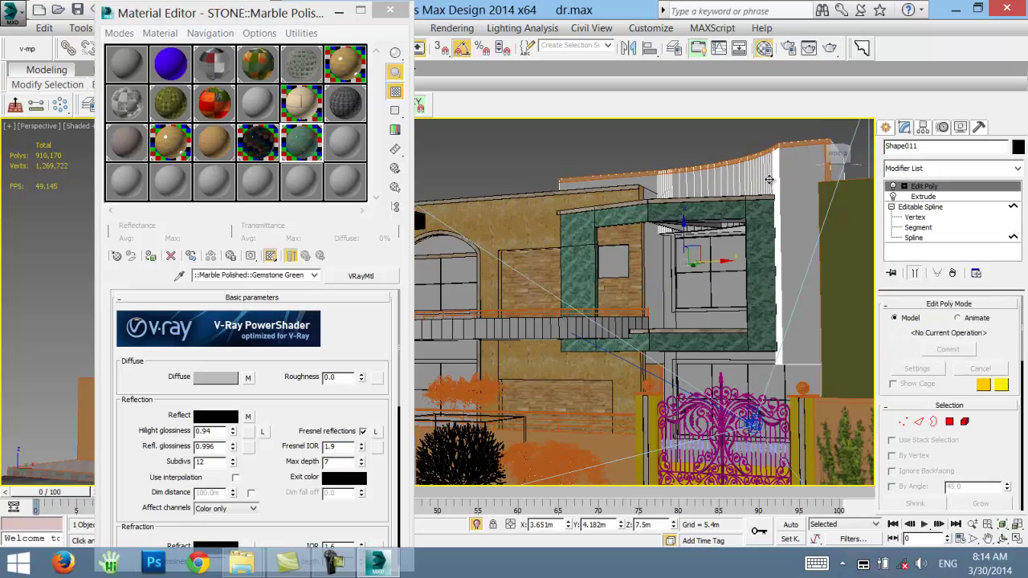
left_click(690, 241)
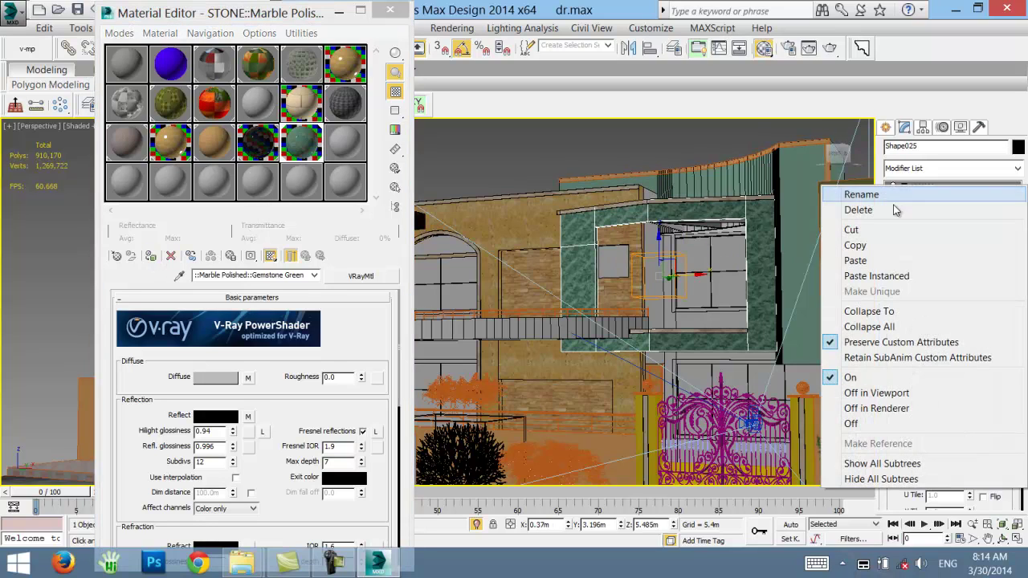
right_click(929, 186)
left_click(856, 245)
left_click(835, 206)
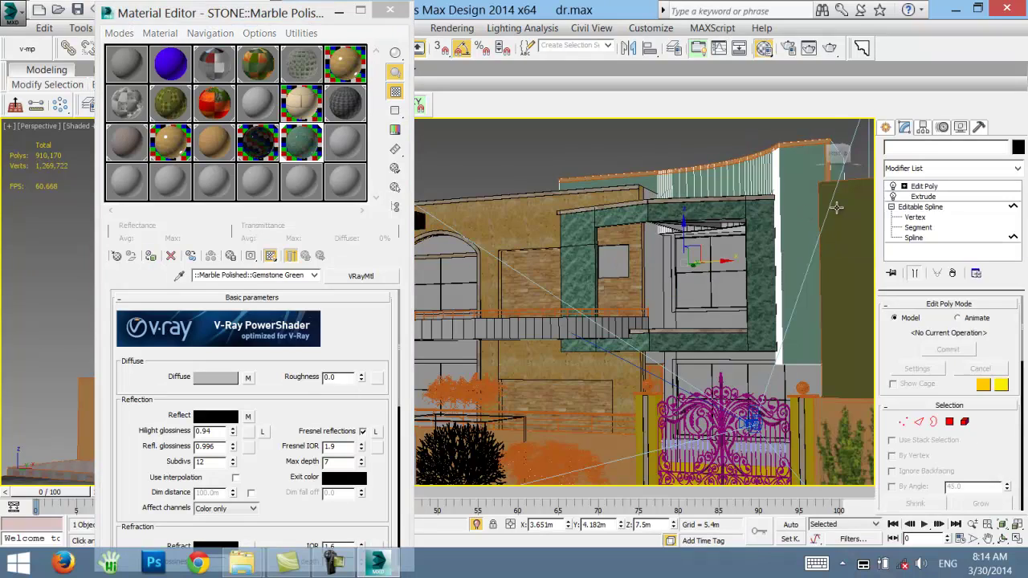
right_click(924, 186)
left_click(858, 260)
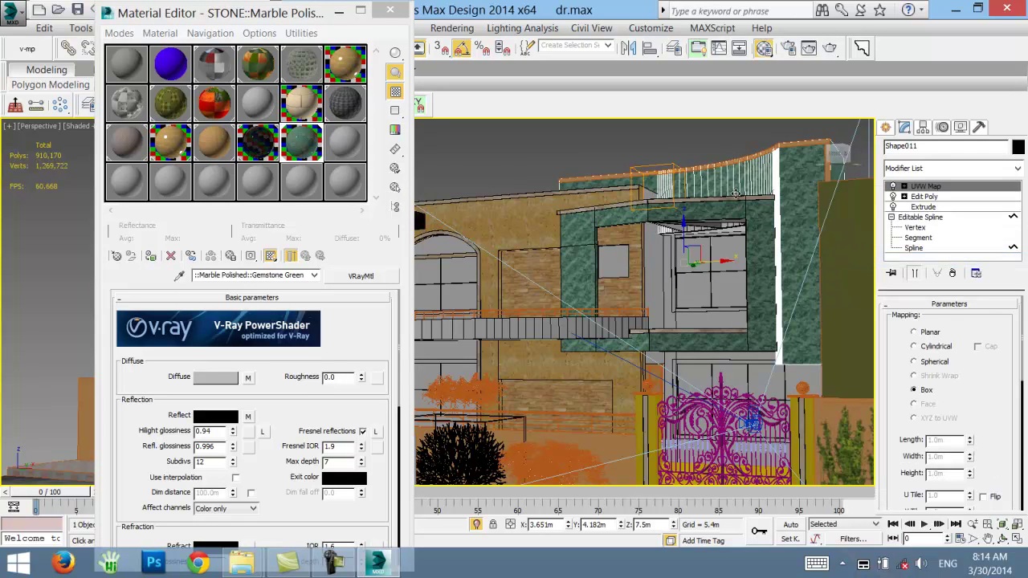
left_click(751, 167)
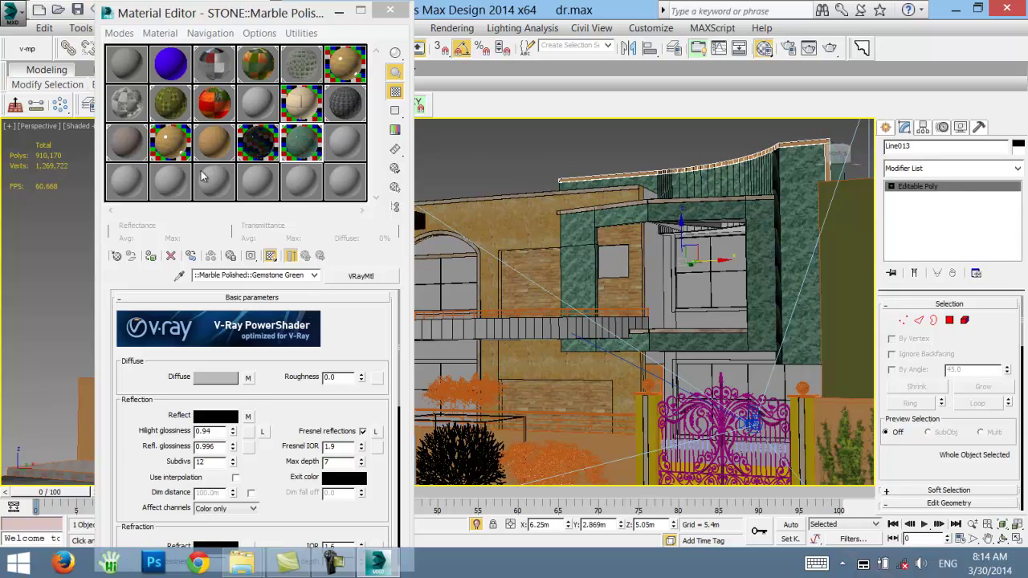
- Assign Sahara Sand marble to the Line013 wall, replacing the same-named material
left_click(170, 145)
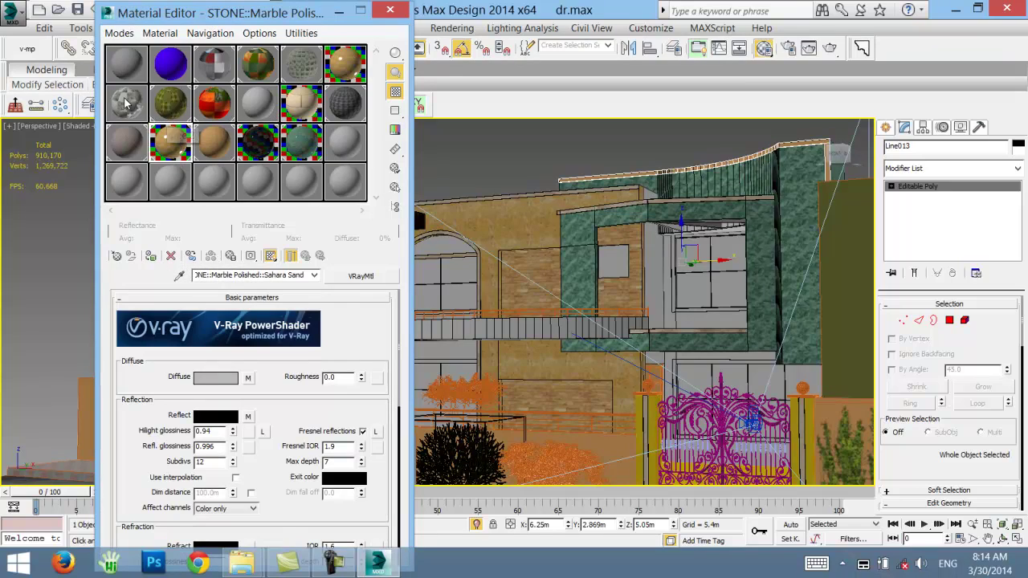
left_click(151, 255)
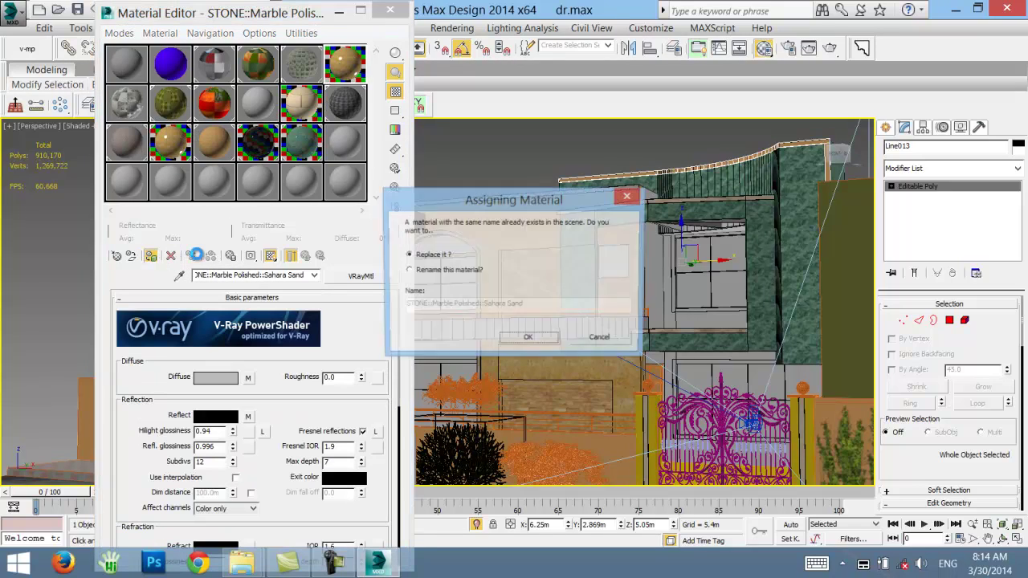
left_click(528, 341)
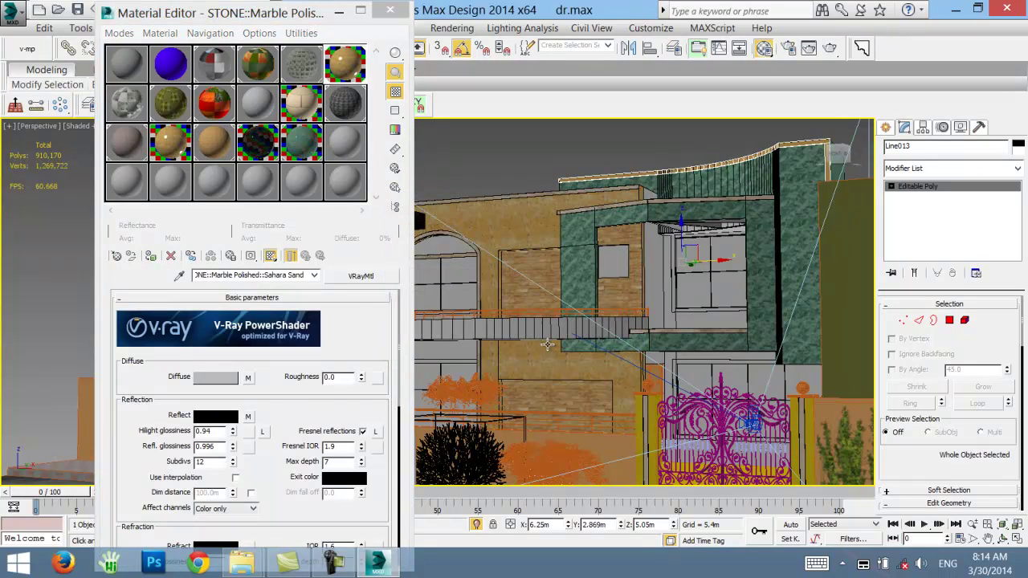
scroll(608, 183, "up", 5)
scroll(635, 257, "up", 5)
scroll(662, 322, "up", 5)
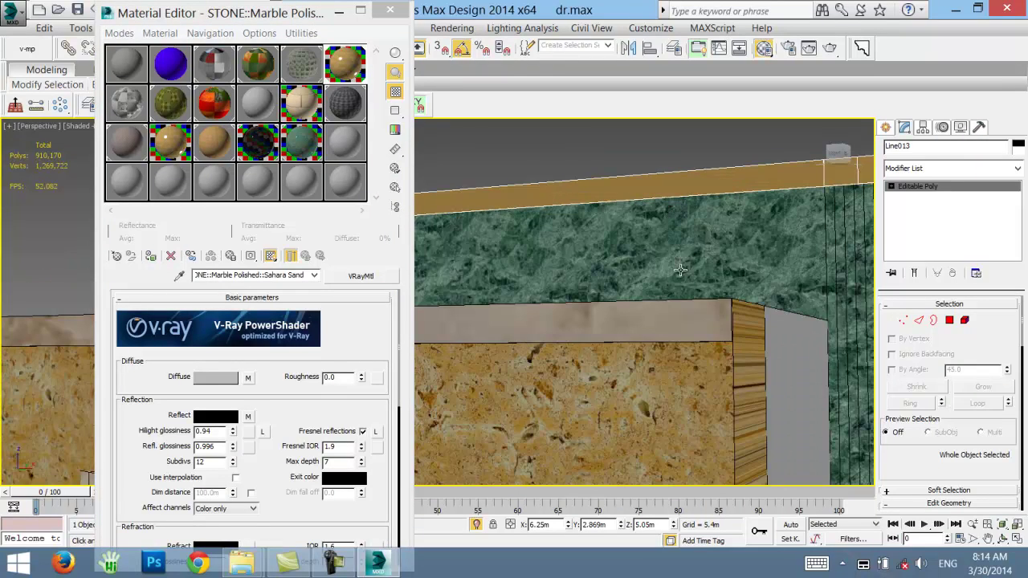
- Copy Group004's Box UVW Map modifier and paste it onto Line013
left_click(662, 322)
right_click(930, 185)
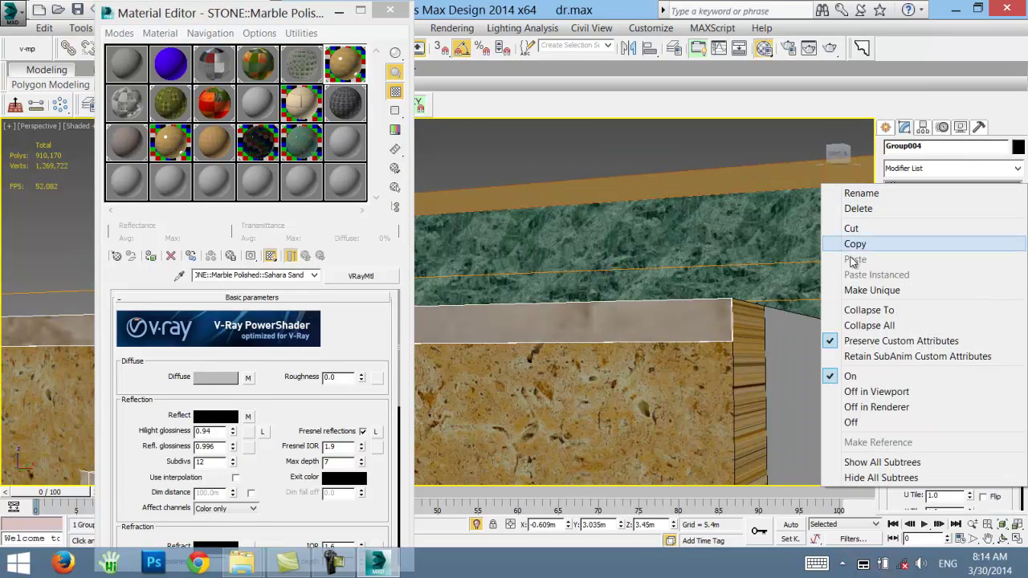
left_click(854, 246)
left_click(844, 321)
right_click(924, 189)
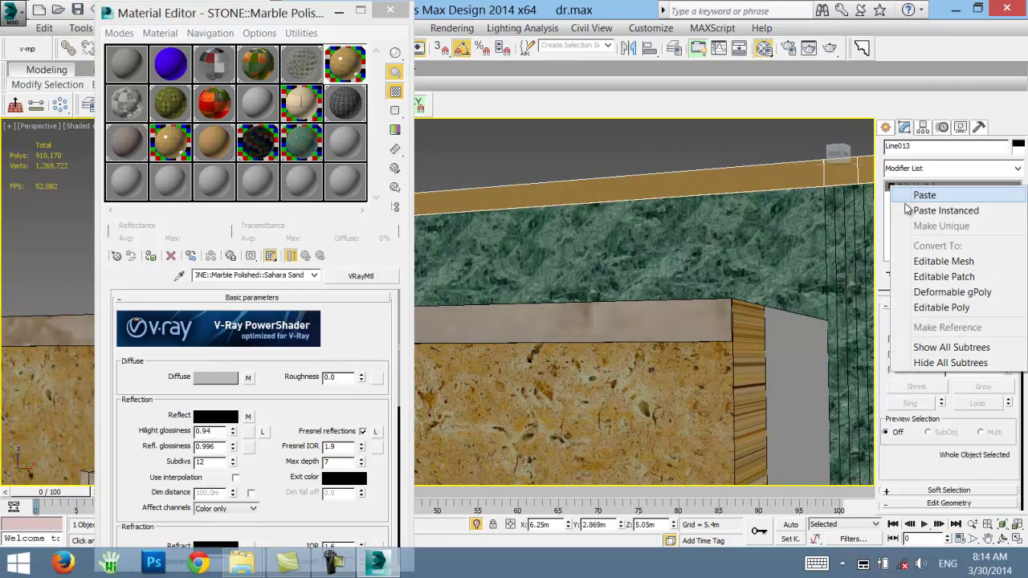
left_click(924, 196)
scroll(680, 190, "down", 3)
scroll(680, 190, "down", 3)
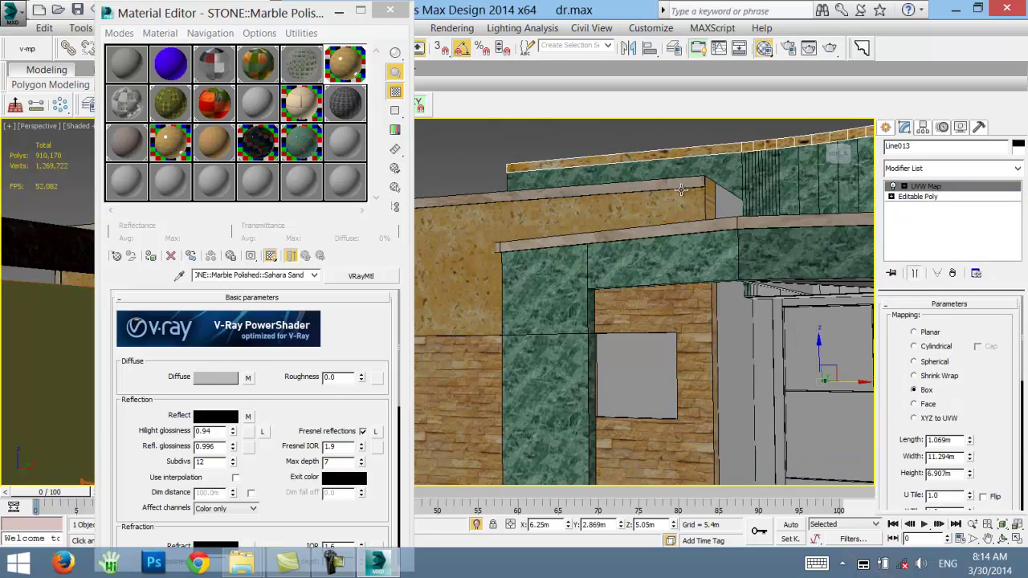
- Browse the 05 - Default, Sahara Sand and 11 - Default slots, ending on the Metal VRayMtl
left_click(348, 80)
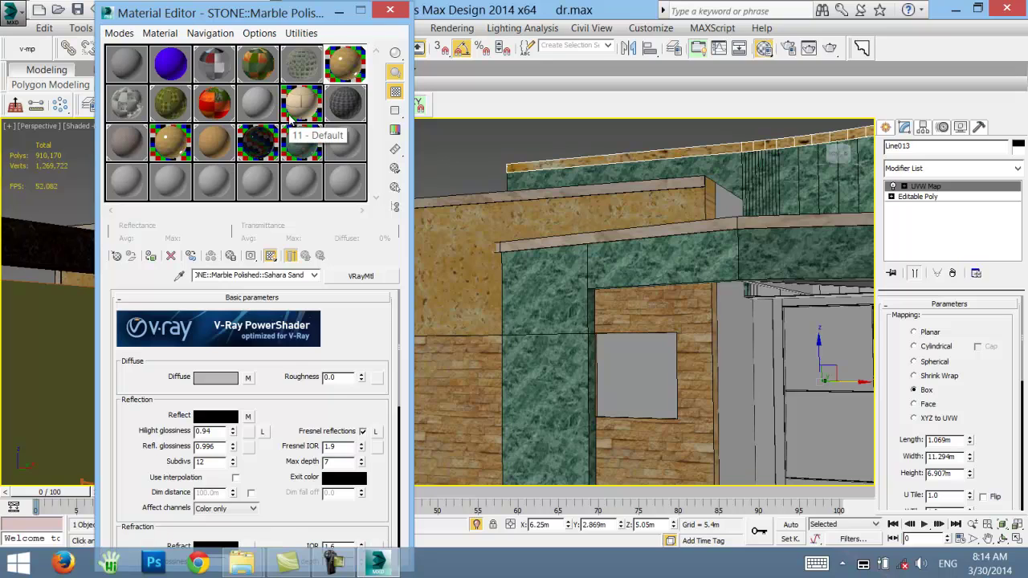
left_click(299, 69)
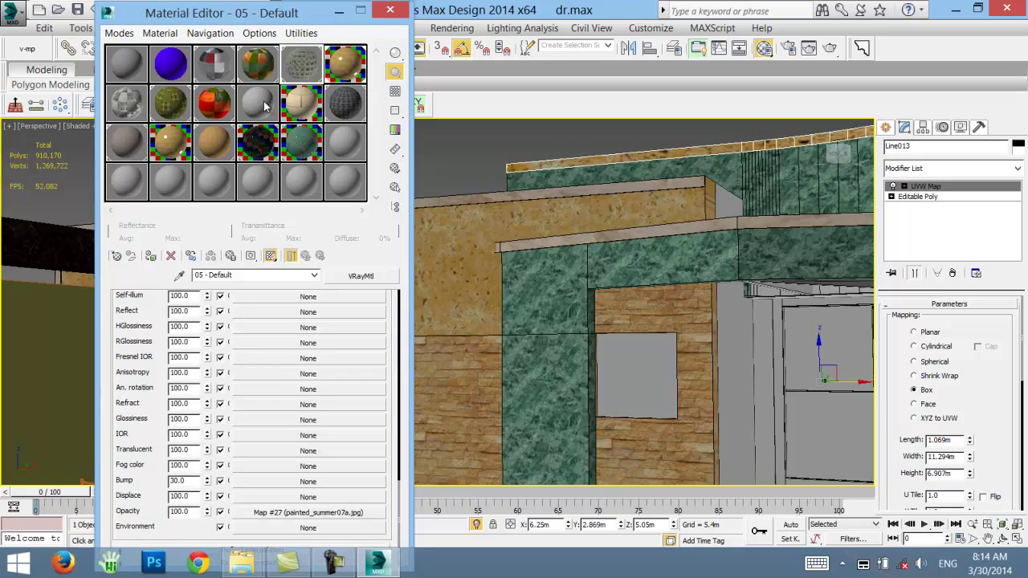
left_click(287, 107)
left_click(287, 107)
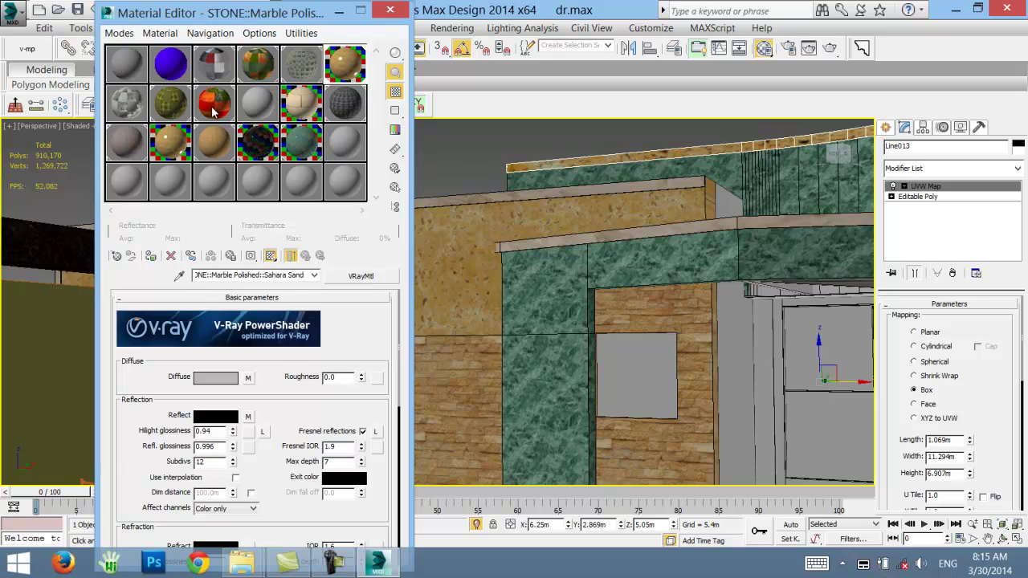
left_click(494, 198)
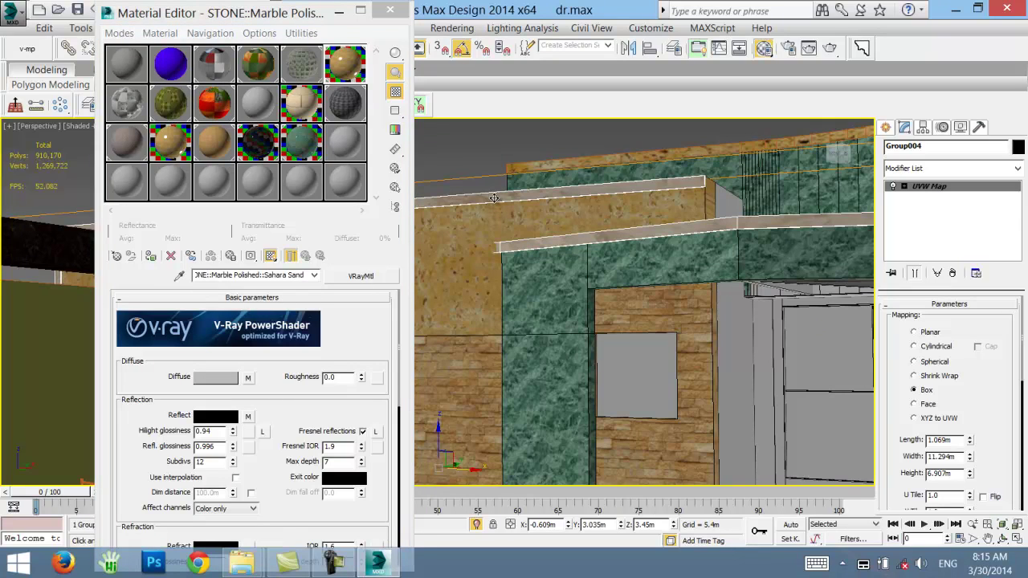
left_click(247, 143)
left_click(256, 109)
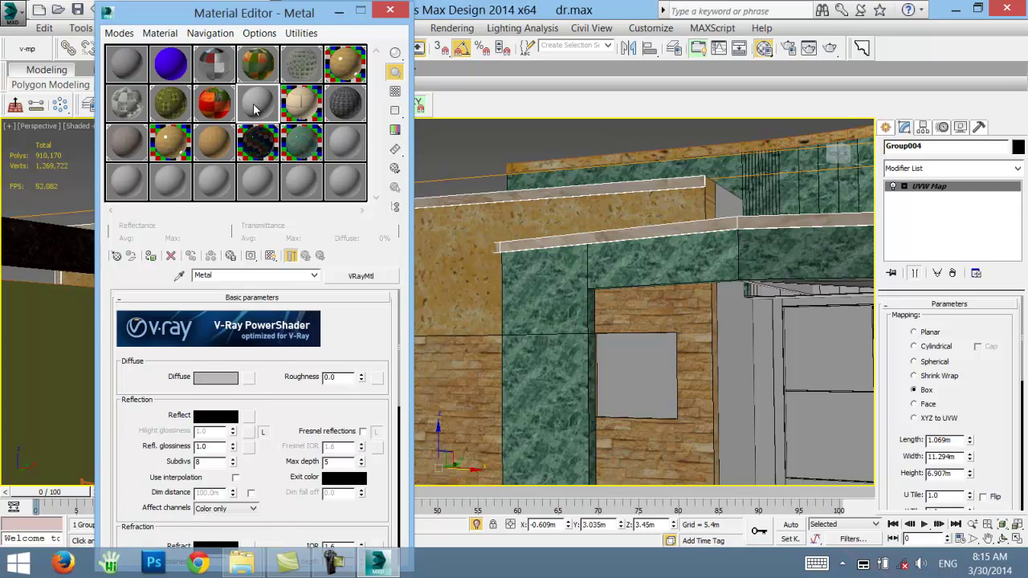
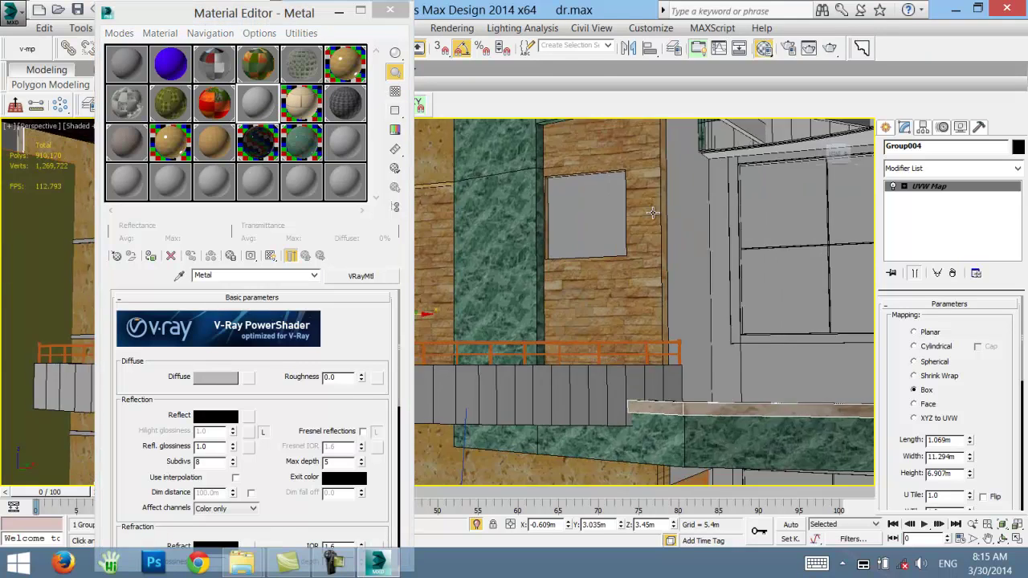
- Select the gate and the orange balcony railing and isolate them
scroll(708, 287, "down", 5)
left_click(622, 314)
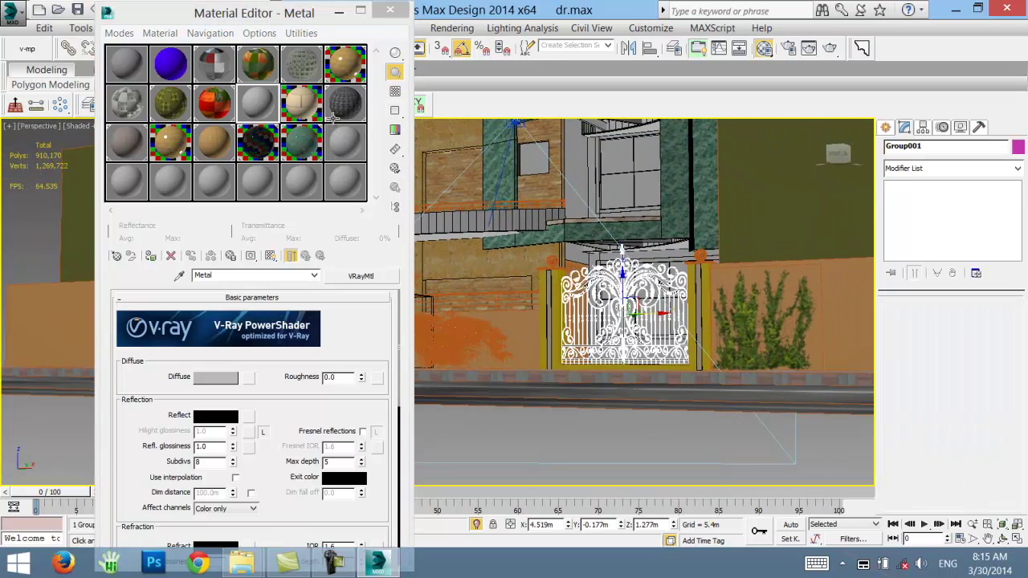
middle_click_drag(574, 238, 635, 288, "alt")
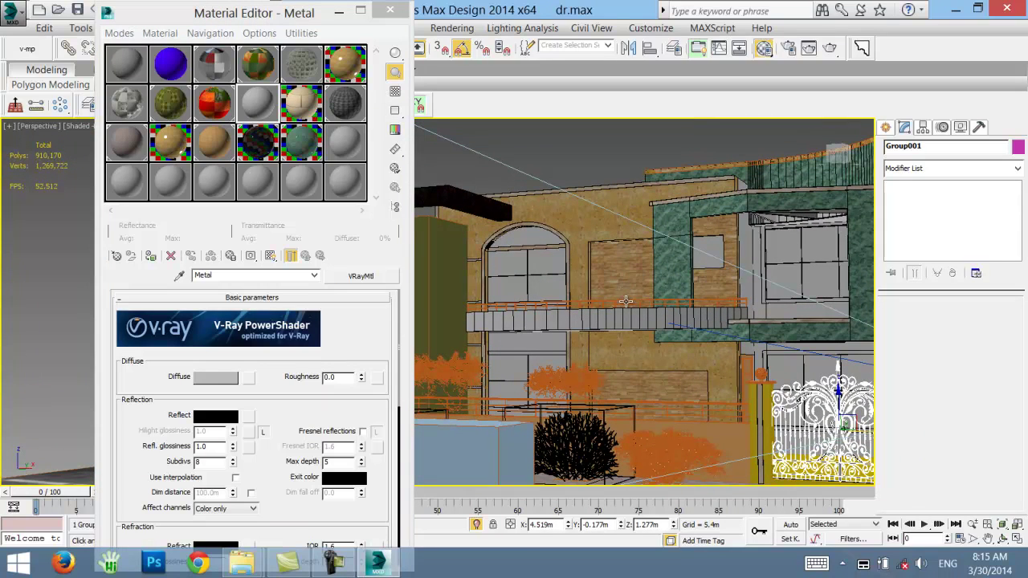
left_click(626, 301, "ctrl")
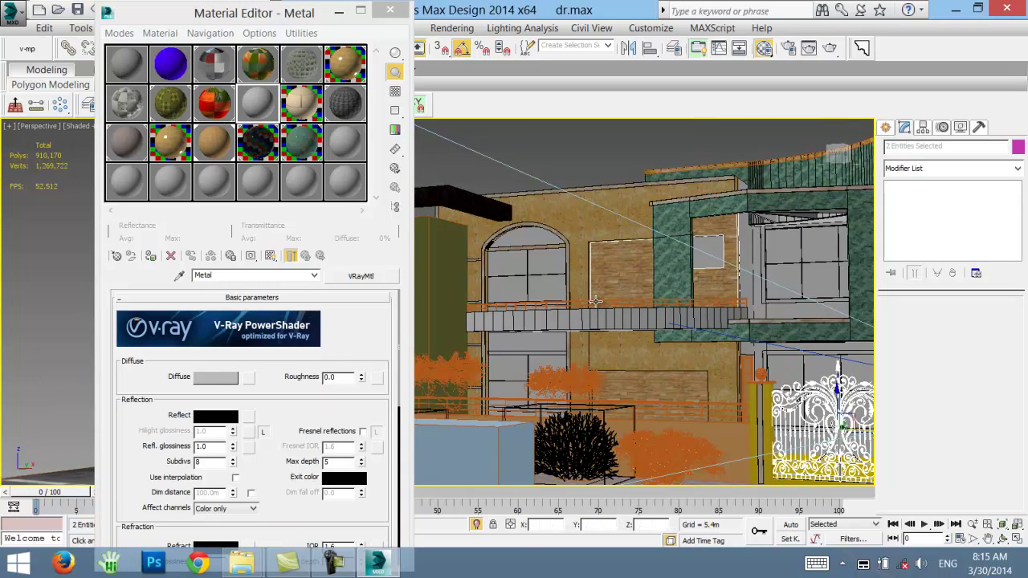
left_click(598, 301, "alt")
left_click(581, 301, "ctrl")
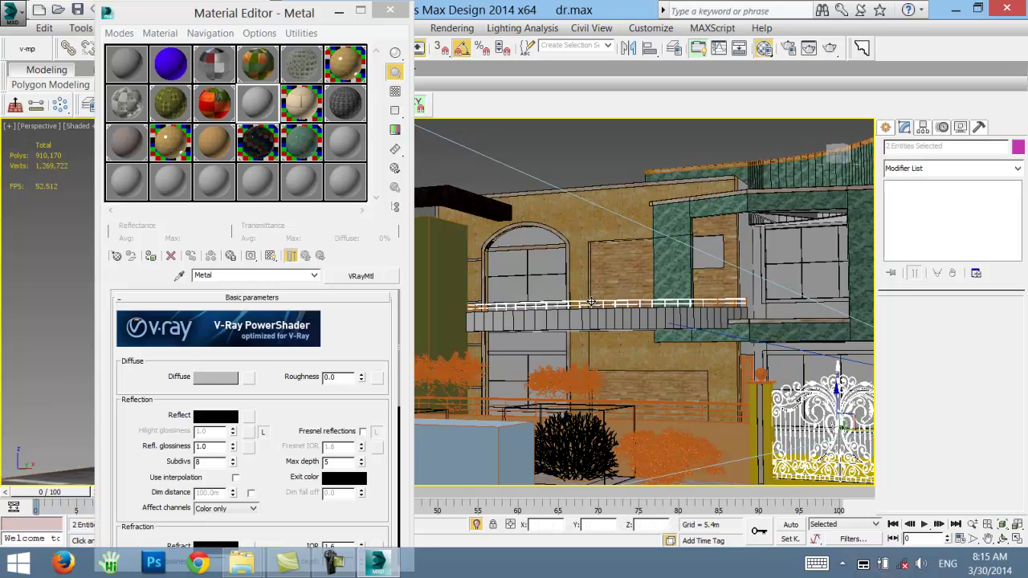
key("alt+q")
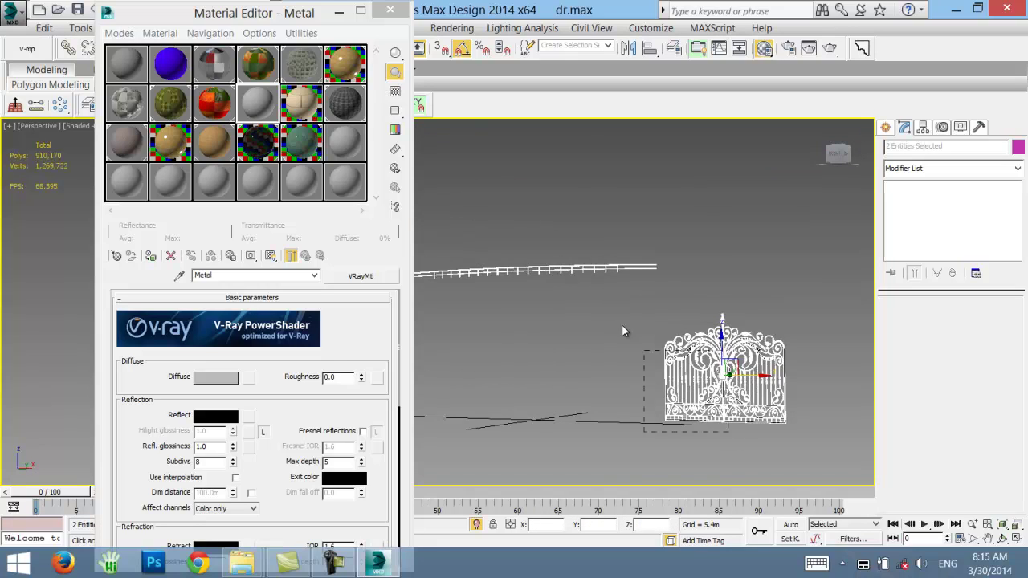
- Ungroup the gate group, including its nested group
left_click_drag(240, 14, 438, 18)
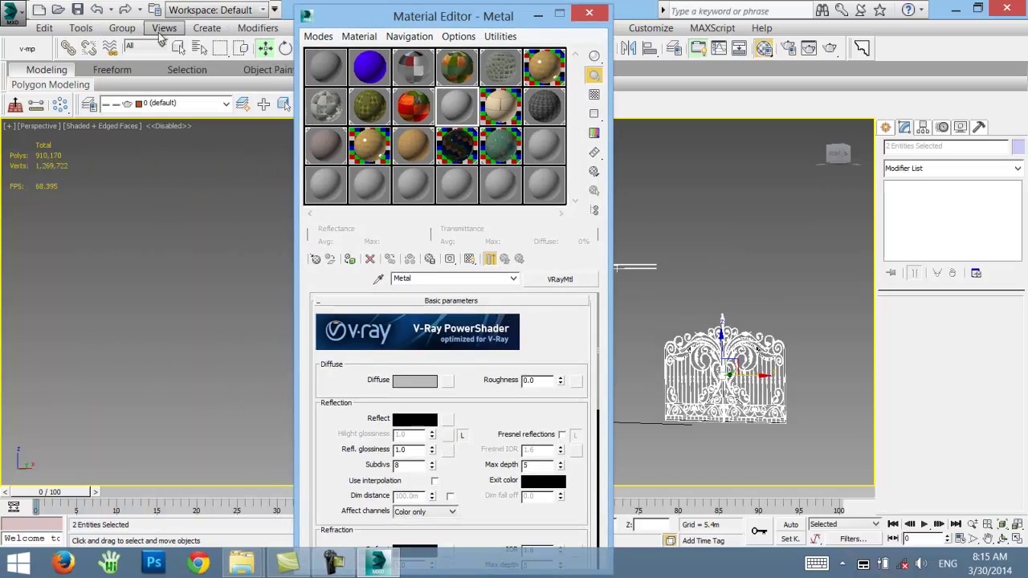
left_click(123, 28)
left_click(133, 64)
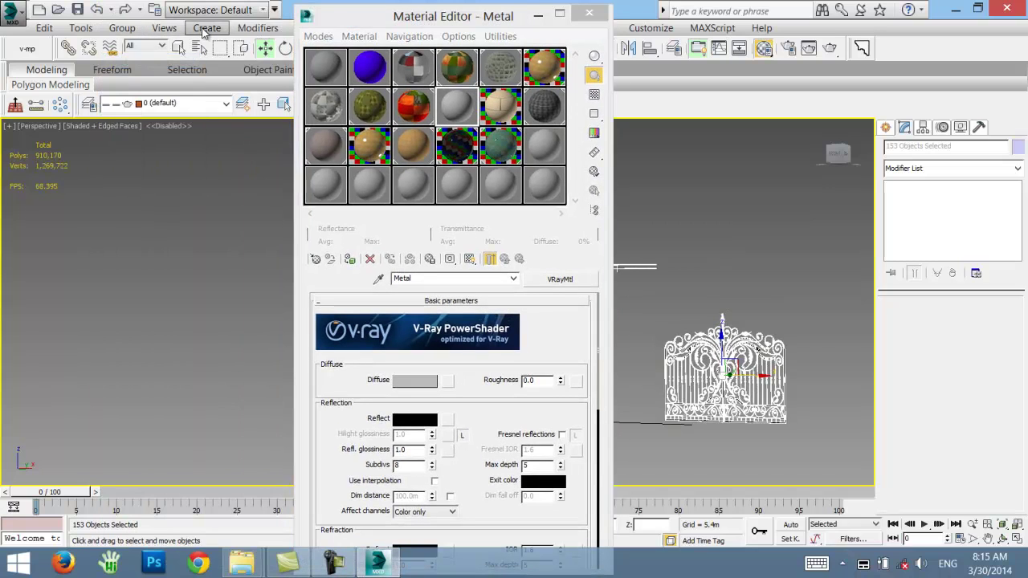
left_click(122, 28)
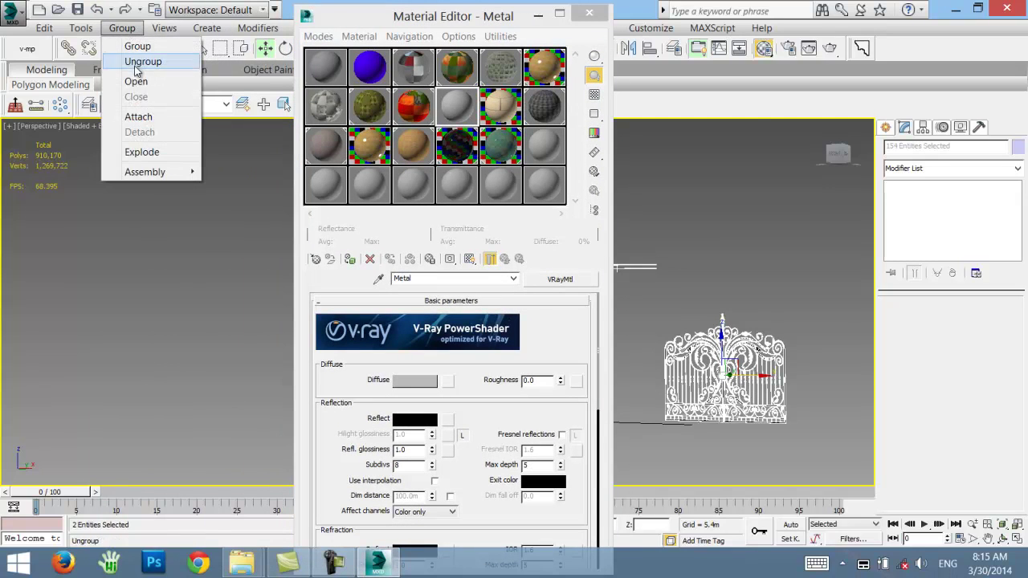
left_click(133, 64)
- Make all 154 gate and railing pieces black, then launch SigerShaders presets
left_click(765, 252)
scroll(765, 252, "down", 5)
left_click_drag(791, 281, 667, 203)
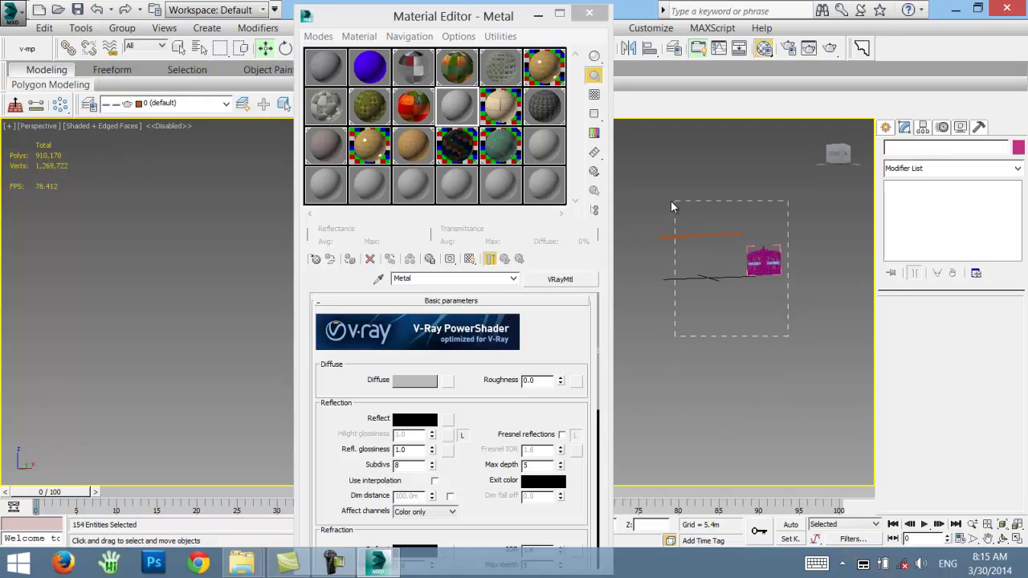
left_click(1018, 147)
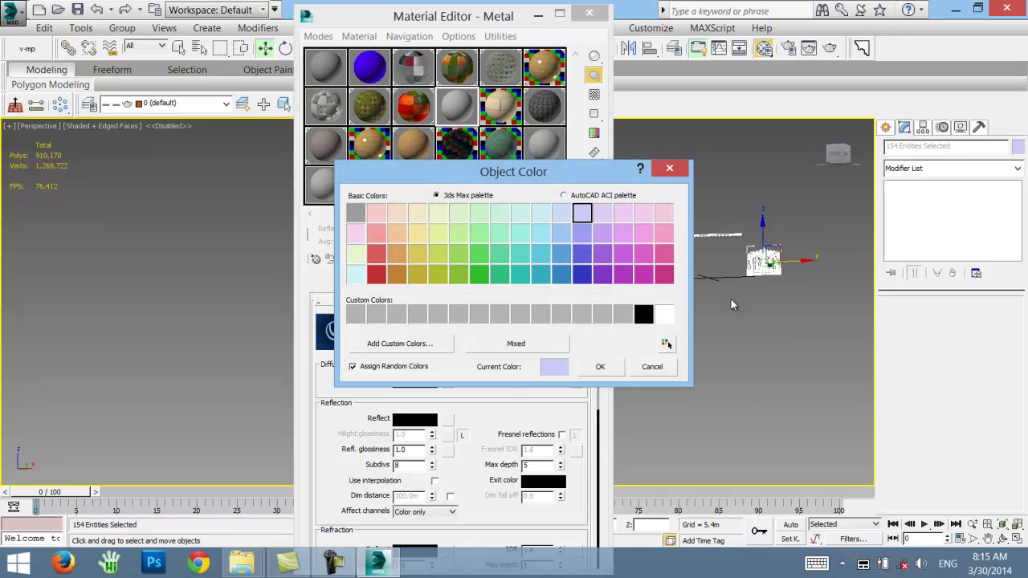
left_click(647, 312)
left_click(600, 367)
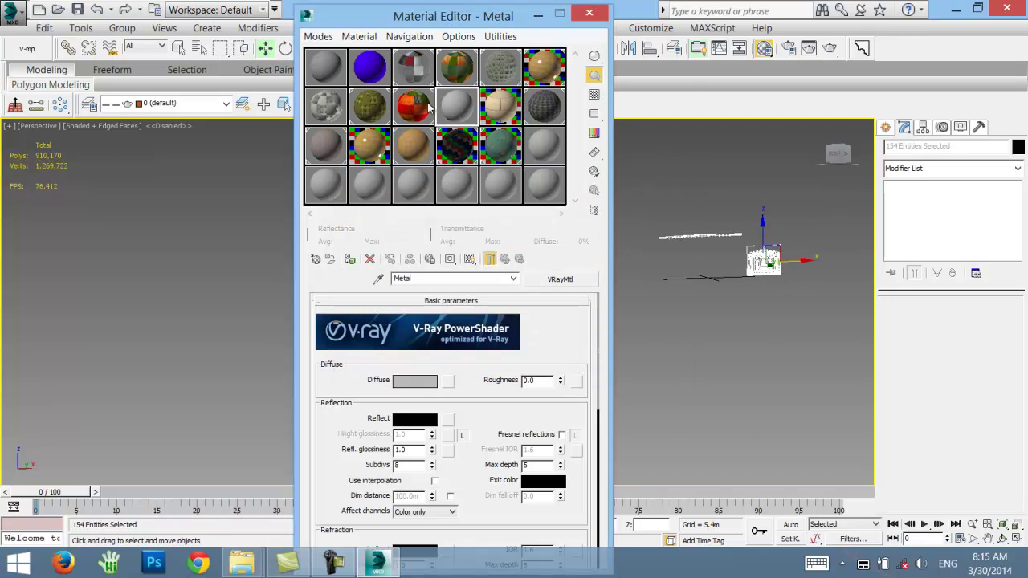
left_click(27, 48)
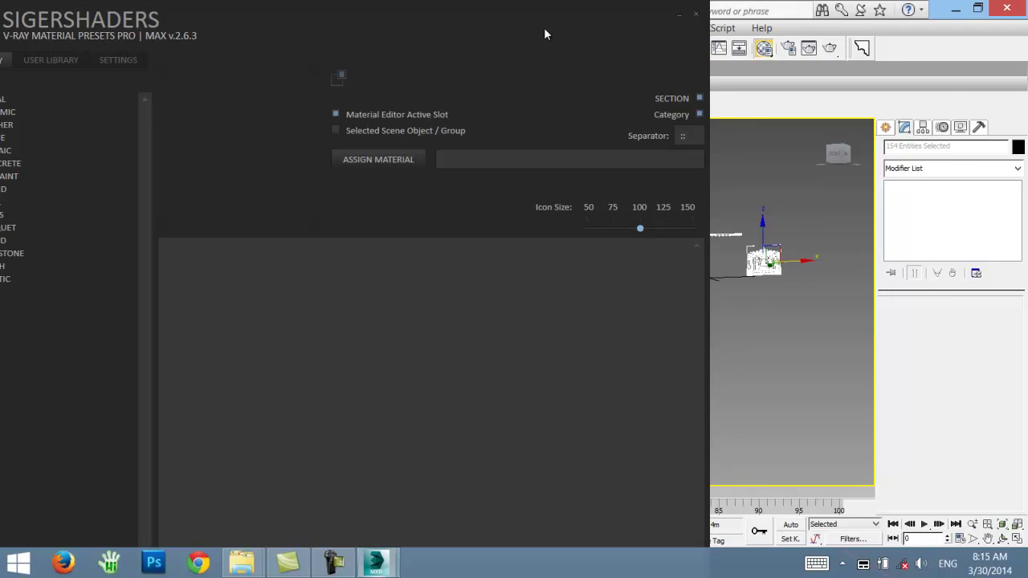
- Load the METAL > Jewelry 18k Rose Gold preset into the active slot and close the presets window
left_click_drag(544, 34, 1016, 104)
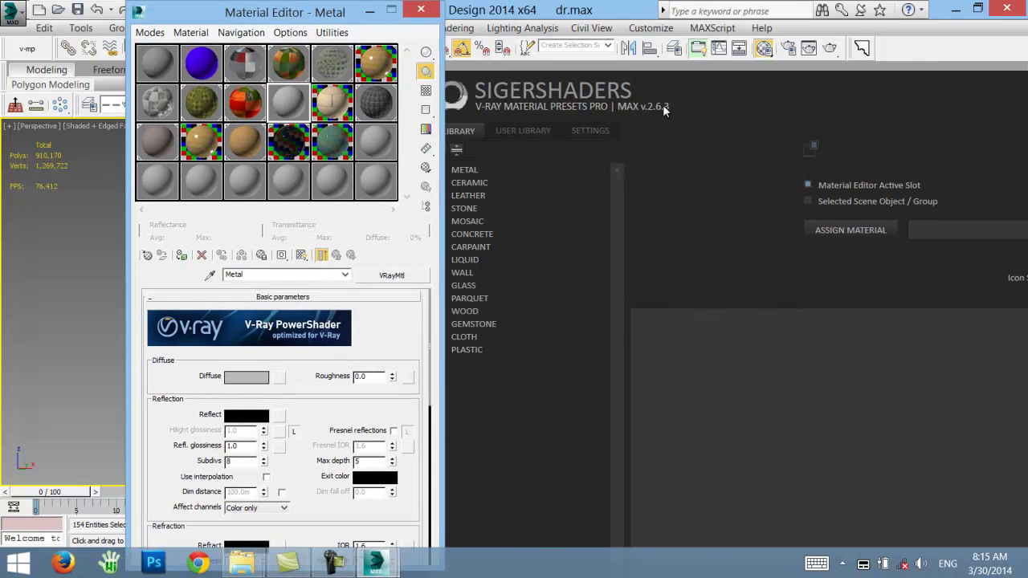
left_click_drag(663, 104, 727, 35)
left_click(506, 103)
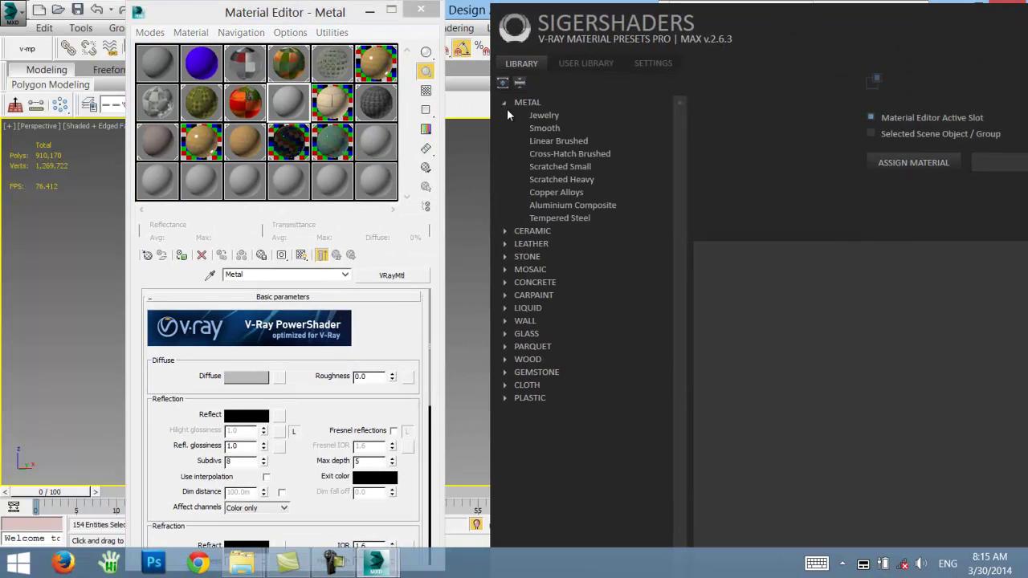
left_click(537, 115)
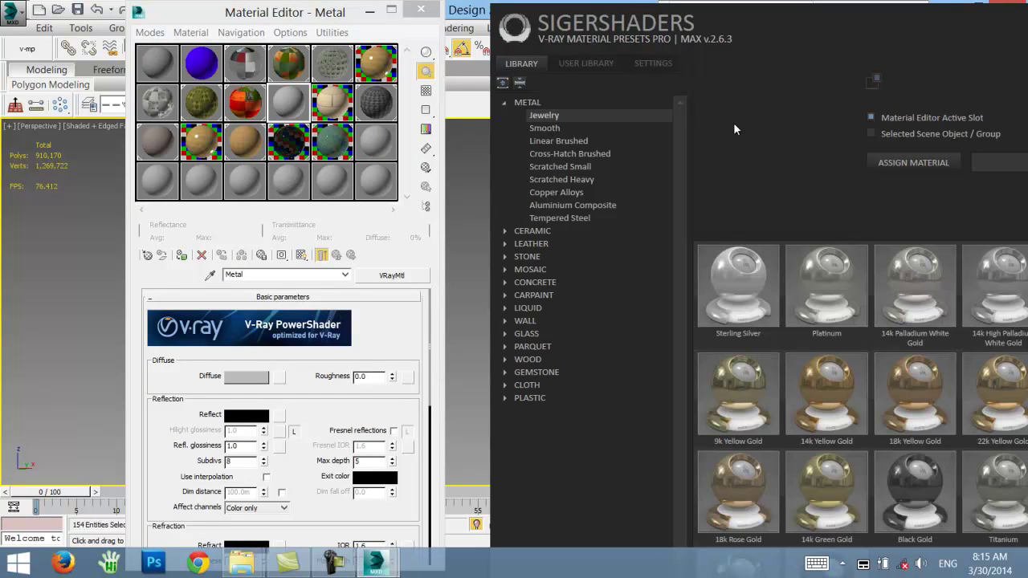
left_click_drag(762, 29, 594, 26)
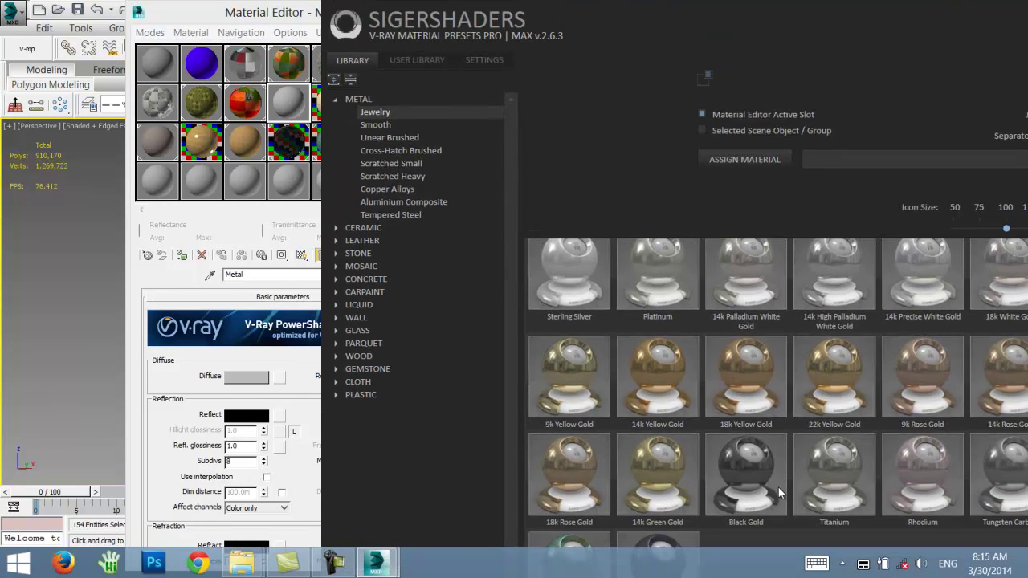
left_click(746, 470)
left_click(577, 461)
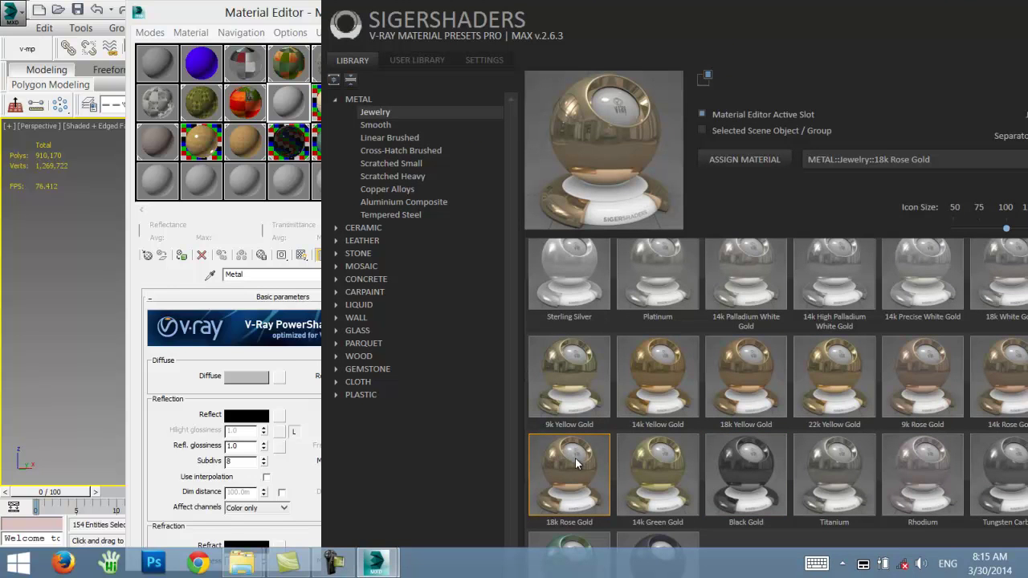
left_click(726, 155)
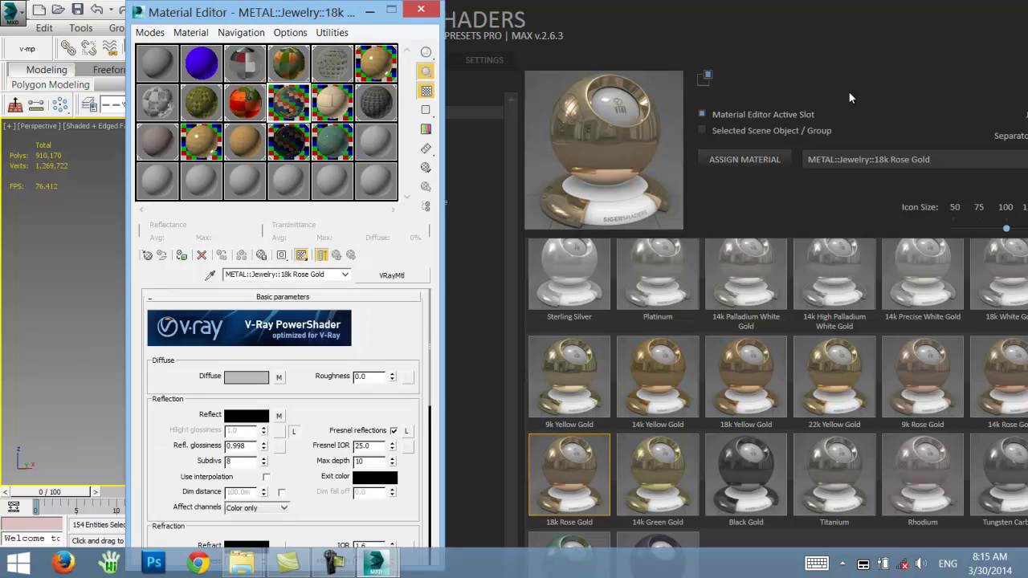
left_click_drag(885, 51, 475, 102)
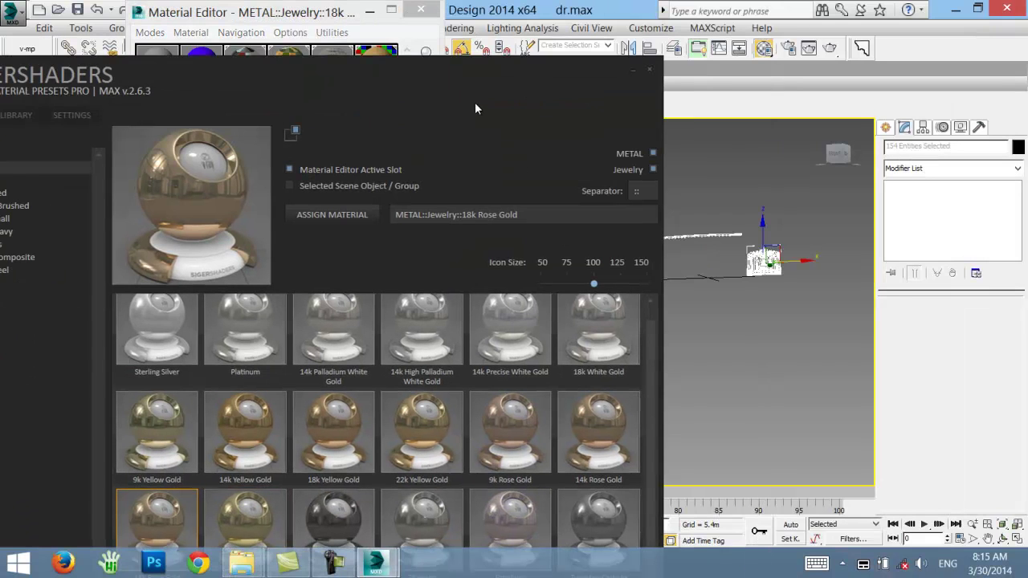
left_click(651, 73)
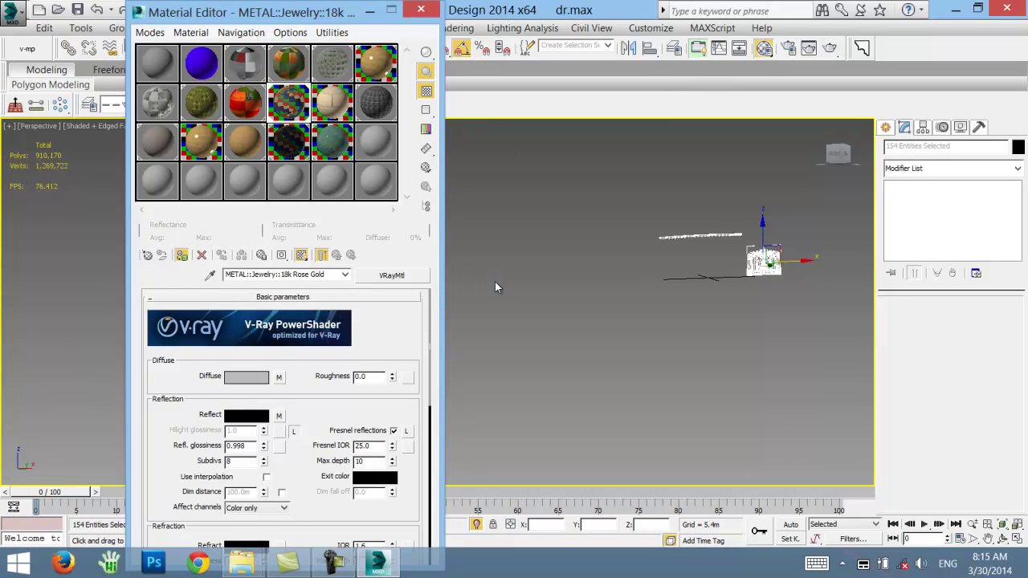
- Give the selected gate and railing a UVW Map modifier with Box mapping
key("z")
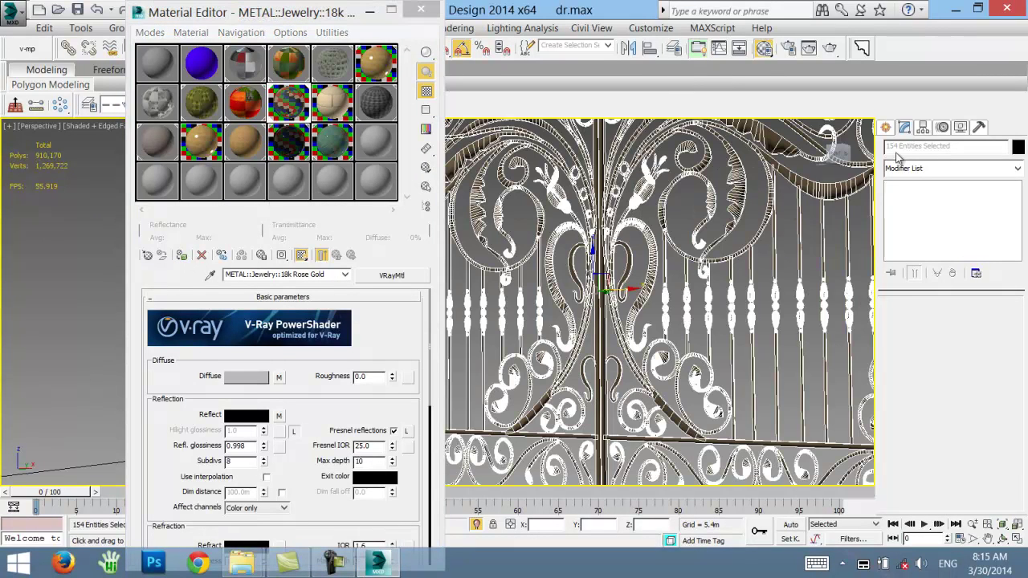
left_click(925, 168)
scroll(932, 241, "down", 10)
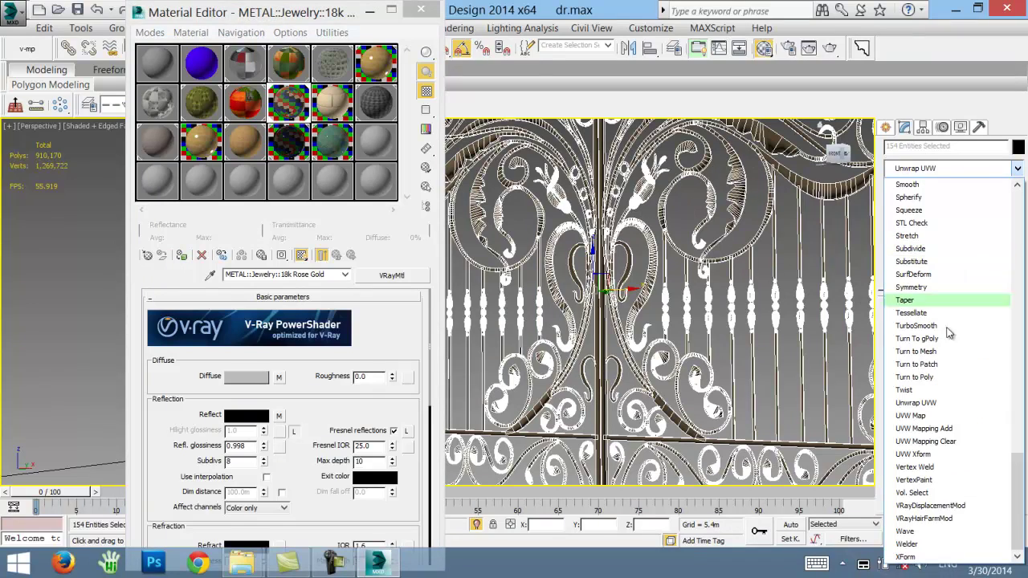
left_click(922, 414)
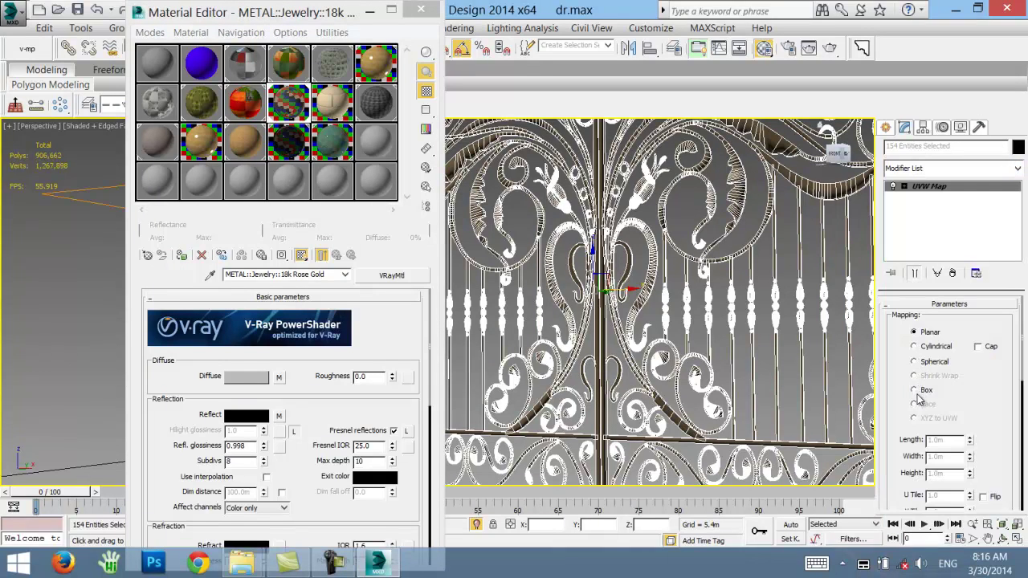
left_click(914, 389)
scroll(916, 401, "down", 3)
scroll(759, 273, "down", 3)
scroll(759, 272, "down", 5)
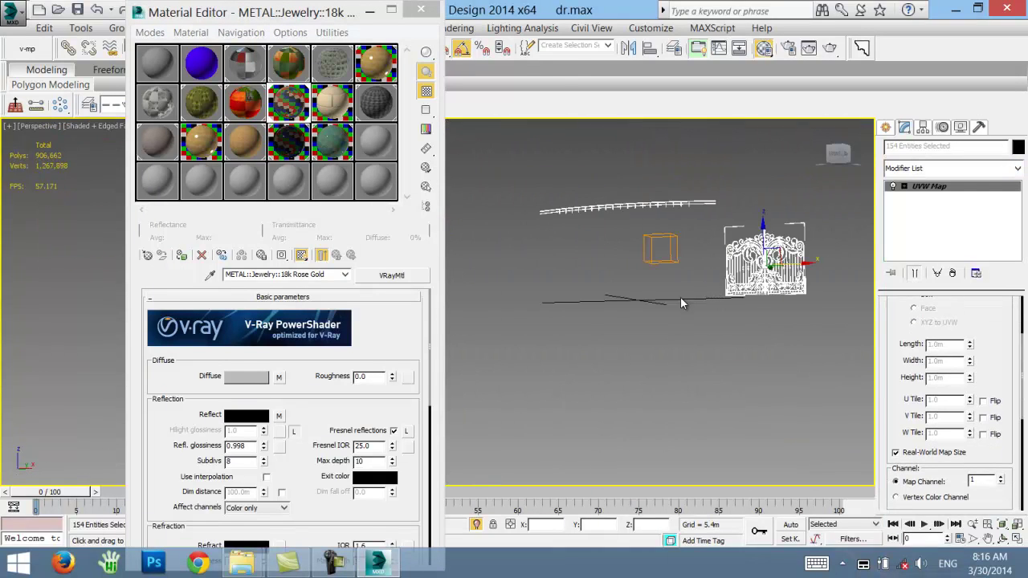
scroll(728, 397, "down", 1)
scroll(668, 264, "up", 3)
scroll(648, 249, "up", 3)
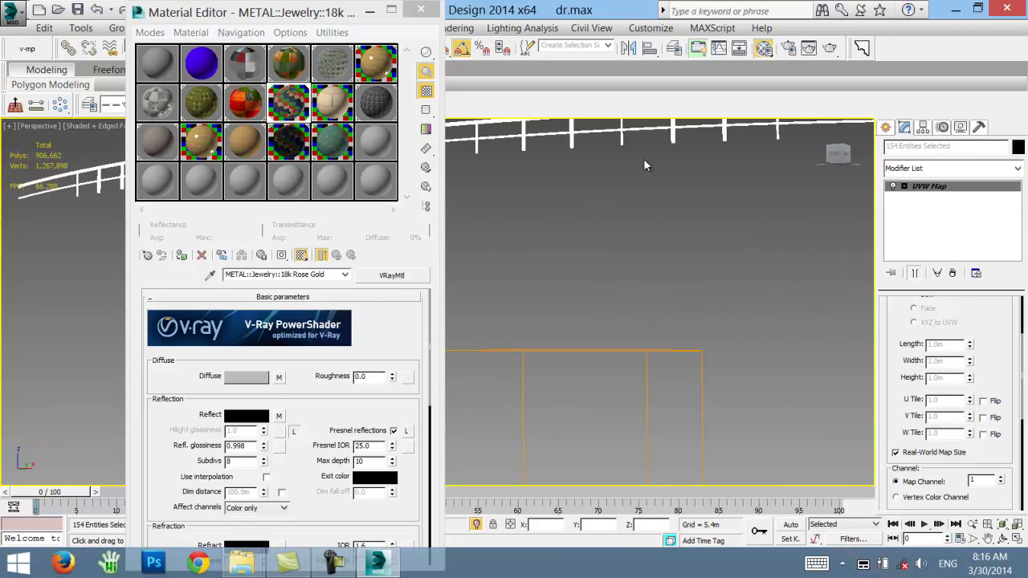
scroll(644, 159, "up", 1)
- Close the Material Editor and bring back the full house scene
left_click(136, 12)
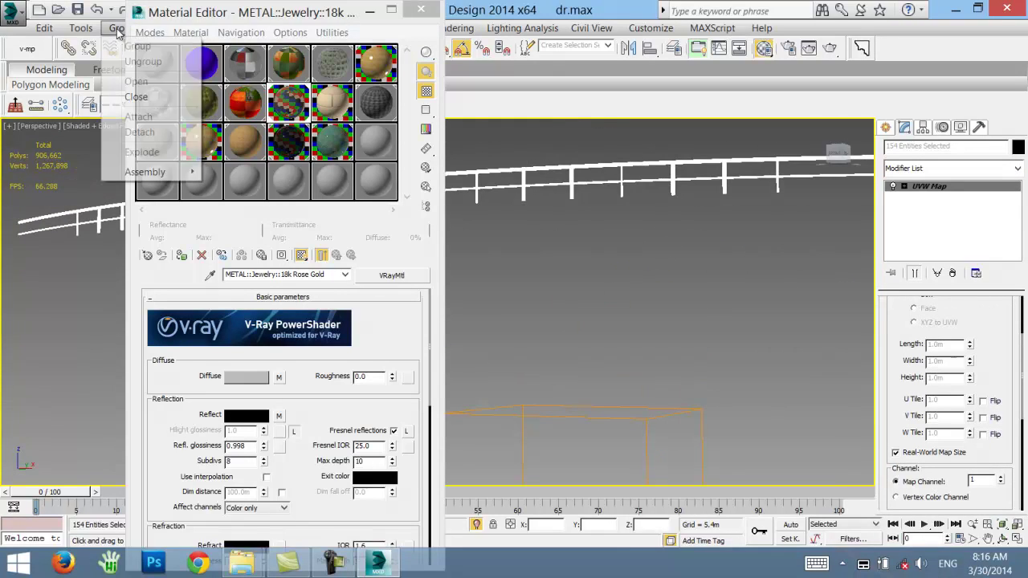
left_click(130, 97)
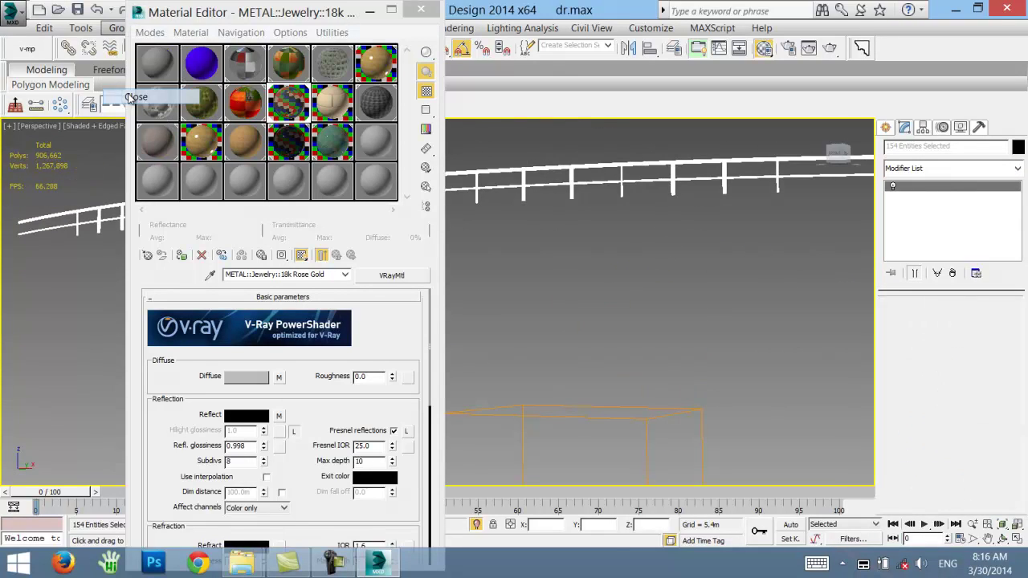
left_click(408, 9)
right_click(593, 313)
left_click(554, 289)
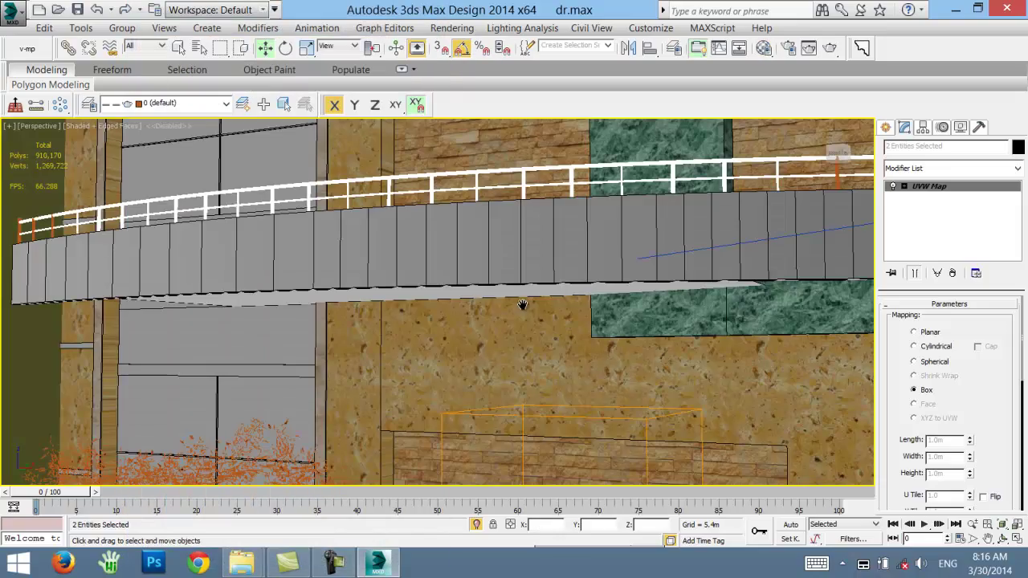
- Select the chamfered slabs atop both gate posts and frame them
scroll(522, 305, "down", 5)
scroll(538, 313, "down", 5)
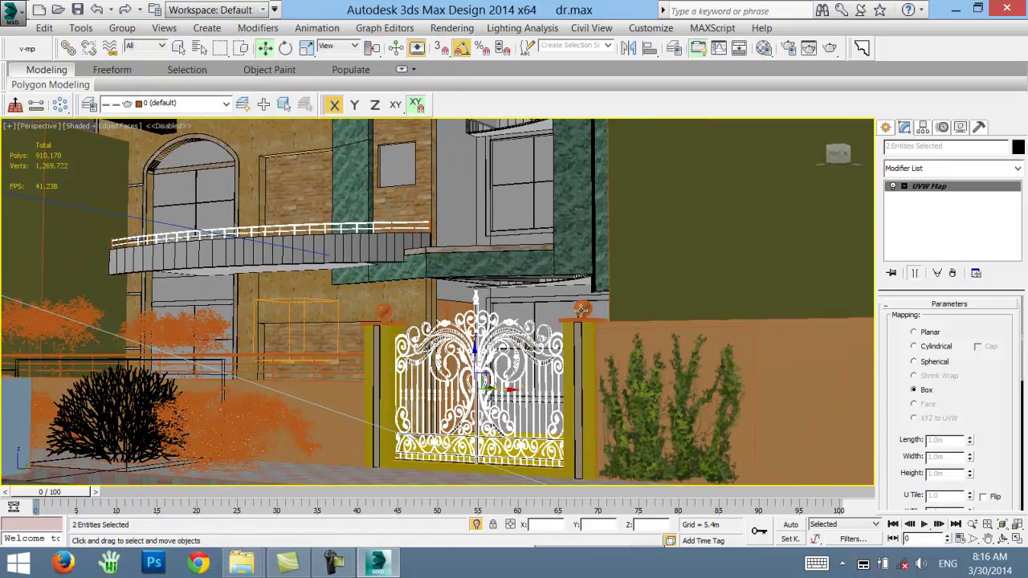
scroll(531, 326, "up", 3)
scroll(562, 329, "up", 3)
scroll(578, 331, "up", 5)
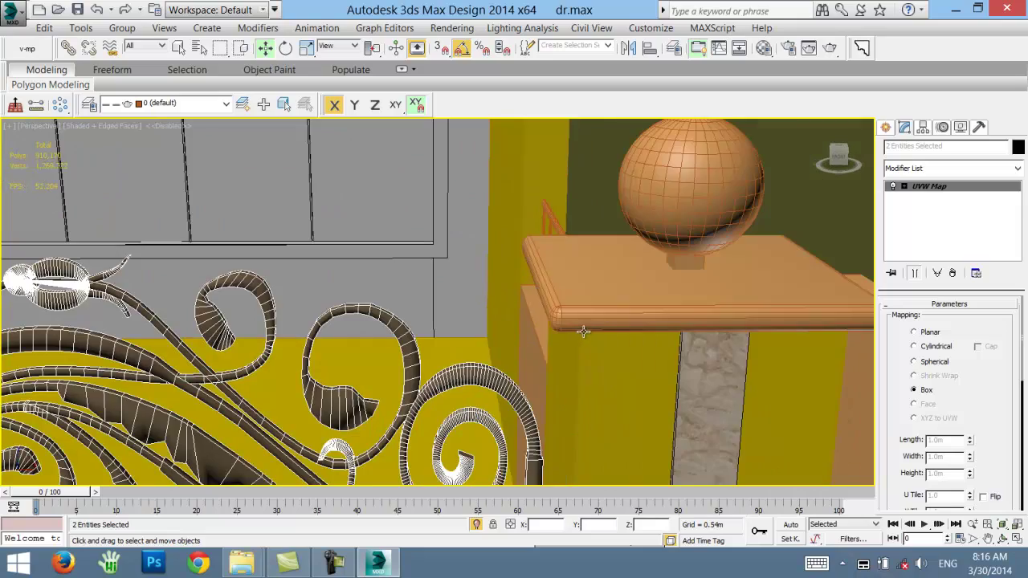
left_click(586, 318)
scroll(587, 318, "down", 5)
scroll(179, 277, "up", 5)
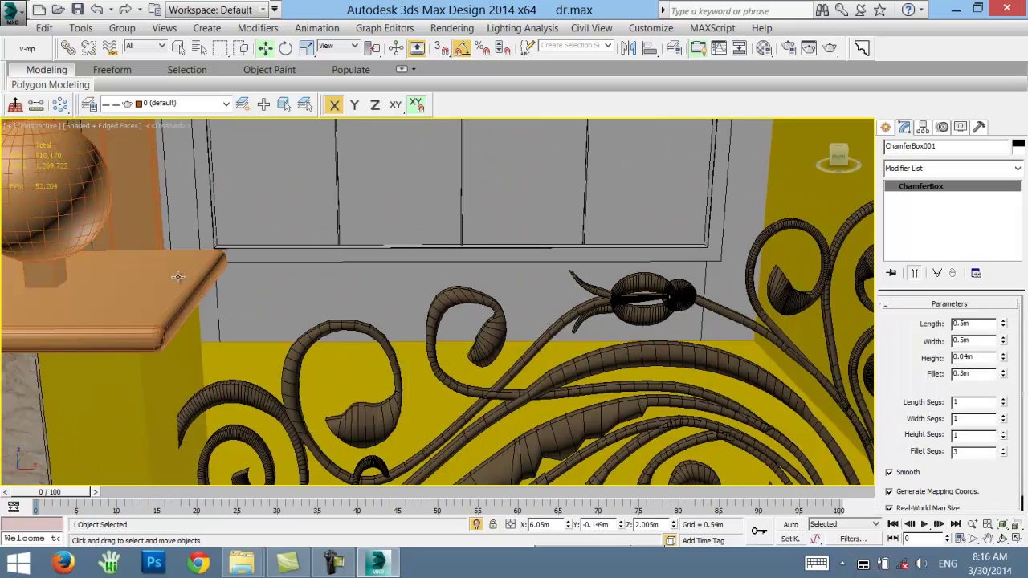
left_click(120, 316, "ctrl")
key("z")
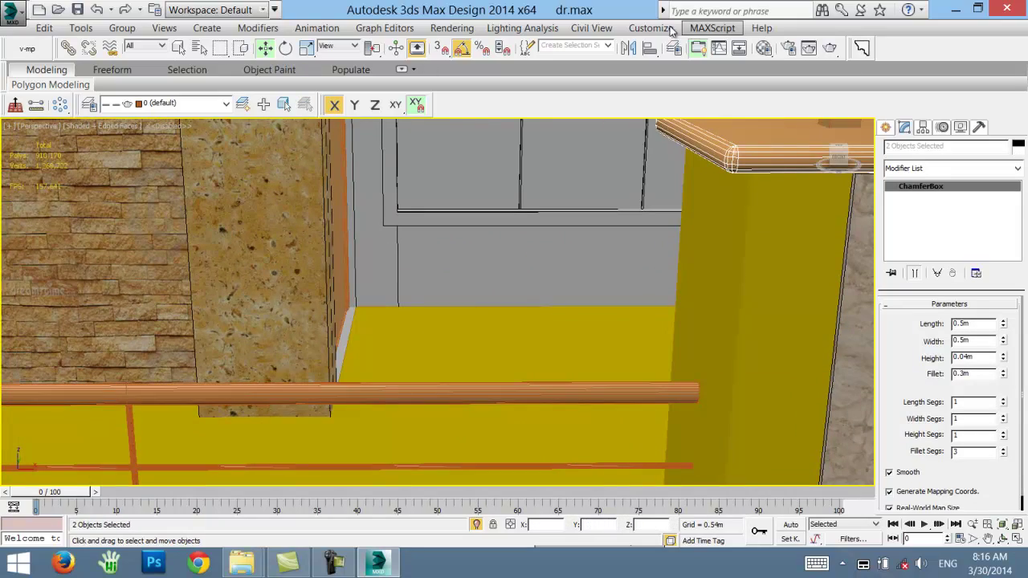
- In the Material Editor, make the Sahara Sand marble slot active
left_click(764, 48)
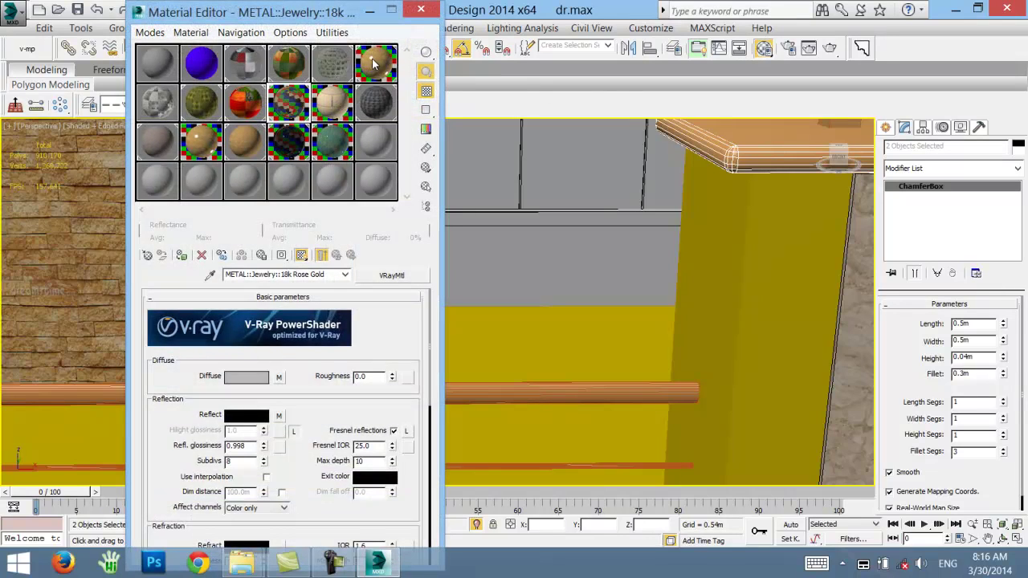
left_click(375, 62)
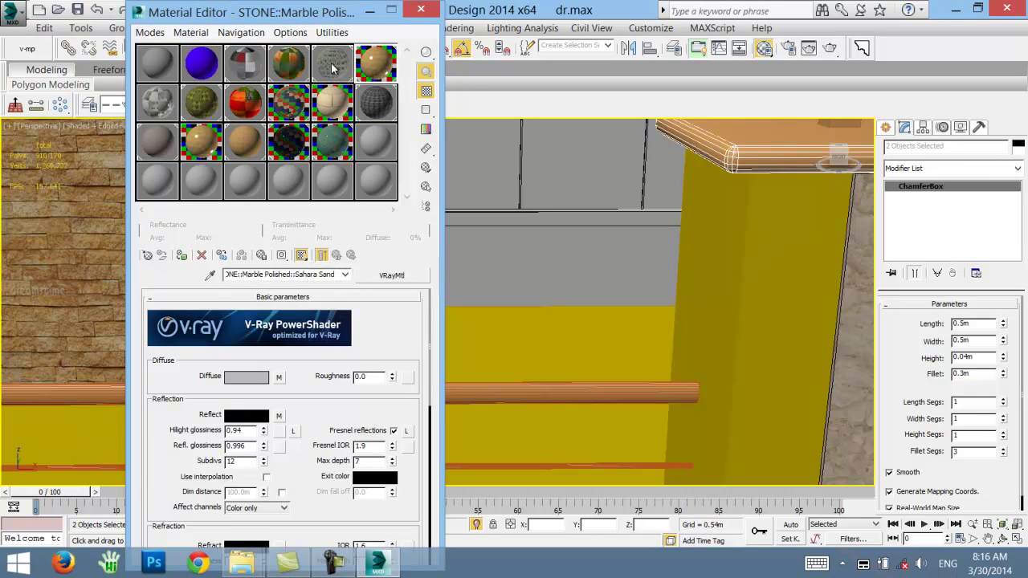
left_click(193, 71)
left_click(169, 67)
left_click(165, 143)
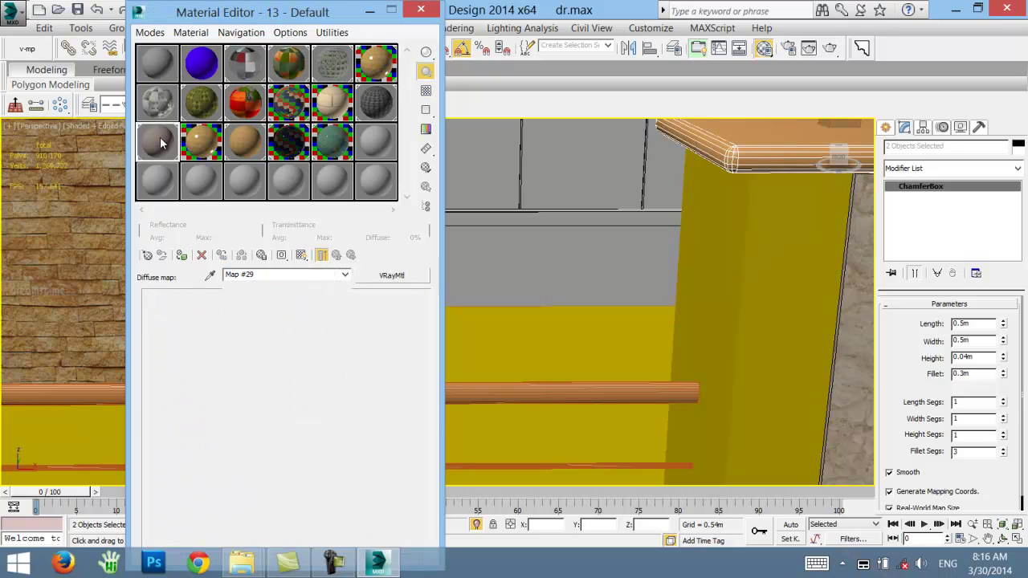
left_click(193, 147)
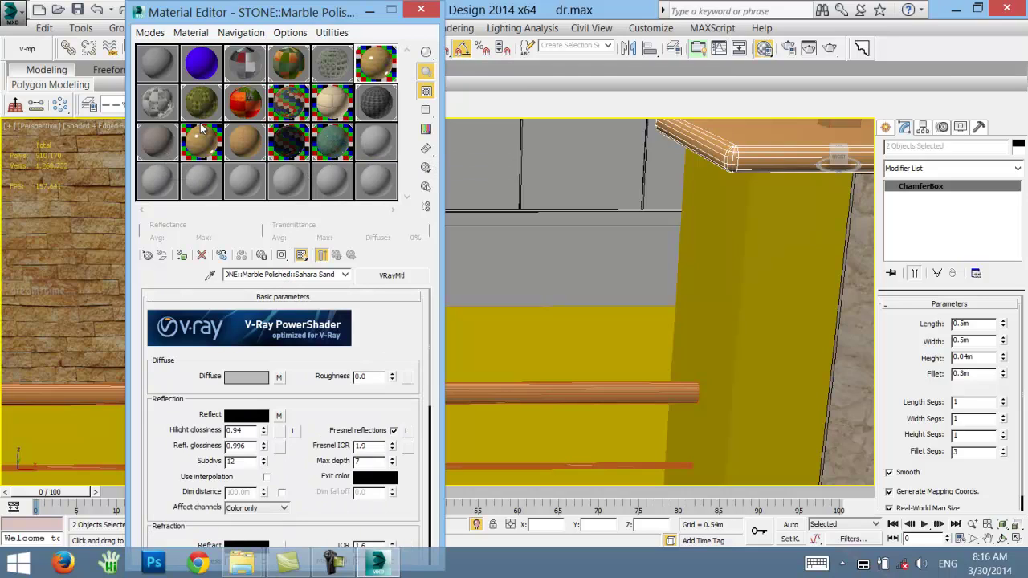
left_click(376, 68)
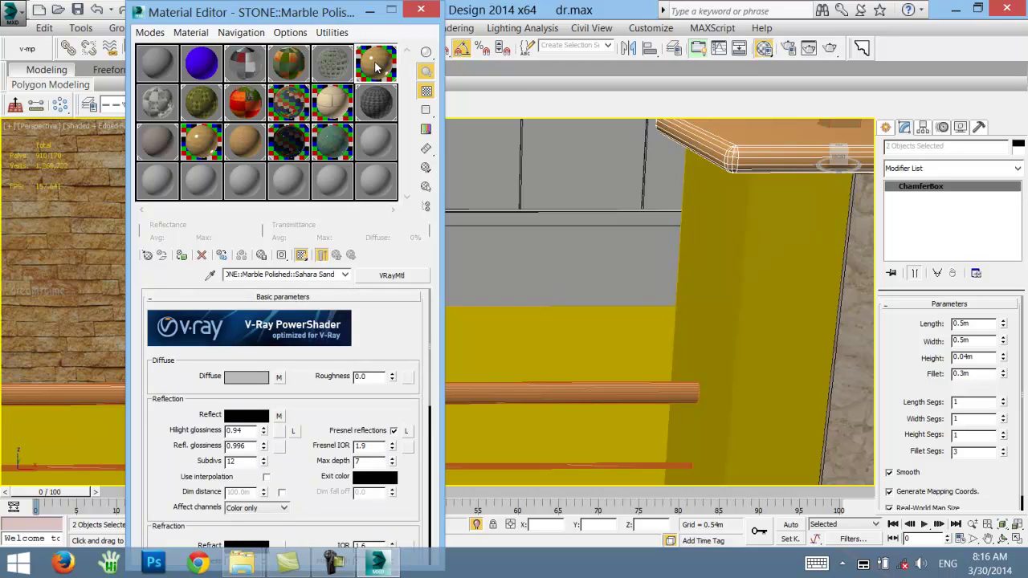
- Assign the Sahara Sand marble material to the selected slabs
left_click(183, 257)
scroll(597, 188, "down", 5)
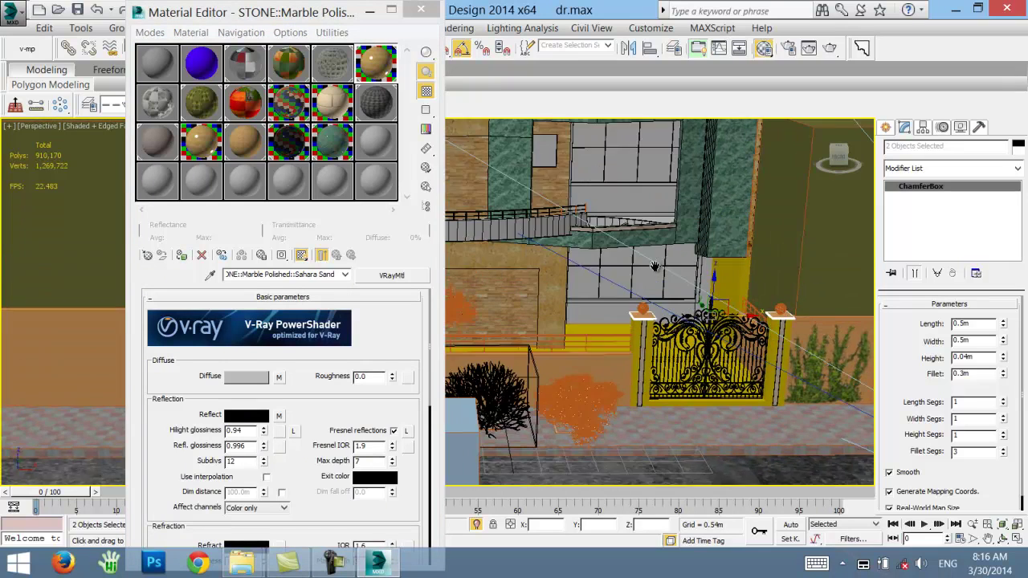
scroll(619, 238, "up", 2)
scroll(592, 225, "up", 3)
scroll(575, 231, "up", 3)
scroll(575, 231, "down", 4)
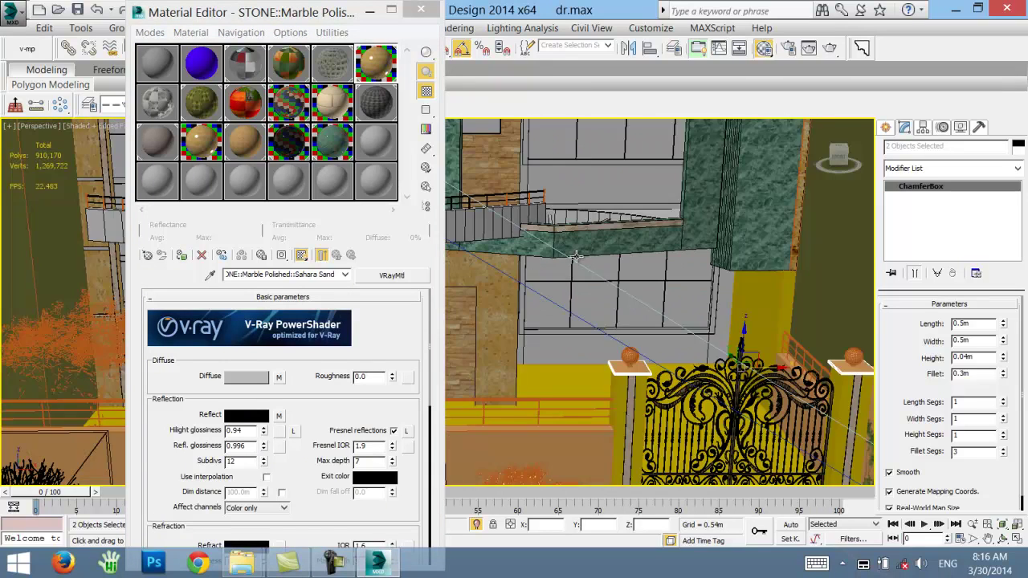
middle_click_drag(578, 257, 604, 383)
scroll(634, 265, "up", 2)
scroll(655, 223, "up", 1)
scroll(657, 177, "up", 1)
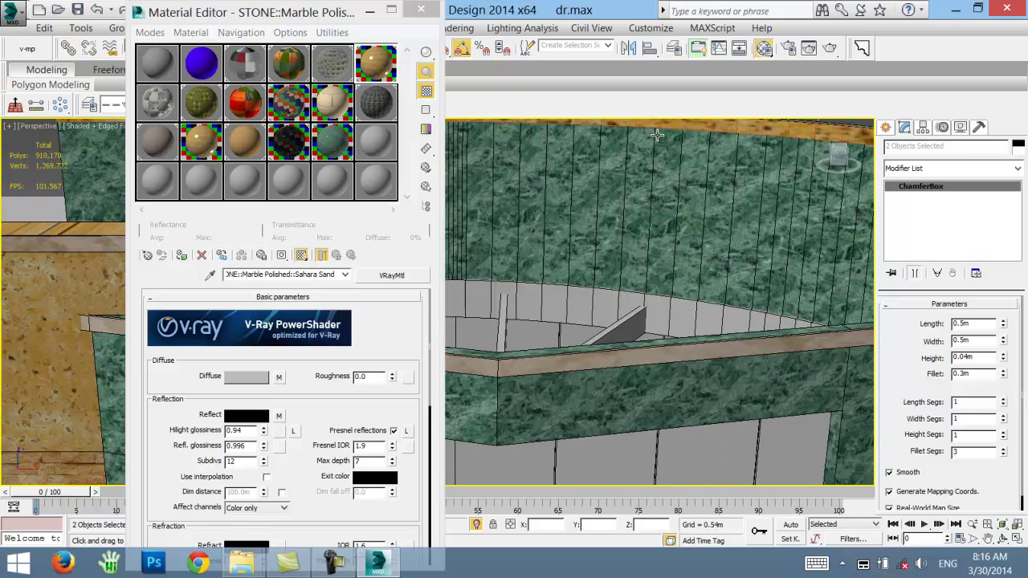
scroll(659, 185, "up", 2)
- Select the curved wall Line013, clear the diffuse map, then undo it
left_click(649, 158)
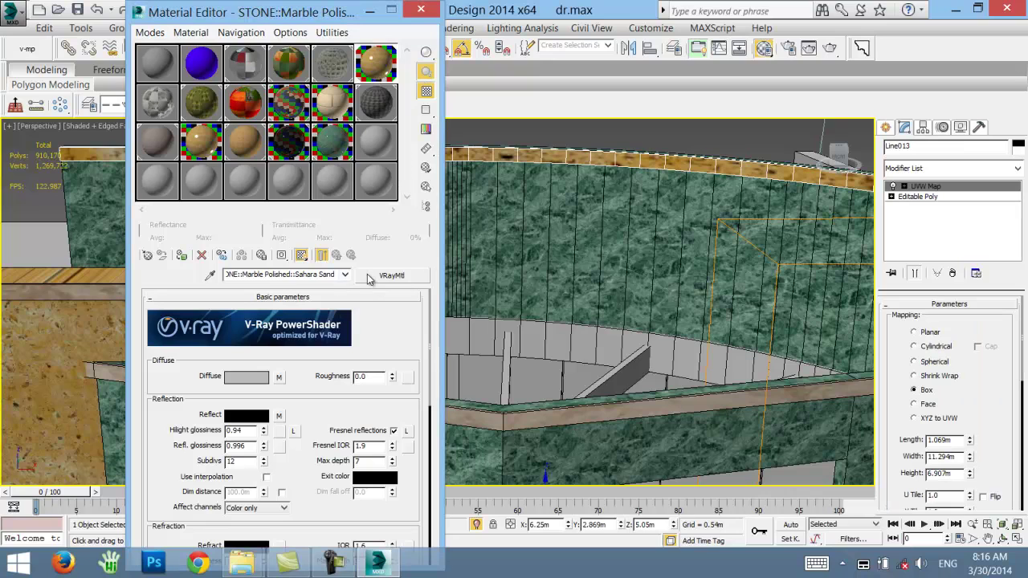
right_click(287, 386)
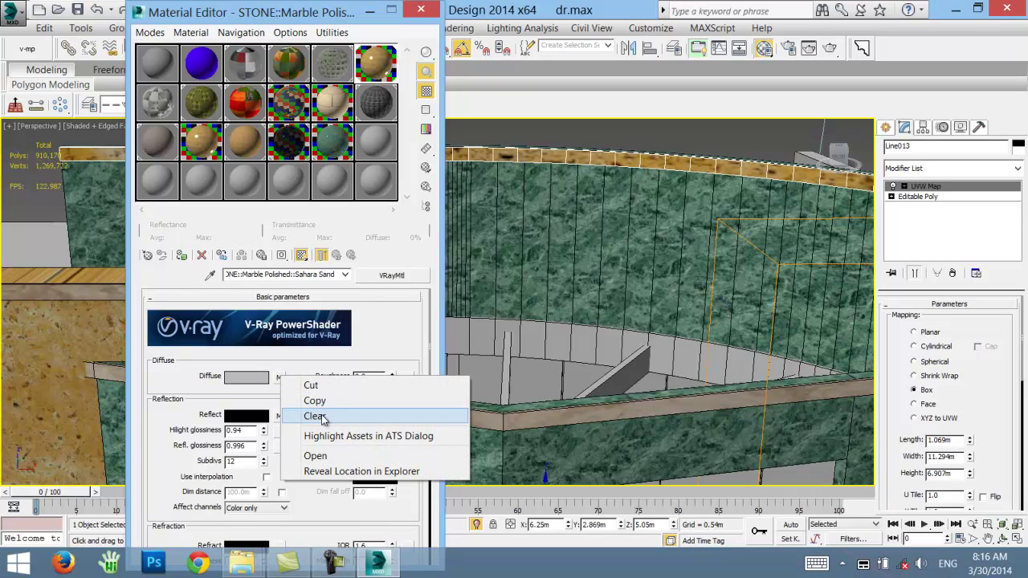
left_click(296, 387)
scroll(521, 308, "down", 5)
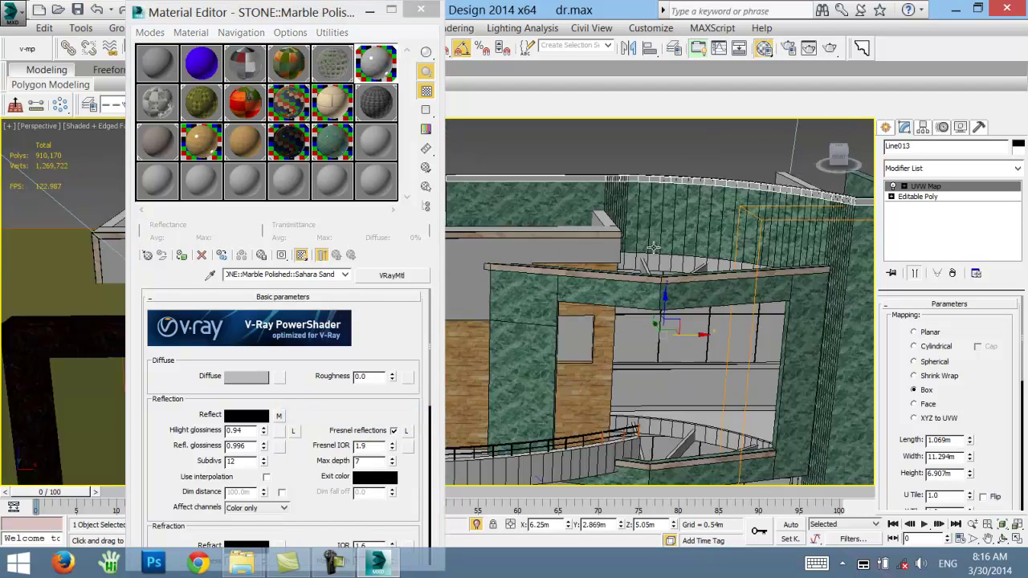
scroll(610, 246, "down", 3)
key("ctrl+z")
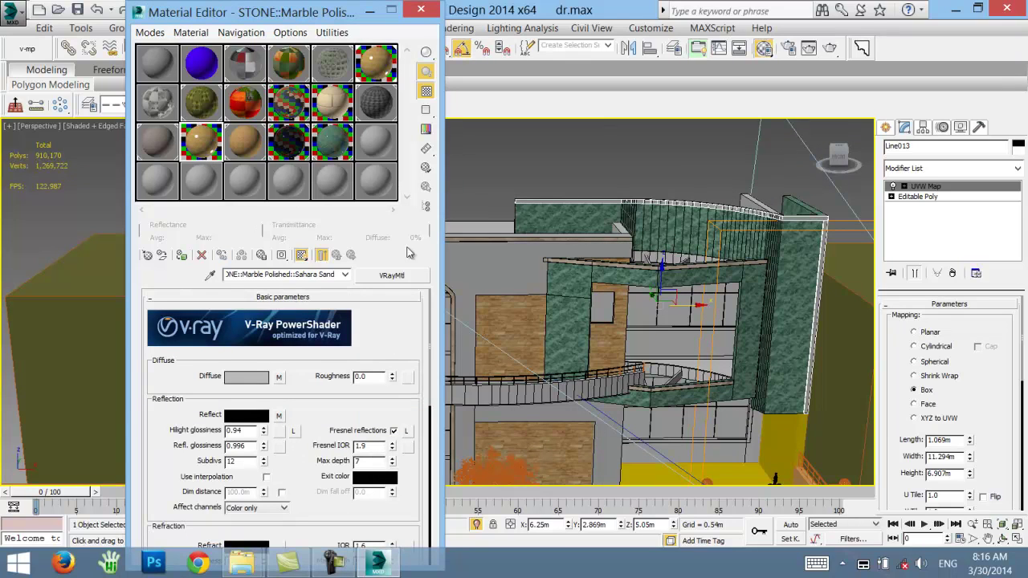
- Reactivate the Sahara Sand slot and clear its diffuse texture map again
left_click(371, 72)
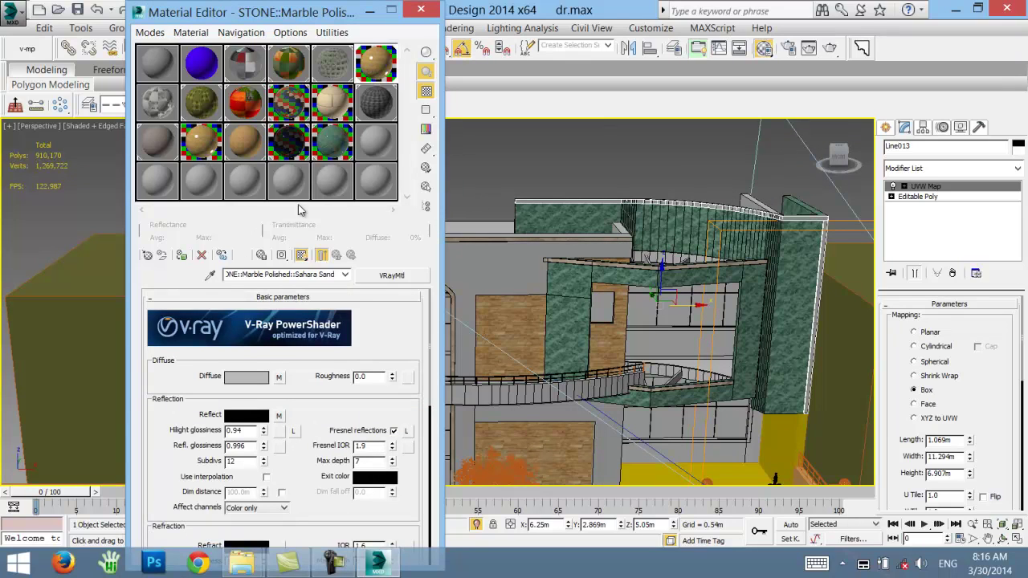
scroll(610, 208, "up", 2)
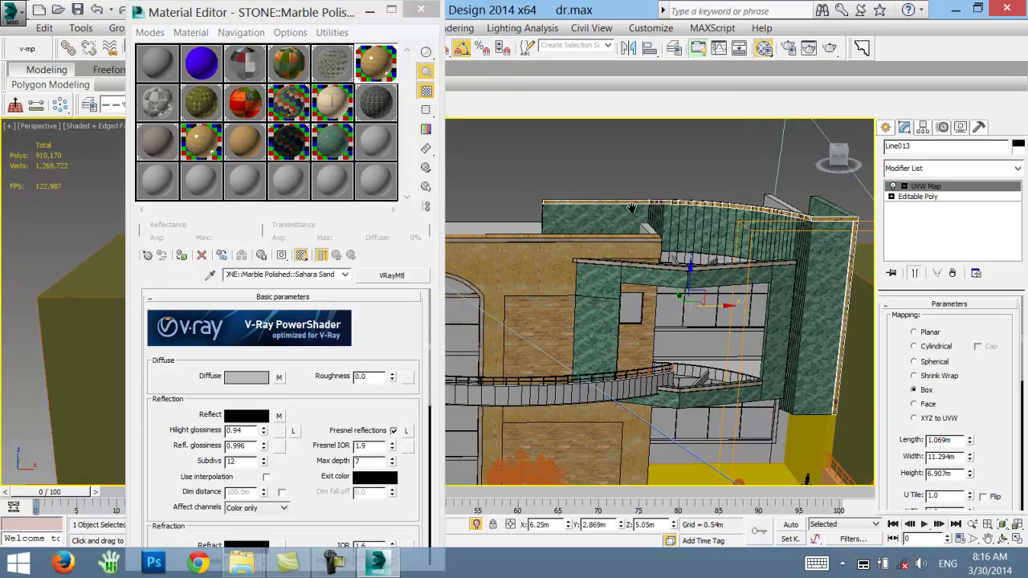
scroll(615, 203, "up", 1)
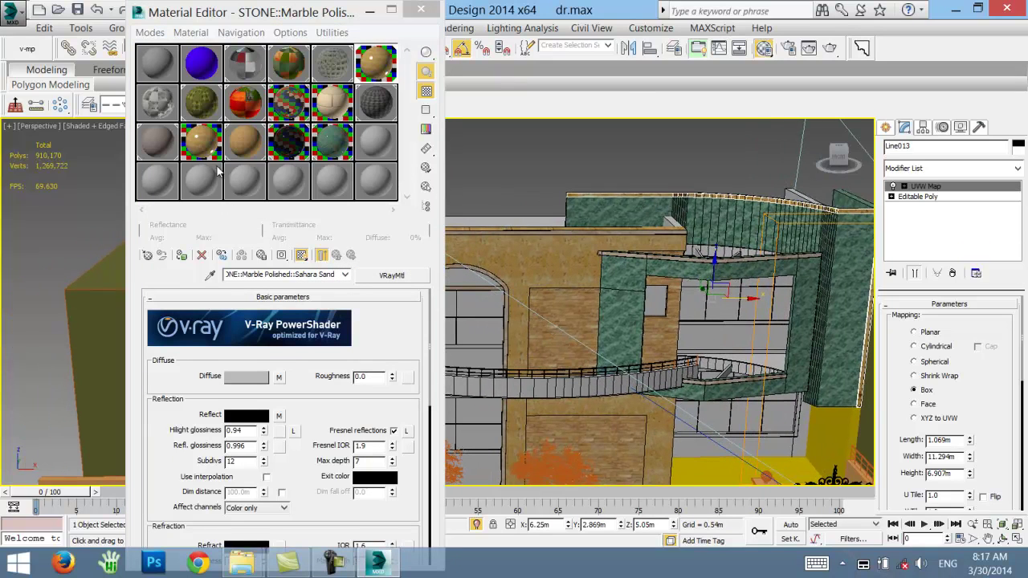
left_click(217, 170)
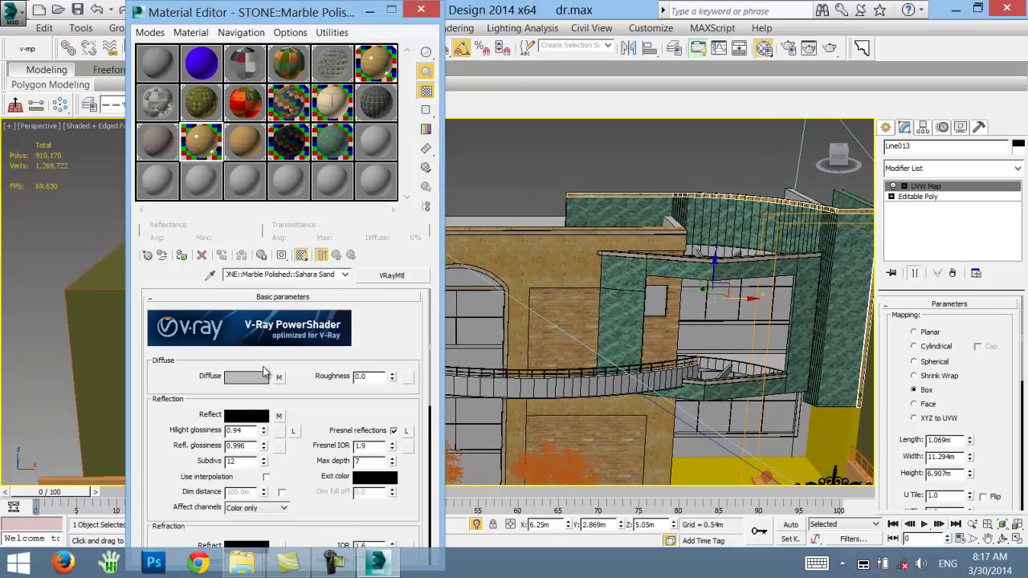
right_click(279, 377)
left_click(328, 427)
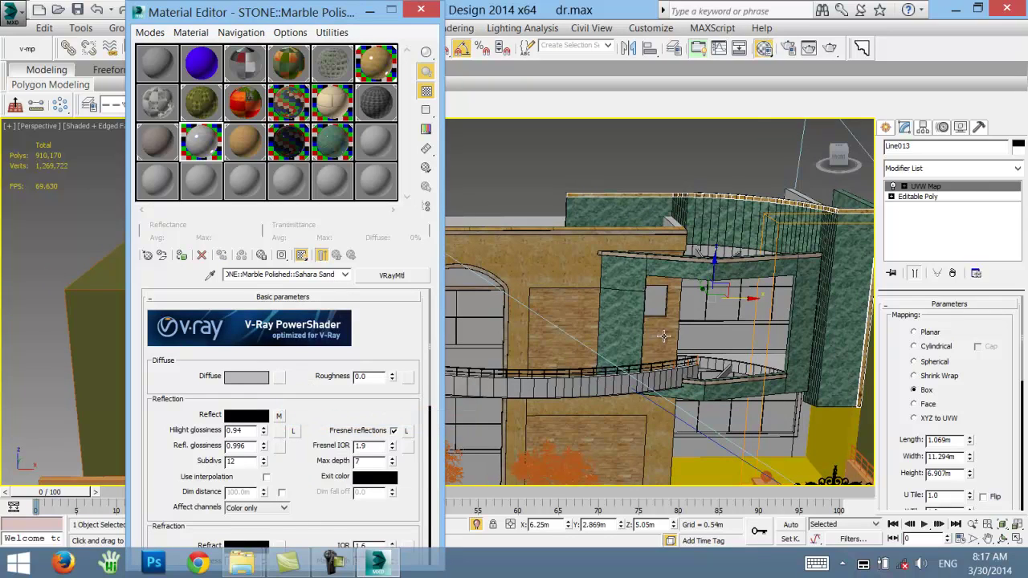
scroll(663, 336, "up", 2)
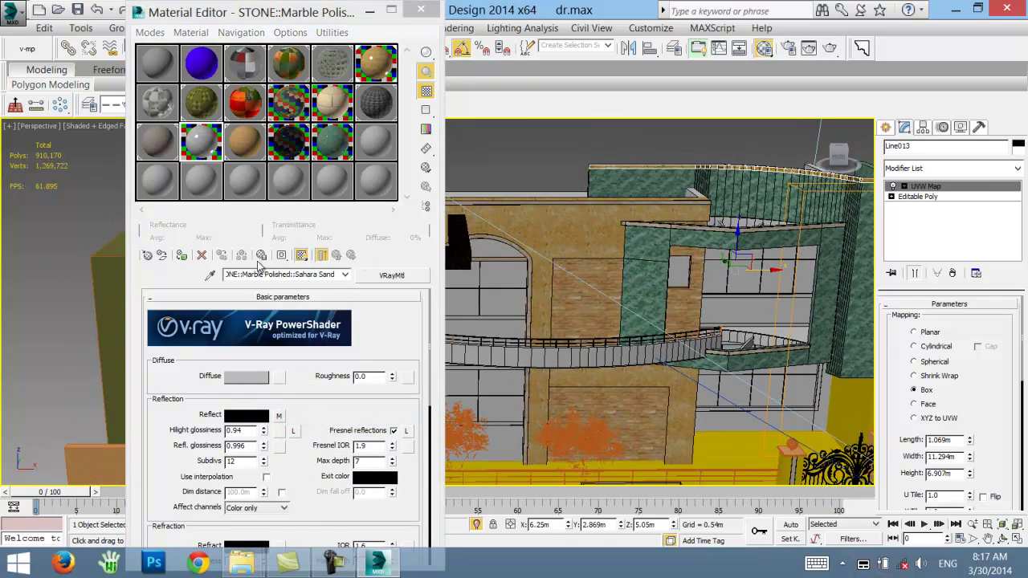
left_click(202, 151)
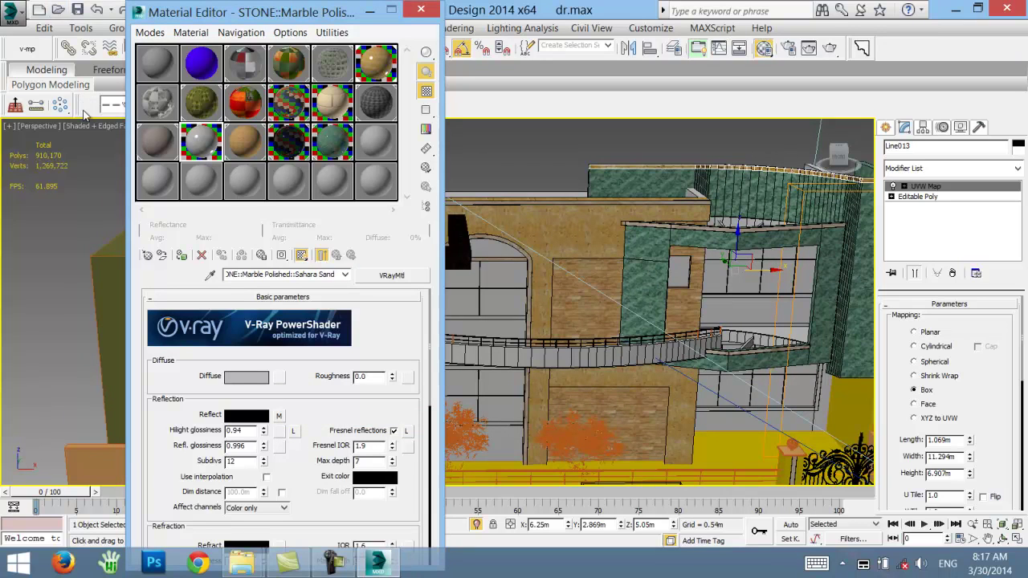
- Load the STONE > Marble Polished Daino Reale preset into the active slot and close the library
left_click(34, 50)
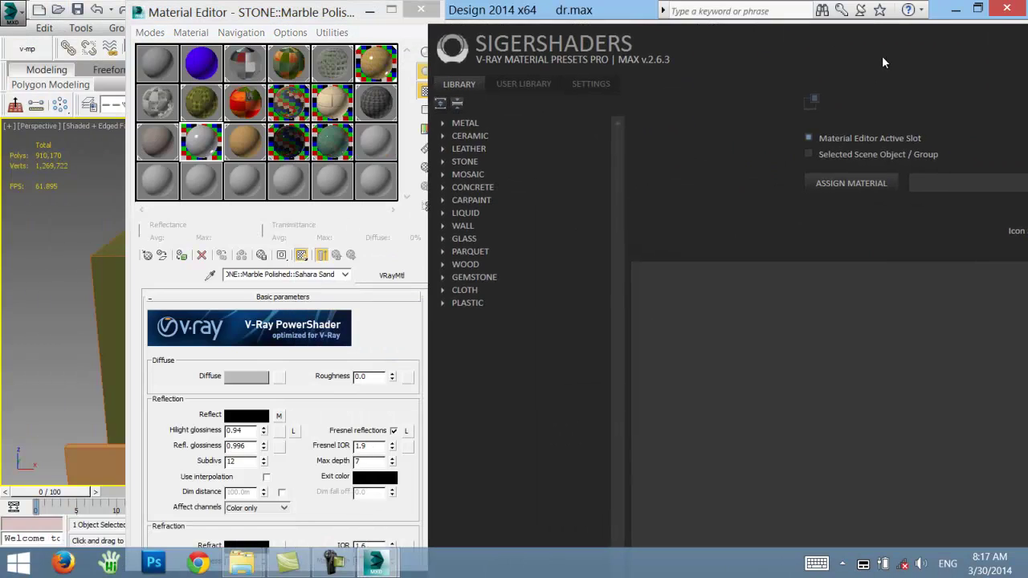
left_click(441, 161)
left_click(475, 175)
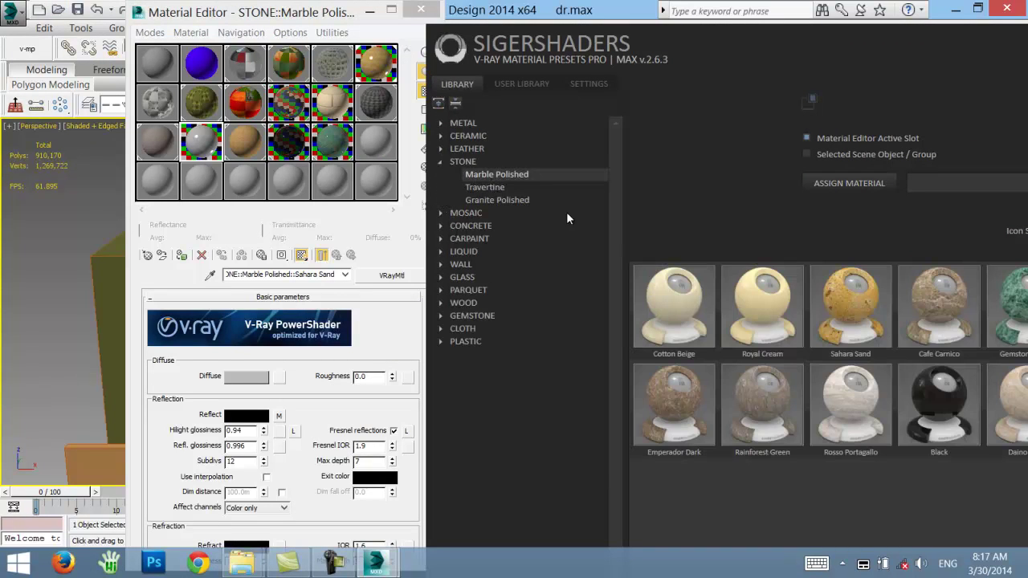
left_click(675, 309)
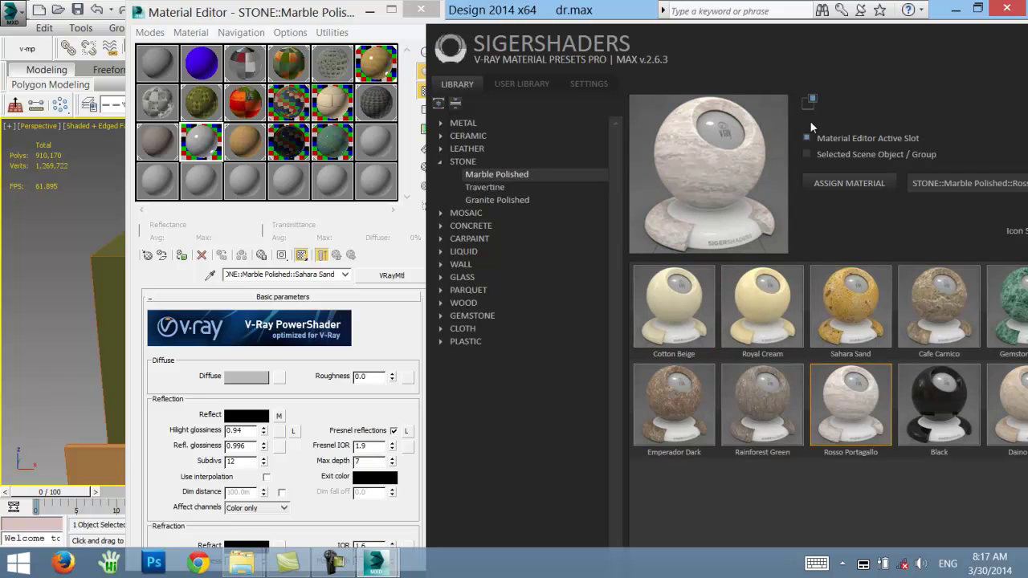
left_click_drag(817, 52, 618, 28)
left_click(835, 379)
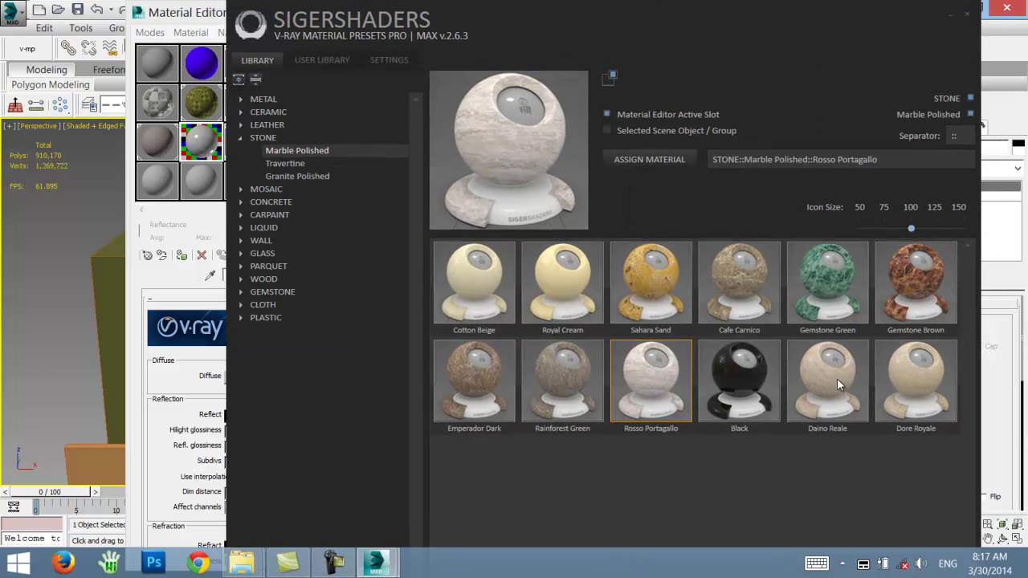
left_click(640, 158)
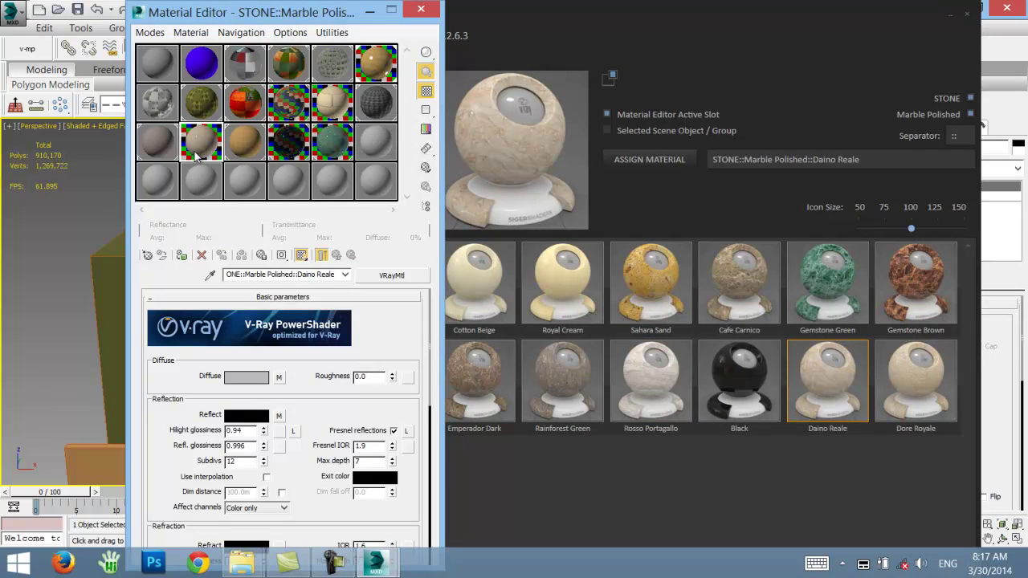
left_click(970, 18)
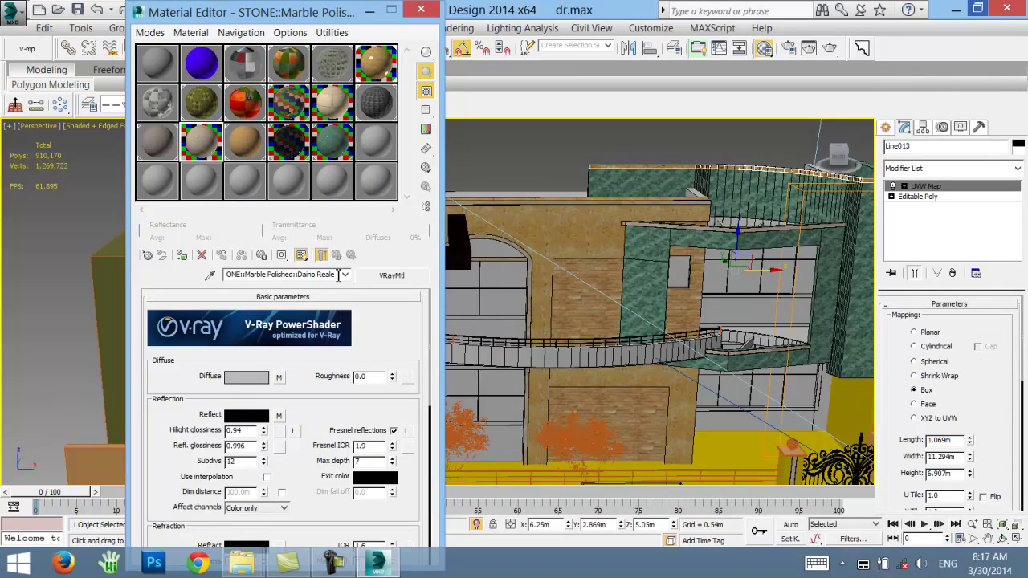
- Rename the marble material to 'copen'
left_click_drag(339, 278, 86, 281)
type("c")
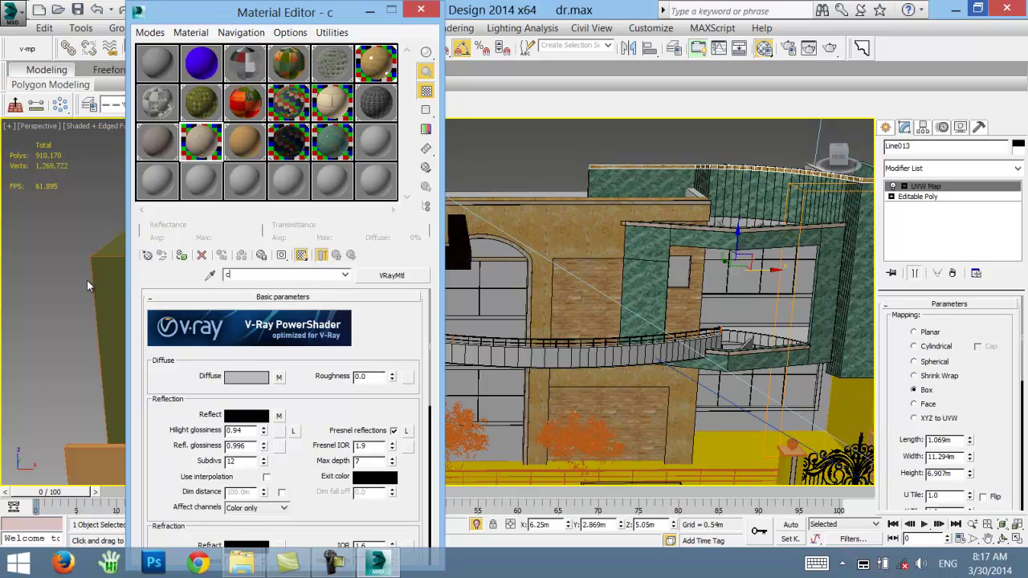
type("open")
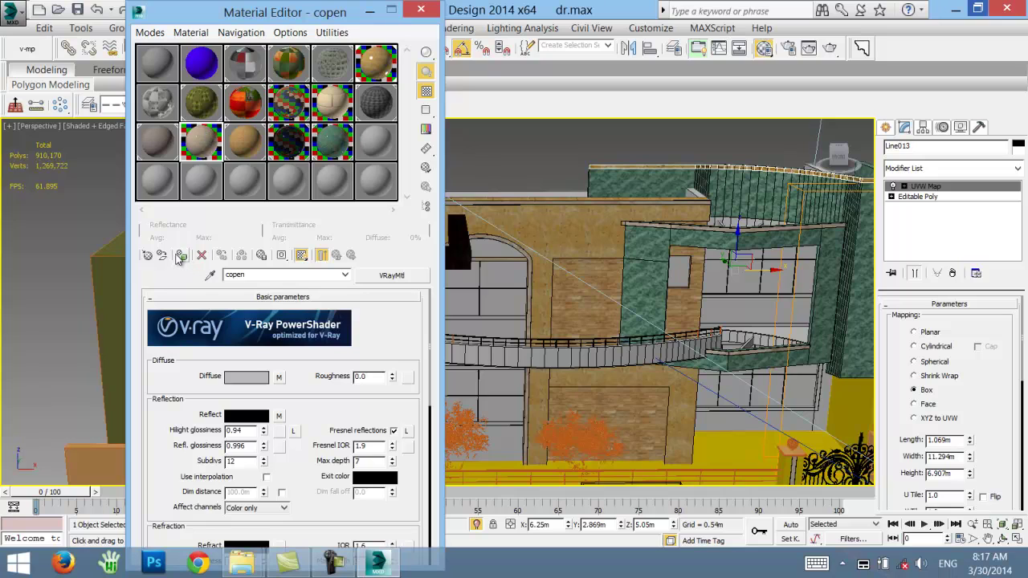
left_click(675, 166)
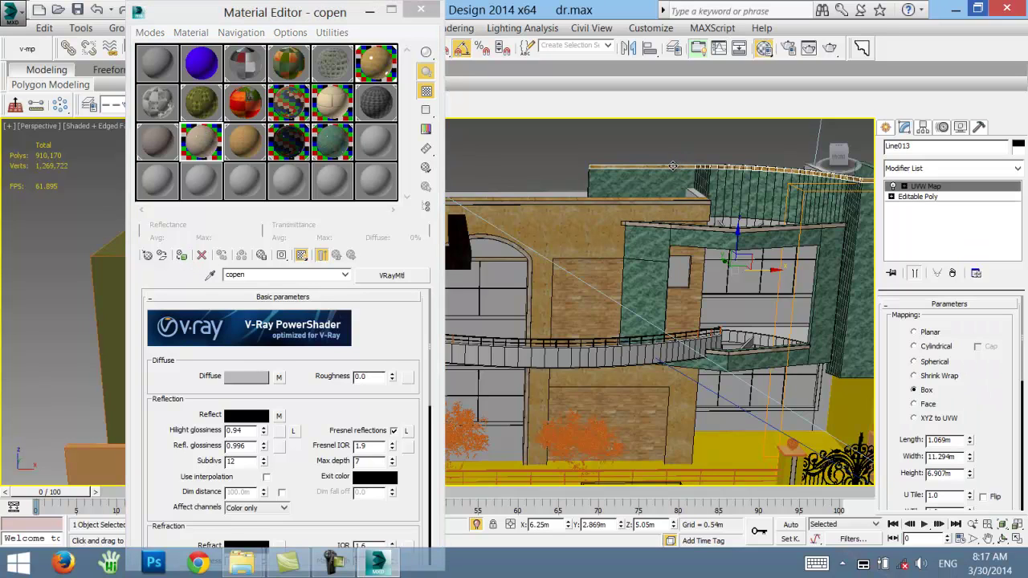
- Select the wall-top pieces, the gate pillar and both gate pillar caps
scroll(659, 165, "up", 3)
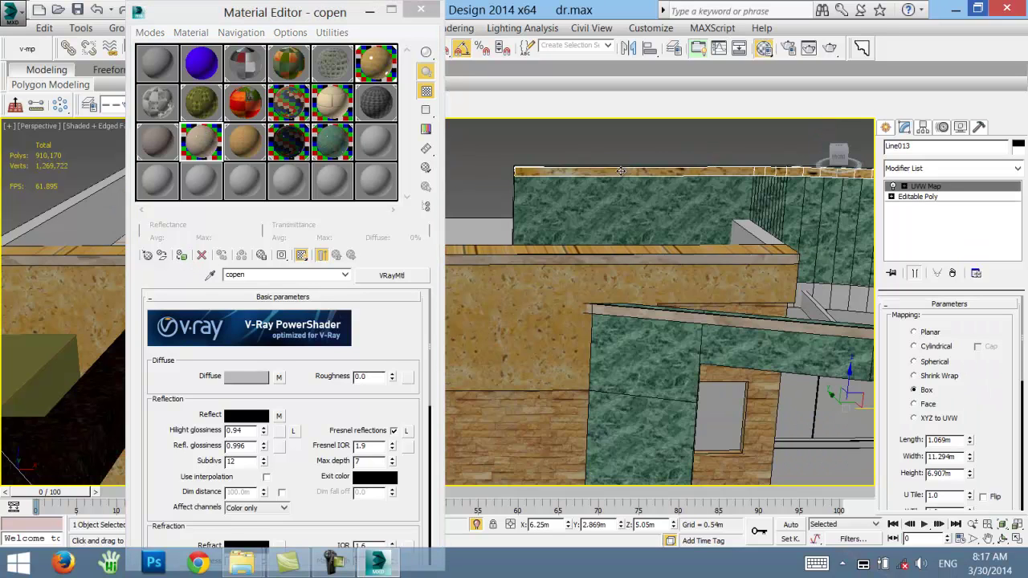
left_click(595, 261, "ctrl")
scroll(599, 218, "down", 5)
scroll(645, 309, "up", 5)
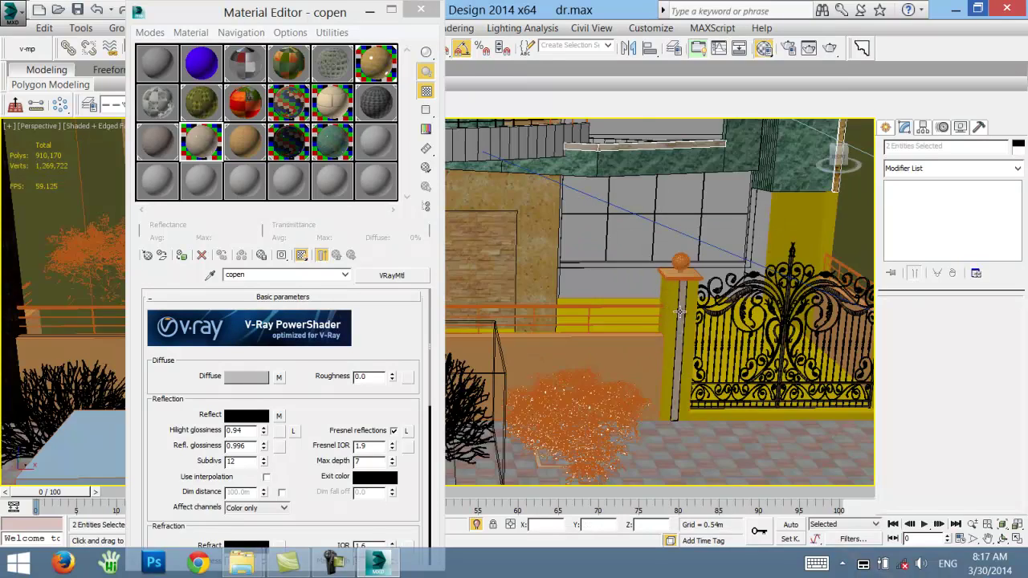
scroll(689, 301, "up", 3)
left_click(665, 280, "ctrl")
scroll(663, 258, "down", 4)
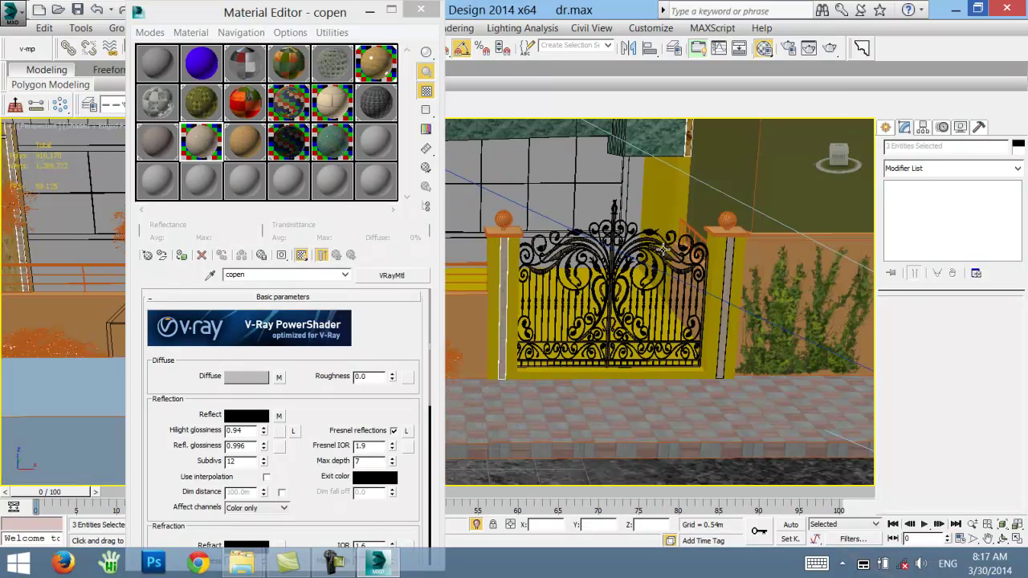
left_click(730, 241, "ctrl")
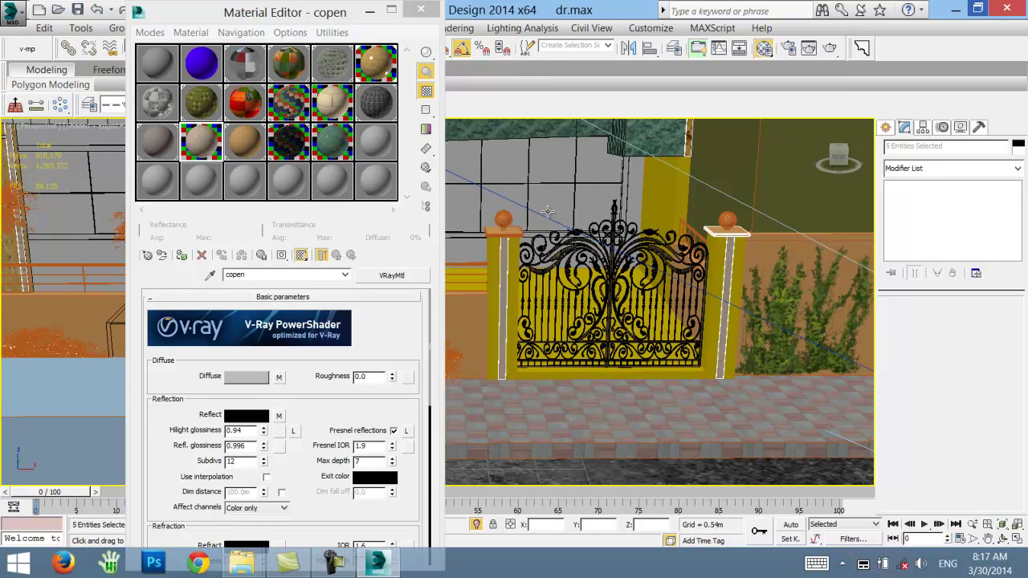
left_click(509, 233, "ctrl")
- Isolate the gate parts, open the group and assign copen to all members
key("alt+q")
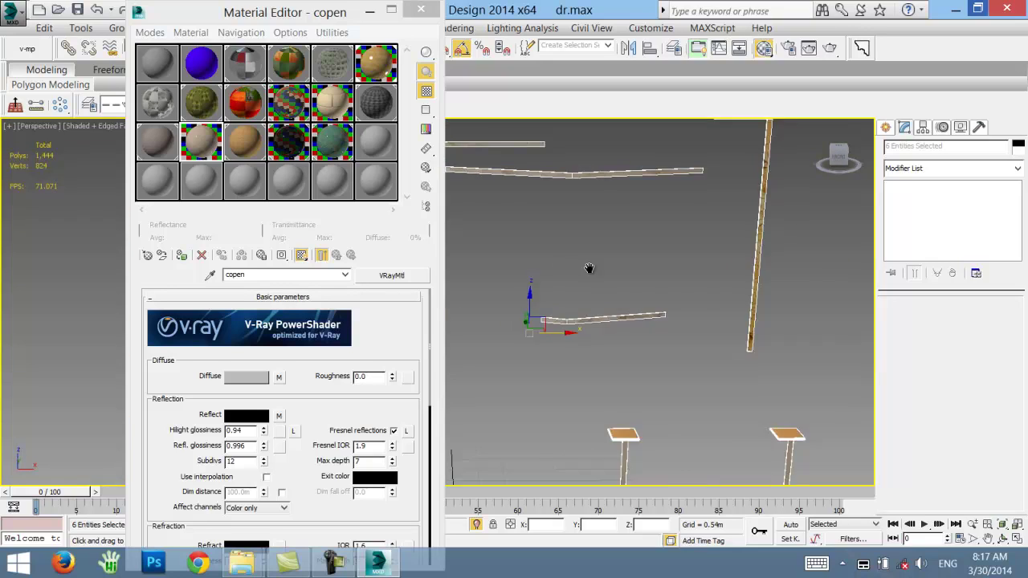
left_click(116, 28)
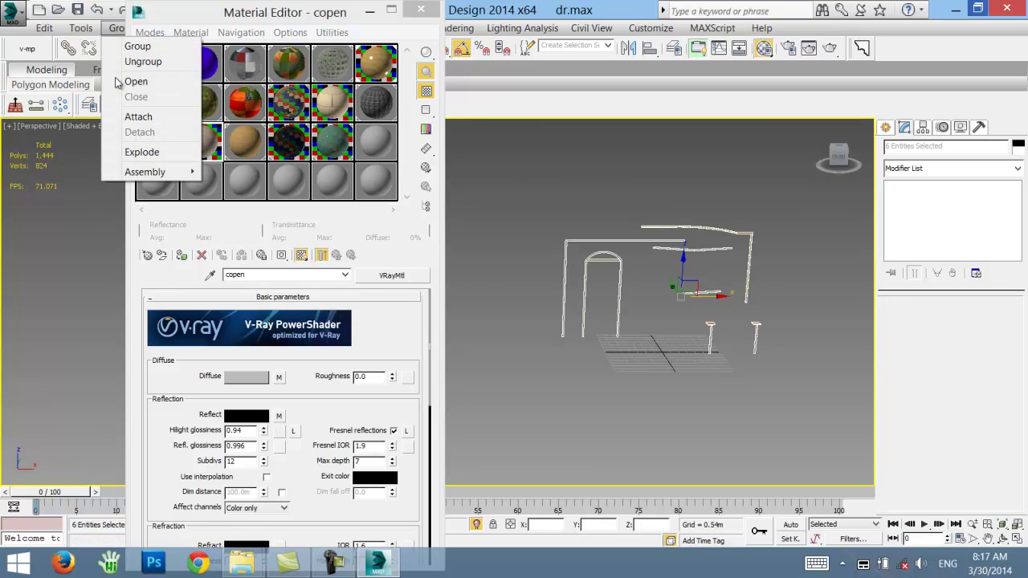
left_click(696, 372)
scroll(696, 372, "down", 2)
left_click_drag(696, 372, 470, 181)
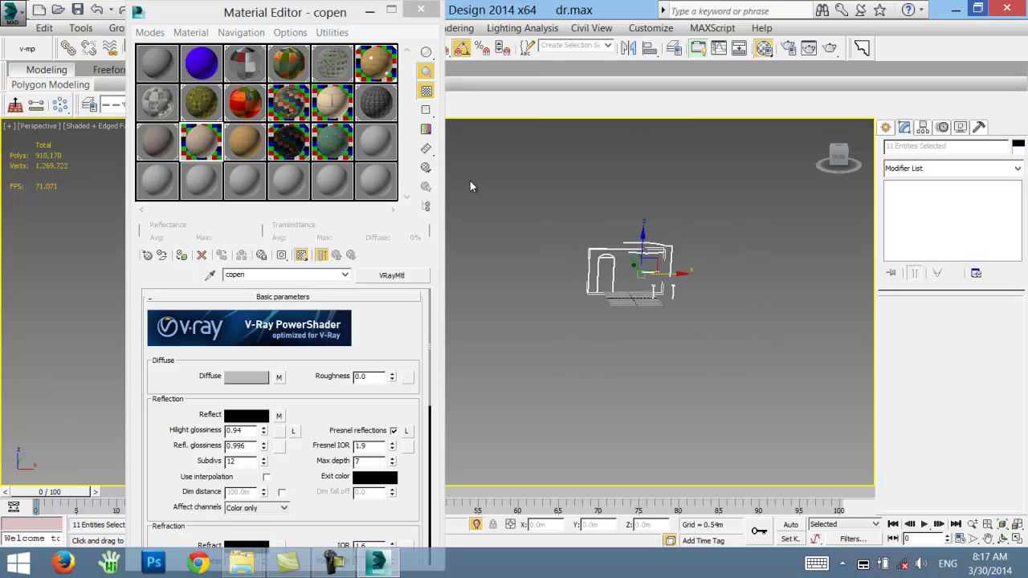
left_click(206, 173)
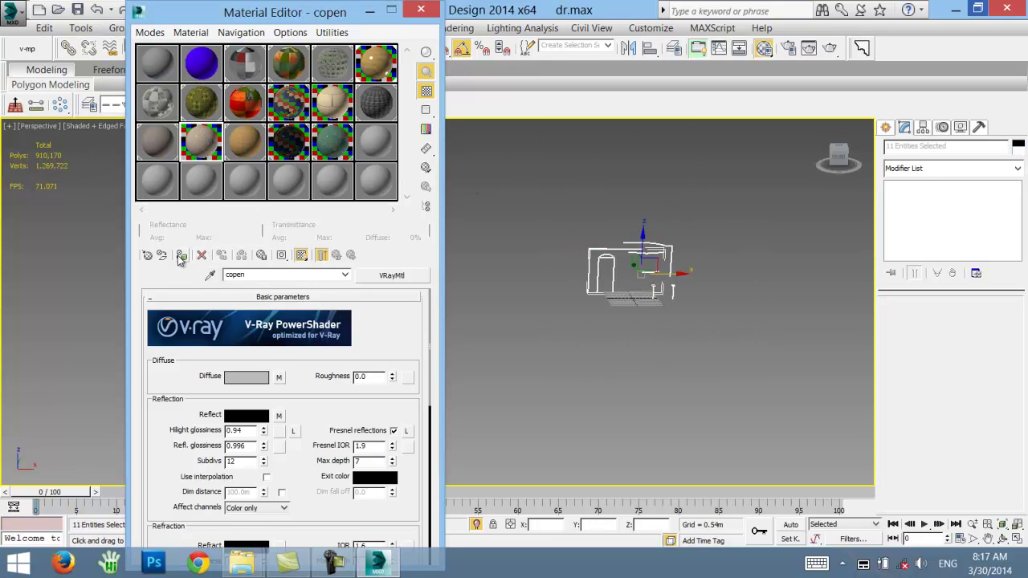
left_click(182, 255)
left_click(528, 340)
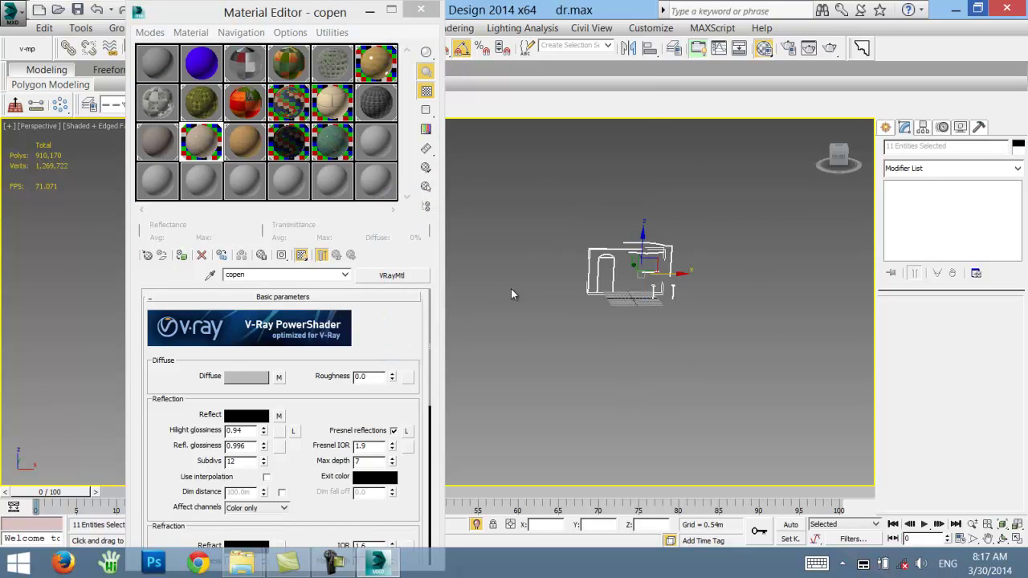
- Add a Box-type UVW Map modifier to the selected gate parts
scroll(628, 282, "up", 3)
scroll(664, 359, "up", 2)
scroll(662, 322, "up", 2)
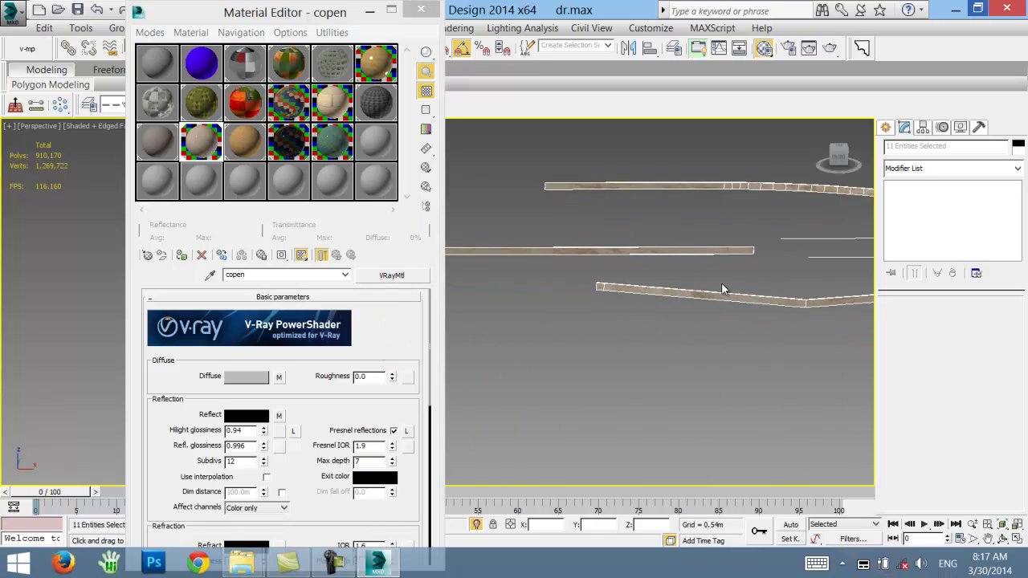
scroll(660, 335, "up", 2)
scroll(658, 243, "up", 2)
scroll(657, 241, "down", 3)
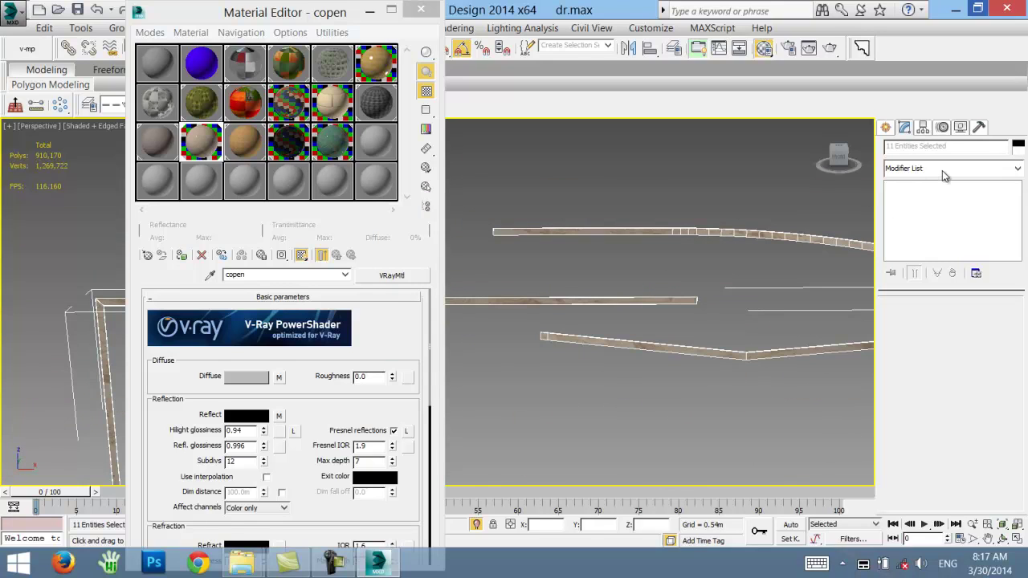
left_click(935, 166)
key("u")
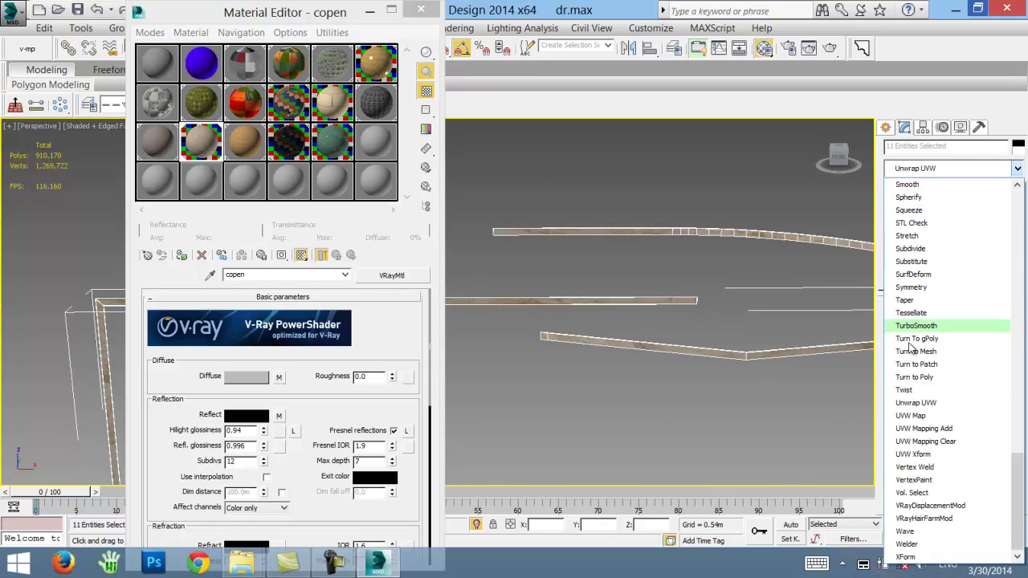
left_click(911, 415)
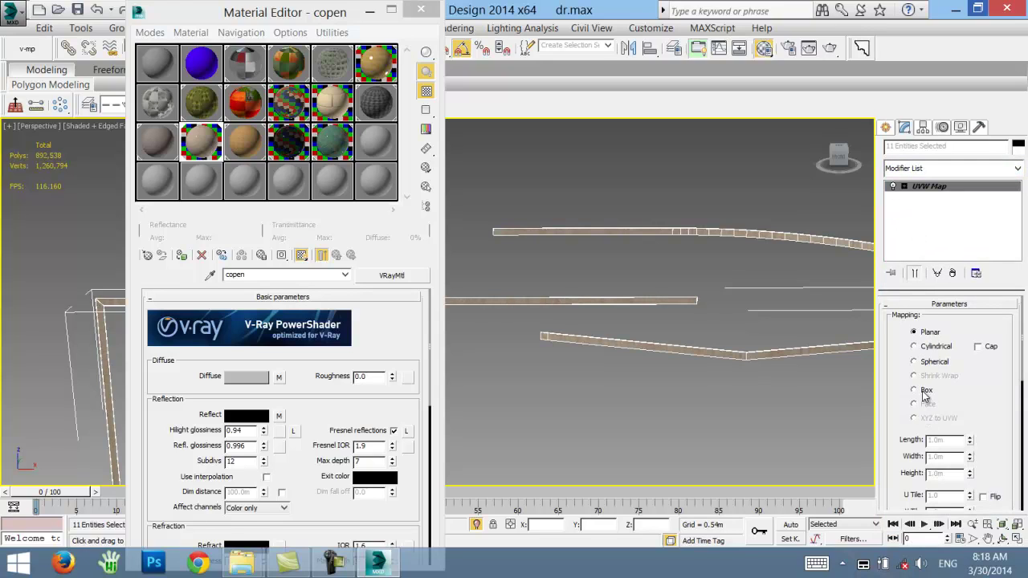
scroll(731, 446, "down", 1)
scroll(683, 442, "down", 1)
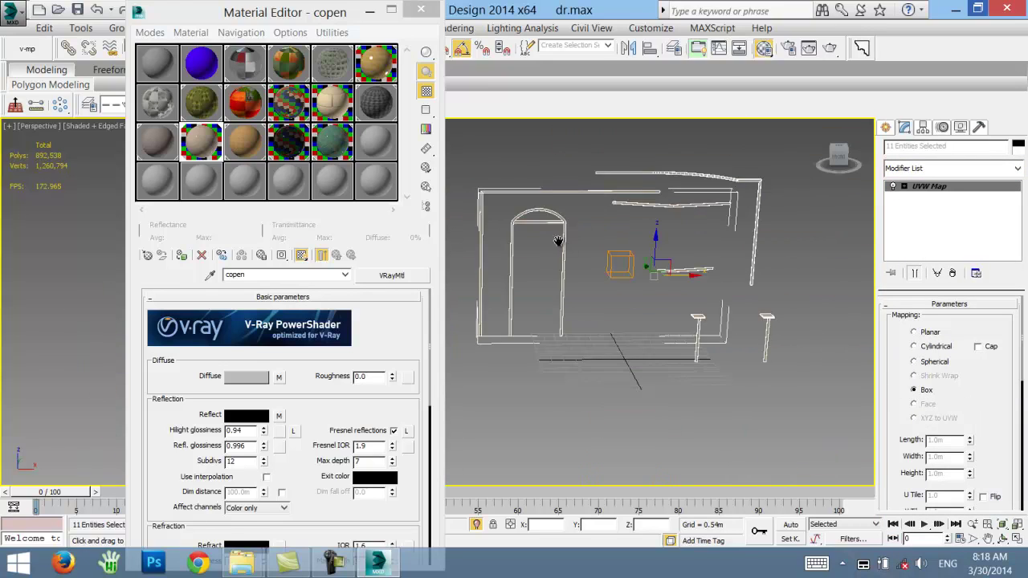
scroll(627, 450, "down", 1)
- Close the gate group again
left_click(117, 28)
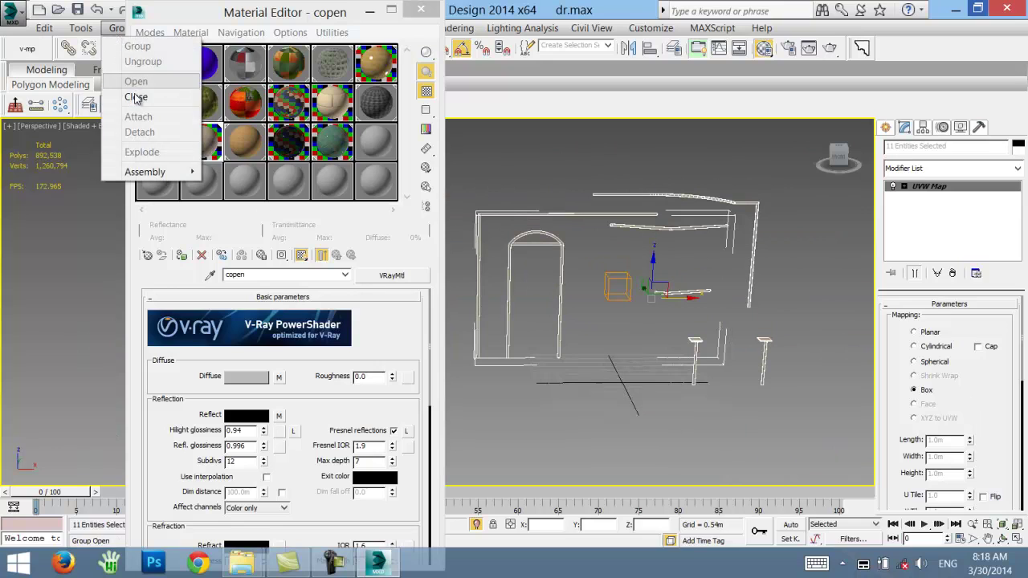
left_click(130, 98)
right_click(594, 241)
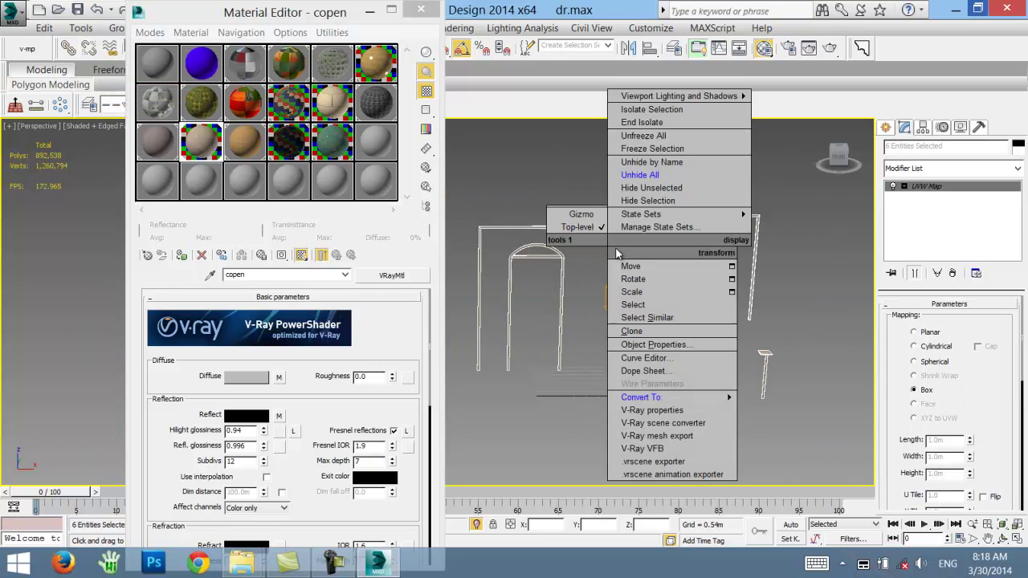
- Unhide all the hidden house geometry
left_click(634, 185)
scroll(643, 255, "up", 2)
scroll(663, 257, "up", 2)
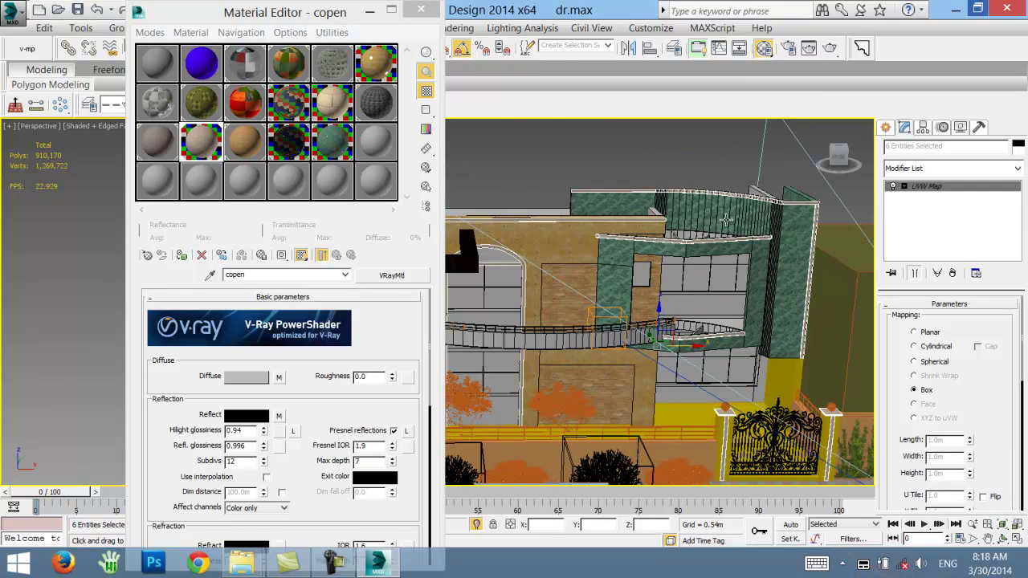
scroll(726, 219, "down", 2)
scroll(731, 208, "up", 3)
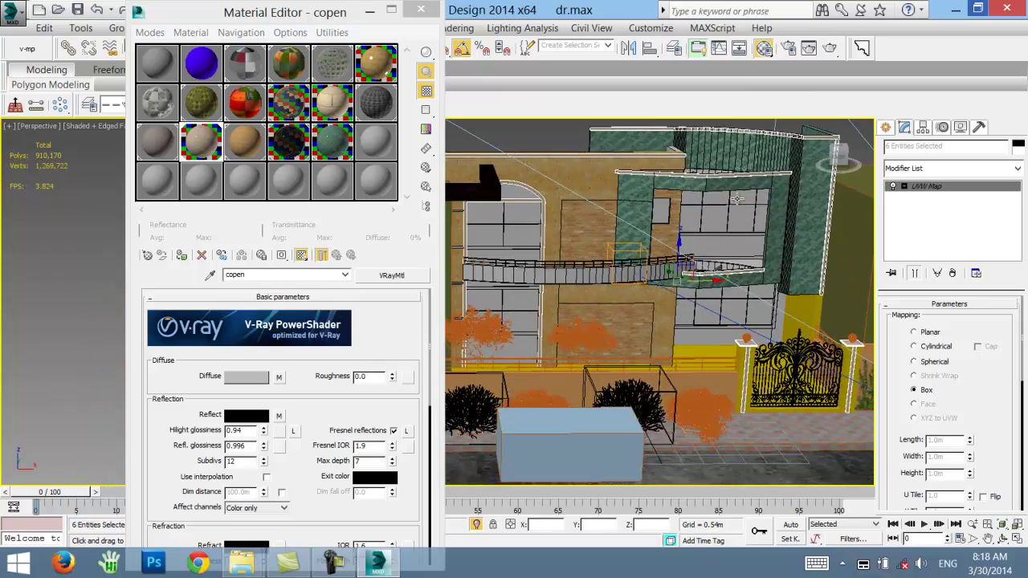
scroll(736, 198, "up", 3)
- Select the balcony shape Shape028 and orbit to centre the ornate gate
left_click(711, 232)
scroll(648, 302, "up", 2)
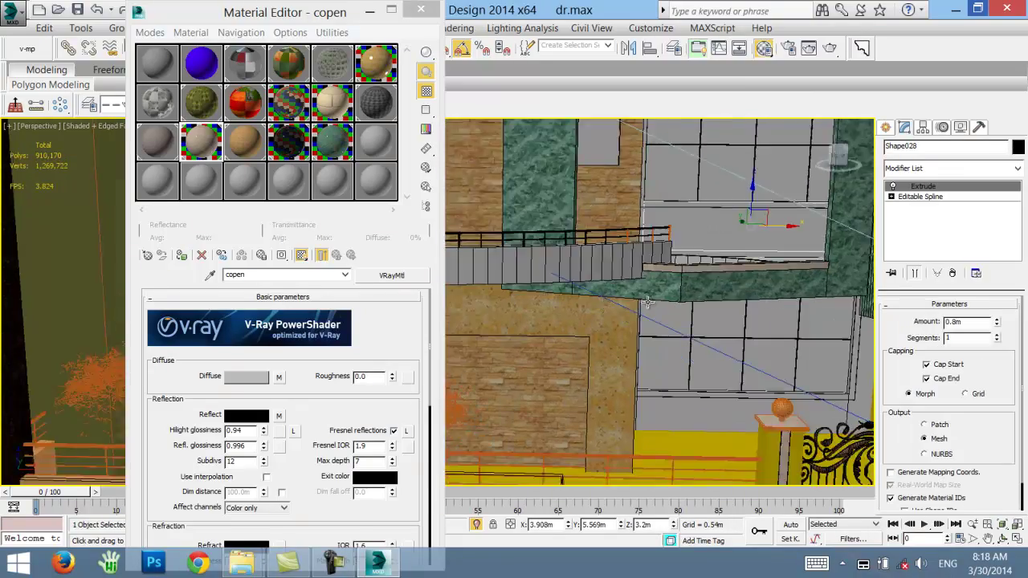
mouse_move(648, 302)
middle_mouse_down("alt")
mouse_move(616, 308)
mouse_move(581, 368)
middle_mouse_up("alt")
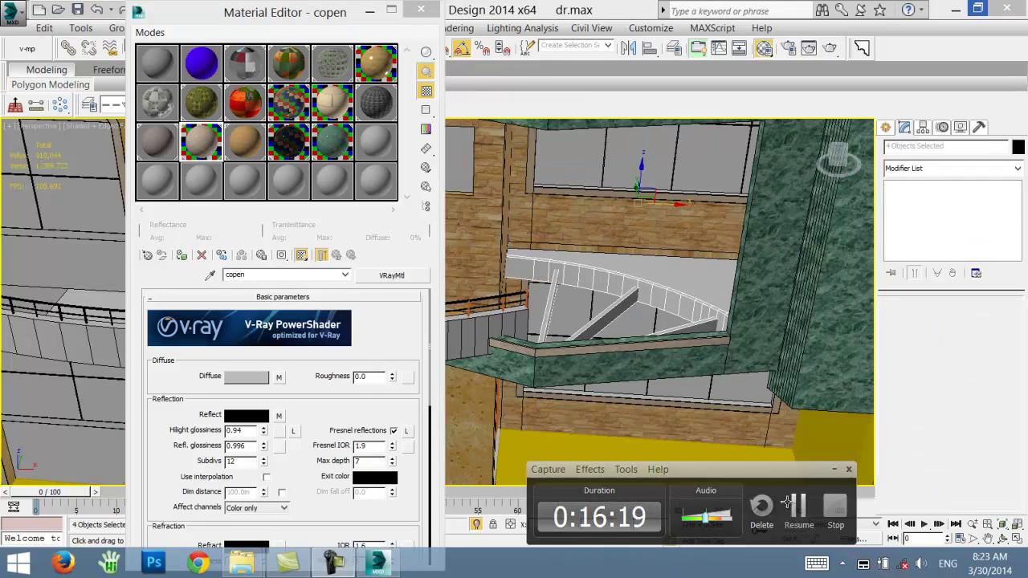
left_click(789, 504)
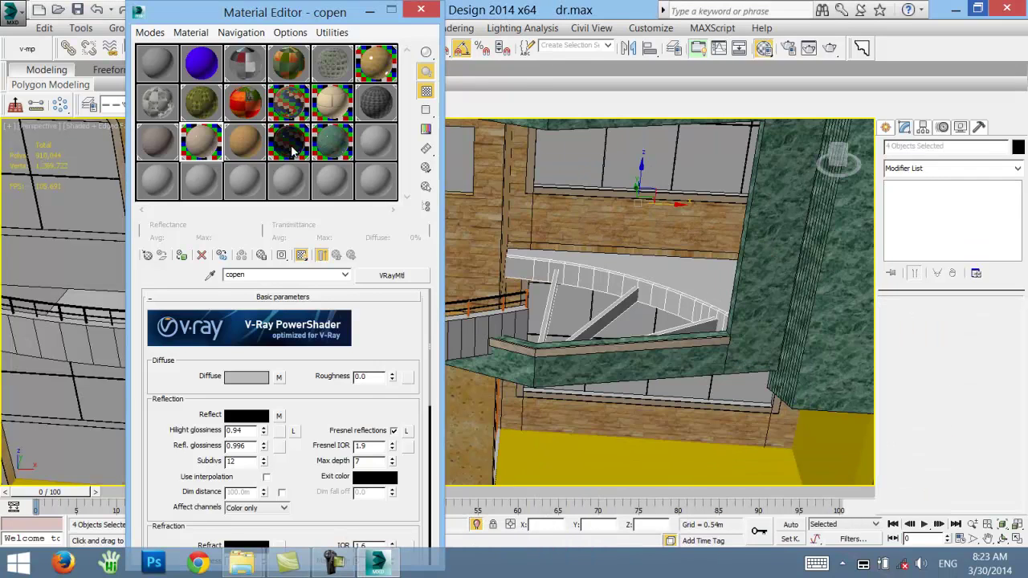
- Turn an unused sample slot into a VRayMtl with pure white (RGB 255) diffuse
left_click(361, 143)
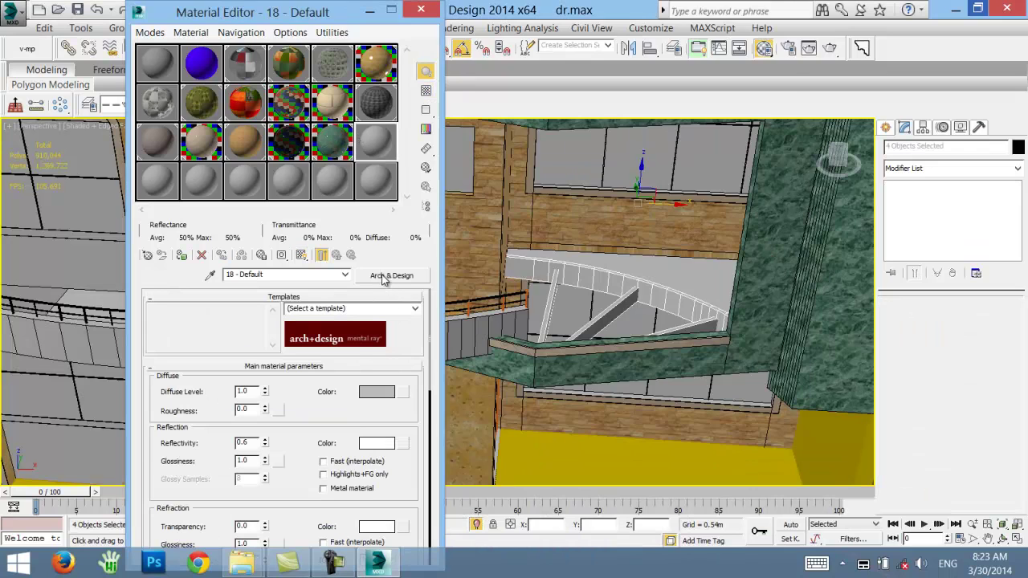
left_click(383, 276)
double_click(481, 406)
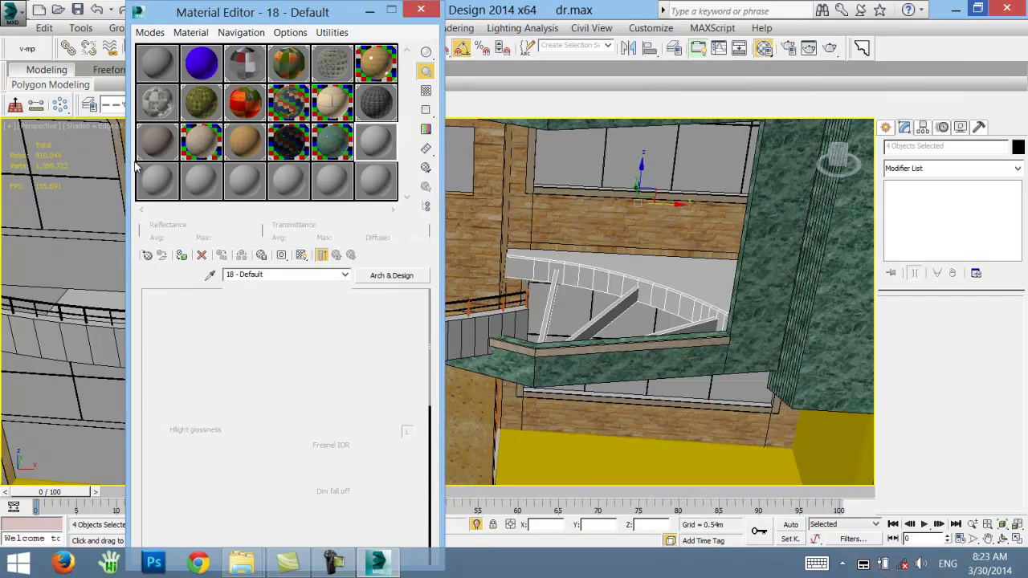
left_click(262, 382)
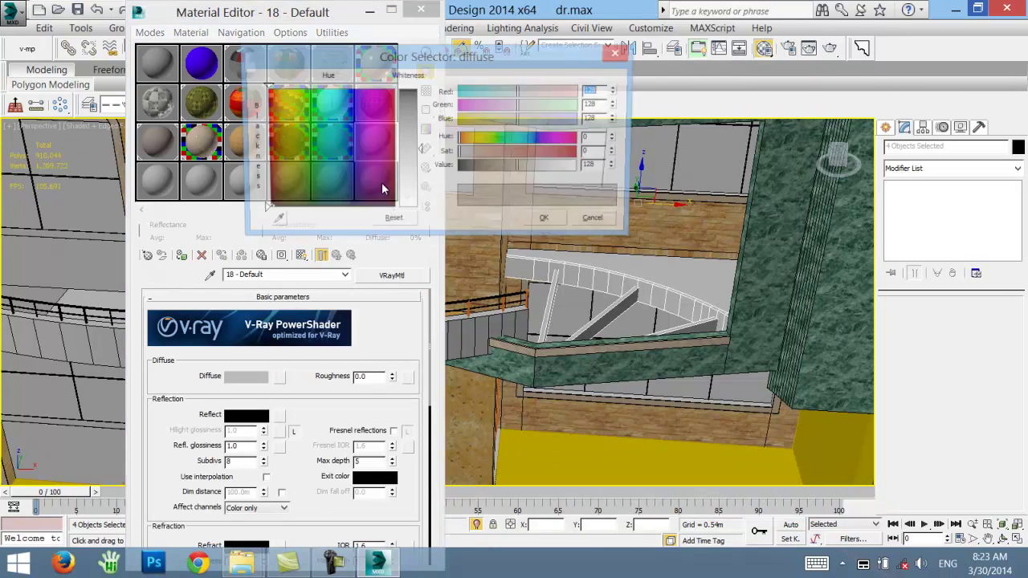
left_click_drag(432, 160, 426, 211)
left_click(545, 222)
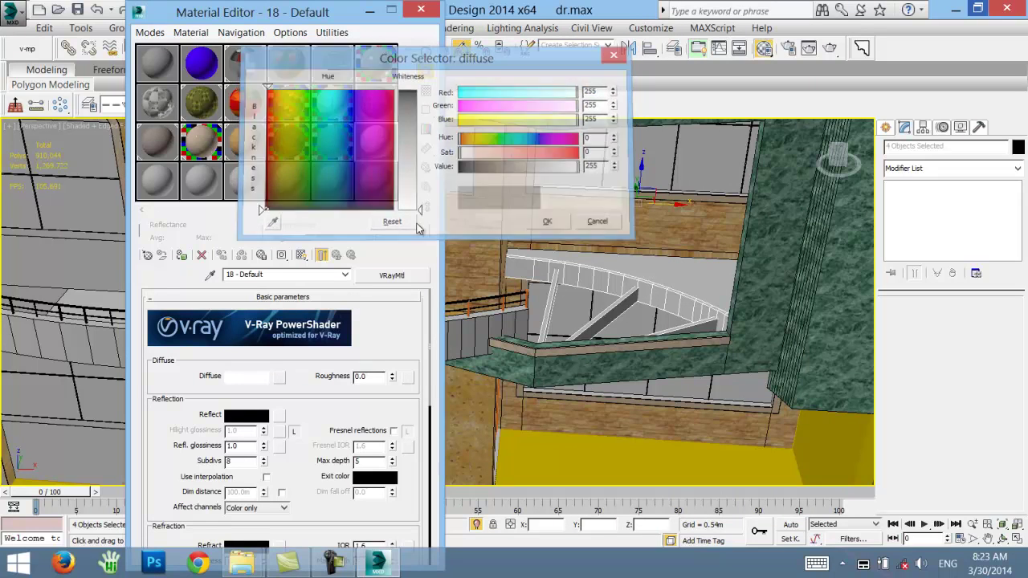
- Name the new material 'white'
left_click(268, 277)
type("whi")
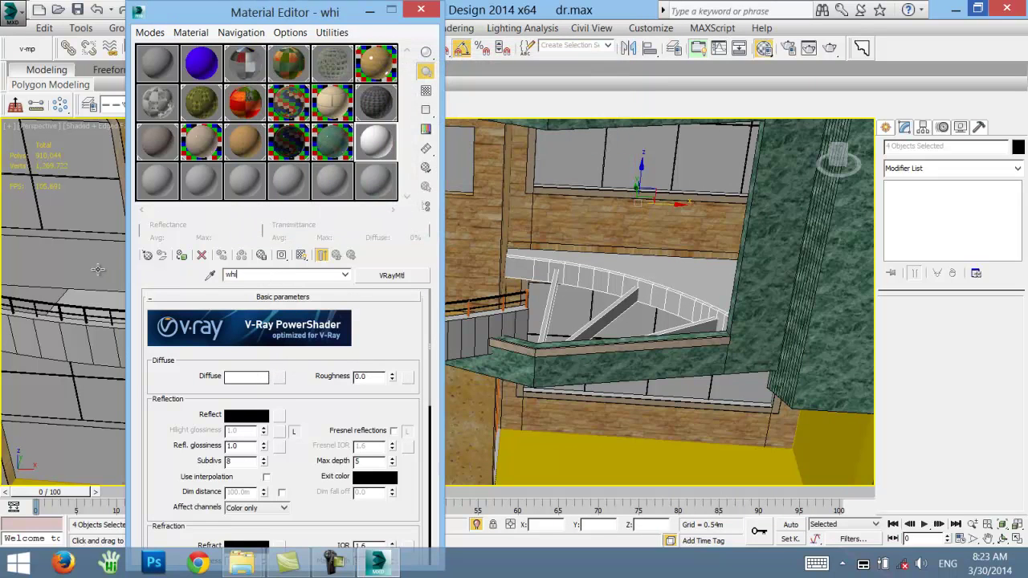
type("te")
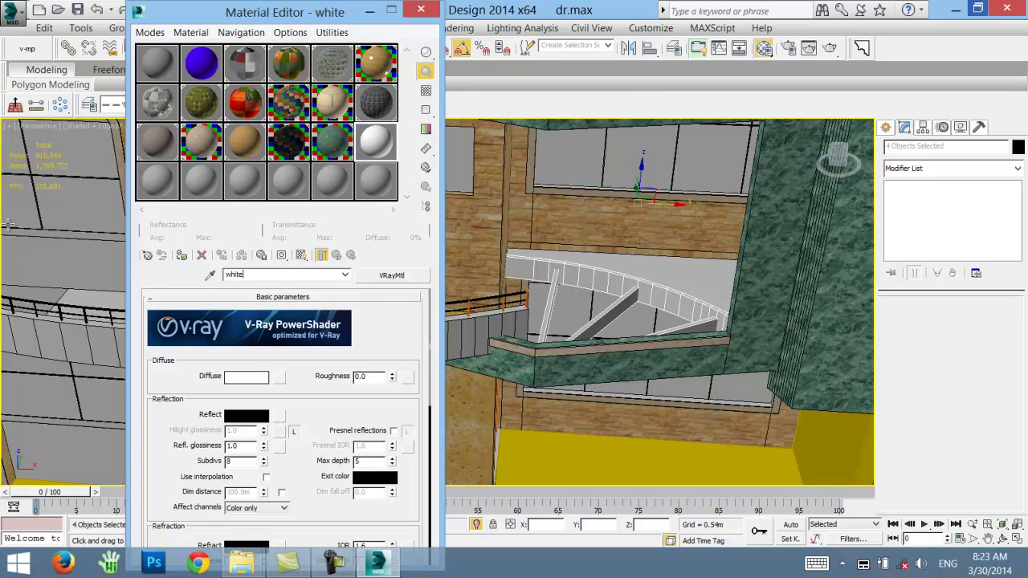
scroll(296, 372, "down", 1)
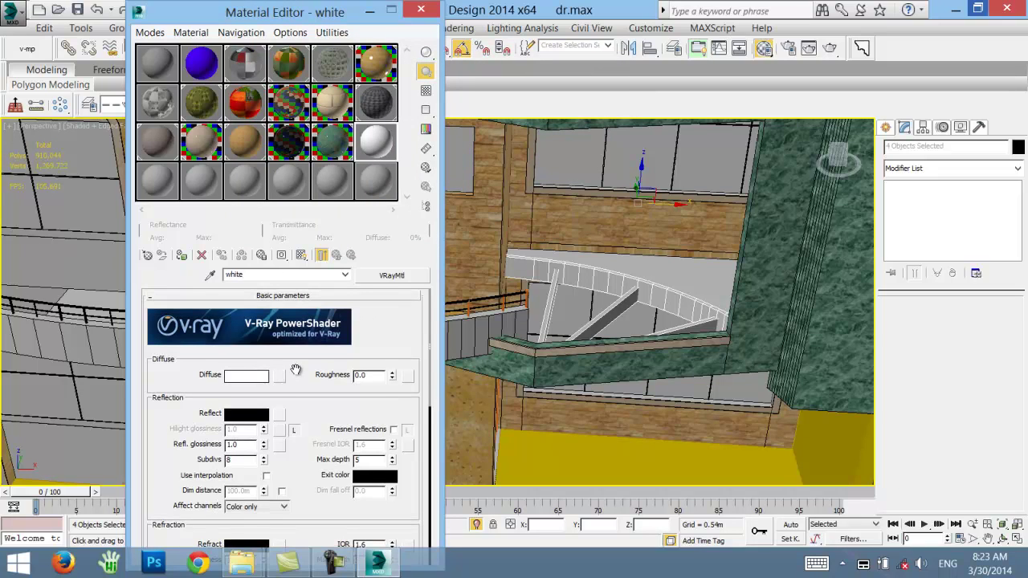
scroll(296, 361, "down", 2)
scroll(295, 346, "down", 2)
scroll(296, 330, "down", 2)
scroll(295, 322, "down", 1)
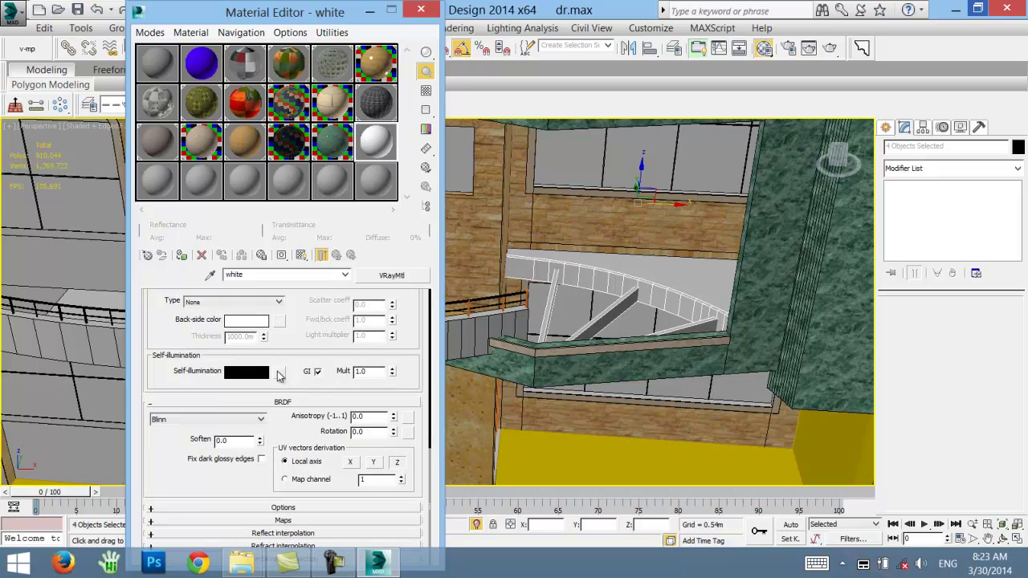
- Put a Noise map in the white material's Bump channel
left_click(297, 520)
scroll(305, 327, "down", 2)
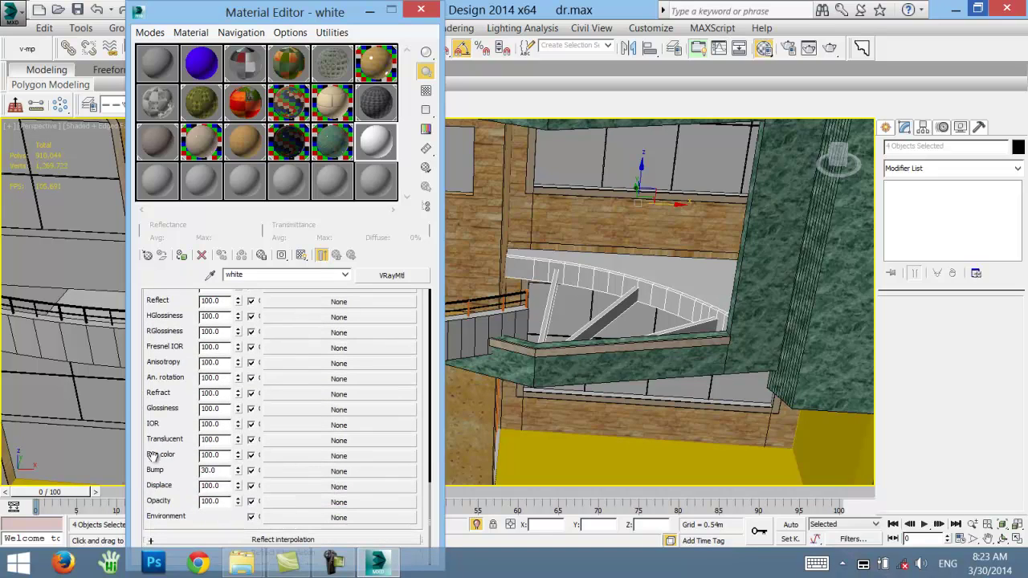
left_click(278, 472)
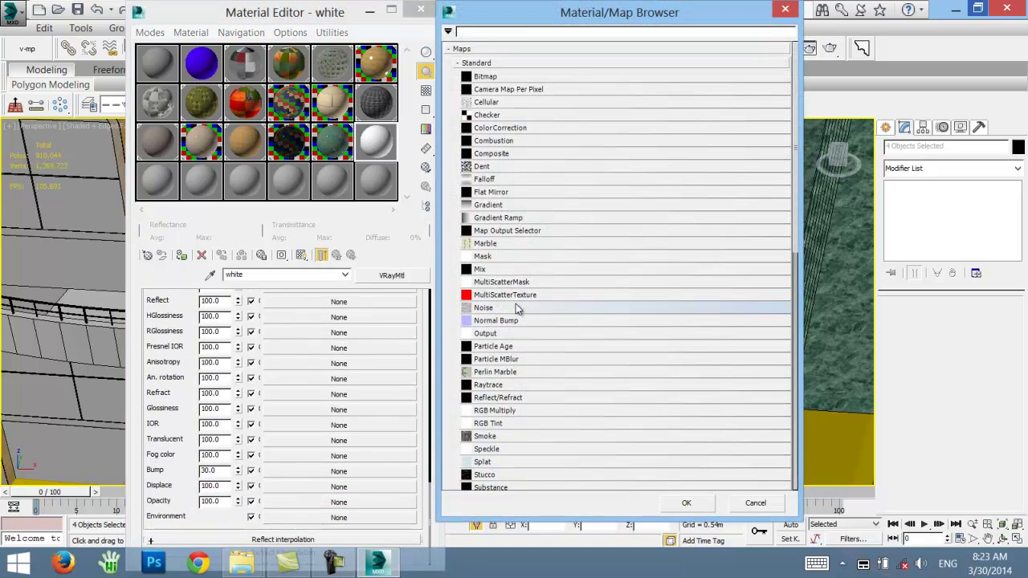
scroll(482, 472, "down", 2)
scroll(486, 466, "down", 1)
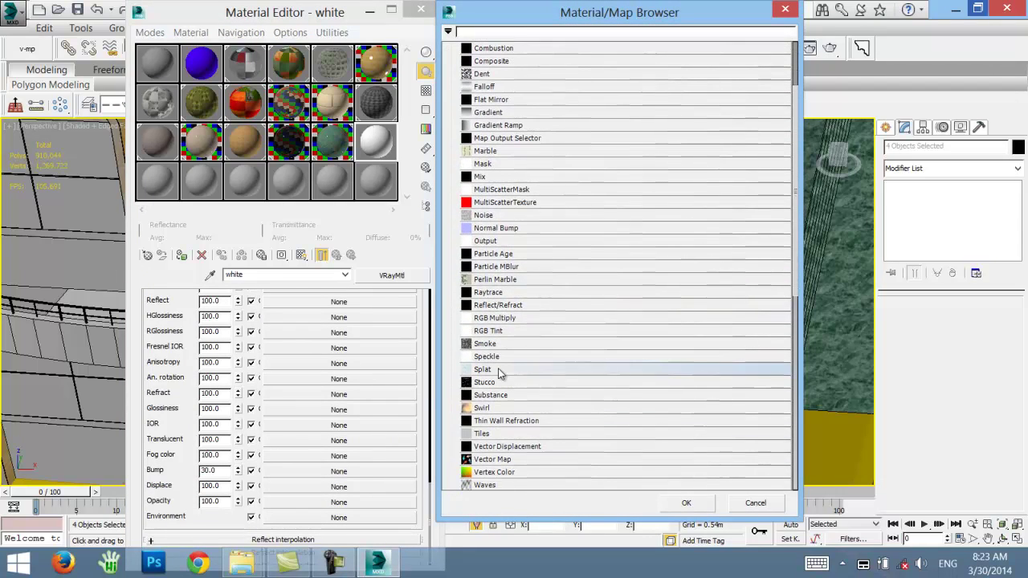
scroll(496, 321, "down", 2)
scroll(487, 354, "down", 1)
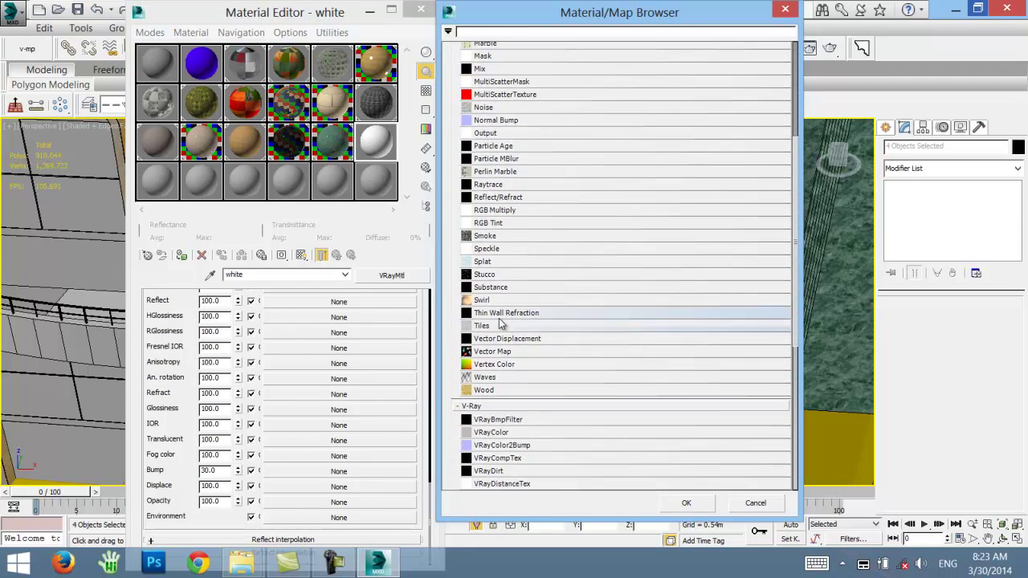
scroll(506, 241, "up", 1)
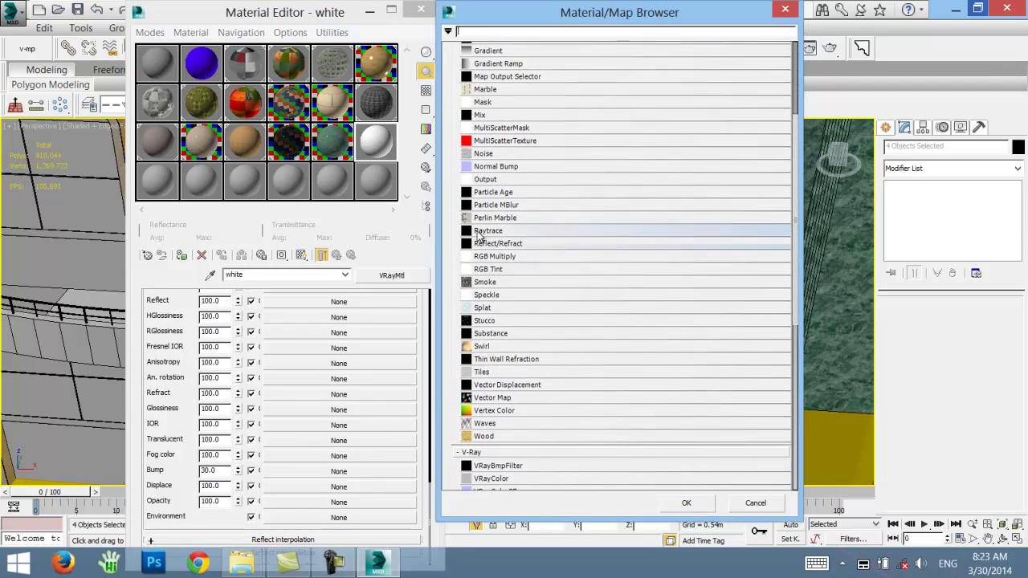
double_click(484, 154)
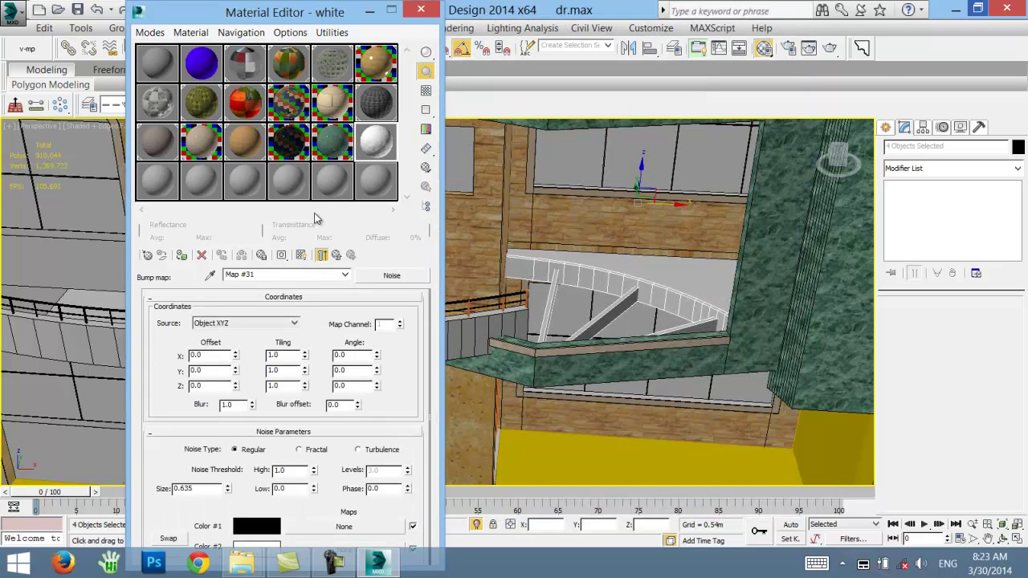
- Set the bump noise to Fractal with size 0.01, then apply the material to the selection
double_click(384, 141)
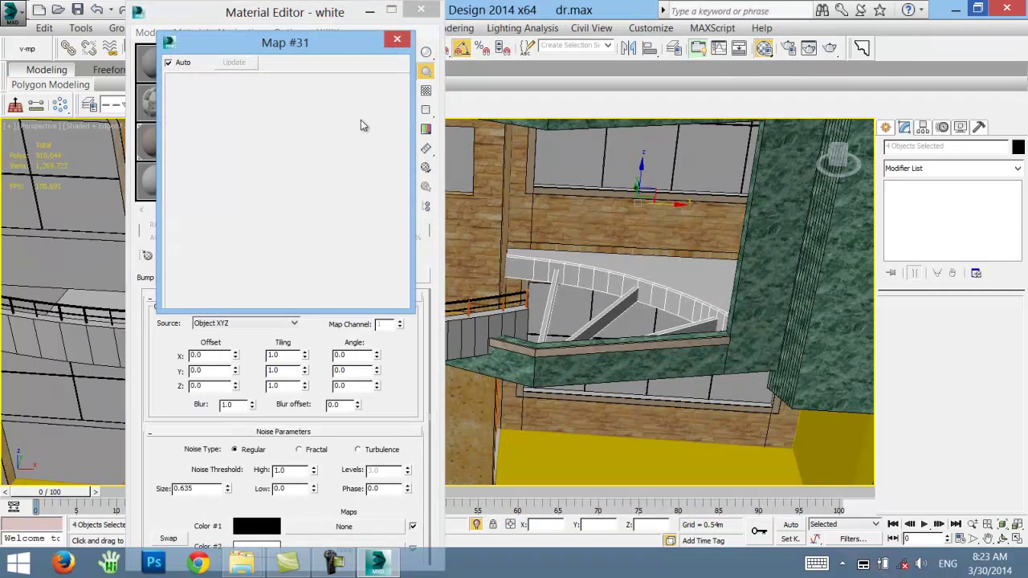
left_click_drag(303, 46, 626, 44)
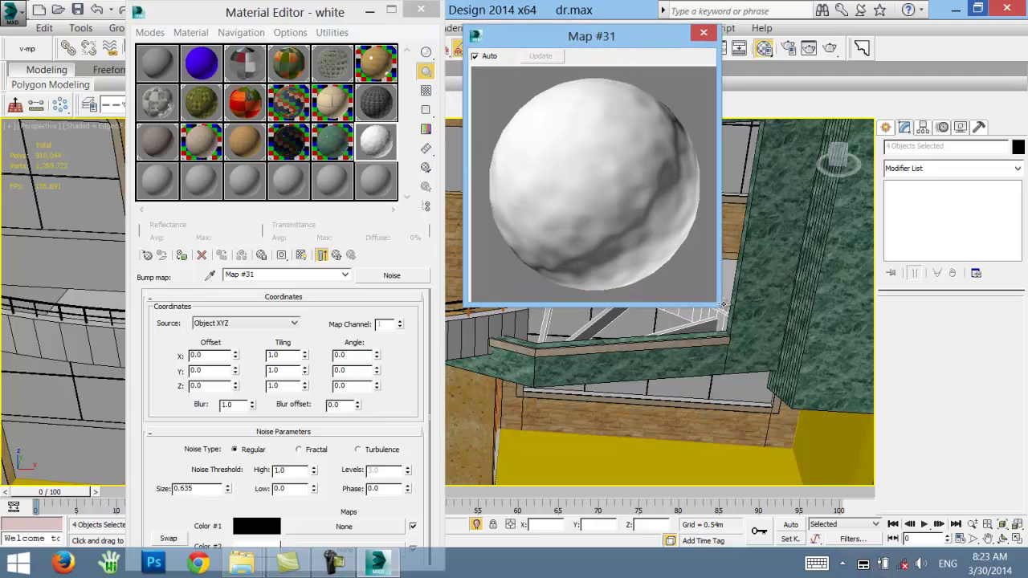
left_click_drag(715, 303, 800, 386)
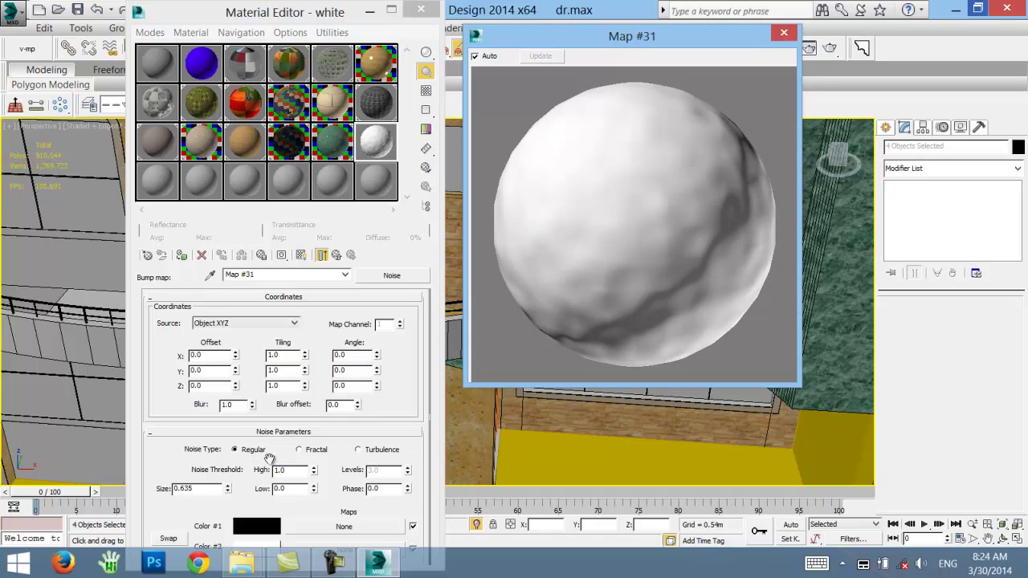
left_click(306, 454)
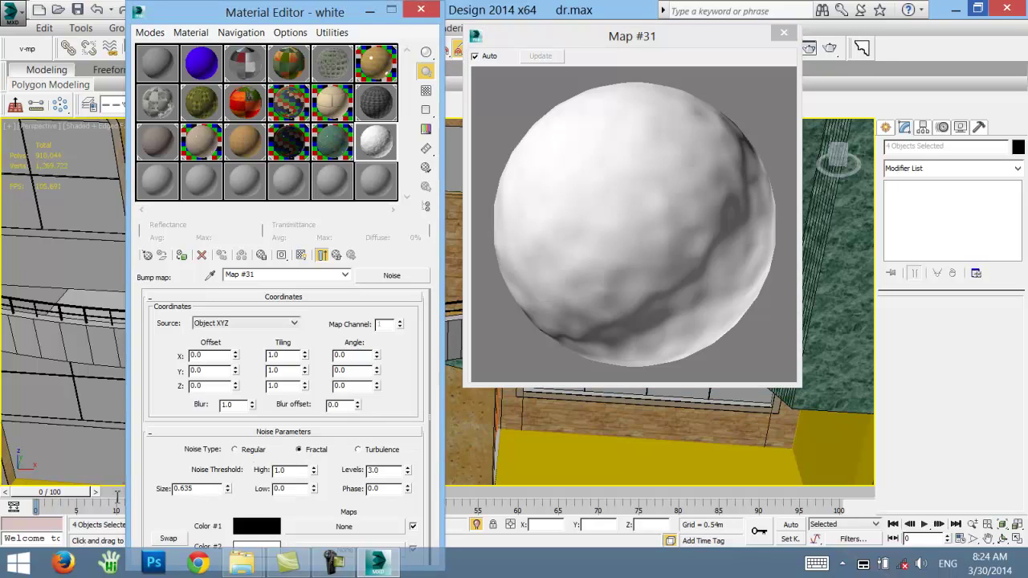
double_click(187, 490)
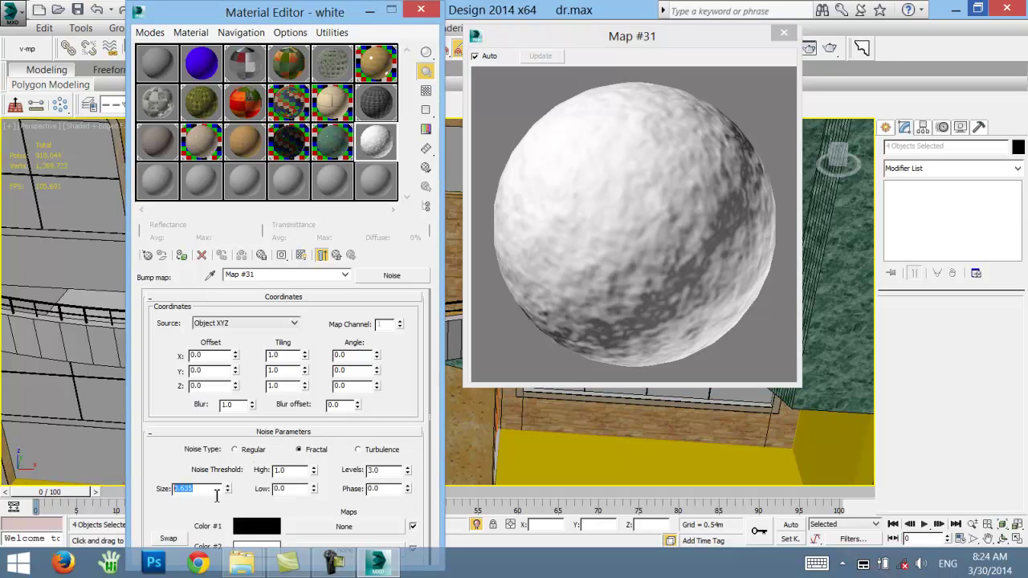
type(".001")
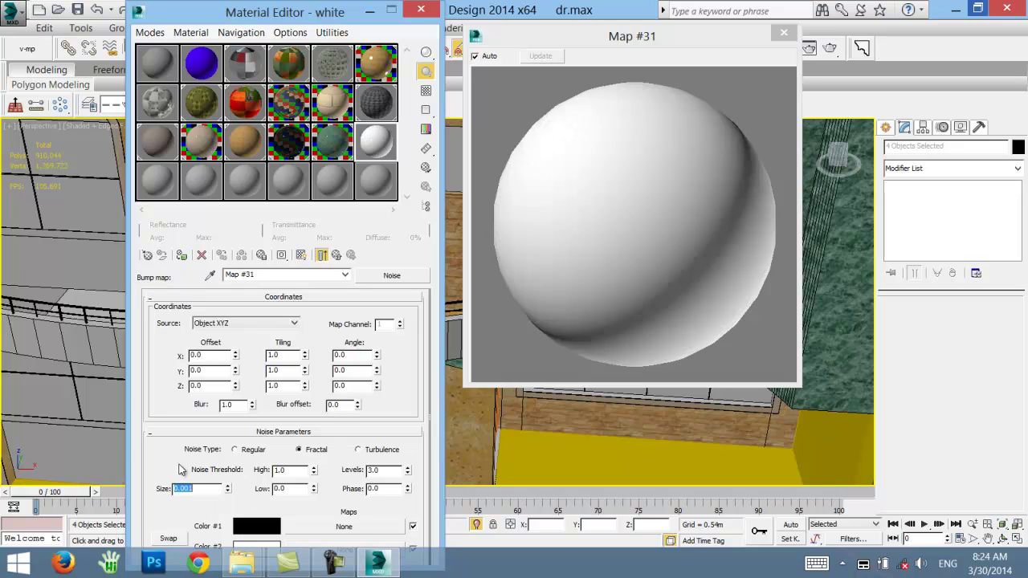
key("Return")
left_click(781, 37)
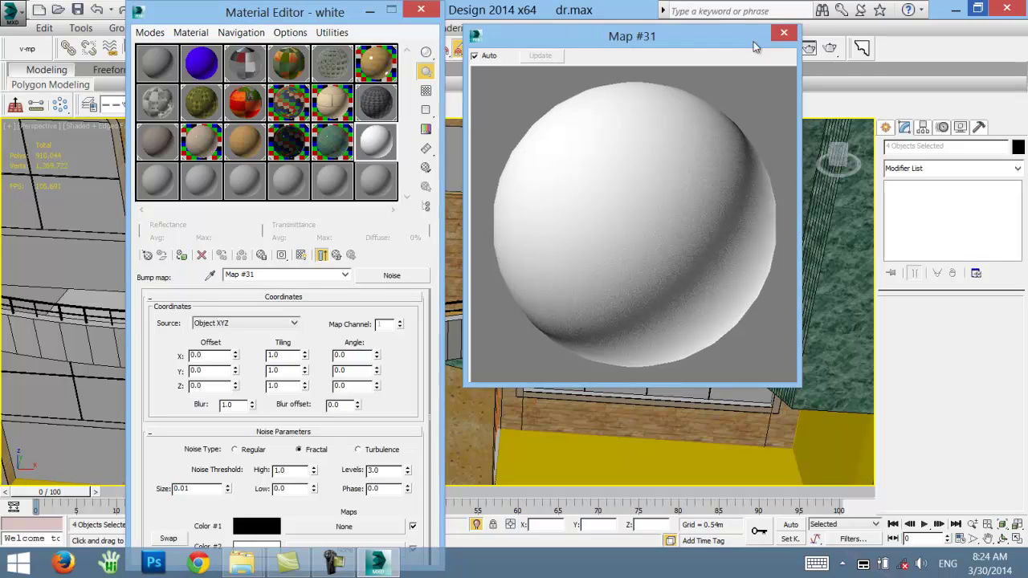
left_click(181, 256)
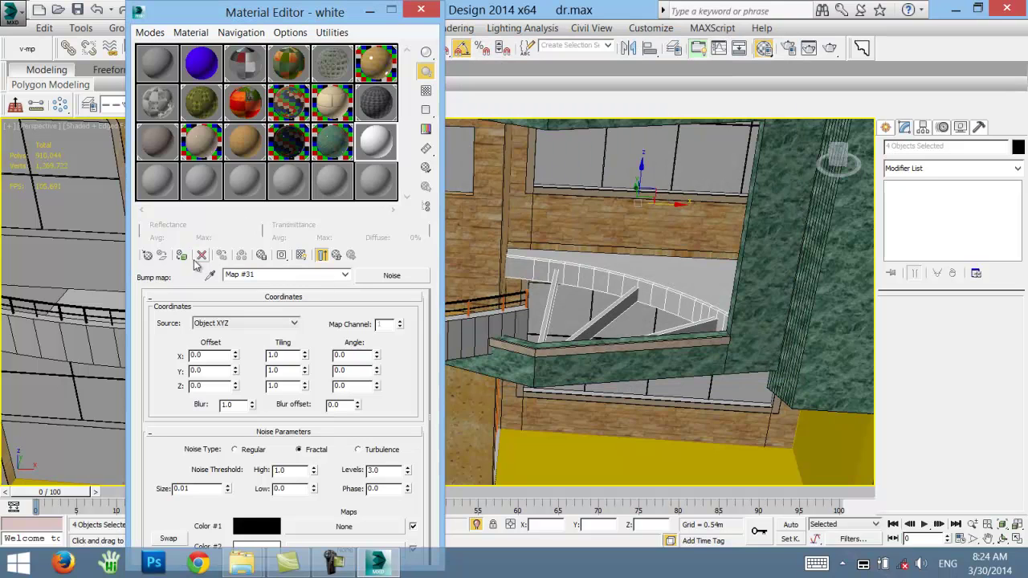
- Apply the green polished-marble material to the curved railing band Shape007
middle_click_drag(603, 193, 563, 338)
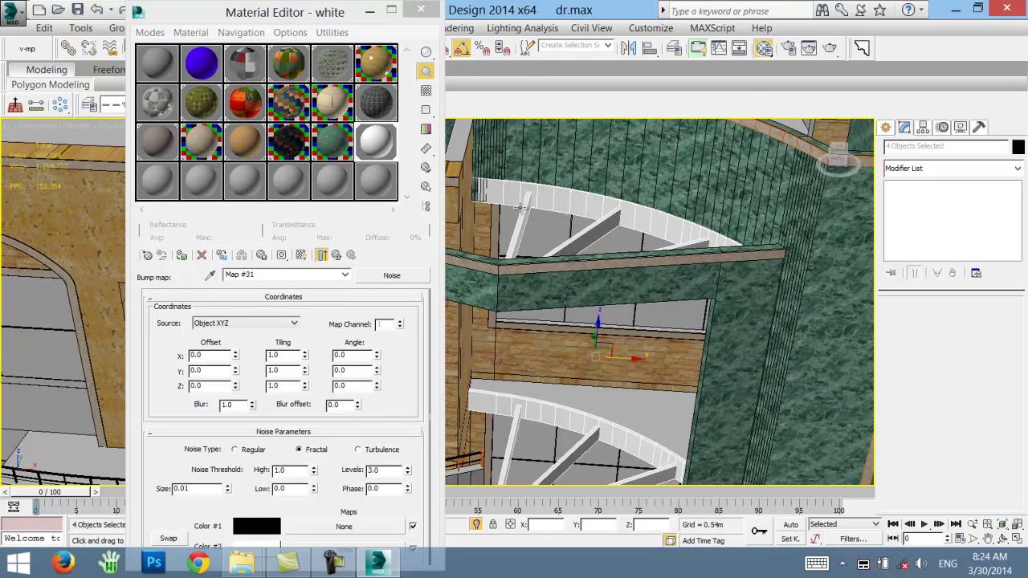
mouse_move(534, 236)
middle_mouse_down("alt")
mouse_move(545, 161)
mouse_move(635, 317)
mouse_move(679, 322)
middle_mouse_up("alt")
scroll(679, 323, "up", 1)
scroll(679, 322, "up", 3)
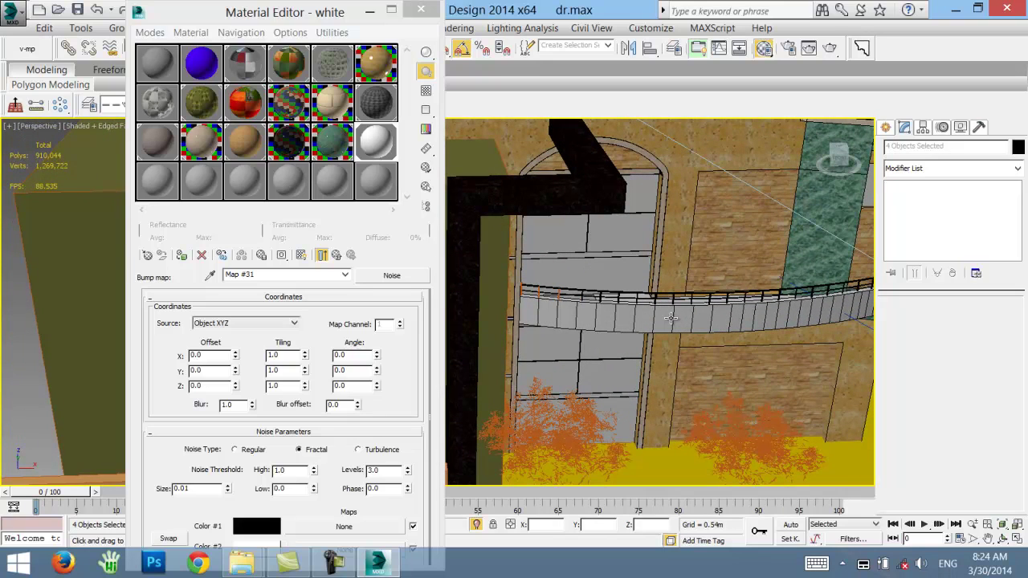
left_click(671, 318)
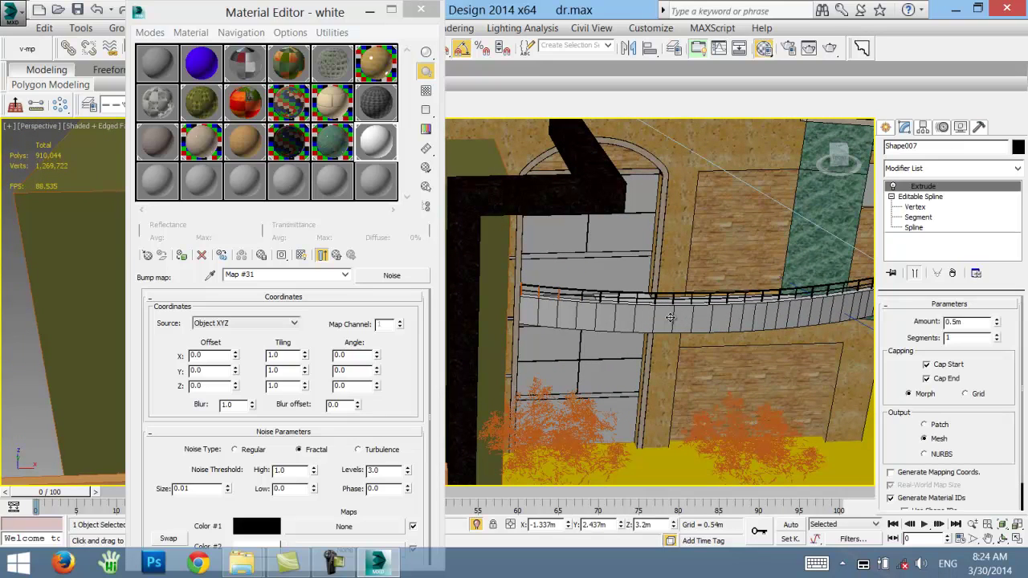
left_click(333, 142)
left_click(181, 254)
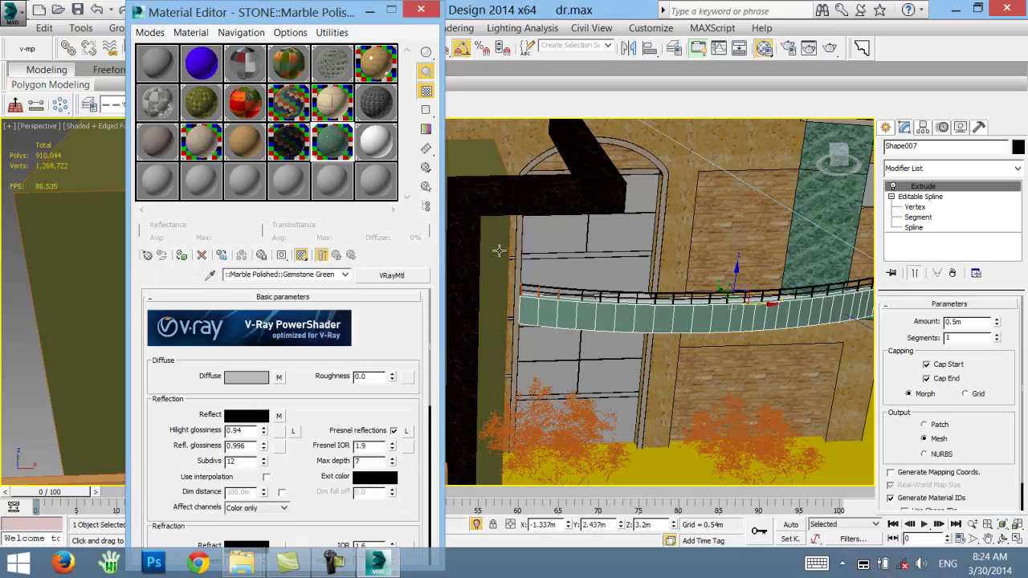
- Add a UVW Map modifier to the railing with Box mapping
left_click(910, 170)
key("u")
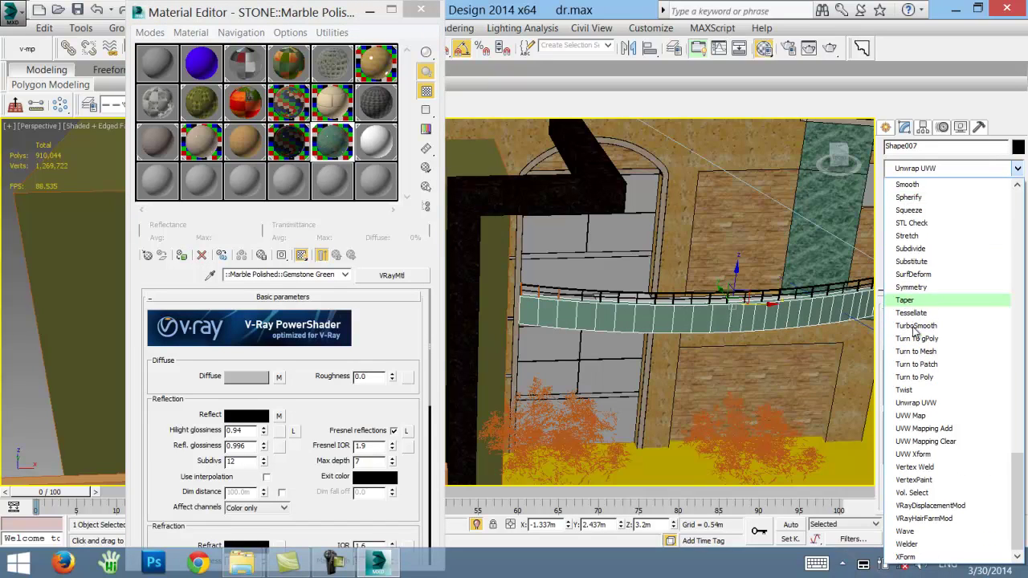
left_click(911, 416)
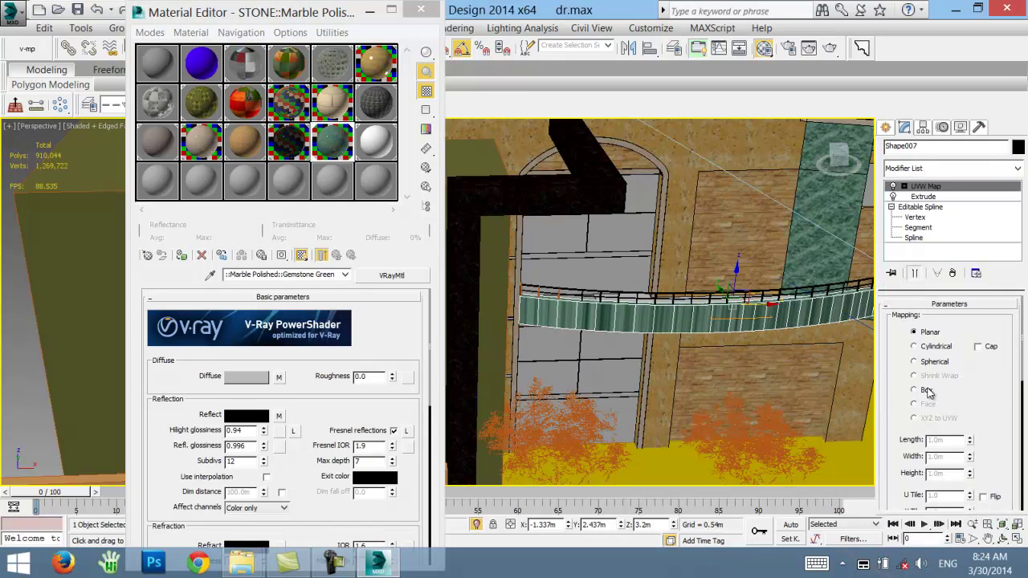
left_click(928, 391)
scroll(932, 401, "down", 1)
mouse_move(643, 338)
middle_mouse_down("alt")
mouse_move(379, 345)
mouse_move(627, 376)
mouse_move(697, 334)
mouse_move(652, 334)
middle_mouse_up("alt")
scroll(697, 334, "up", 5)
left_click(716, 326)
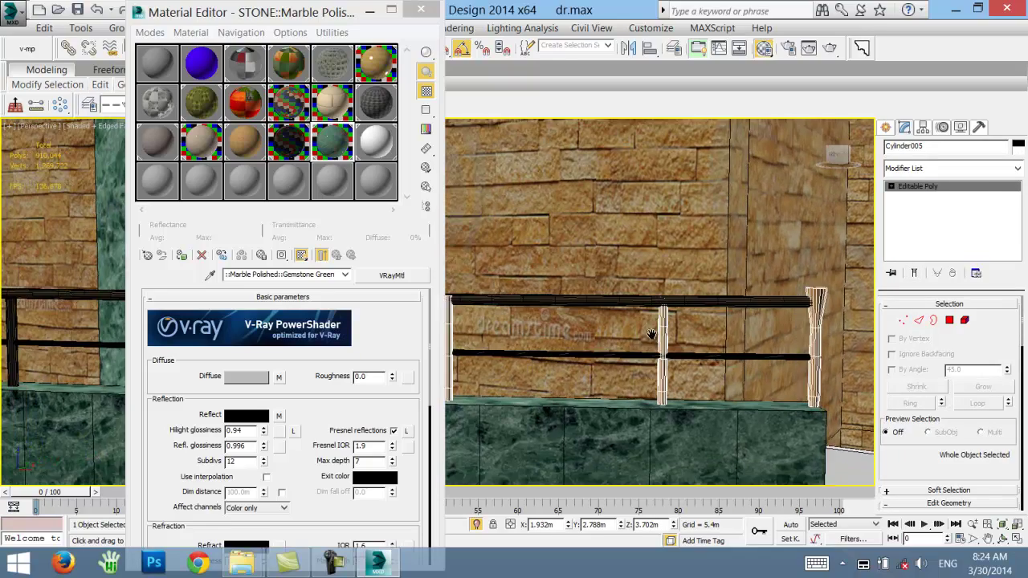
- Find and select the METAL::Jewelry::18k Rose Gold material slot
scroll(652, 335, "down", 2)
scroll(652, 334, "down", 2)
scroll(723, 353, "down", 5)
scroll(780, 370, "up", 2)
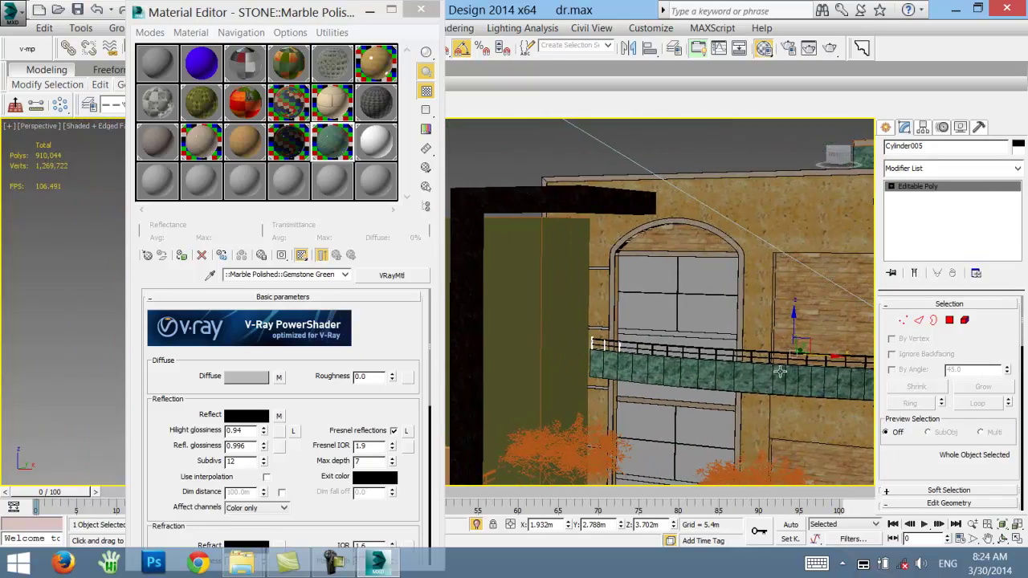
scroll(589, 345, "up", 3)
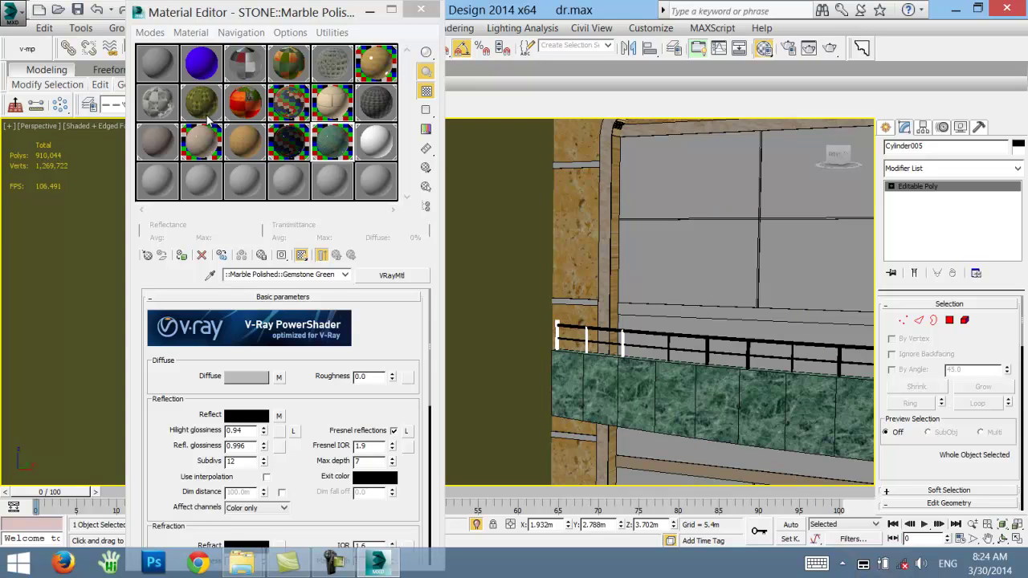
left_click(200, 151)
left_click(251, 142)
left_click(279, 140)
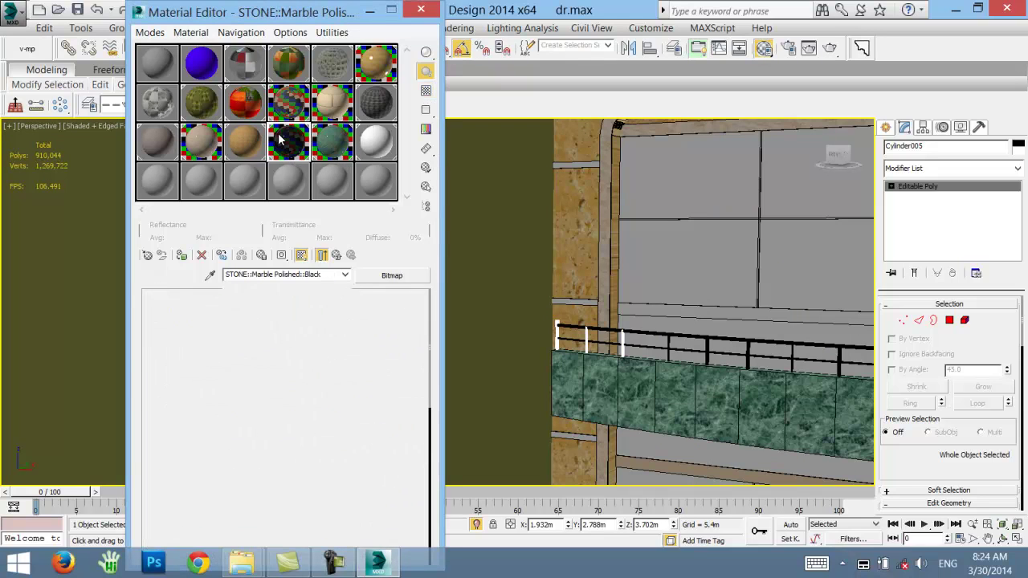
left_click(158, 141)
left_click(200, 142)
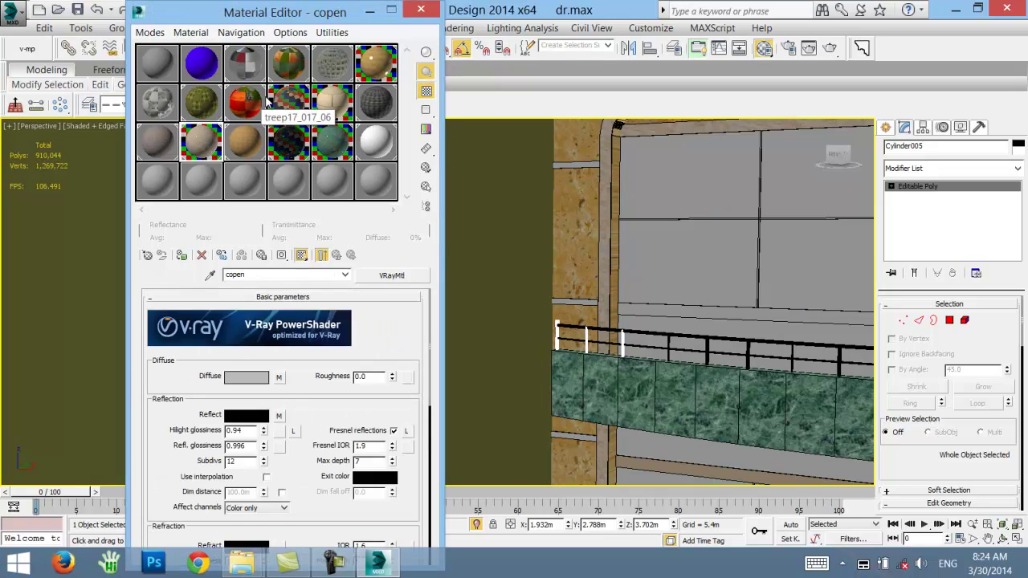
left_click(285, 98)
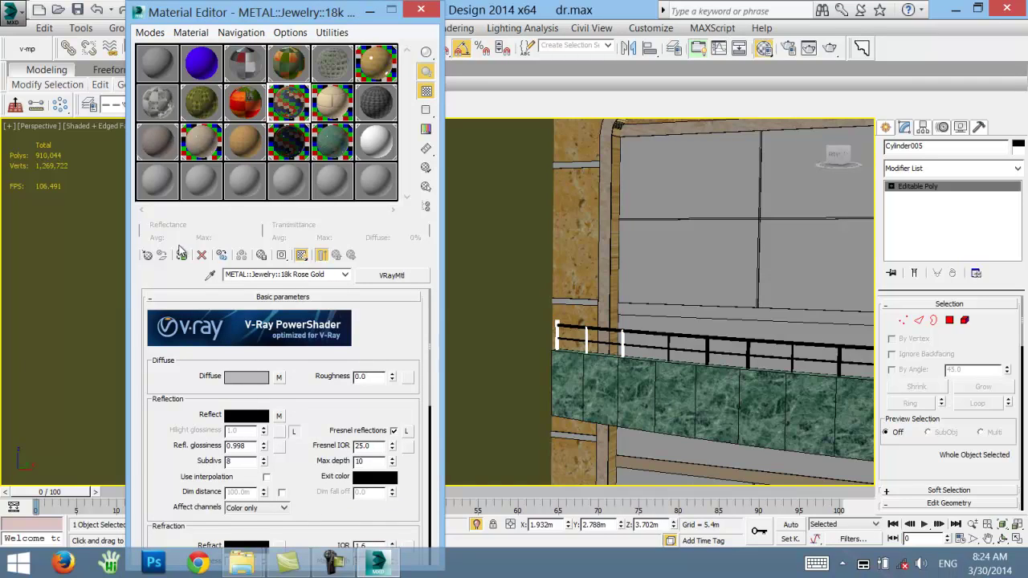
- Rename the rose gold material to 'metal'
left_click_drag(330, 274, 206, 265)
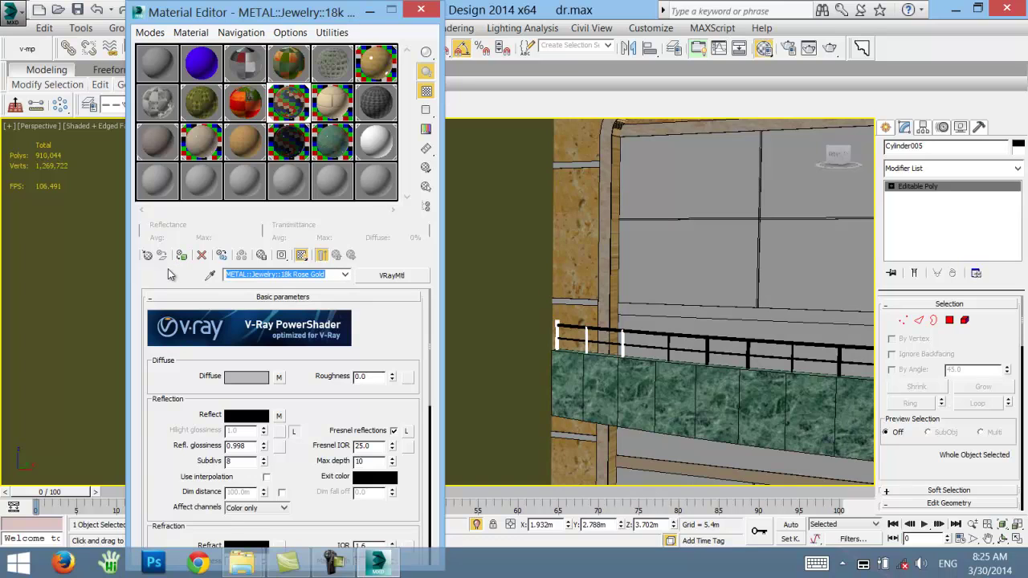
type("metal")
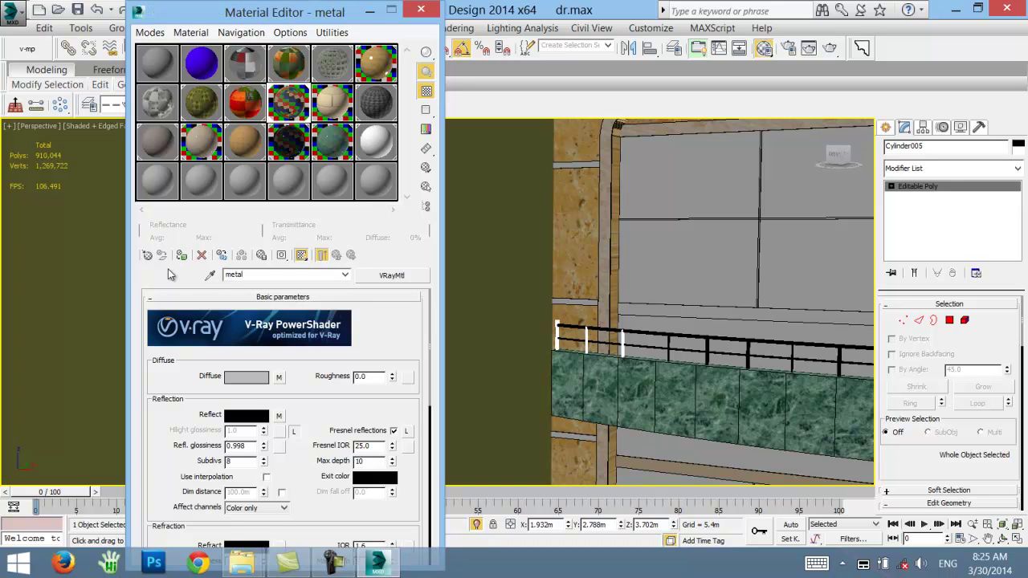
mouse_move(797, 245)
middle_mouse_down("alt")
mouse_move(708, 335)
mouse_move(631, 276)
mouse_move(740, 336)
middle_mouse_up("alt")
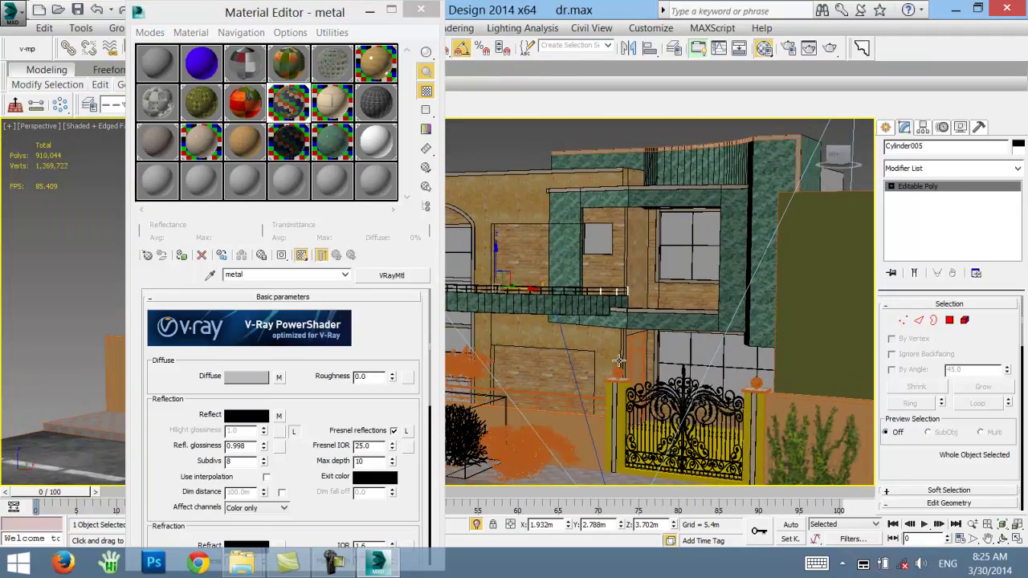
- Select the window glass panes and a spline object on the facade
left_click(740, 335)
left_click(739, 212, "ctrl")
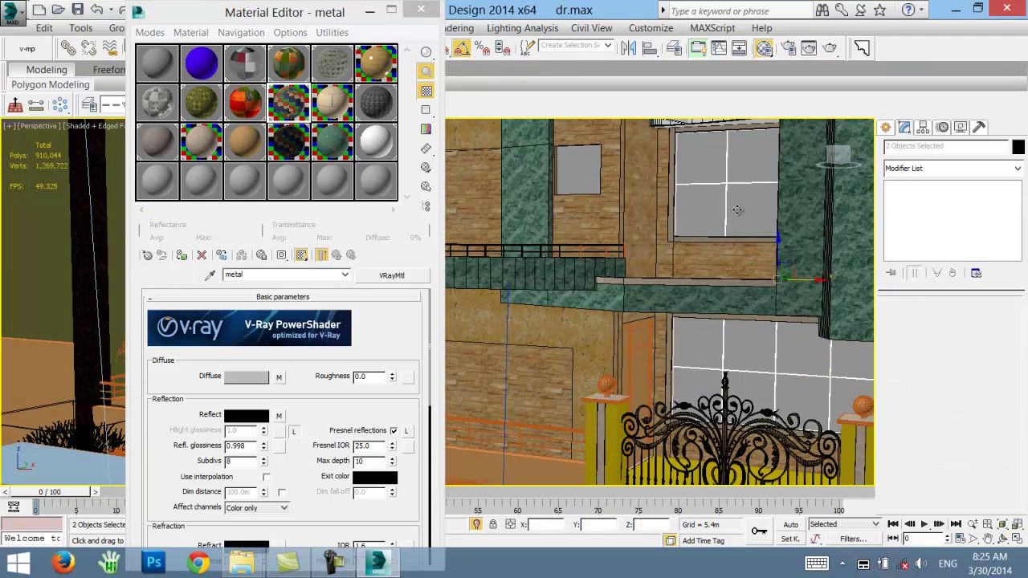
middle_click_drag(739, 212, 549, 232, "alt")
left_click(550, 232, "ctrl")
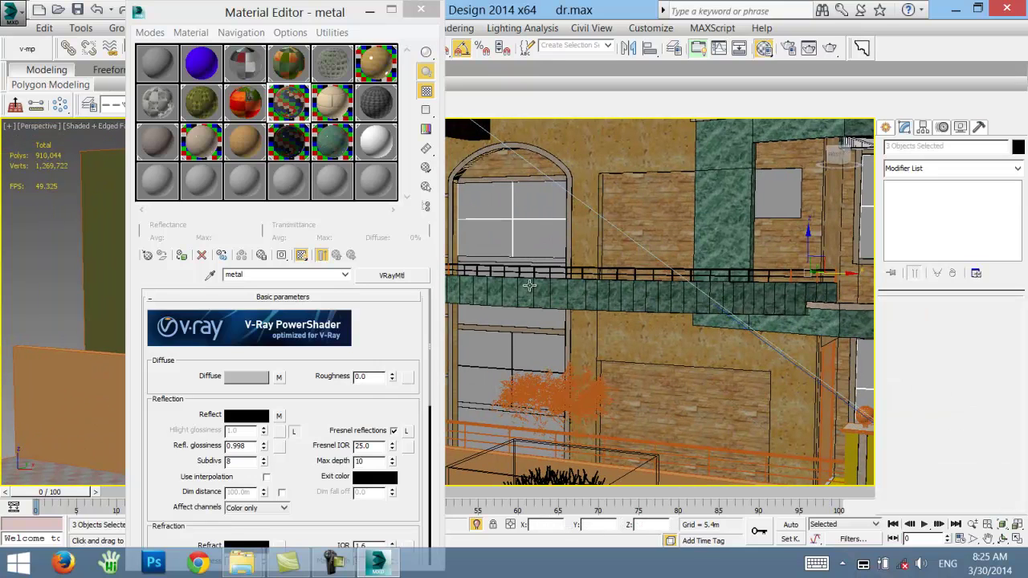
left_click(498, 352, "ctrl")
middle_click_drag(498, 351, 771, 271, "alt")
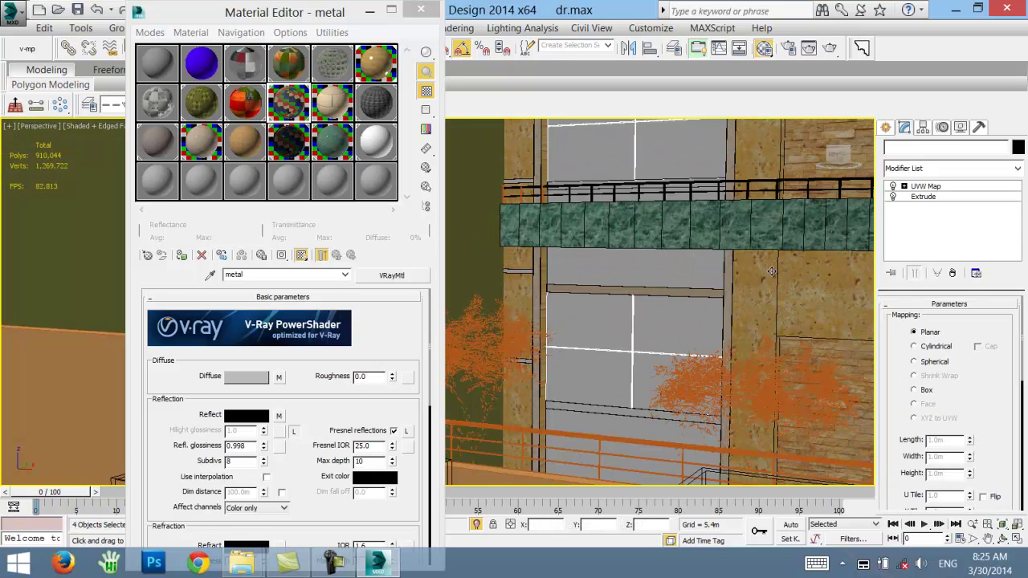
left_click(771, 272)
right_click(771, 270)
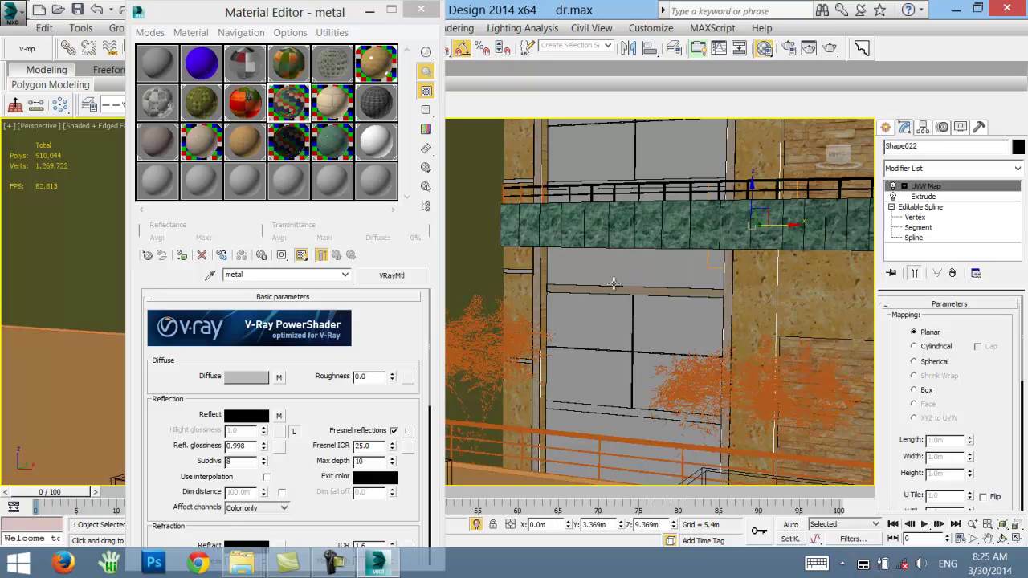
mouse_move(614, 282)
middle_mouse_down("alt")
mouse_move(626, 290)
mouse_move(643, 205)
middle_mouse_up("alt")
- Apply the pavement stone wall material (slot 15) to the panel below the railing
left_click(641, 153)
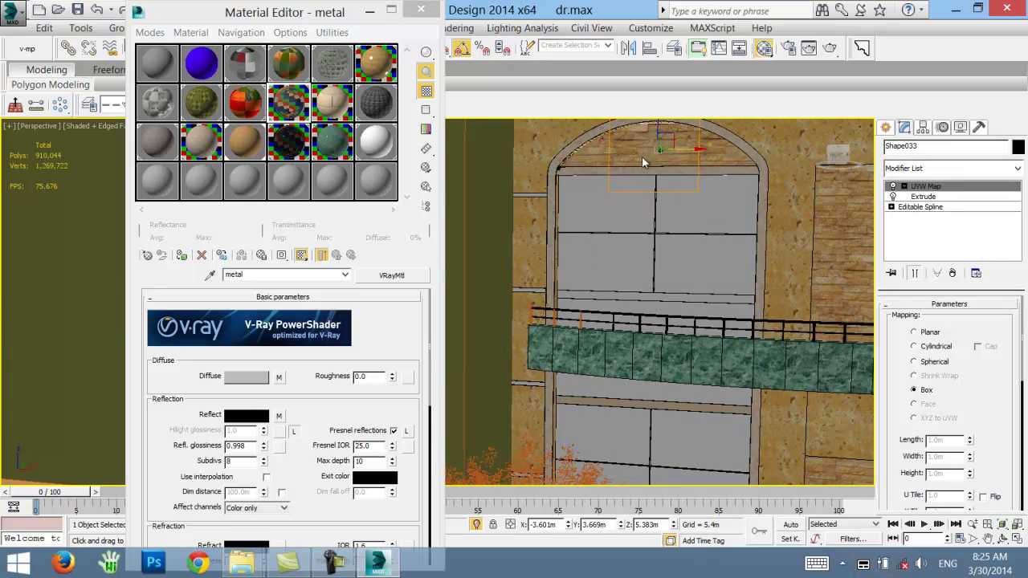
right_click(643, 159)
left_click(593, 384)
left_click(576, 389)
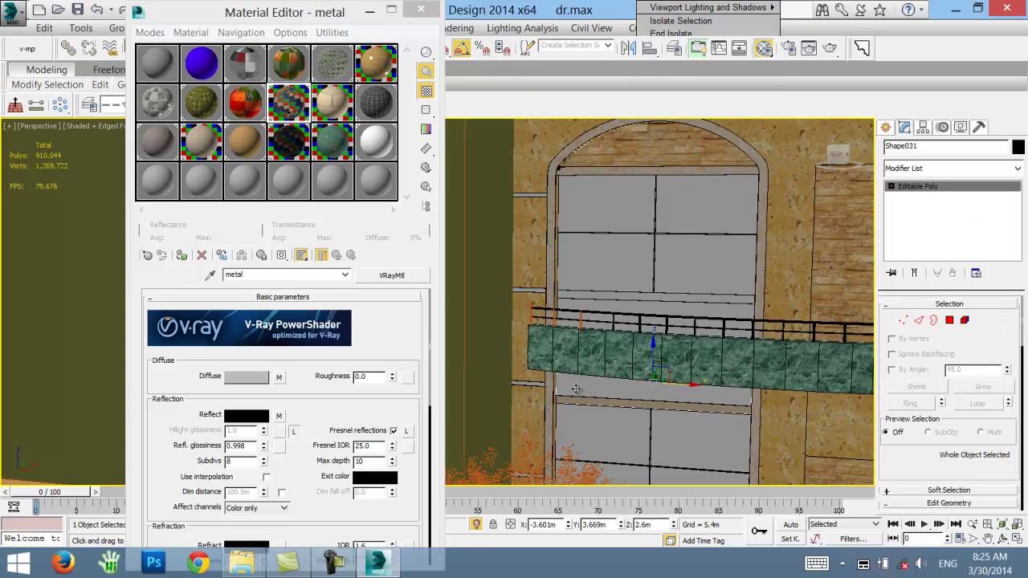
left_click(245, 140)
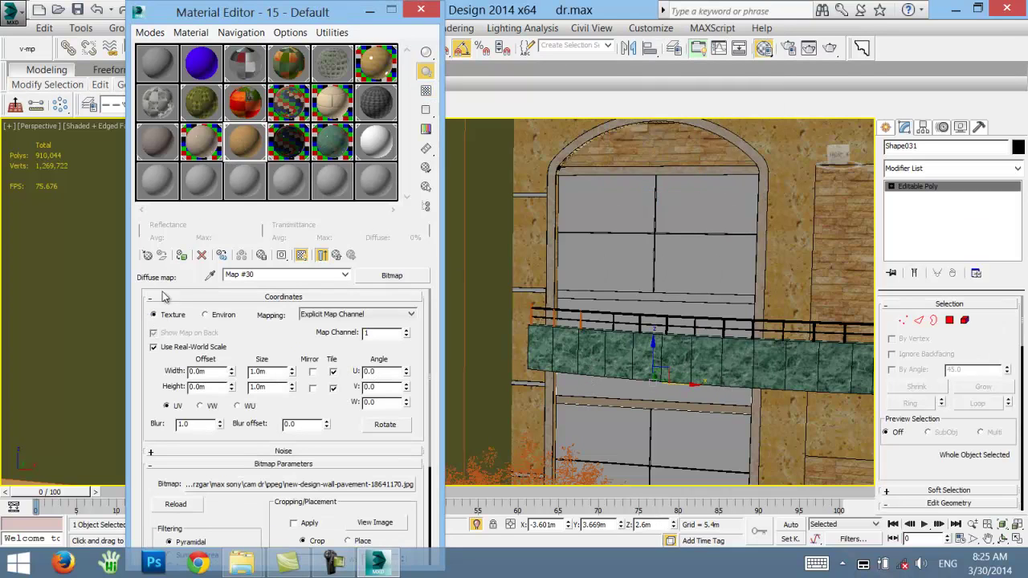
left_click(182, 255)
- Give the panel a Box-mapped UVW Map modifier
left_click(952, 168)
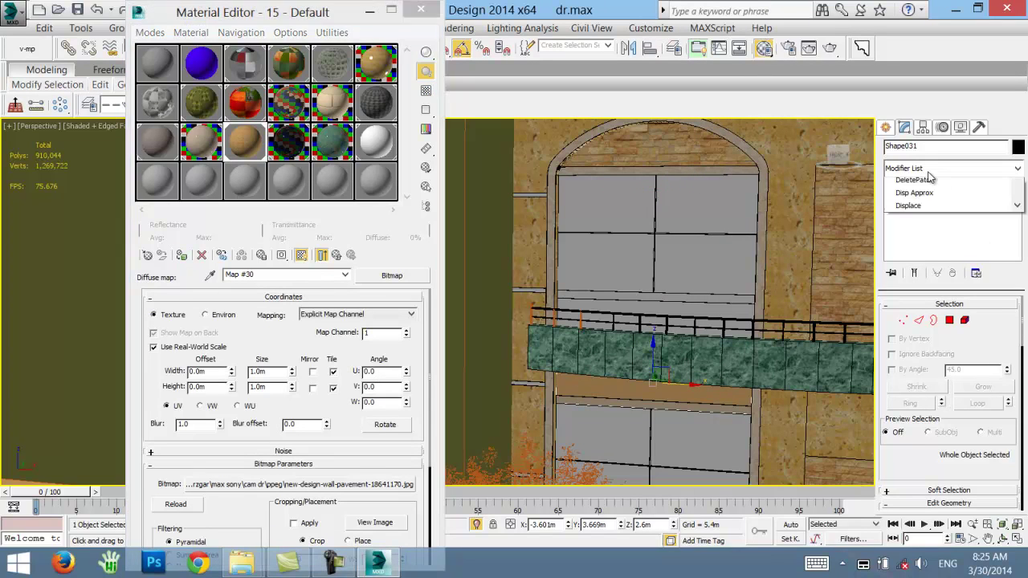
key("u")
left_click(910, 415)
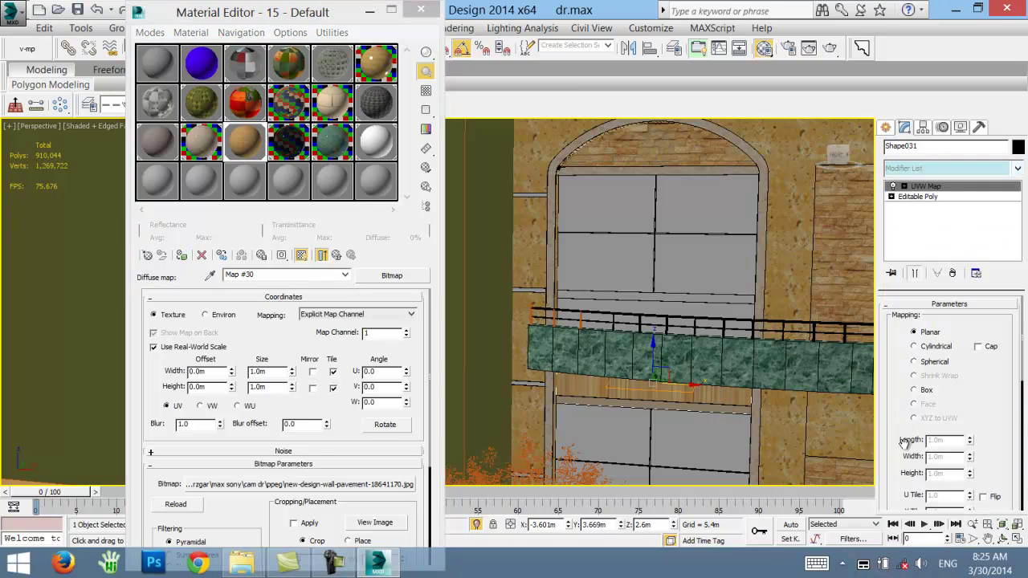
middle_click_drag(505, 339, 514, 181)
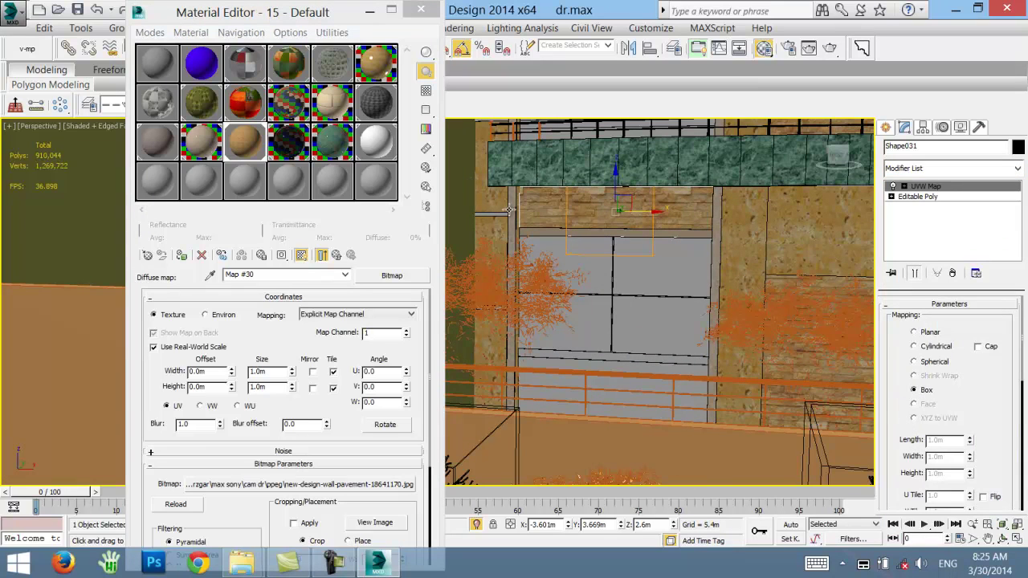
left_click(594, 233)
mouse_move(594, 233)
middle_mouse_down()
mouse_move(635, 303)
mouse_move(619, 337)
mouse_move(568, 318)
mouse_move(582, 328)
middle_mouse_up()
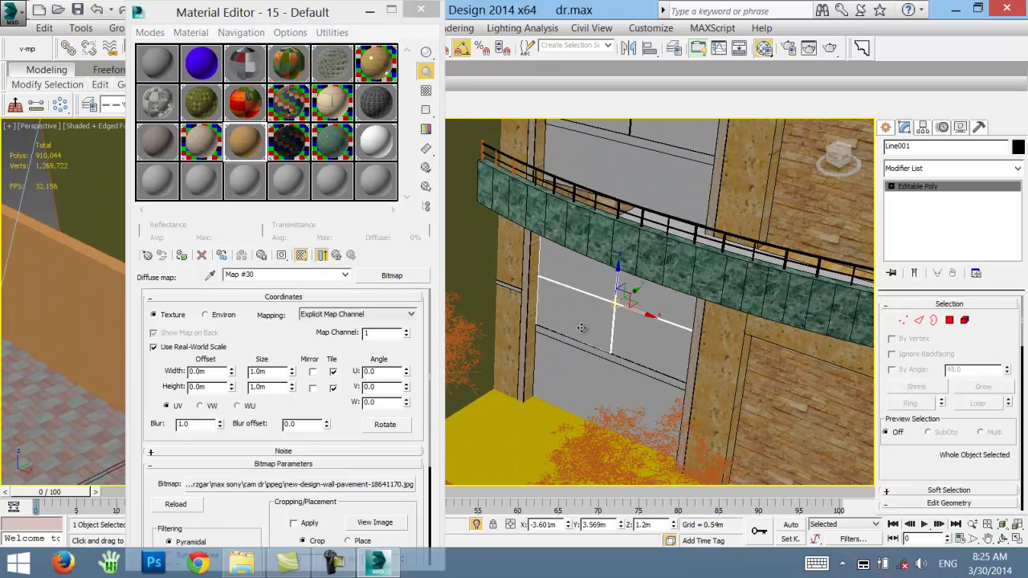
- Give the lower wall panel Shape029 the pavement material and a Box UVW Map
left_click(573, 389)
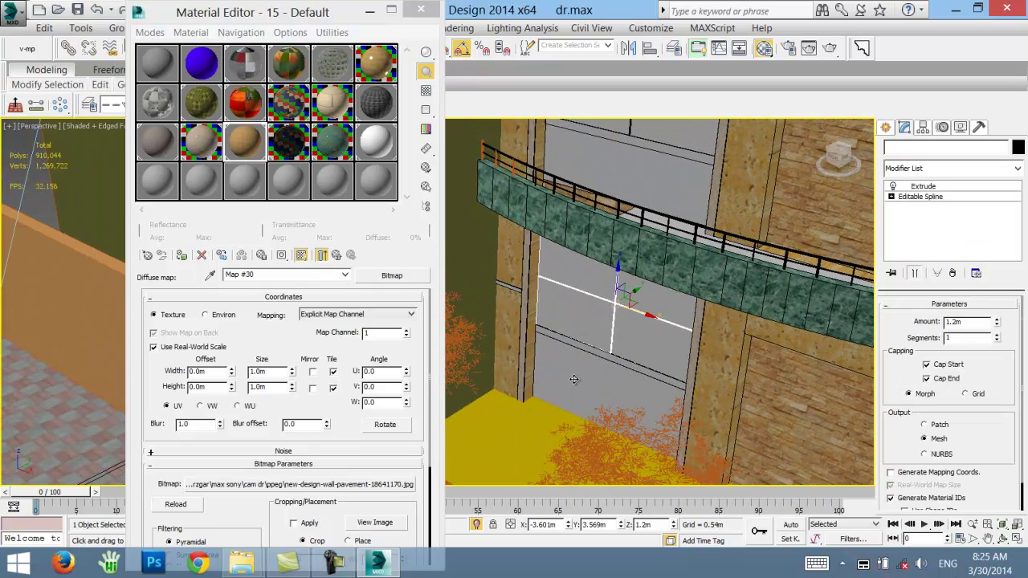
left_click(181, 255)
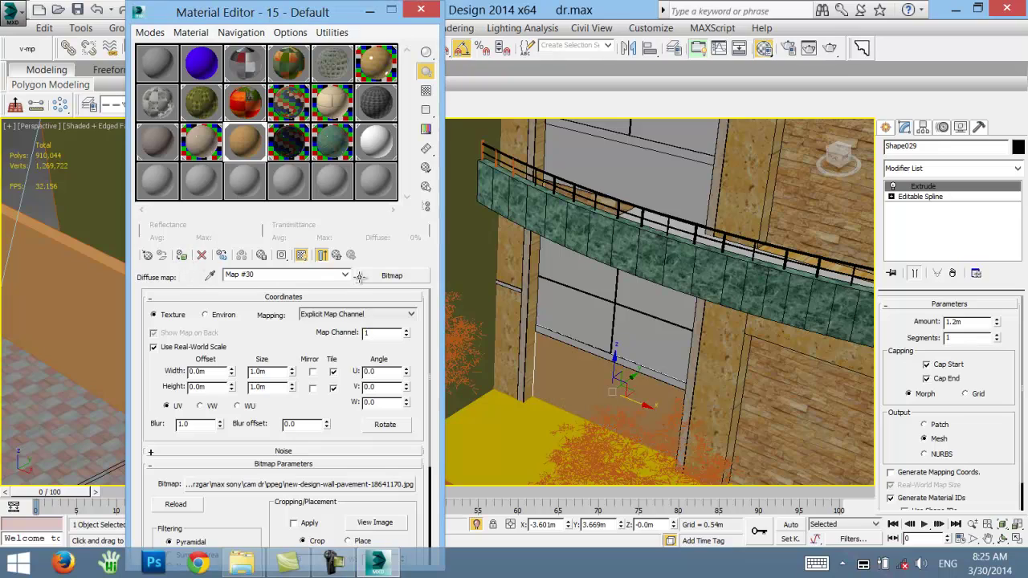
left_click(913, 170)
key("u")
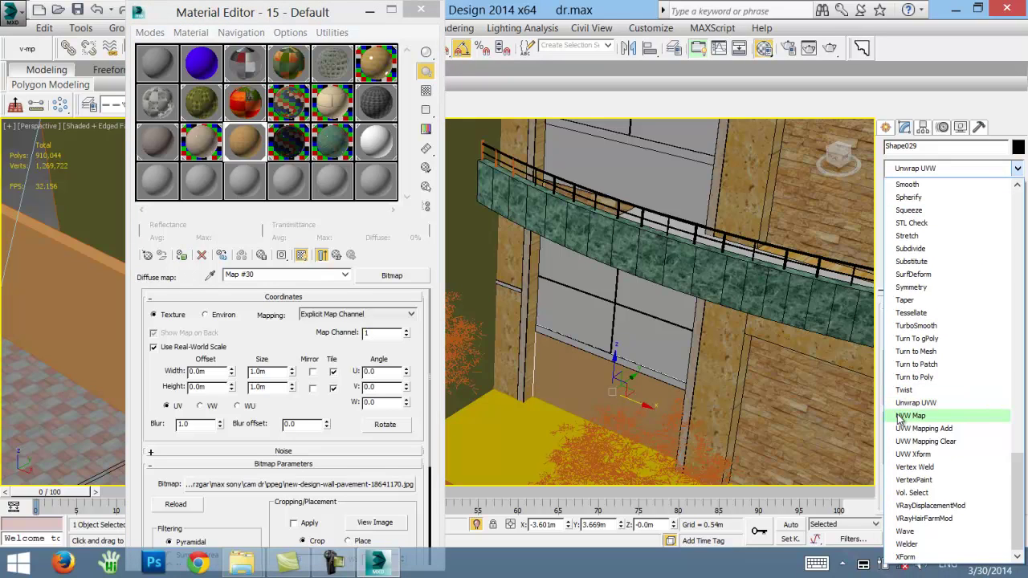
left_click(902, 416)
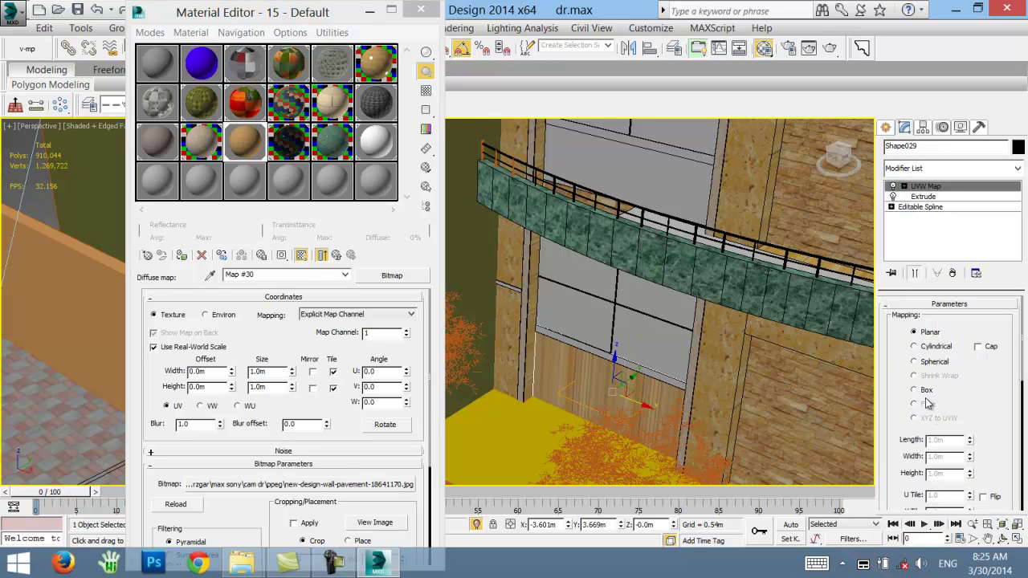
left_click(915, 389)
- Apply Marble Polished Black to the three thin window sills
left_click(632, 326)
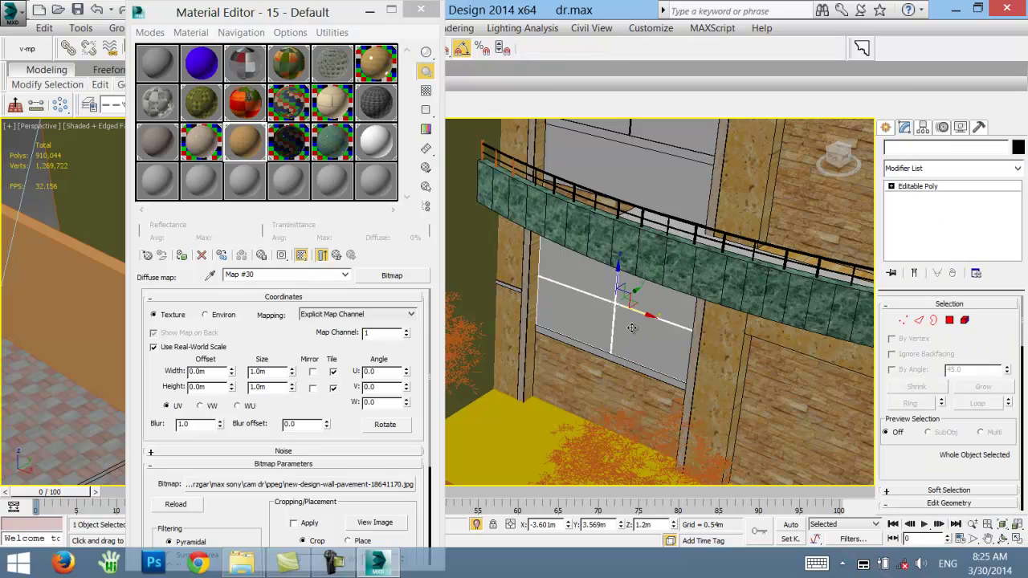
left_click(530, 344)
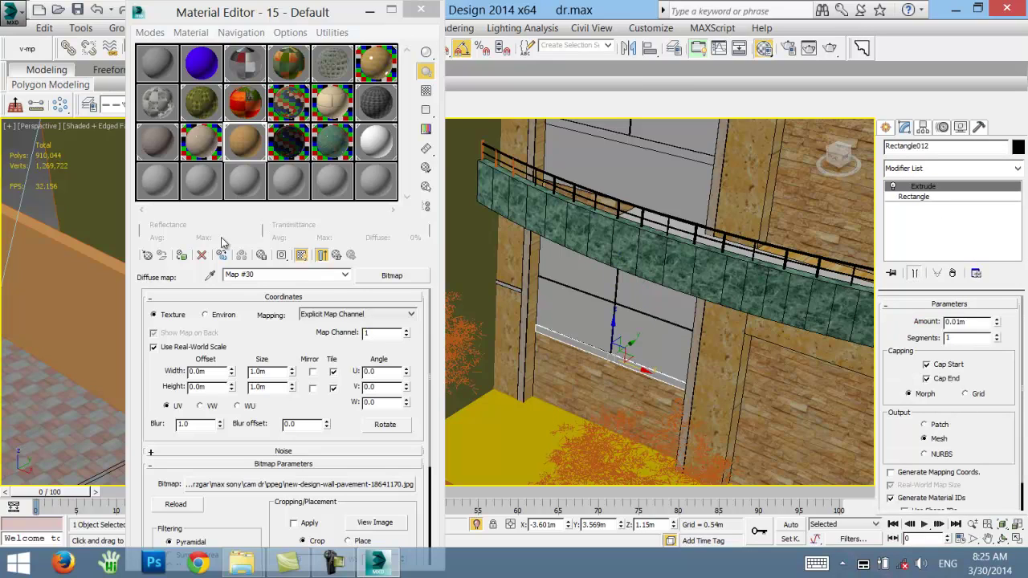
left_click(204, 152)
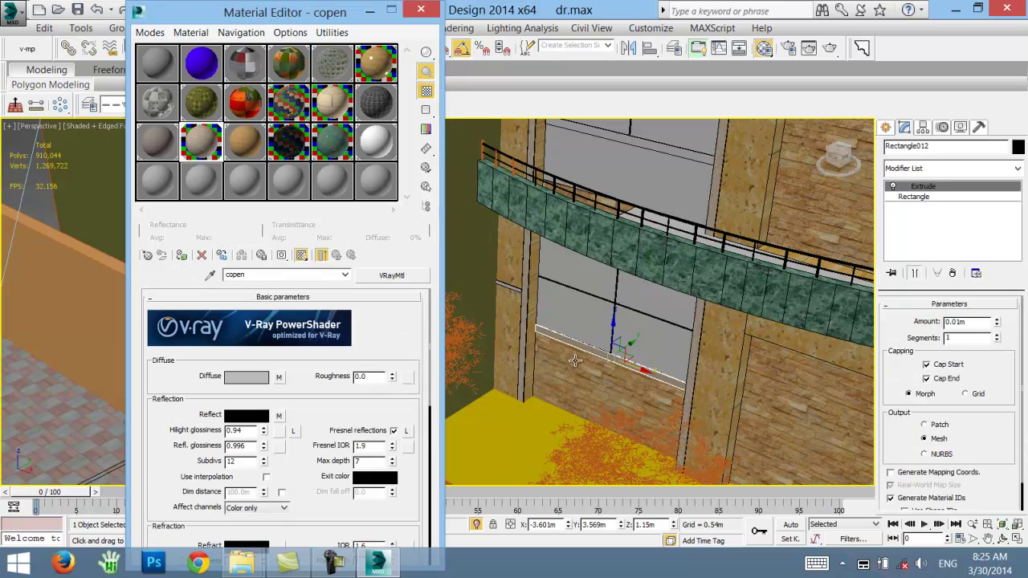
left_click(514, 290)
middle_click_drag(514, 290, 577, 344, "alt")
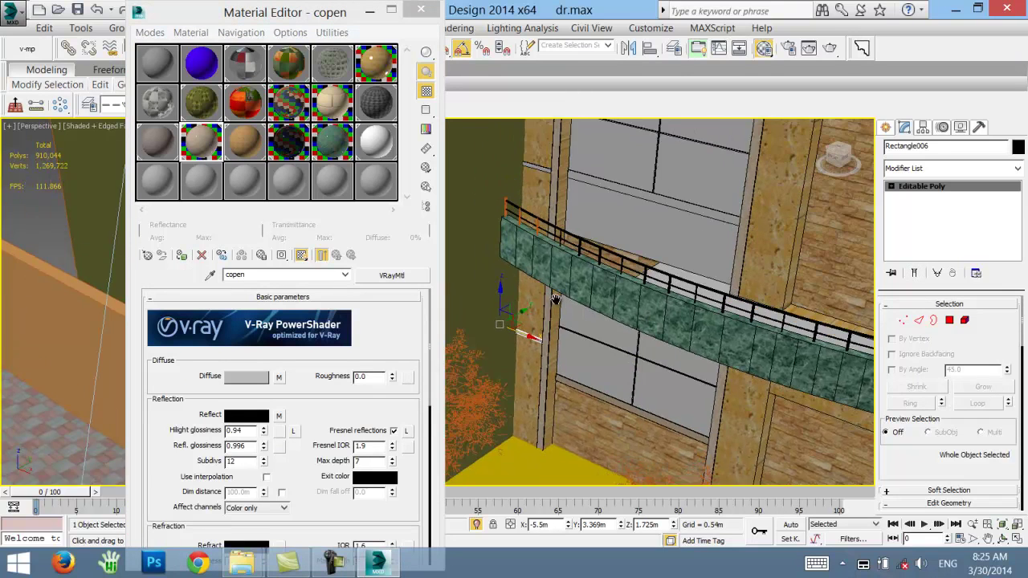
left_click(563, 232, "ctrl")
middle_click_drag(562, 231, 563, 300, "alt")
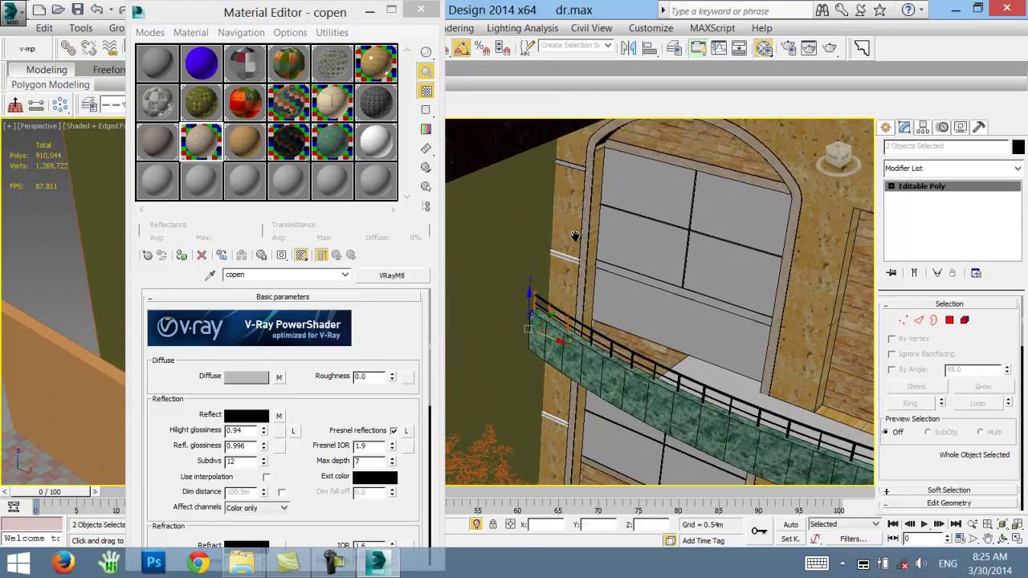
left_click(558, 269, "ctrl")
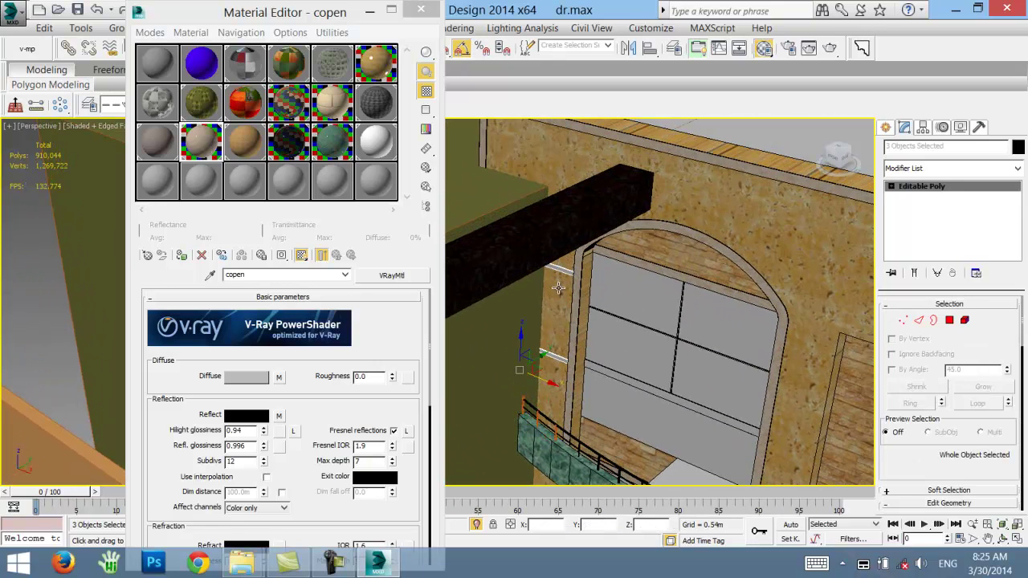
left_click(207, 229)
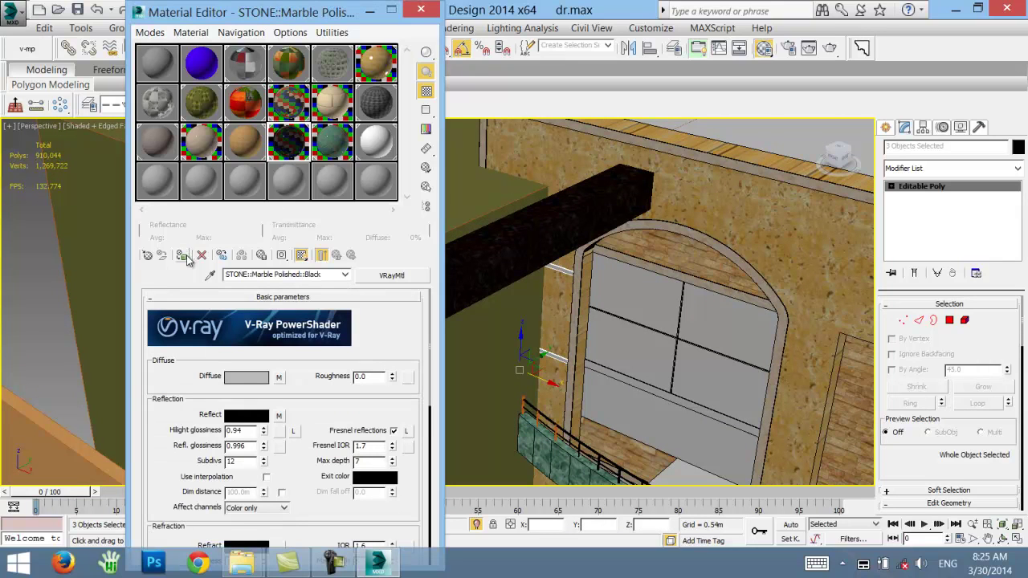
- Give wall panel Shape032 above the railing the pavement material and a Box UVW Map
middle_click_drag(562, 270, 574, 273, "alt")
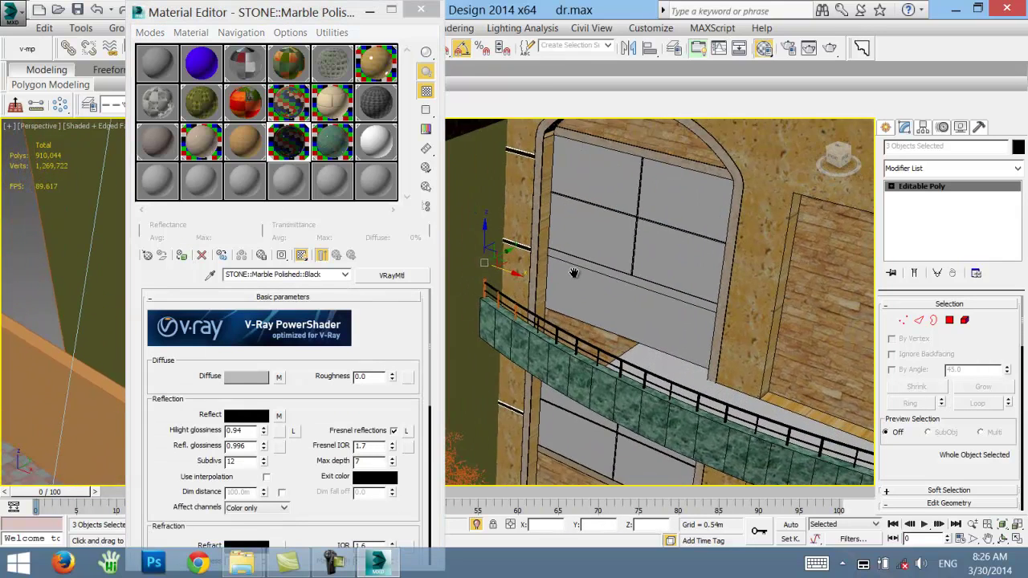
mouse_move(546, 323)
middle_mouse_down("alt")
mouse_move(566, 330)
mouse_move(618, 249)
middle_mouse_up("alt")
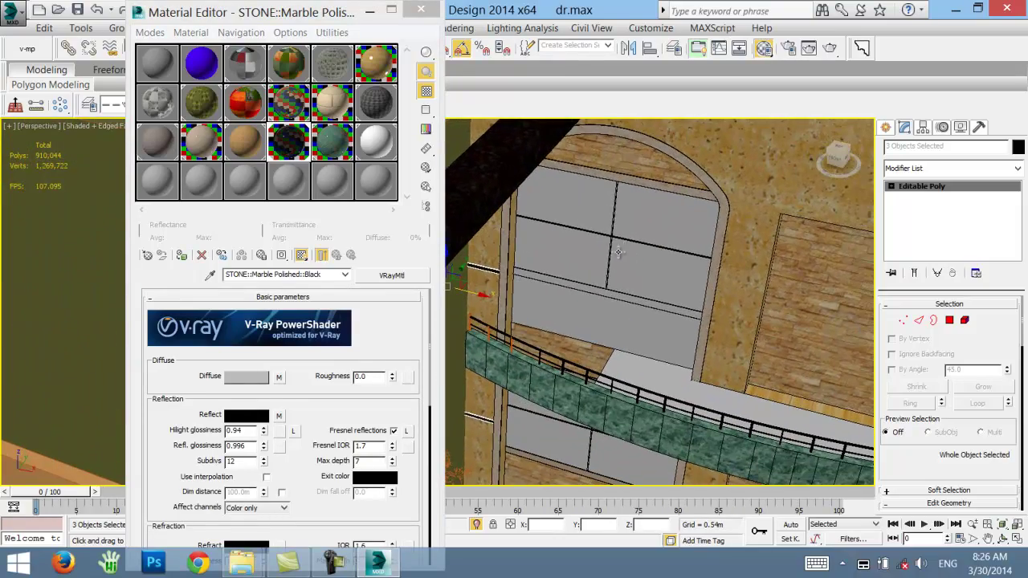
left_click(626, 247)
left_click(610, 290)
middle_click_drag(610, 290, 599, 233, "alt")
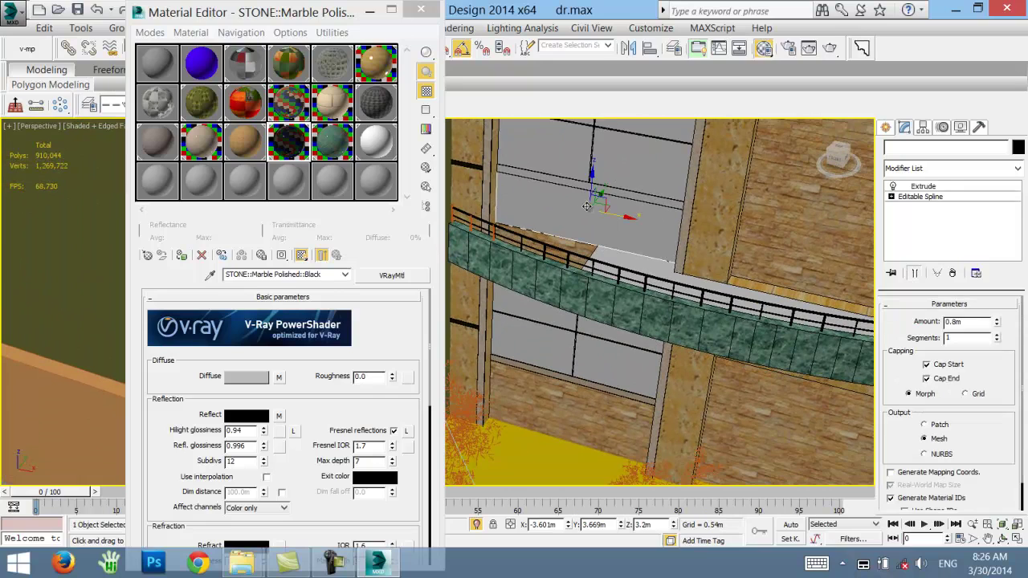
left_click(243, 141)
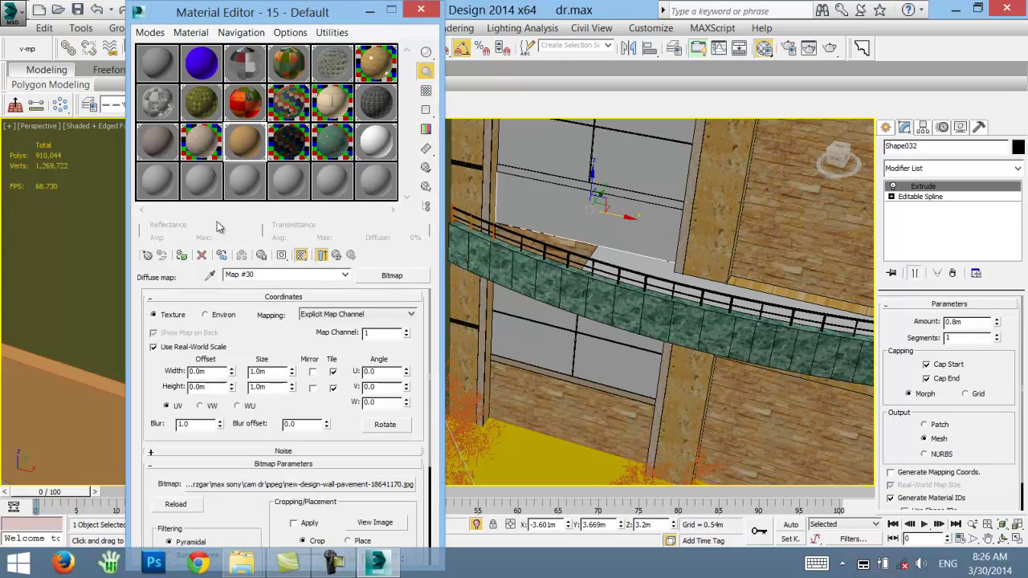
left_click(182, 255)
left_click(945, 168)
key("u")
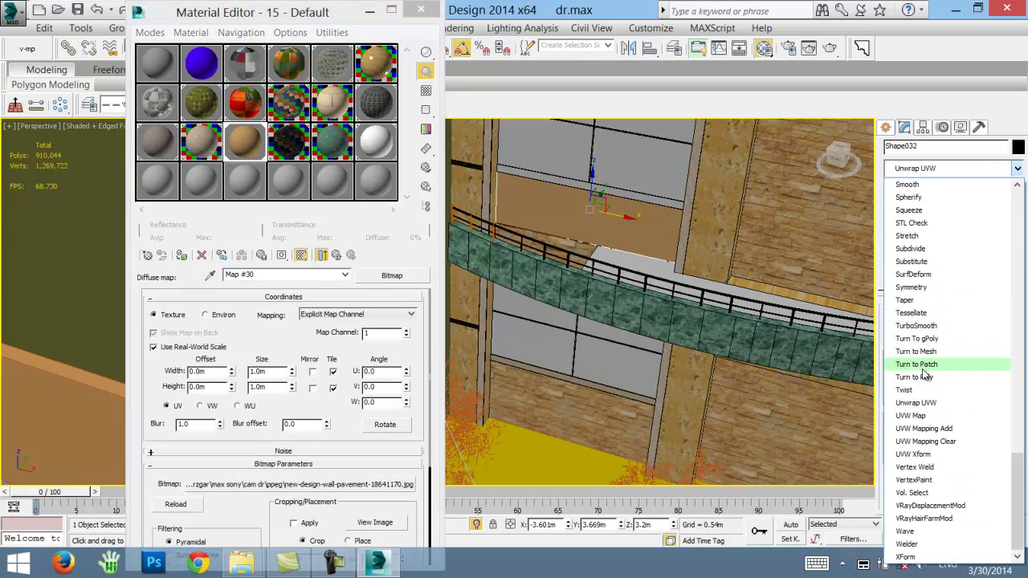
left_click(922, 417)
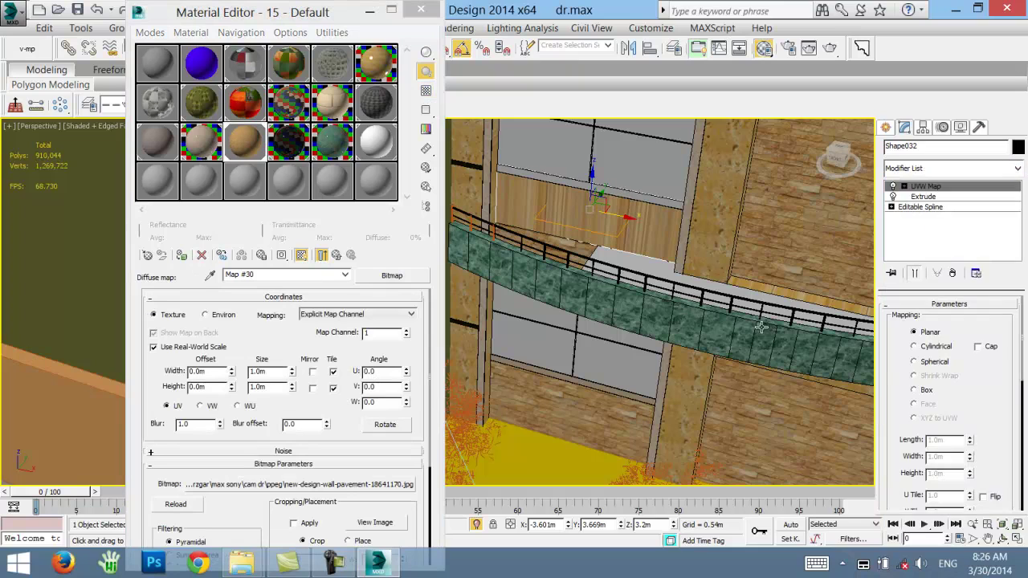
left_click(922, 390)
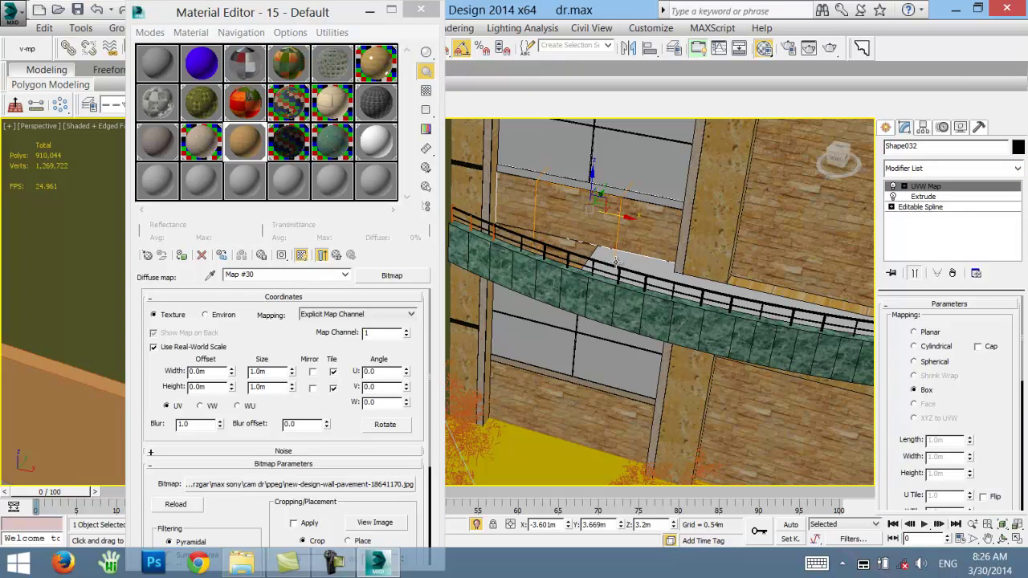
- Make the thin strip Shape006 under the balcony white
middle_click_drag(624, 292, 599, 234, "alt")
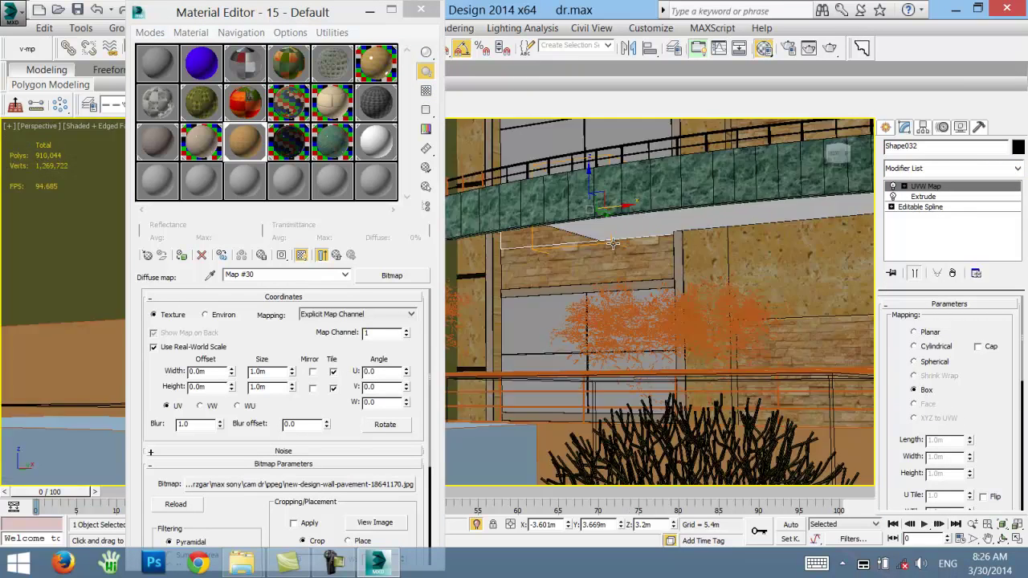
left_click(599, 234)
left_click(372, 145)
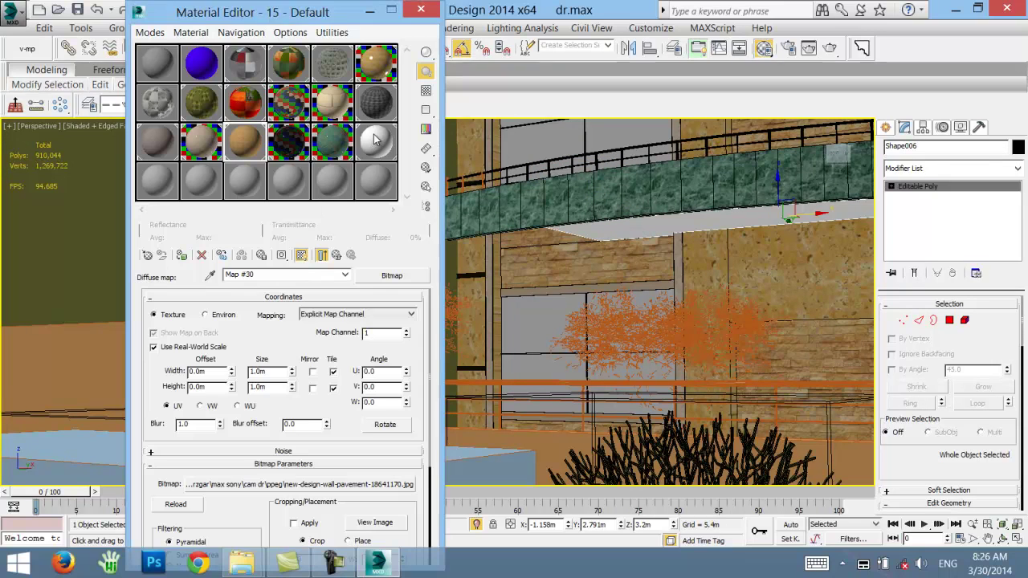
left_click(183, 256)
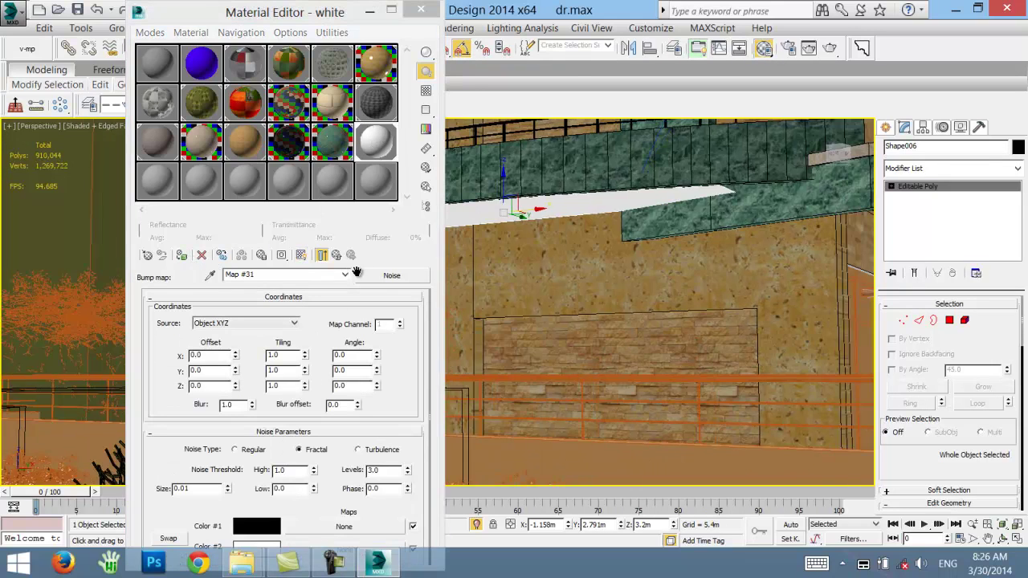
- Select the wall piece beside the gate and the eave above the upper window
middle_click_drag(572, 275, 531, 258, "alt")
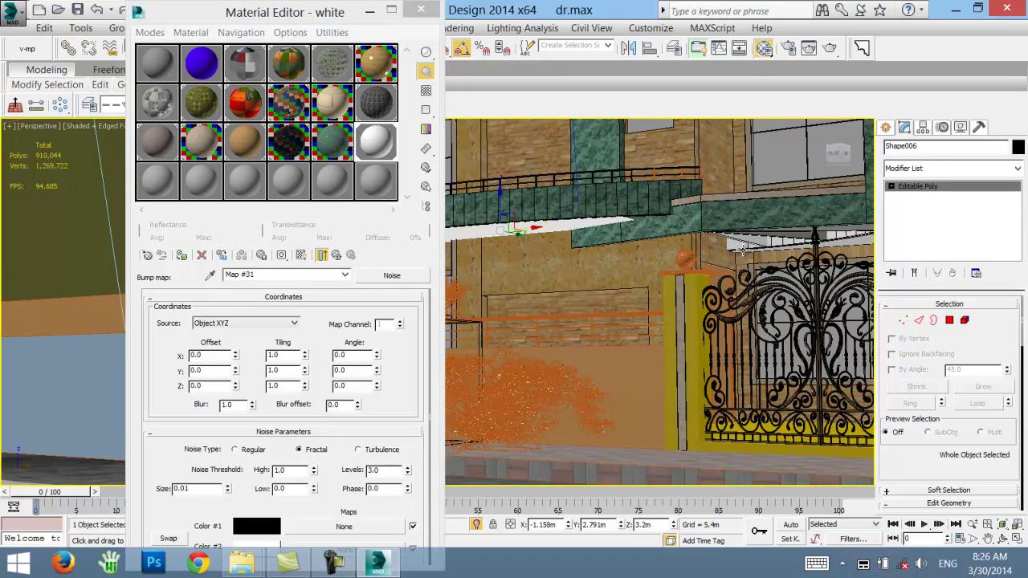
left_click(854, 239)
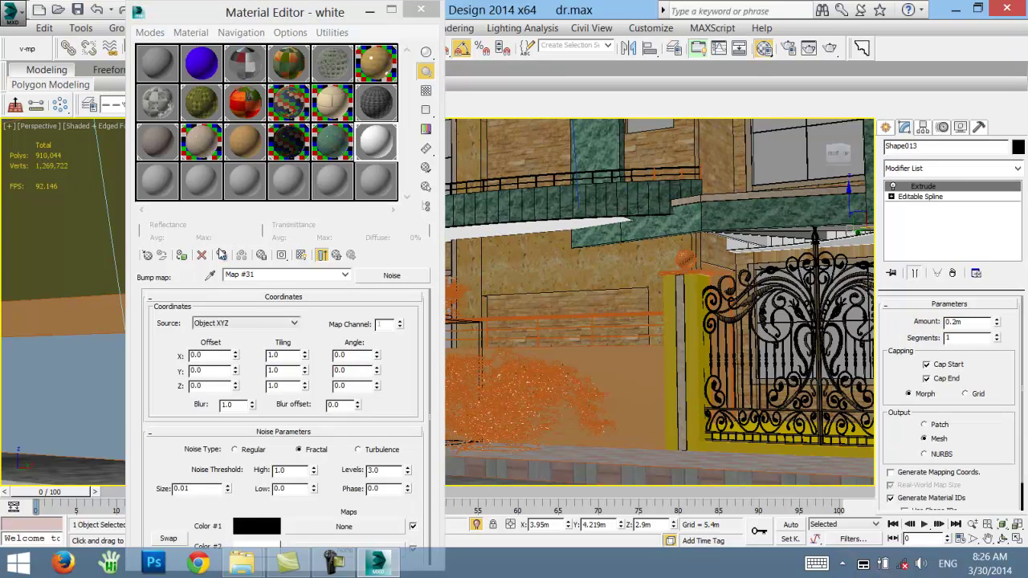
middle_click_drag(606, 169, 683, 219, "alt")
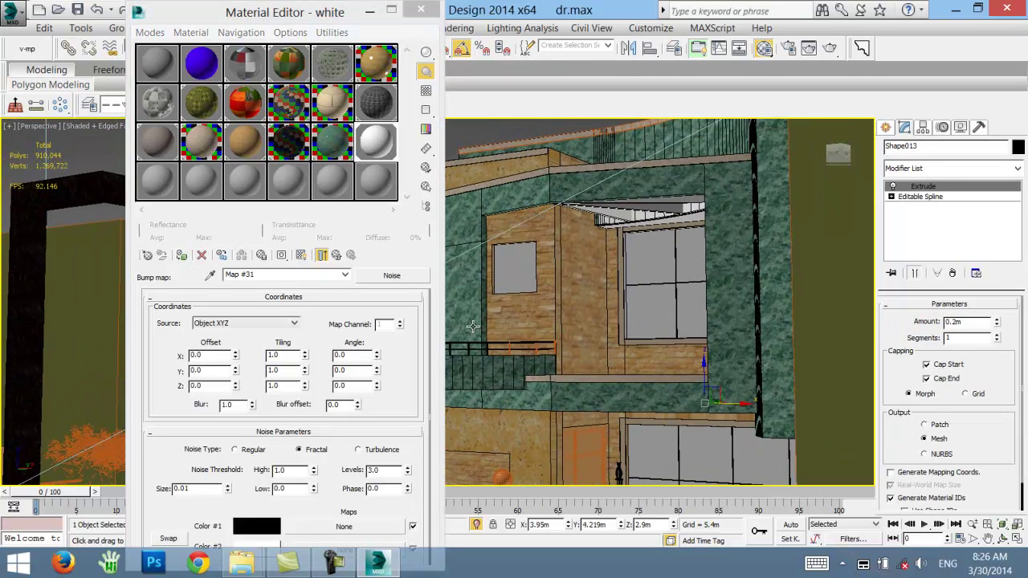
left_click(683, 218)
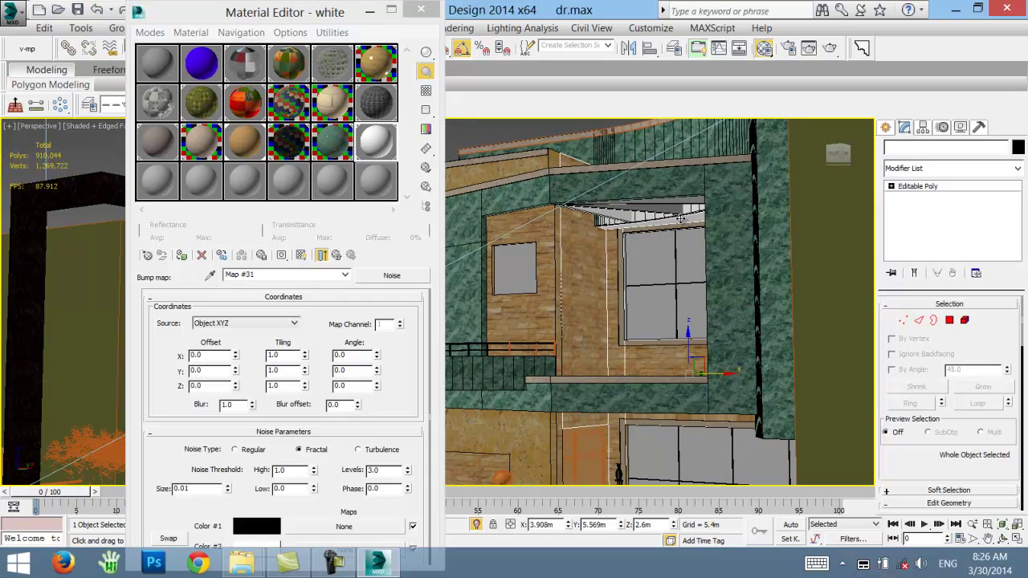
- Select the soffit polygon above the window and detach it as Object057
left_click(950, 319)
left_click(667, 218)
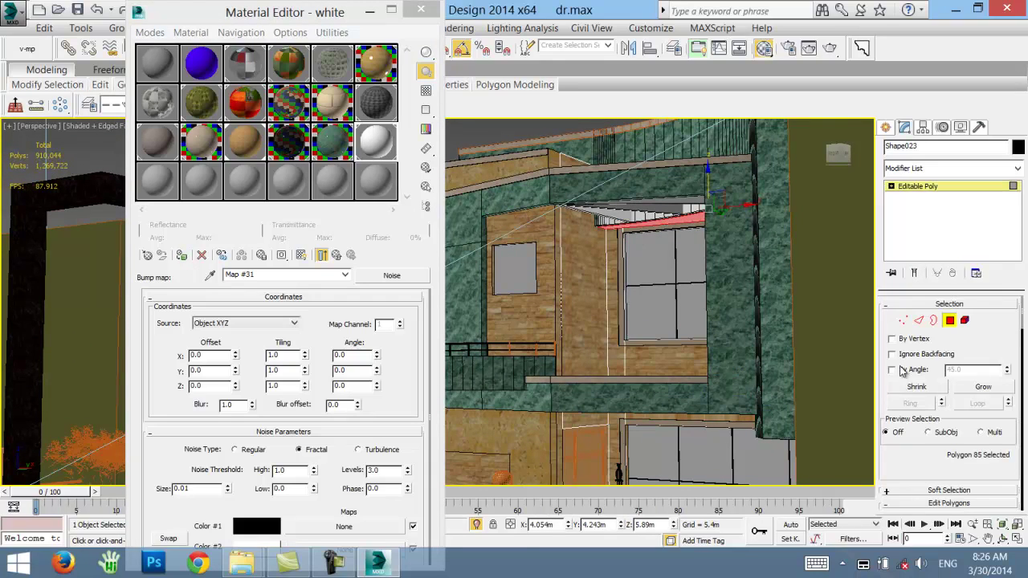
scroll(904, 370, "down", 5)
scroll(968, 450, "down", 3)
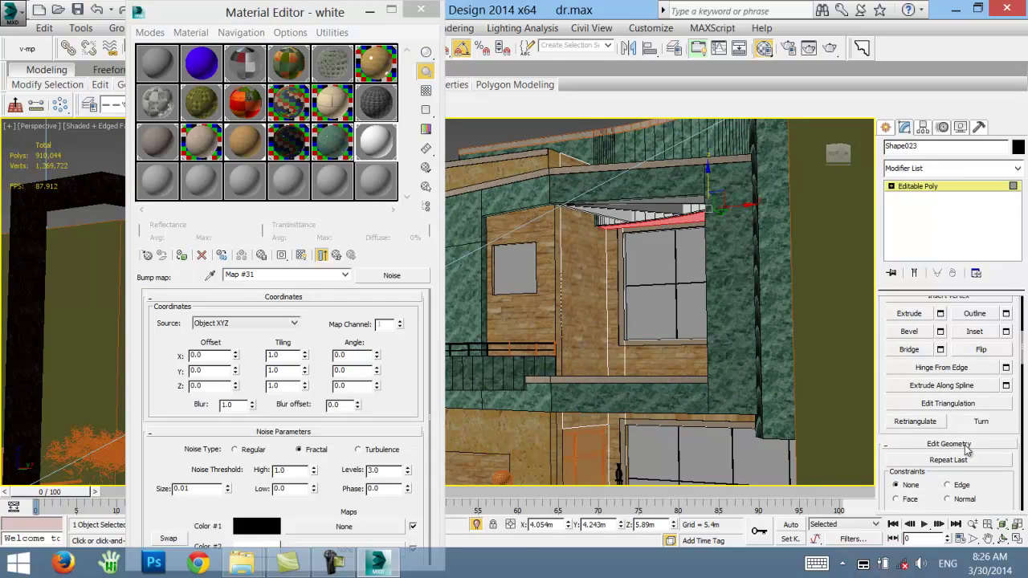
scroll(968, 450, "down", 2)
scroll(964, 451, "down", 2)
scroll(960, 452, "down", 2)
scroll(956, 453, "down", 2)
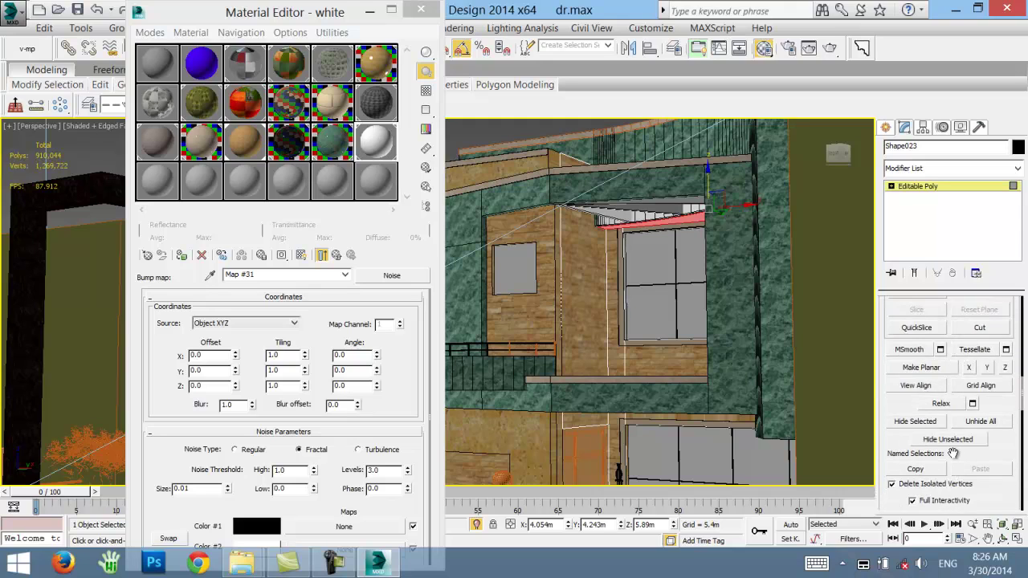
scroll(952, 454, "down", 1)
scroll(954, 450, "down", 2)
scroll(954, 434, "up", 4)
scroll(954, 417, "up", 3)
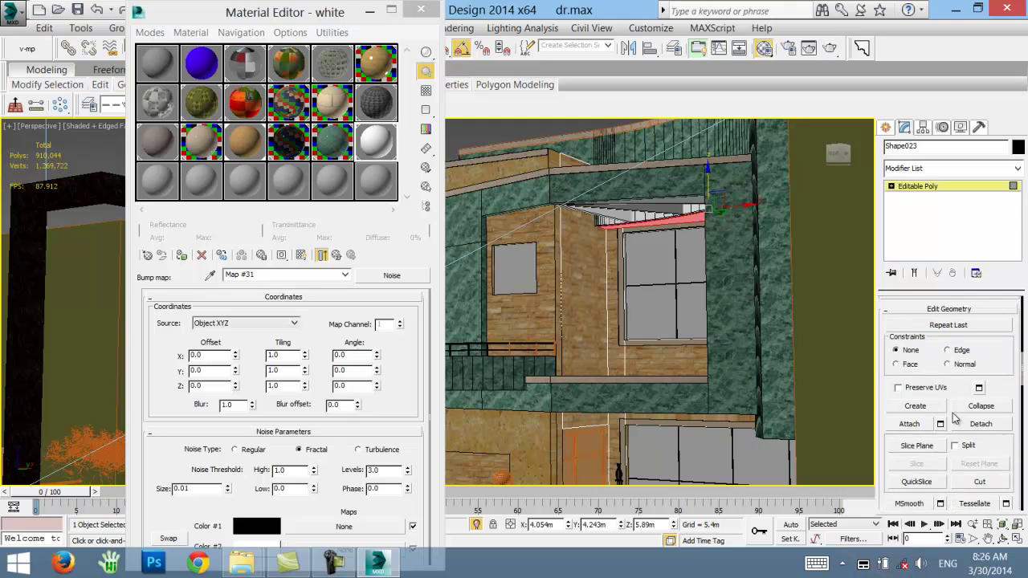
scroll(956, 415, "up", 2)
scroll(960, 358, "up", 3)
scroll(960, 369, "up", 3)
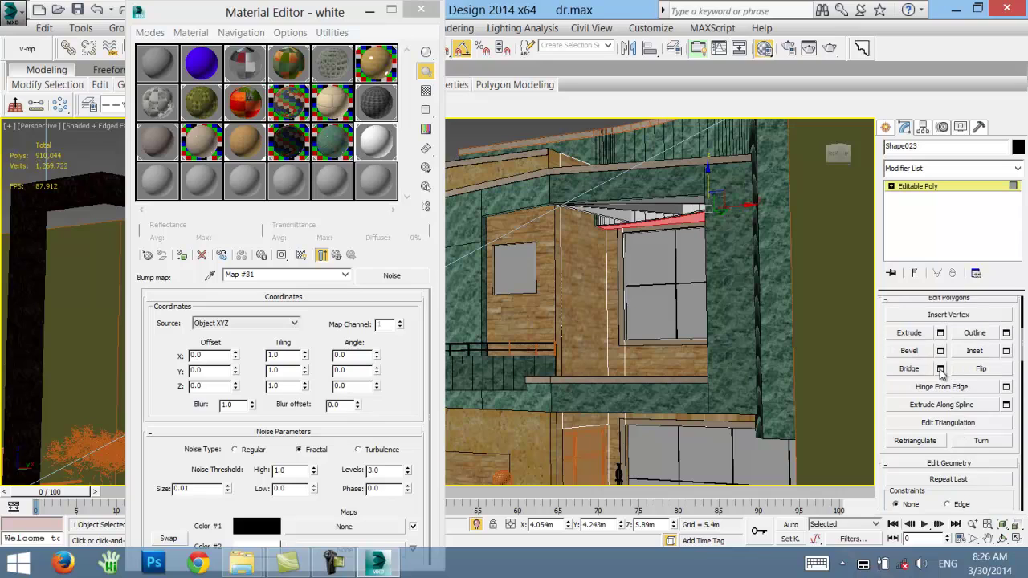
scroll(940, 373, "up", 1)
scroll(936, 374, "up", 2)
scroll(932, 377, "up", 2)
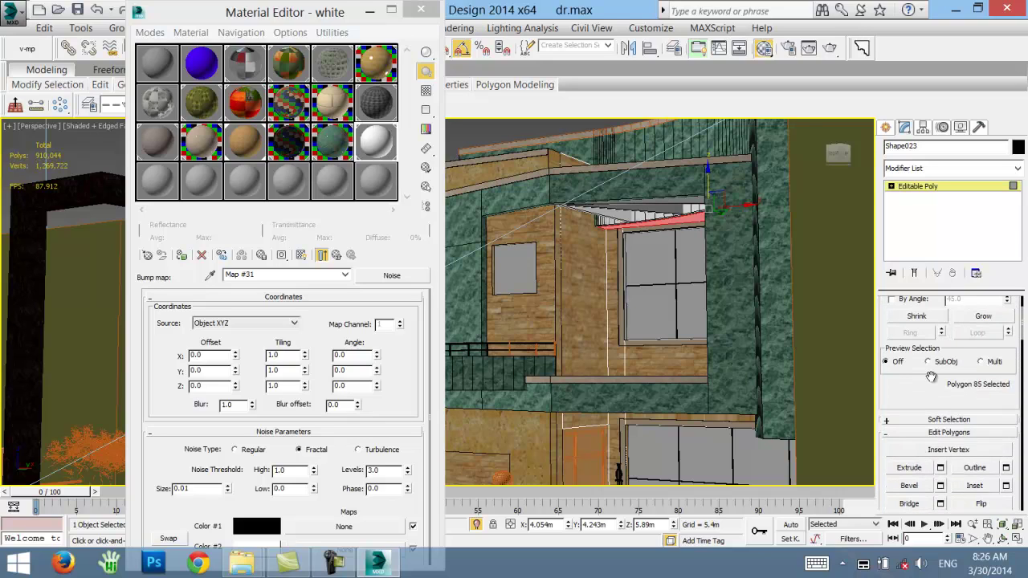
scroll(931, 379, "up", 1)
scroll(929, 385, "up", 1)
scroll(920, 397, "down", 3)
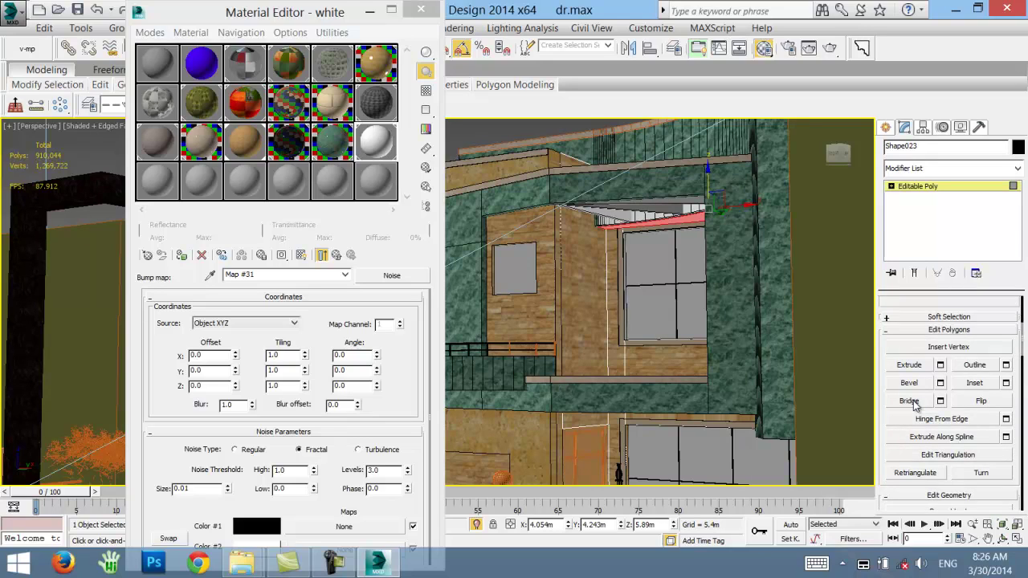
scroll(913, 406, "down", 2)
scroll(981, 385, "down", 2)
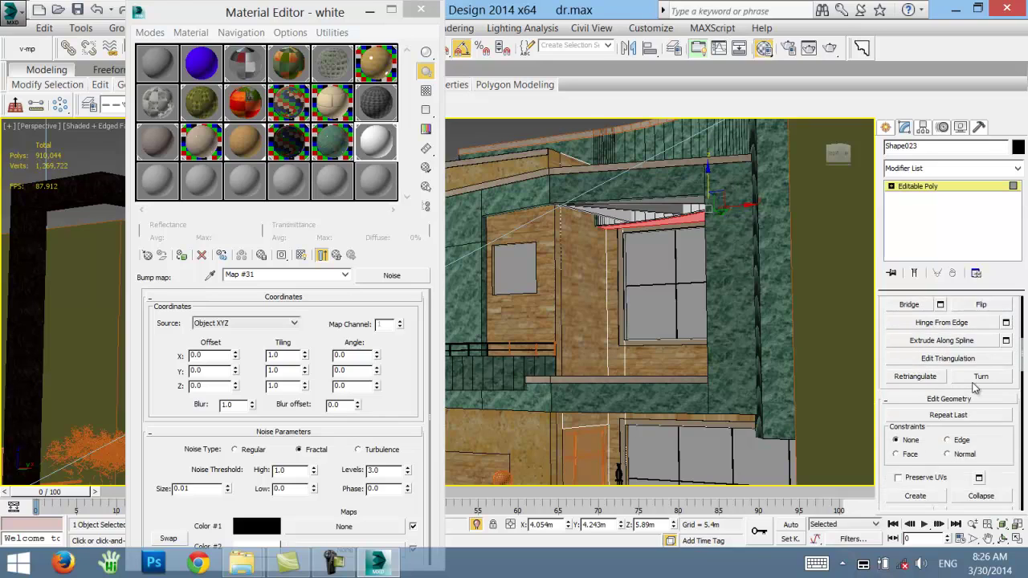
scroll(975, 388, "down", 2)
left_click(981, 438)
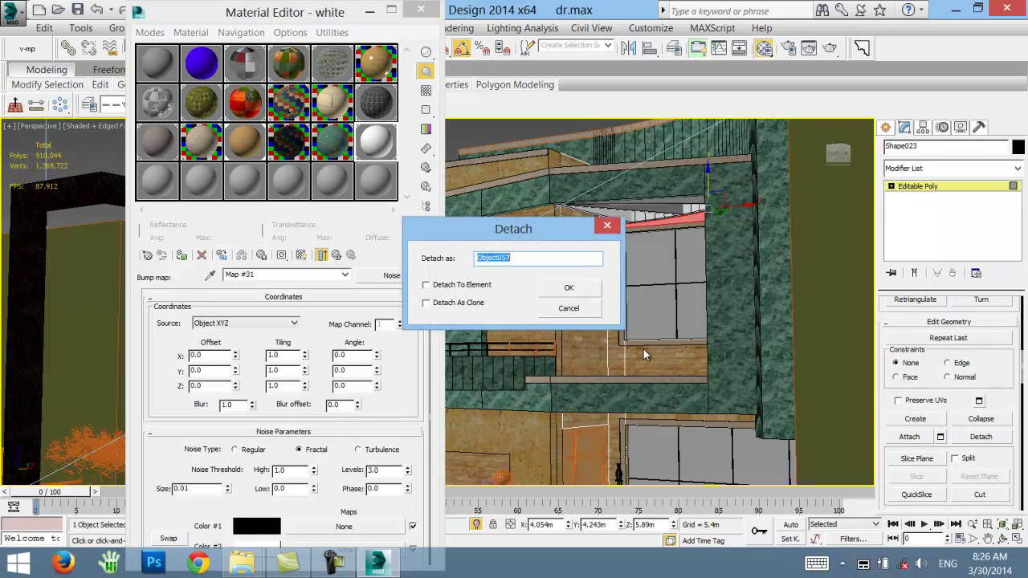
left_click(572, 290)
- Center Object057's pivot to the object using Affect Pivot Only
left_click(928, 127)
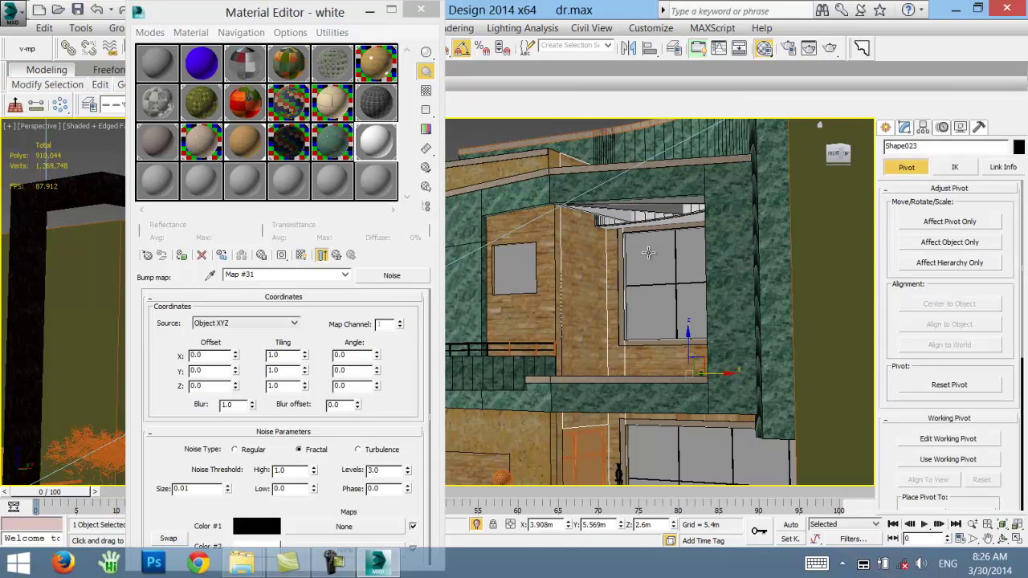
left_click(951, 222)
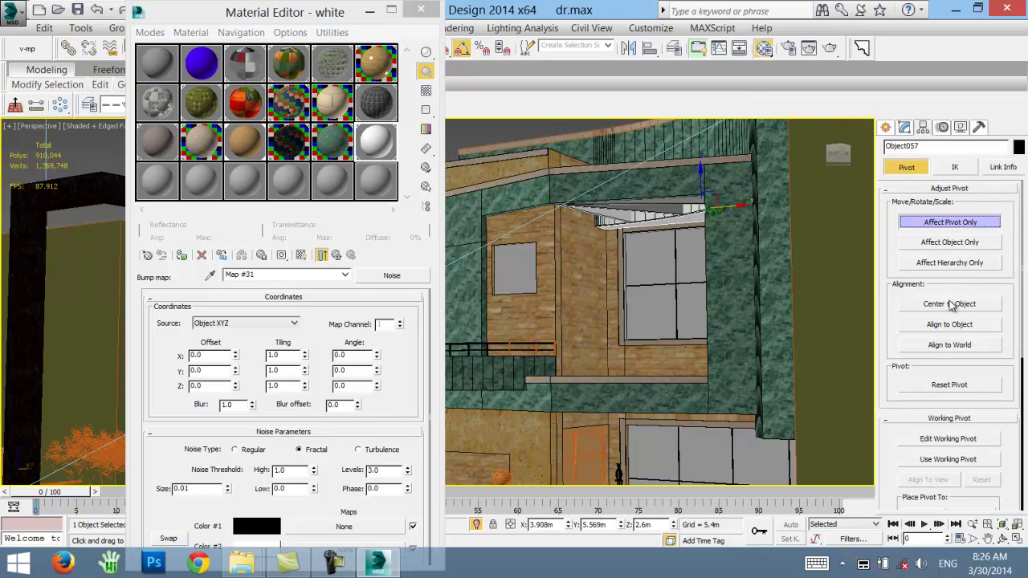
left_click(950, 223)
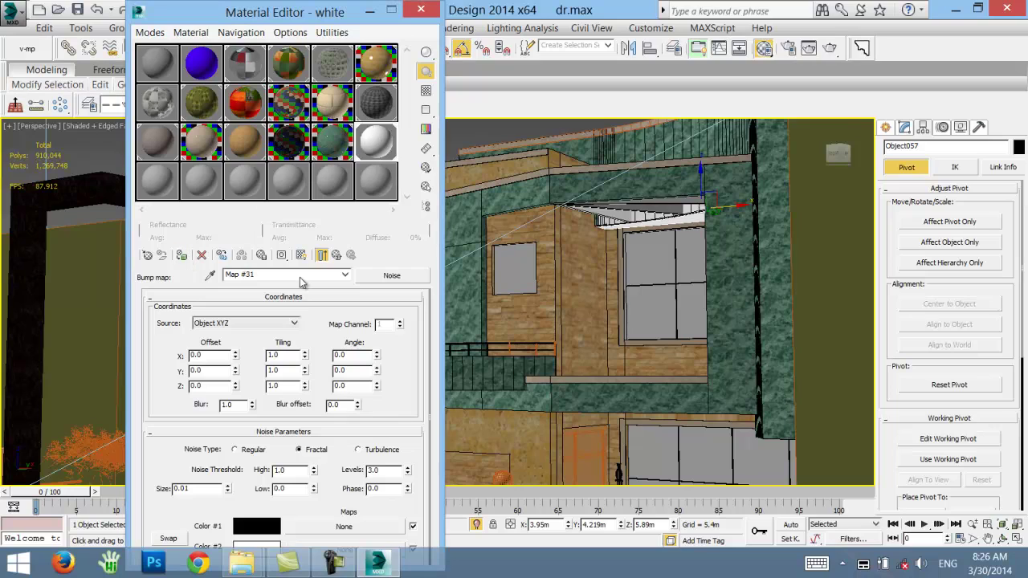
- Apply the copen material to window frame Rectangle011 and save the scene
left_click(419, 12)
middle_click_drag(566, 384, 520, 273, "alt")
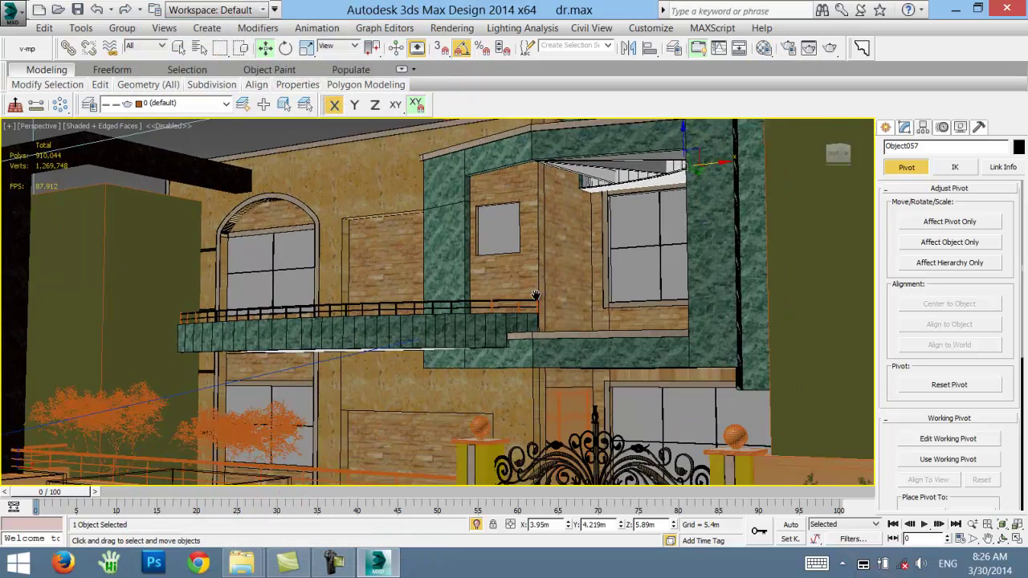
left_click(570, 250)
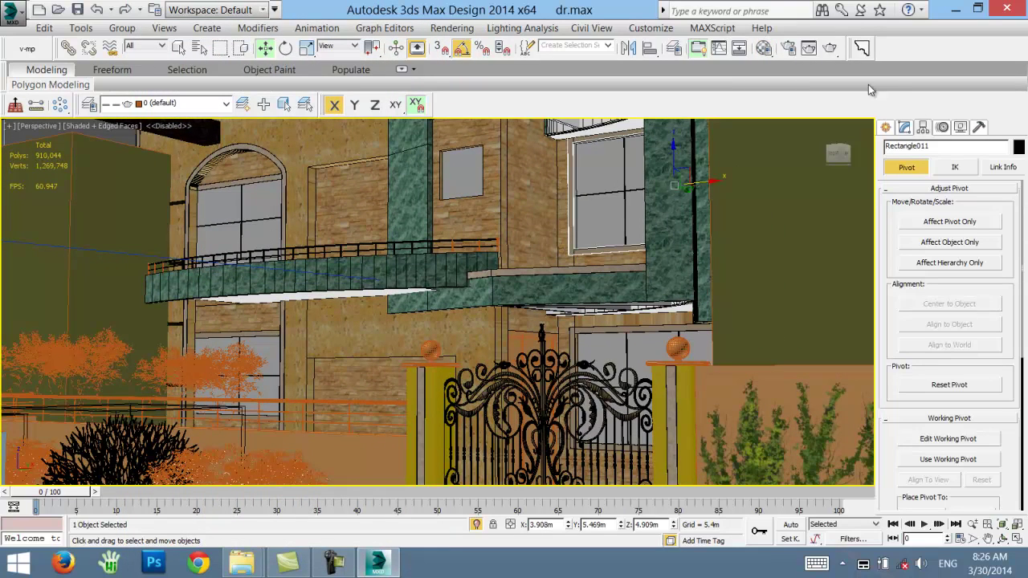
left_click(764, 48)
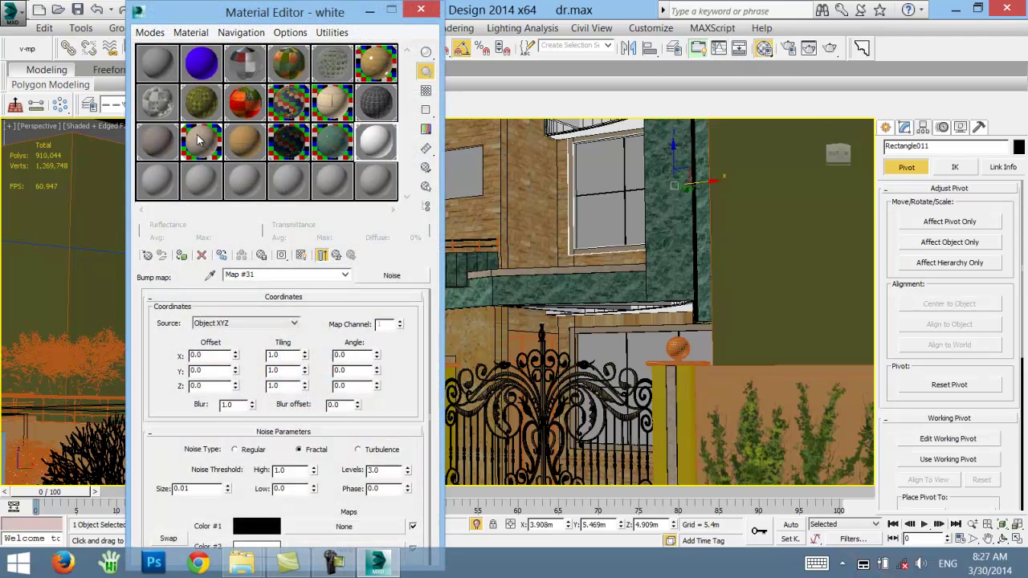
left_click(200, 140)
left_click(421, 9)
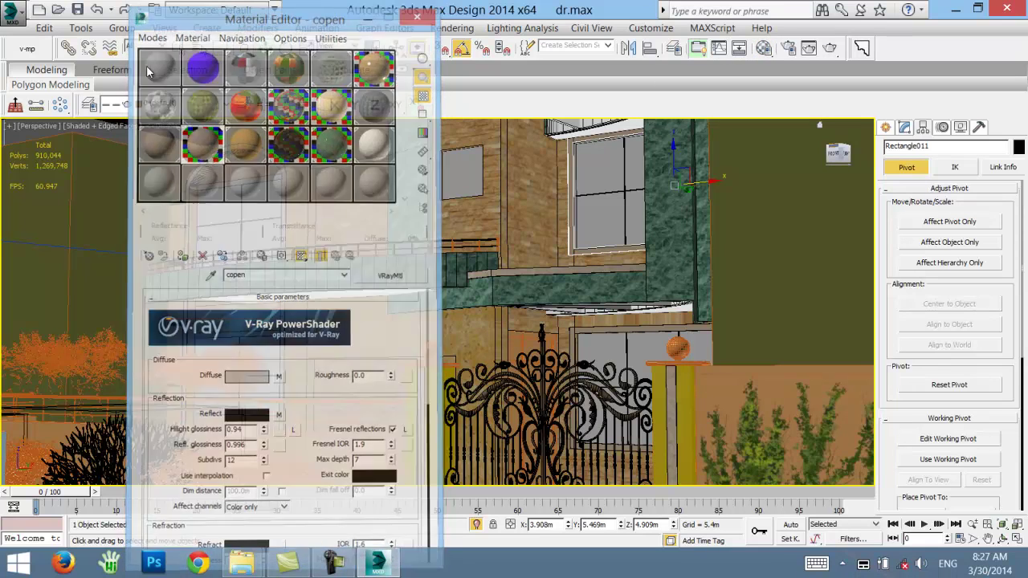
left_click(77, 9)
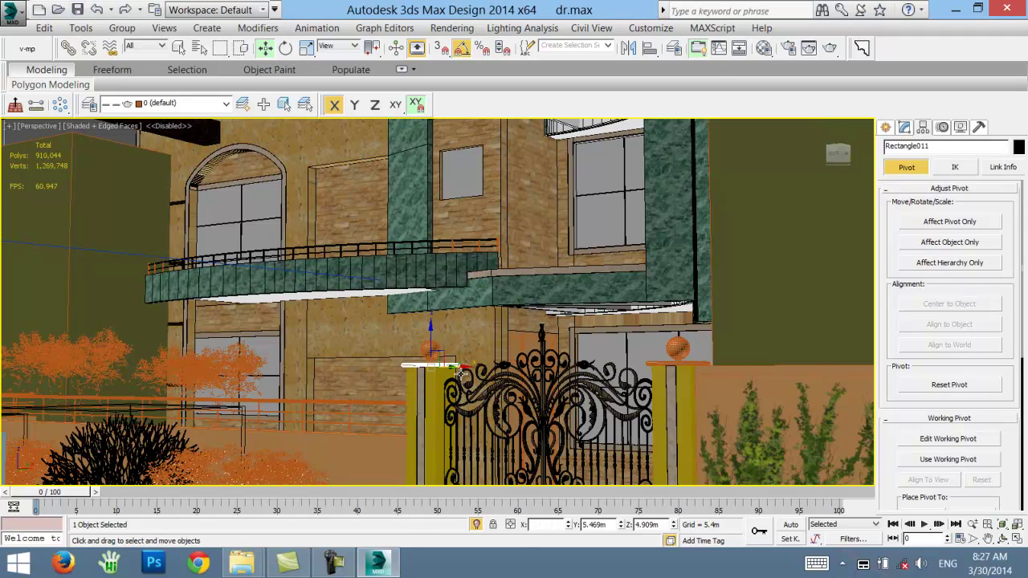
- Select both gate-post caps and set their object colour to black
left_click(438, 367)
middle_click_drag(446, 372, 603, 408, "alt")
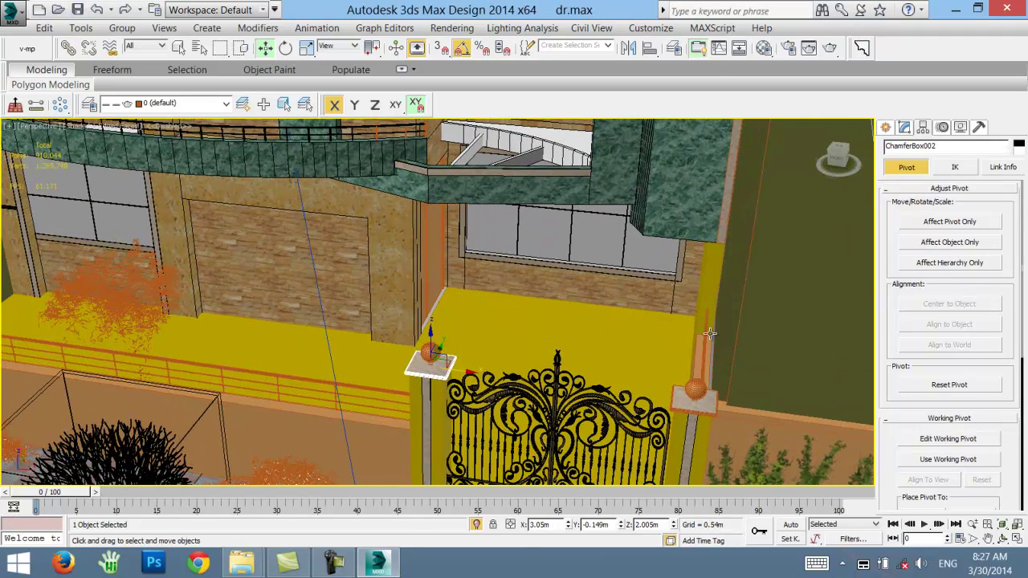
left_click(701, 410, "ctrl")
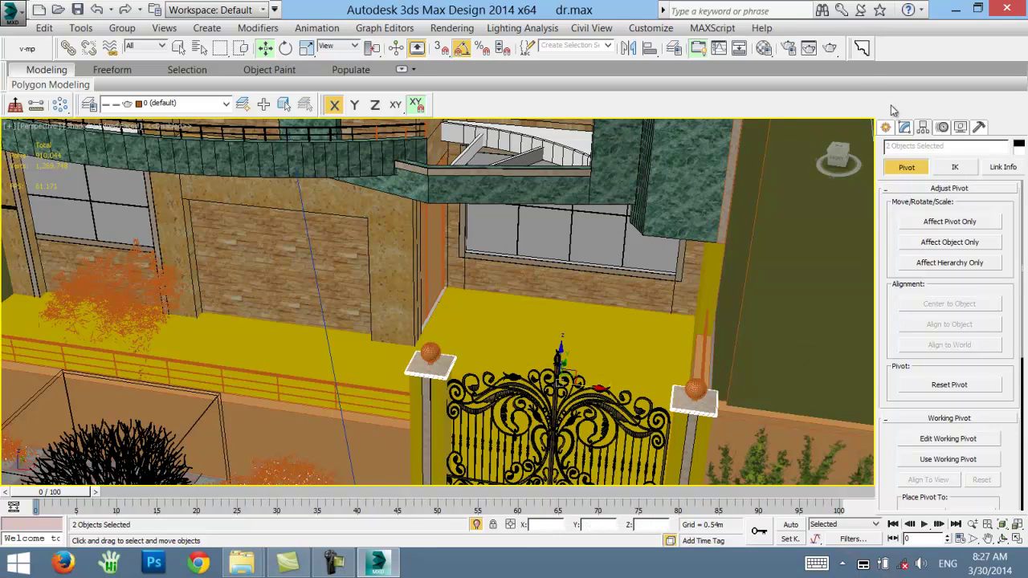
left_click(1018, 146)
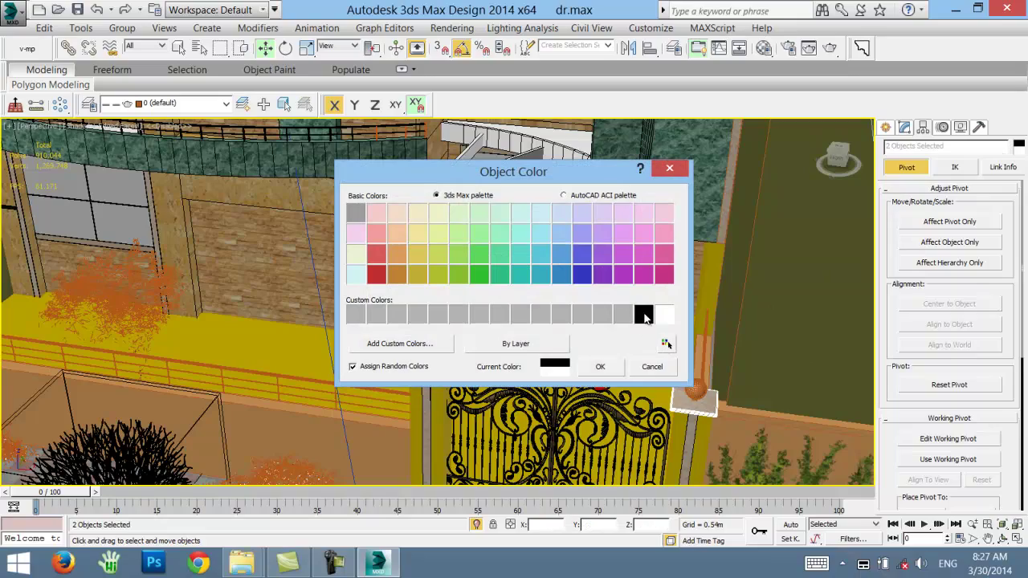
left_click(646, 313)
left_click(602, 367)
- Select the gate frame Shape041 from a level front view
left_click(756, 358)
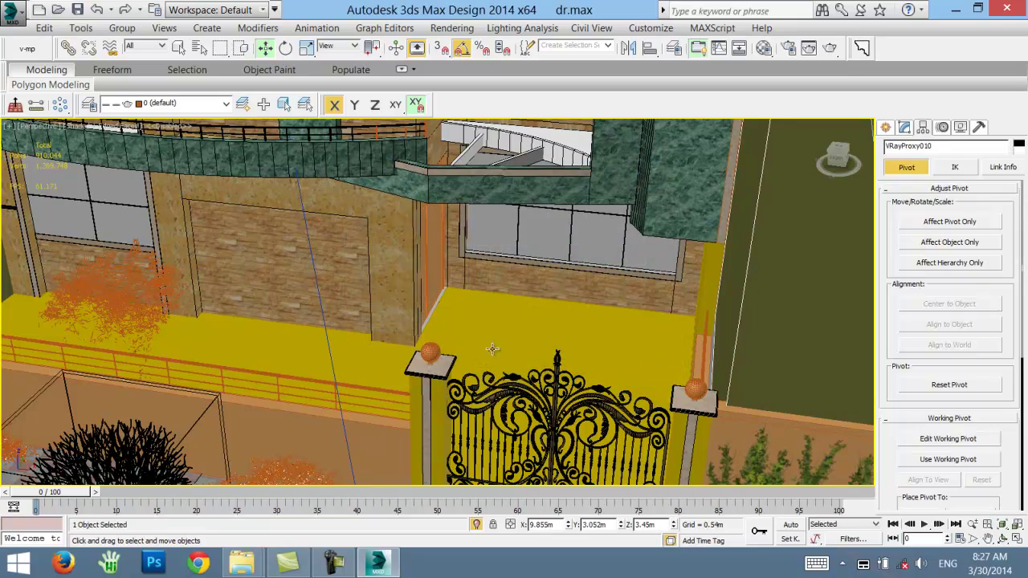
middle_click_drag(413, 368, 429, 275, "alt")
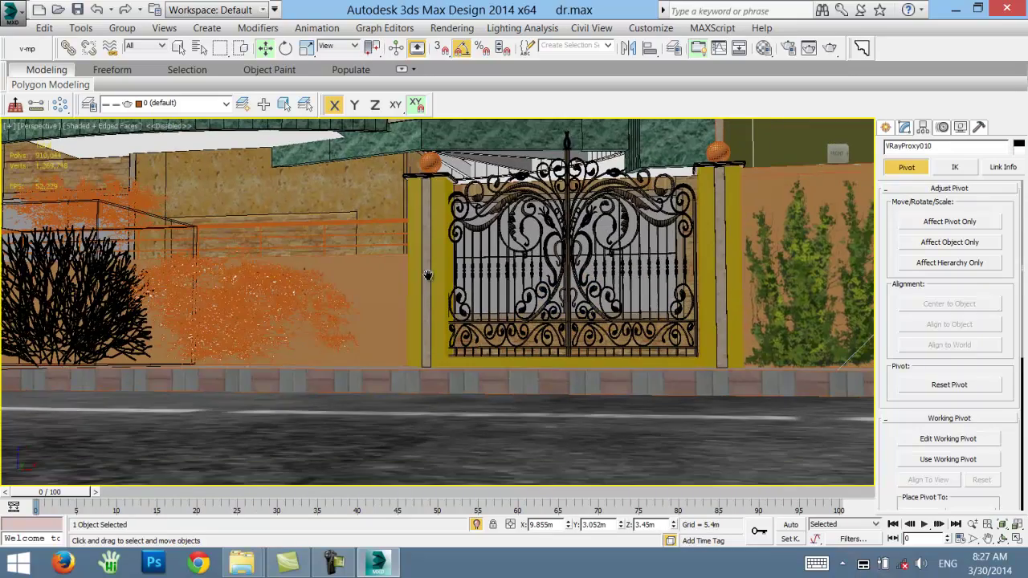
left_click(433, 235)
mouse_move(692, 223)
middle_mouse_down("alt")
mouse_move(536, 313)
mouse_move(500, 289)
middle_mouse_up("alt")
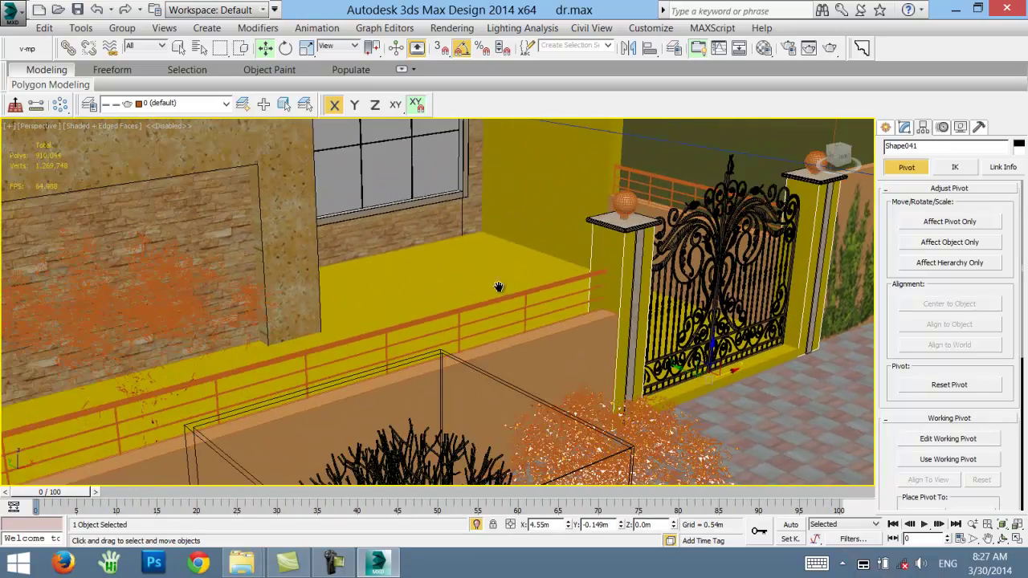
- Assign Black Polished Marble to both slim gate posts and save the scene
left_click(763, 48)
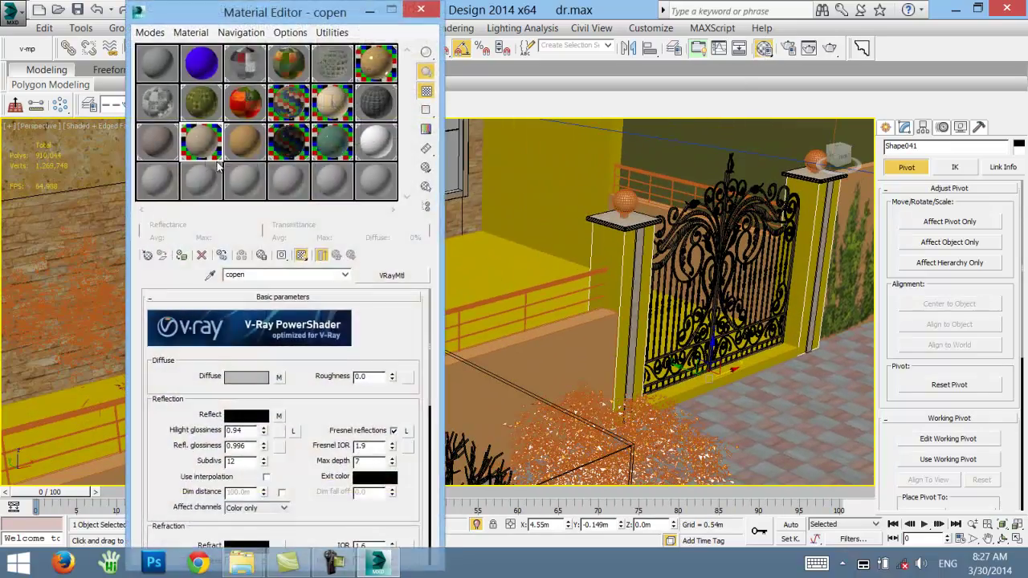
left_click(639, 251)
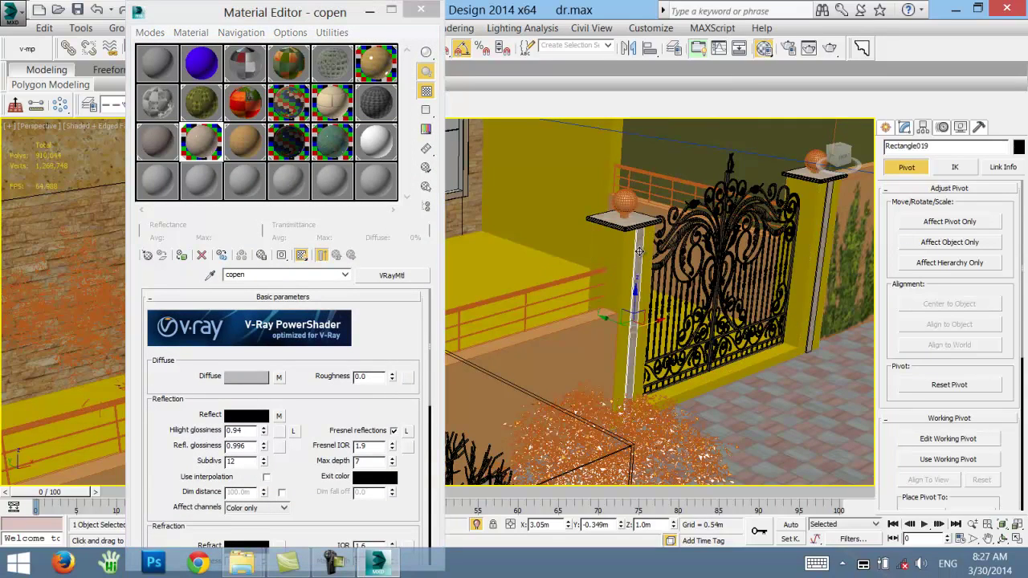
left_click(825, 213, "ctrl")
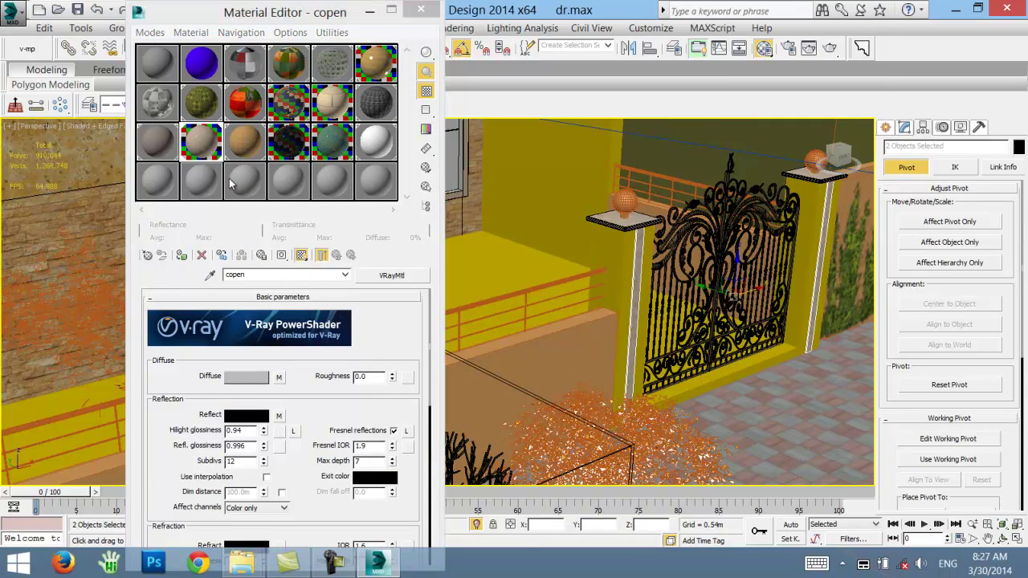
left_click(299, 149)
left_click(182, 255)
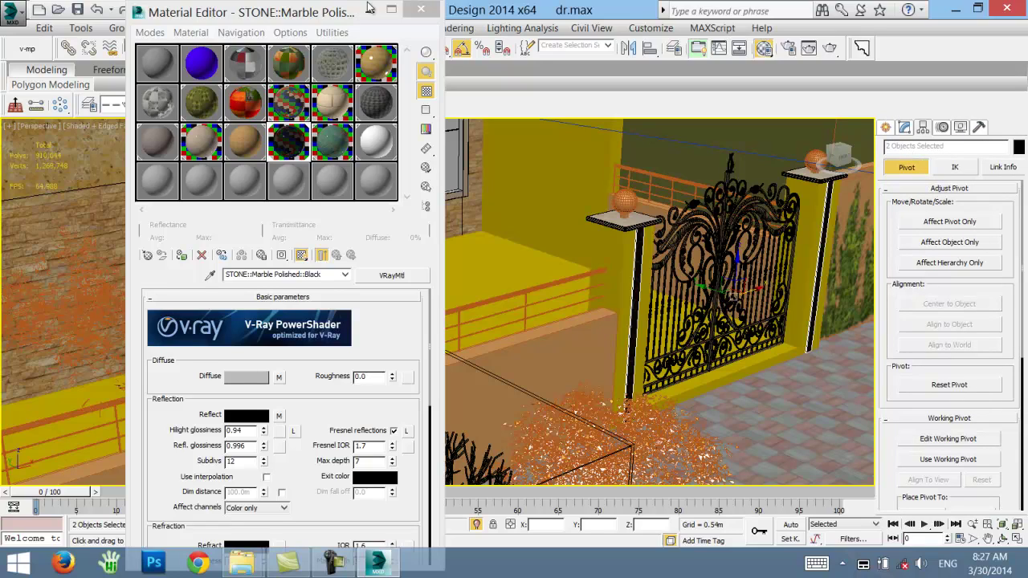
left_click(77, 9)
- Apply the copen material to the gate pillars Shape041
left_click(335, 567)
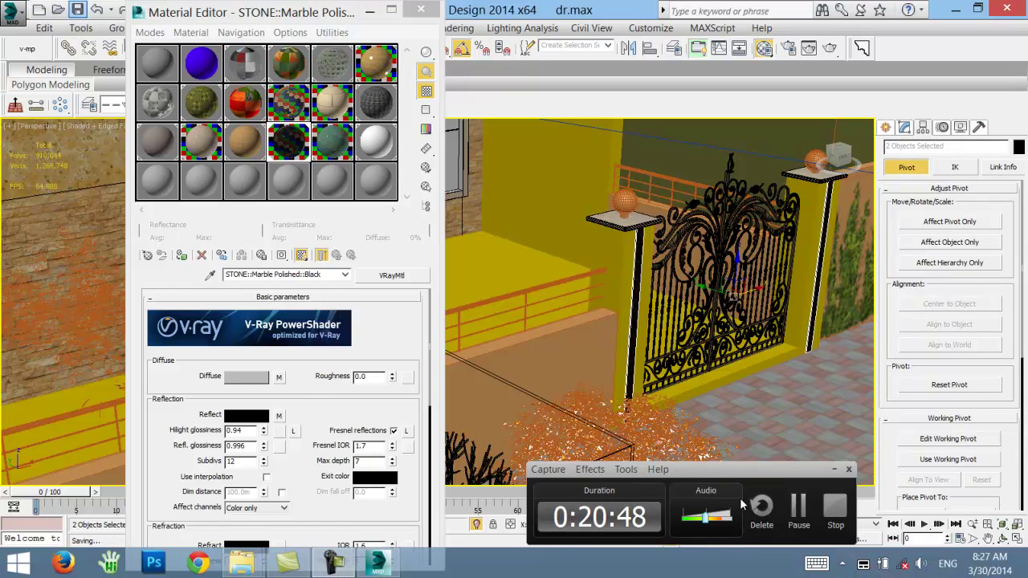
left_click(905, 127)
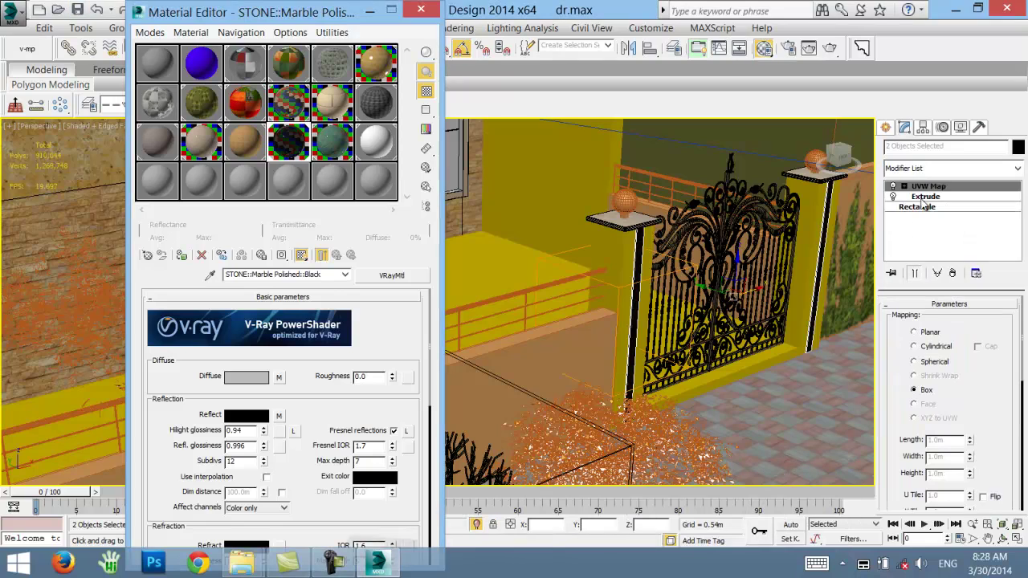
left_click(622, 251)
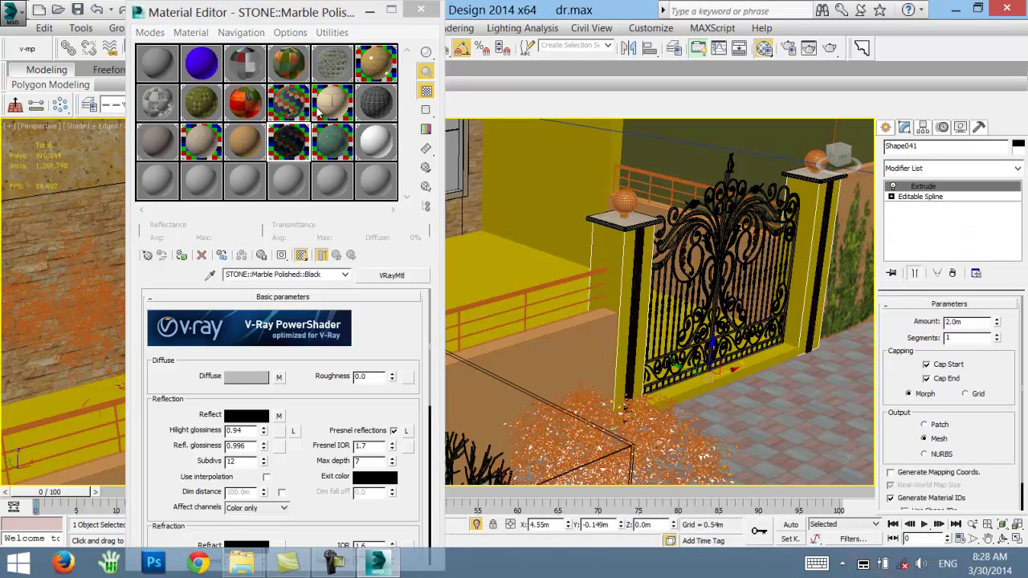
left_click(202, 147)
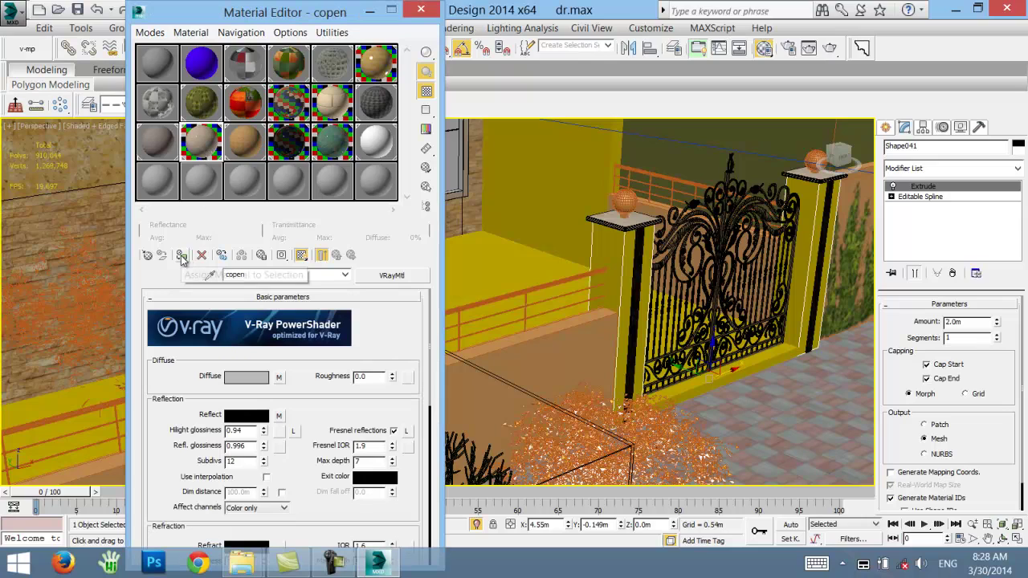
left_click(183, 256)
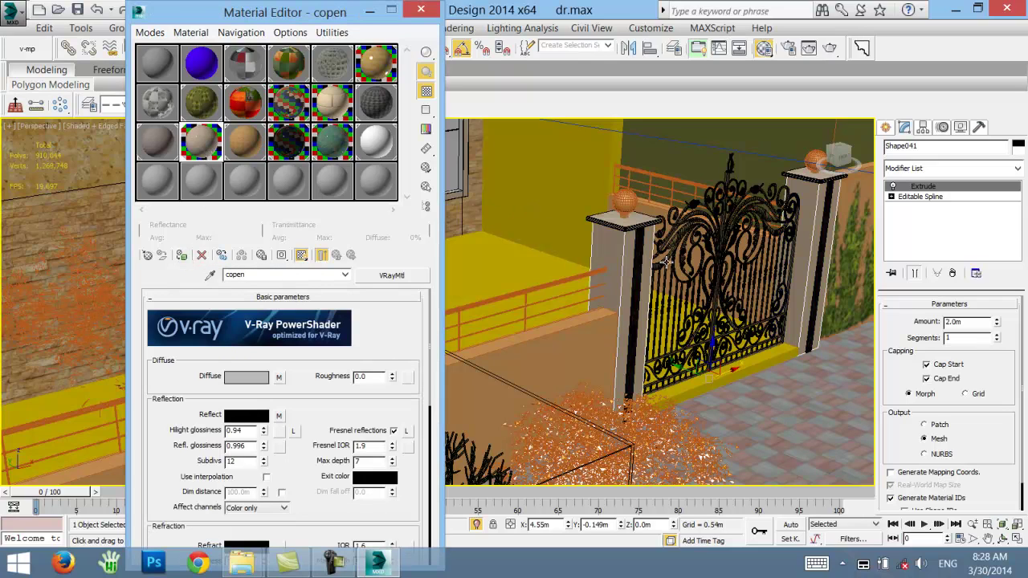
- Add a UVW Map modifier to the Shape041 gate pillars
left_click(928, 171)
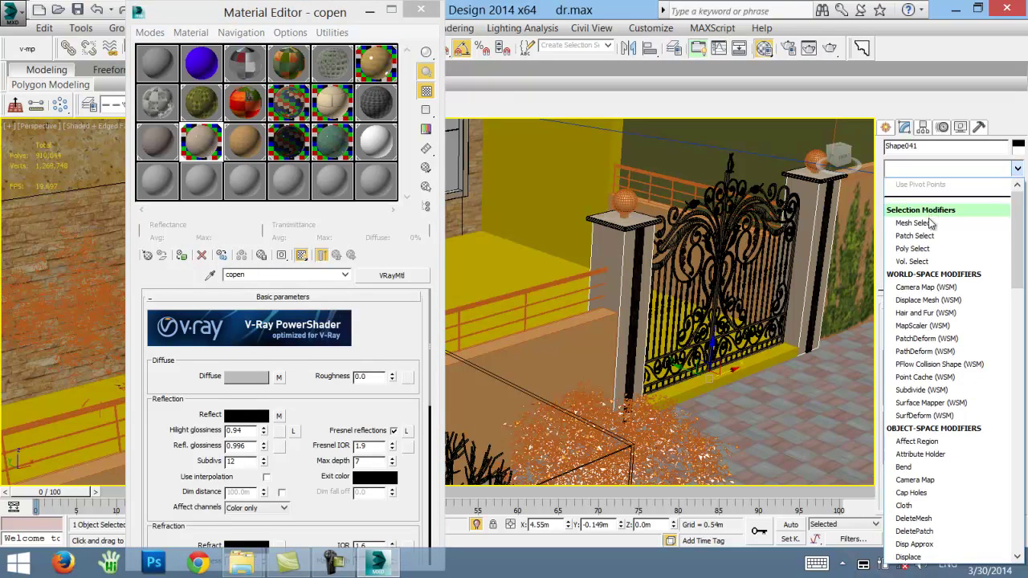
key("u")
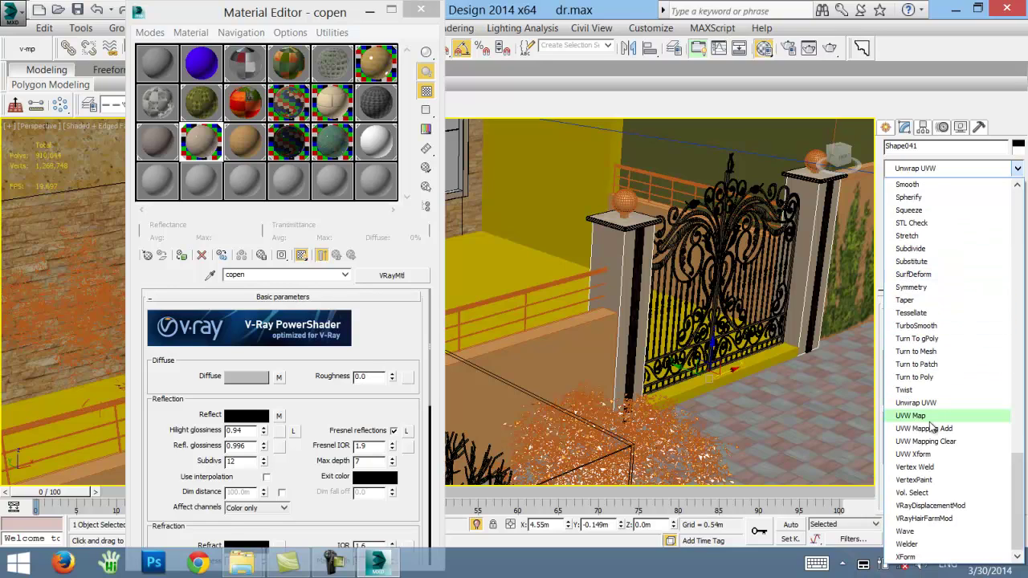
left_click(911, 416)
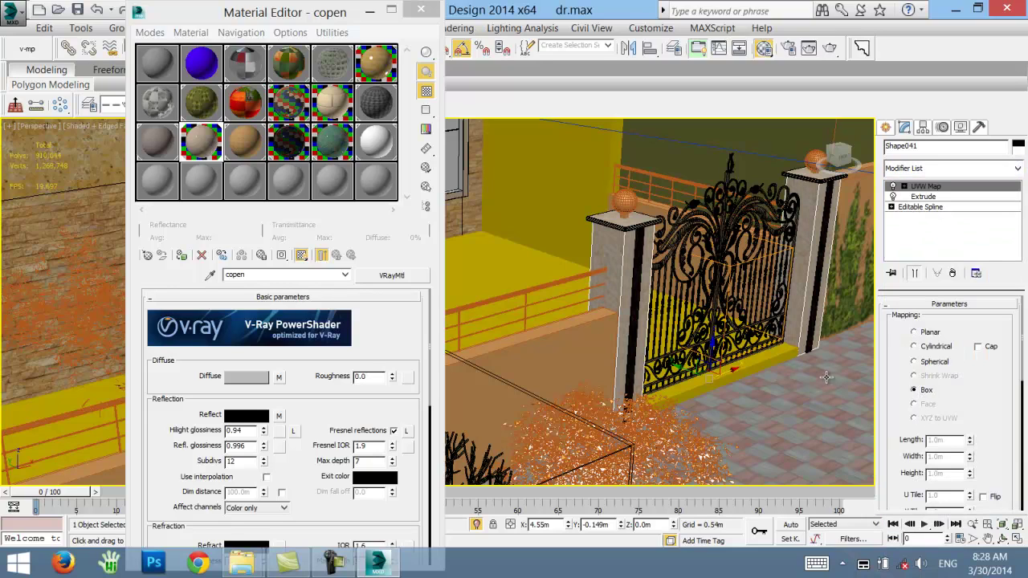
mouse_move(635, 339)
middle_mouse_down("alt")
mouse_move(632, 290)
mouse_move(699, 269)
middle_mouse_up("alt")
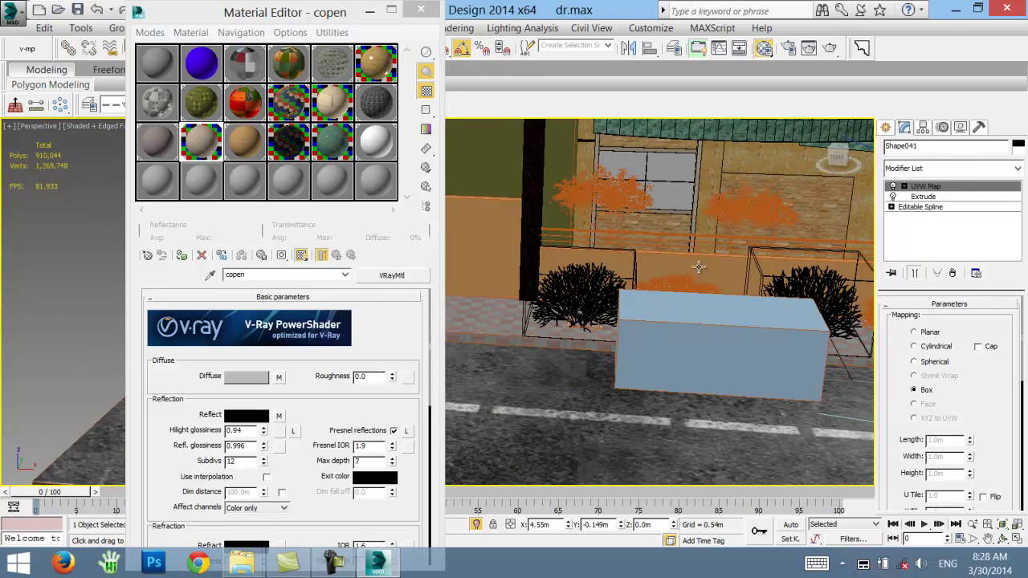
left_click(699, 269)
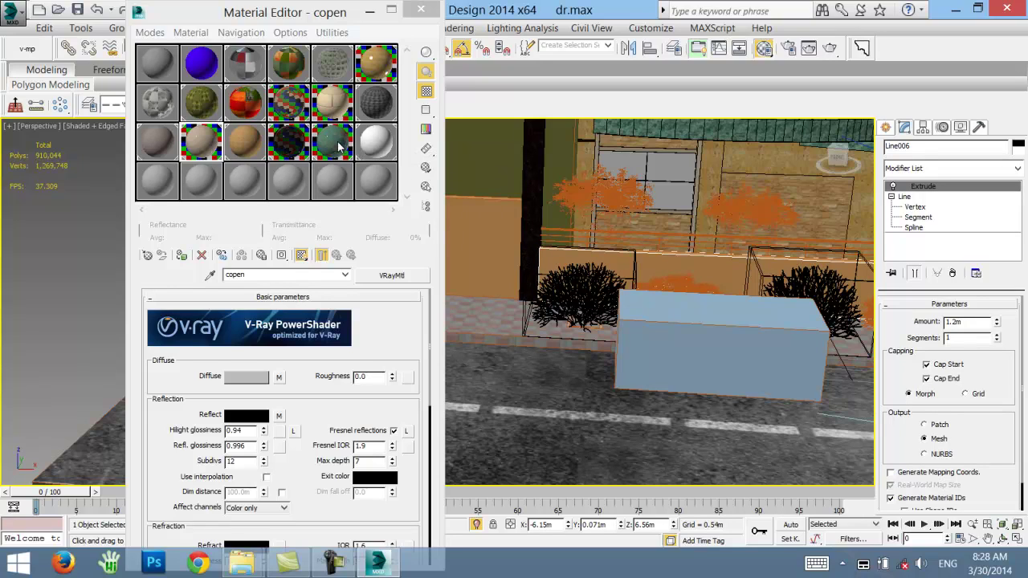
- Select the railing along the wall and make the metal material slot active
left_click(320, 101)
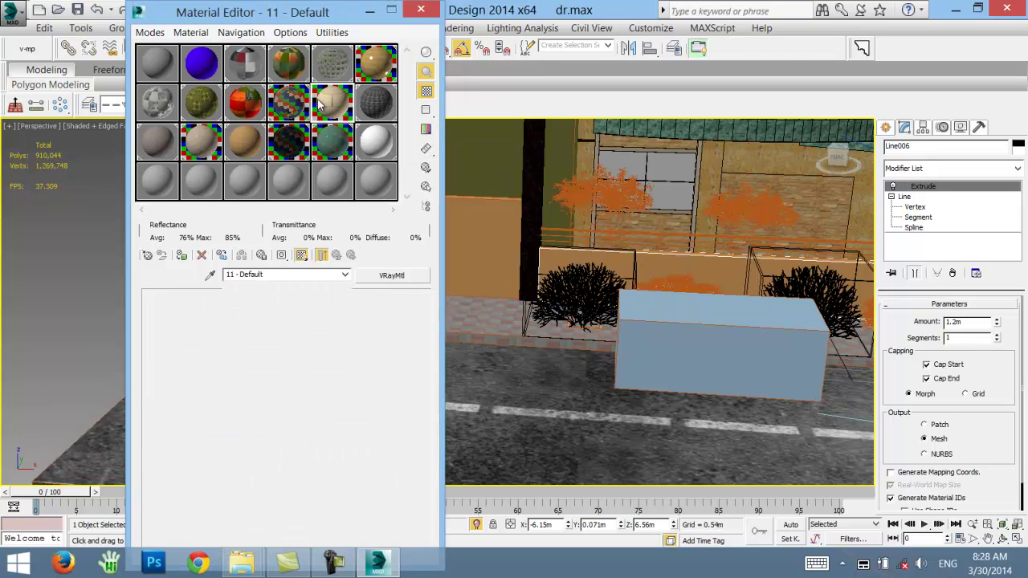
mouse_move(255, 21)
left_mouse_down()
mouse_move(457, 112)
mouse_move(369, 90)
left_mouse_up()
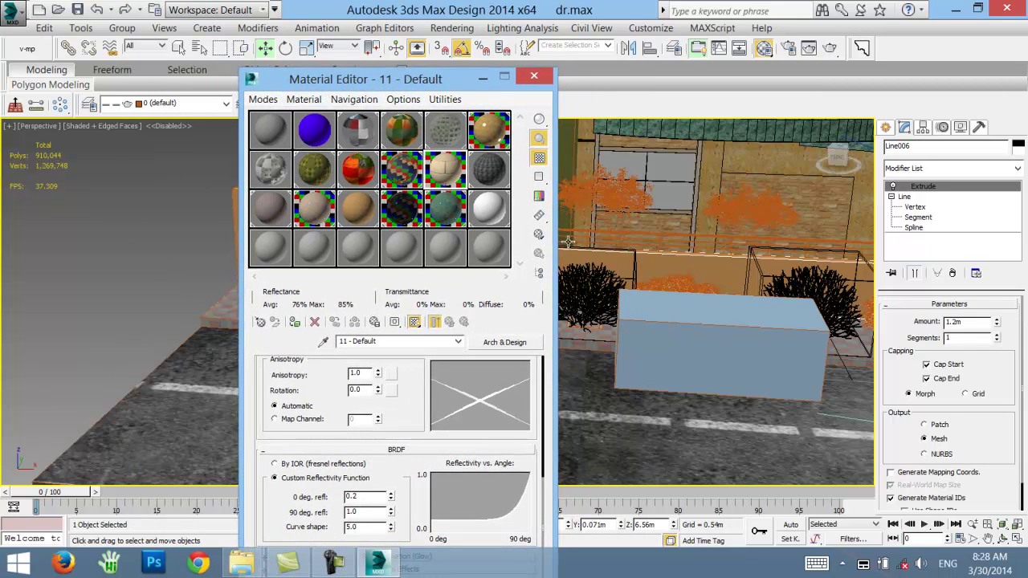
left_click(668, 236)
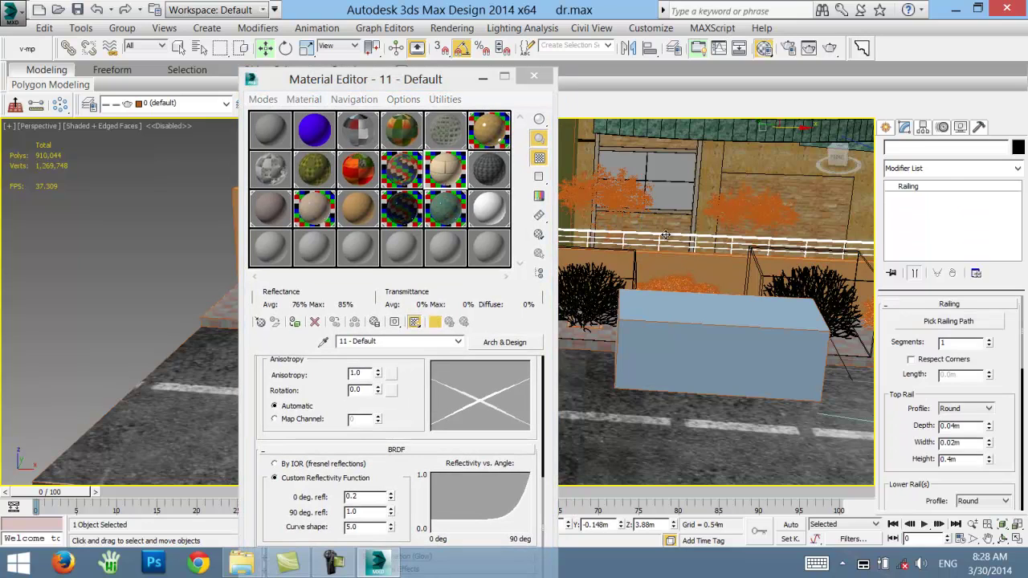
left_click(395, 175)
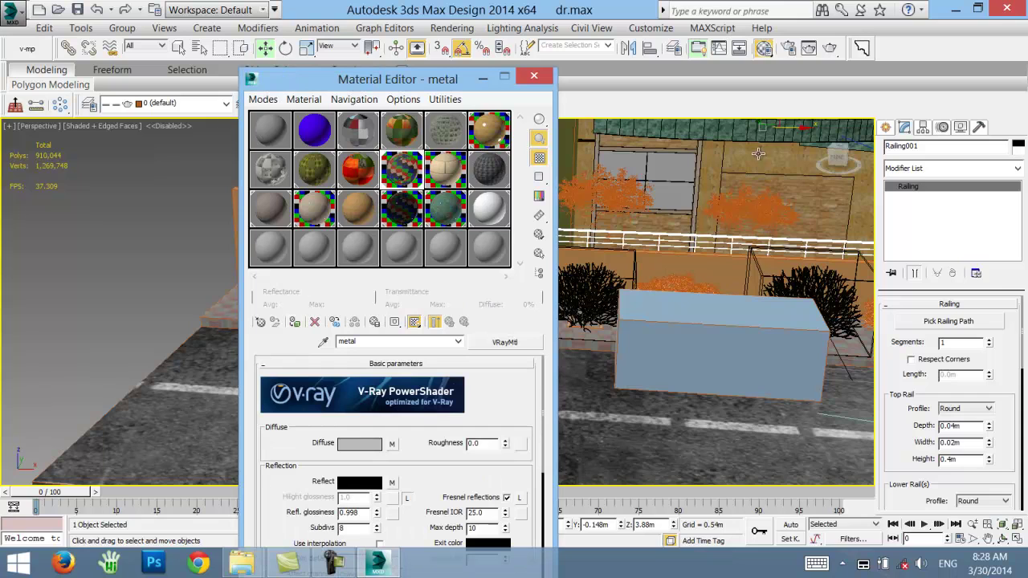
left_click(1018, 146)
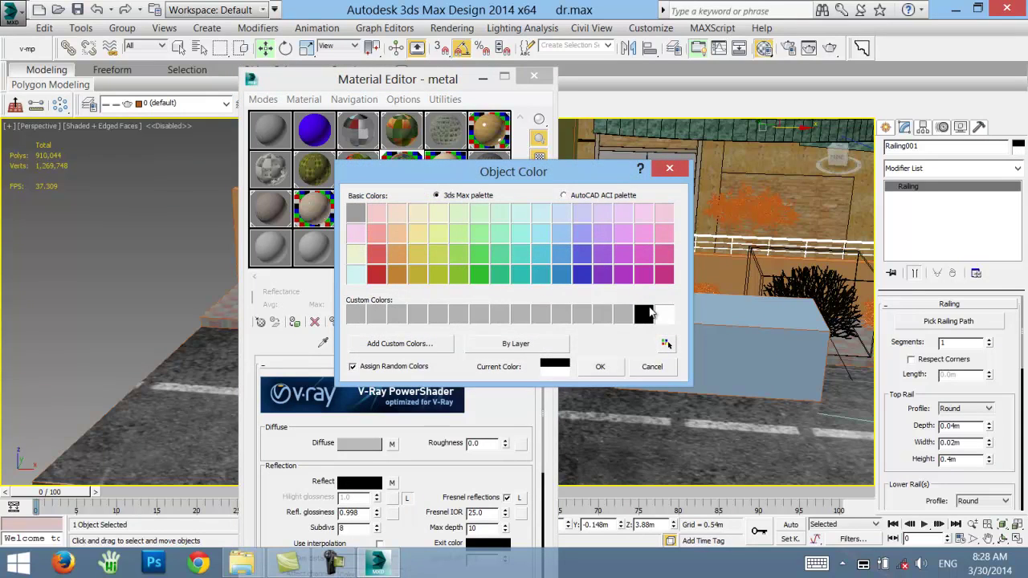
left_click(600, 366)
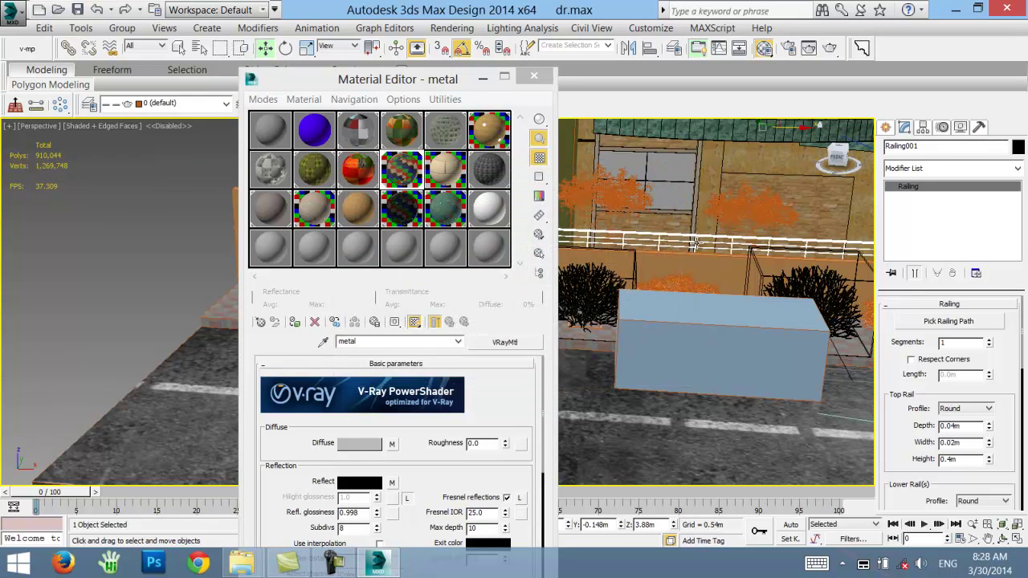
- Add a UVW Map modifier with Box mapping to Railing001
scroll(696, 243, "up", 3)
scroll(696, 243, "up", 2)
scroll(695, 243, "down", 1)
left_click(924, 169)
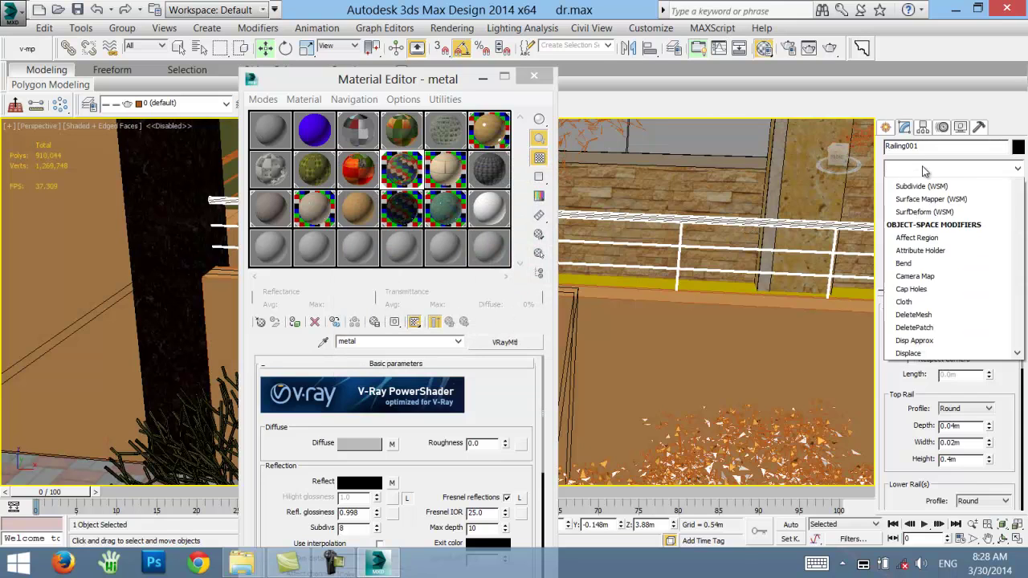
scroll(916, 321, "down", 10)
left_click(912, 418)
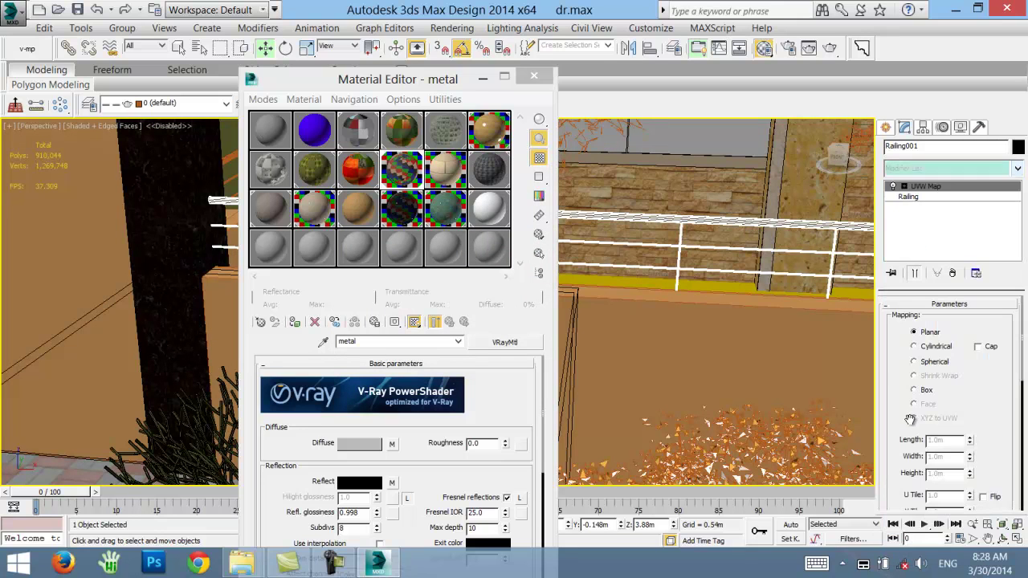
left_click(913, 390)
scroll(677, 202, "down", 5)
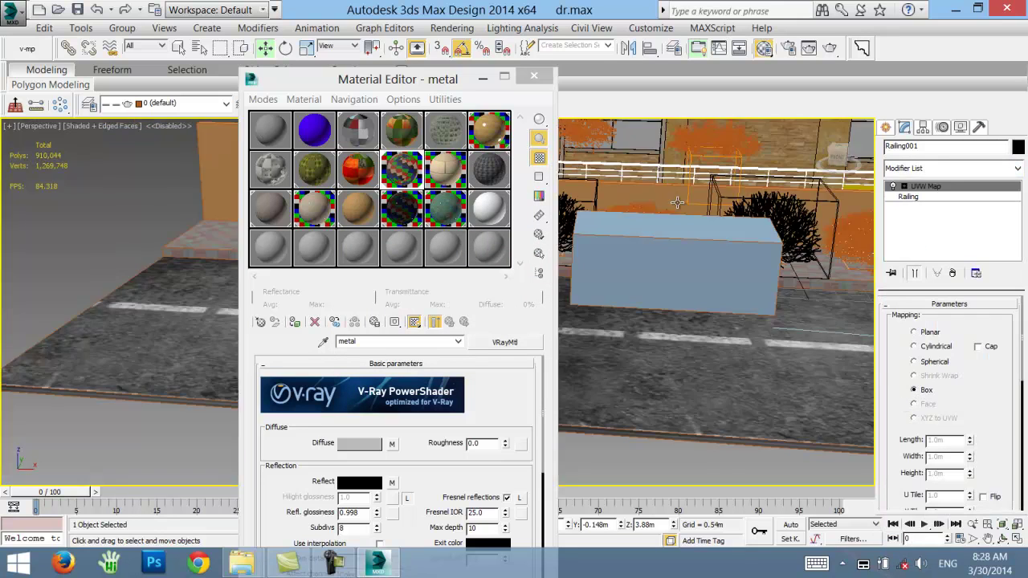
mouse_move(678, 203)
middle_mouse_down("alt")
mouse_move(875, 363)
mouse_move(589, 307)
middle_mouse_up("alt")
left_click(588, 307)
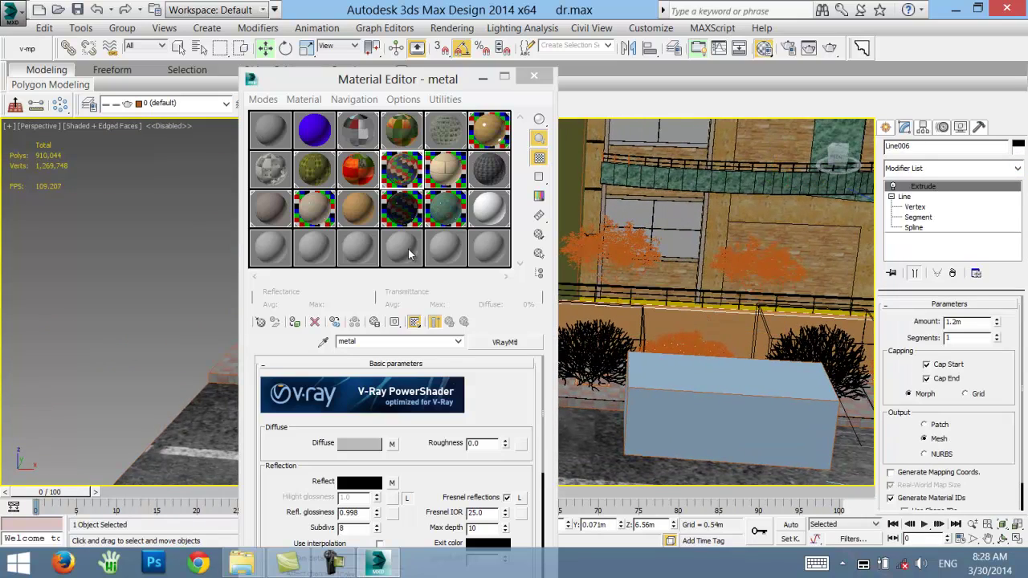
- Show the 11 - Default material in the viewport and add Box UVW Map to Line006
left_click(440, 168)
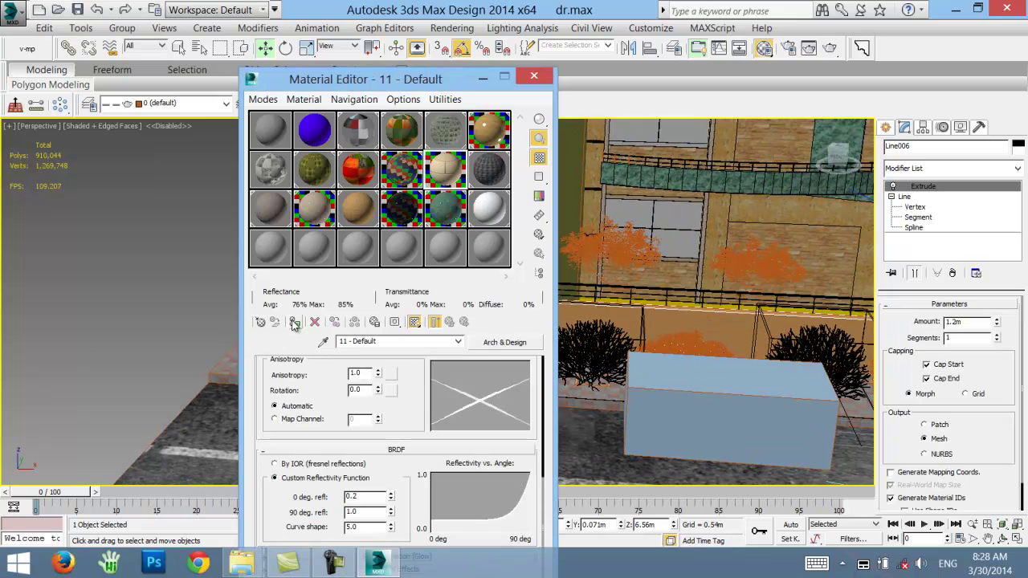
left_click(415, 321)
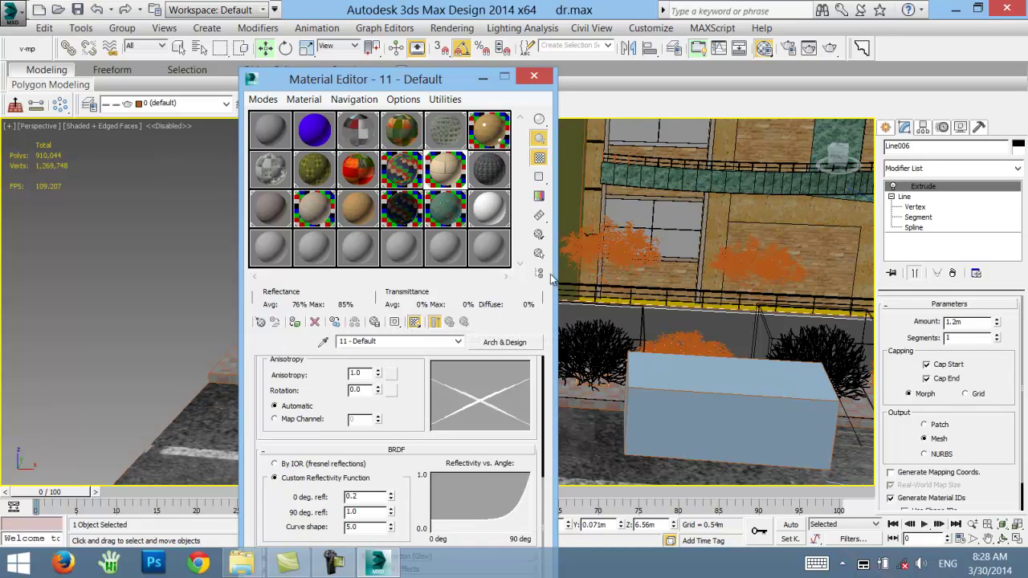
left_click(924, 169)
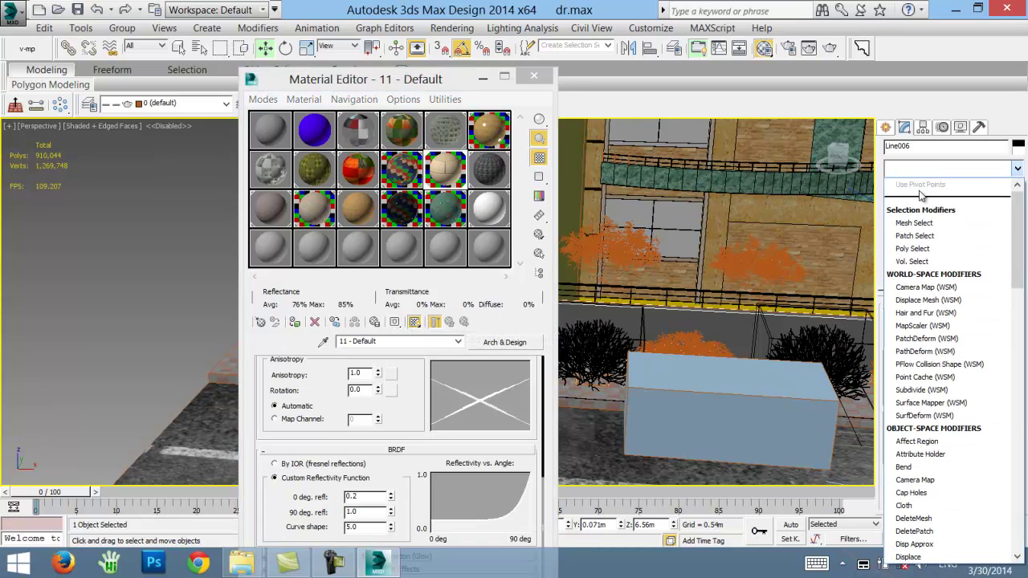
key("u")
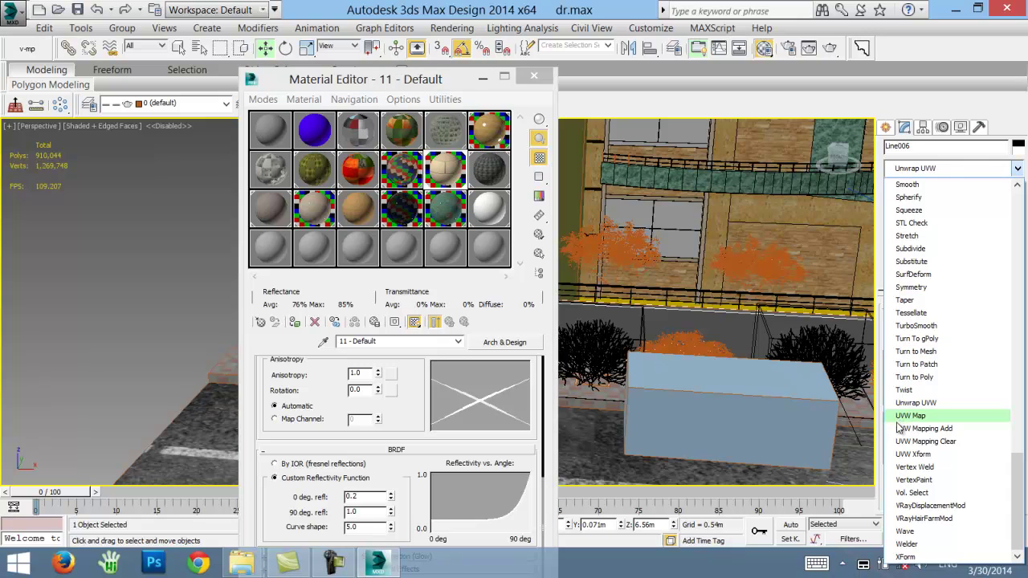
left_click(911, 416)
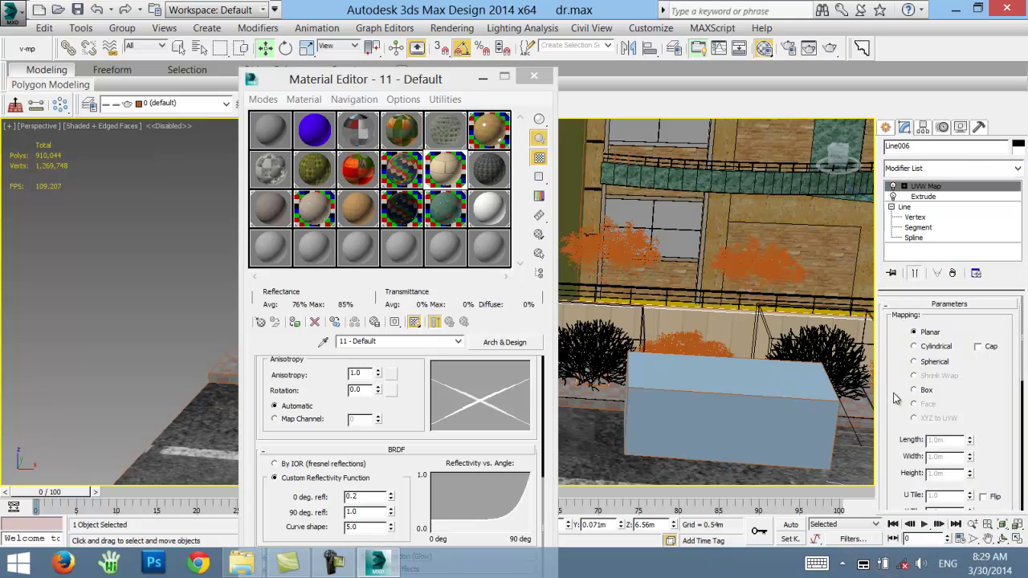
left_click(919, 392)
- Turn off real-world map size and set the mapping length to 5.516m
mouse_move(723, 322)
middle_mouse_down("alt")
mouse_move(760, 261)
mouse_move(615, 333)
mouse_move(746, 310)
mouse_move(739, 292)
middle_mouse_up("alt")
scroll(948, 373, "down", 3)
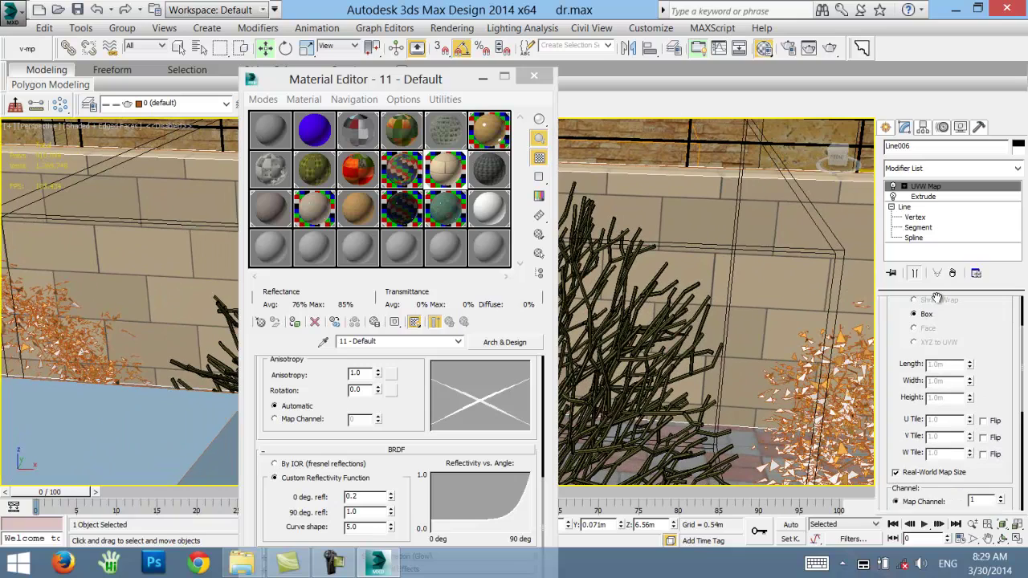
left_click(897, 474)
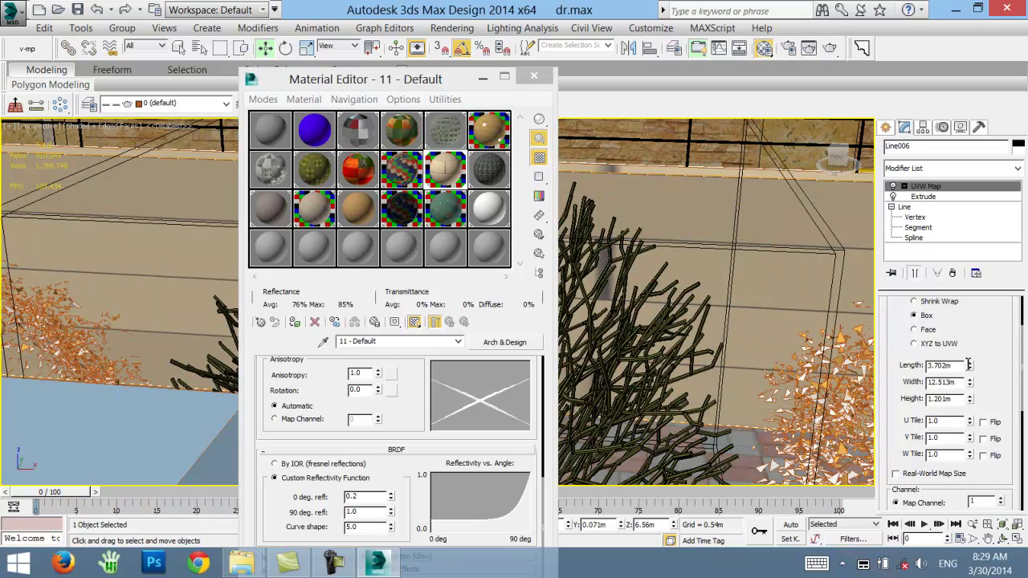
left_click_drag(970, 367, 972, 329)
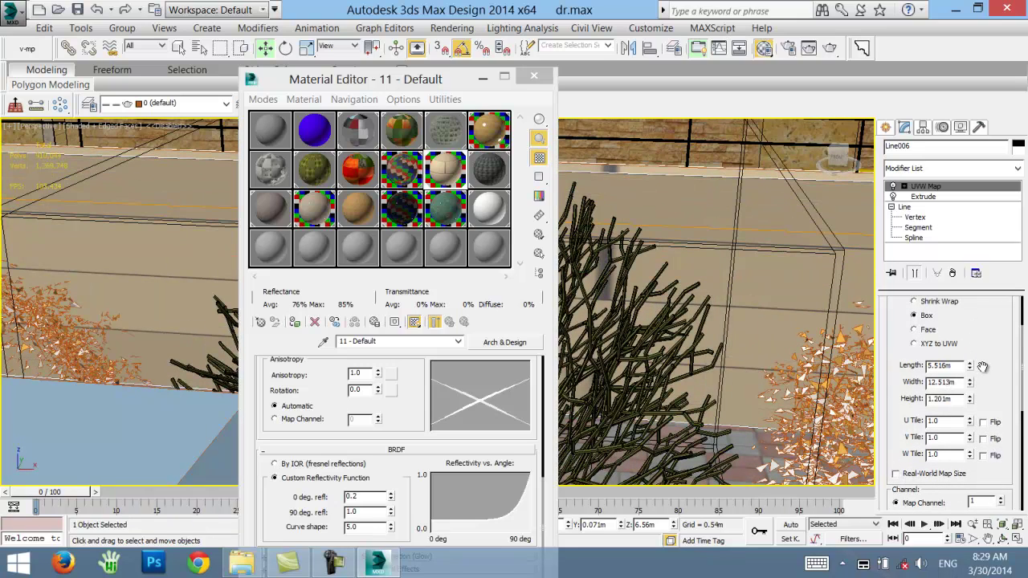
mouse_move(972, 383)
left_mouse_down()
mouse_move(946, 512)
mouse_move(946, 450)
left_mouse_up()
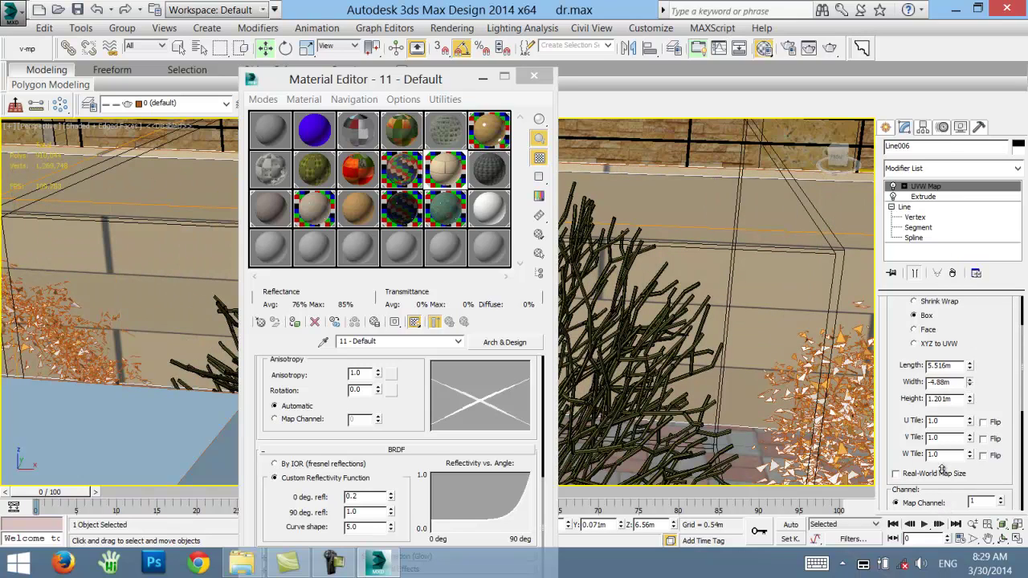
left_click_drag(968, 403, 881, 384)
- Set the mapping width to 0.6m and height to 0.5m, then close the Material Editor
type("0.1")
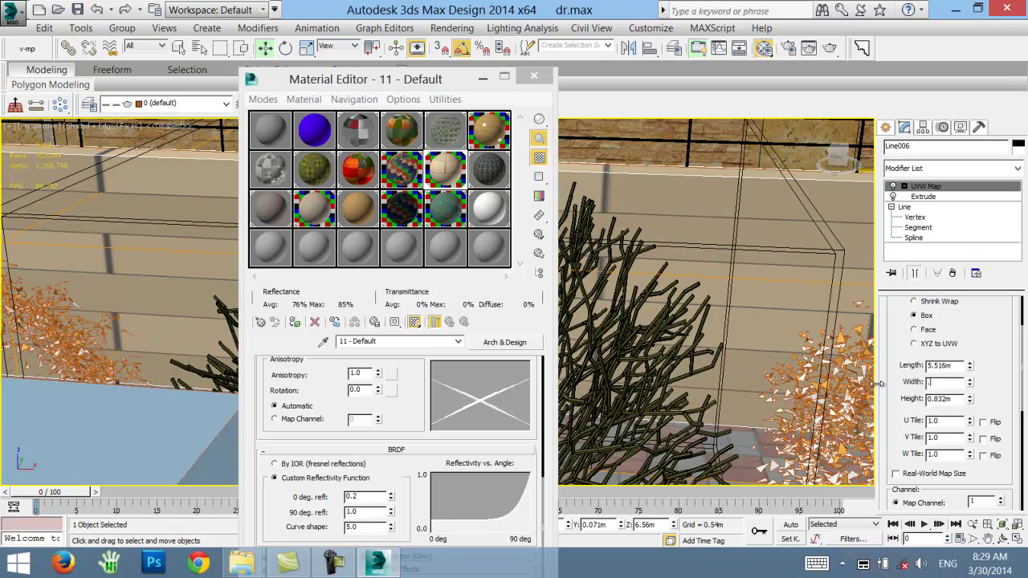
key("Return")
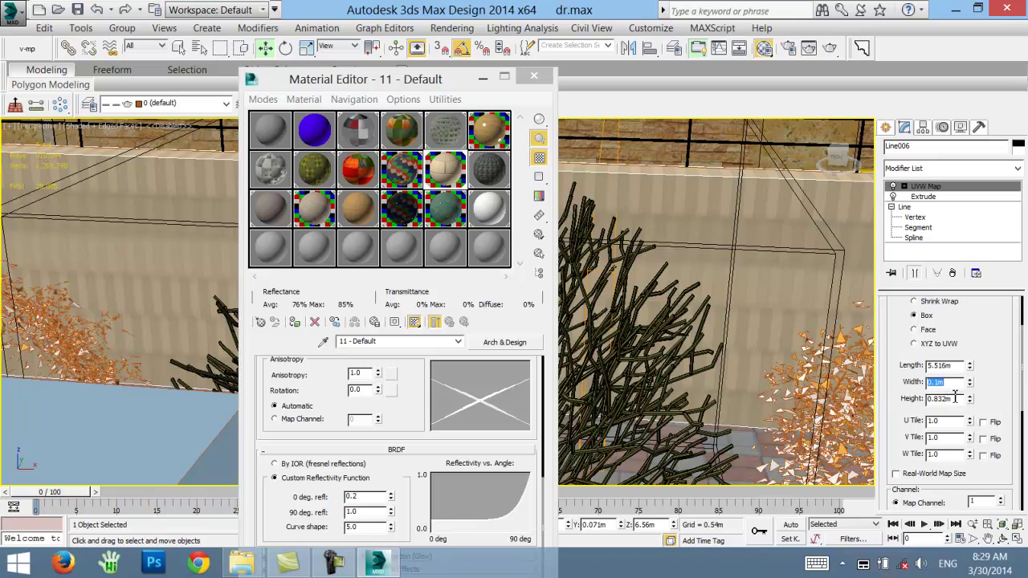
left_click_drag(955, 398, 904, 399)
key("Return")
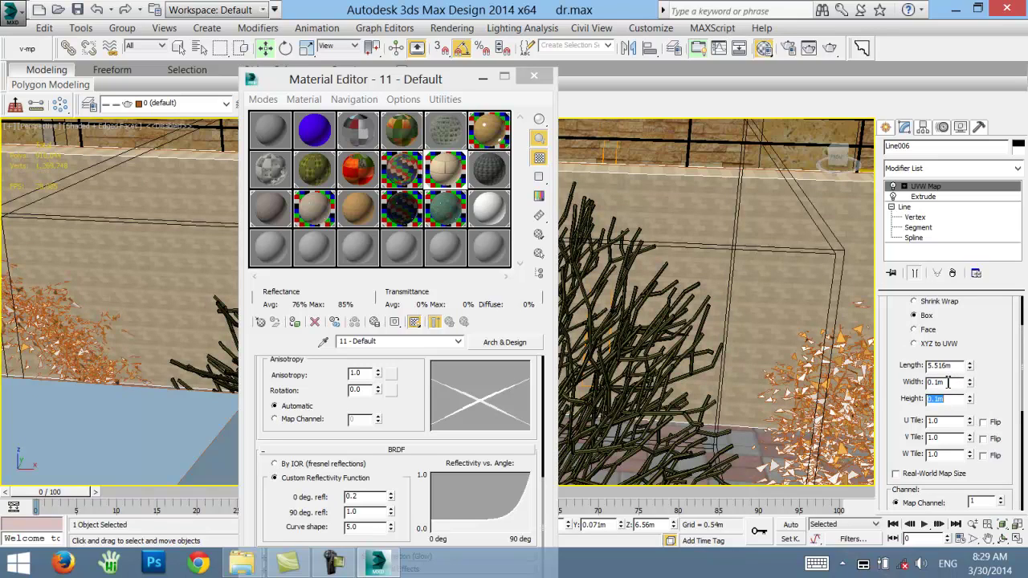
left_click_drag(949, 382, 844, 378)
type("4")
key("Return")
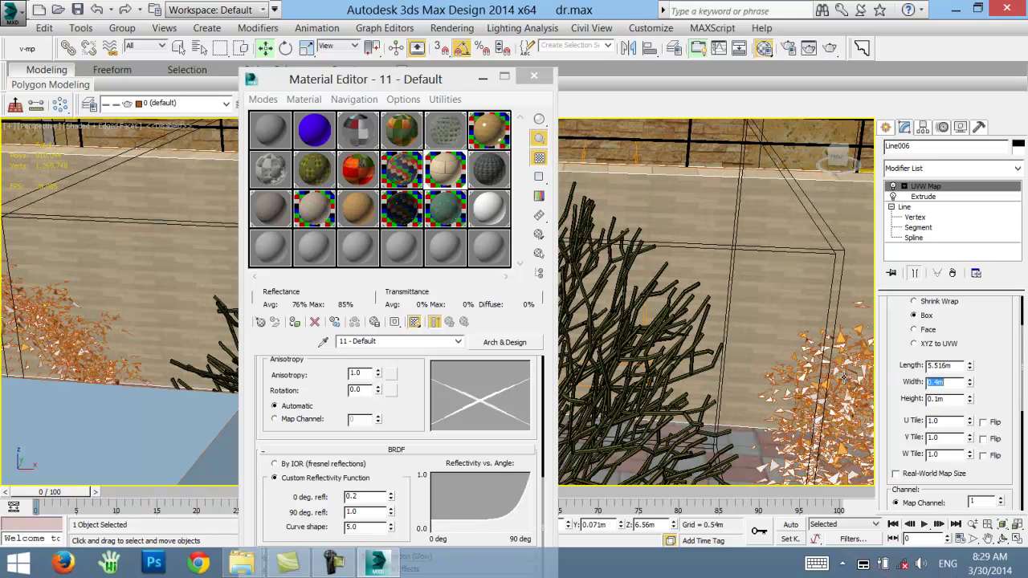
left_click_drag(937, 399, 873, 406)
type("4")
key("Return")
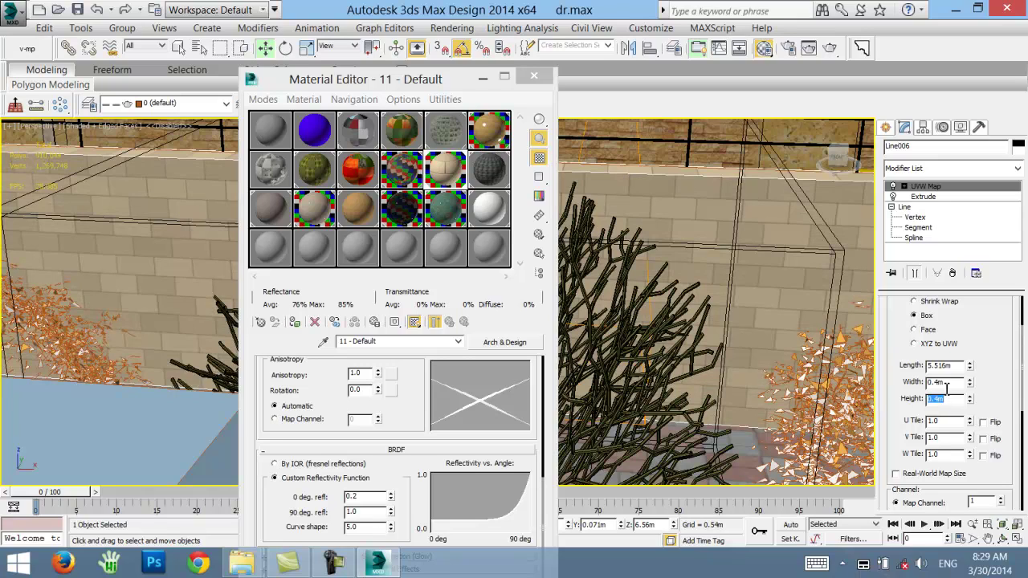
left_click_drag(955, 383, 842, 379)
type("6")
key("Return")
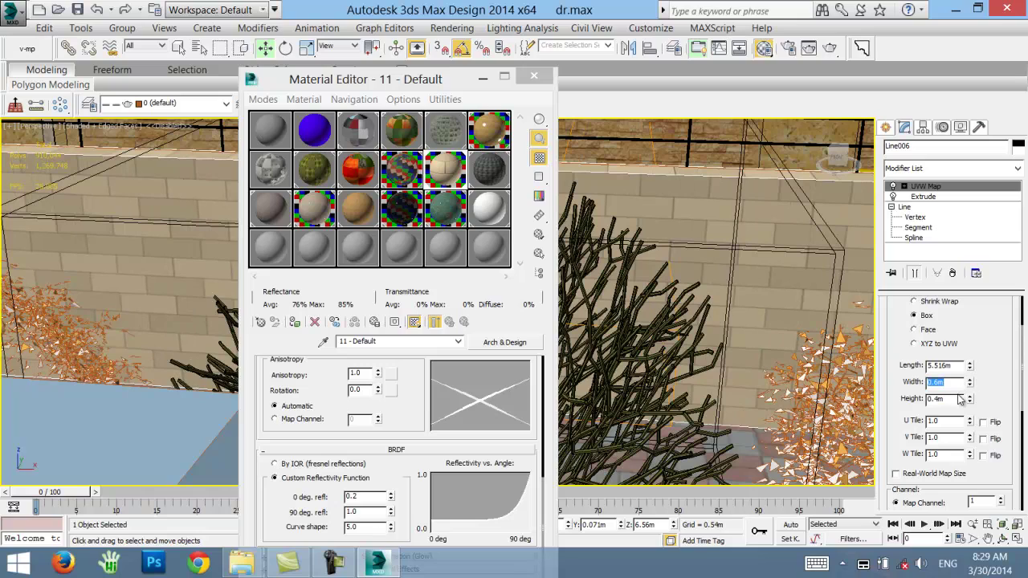
left_click_drag(958, 399, 789, 395)
type("5")
key("Return")
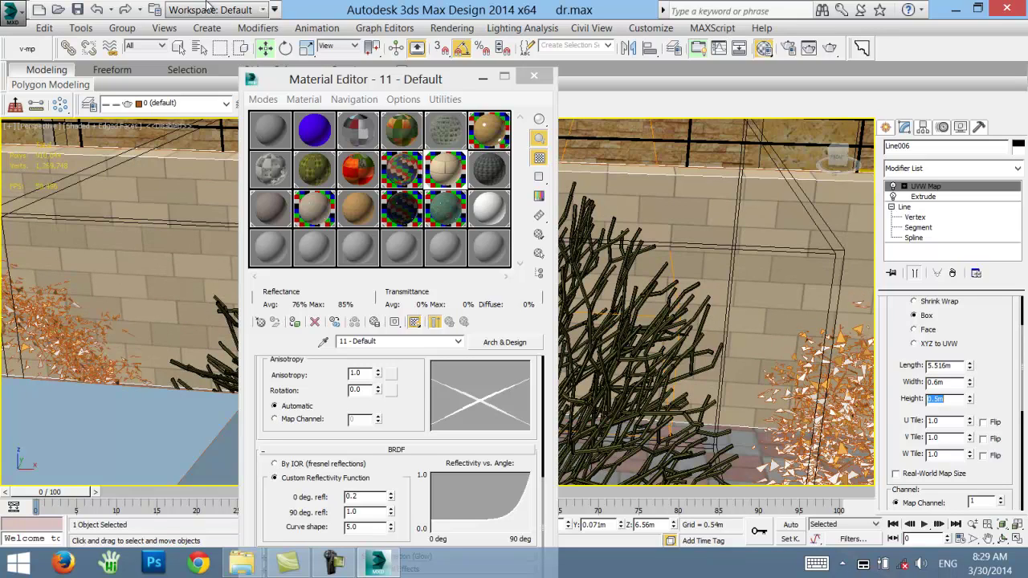
left_click(533, 77)
- Zoom to the Plane001 ground and look down on the street
scroll(481, 238, "down", 5)
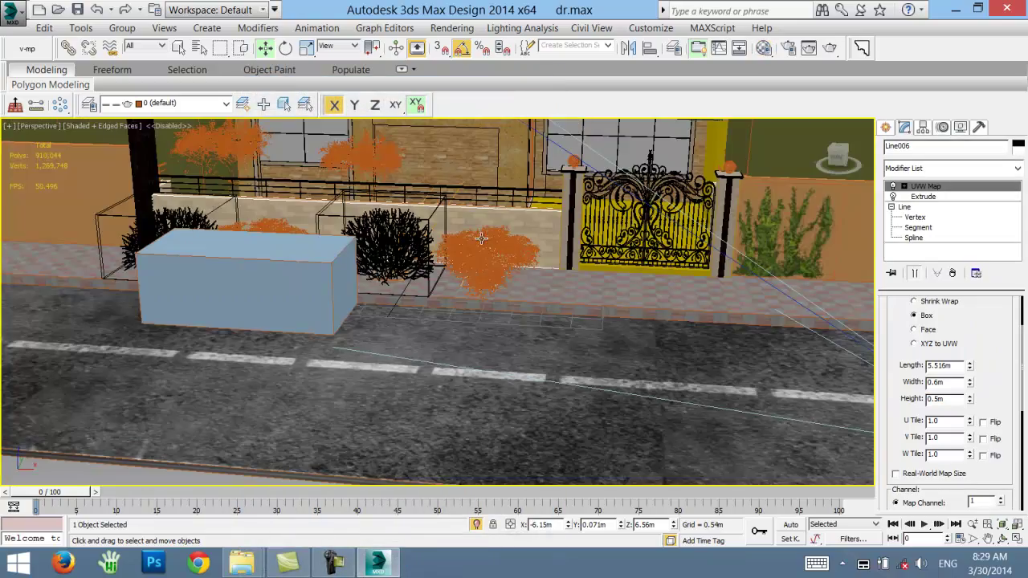
scroll(747, 304, "up", 3)
scroll(747, 305, "up", 2)
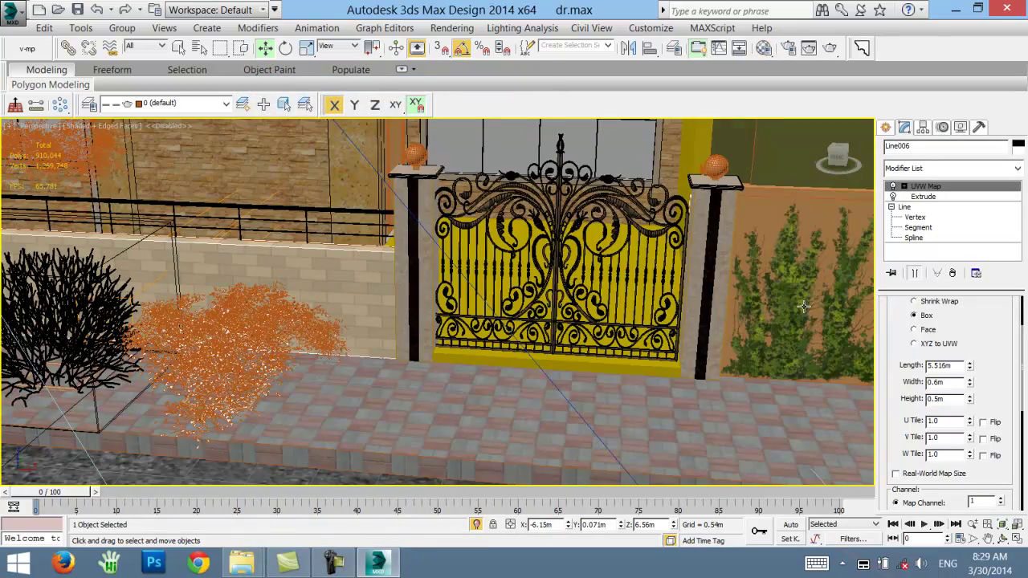
left_click(768, 213)
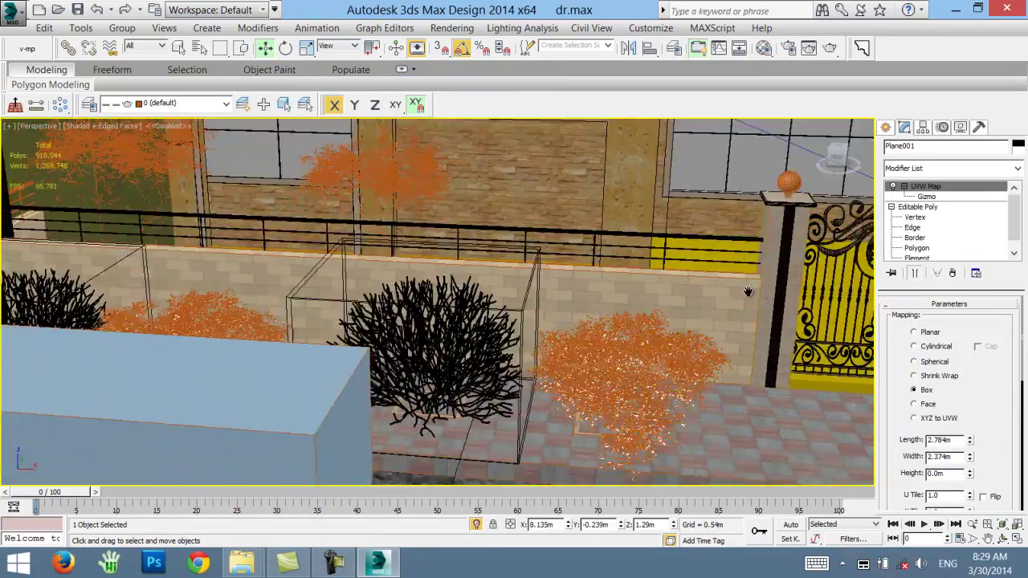
key("z")
scroll(398, 234, "down", 5)
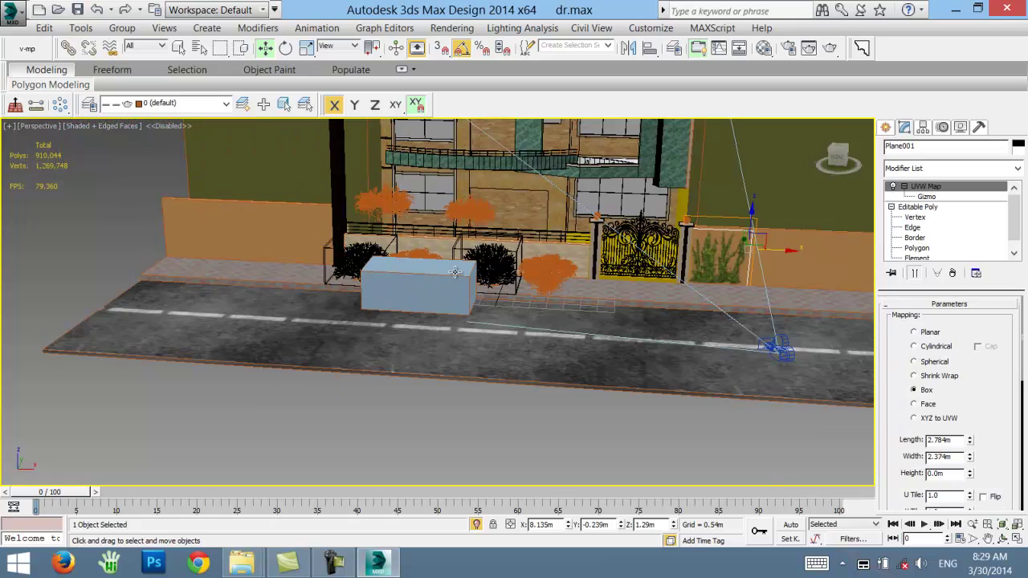
mouse_move(454, 272)
middle_mouse_down("alt")
mouse_move(406, 287)
mouse_move(471, 260)
middle_mouse_up("alt")
scroll(482, 266, "up", 5)
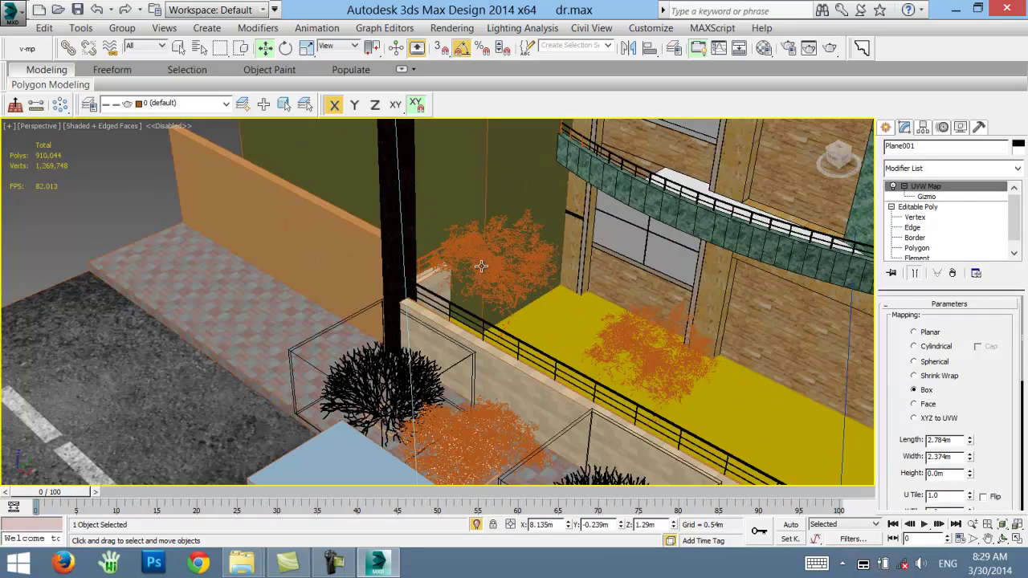
- Hide the VRayProxy002 object near the wall via Hide Selection
left_click(454, 196)
right_click(455, 187)
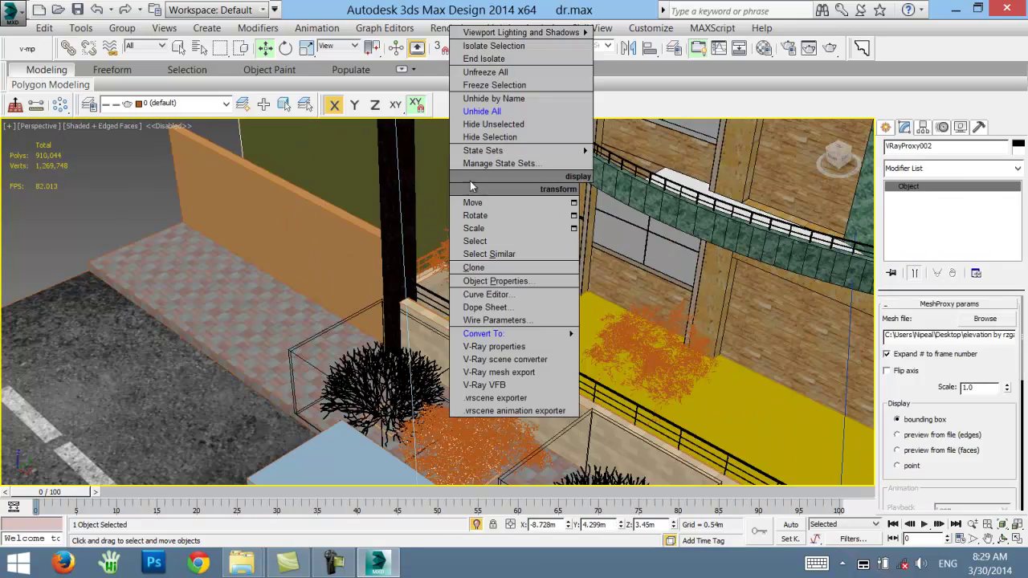
left_click(510, 137)
mouse_move(515, 285)
middle_mouse_down("alt")
mouse_move(492, 303)
mouse_move(526, 363)
mouse_move(449, 188)
mouse_move(552, 254)
middle_mouse_up("alt")
left_click(419, 178)
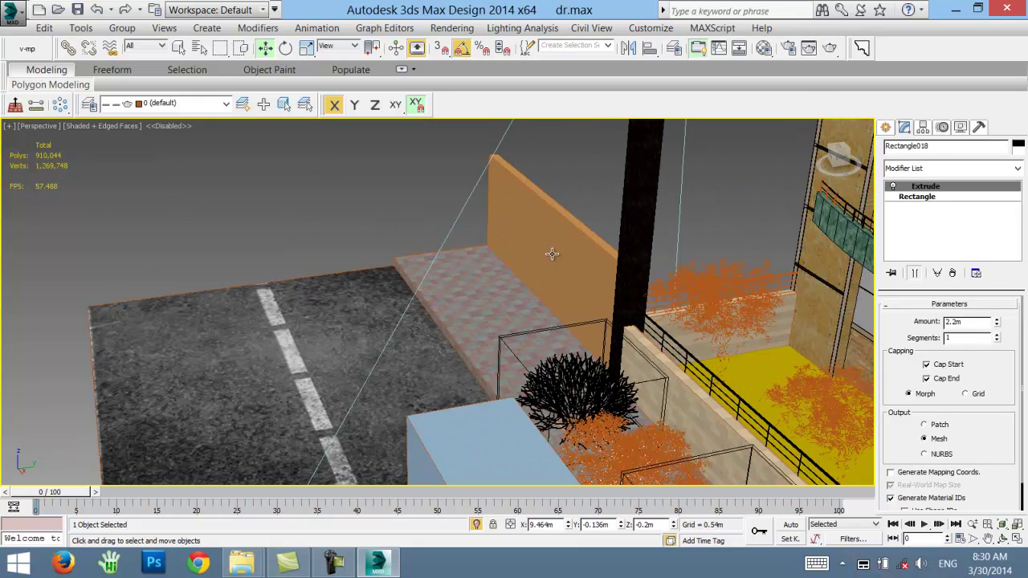
- Set the 01 - Default V-Ray material's diffuse to grey 60 and close the Material Editor
left_click(552, 254, "ctrl")
left_click(764, 47)
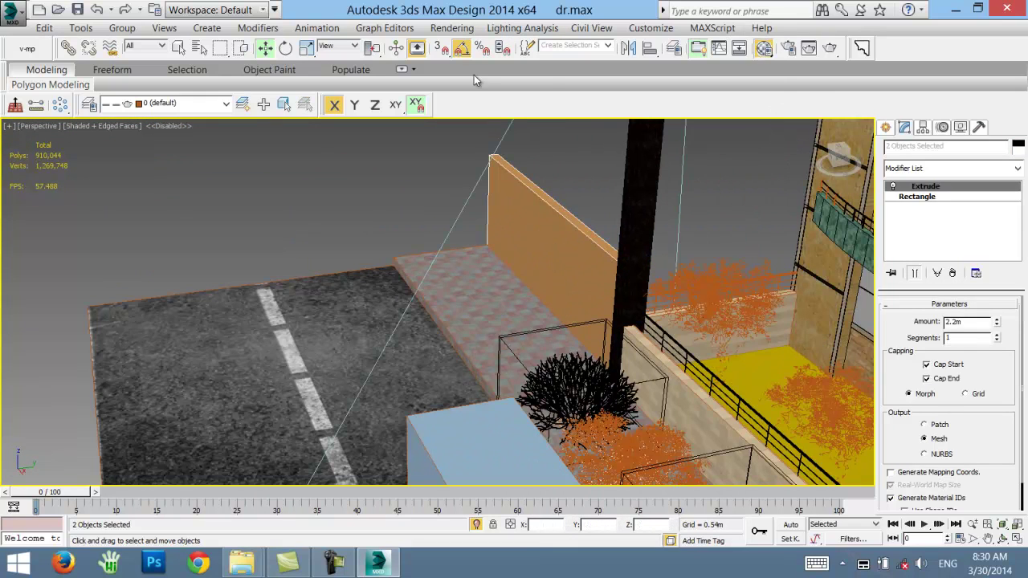
left_click(487, 207)
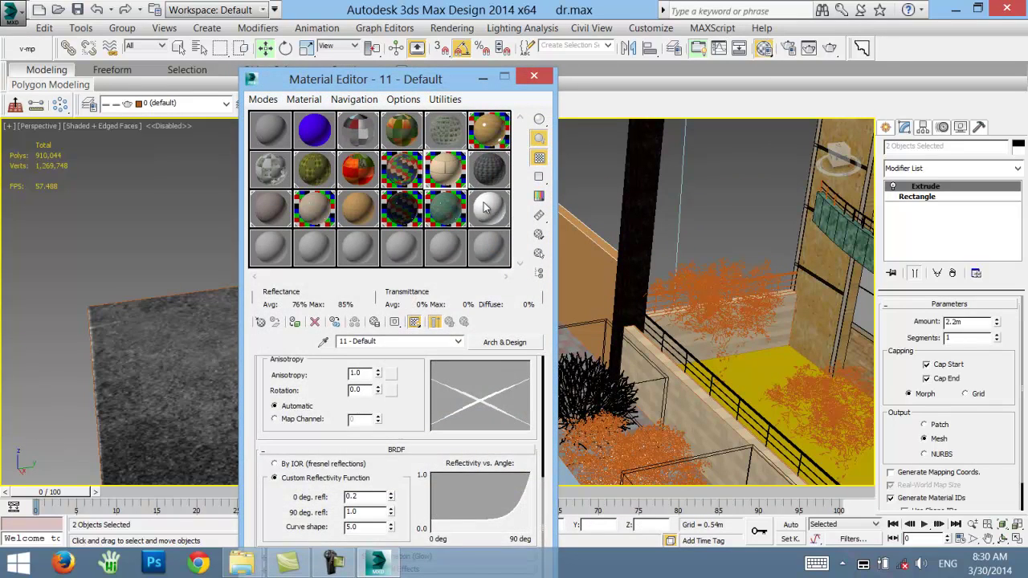
left_click(272, 211)
left_click(272, 130)
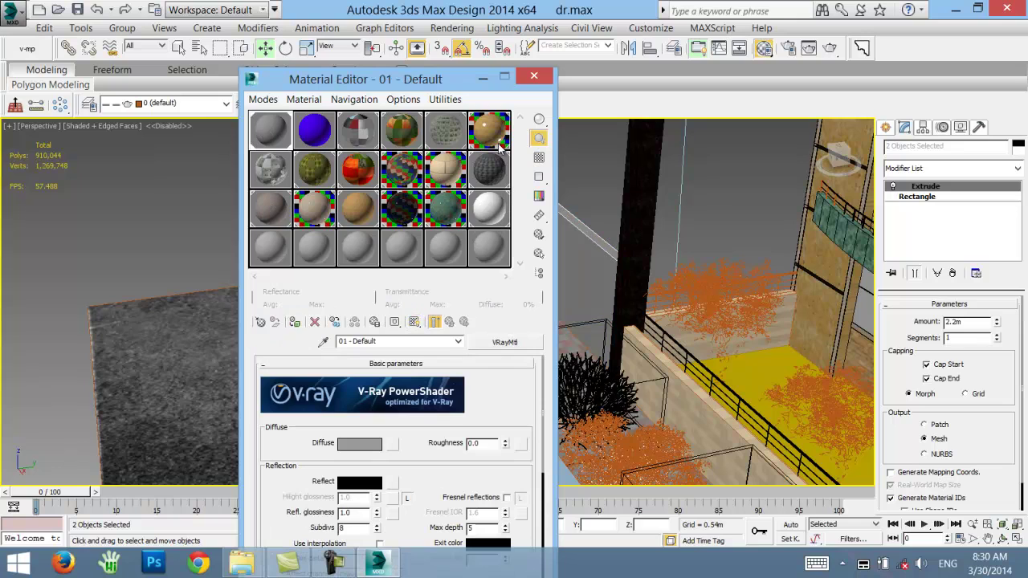
left_click(372, 447)
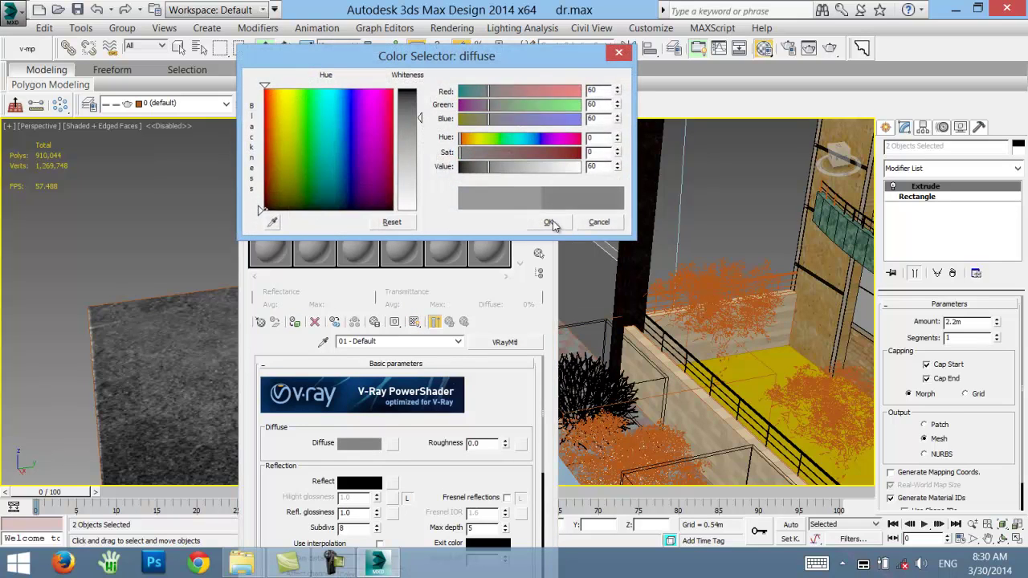
left_click(550, 222)
left_click(531, 77)
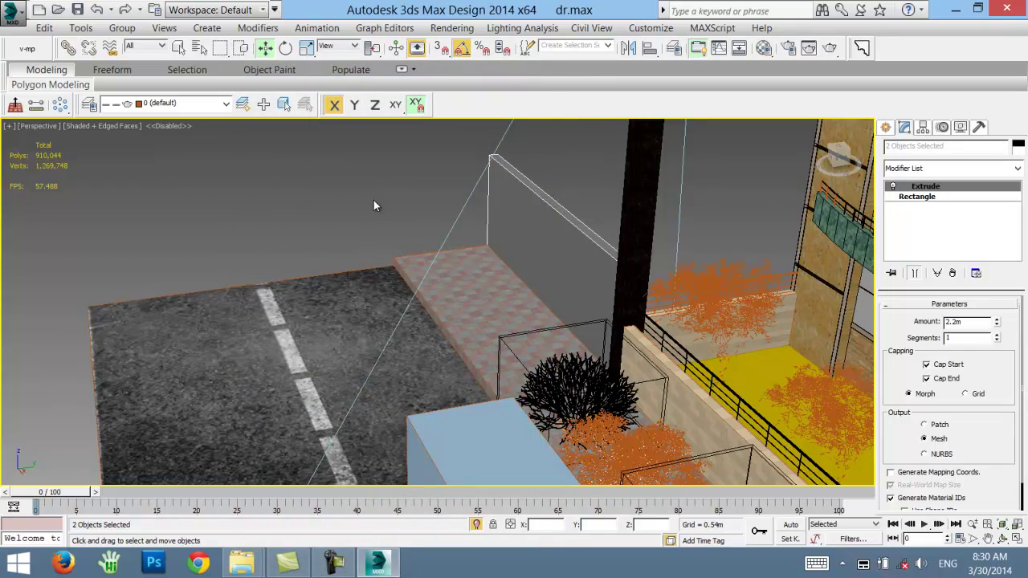
- Select the Line004 window pane and a second window on the building front
middle_click_drag(420, 244, 357, 212)
middle_click_drag(345, 206, 507, 363, "alt")
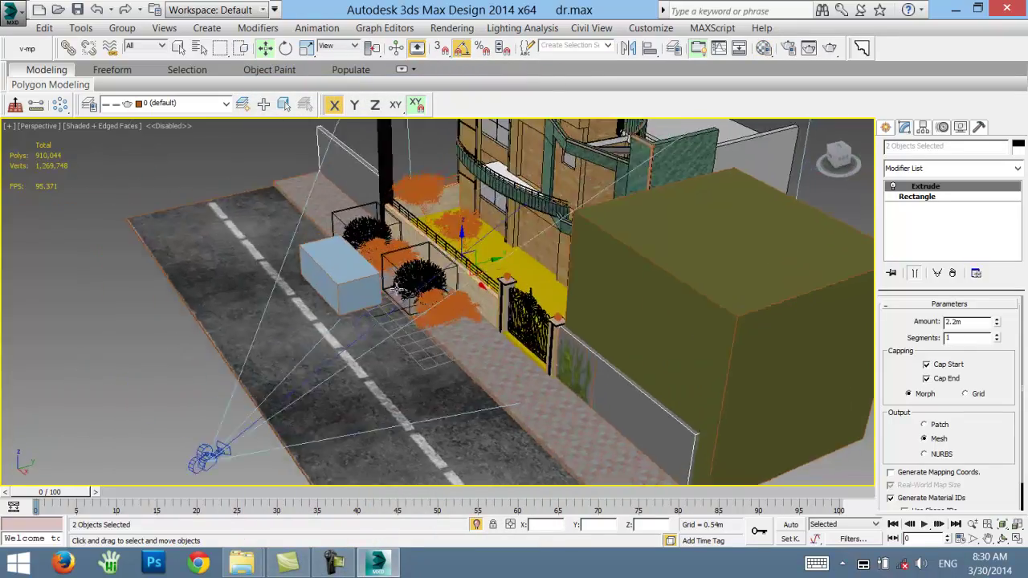
scroll(507, 363, "up", 5)
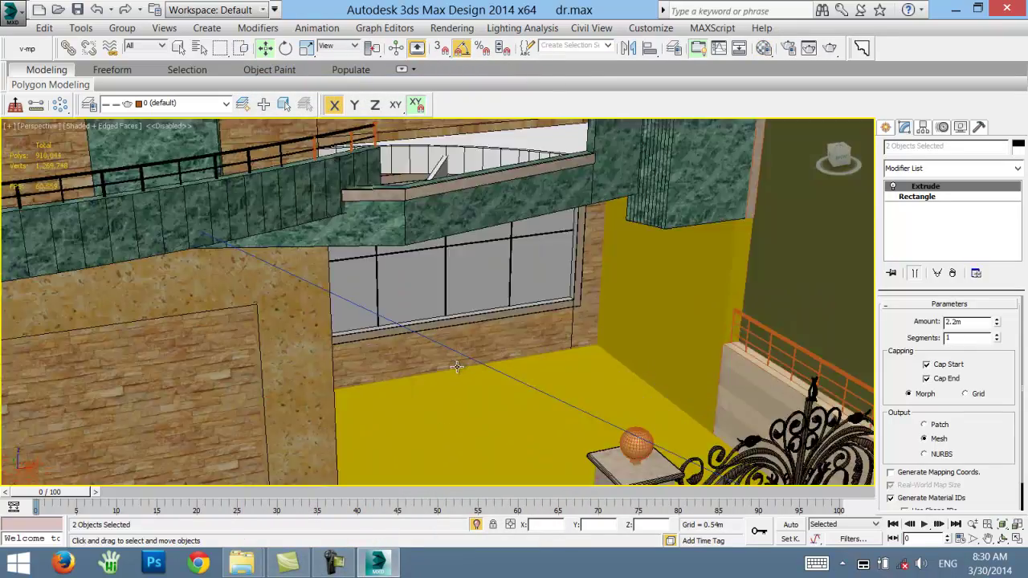
scroll(434, 316, "down", 3)
scroll(571, 338, "down", 2)
scroll(369, 282, "up", 3)
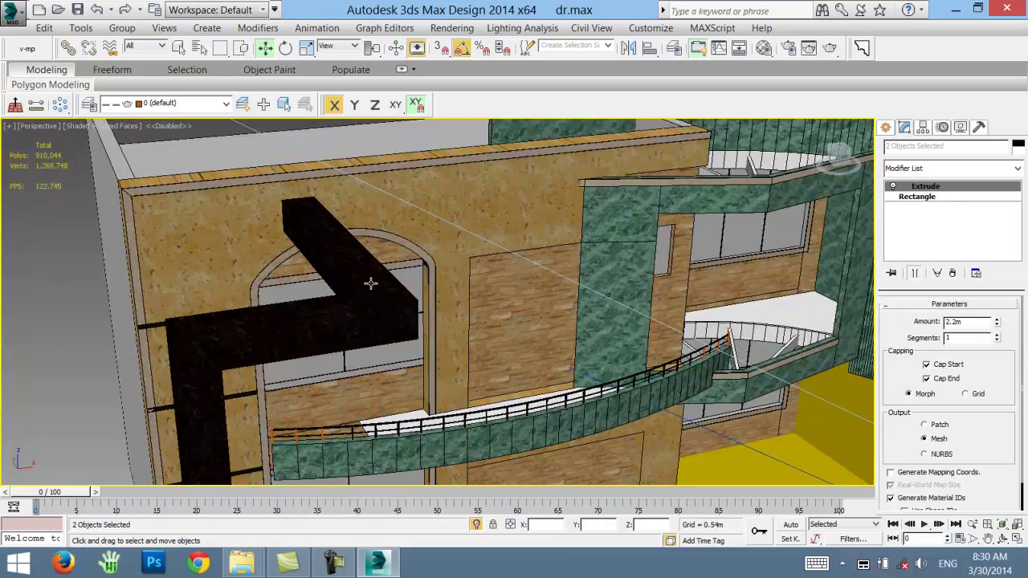
scroll(374, 305, "up", 2)
scroll(359, 301, "down", 2)
scroll(355, 287, "down", 1)
mouse_move(355, 287)
middle_mouse_down()
mouse_move(343, 248)
mouse_move(360, 195)
middle_mouse_up()
left_click(345, 243)
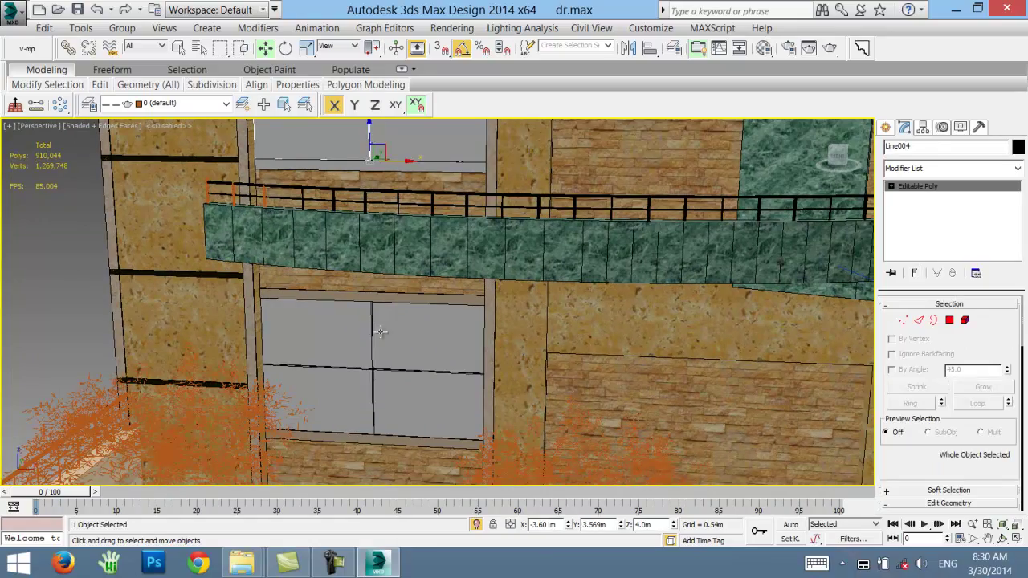
left_click(368, 294, "ctrl")
- Add the top-right window and the orange column, then isolate the selection with Alt+Q
middle_click_drag(596, 292, 646, 225, "alt")
left_click(658, 183, "ctrl")
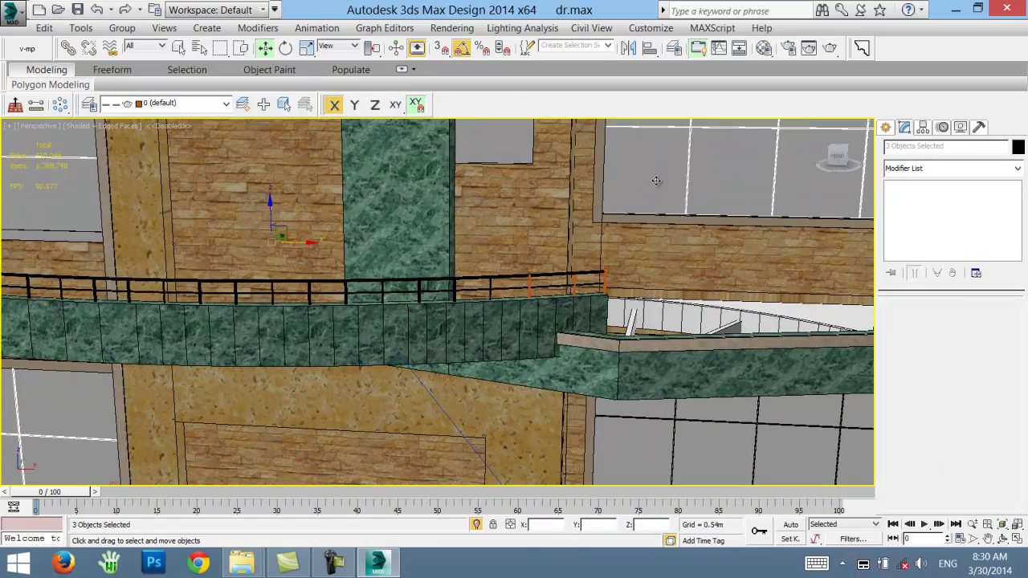
mouse_move(658, 183)
middle_mouse_down("alt")
mouse_move(565, 297)
mouse_move(516, 257)
middle_mouse_up("alt")
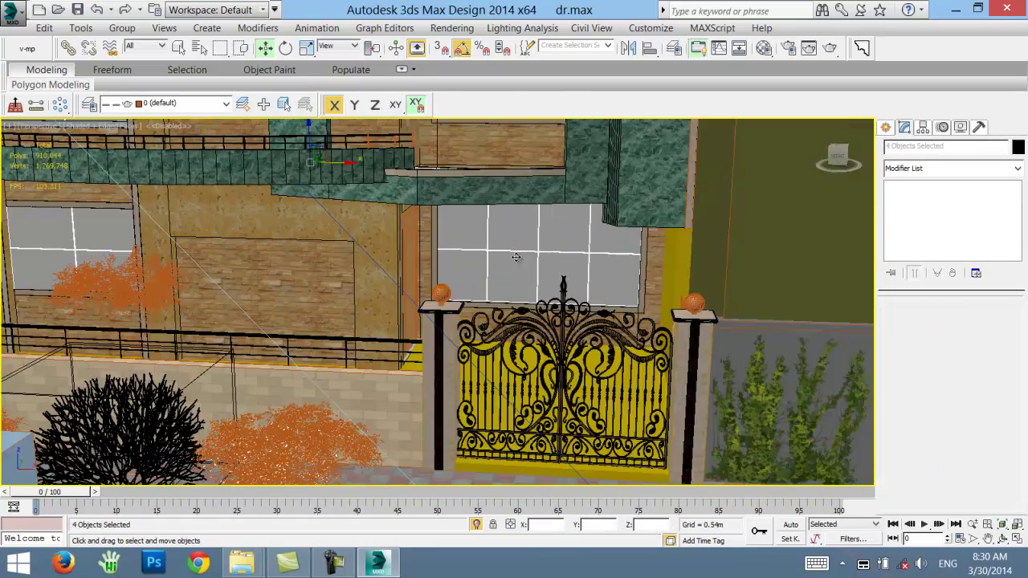
left_click(408, 251, "ctrl")
key("alt+q")
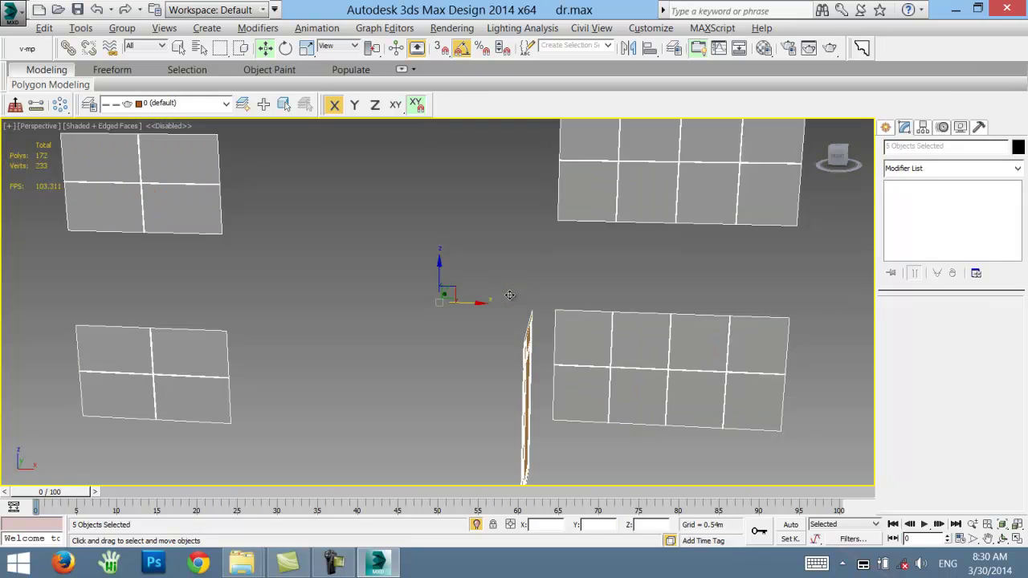
- Select only the Line003 window object and enter its Polygon sub-object level
middle_click_drag(513, 298, 573, 327, "alt")
left_click(592, 219)
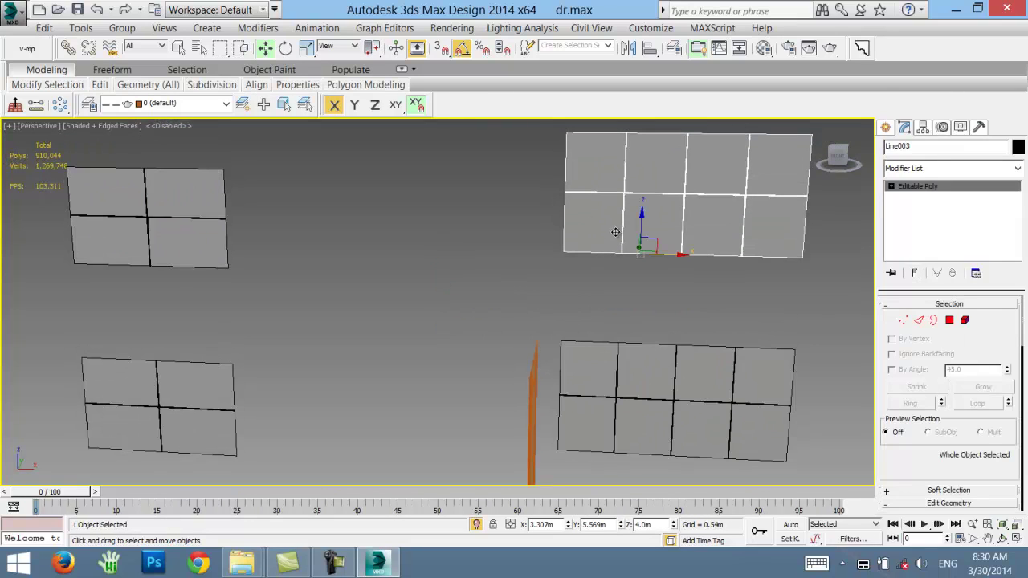
right_click(757, 244)
left_click(707, 104)
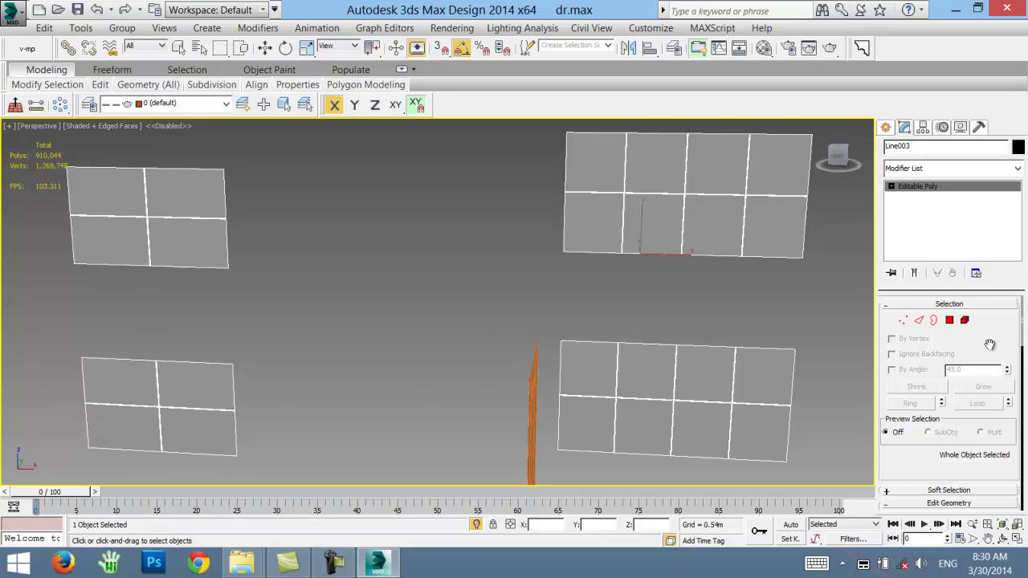
left_click(949, 320)
key("w")
- Select the eight panes of the top-left and bottom-left windows
left_click(164, 183)
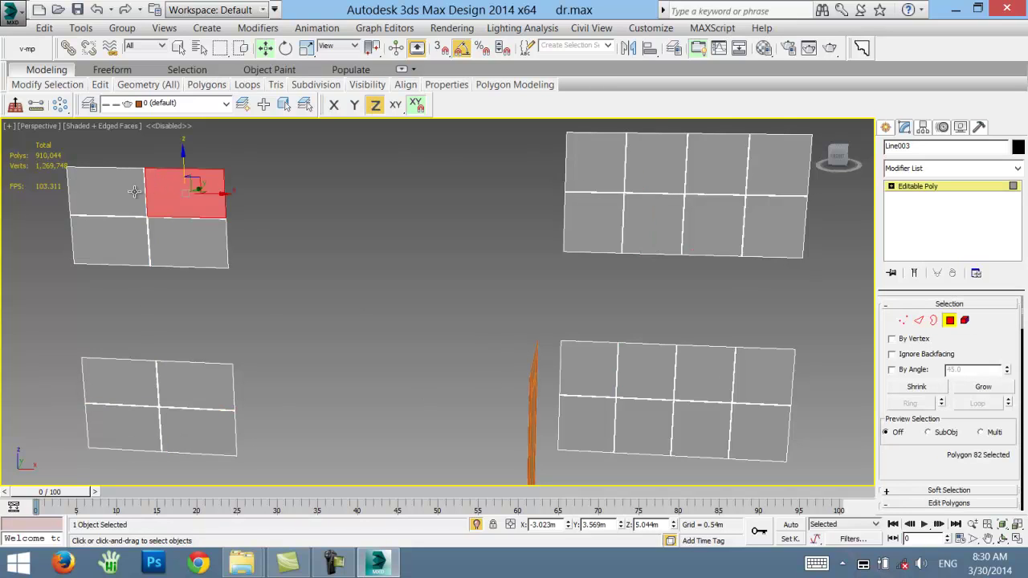
left_click(129, 191, "ctrl")
left_click(119, 233, "ctrl")
left_click(163, 241, "ctrl")
left_click(178, 388, "ctrl")
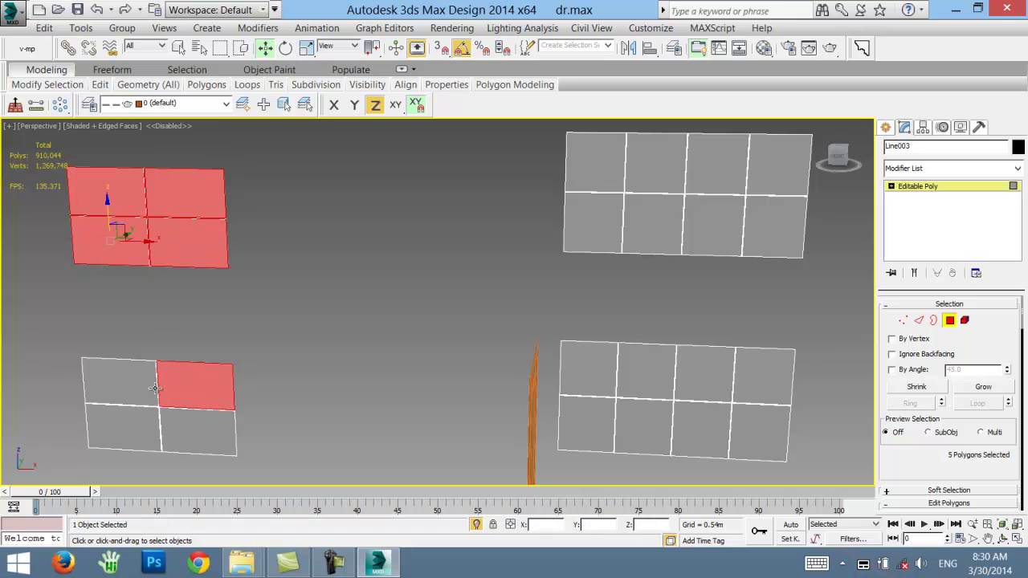
left_click(143, 388, "ctrl")
left_click(133, 430, "ctrl")
left_click(191, 434, "ctrl")
- Add the bottom-right and top-right window panes, completing all 16 panes
left_click(587, 371, "ctrl")
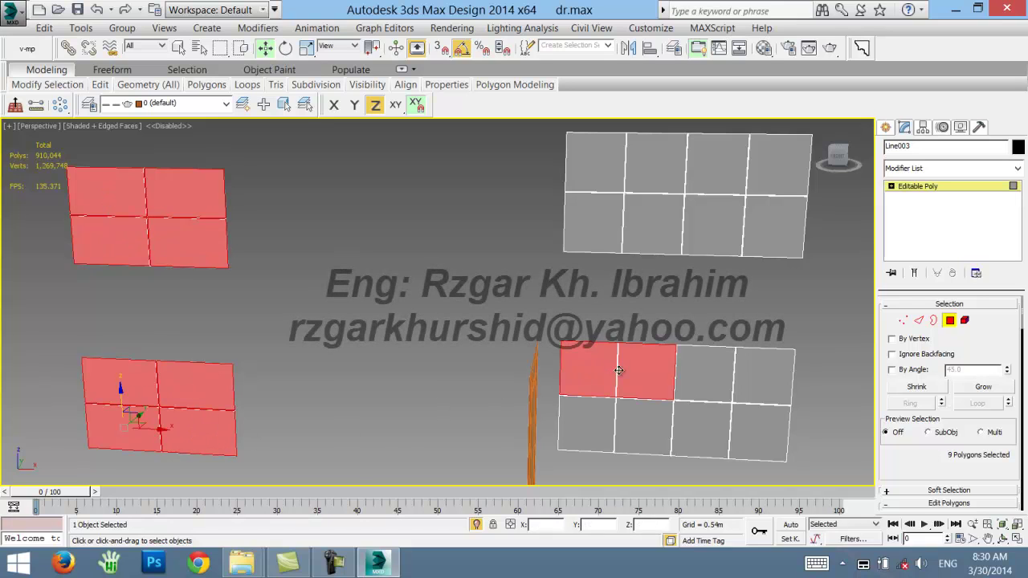
left_click(643, 370, "ctrl")
left_click(696, 367, "ctrl")
left_click(734, 363, "ctrl")
left_click(760, 432, "ctrl")
left_click(699, 430, "ctrl")
left_click(660, 420, "ctrl")
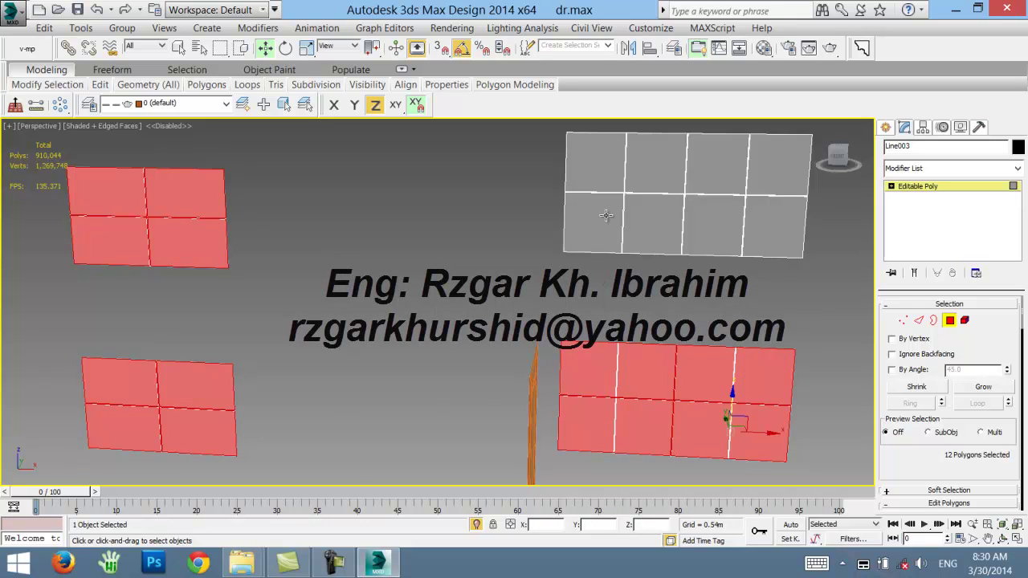
left_click(608, 213, "ctrl")
left_click(668, 153, "ctrl")
left_click(723, 161, "ctrl")
left_click(756, 219, "ctrl")
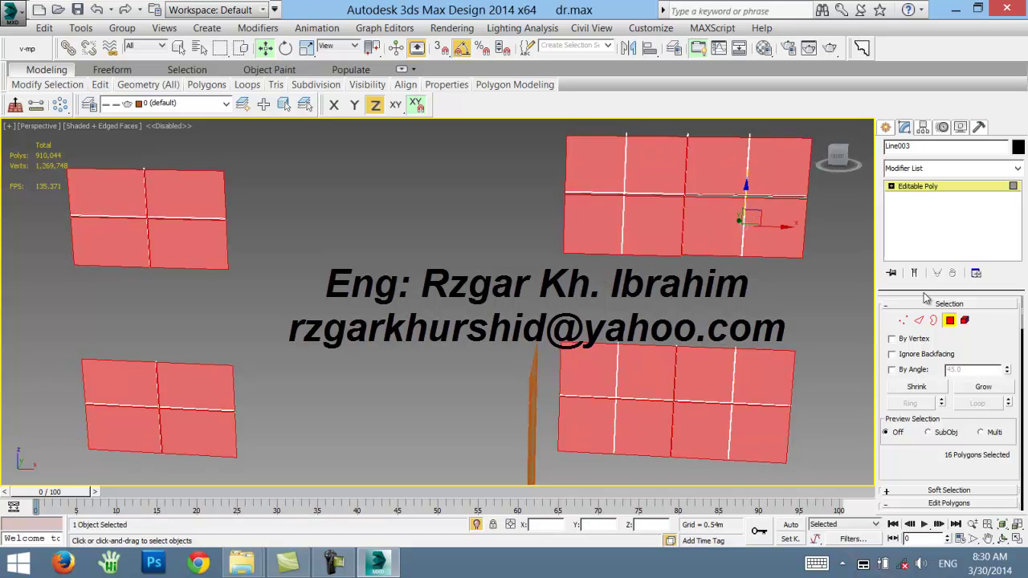
- Exit Line003's Polygon level and restore the previous view with Shift+Z
mouse_move(705, 245)
middle_mouse_down("alt")
mouse_move(655, 285)
mouse_move(670, 244)
middle_mouse_up("alt")
scroll(670, 244, "up", 5)
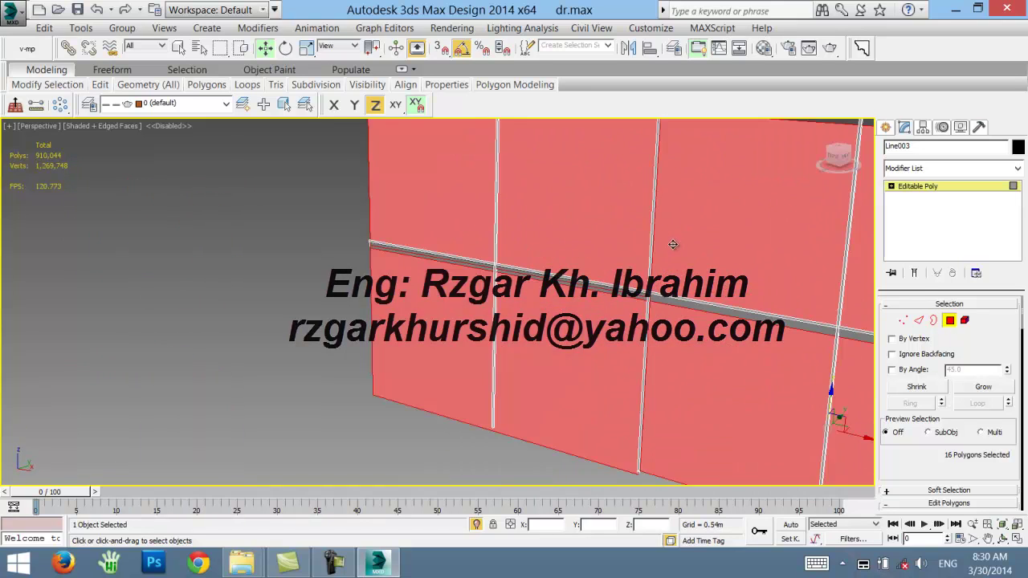
scroll(824, 312, "down", 5)
left_click(949, 320)
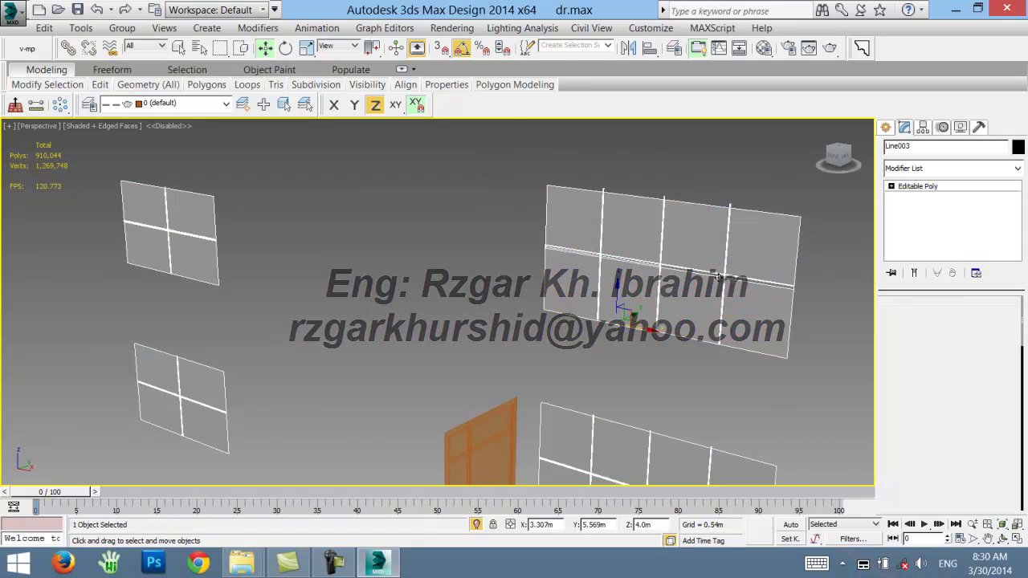
scroll(602, 211, "down", 4)
scroll(603, 211, "up", 4)
scroll(586, 233, "down", 3)
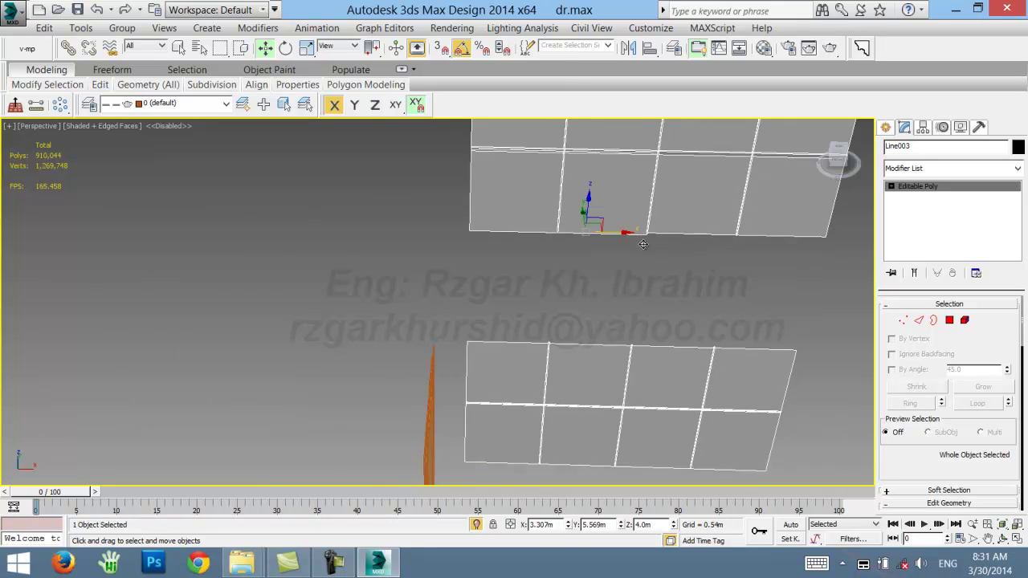
scroll(584, 257, "up", 1)
middle_click_drag(606, 236, 622, 243, "alt")
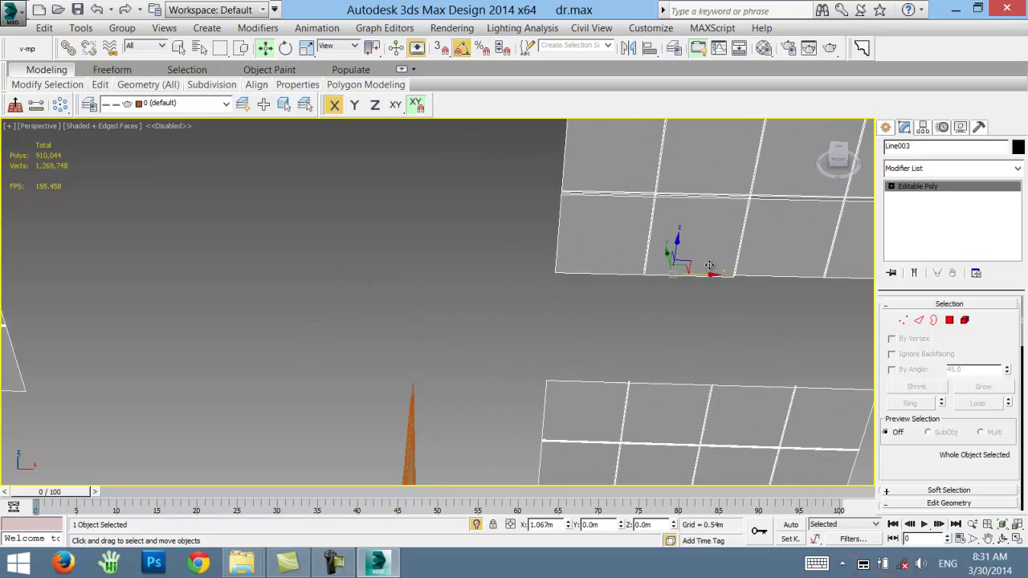
key("shift+z")
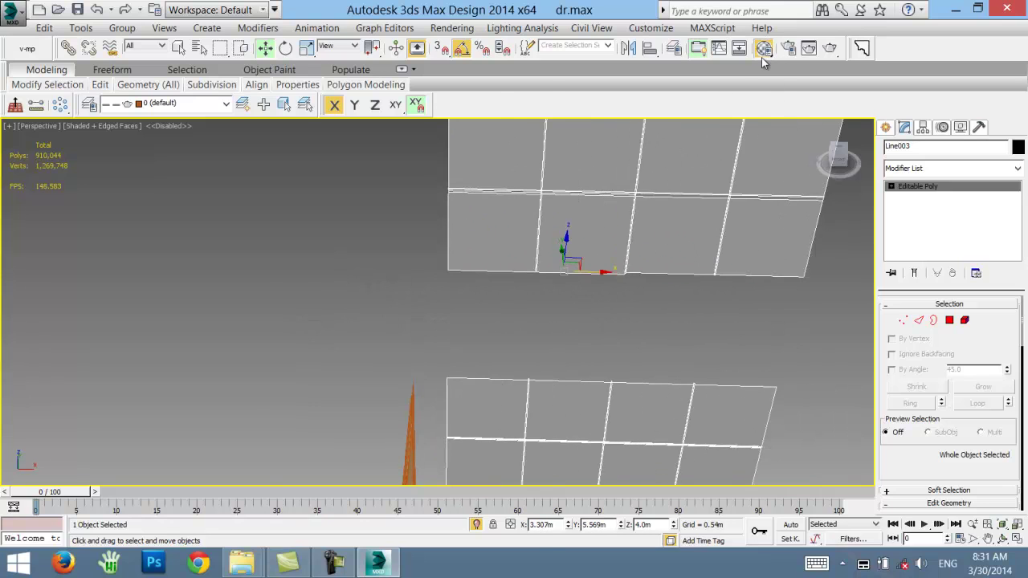
- Apply the white material to the Line003 window object
left_click(763, 56)
left_click(506, 212)
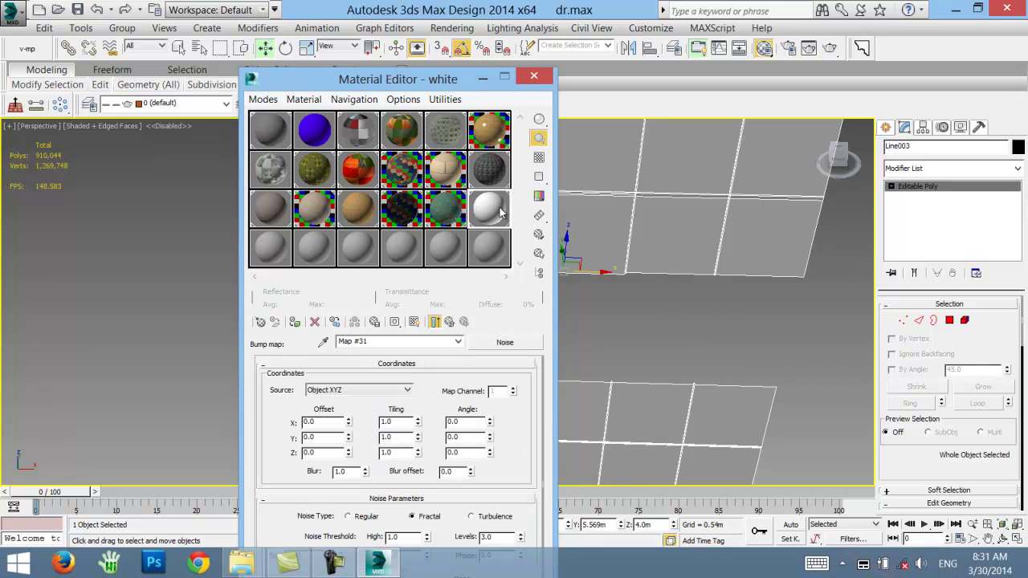
left_click(296, 322)
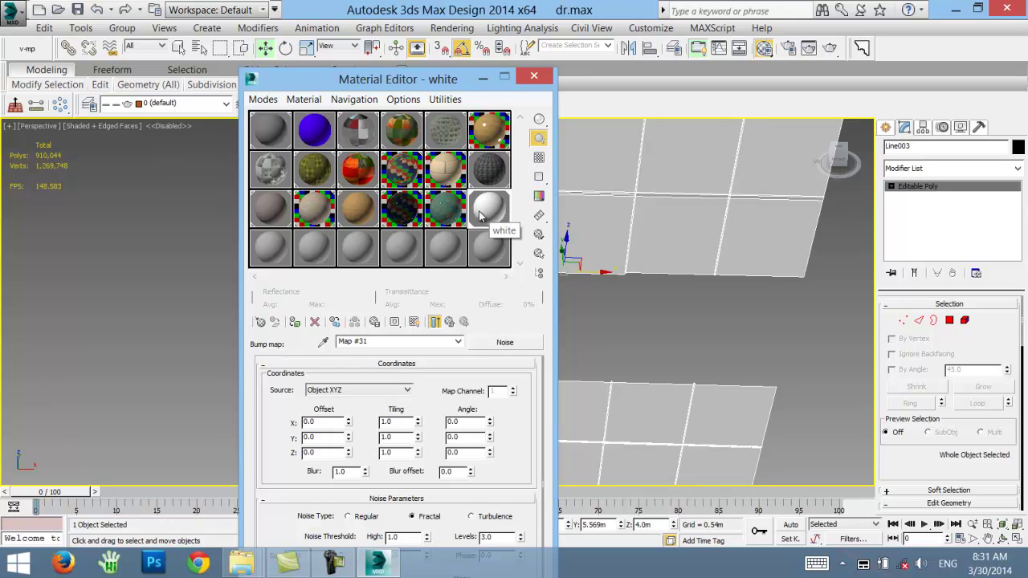
- Add a UVW Map modifier to the windows with Box mapping
left_click(960, 170)
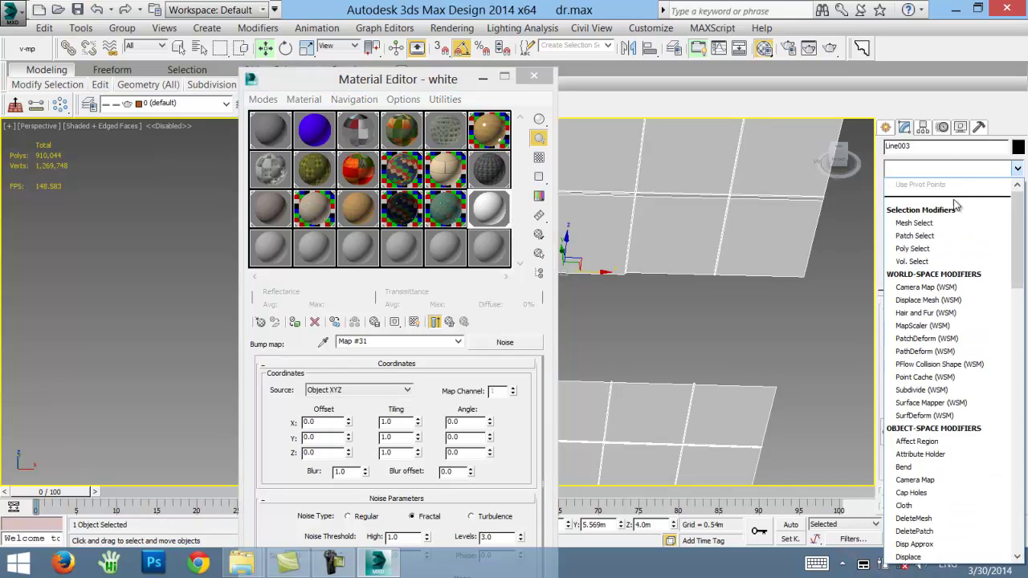
scroll(916, 294, "down", 10)
left_click(915, 420)
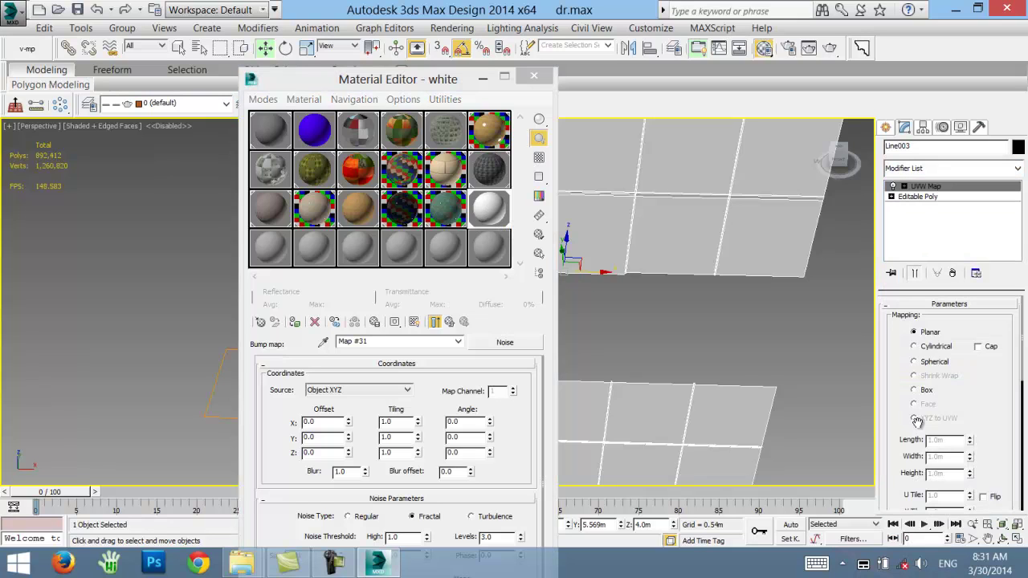
left_click(924, 390)
scroll(619, 241, "down", 2)
scroll(618, 241, "down", 3)
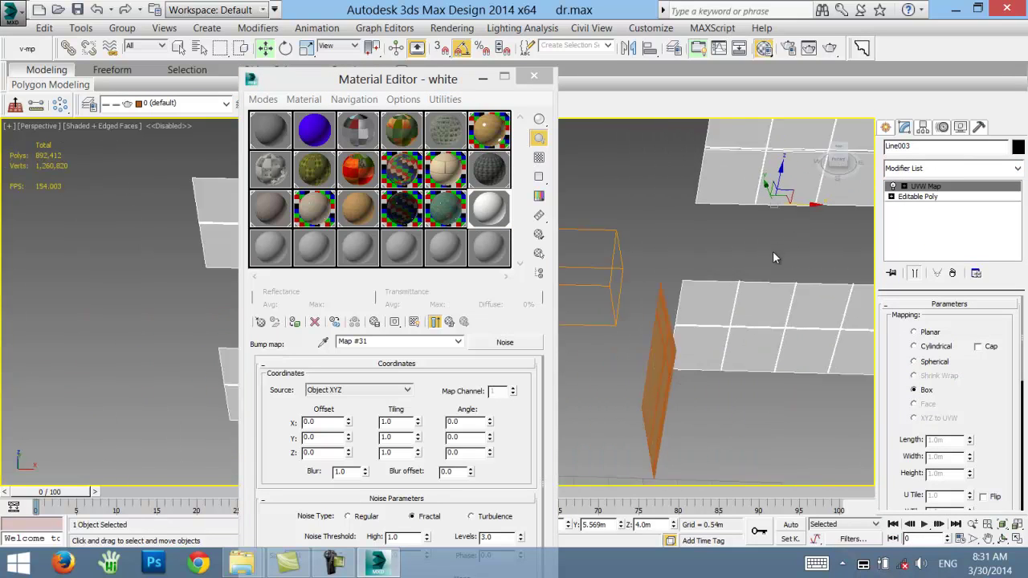
scroll(739, 282, "down", 2)
- Select all of Line003's polygons and activate the empty 19 - Default material slot
left_click(892, 196)
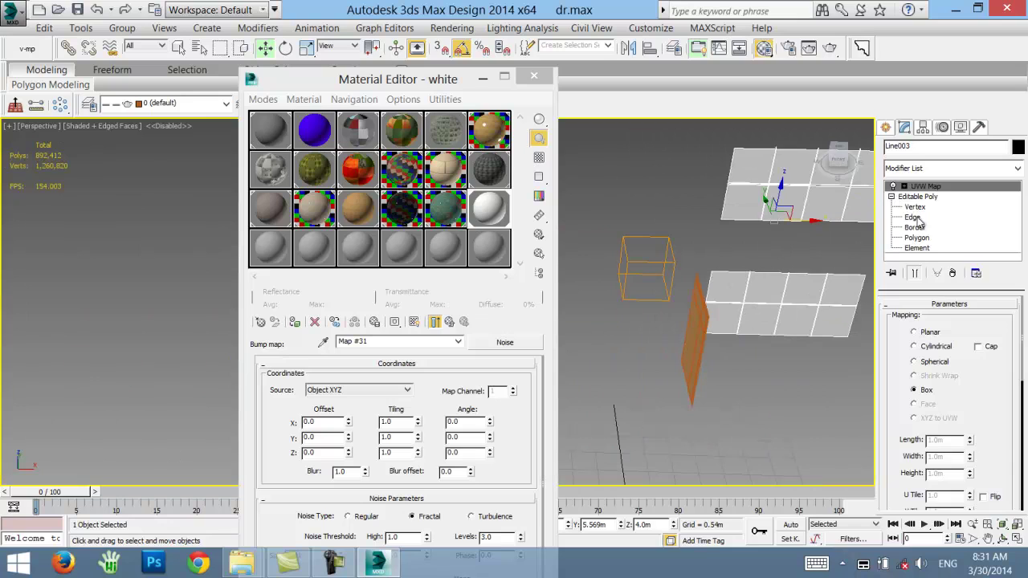
left_click(917, 237)
key("ctrl+a")
middle_click_drag(624, 320, 760, 297)
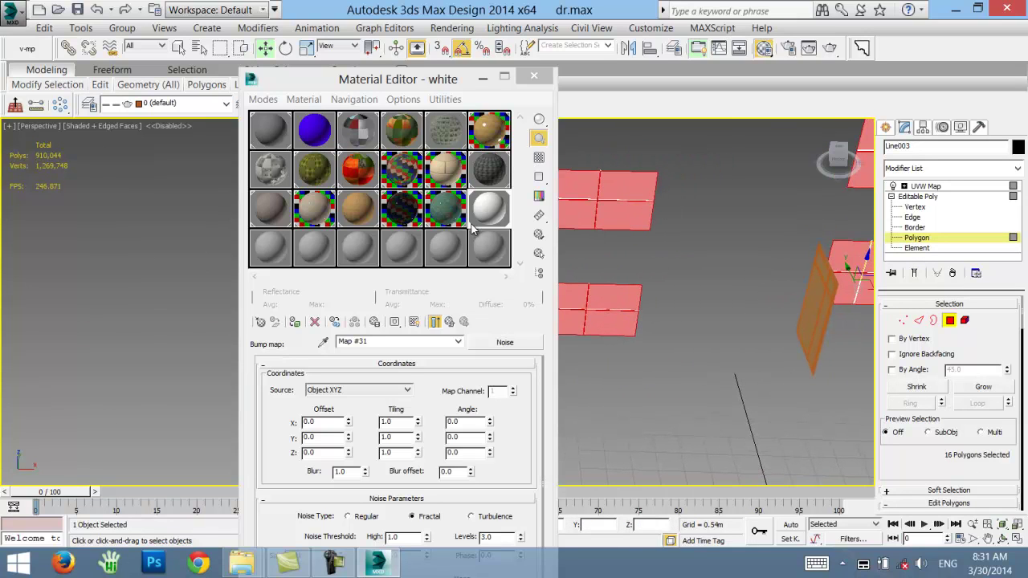
left_click(270, 248)
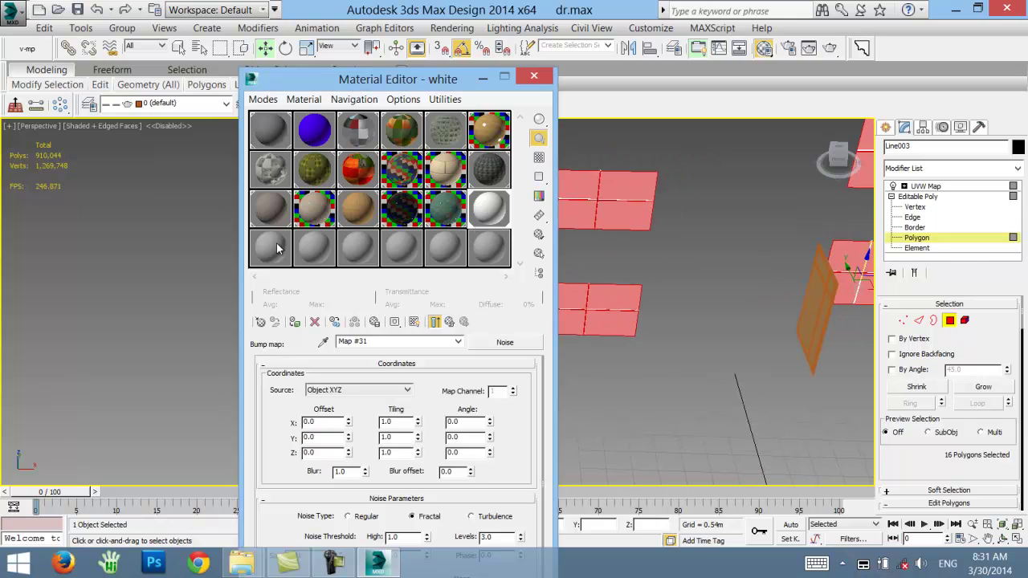
left_click(29, 49)
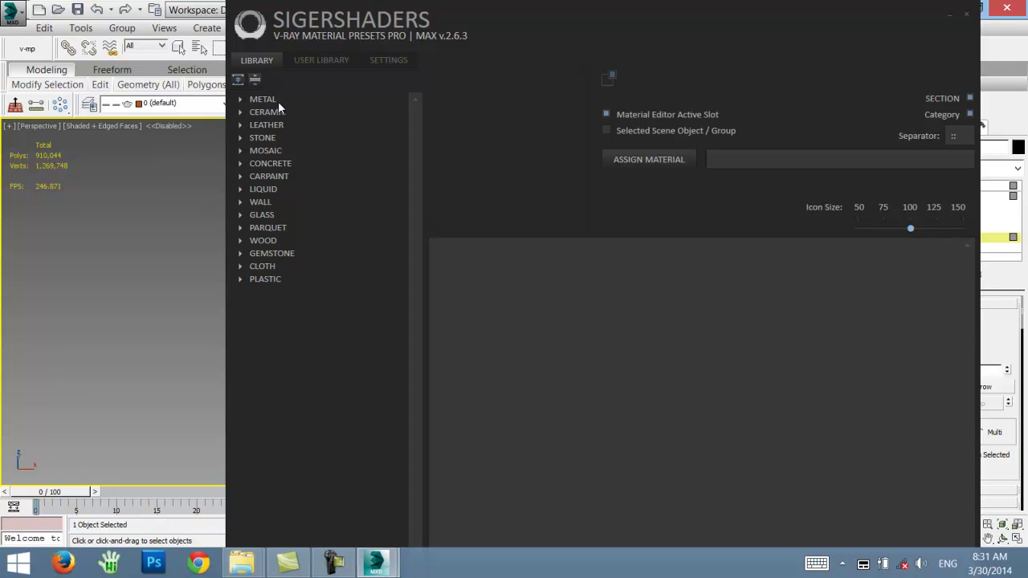
- Load the GLASS::Architectural::Plate-Glass V-Ray preset into the active slot and close the library
left_click(241, 215)
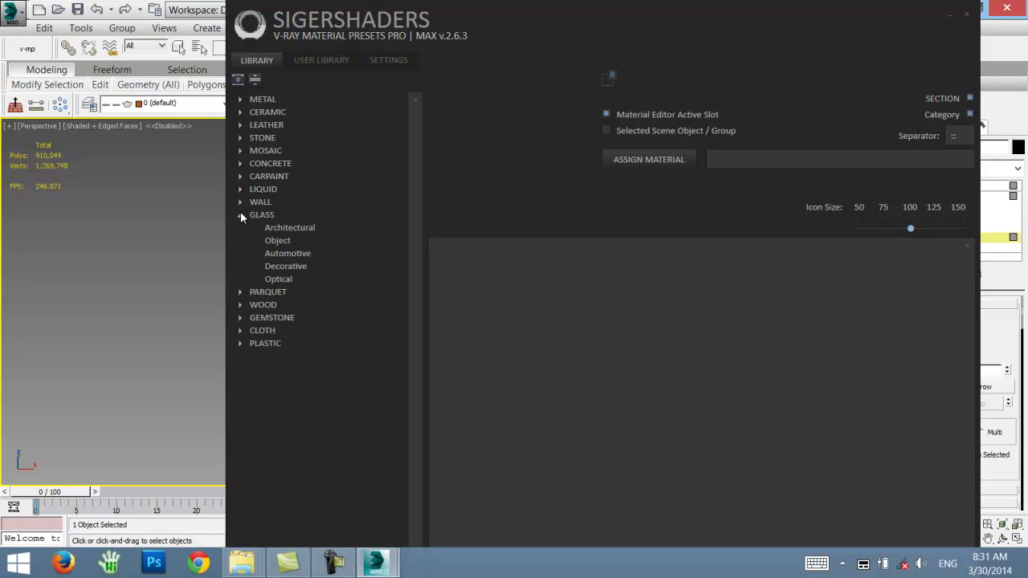
left_click(285, 228)
left_click(562, 281)
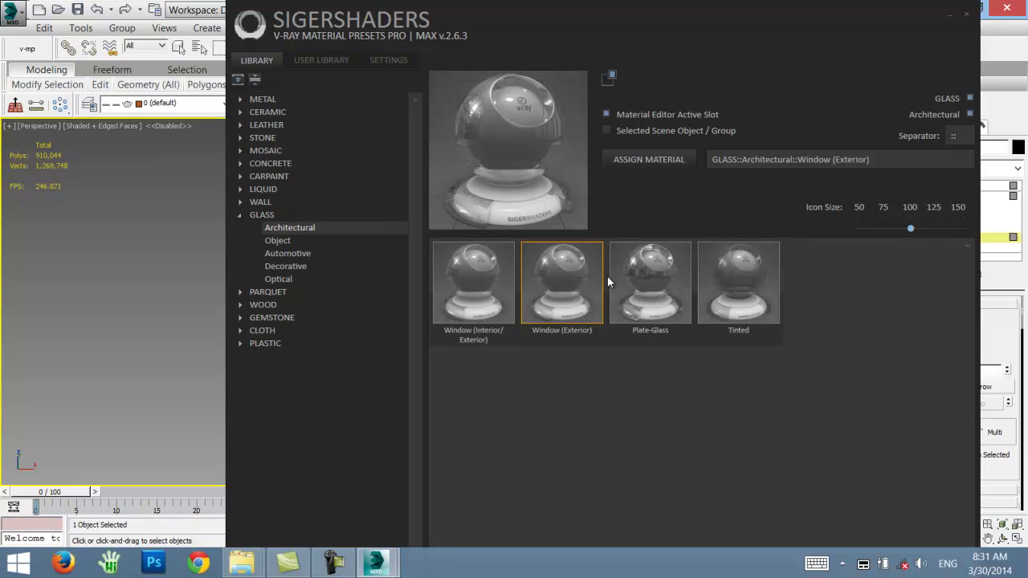
left_click(651, 277)
left_click(640, 160)
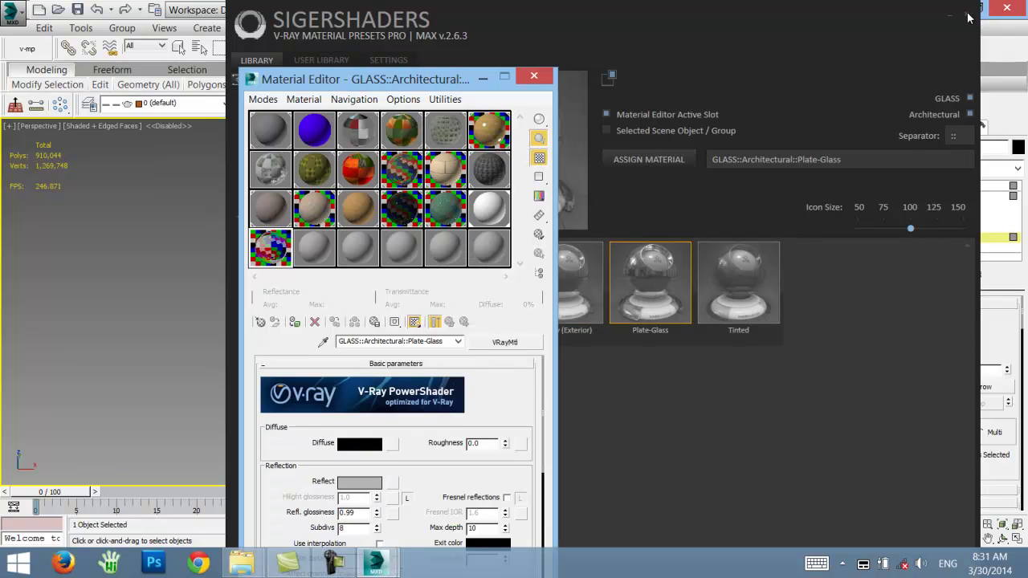
left_click(969, 18)
left_click(969, 17)
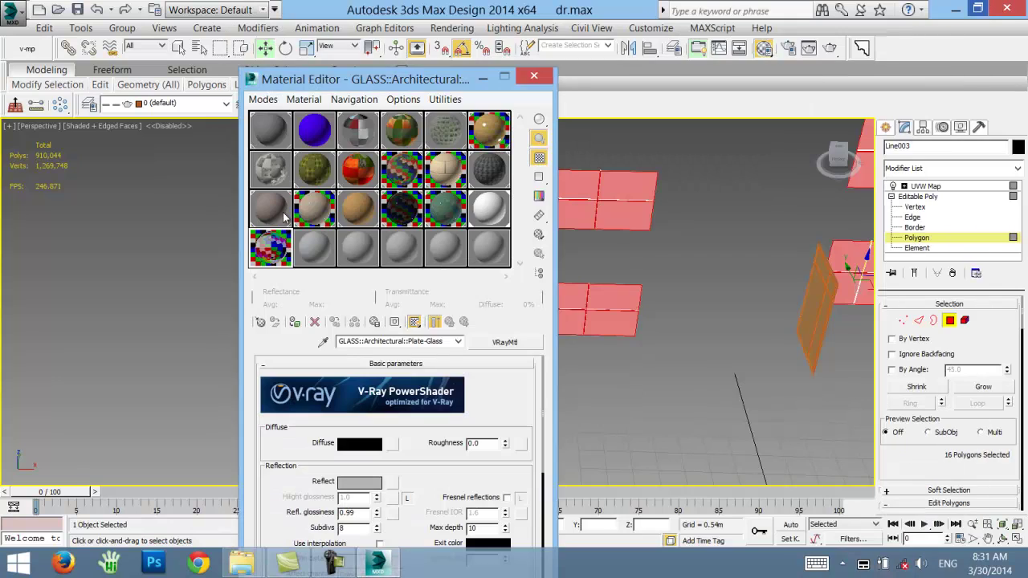
- Leave polygon editing on Line003 and select the door frame Rectangle025
left_click_drag(368, 79, 243, 48)
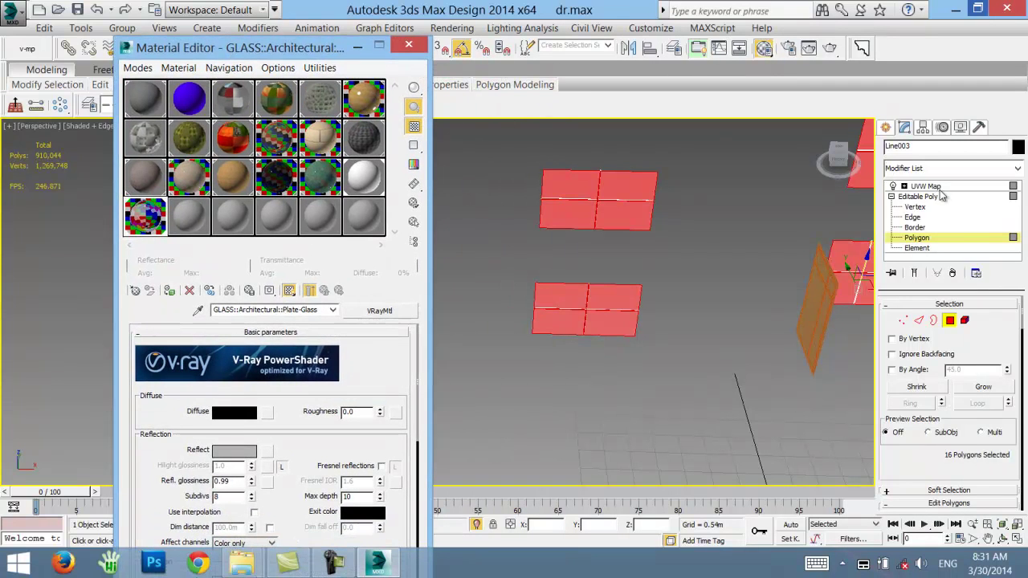
left_click(950, 320)
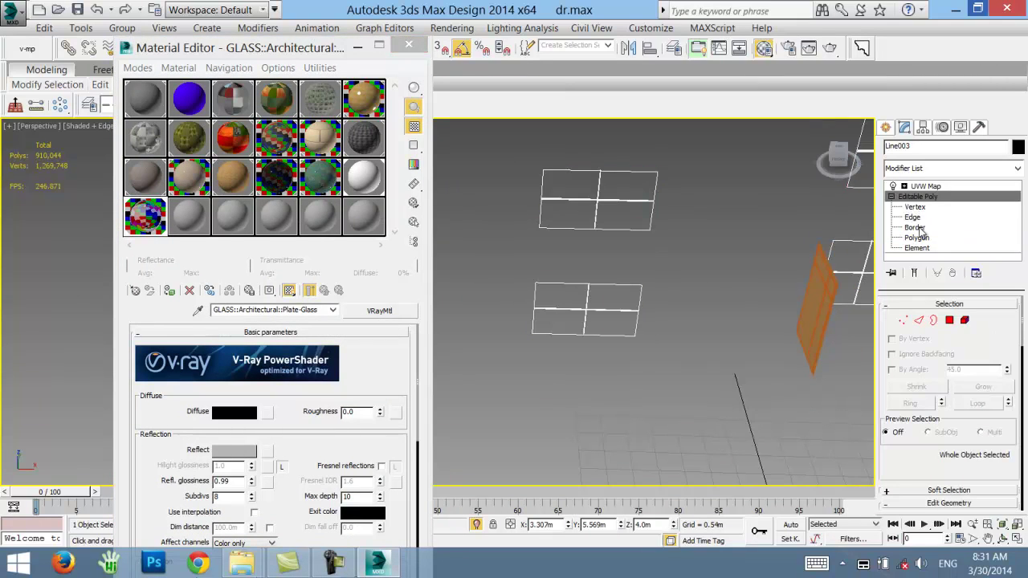
left_click(950, 320)
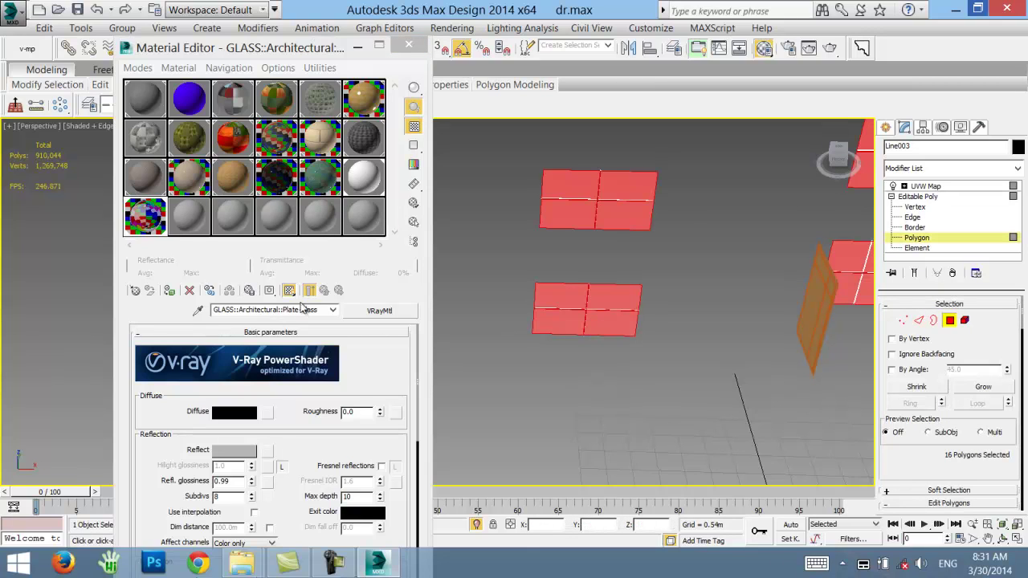
left_click(950, 320)
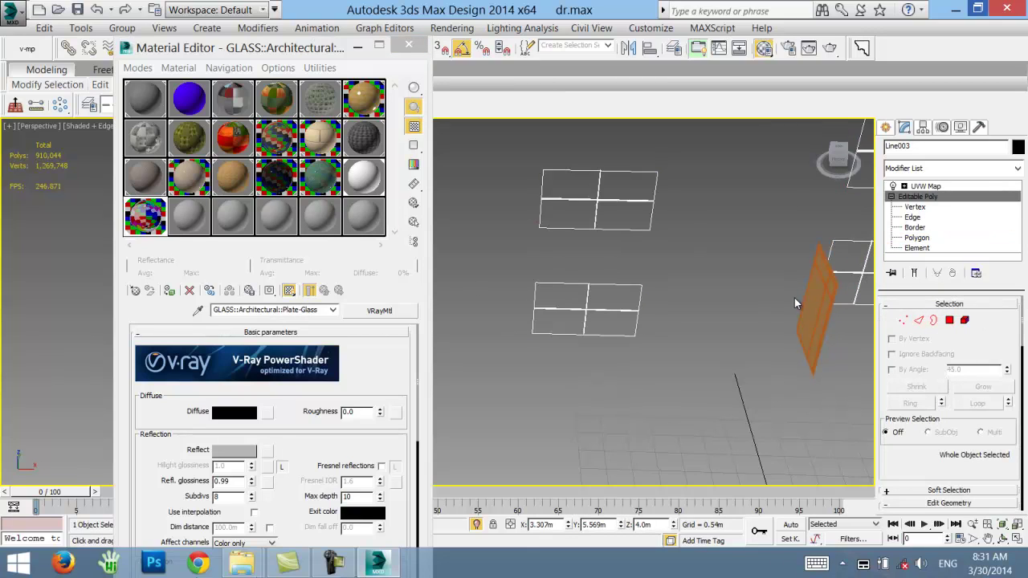
middle_click_drag(723, 322, 616, 316, "alt")
left_click(636, 335)
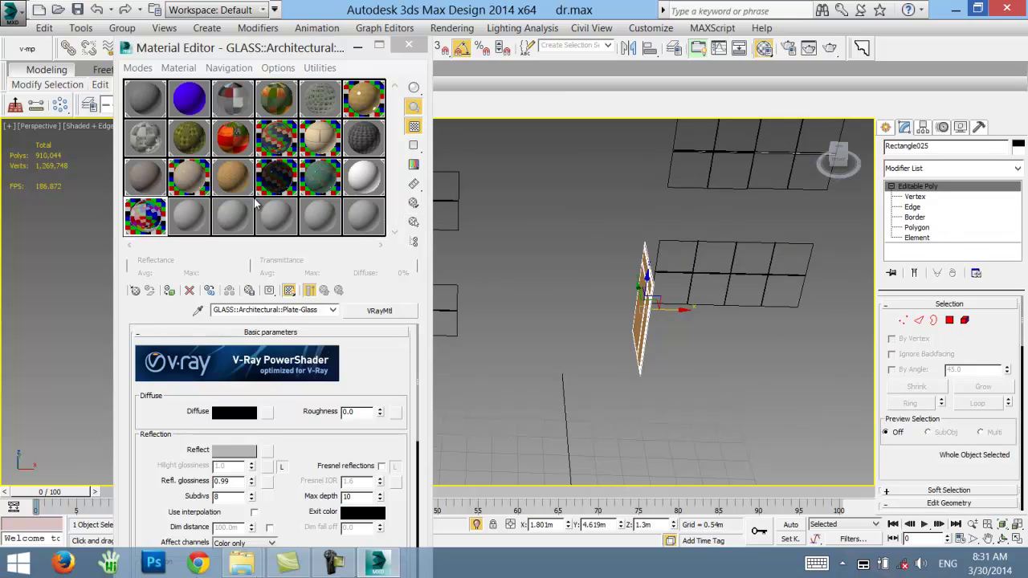
- Apply the white material to the door frame Rectangle025
left_click(374, 184)
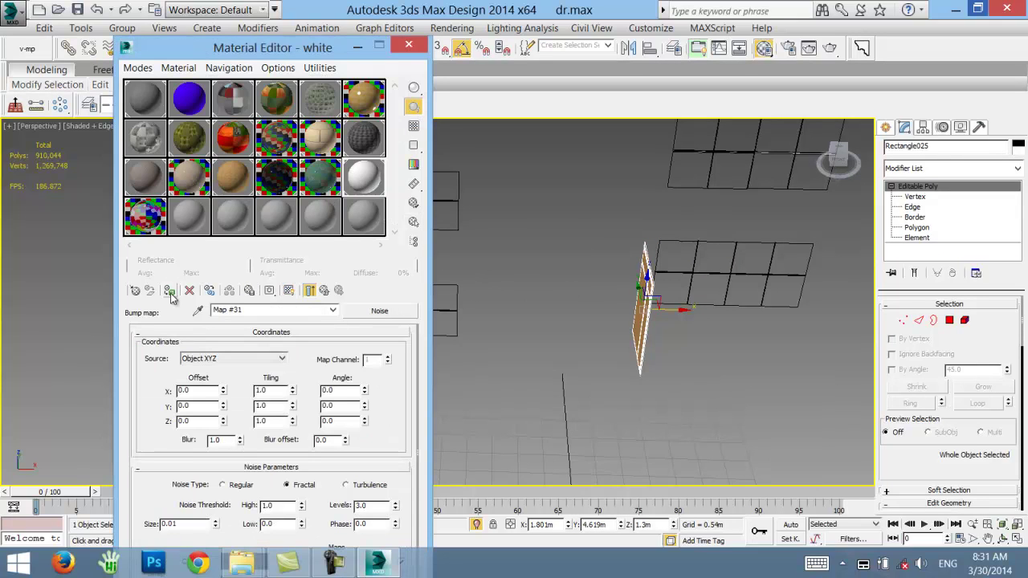
left_click(169, 291)
middle_click_drag(658, 360, 605, 309, "alt")
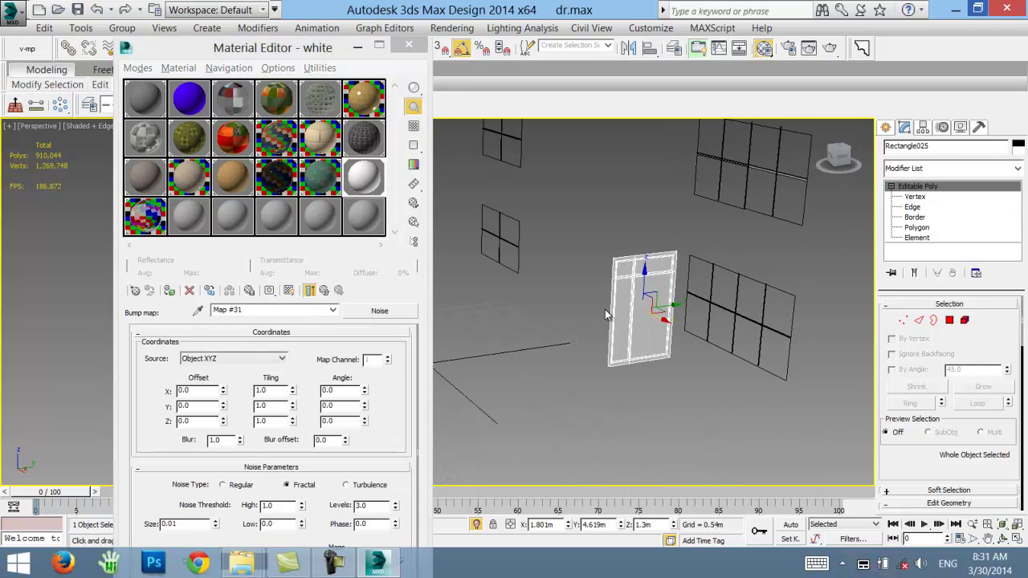
- Assign Plate-Glass to the door's four glass polygons and exit polygon editing
left_click(950, 320)
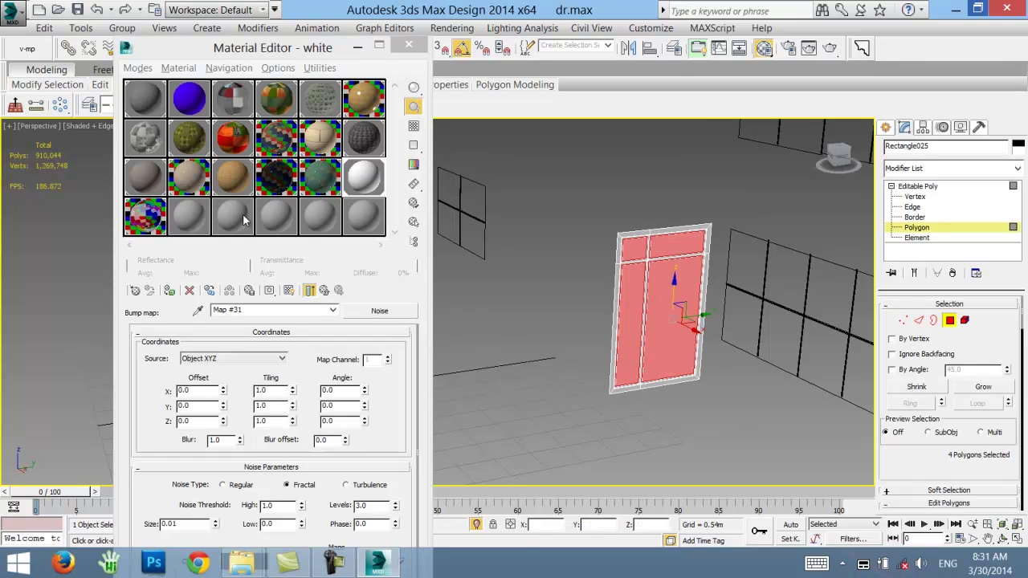
left_click(278, 167)
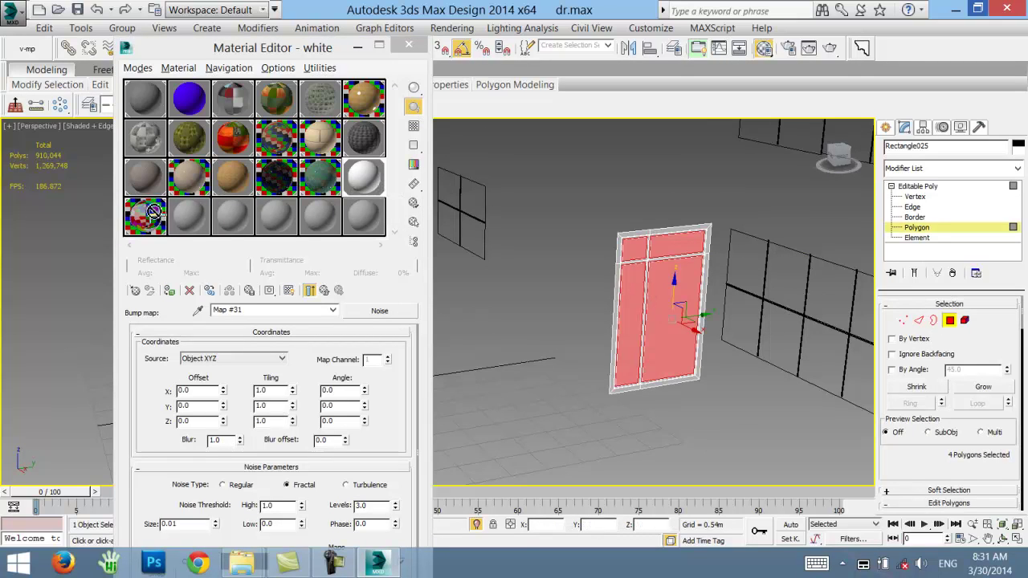
left_click(171, 293)
left_click(925, 188)
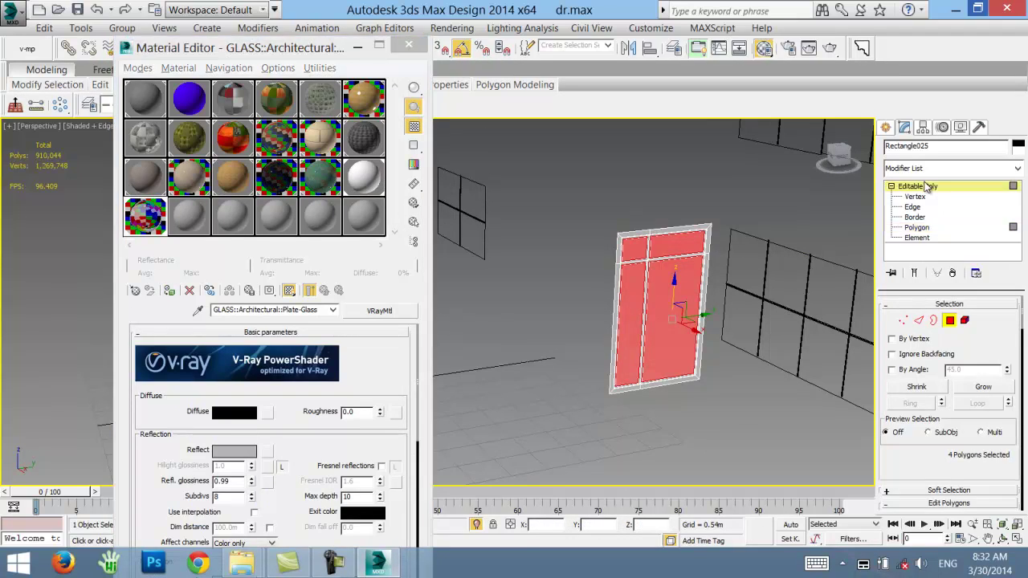
scroll(658, 274, "up", 3)
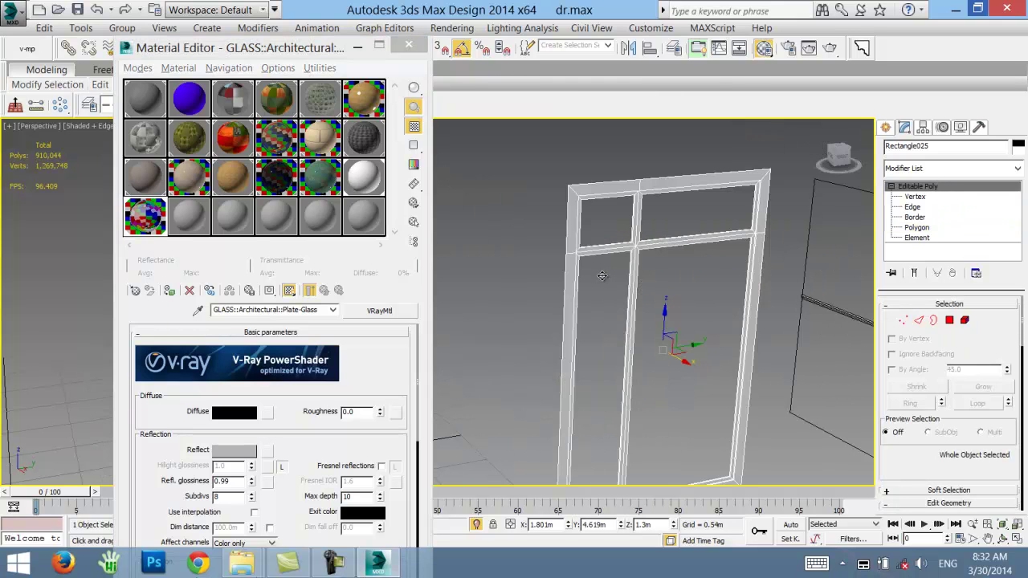
right_click(546, 245)
- End isolation, save dr.max, deselect everything and close the Material Editor
left_click(593, 177)
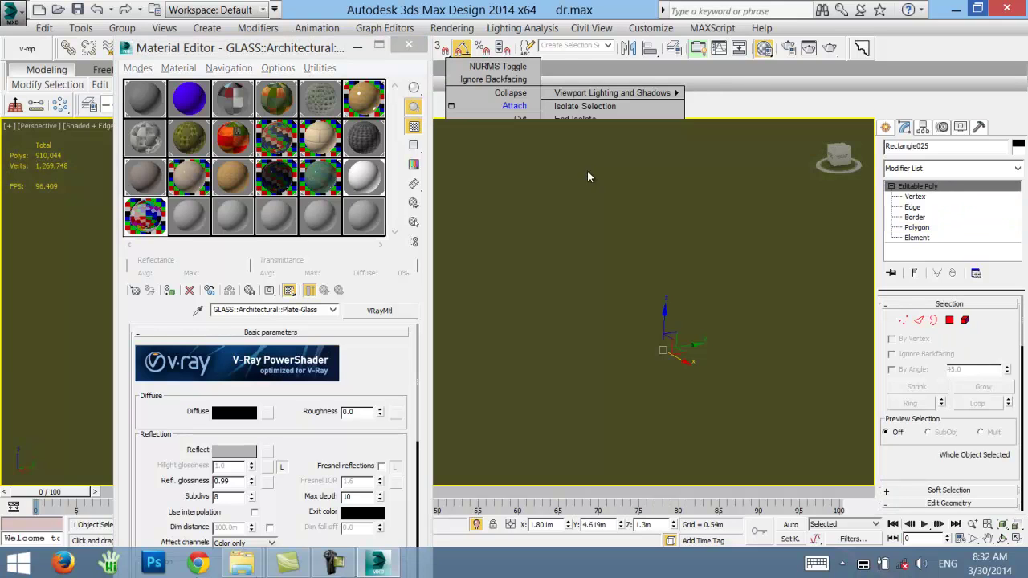
scroll(679, 278, "down", 5)
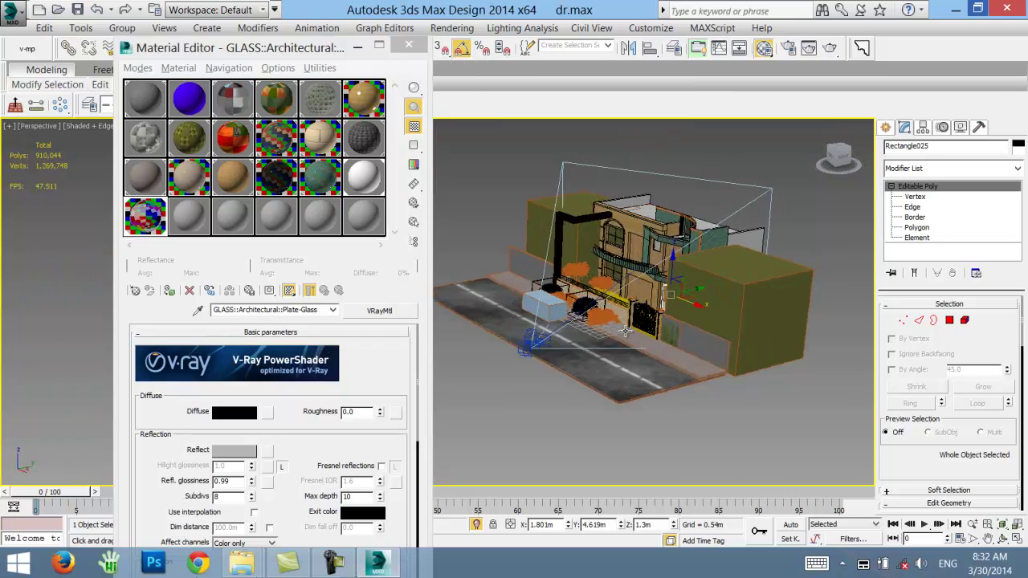
middle_click_drag(679, 278, 666, 269, "alt")
scroll(546, 241, "up", 4)
left_click(77, 10)
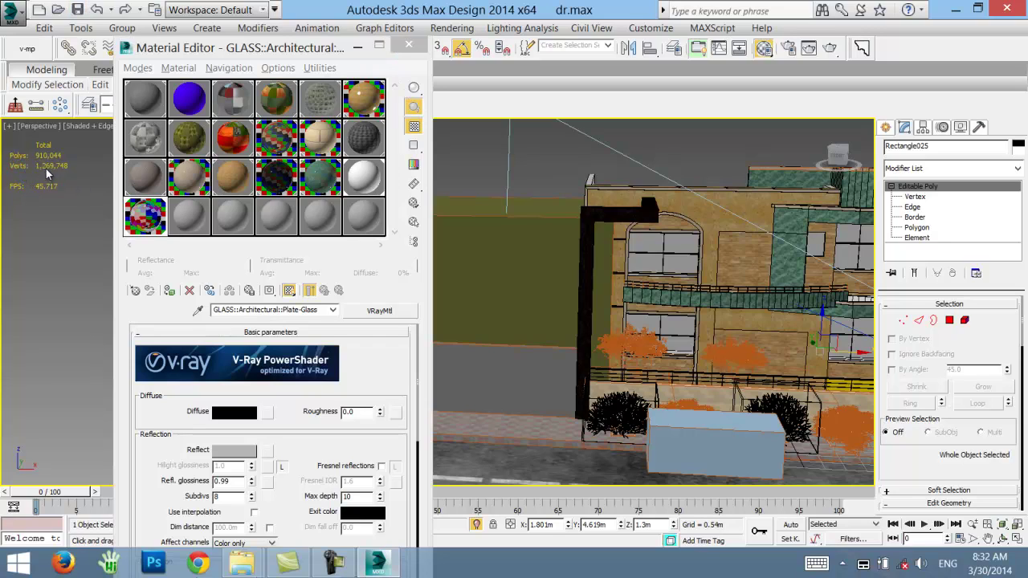
key("ctrl+d")
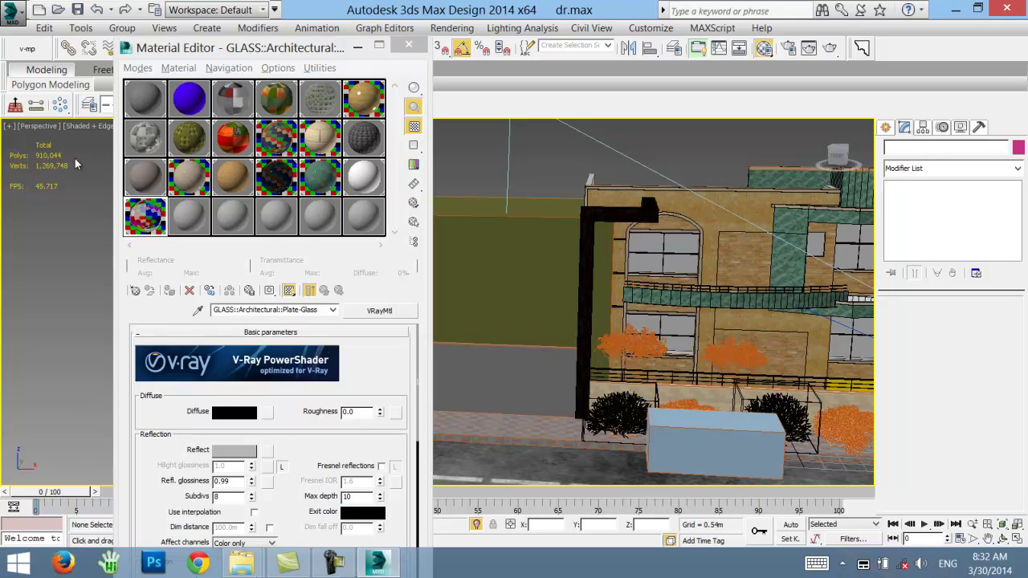
left_click(408, 45)
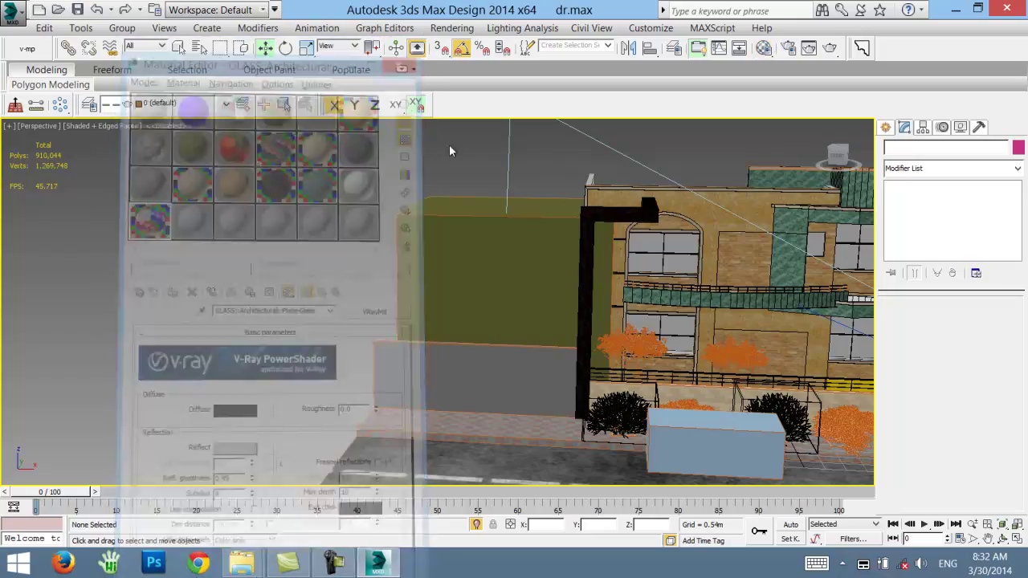
- Select the VRayProxy001 box by the wall along the street front
middle_click_drag(449, 145, 544, 300)
scroll(543, 300, "up", 4)
scroll(598, 281, "up", 2)
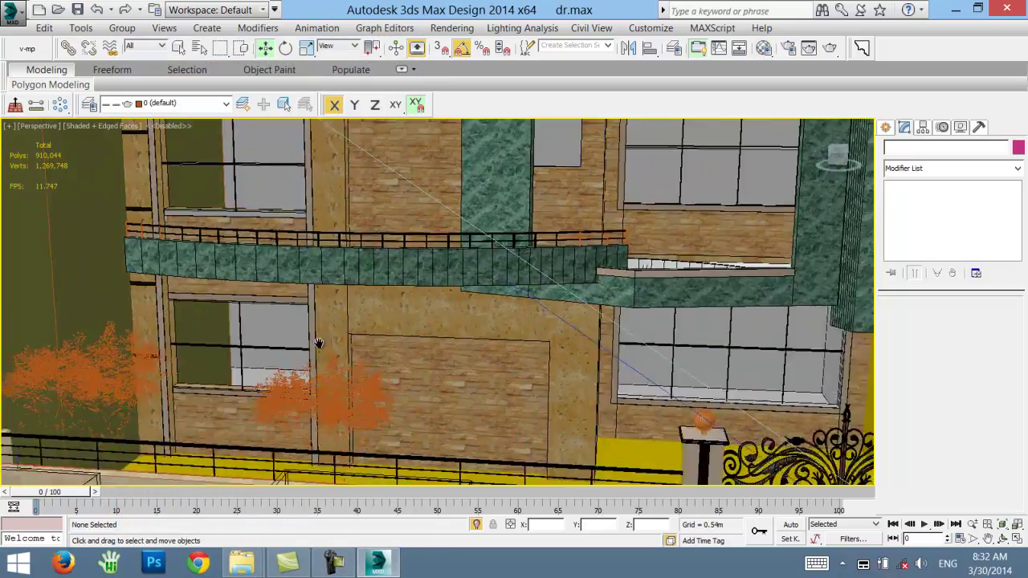
scroll(514, 298, "up", 2)
scroll(422, 323, "up", 2)
scroll(444, 356, "up", 2)
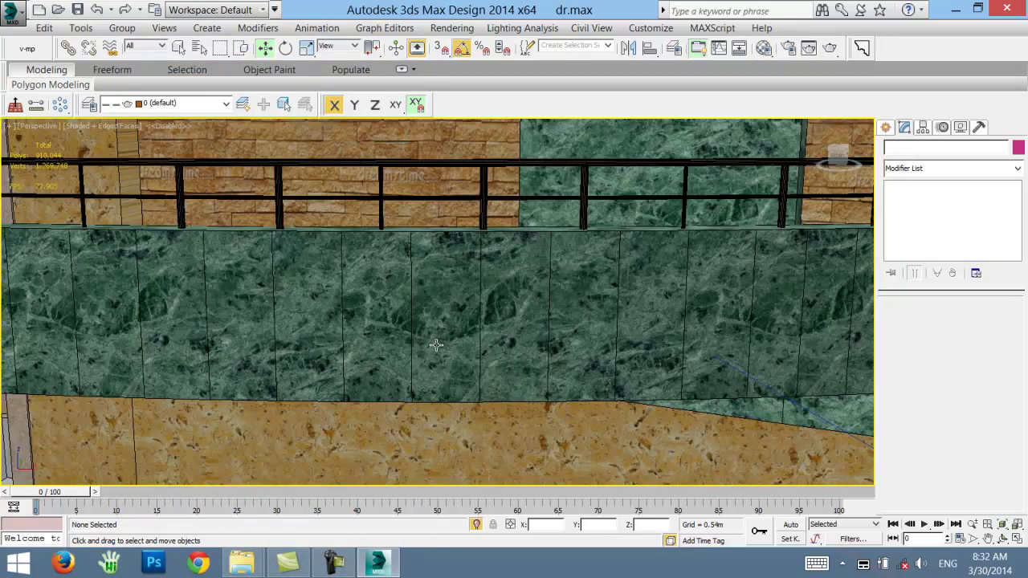
scroll(470, 217, "down", 1)
scroll(482, 245, "down", 2)
scroll(514, 241, "down", 1)
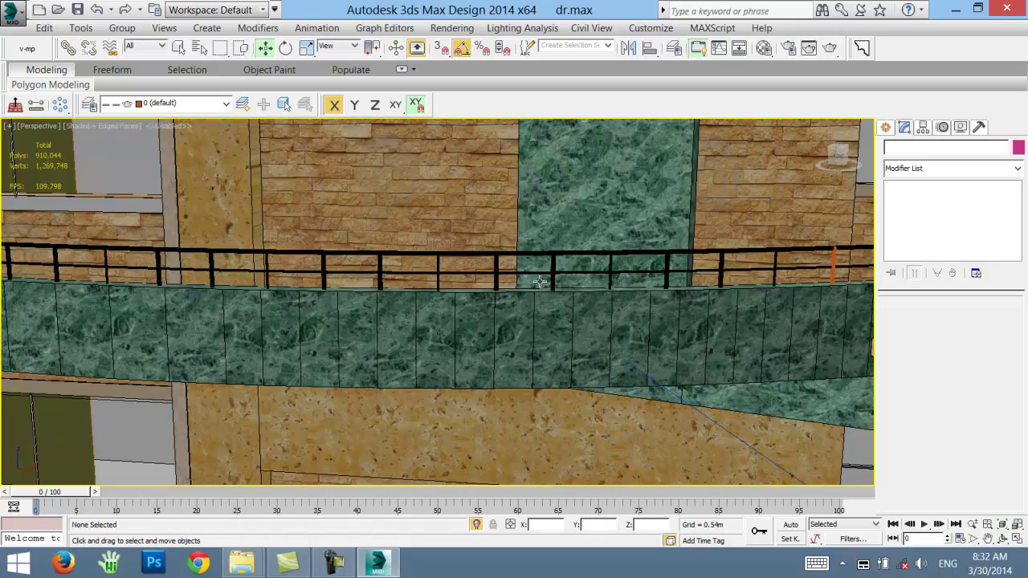
scroll(586, 231, "down", 2)
scroll(530, 326, "down", 5)
middle_click_drag(552, 283, 489, 231)
left_click(389, 296)
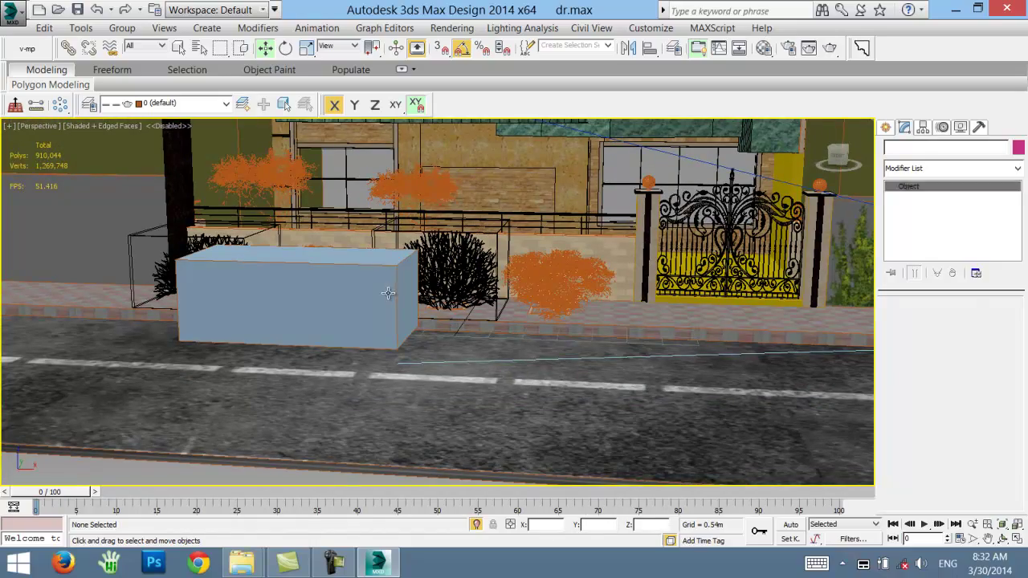
scroll(346, 207, "up", 2)
scroll(349, 217, "up", 2)
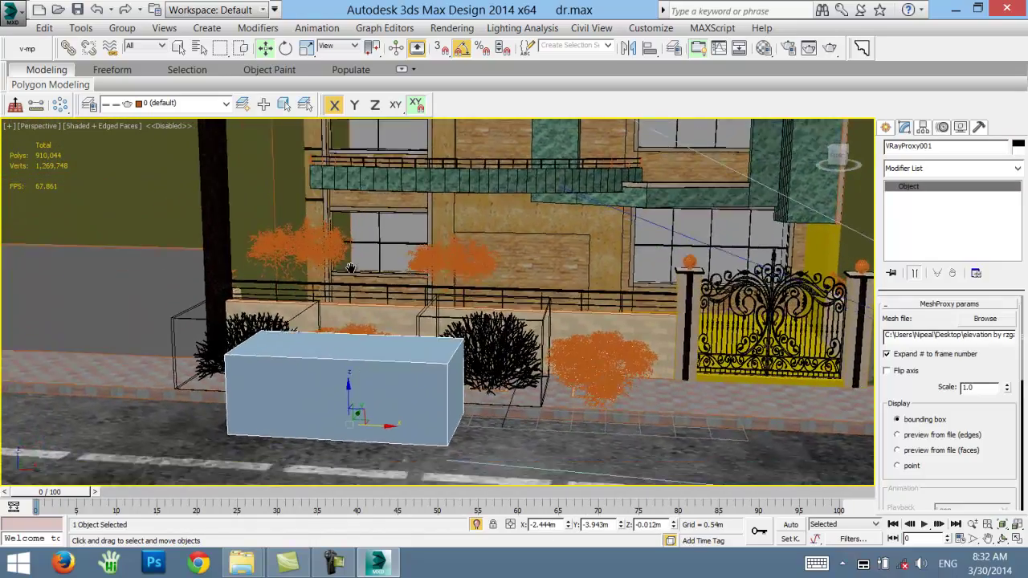
scroll(354, 233, "up", 1)
scroll(378, 325, "up", 1)
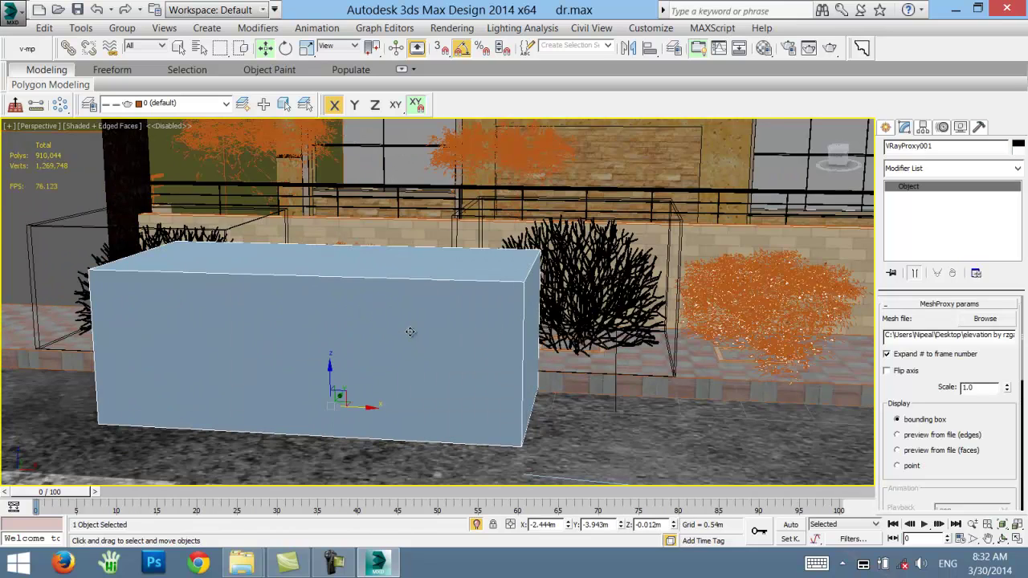
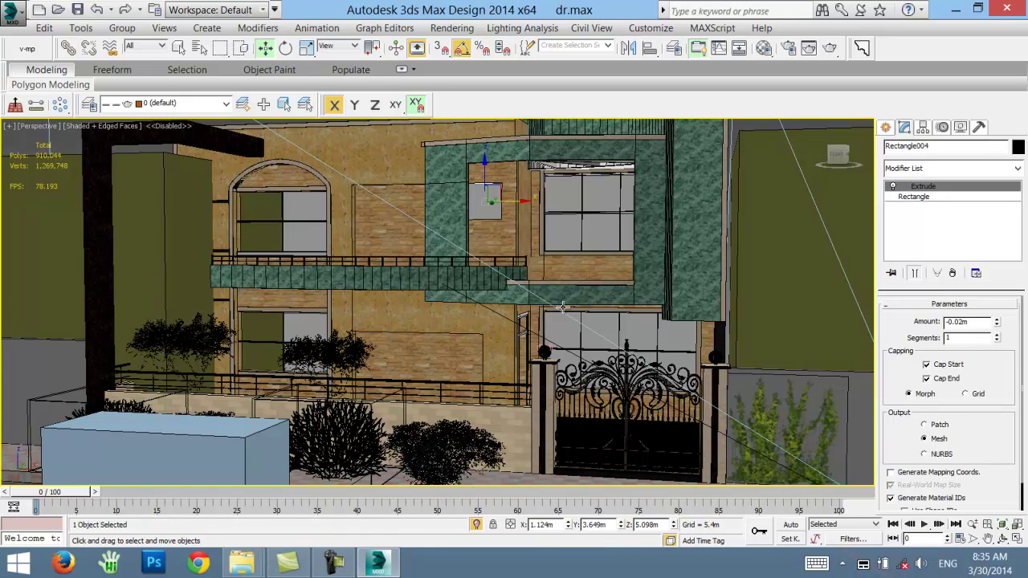
- Switch to the Camera001 view and dolly it slightly closer to the house facade
key("c")
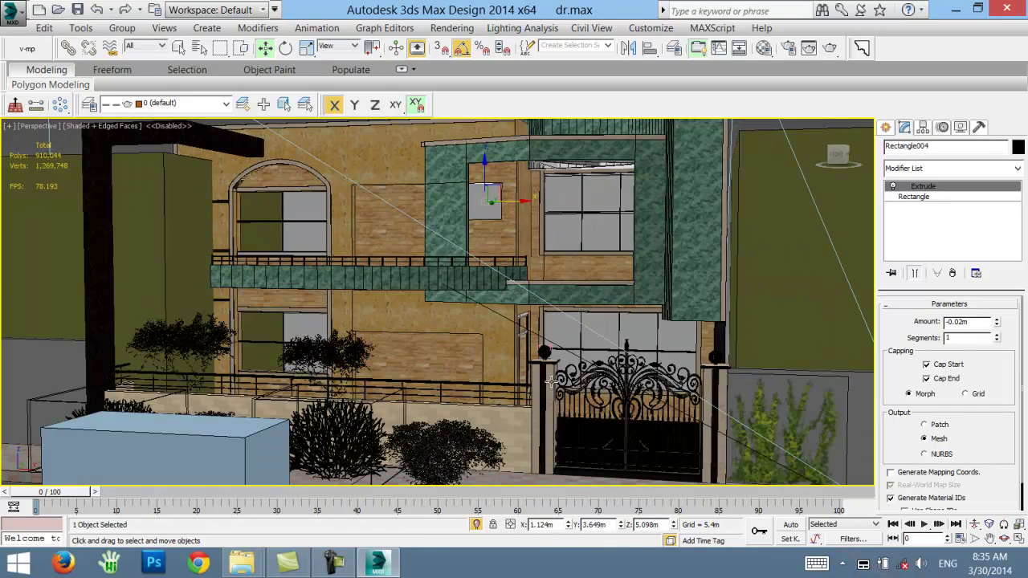
scroll(566, 380, "up", 2)
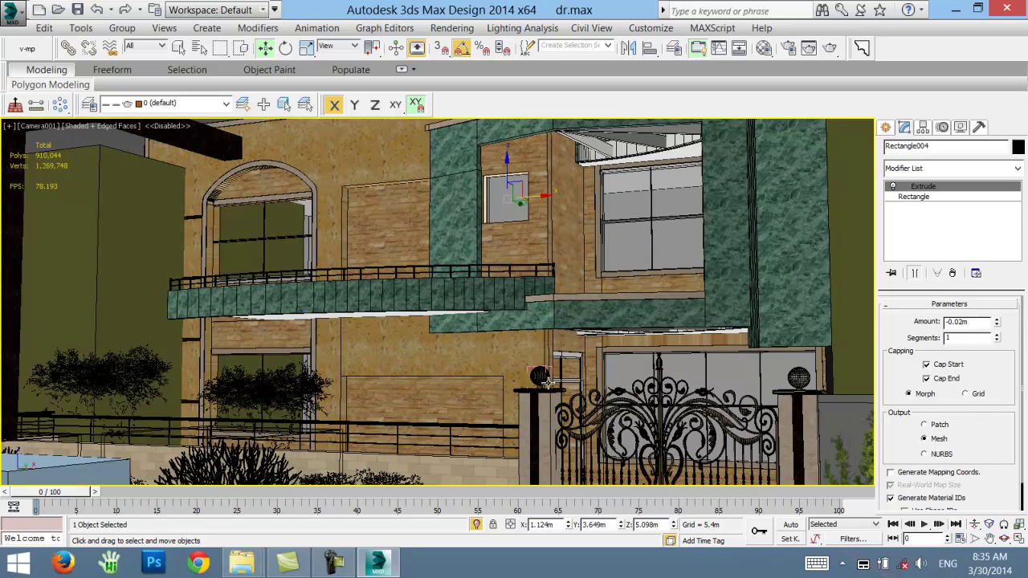
scroll(546, 384, "down", 3)
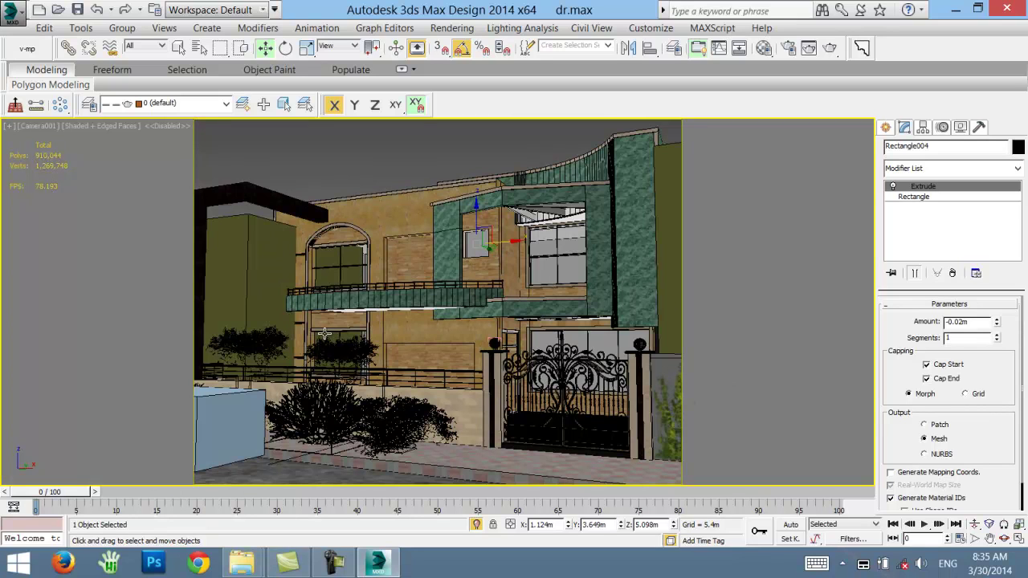
left_click(974, 523)
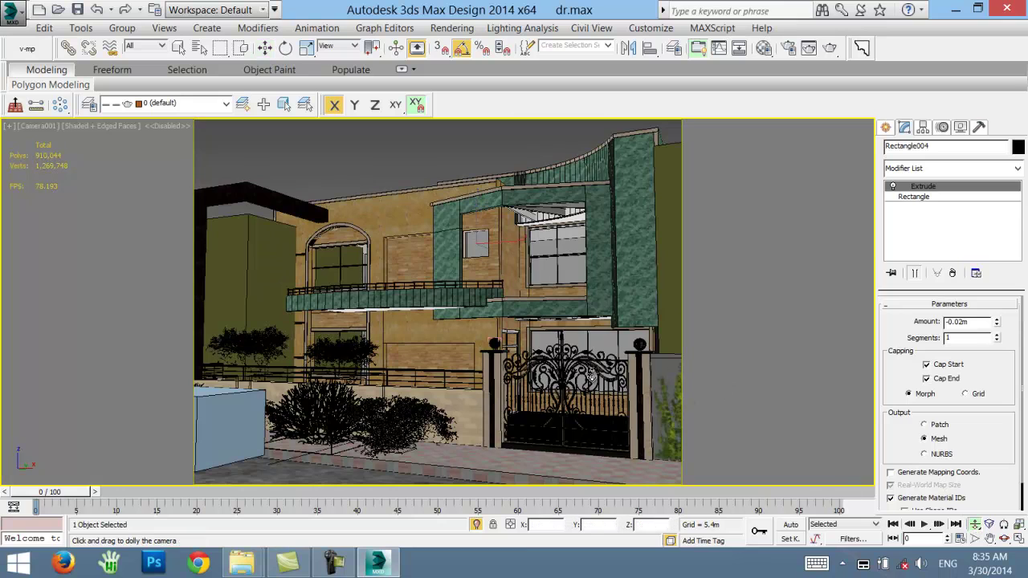
left_click_drag(593, 375, 557, 342)
left_click_drag(489, 331, 498, 328)
- Return to Select and Move and save the scene as dr.max
key("w")
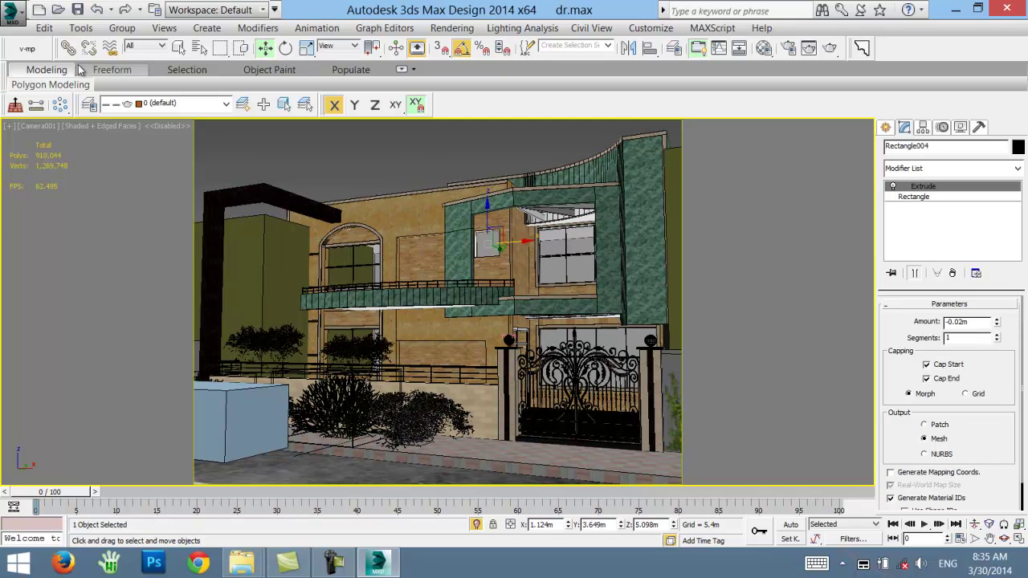
left_click(77, 9)
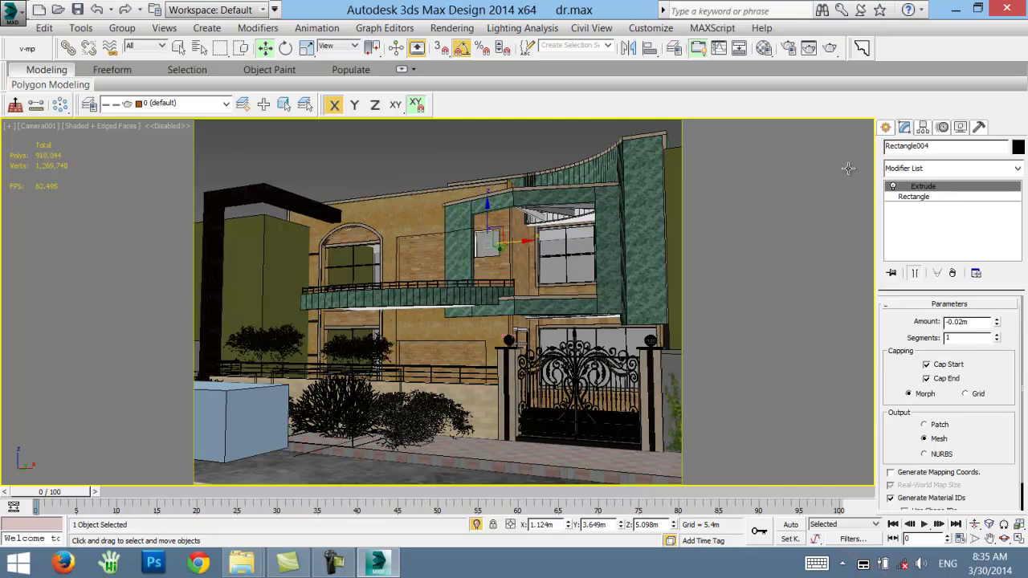
left_click(911, 170)
left_click(911, 170)
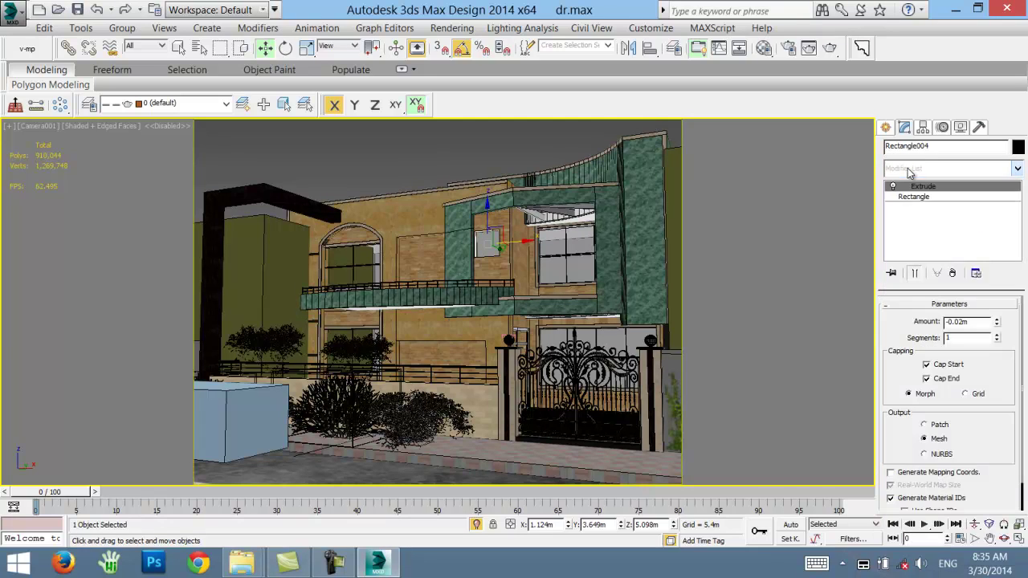
left_click(887, 128)
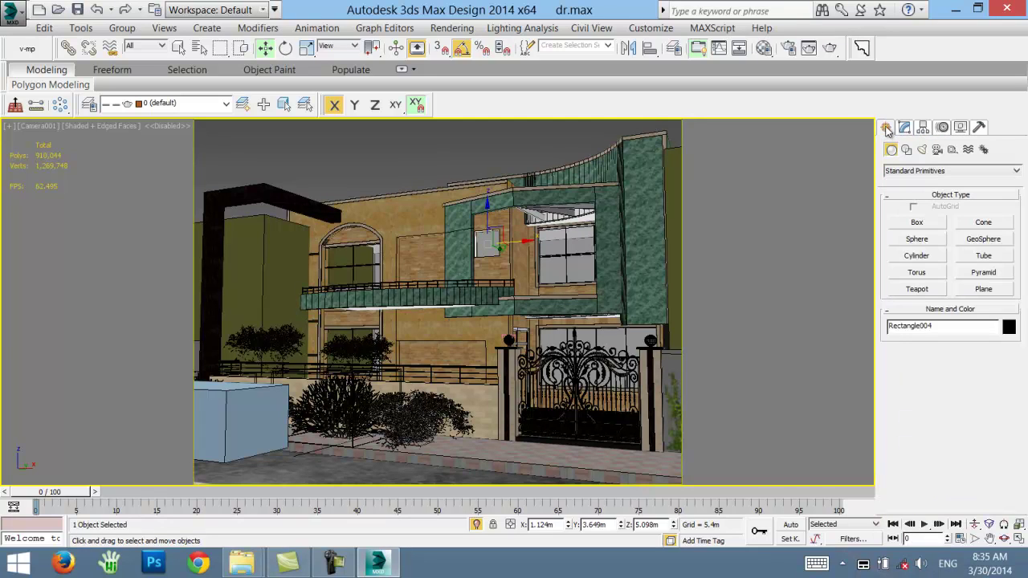
- Pick the RPC object category and show the People [Casual] library in RPC Thumbs
left_click(906, 172)
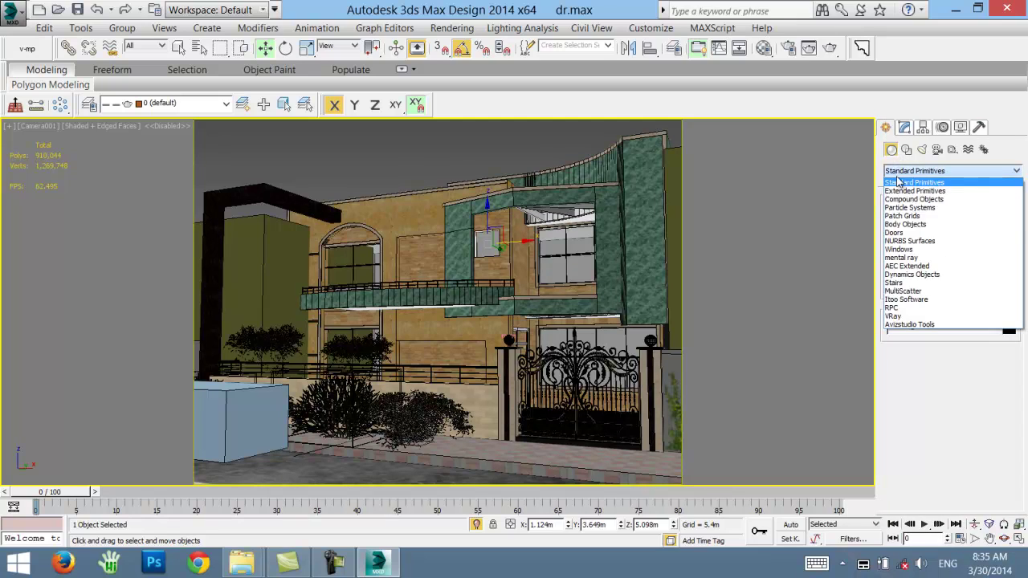
left_click(893, 308)
left_click(985, 225)
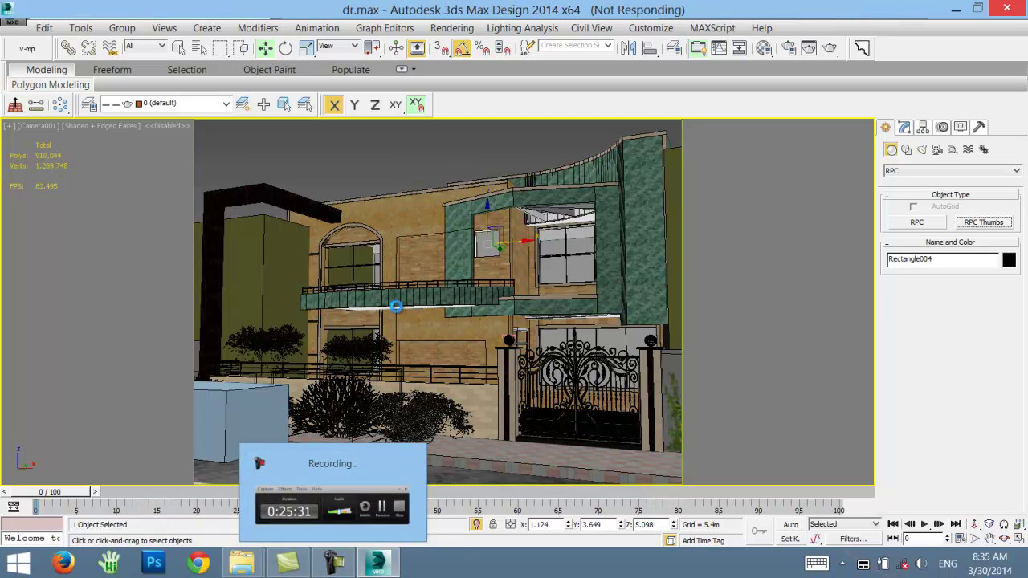
left_click(334, 564)
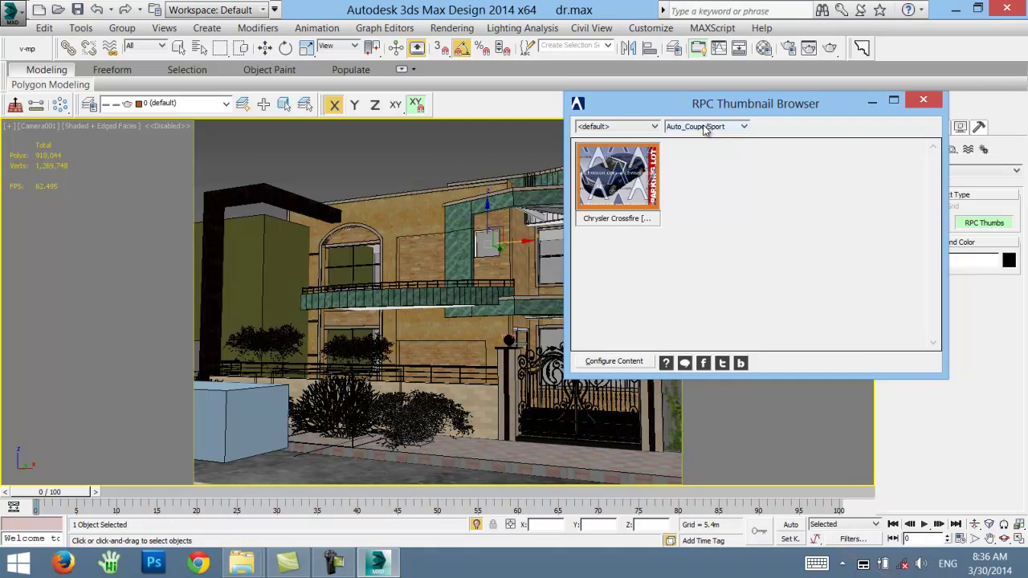
left_click(704, 129)
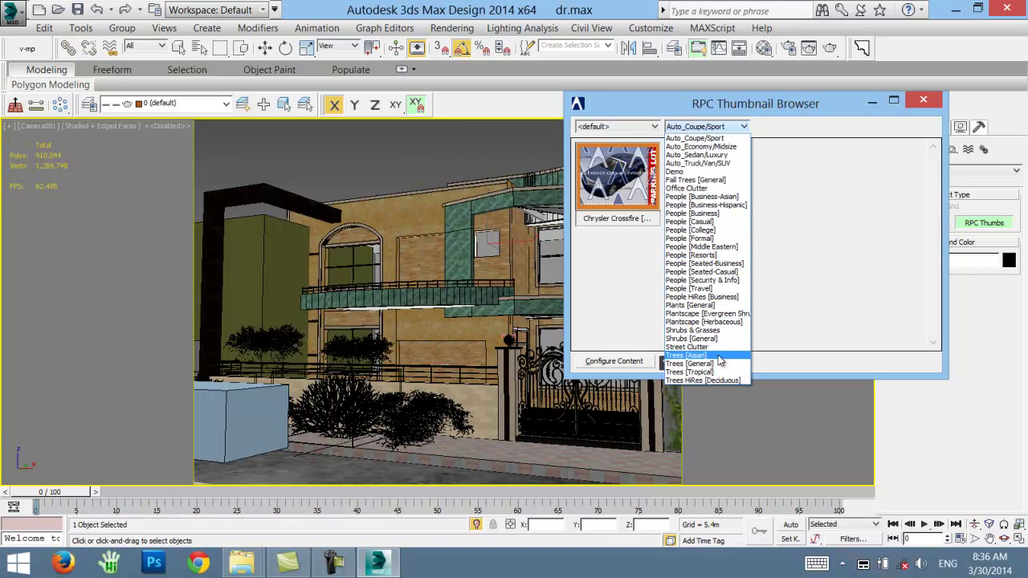
left_click(679, 221)
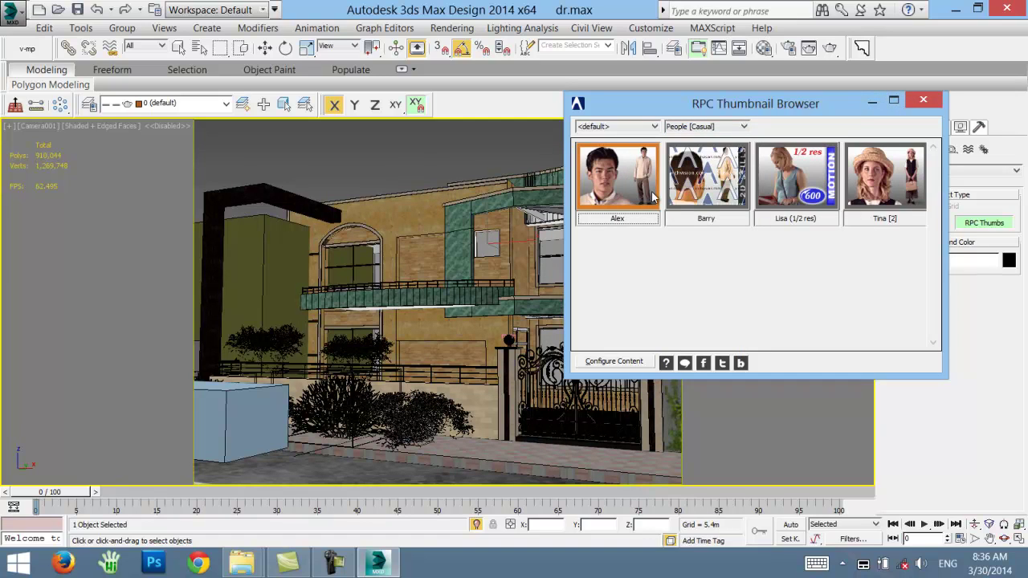
- Maximize a perspective view and zoom in on the black ground area
right_click(410, 224)
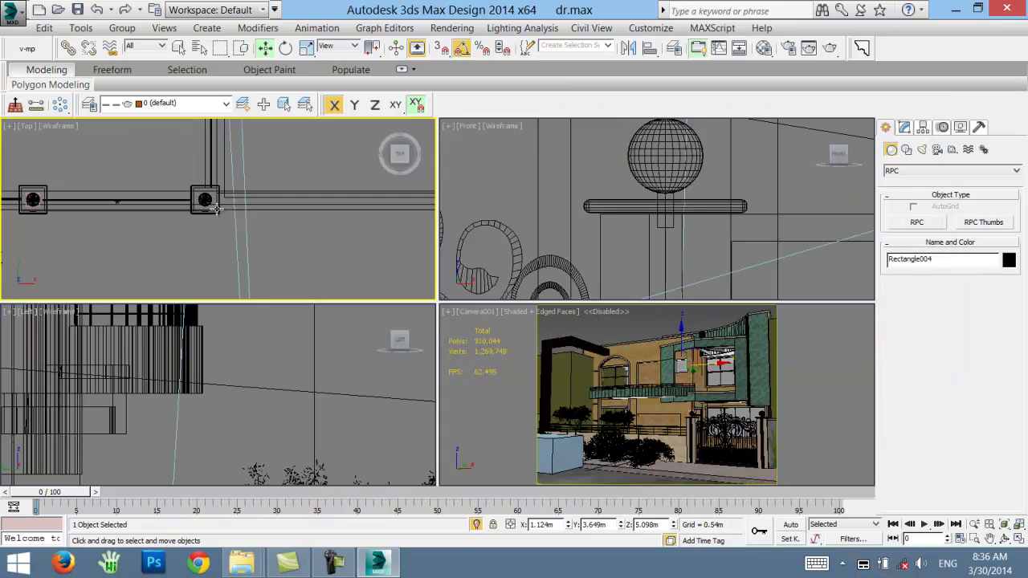
key("alt+w")
scroll(410, 224, "down", 3)
scroll(450, 223, "down", 3)
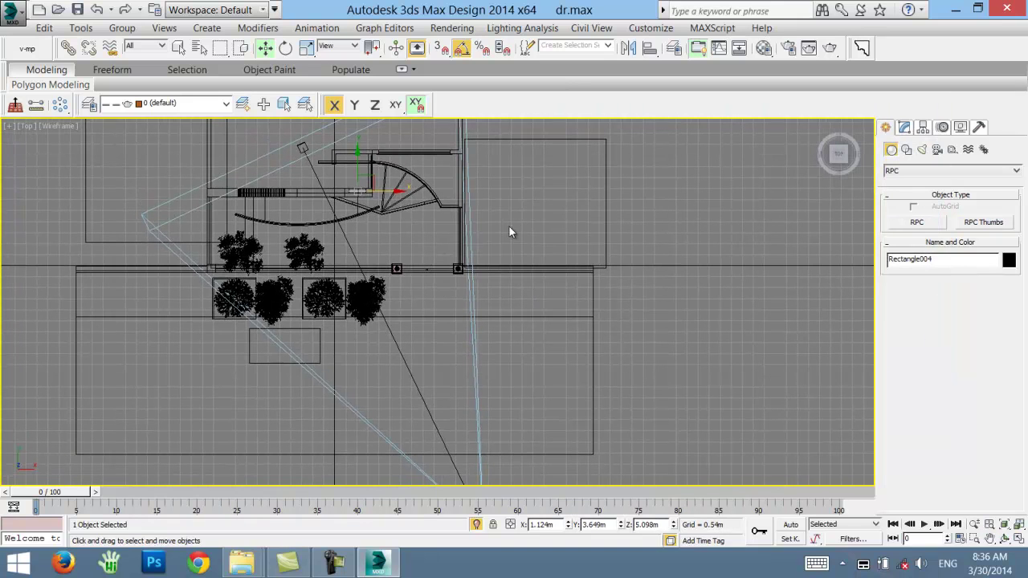
key("alt+w")
right_click(597, 352)
key("alt+w")
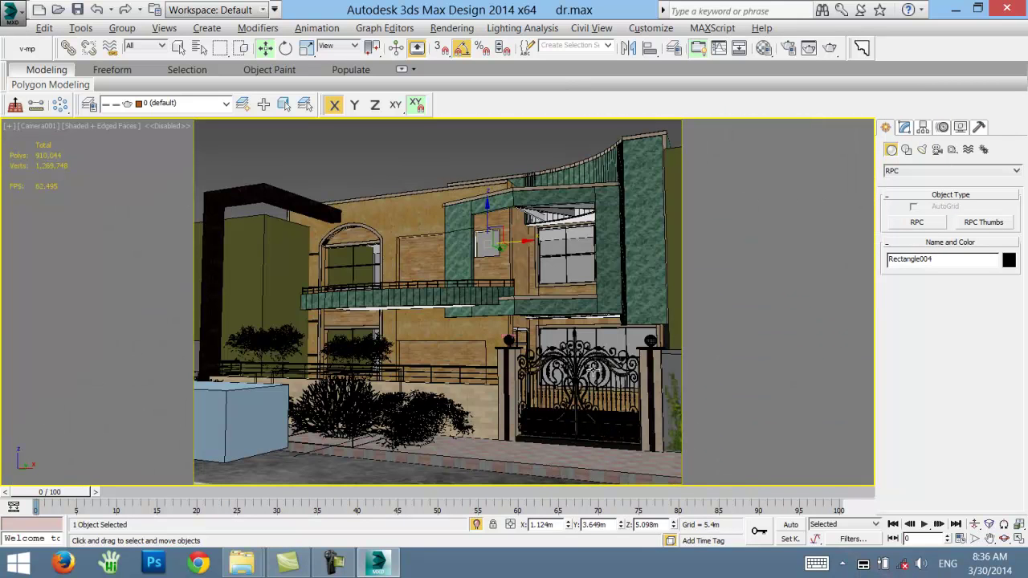
key("p")
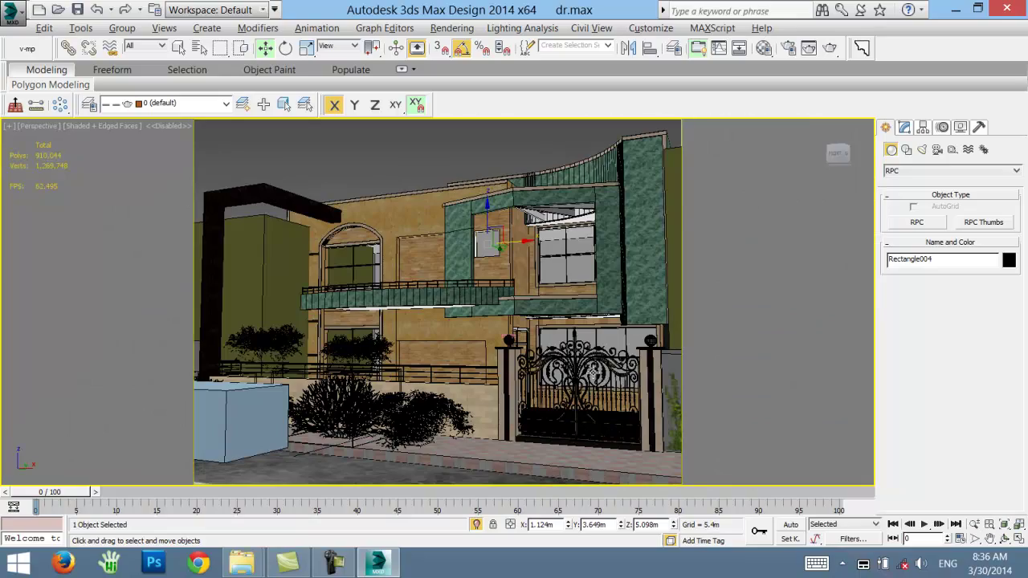
key("z")
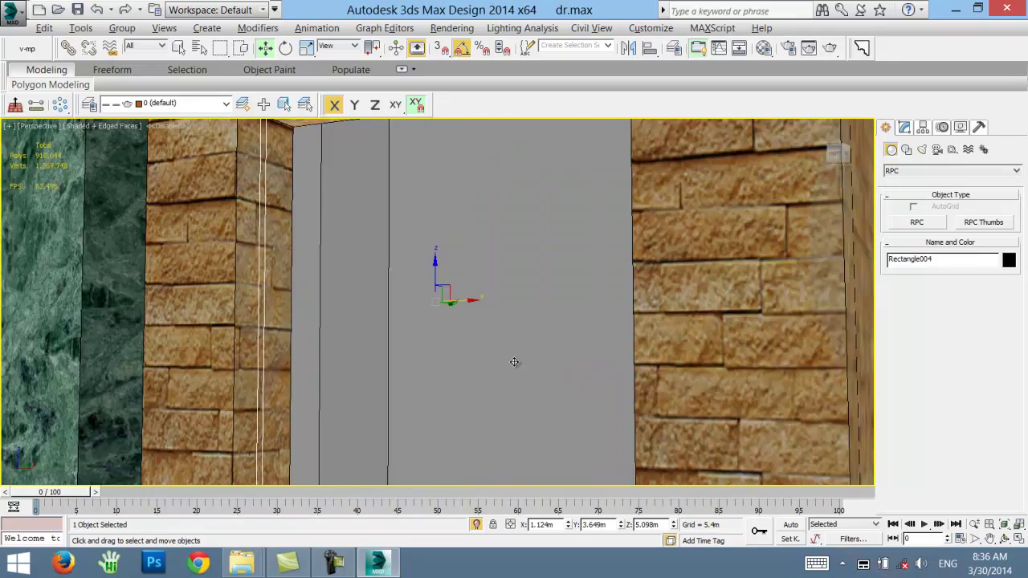
scroll(490, 408, "down", 3)
scroll(474, 378, "down", 3)
scroll(458, 354, "down", 3)
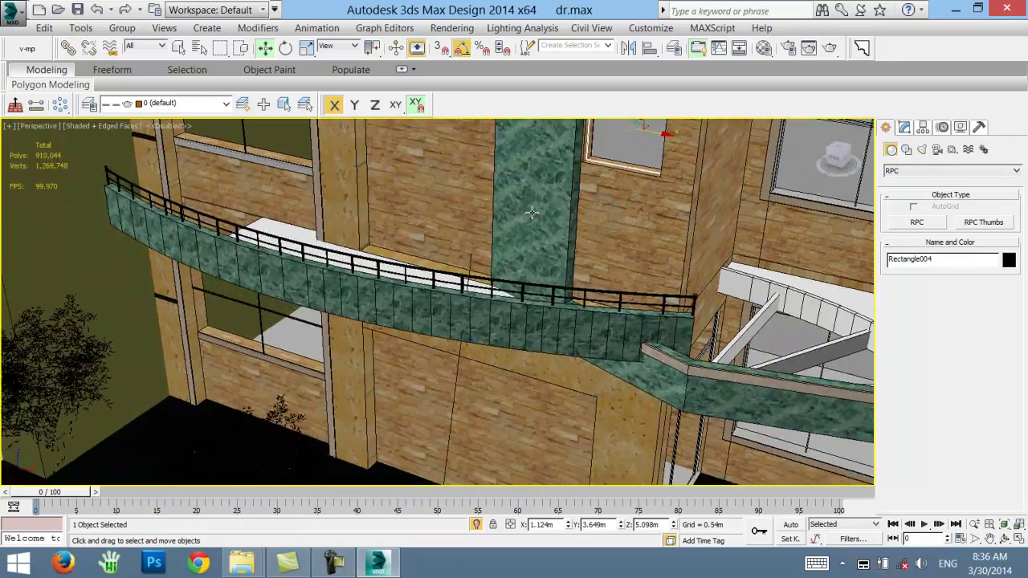
scroll(437, 317, "down", 3)
scroll(437, 316, "up", 4)
- Assign the 01 - Default material to the ground object Shape040
left_click(505, 333)
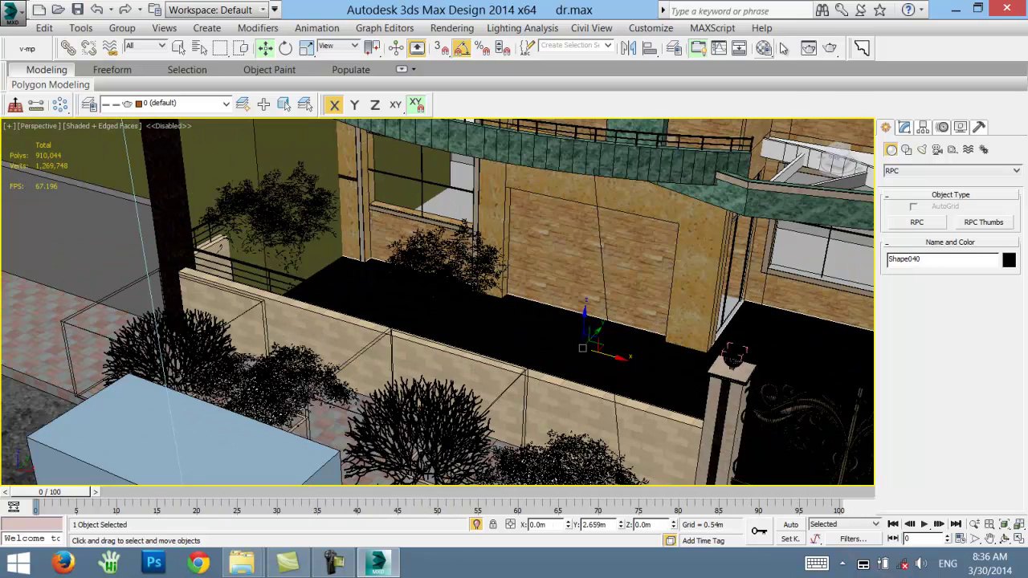
left_click(765, 50)
left_click(144, 98)
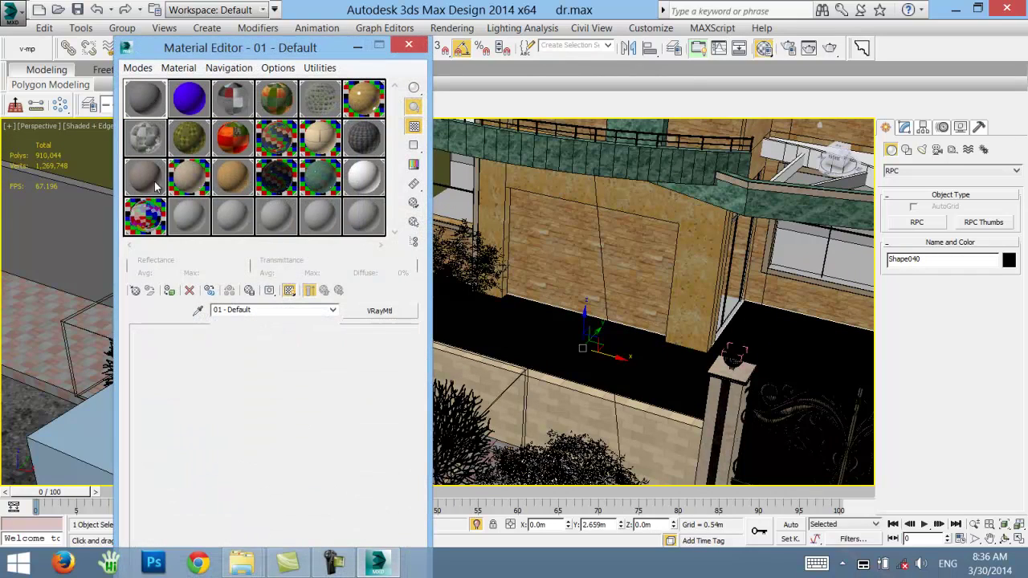
left_click(170, 291)
left_click(408, 45)
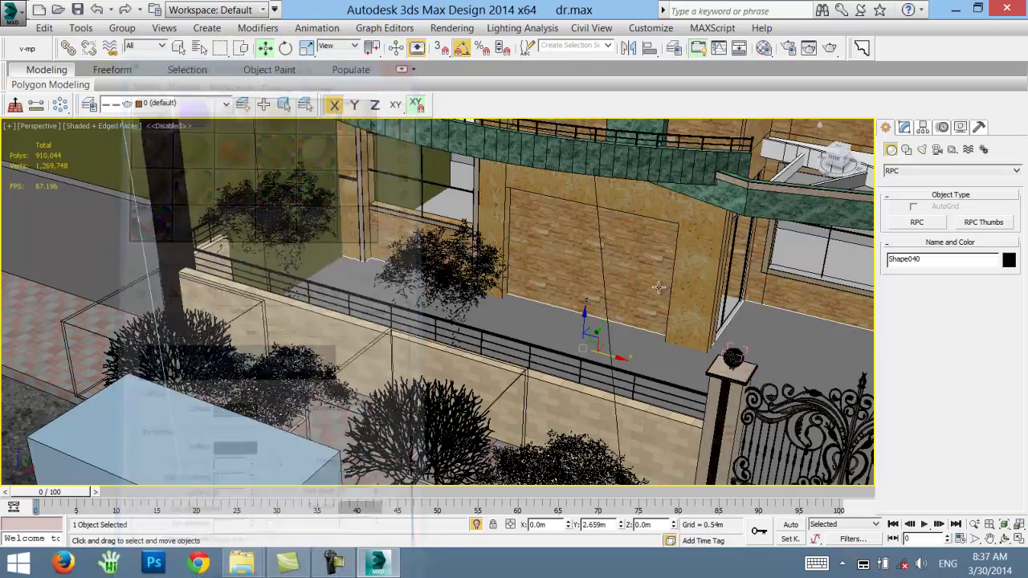
- Pan across the front yard and road by the gate, then maximize the top view
mouse_move(615, 293)
middle_mouse_down()
mouse_move(476, 285)
mouse_move(512, 280)
middle_mouse_up()
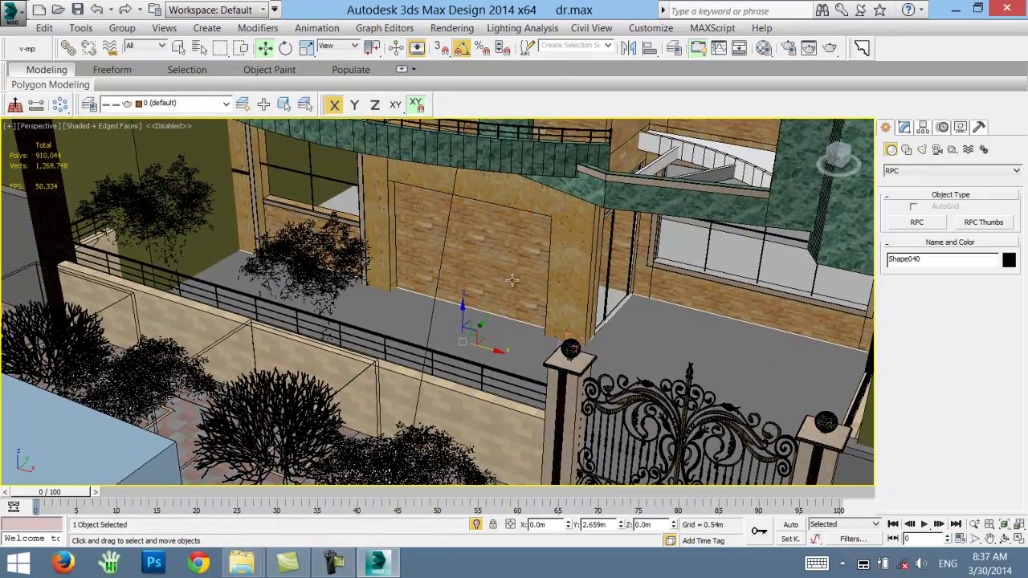
scroll(528, 305, "up", 3)
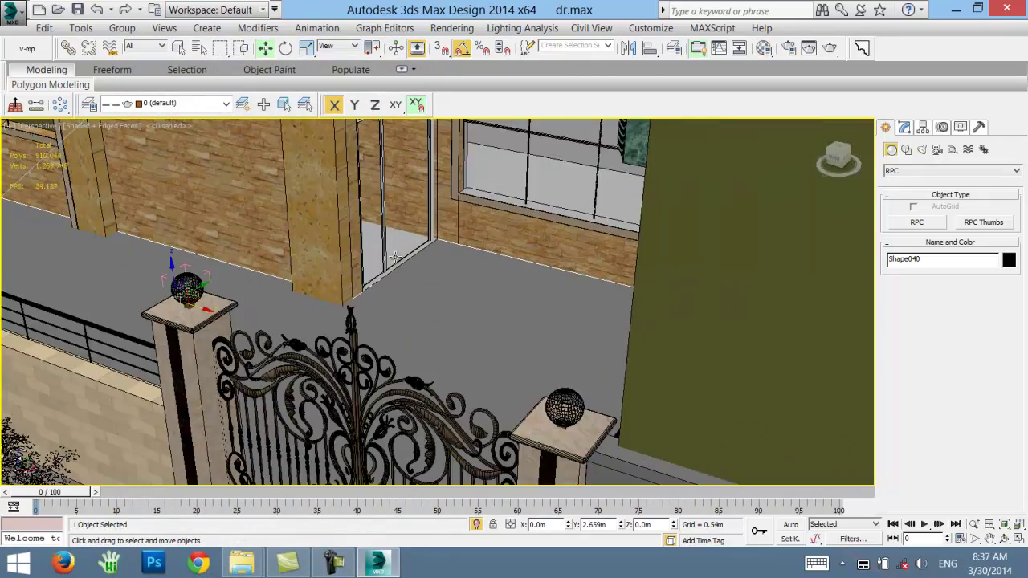
scroll(396, 257, "down", 3)
scroll(456, 265, "up", 2)
scroll(472, 330, "down", 2)
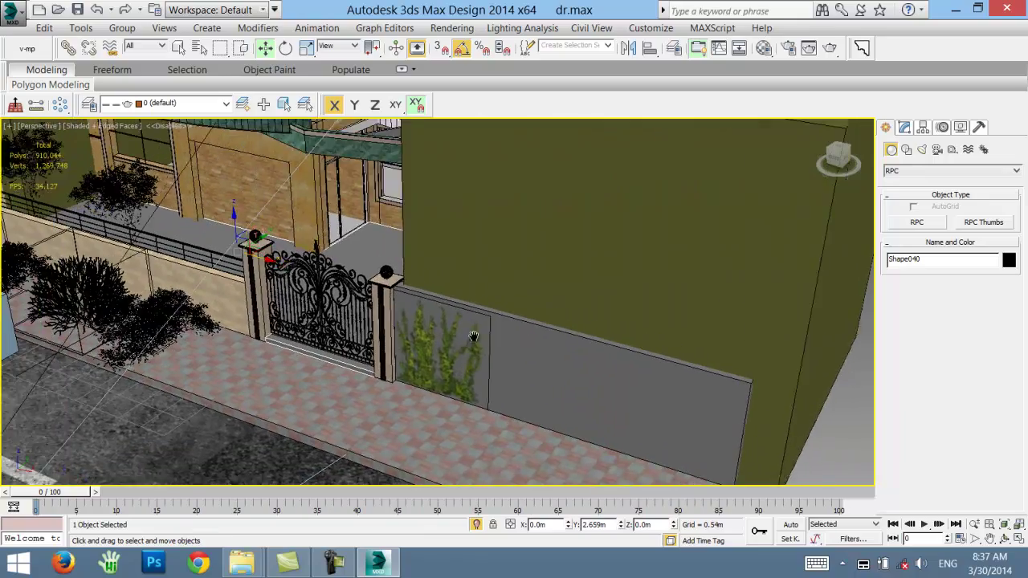
scroll(474, 337, "up", 2)
middle_click_drag(474, 337, 619, 215)
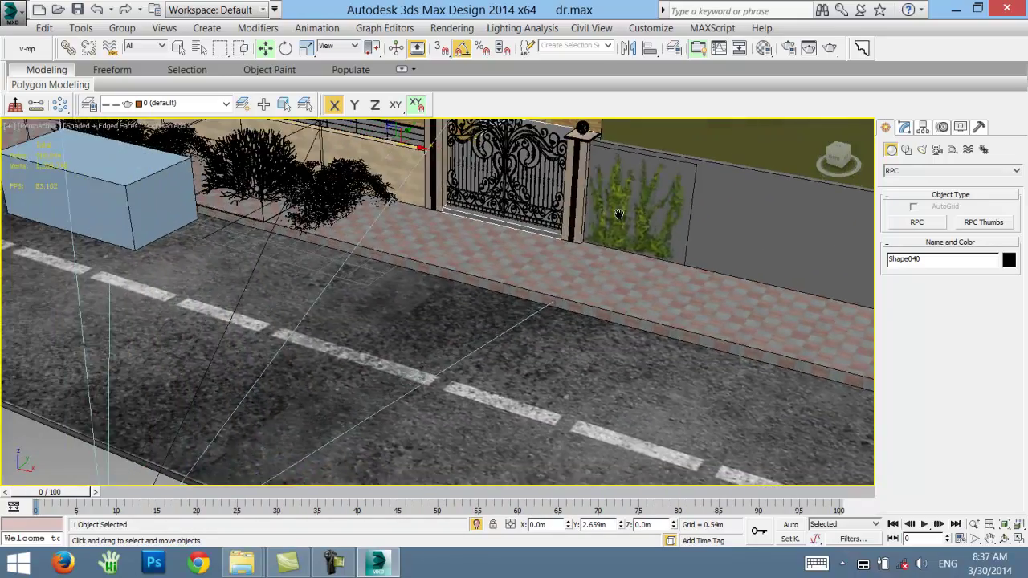
scroll(618, 214, "down", 2)
scroll(562, 241, "down", 2)
key("alt+w")
middle_click(211, 274)
key("alt+w")
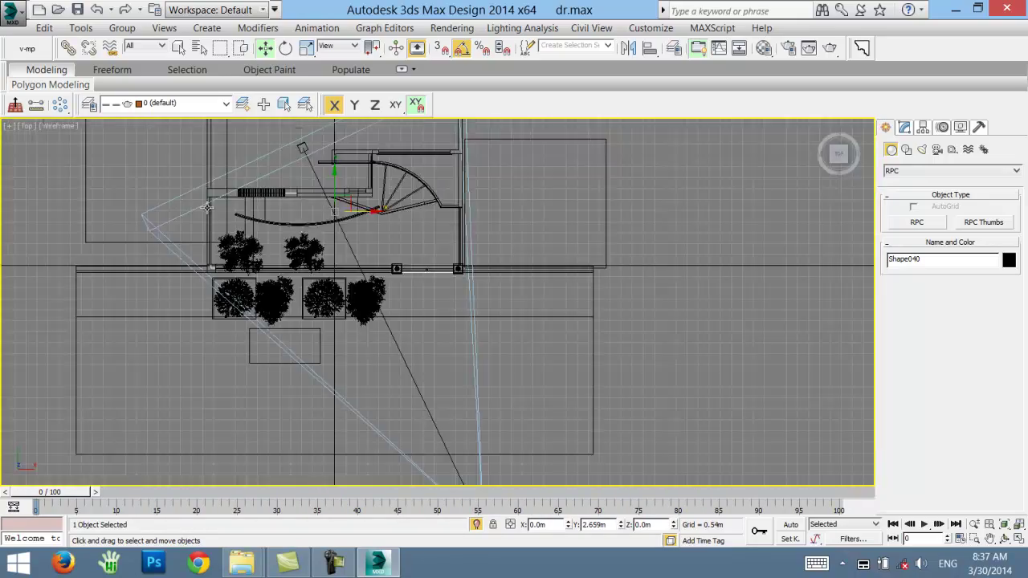
- Place the RPC Alex figure on the pavement in front of the gate
left_click(994, 228)
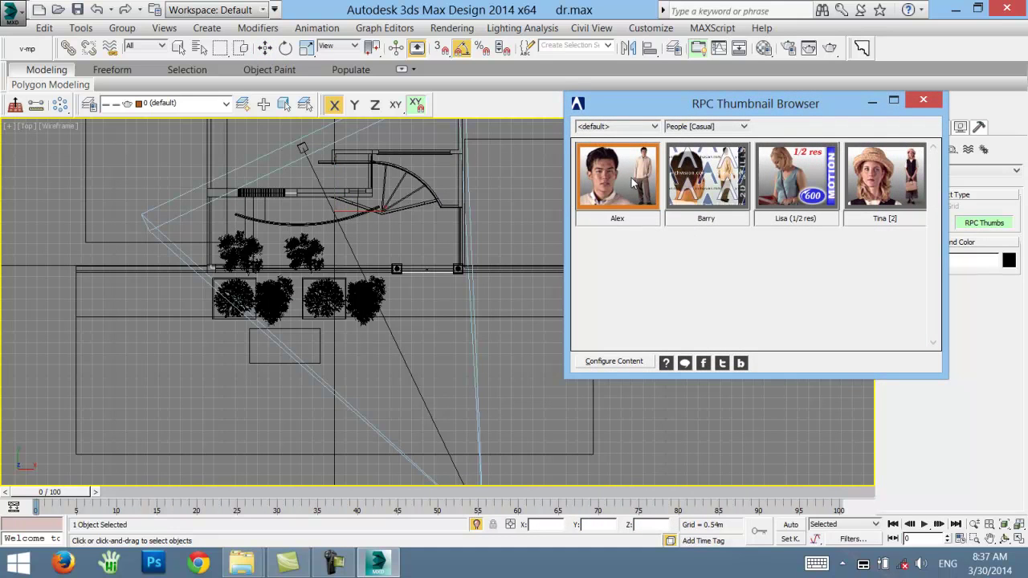
middle_click_drag(293, 310, 213, 323)
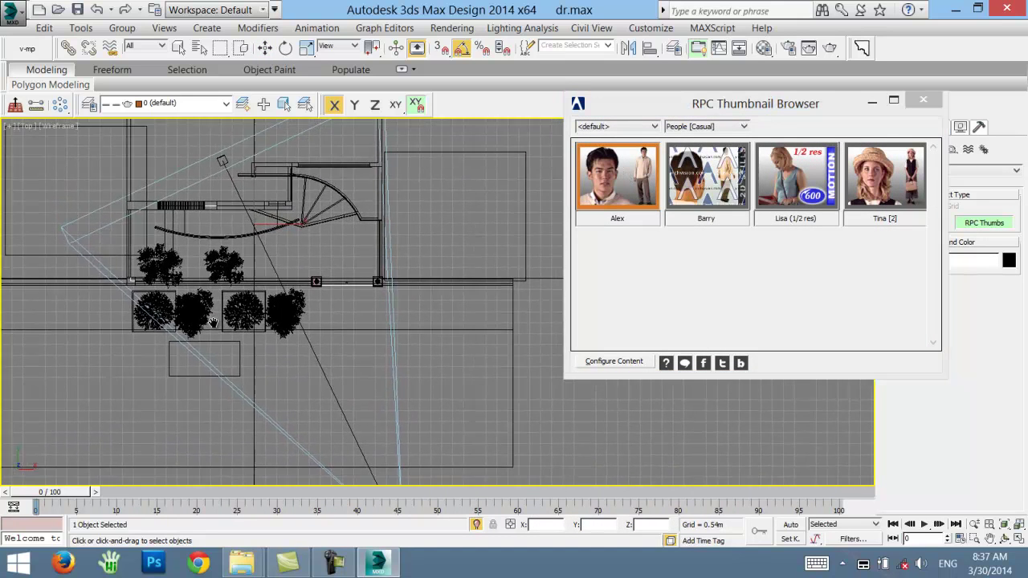
scroll(241, 305, "up", 1)
scroll(329, 268, "up", 1)
scroll(298, 280, "up", 1)
scroll(296, 301, "up", 1)
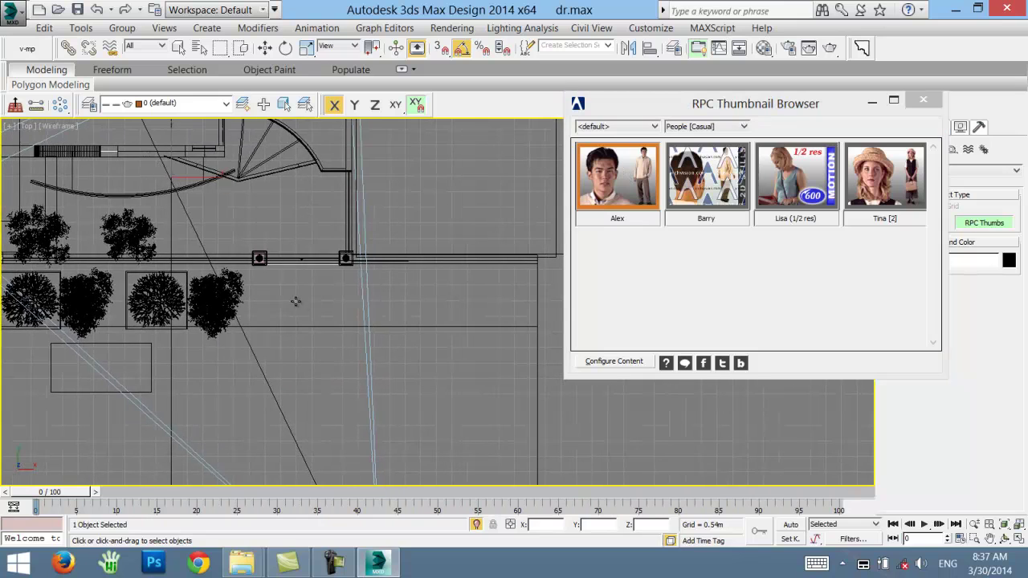
left_click(305, 287)
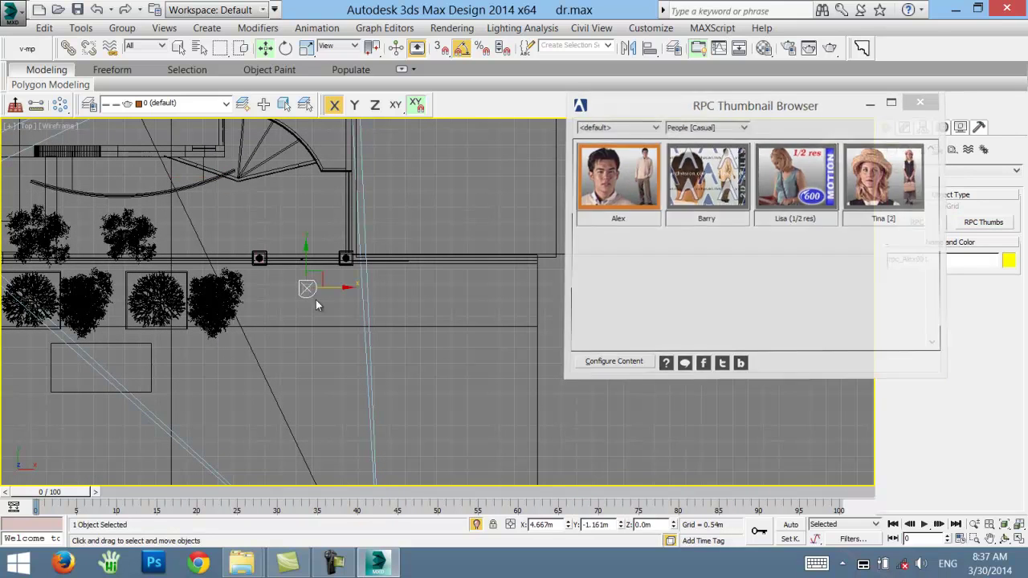
right_click(306, 287)
- Frame rpc_Alex001 in a maximized perspective view and rotate it 140° about Z
scroll(355, 287, "up", 2)
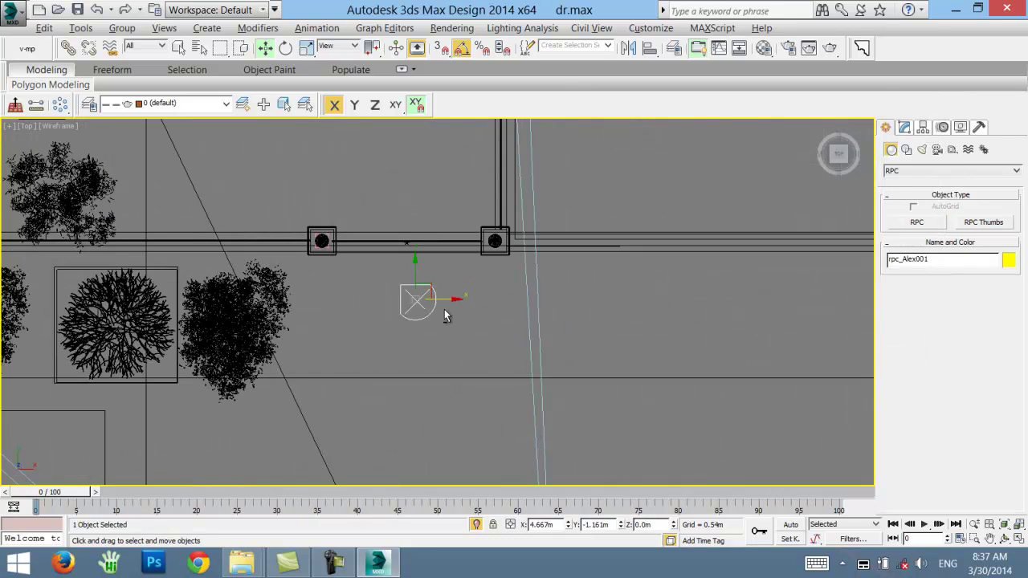
key("alt+w")
key("alt+w")
key("z")
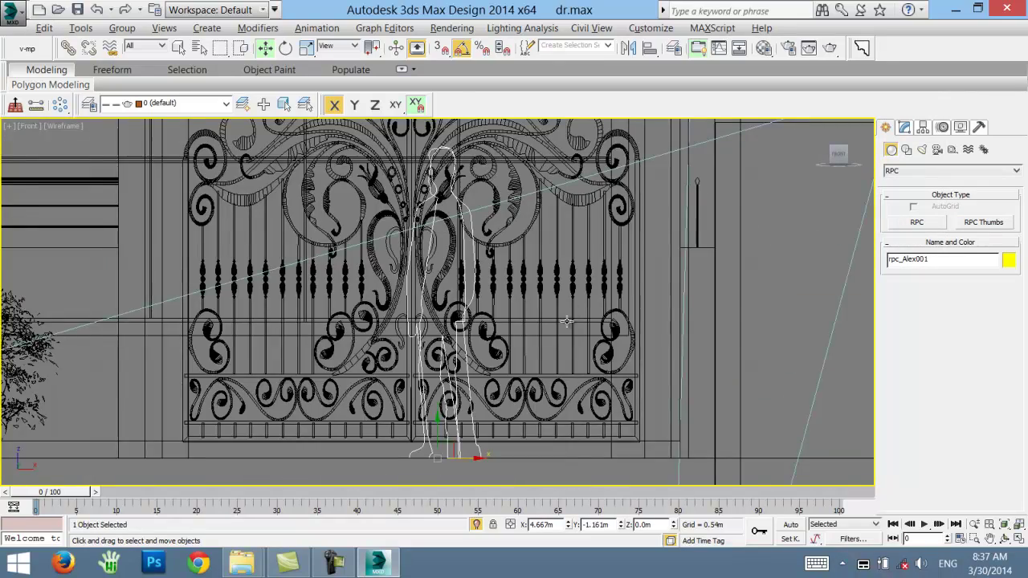
scroll(658, 244, "down", 2)
scroll(658, 244, "down", 2)
scroll(658, 244, "up", 2)
scroll(643, 257, "up", 1)
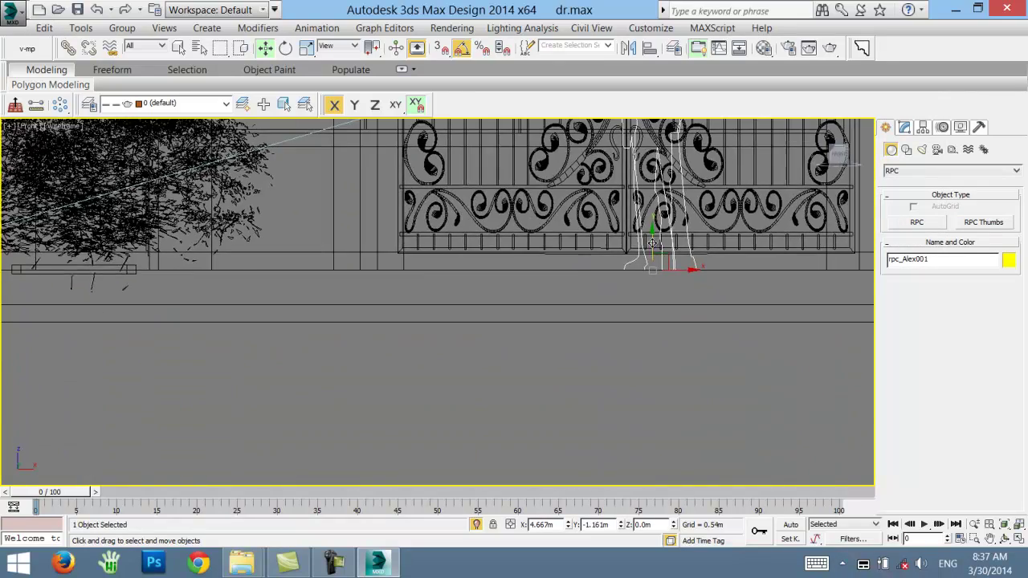
scroll(630, 273, "up", 1)
scroll(620, 286, "up", 1)
key("alt+w")
left_click(728, 356)
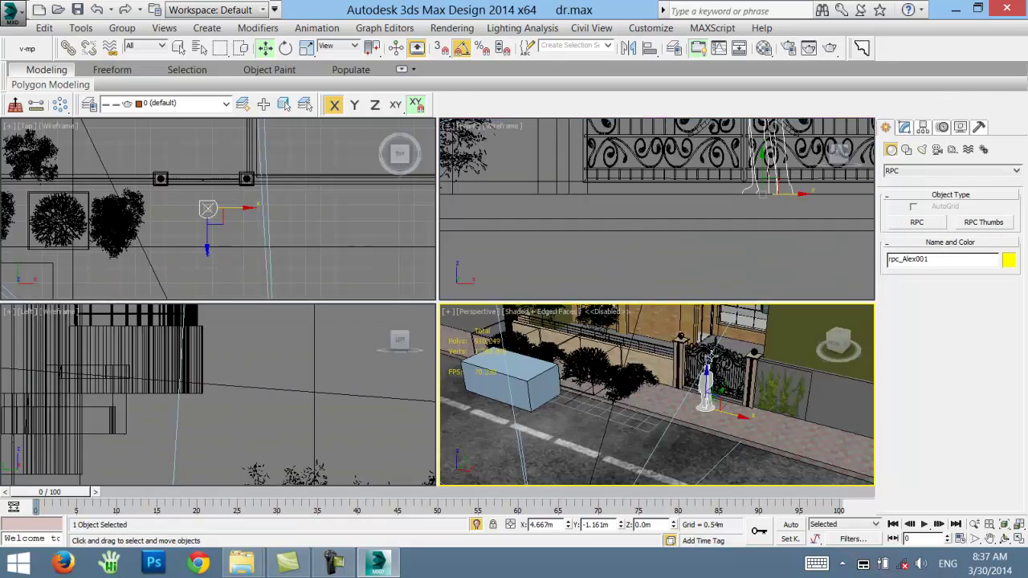
key("alt+w")
key("z")
scroll(582, 345, "up", 1)
scroll(583, 346, "down", 2)
scroll(578, 342, "down", 2)
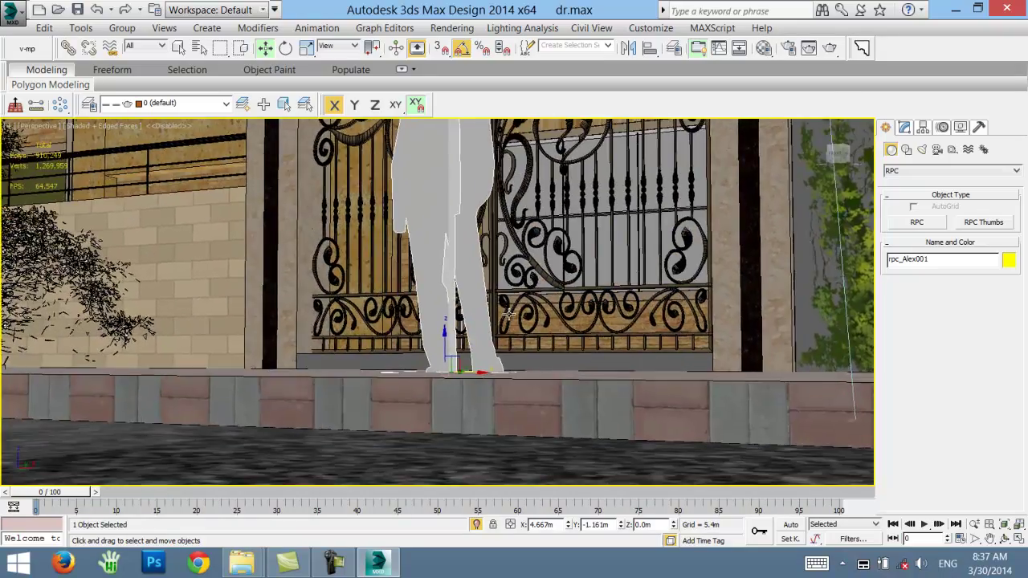
scroll(570, 337, "down", 3)
scroll(564, 335, "up", 1)
middle_click_drag(565, 334, 478, 325, "alt")
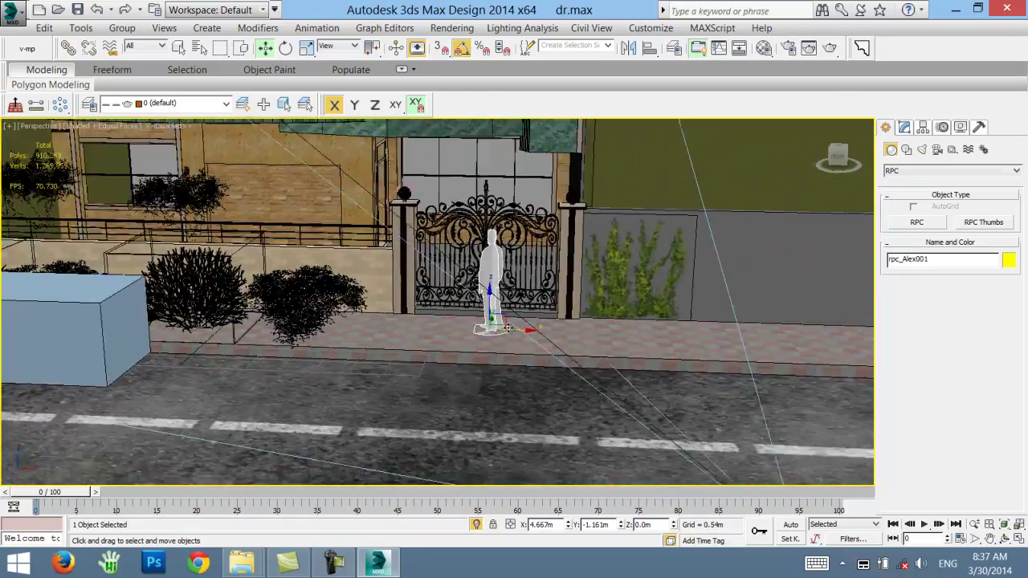
key("e")
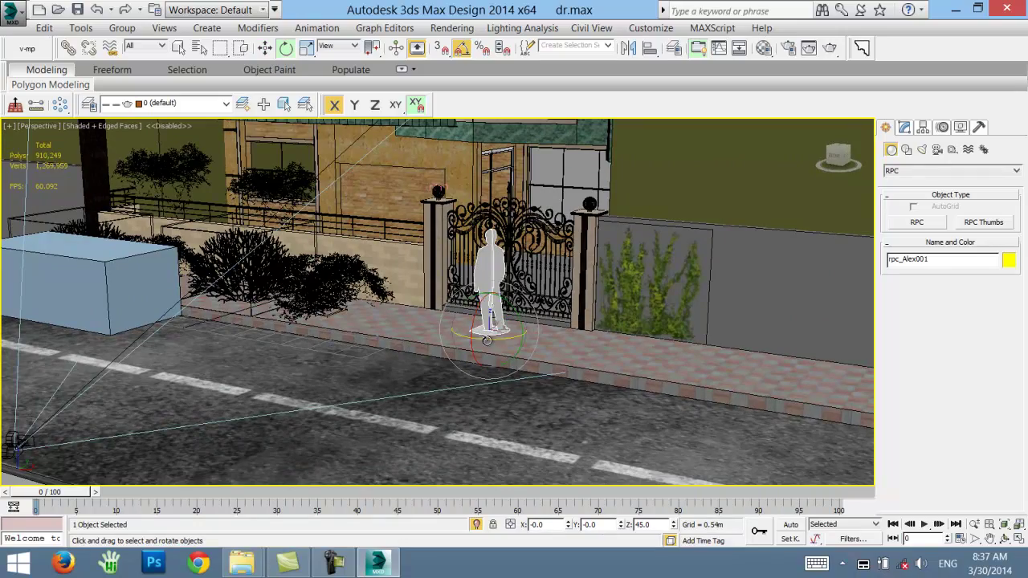
left_click_drag(486, 336, 313, 315)
mouse_move(313, 316)
middle_mouse_down("alt")
mouse_move(494, 357)
mouse_move(394, 362)
middle_mouse_up("alt")
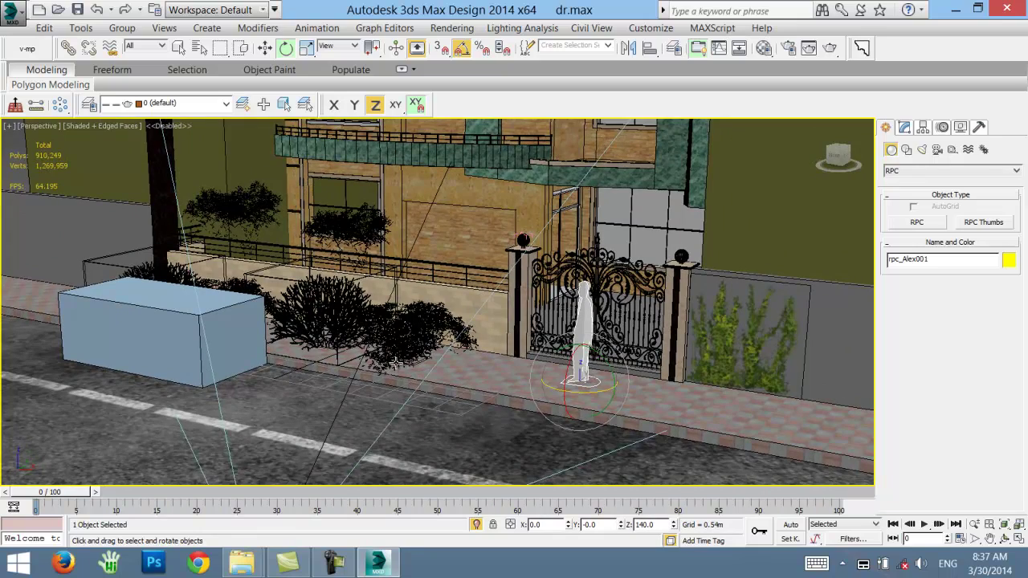
- Maximize the top view and pan the plan slightly
key("alt+w")
right_click(234, 226)
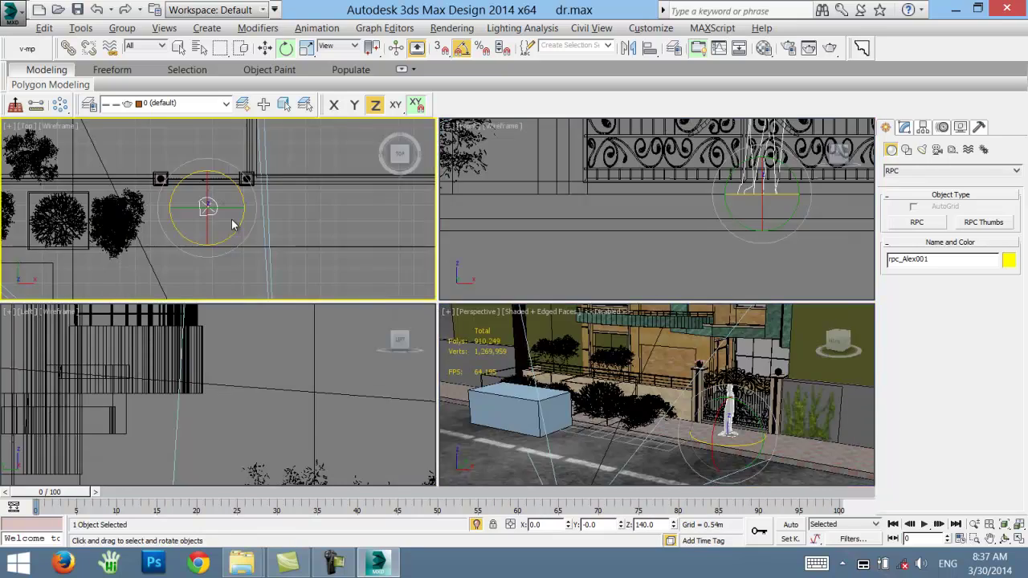
key("alt+w")
scroll(519, 275, "down", 3)
middle_click_drag(519, 275, 526, 285)
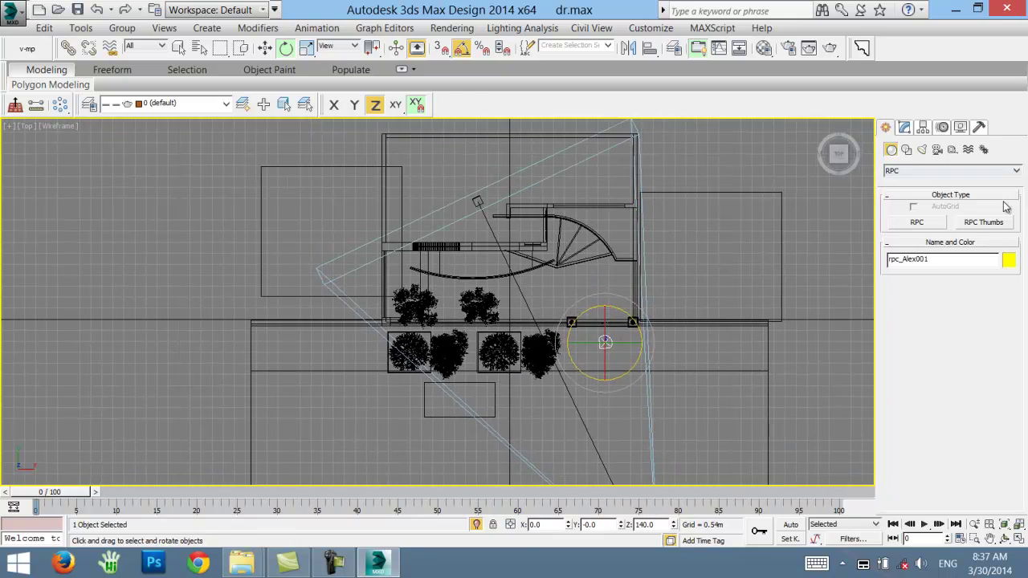
- Browse the RPC categories from People [College] through Plants [General], settling on People [Business-Asian]
left_click(988, 223)
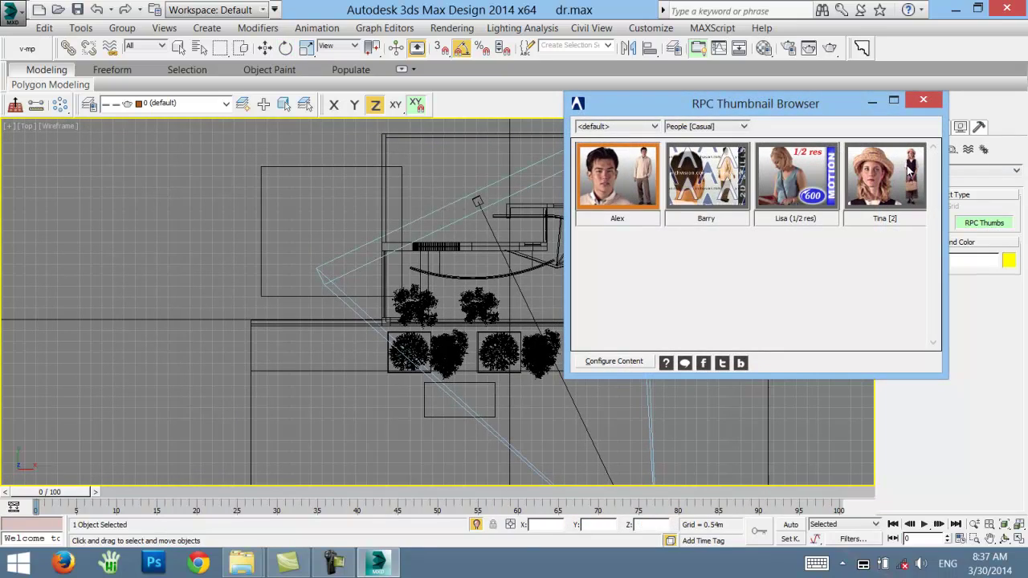
left_click(707, 126)
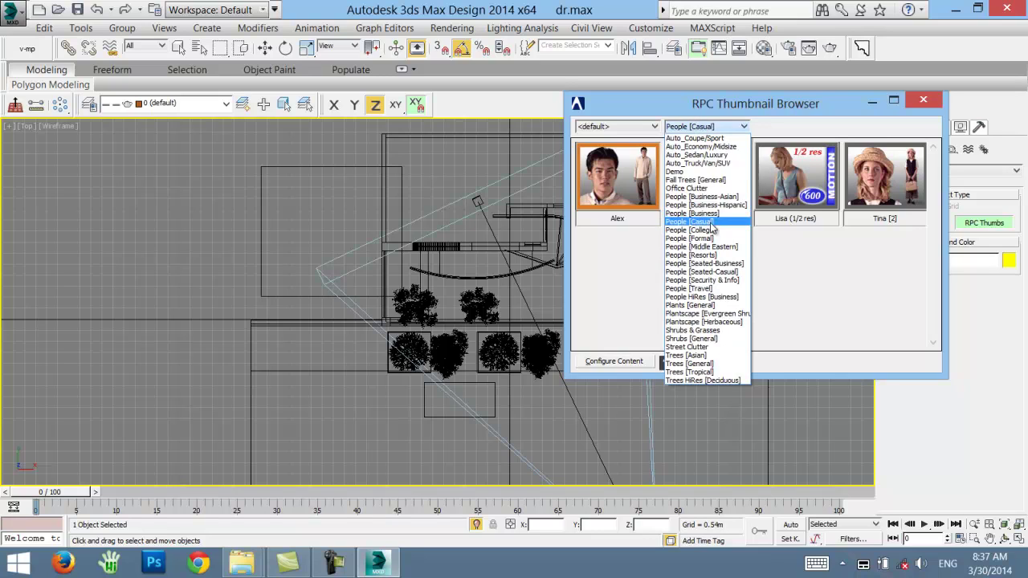
left_click(689, 211)
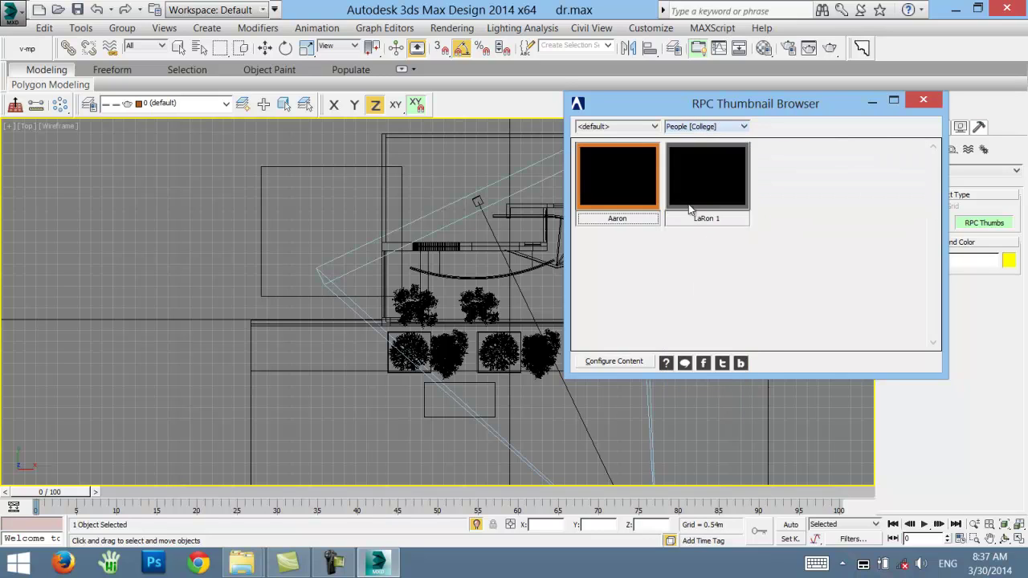
left_click(698, 127)
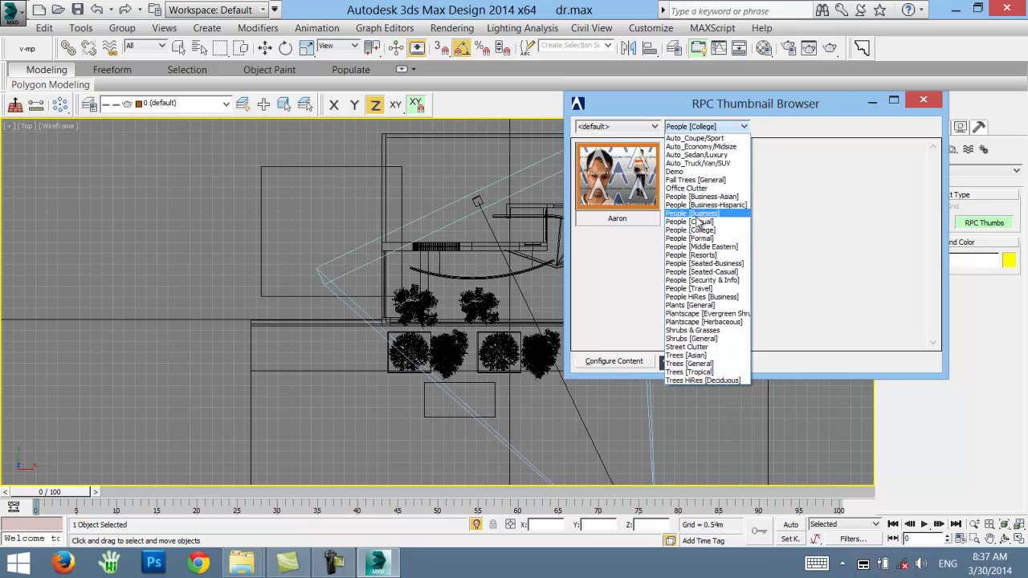
left_click(698, 242)
left_click(689, 126)
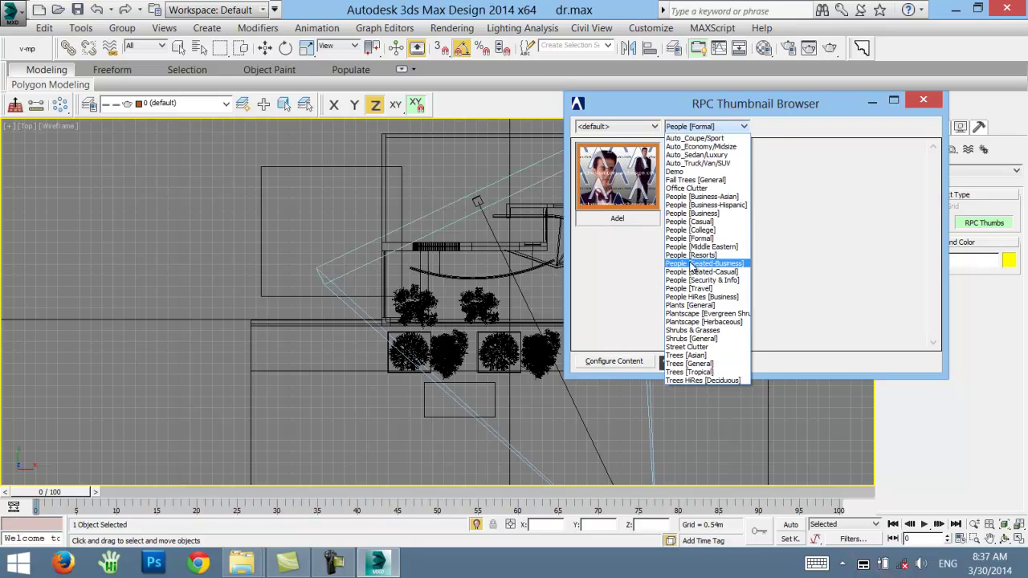
left_click(689, 254)
left_click(699, 126)
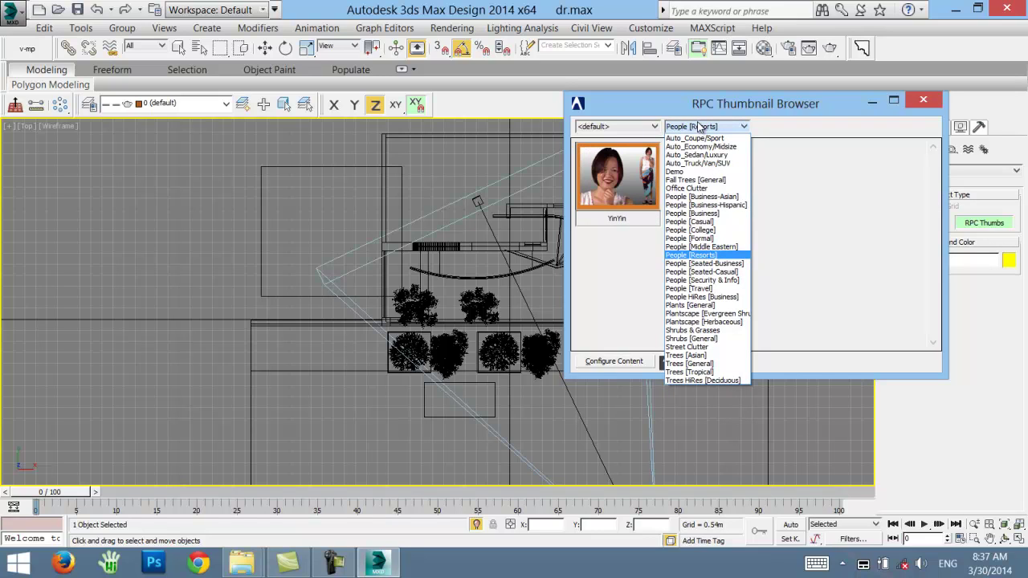
left_click(696, 264)
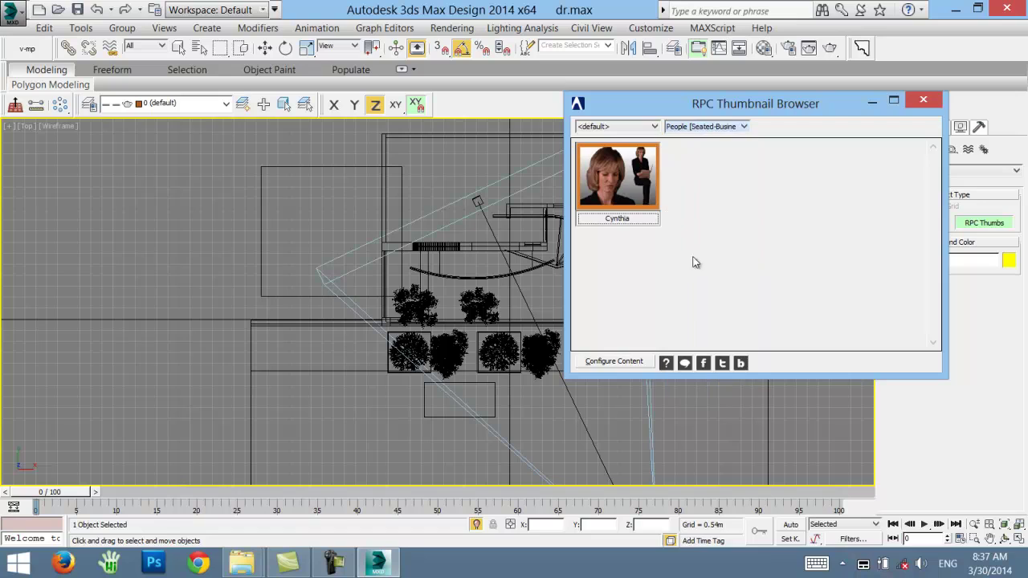
left_click(703, 126)
left_click(697, 273)
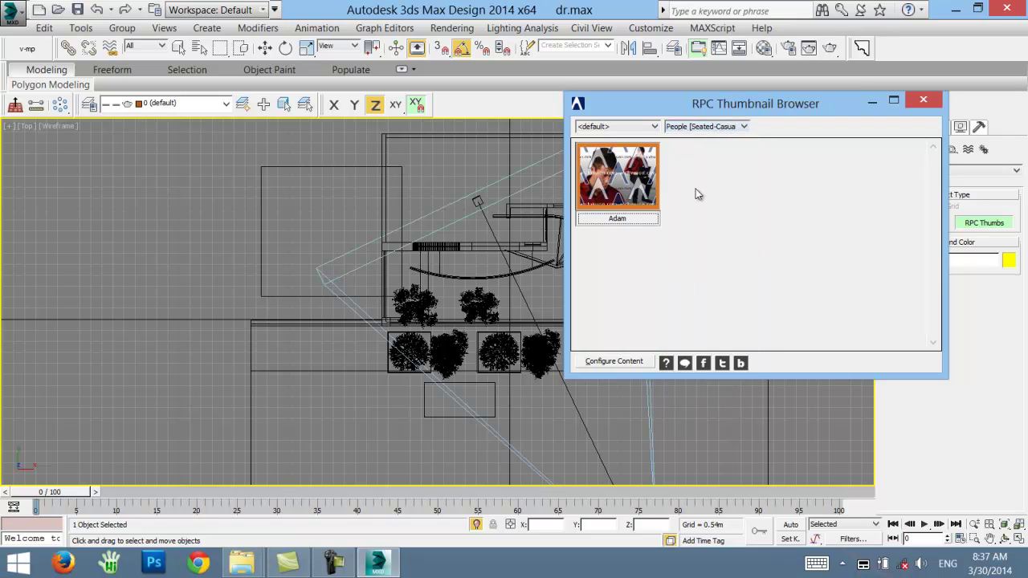
left_click(687, 129)
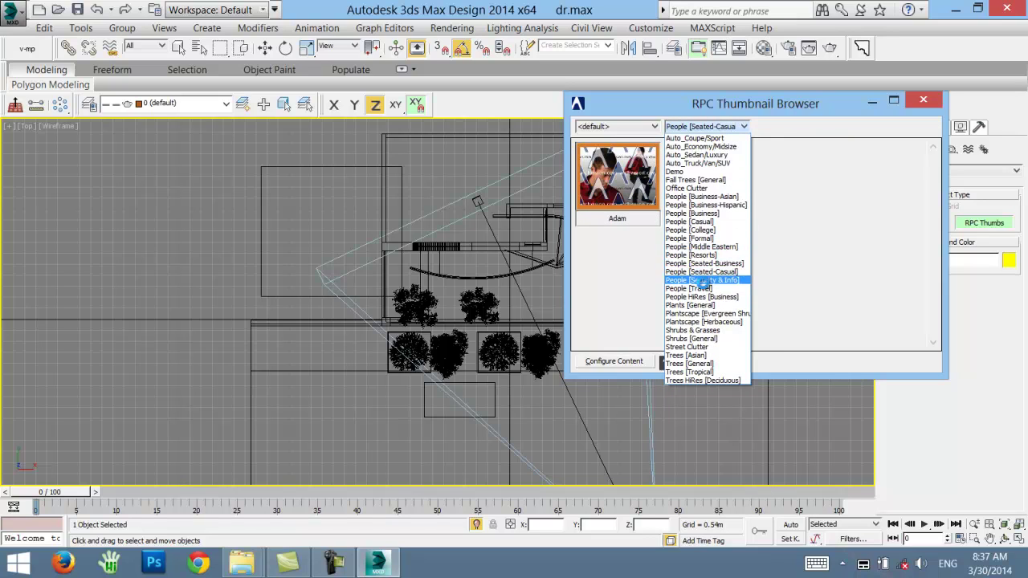
left_click(701, 280)
left_click(686, 129)
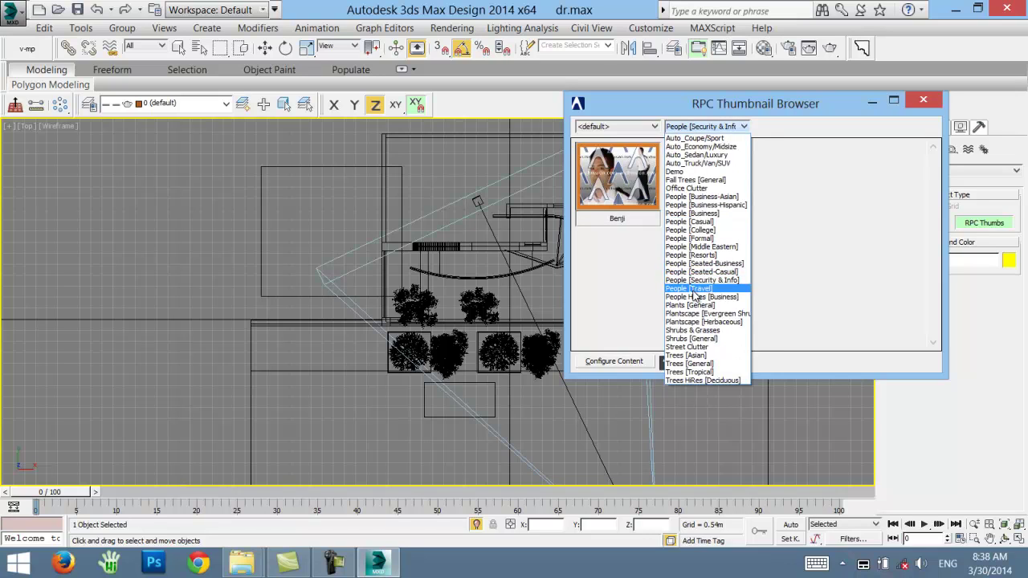
left_click(695, 289)
left_click(683, 126)
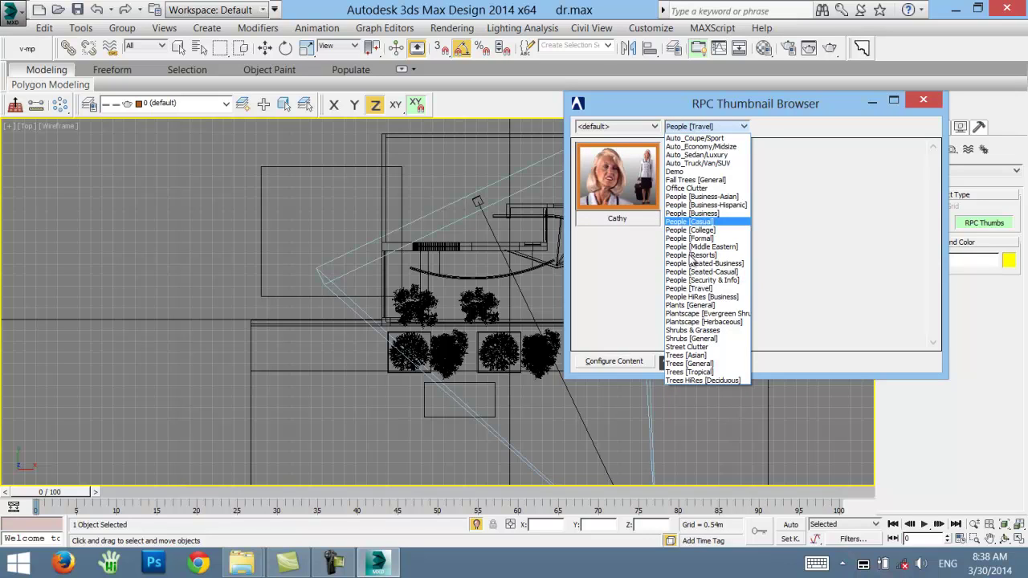
left_click(697, 270)
left_click(684, 128)
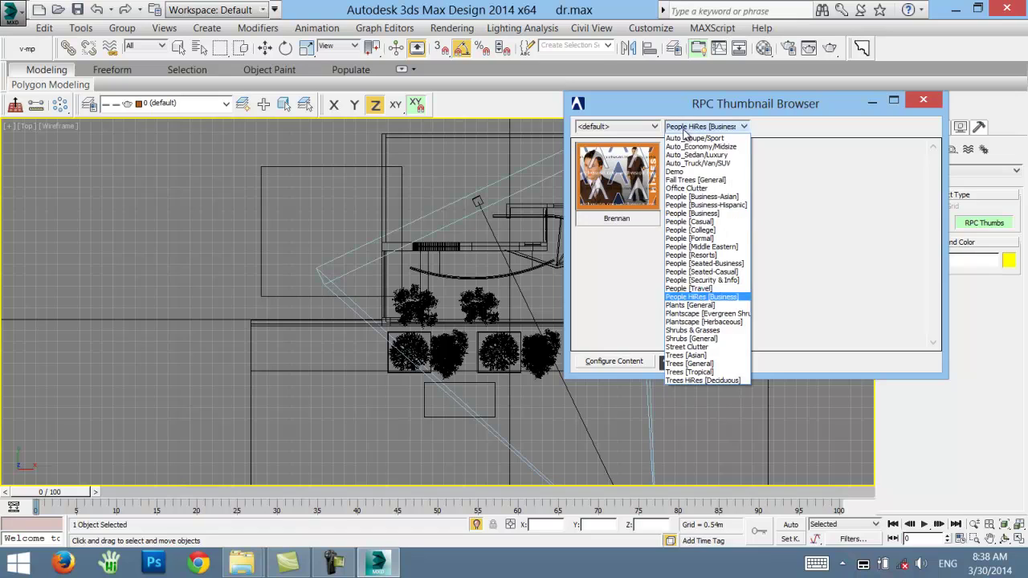
left_click(711, 306)
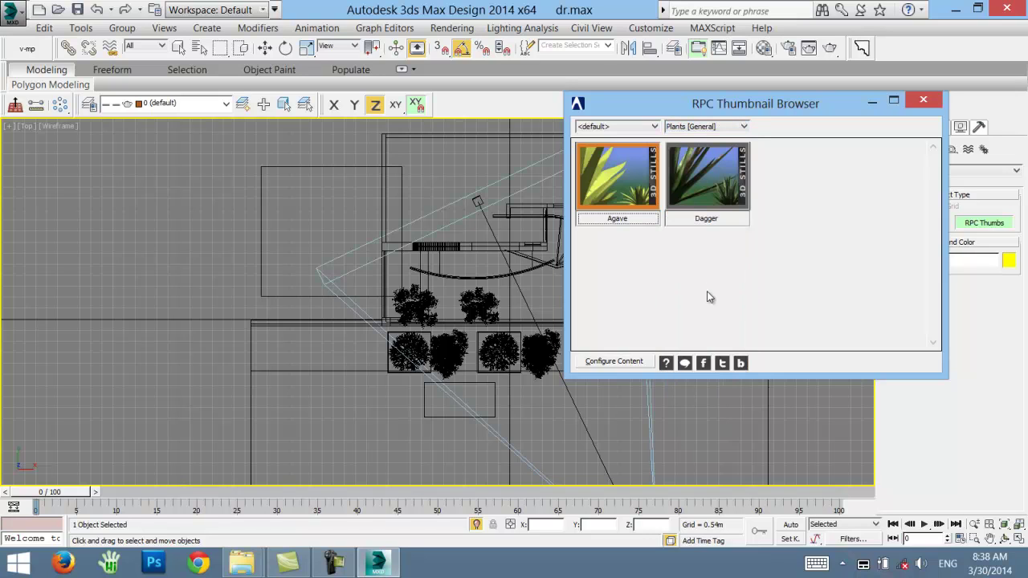
left_click(715, 128)
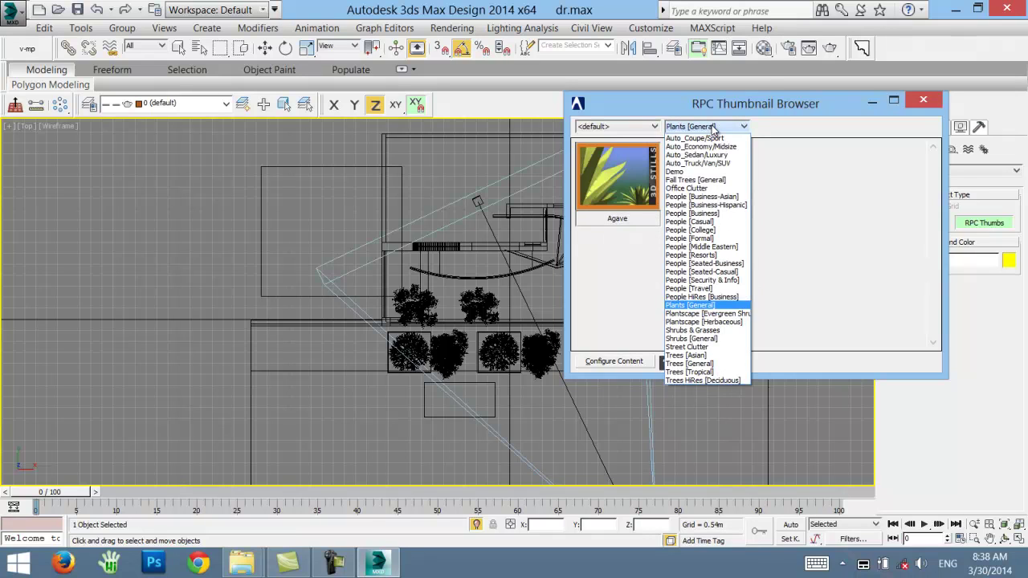
left_click(680, 198)
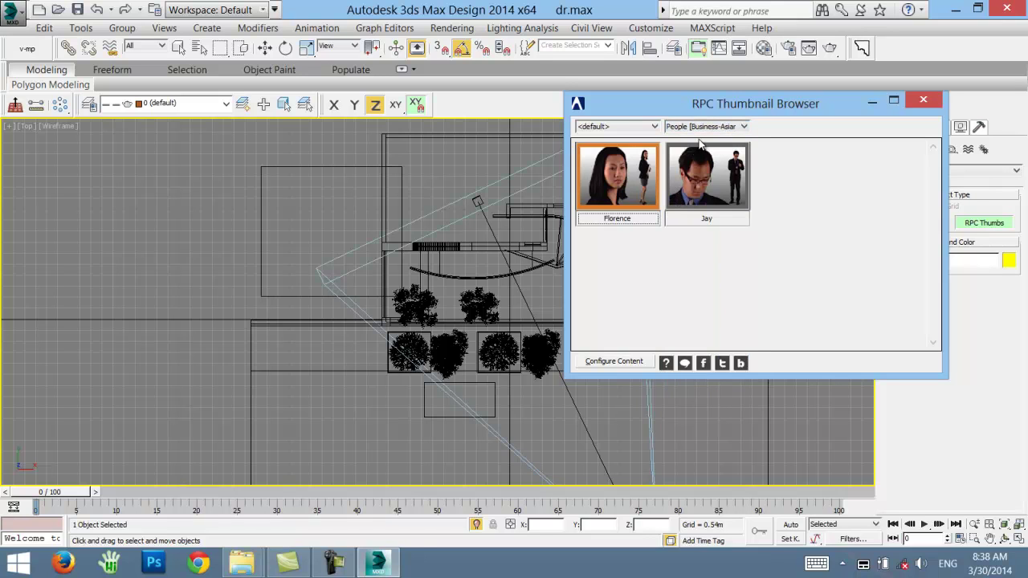
left_click(700, 172)
middle_click_drag(478, 201, 321, 120)
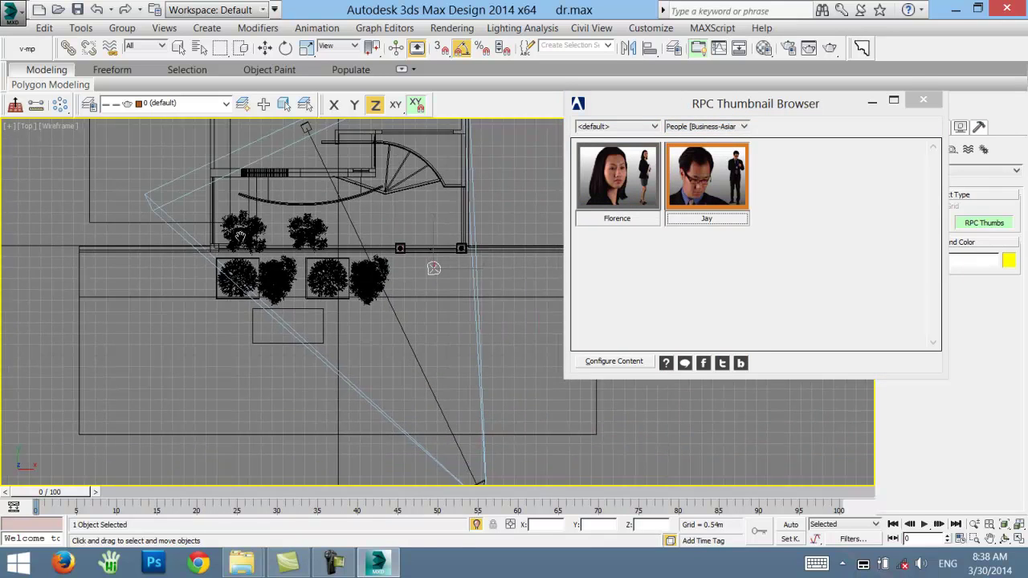
scroll(426, 265, "up", 2)
scroll(398, 277, "up", 2)
scroll(416, 293, "up", 2)
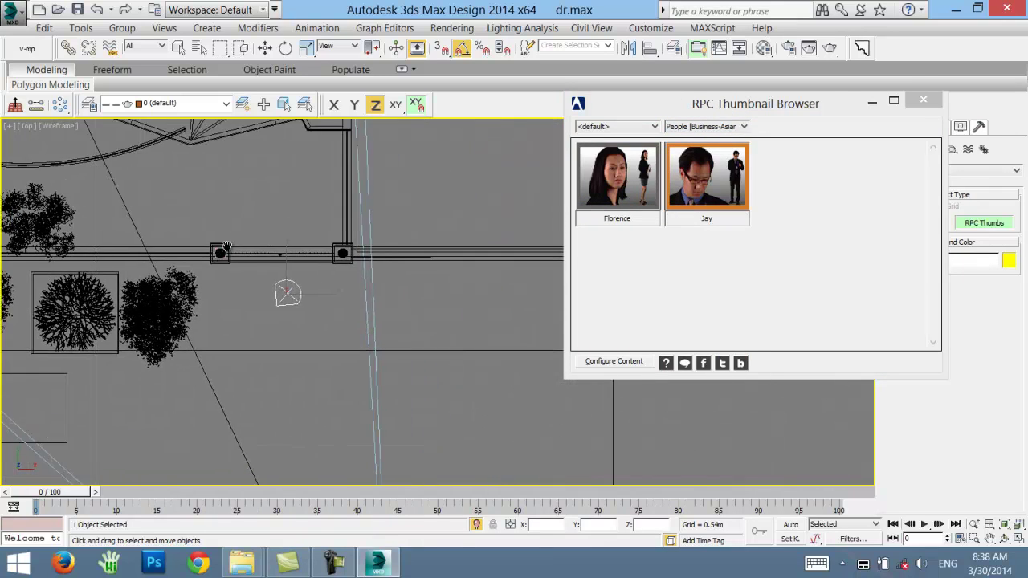
middle_click_drag(343, 255, 191, 218)
middle_click_drag(302, 310, 494, 285)
scroll(222, 337, "up", 1)
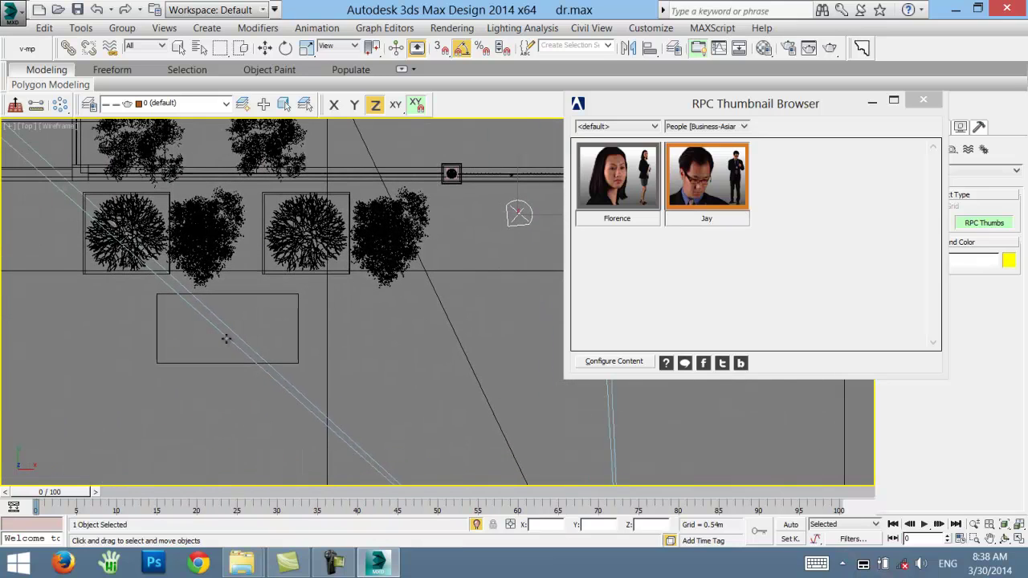
scroll(261, 318, "up", 2)
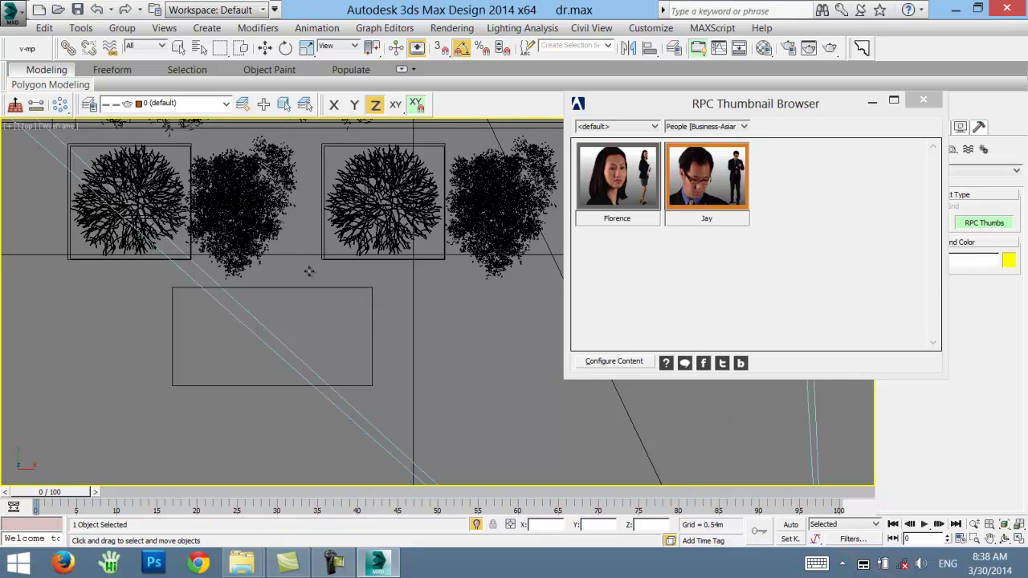
left_click(384, 280)
right_click(393, 309)
key("alt+w")
right_click(531, 261)
key("alt+w")
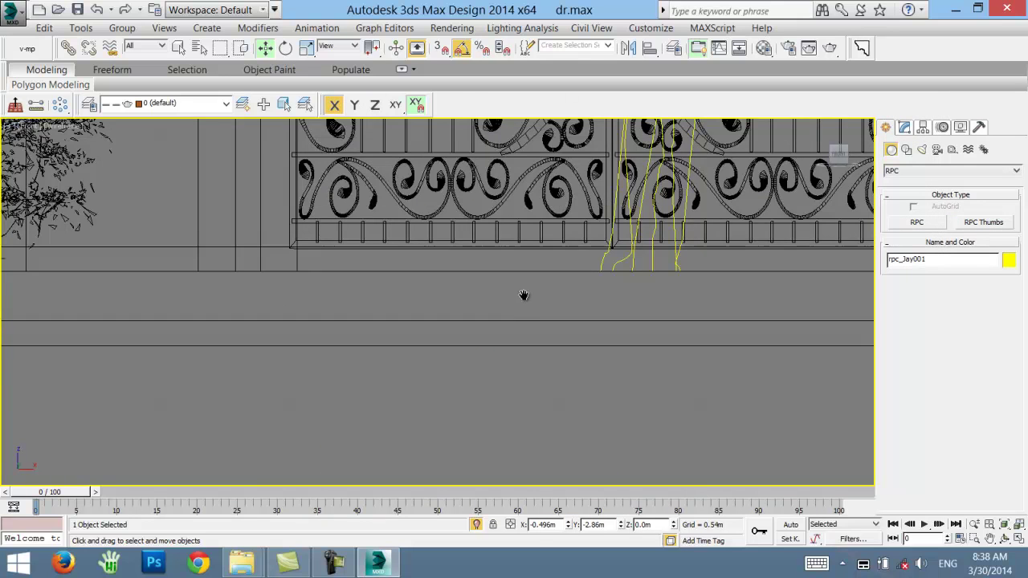
scroll(524, 296, "down", 5)
middle_click_drag(512, 268, 494, 239)
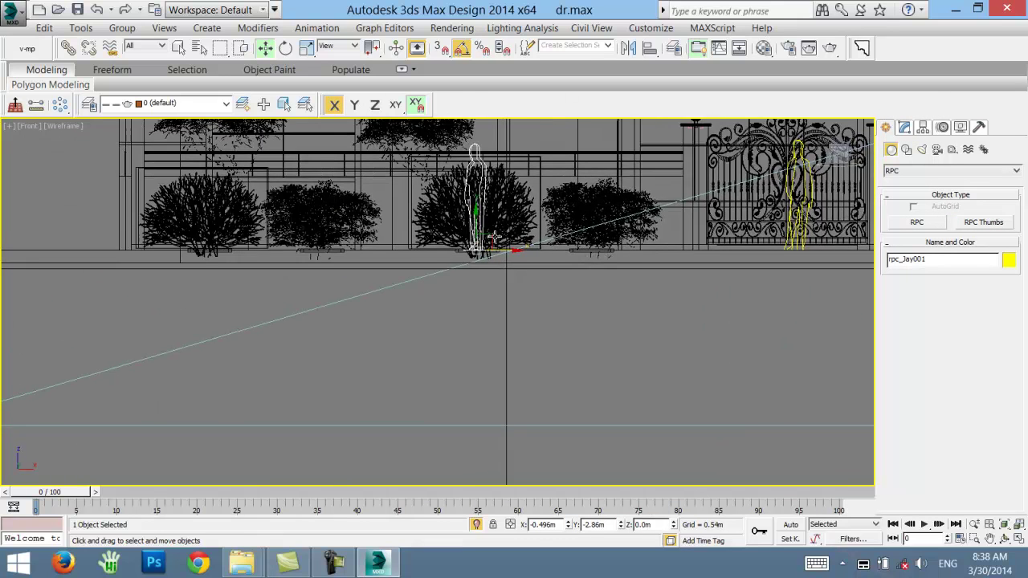
scroll(494, 239, "up", 3)
left_click_drag(454, 241, 454, 255)
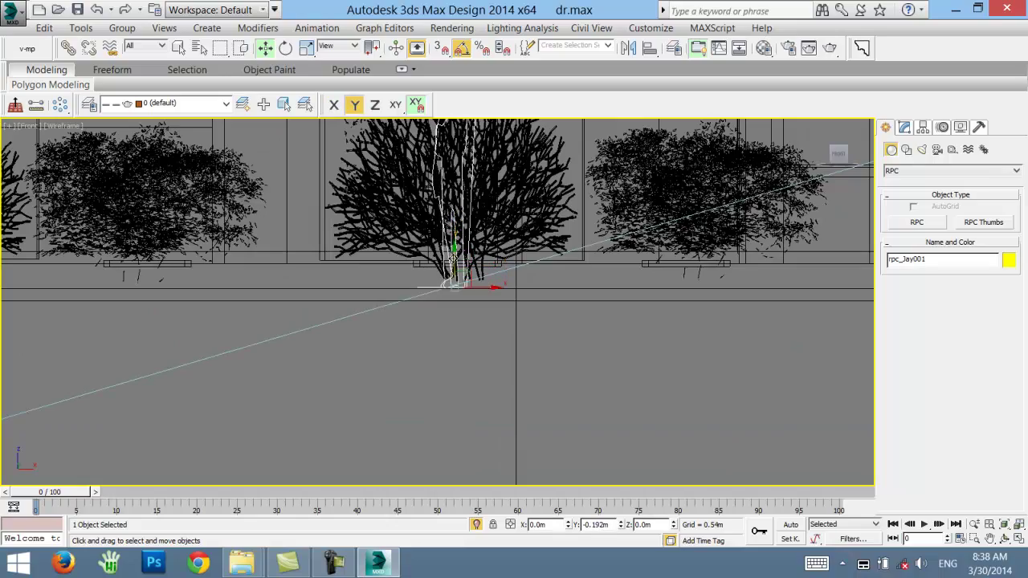
key("alt+w")
right_click(669, 416)
key("alt+w")
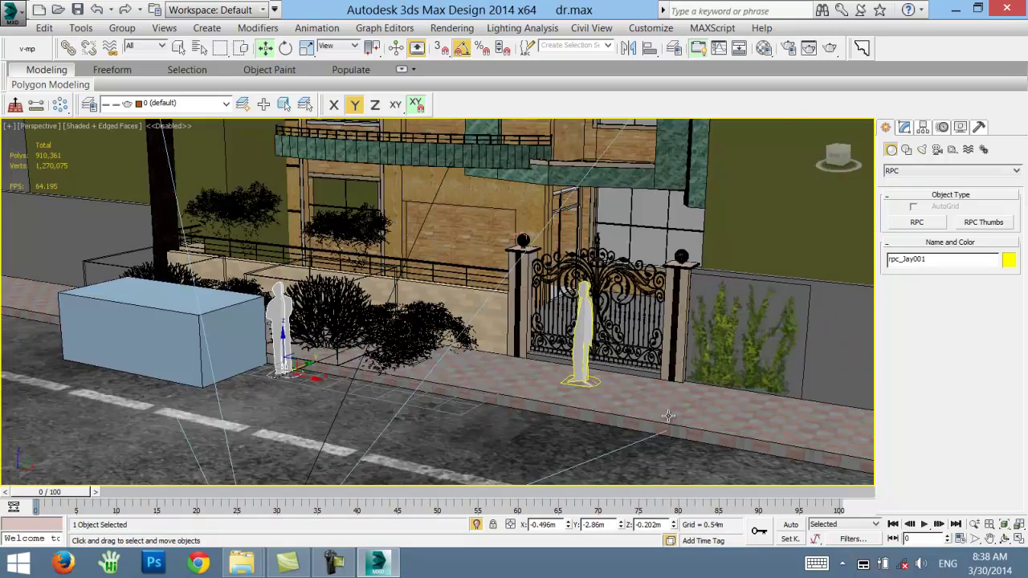
scroll(668, 416, "up", 5)
scroll(520, 342, "down", 3)
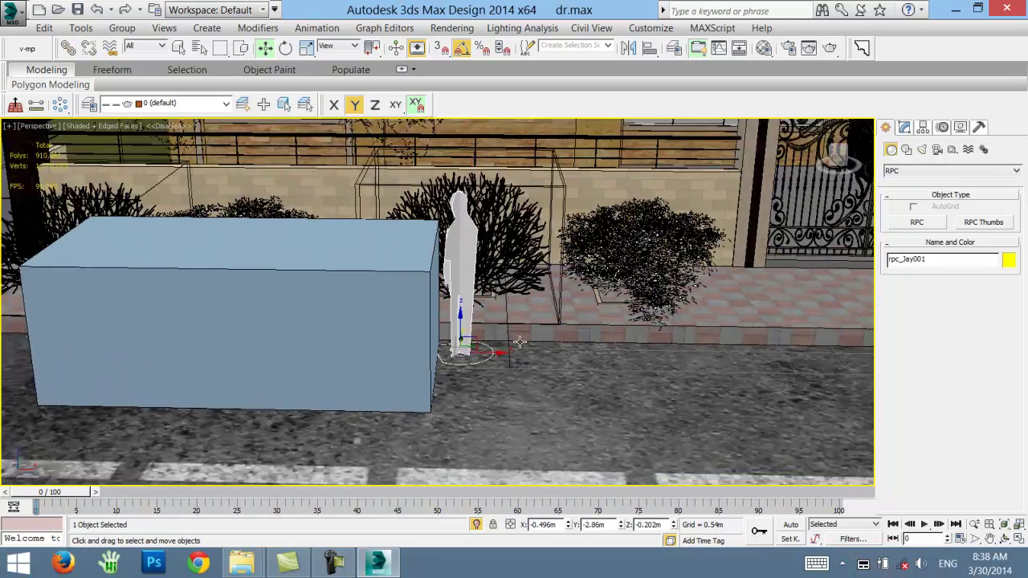
middle_click_drag(520, 343, 462, 310, "alt")
key("c")
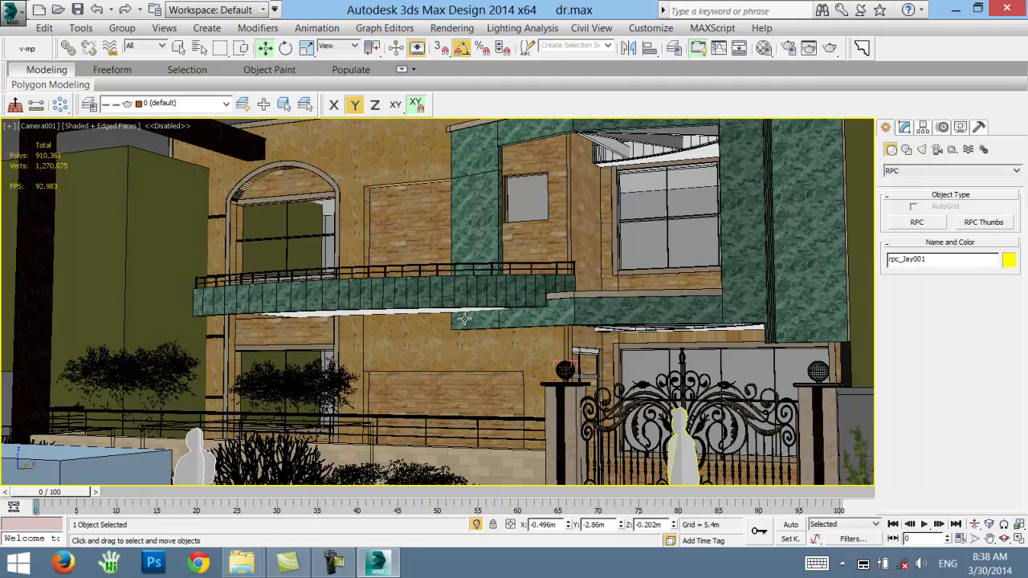
key("shift+f")
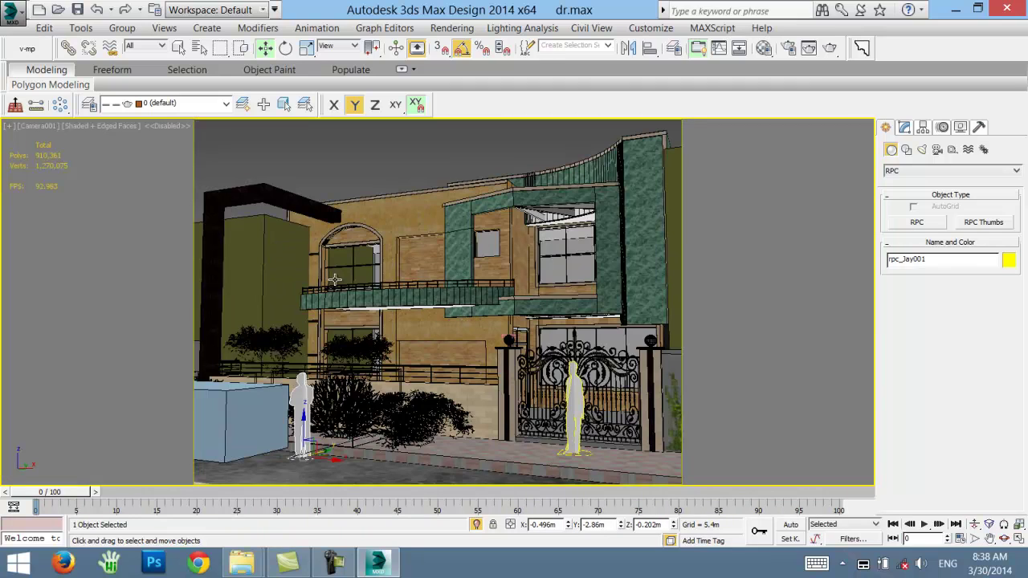
key("p")
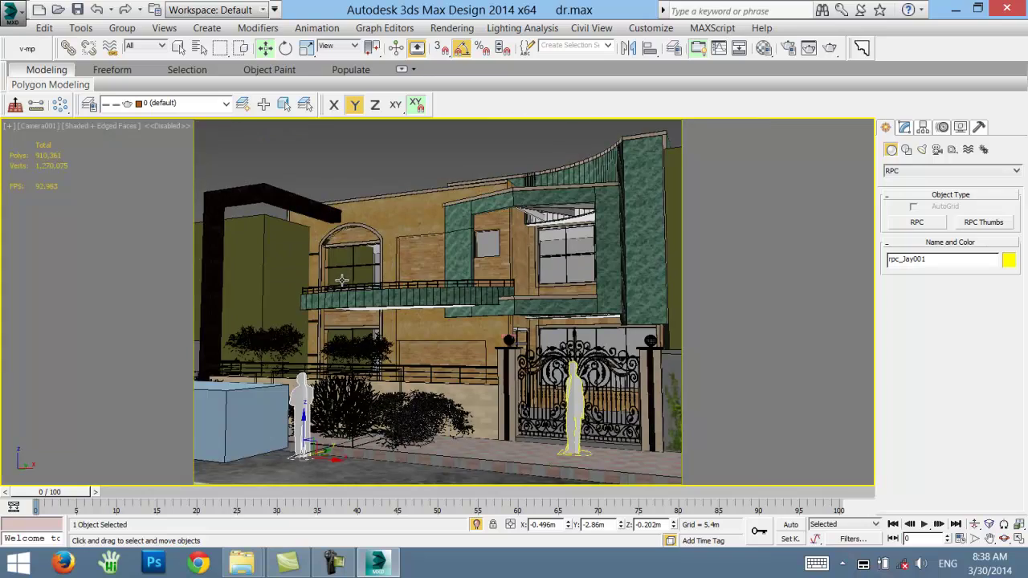
scroll(342, 280, "up", 3)
- Convert the arched window frame Shape022 to an Editable Poly
scroll(267, 251, "up", 4)
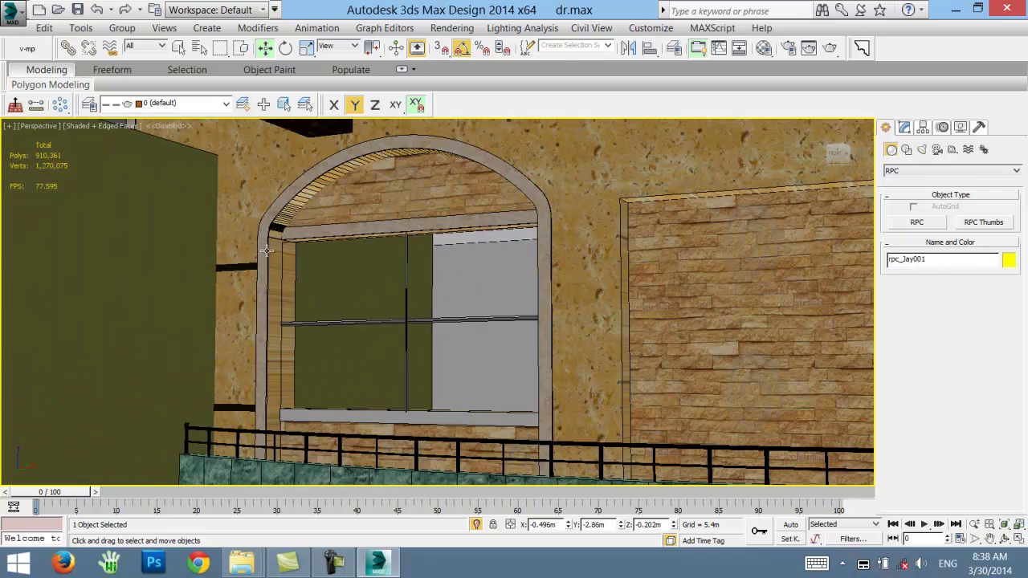
left_click(273, 273)
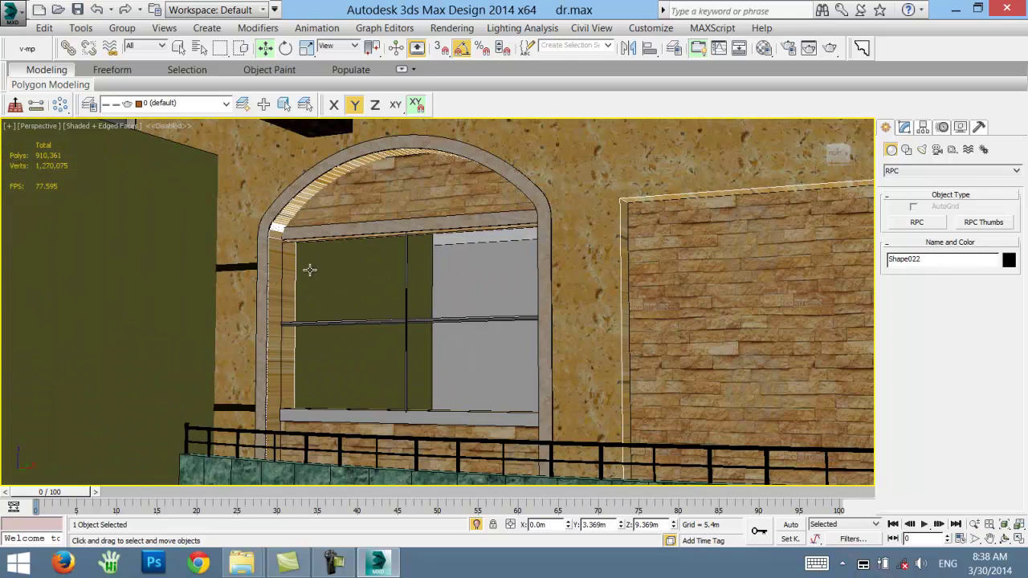
mouse_move(309, 270)
middle_mouse_down("alt")
mouse_move(316, 309)
mouse_move(299, 341)
mouse_move(306, 327)
middle_mouse_up("alt")
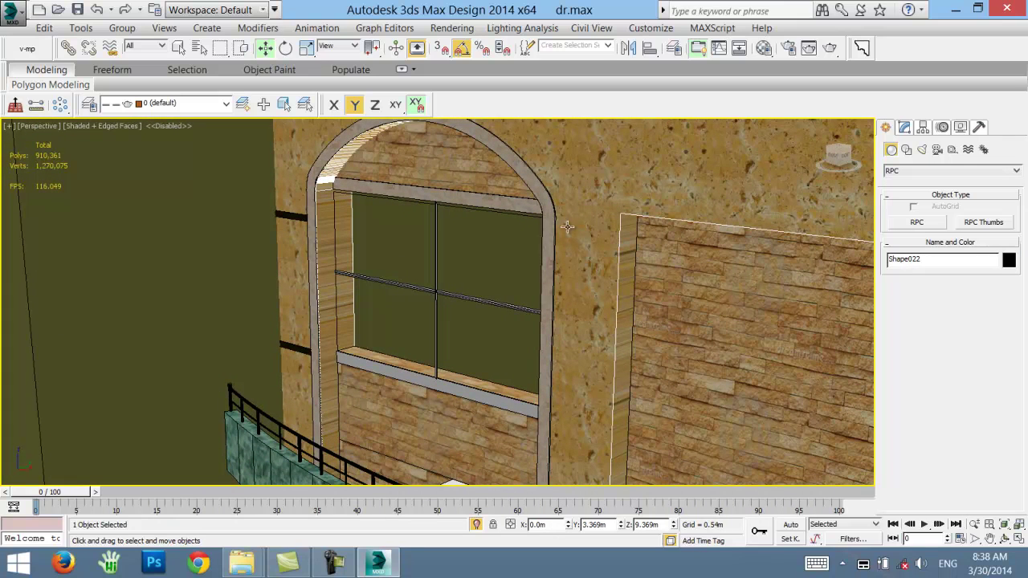
right_click(494, 180)
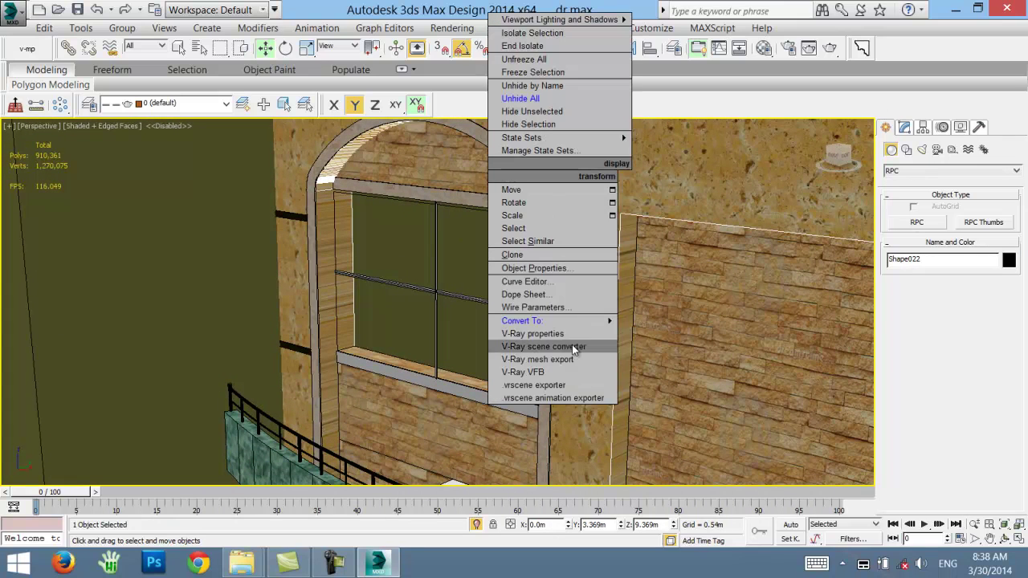
left_click(679, 331)
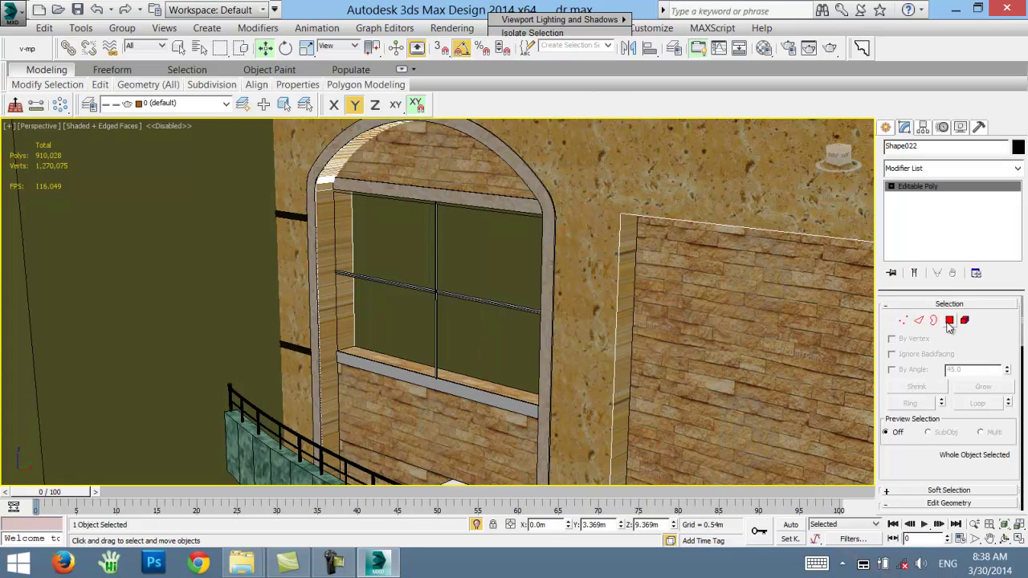
- In Polygon mode, select the three window jamb polygons
left_click(949, 320)
left_click(331, 249)
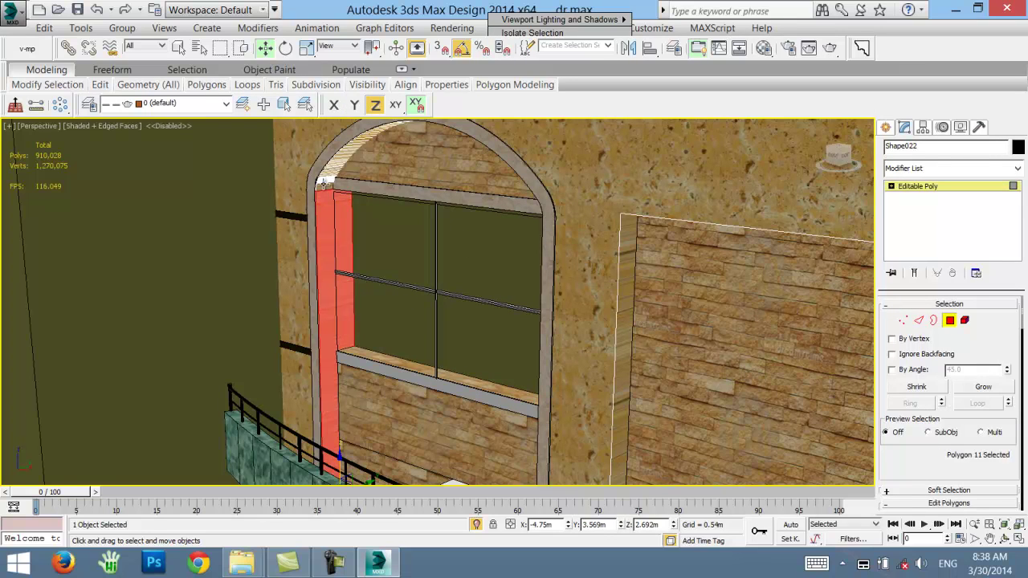
left_click(322, 184, "ctrl")
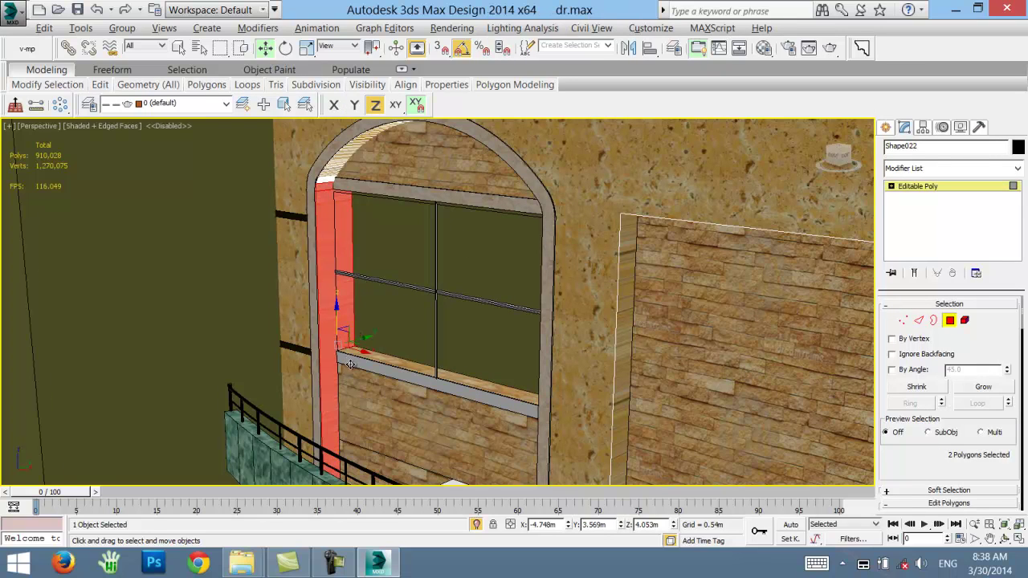
middle_click_drag(346, 353, 432, 353, "alt")
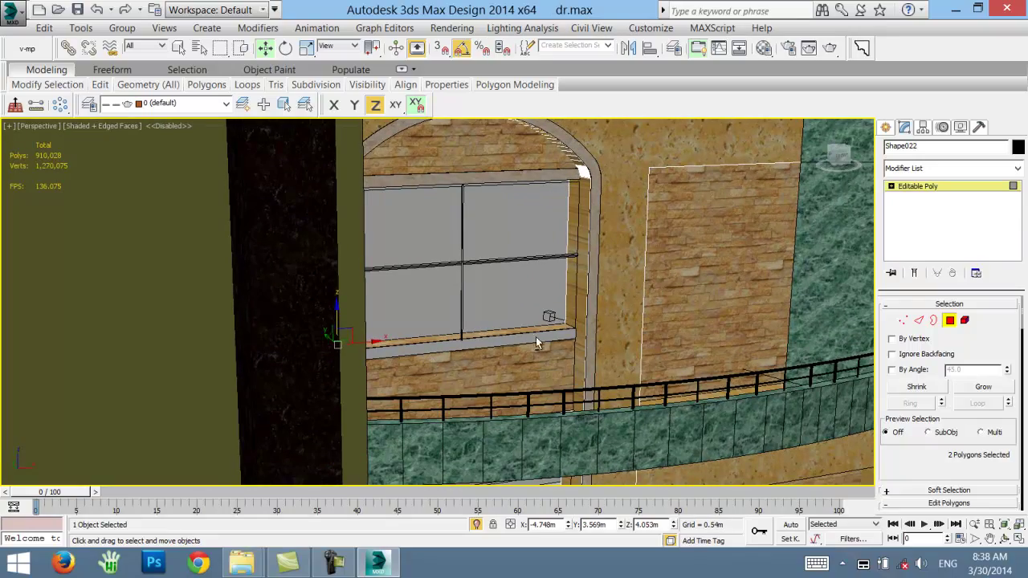
left_click(575, 281, "ctrl")
middle_click_drag(575, 282, 446, 336, "alt")
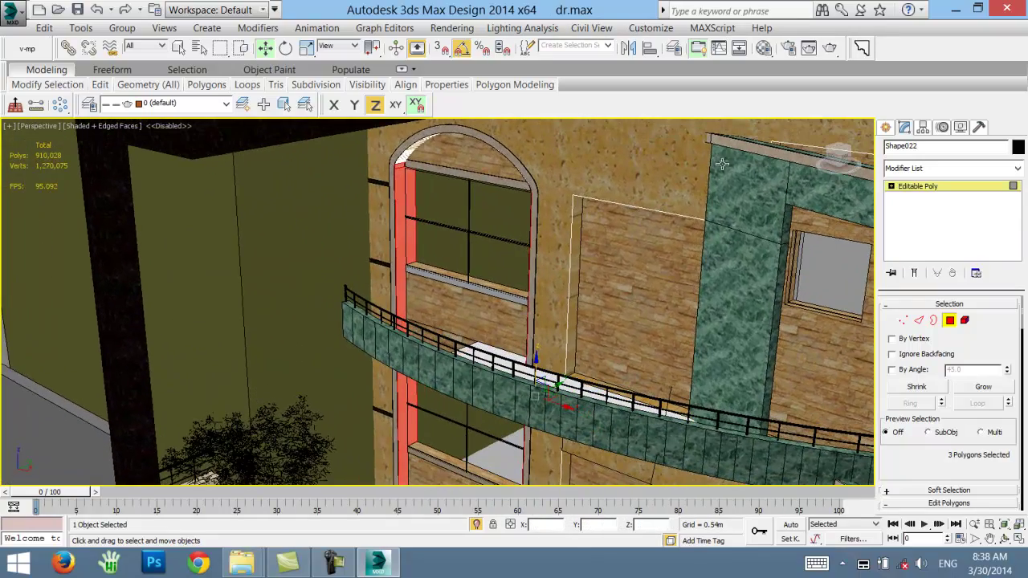
- Assign the copen material to the selected jamb polygons
left_click(763, 48)
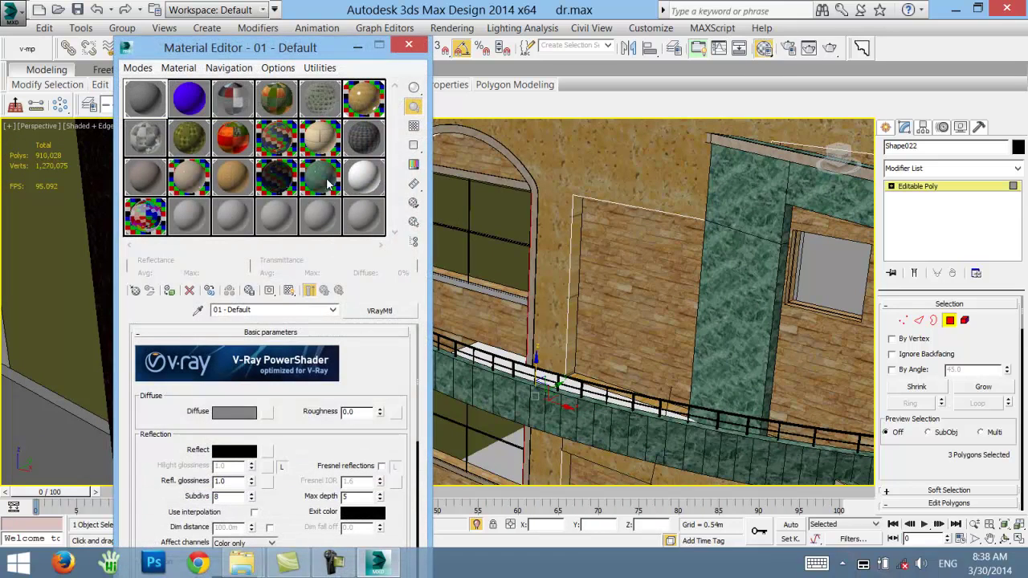
left_click(236, 177)
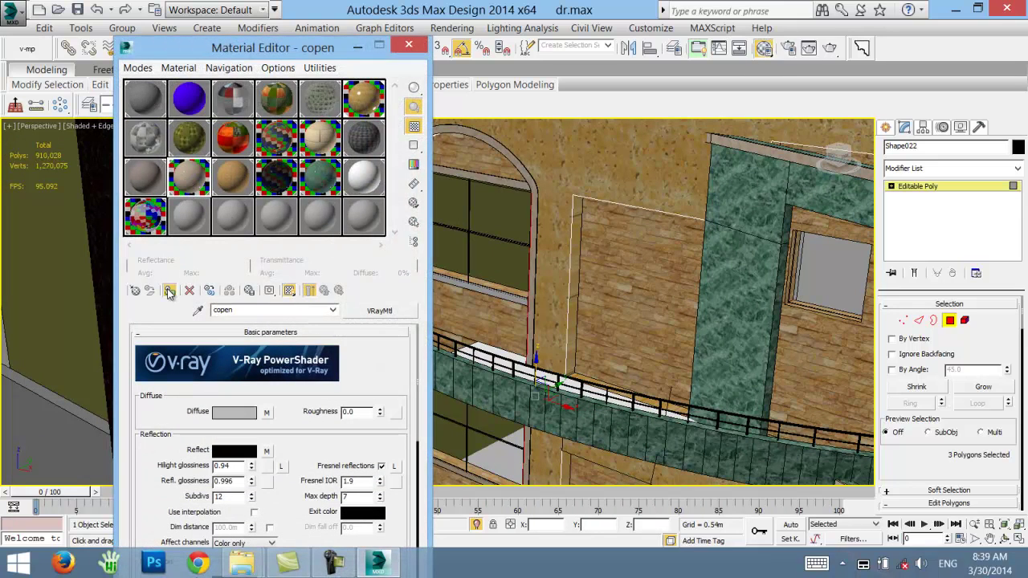
left_click(169, 292)
left_click(409, 45)
- Add a Box-type UVW Map modifier to Shape022
left_click(970, 168)
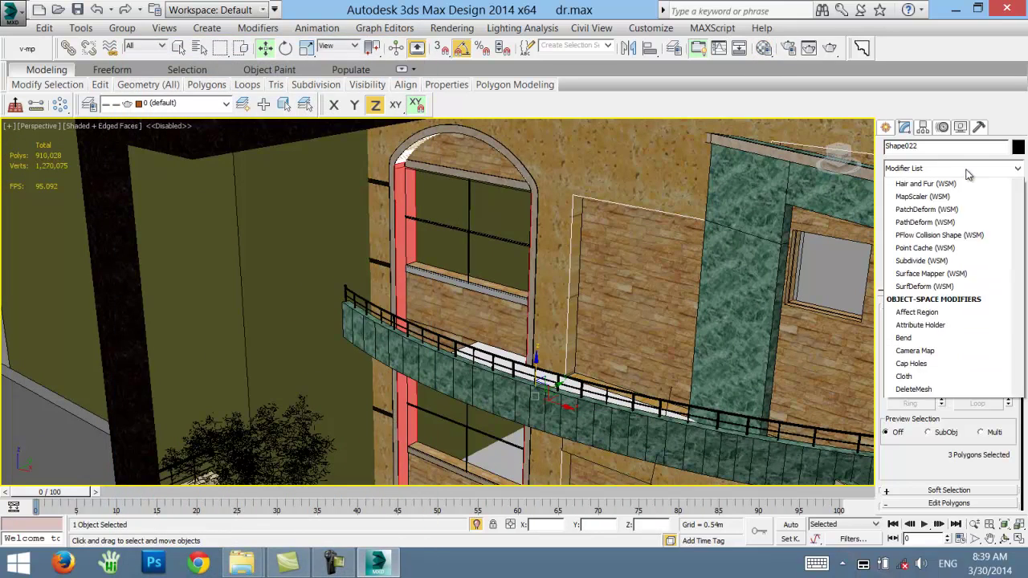
key("u")
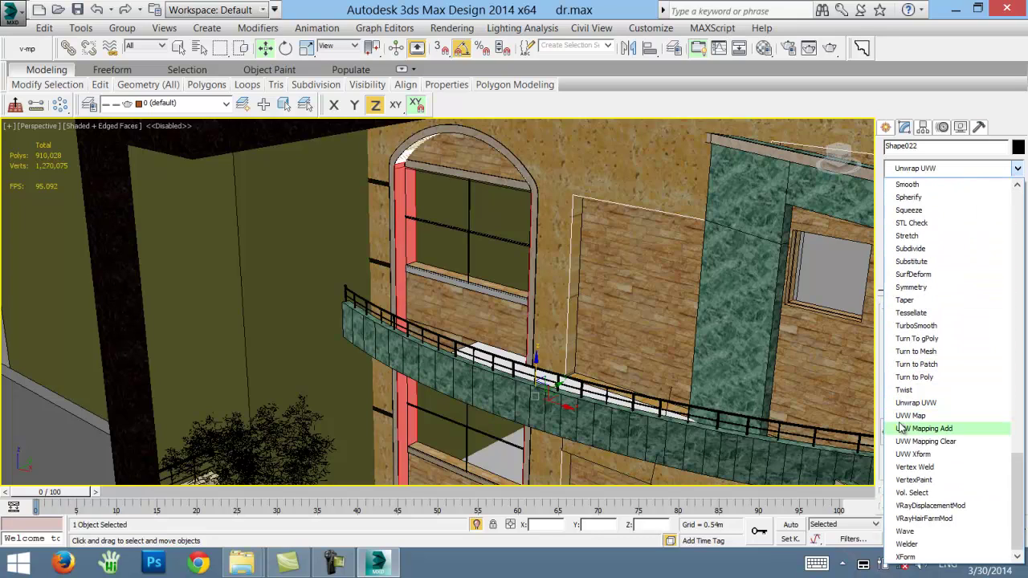
left_click(906, 416)
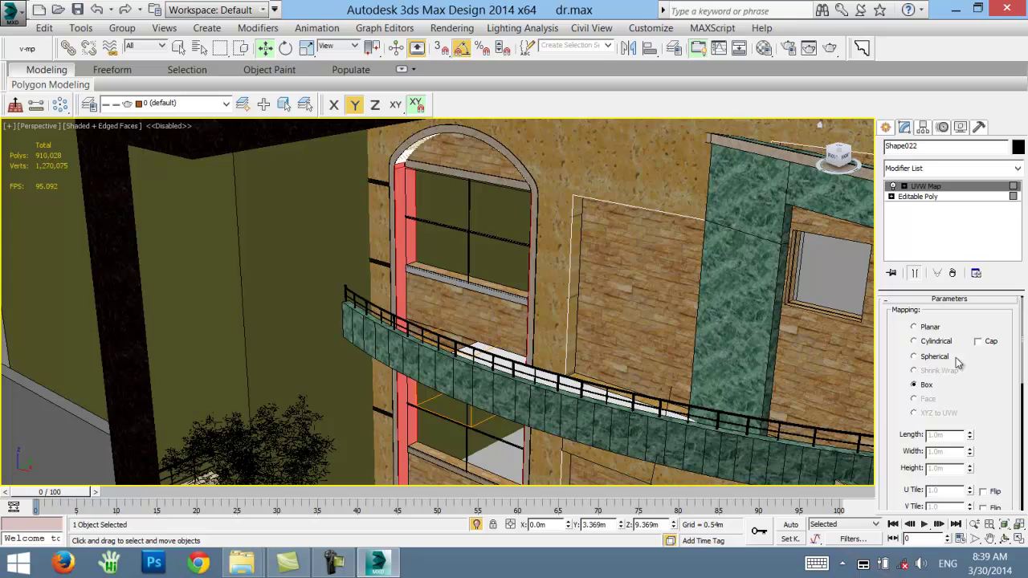
left_click(932, 197)
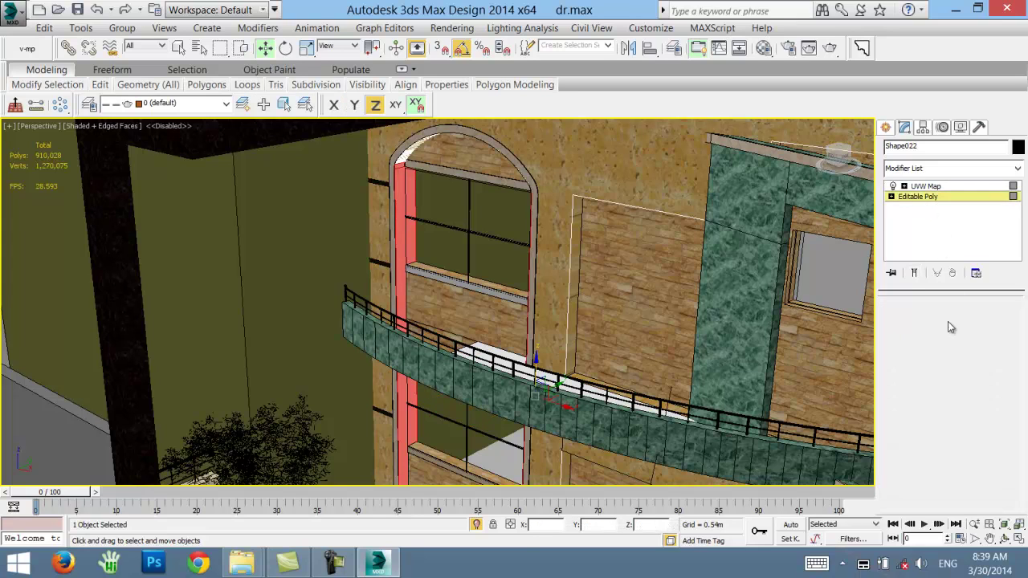
left_click(924, 186)
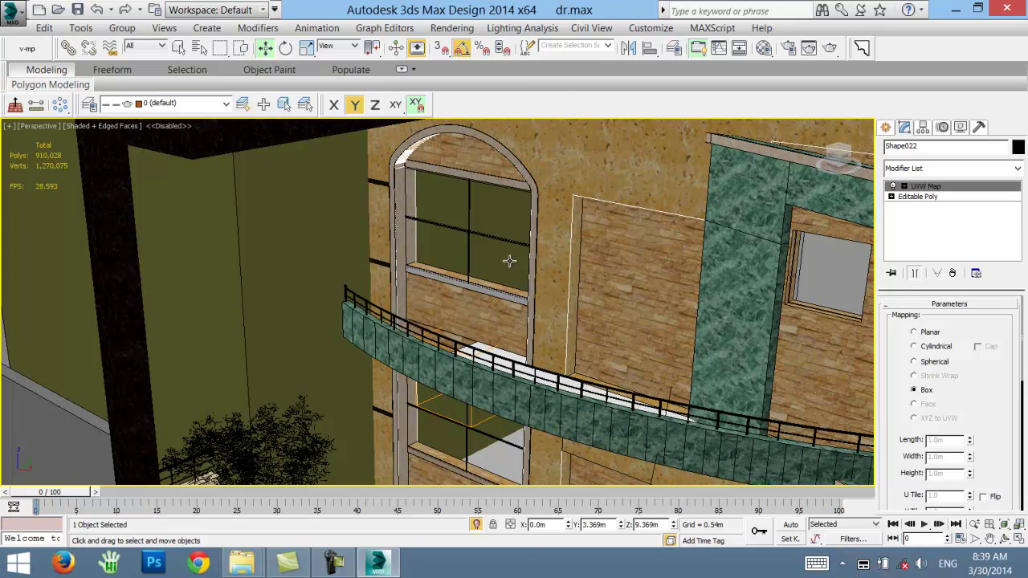
- Select the brick wall panel below the balcony and return to the Camera001 view
middle_click_drag(484, 321, 384, 177)
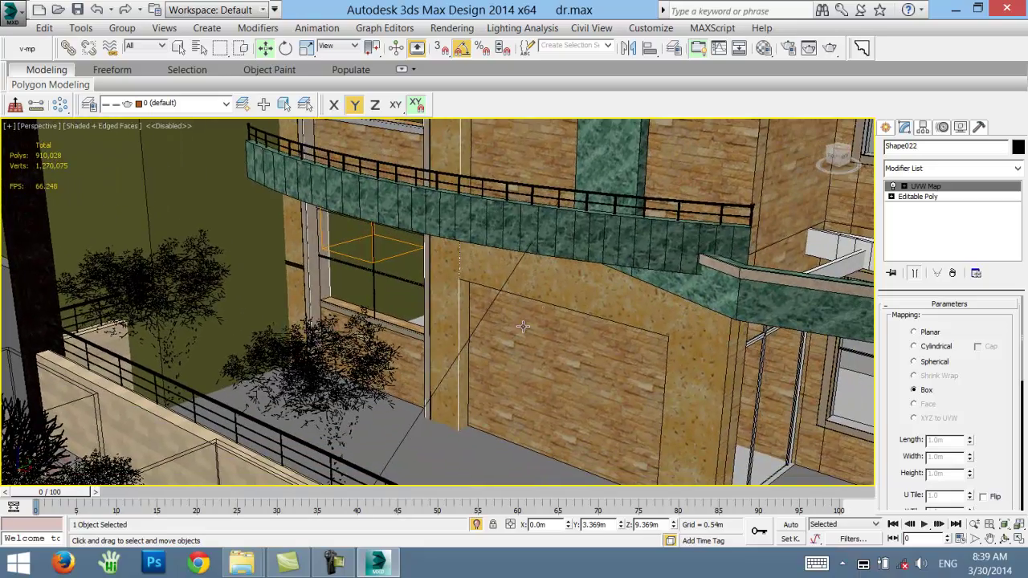
mouse_move(523, 327)
middle_mouse_down()
mouse_move(425, 316)
mouse_move(364, 286)
middle_mouse_up()
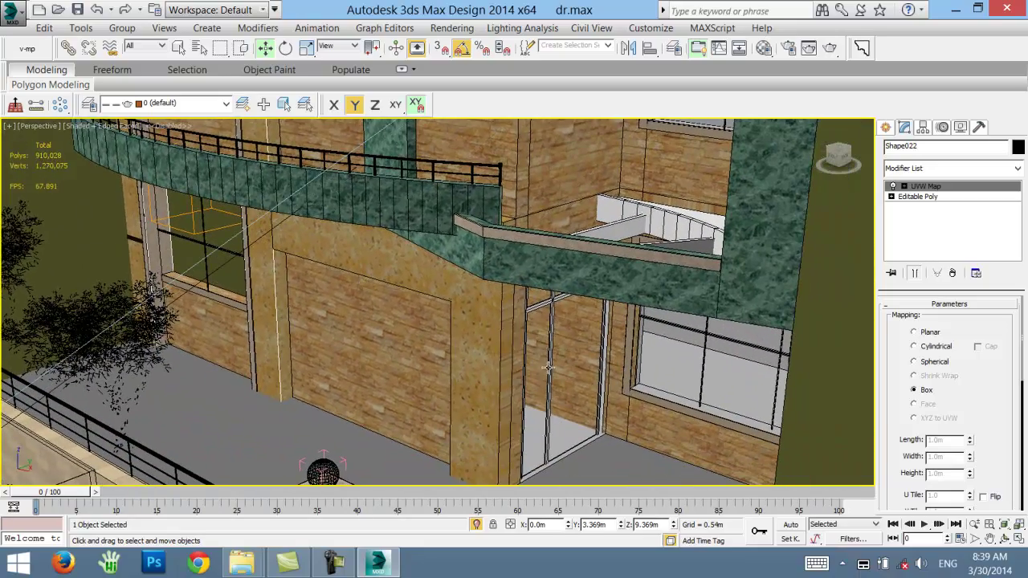
left_click(504, 336)
middle_click_drag(484, 354, 506, 336, "alt")
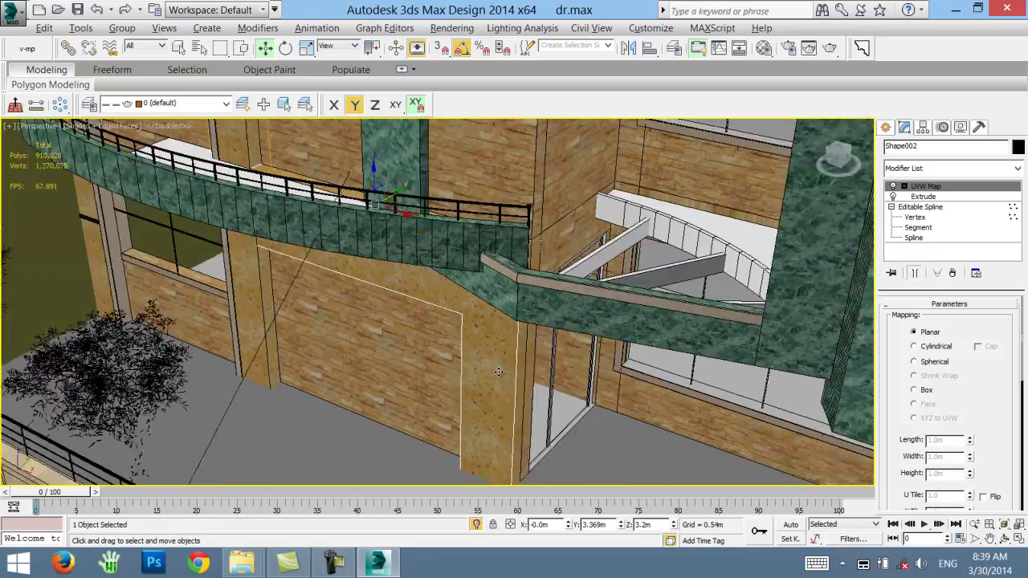
key("c")
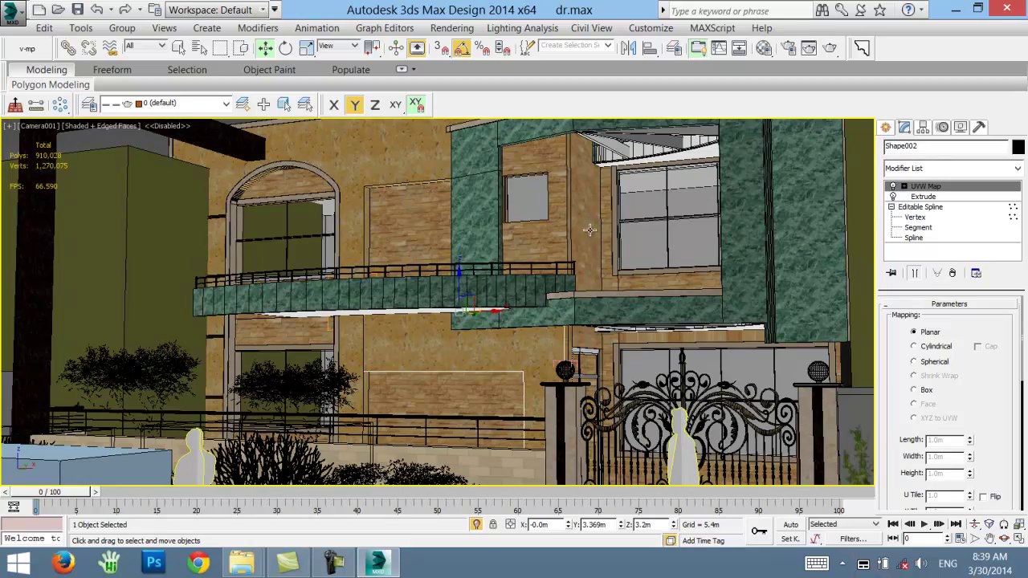
- Select the upper wall panel by the window together with the lower facade wall
left_click(568, 195)
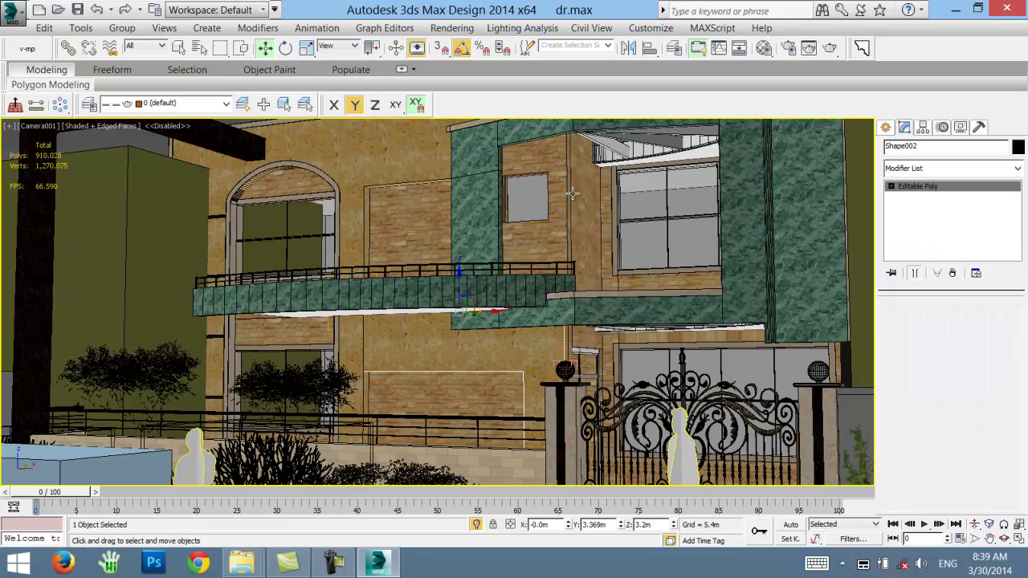
left_click(562, 190)
left_click(579, 185)
left_click(576, 188)
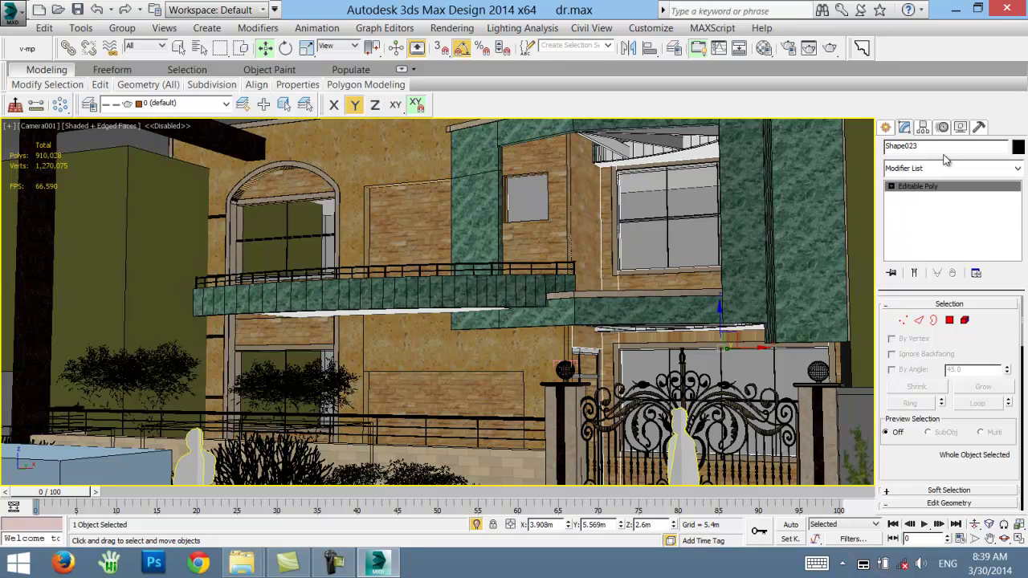
left_click(564, 219)
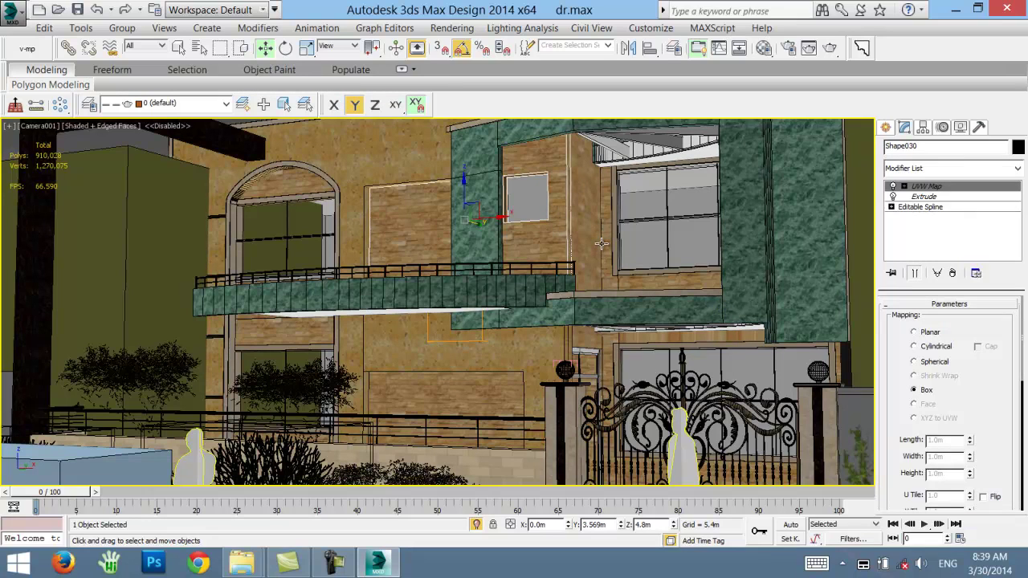
left_click(574, 231)
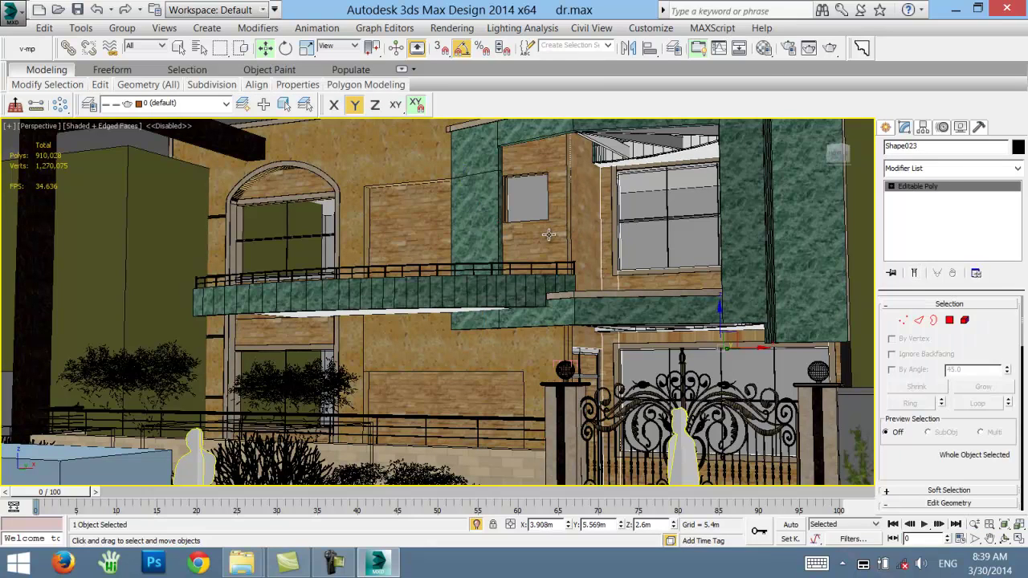
left_click(548, 234, "ctrl")
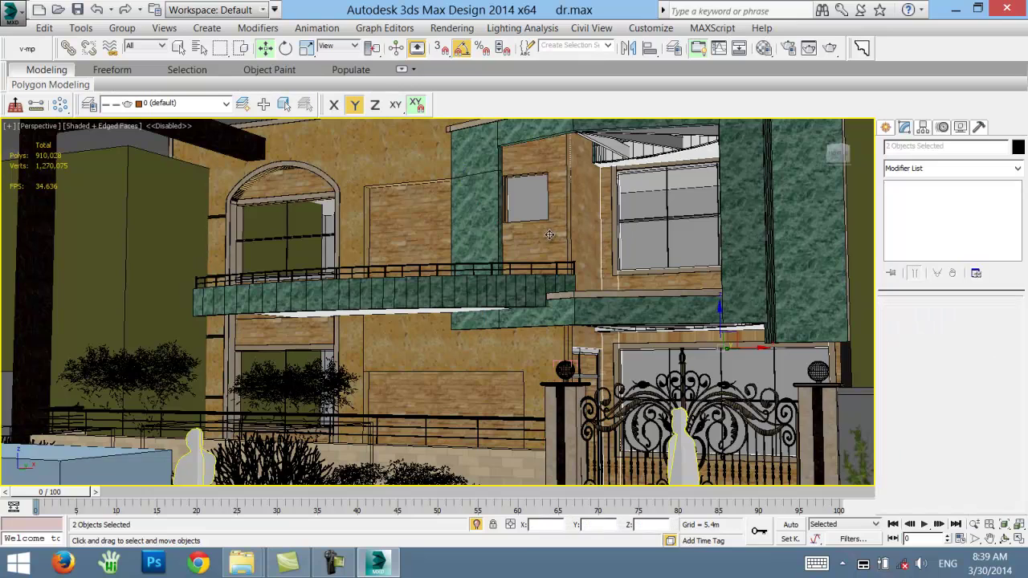
left_click(334, 562)
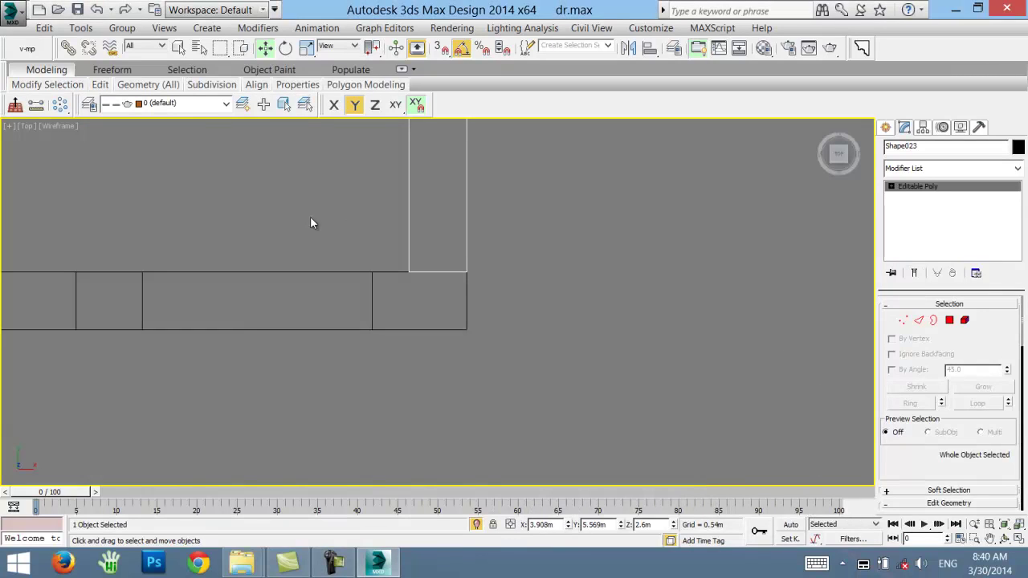
- With snapping on, move the wall's top vertices to the bottom edge and corner vertices to a snap point
left_click(903, 321)
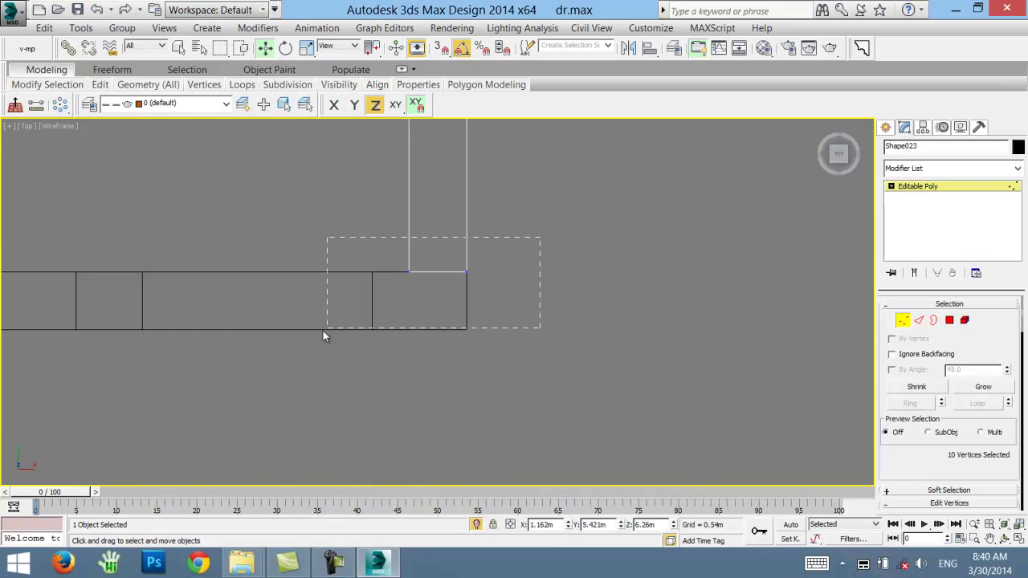
left_click_drag(324, 331, 326, 331)
key("s")
left_click_drag(438, 274, 466, 328)
scroll(410, 319, "up", 2)
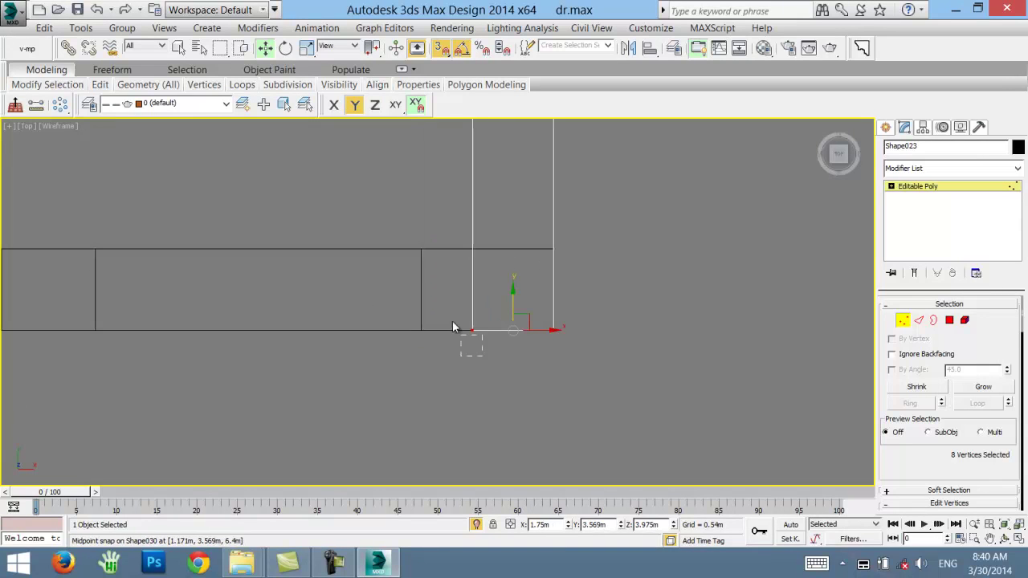
left_click(472, 330)
mouse_move(472, 289)
left_mouse_down()
mouse_move(552, 245)
mouse_move(473, 249)
left_mouse_up()
- Convert Shape030 to an Editable Mesh and slide its corner vertices onto the angled corner
left_click(903, 321)
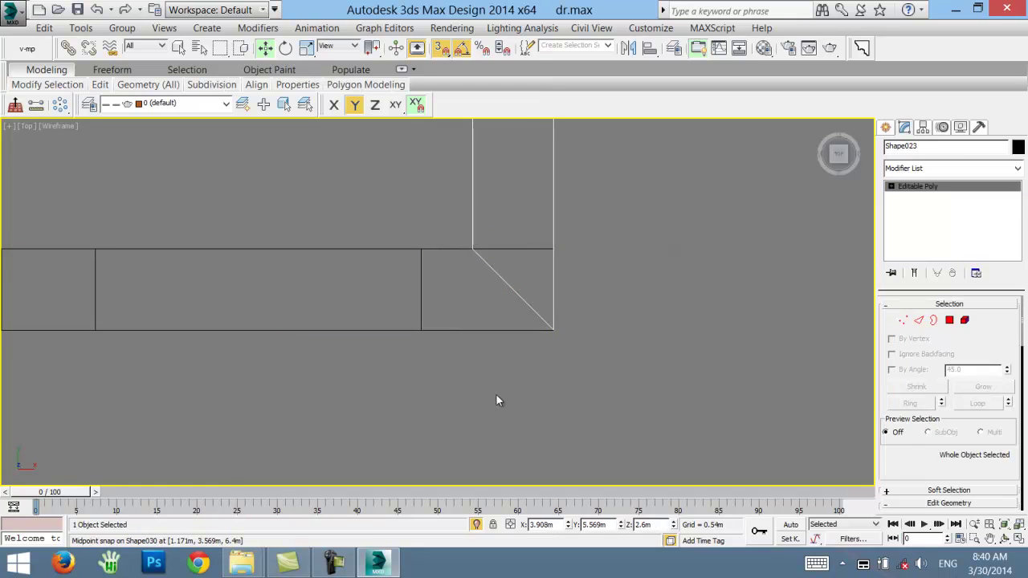
left_click(353, 210)
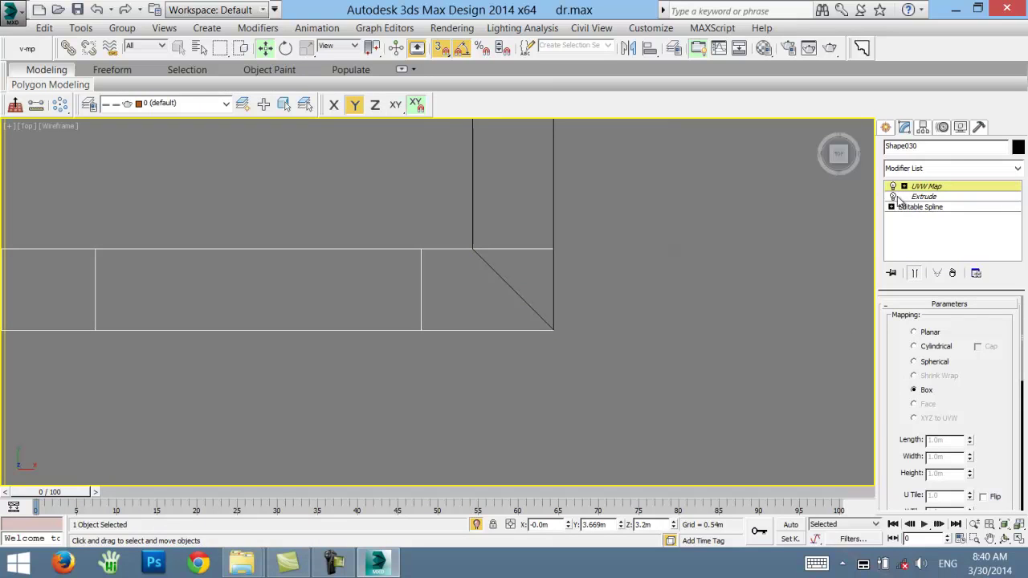
right_click(677, 222)
mouse_move(707, 370)
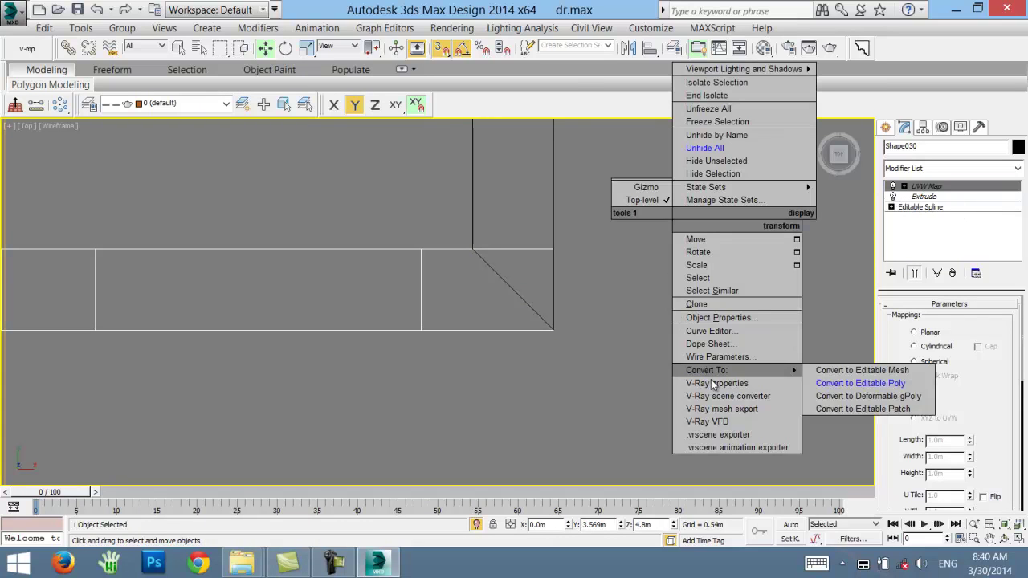
left_click(854, 371)
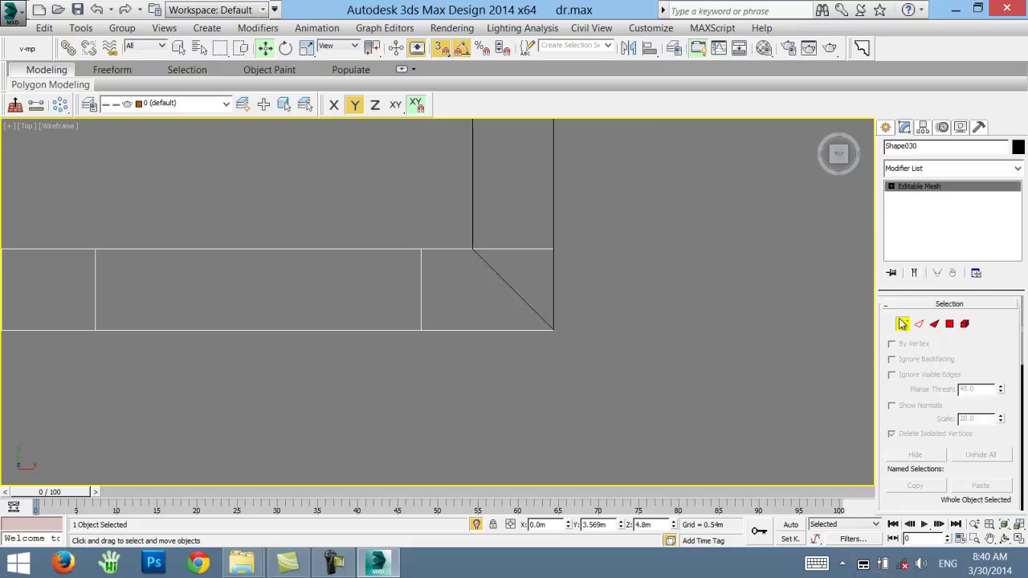
left_click_drag(606, 230, 513, 268)
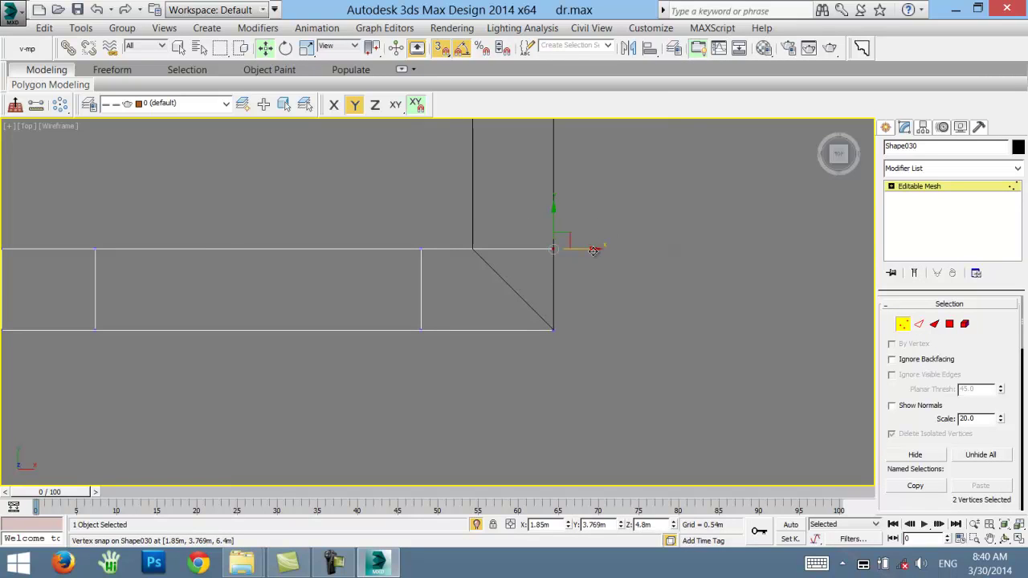
left_click_drag(592, 250, 478, 248)
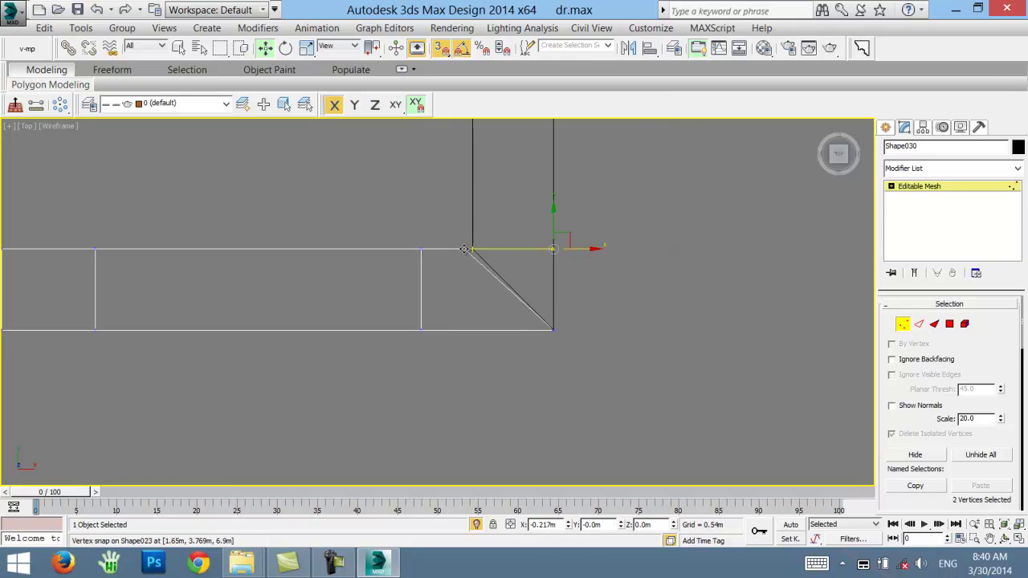
left_click(903, 323)
left_click(577, 372)
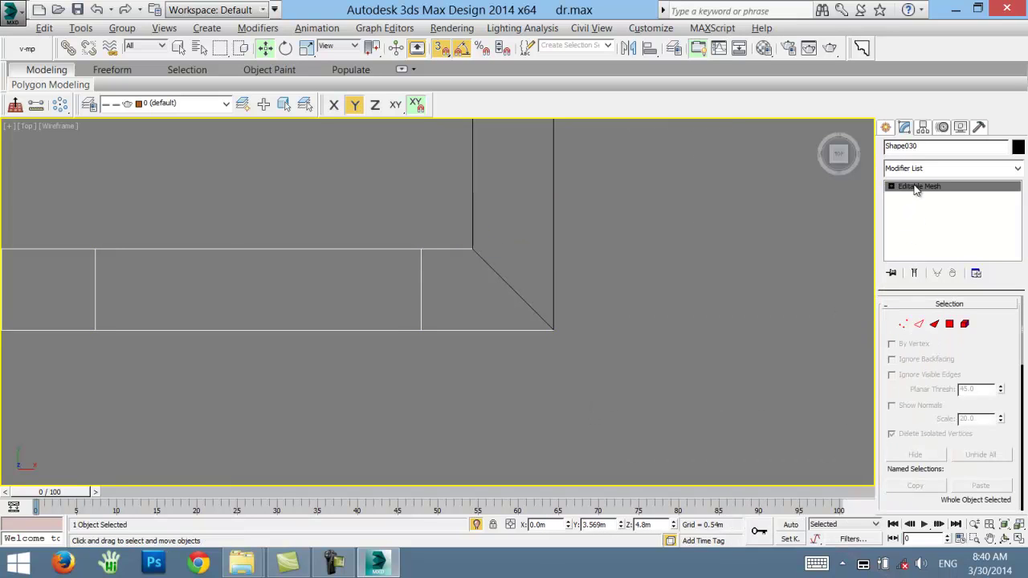
- Maximize the Perspective view and orbit in close to the wall junction
left_click(727, 348)
key("alt+w")
left_click(613, 373)
key("alt+w")
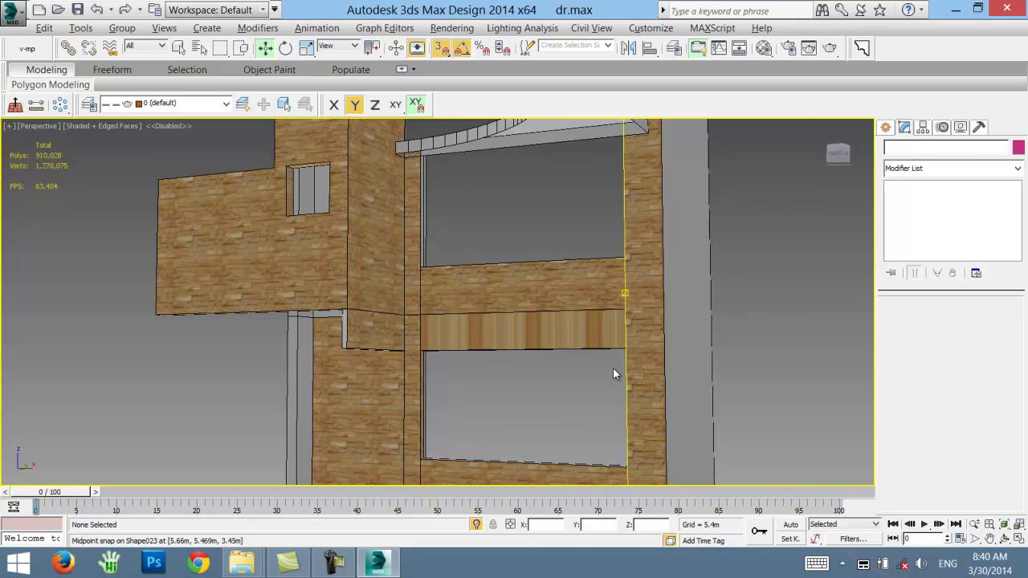
scroll(613, 373, "down", 3)
middle_click_drag(613, 374, 434, 281, "alt")
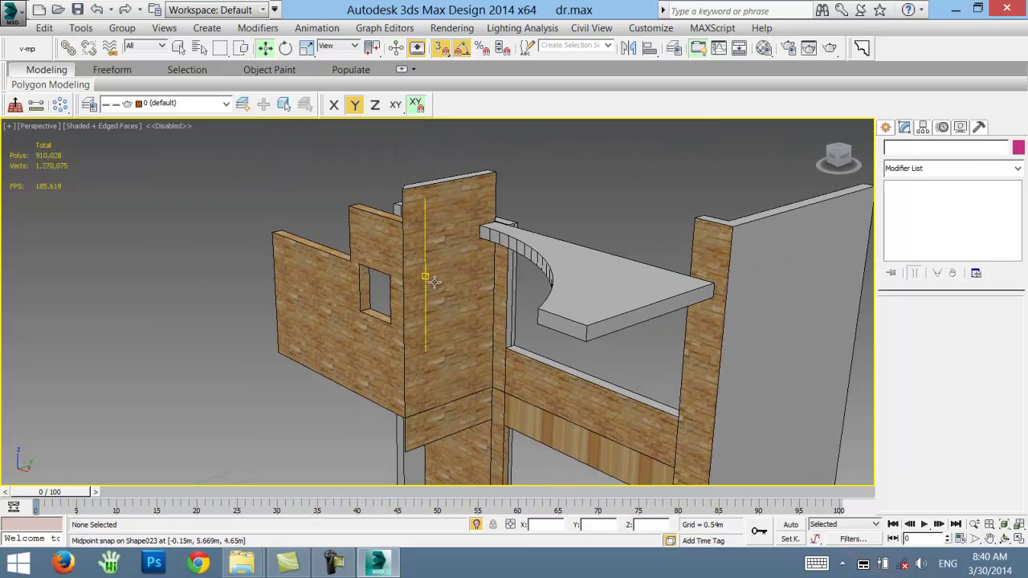
scroll(434, 282, "up", 2)
scroll(488, 241, "up", 2)
scroll(496, 338, "up", 3)
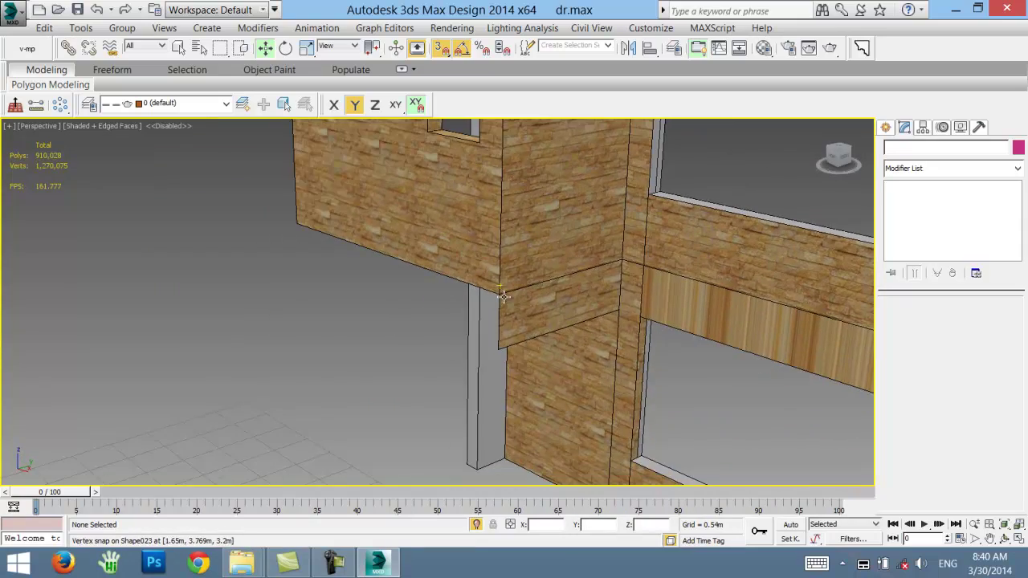
mouse_move(503, 297)
middle_mouse_down("alt")
mouse_move(515, 233)
mouse_move(532, 220)
mouse_move(570, 249)
middle_mouse_up("alt")
- Isolate Shape023 and snap its end vertices onto the adjacent wall corner
left_click(532, 220)
key("alt+q")
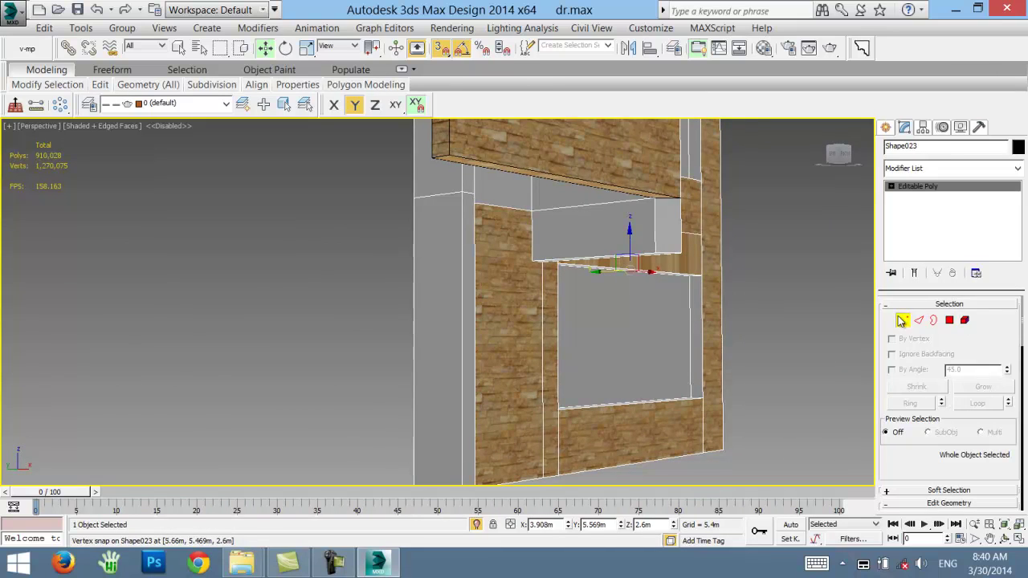
left_click(903, 321)
scroll(619, 257, "up", 2)
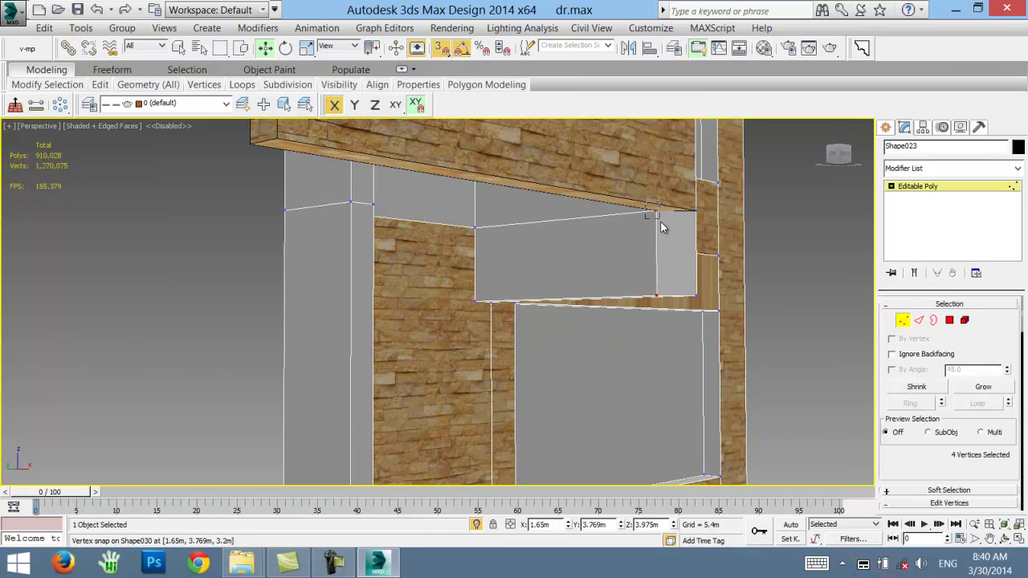
left_click_drag(662, 227, 659, 301)
mouse_move(658, 301)
middle_mouse_down("alt")
mouse_move(599, 298)
mouse_move(632, 319)
mouse_move(628, 261)
middle_mouse_up("alt")
left_click_drag(629, 241, 695, 211)
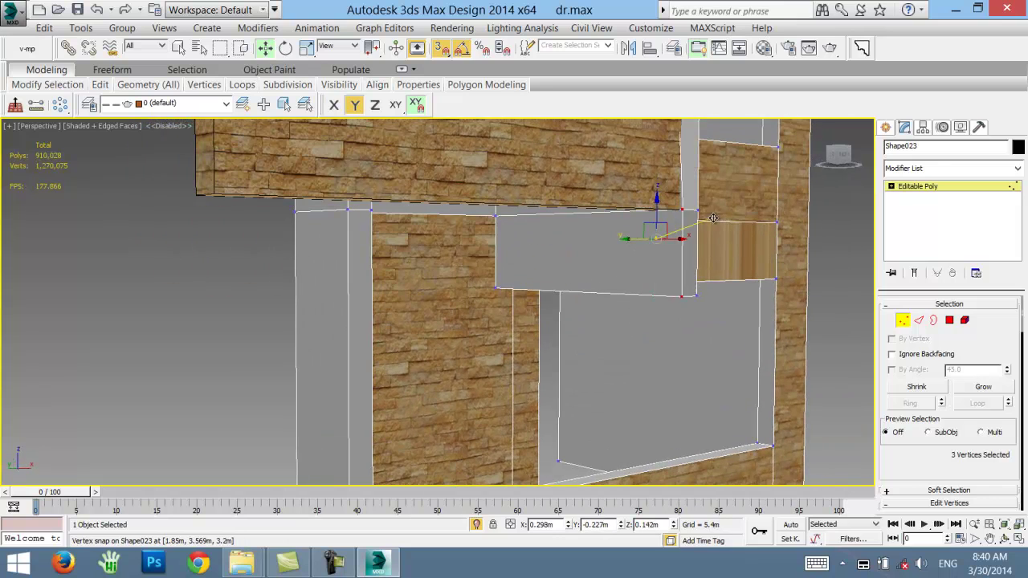
mouse_move(693, 228)
middle_mouse_down("alt")
mouse_move(583, 263)
mouse_move(637, 335)
mouse_move(763, 269)
middle_mouse_up("alt")
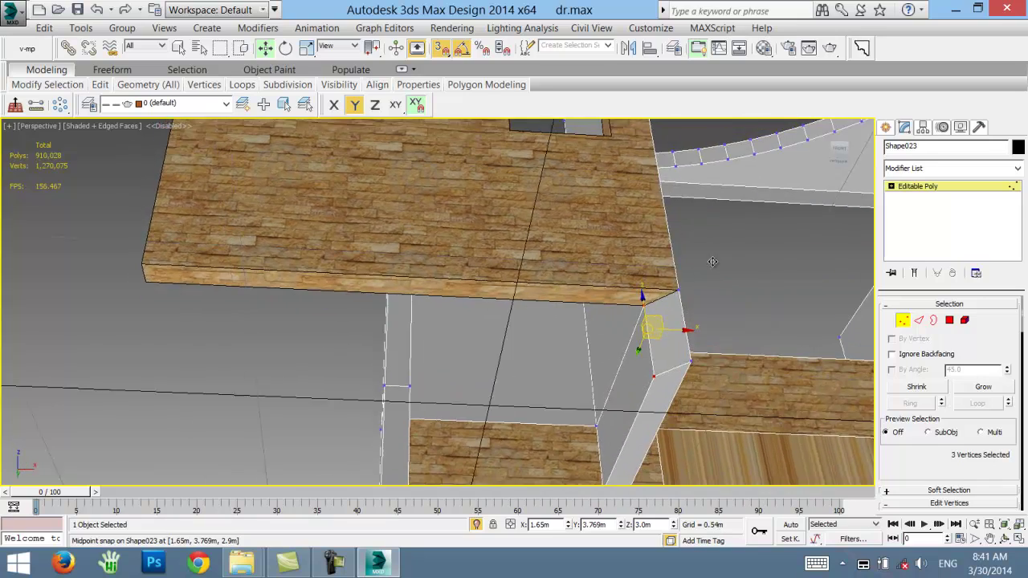
- Extrude Shape023's small end polygon outward by a height of 0.1m
left_click(949, 319)
left_click(671, 330)
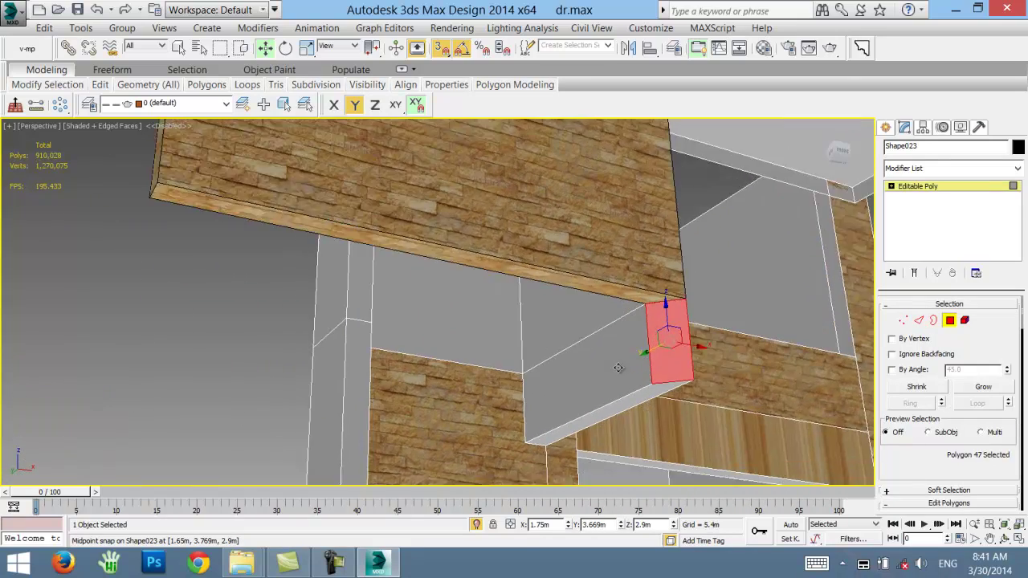
mouse_move(620, 362)
middle_mouse_down("alt")
mouse_move(588, 410)
mouse_move(518, 418)
middle_mouse_up("alt")
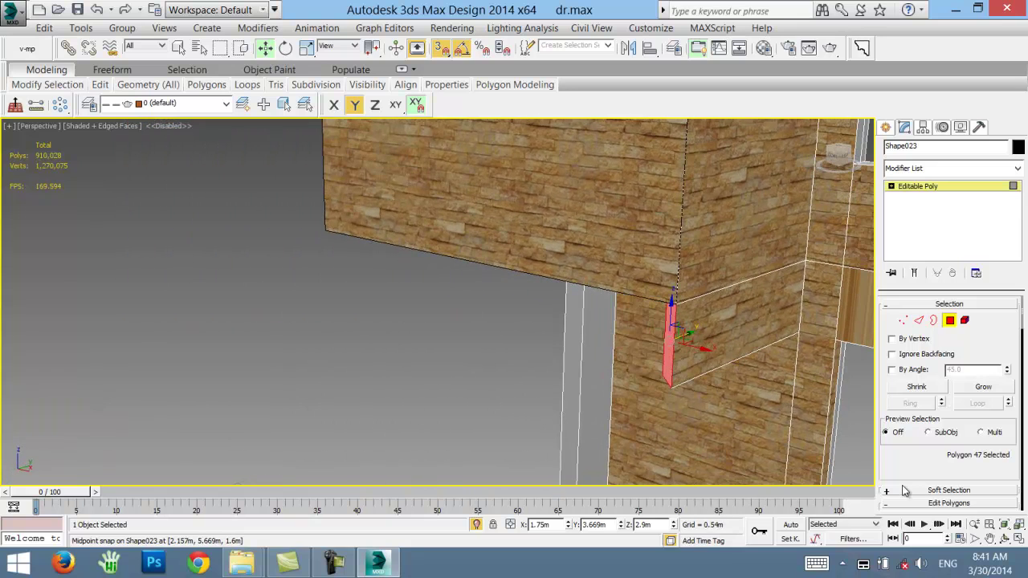
scroll(914, 450, "down", 3)
scroll(914, 441, "down", 2)
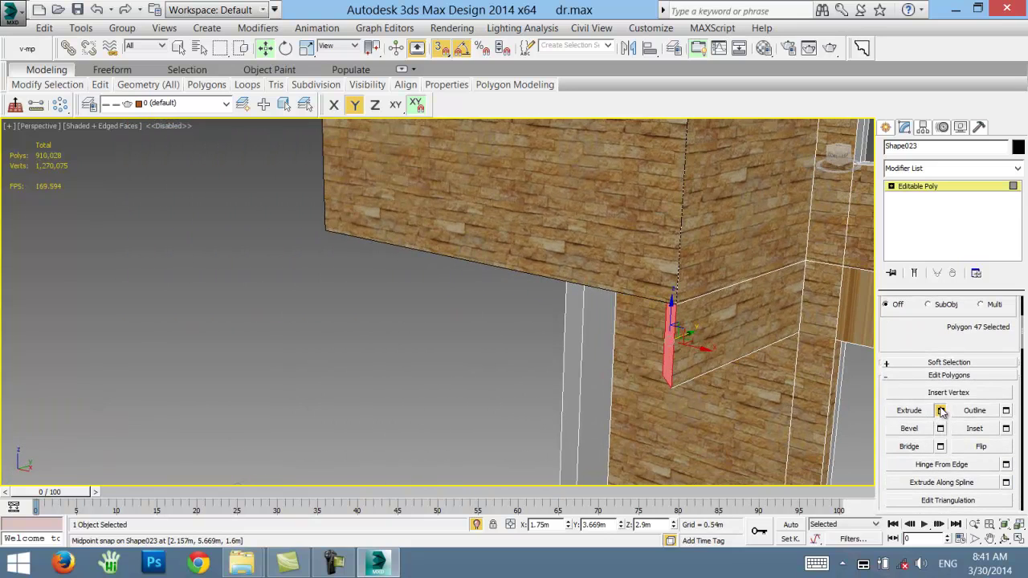
key("shift+e")
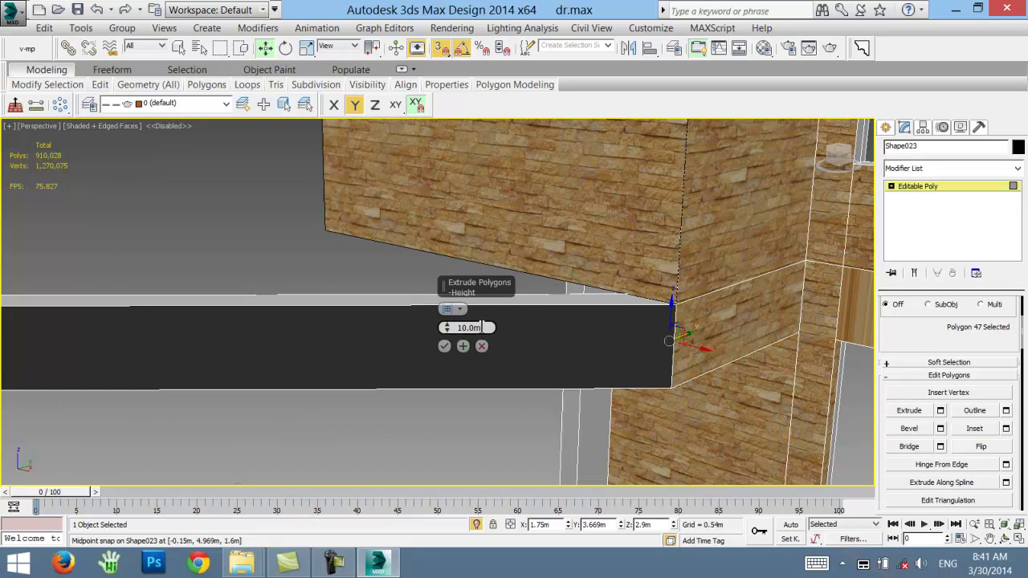
type("0.1")
key("Return")
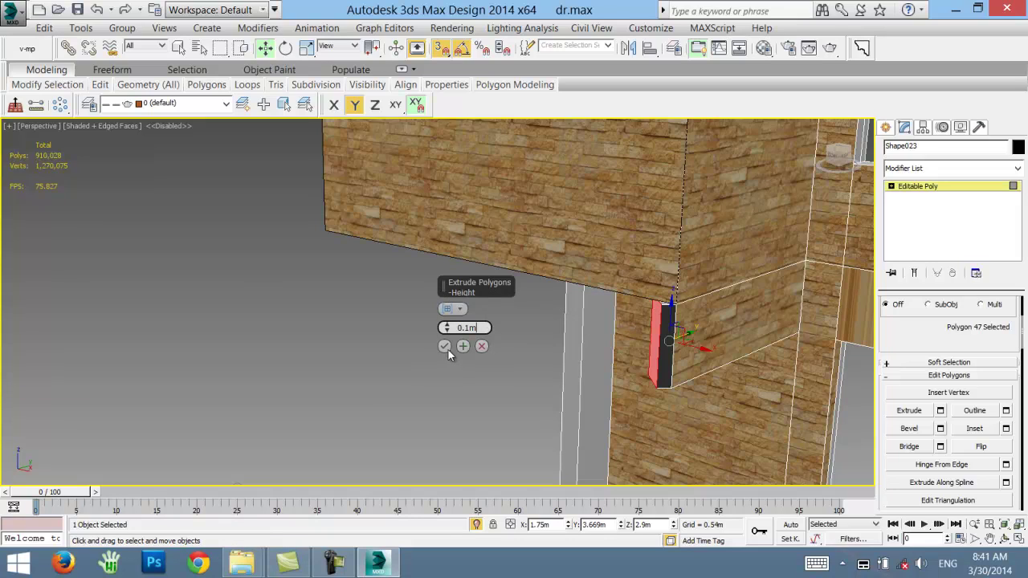
left_click(446, 346)
mouse_move(445, 346)
middle_mouse_down("alt")
mouse_move(481, 381)
mouse_move(548, 367)
mouse_move(587, 333)
mouse_move(619, 343)
mouse_move(551, 356)
mouse_move(527, 490)
middle_mouse_up("alt")
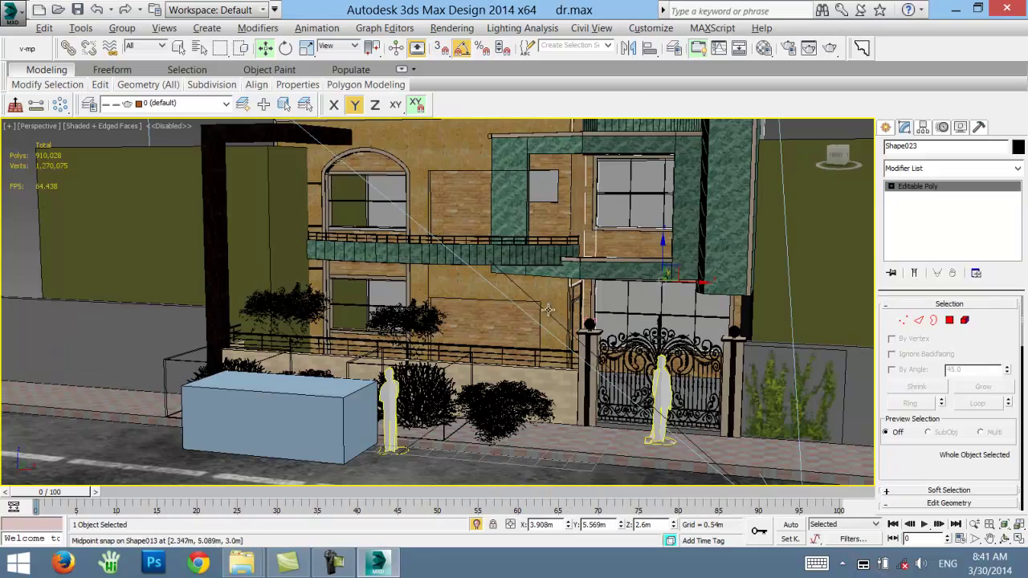
- Orbit and zoom around the facade and gate to inspect the finished building
mouse_move(548, 310)
middle_mouse_down("alt")
mouse_move(547, 278)
mouse_move(593, 284)
mouse_move(596, 328)
mouse_move(581, 301)
mouse_move(581, 328)
middle_mouse_up("alt")
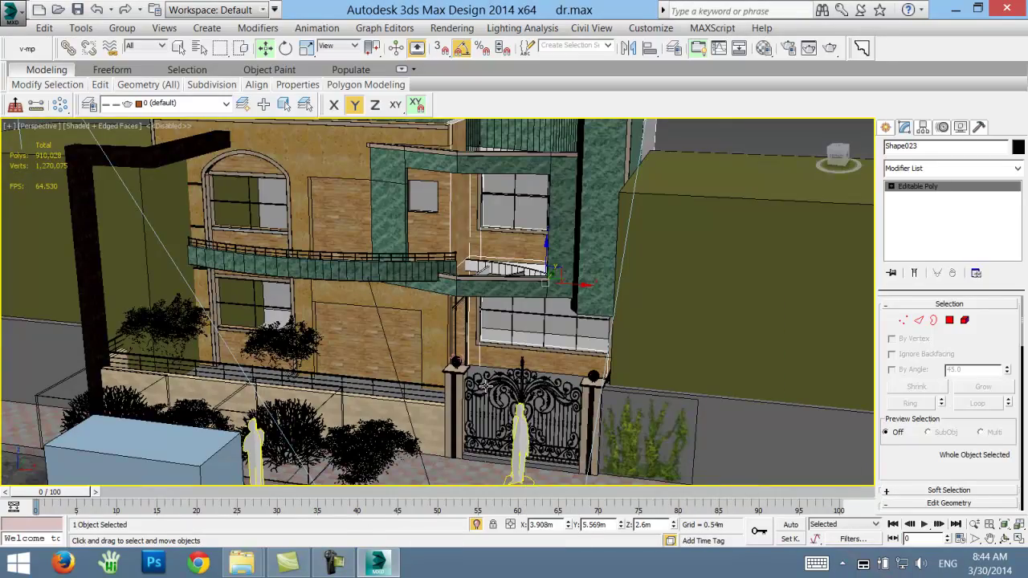
middle_click_drag(484, 385, 585, 333, "alt")
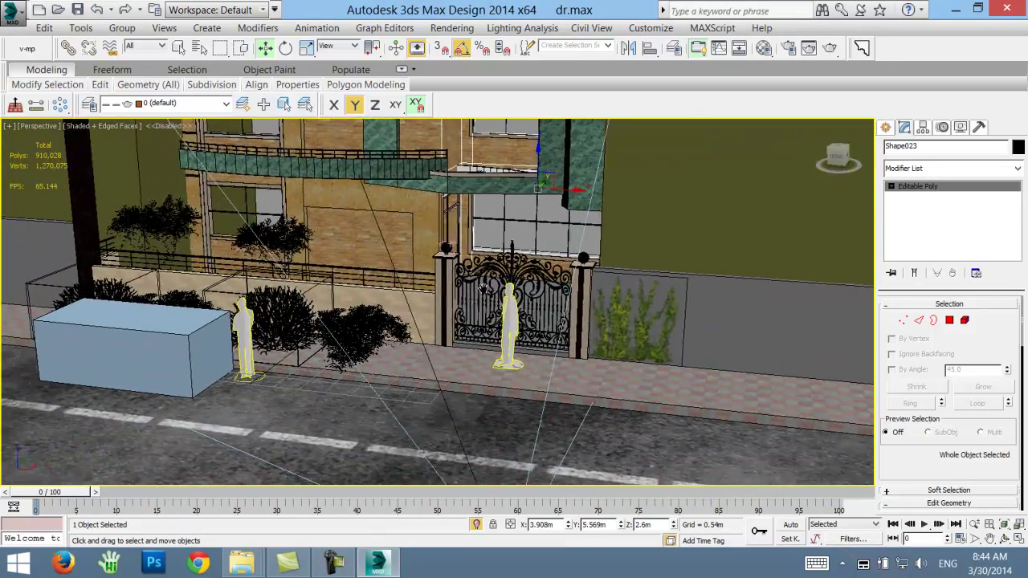
scroll(585, 332, "up", 3)
scroll(546, 336, "up", 3)
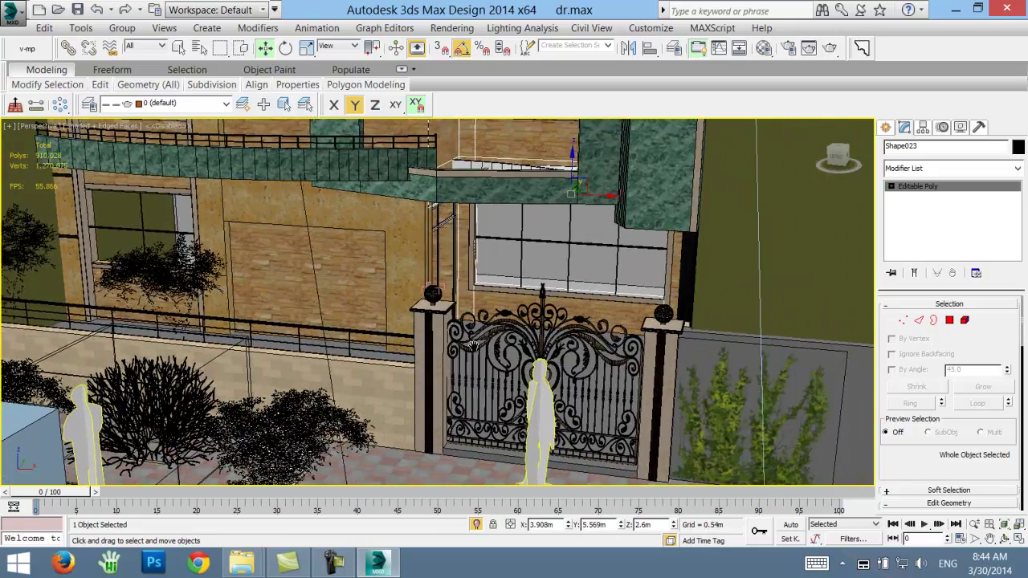
scroll(498, 339, "up", 2)
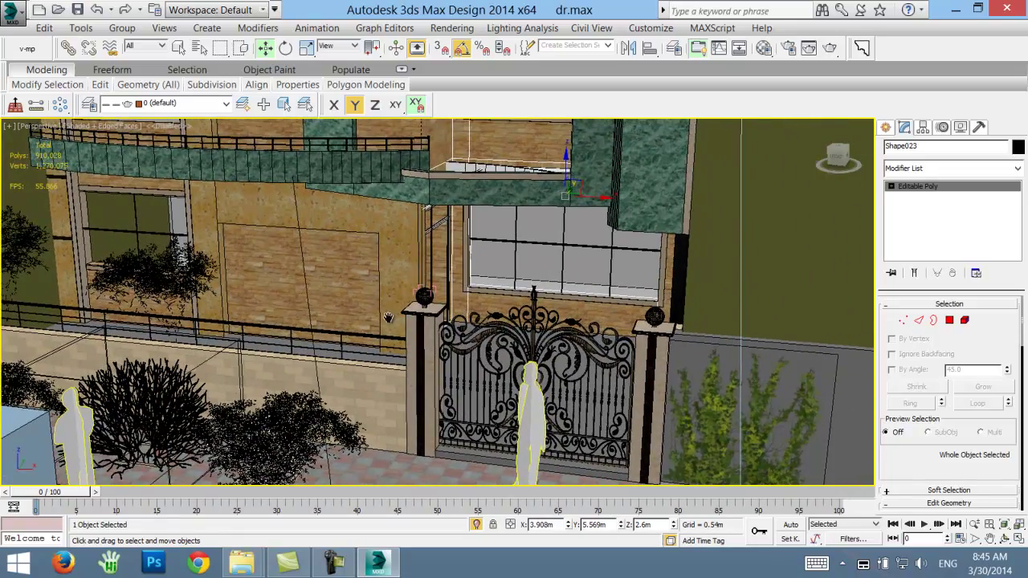
mouse_move(388, 317)
middle_mouse_down("alt")
mouse_move(403, 377)
mouse_move(439, 381)
mouse_move(473, 345)
mouse_move(427, 266)
middle_mouse_up("alt")
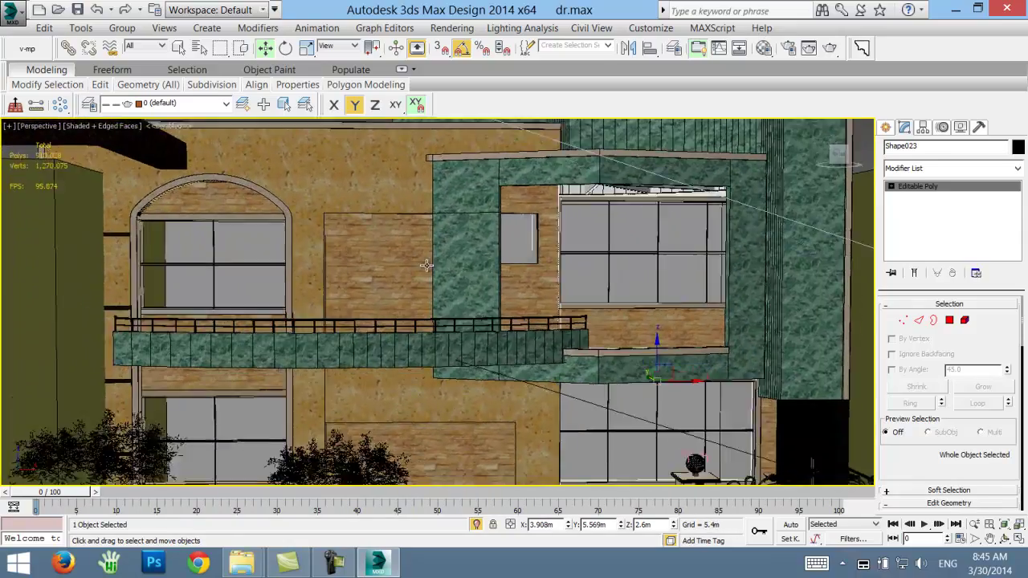
scroll(494, 215, "down", 5)
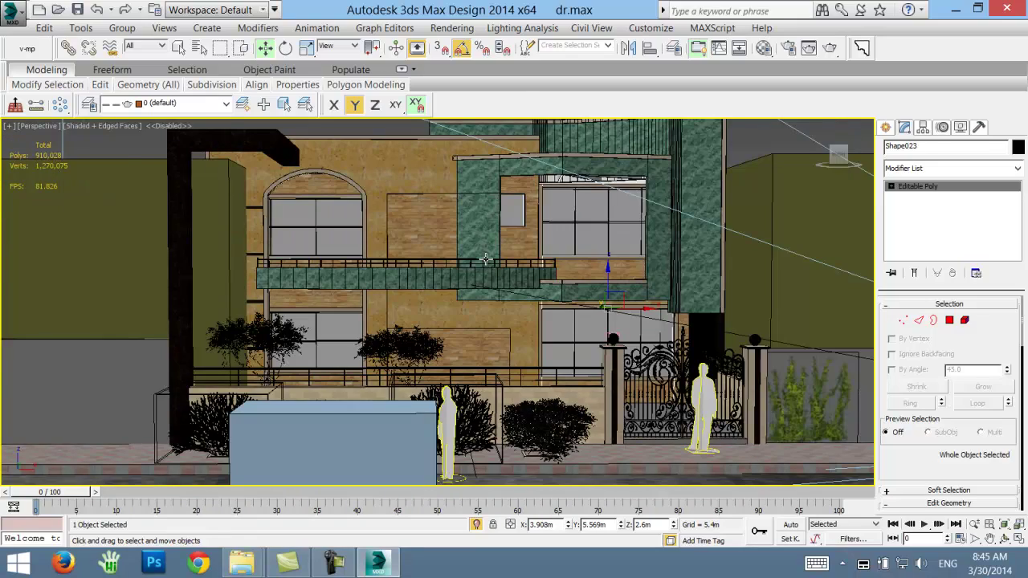
- View the facade through Camera001 with safe frame on, then restore four viewports
key("c")
key("shift+f")
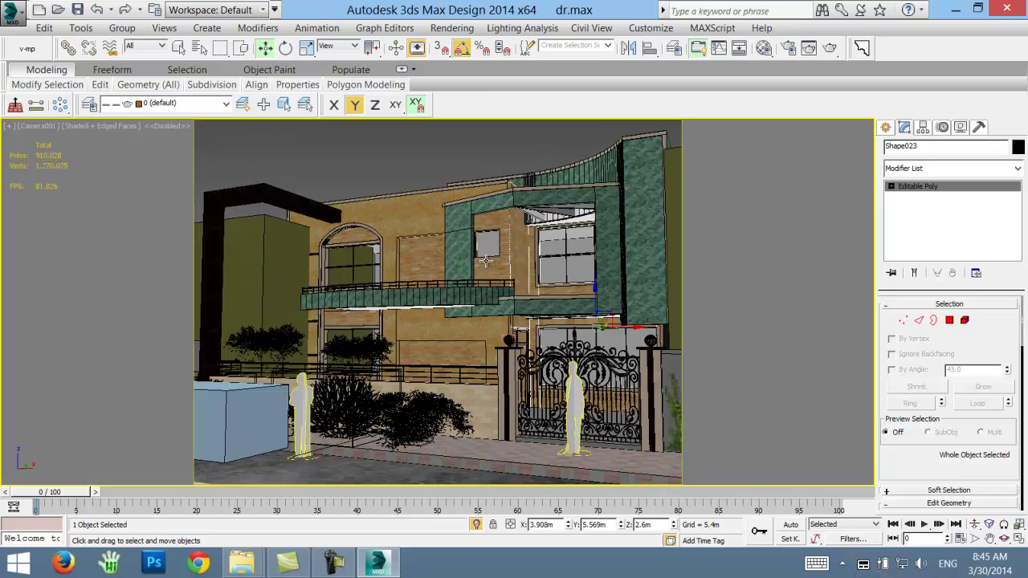
key("alt+w")
- Maximize the Top view and list the VRay light types in the Create panel
right_click(315, 208)
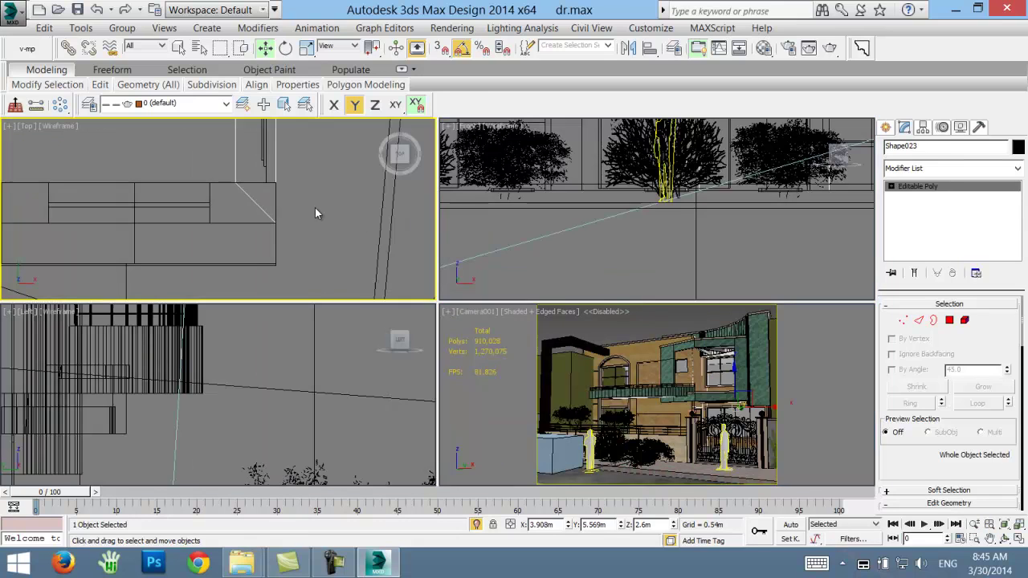
key("alt+w")
scroll(472, 274, "down", 3)
middle_click_drag(472, 267, 482, 318)
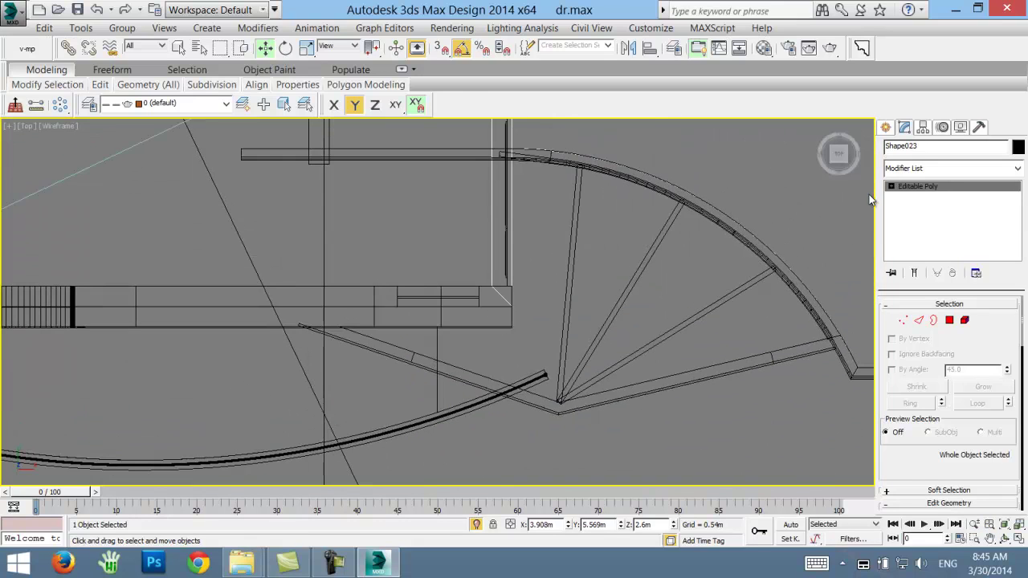
left_click(885, 127)
left_click(923, 150)
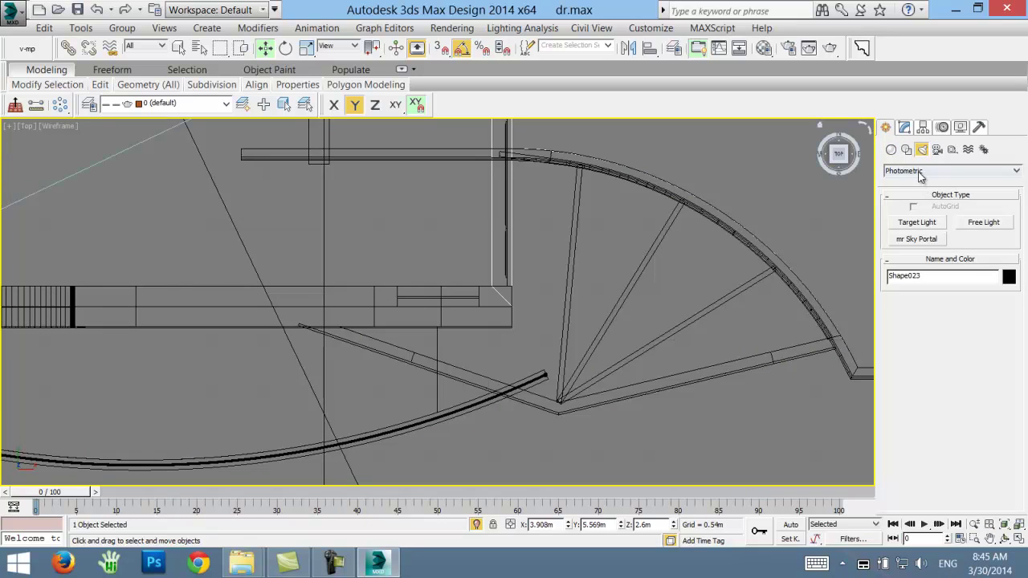
left_click(921, 172)
left_click(908, 197)
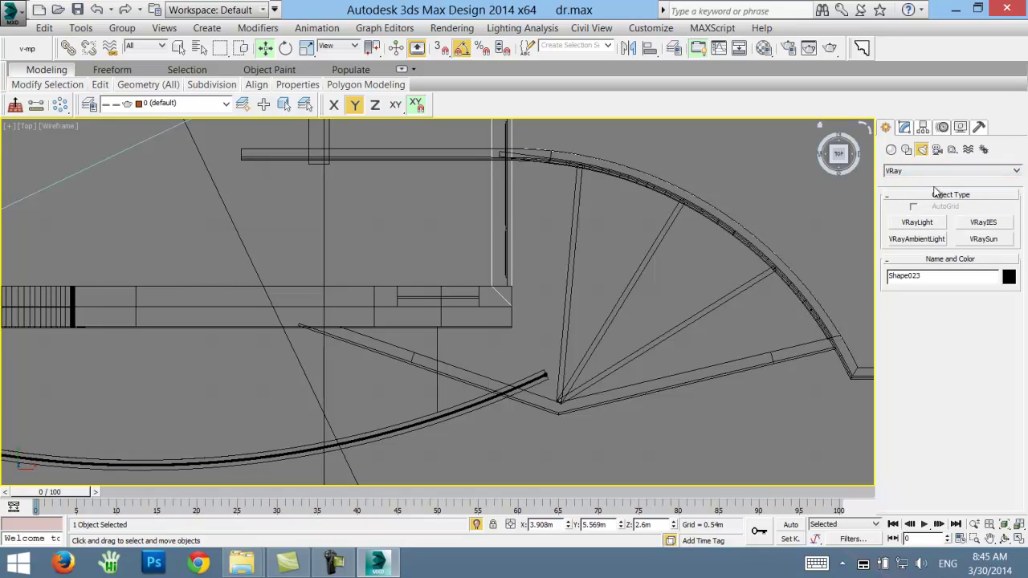
- Browse Geometry and the Standard light family, then return to VRay lights
left_click(891, 150)
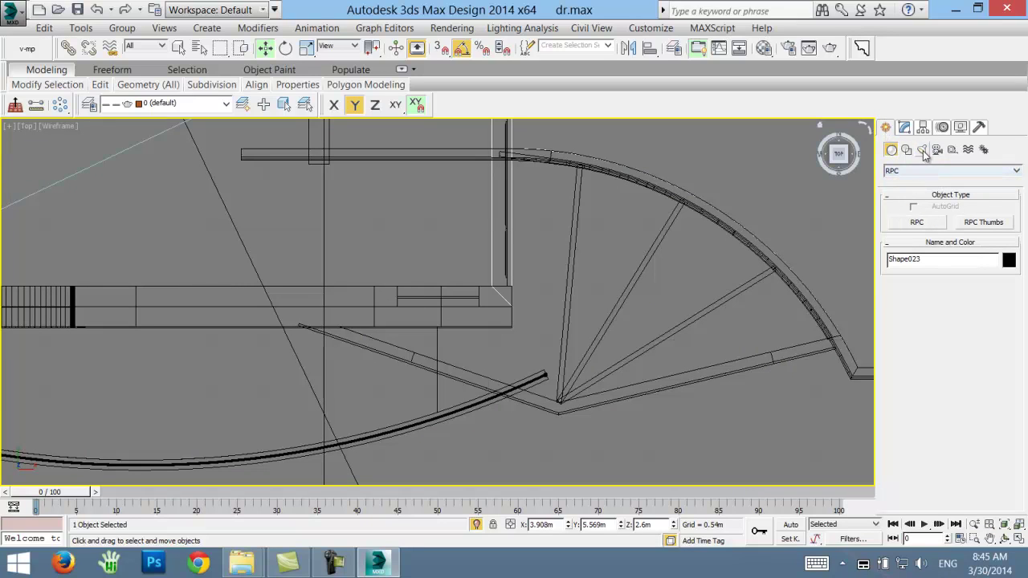
left_click(924, 150)
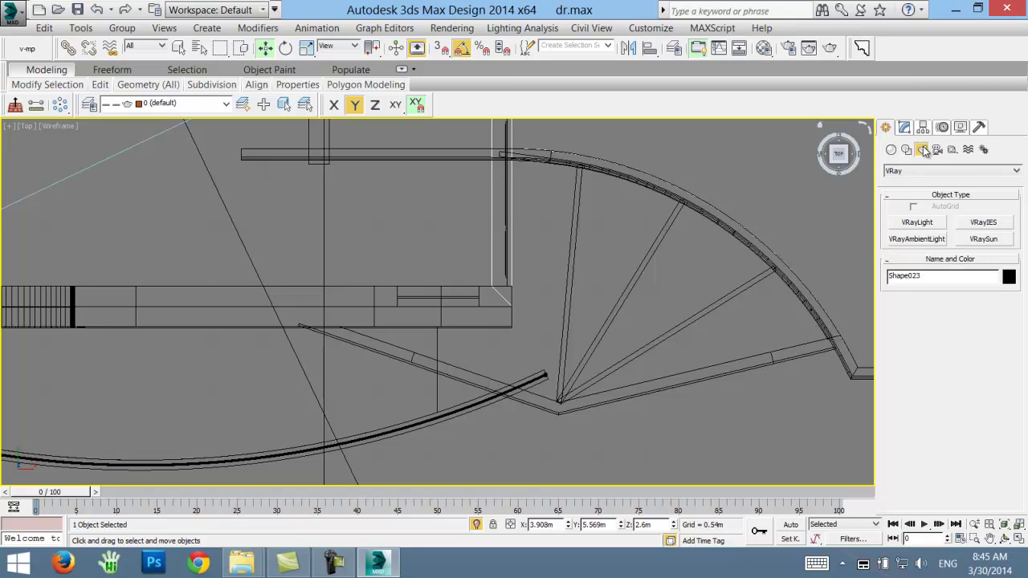
left_click(920, 171)
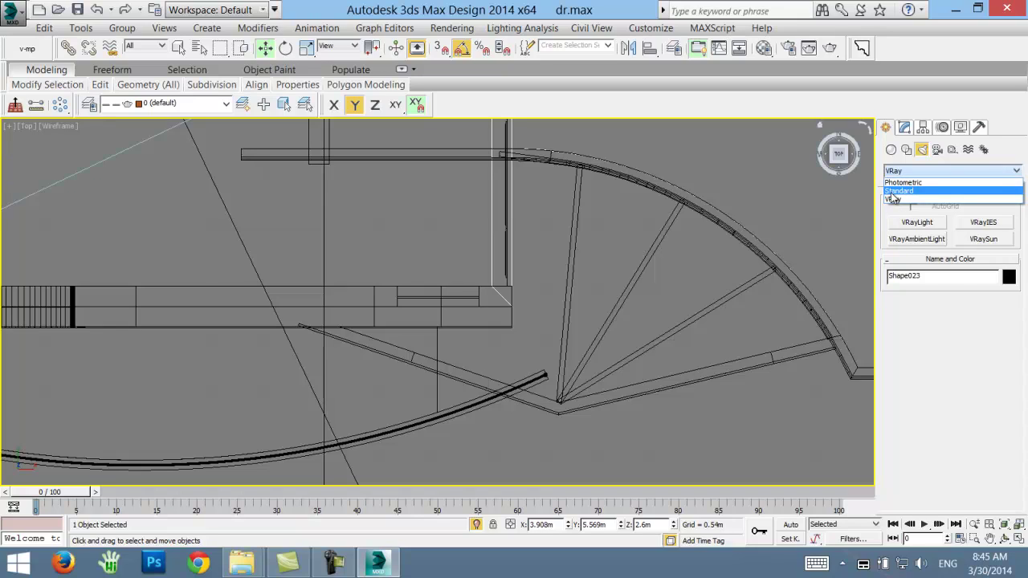
left_click(893, 192)
left_click(897, 171)
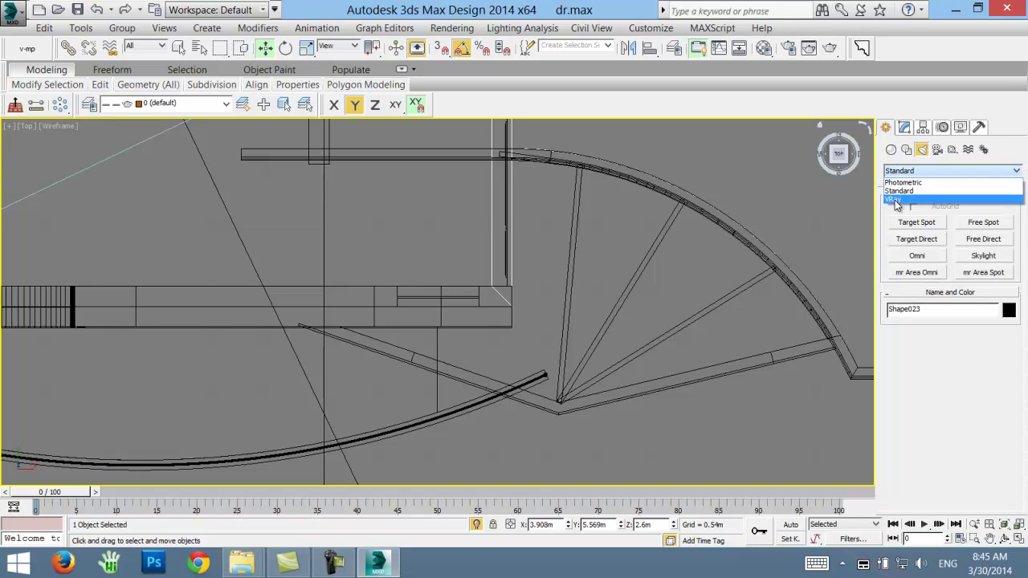
left_click(897, 200)
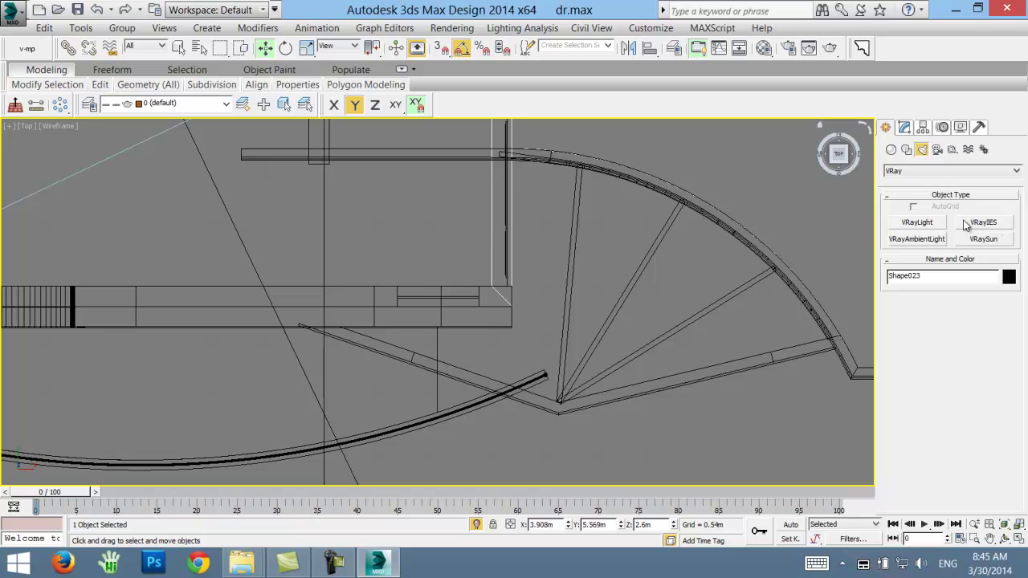
- Try VRayLight and its shapes, check geometry categories, and reselect the VRay light family
left_click(920, 225)
left_click(942, 345)
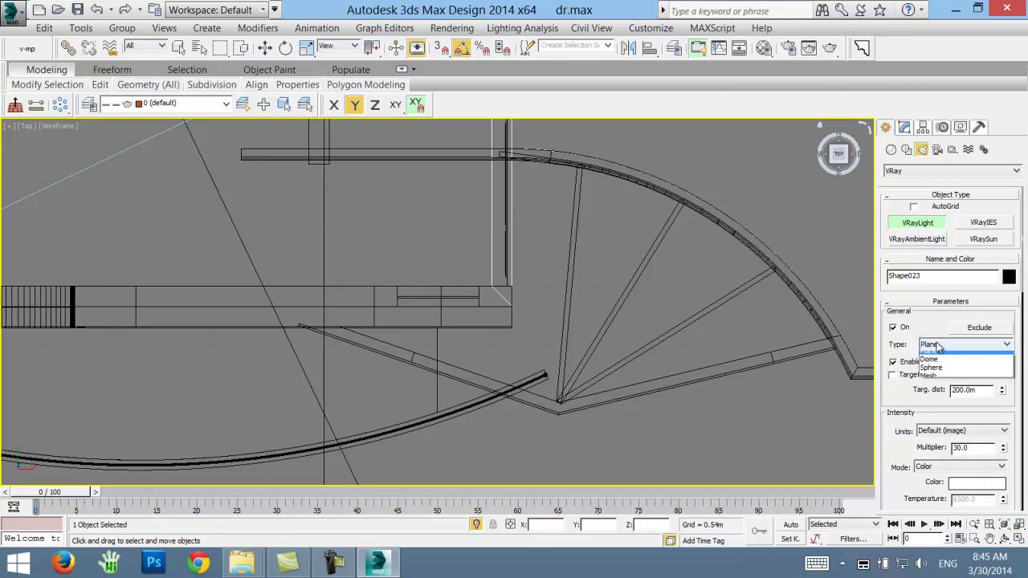
left_click(891, 150)
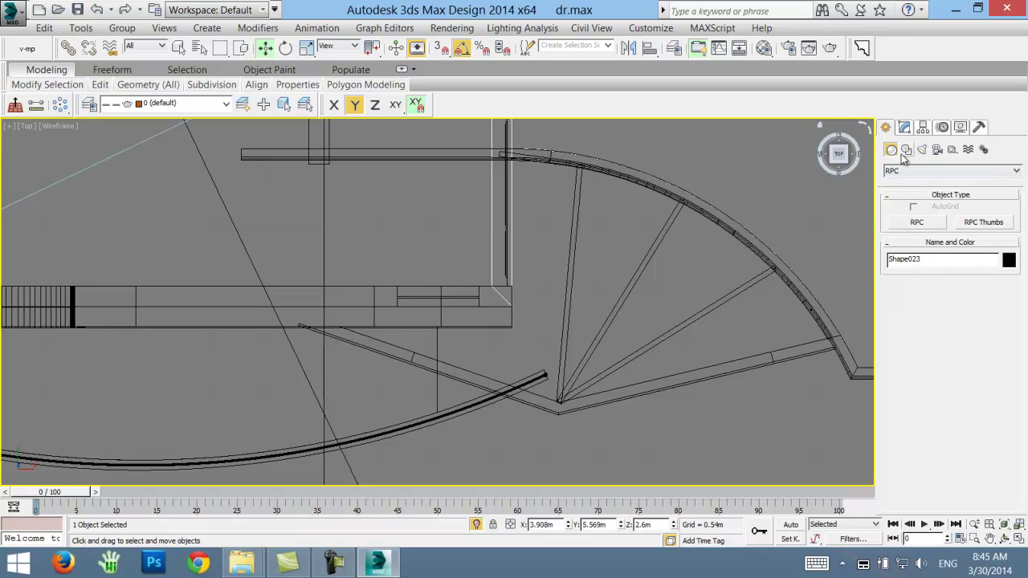
left_click(908, 170)
left_click(902, 166)
left_click(923, 151)
left_click(920, 172)
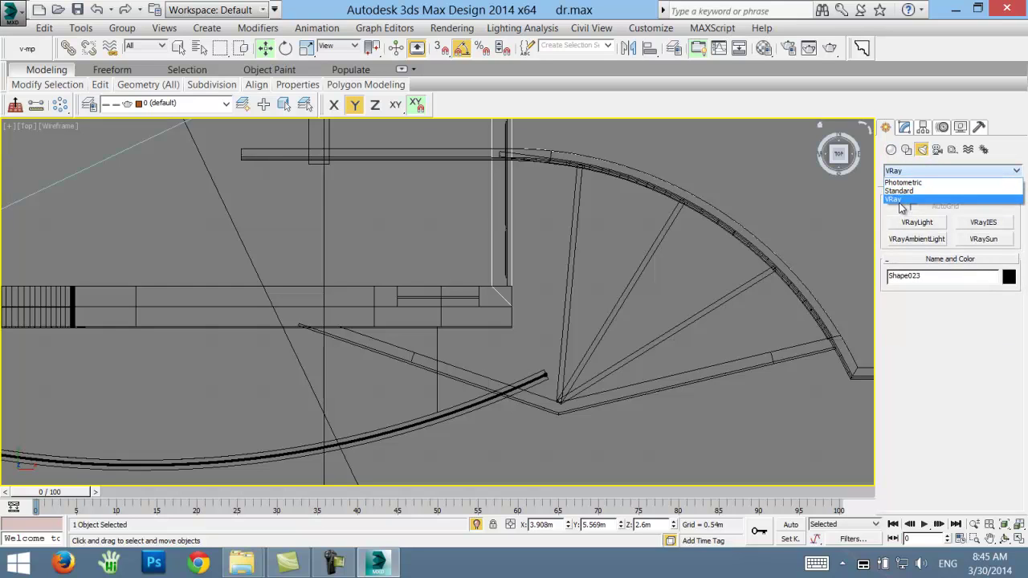
left_click(904, 200)
- Place a VRaySun in the Top view aimed at the house from lower left, declining VRaySky
left_click(984, 239)
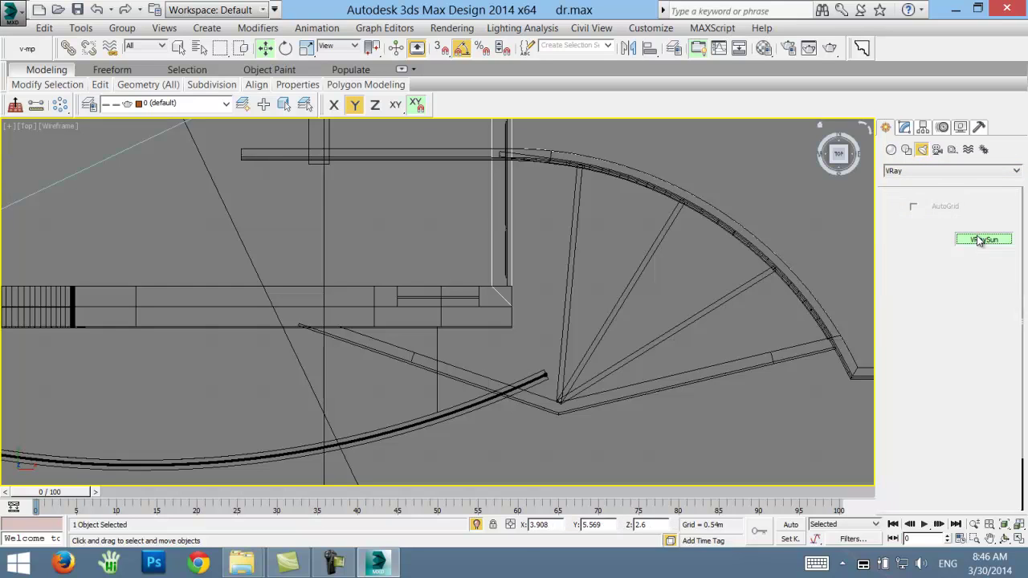
scroll(298, 241, "down", 3)
scroll(328, 255, "down", 3)
scroll(328, 256, "down", 3)
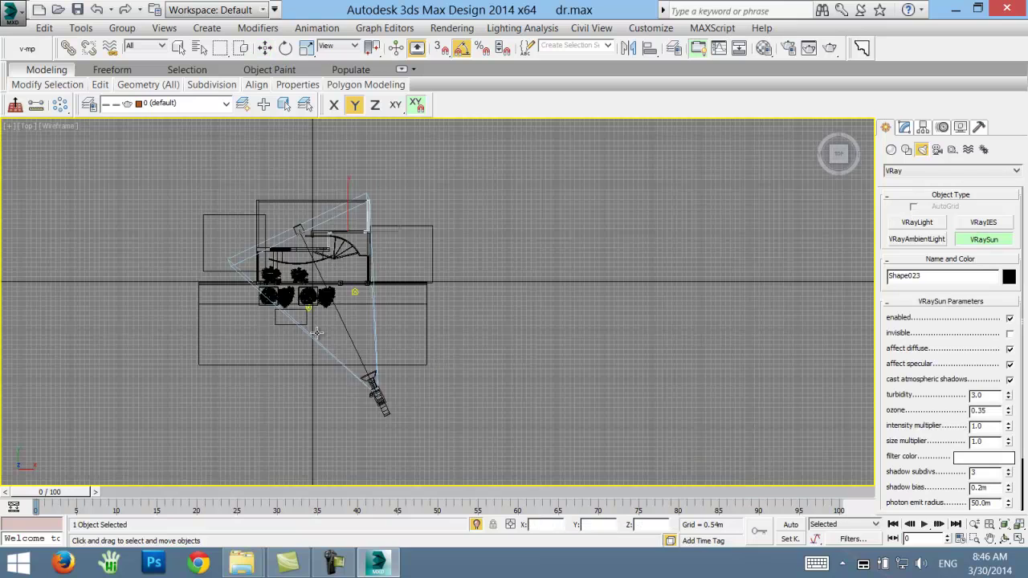
scroll(392, 248, "down", 2)
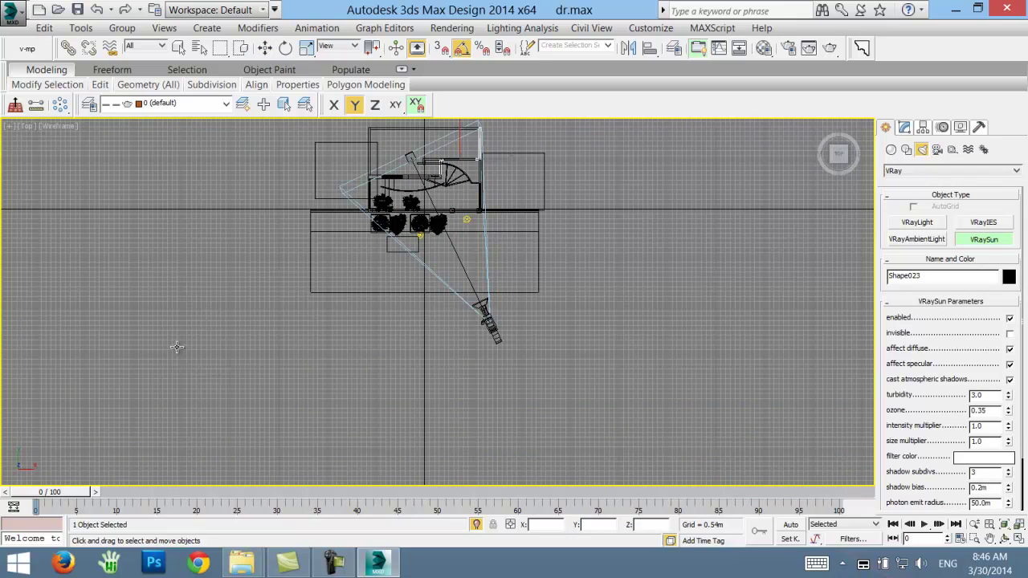
middle_click_drag(142, 349, 224, 310)
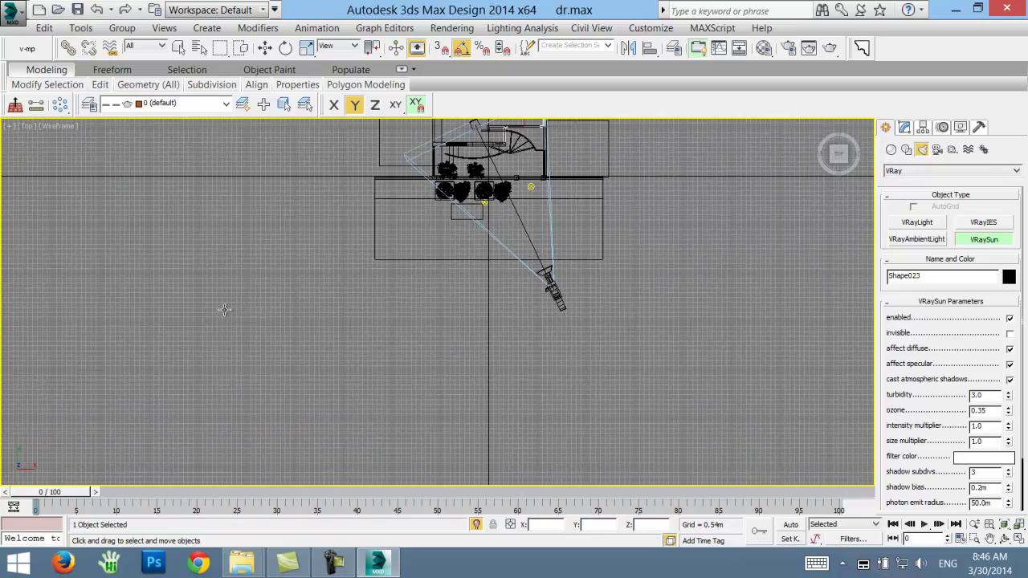
middle_click_drag(351, 245, 252, 312)
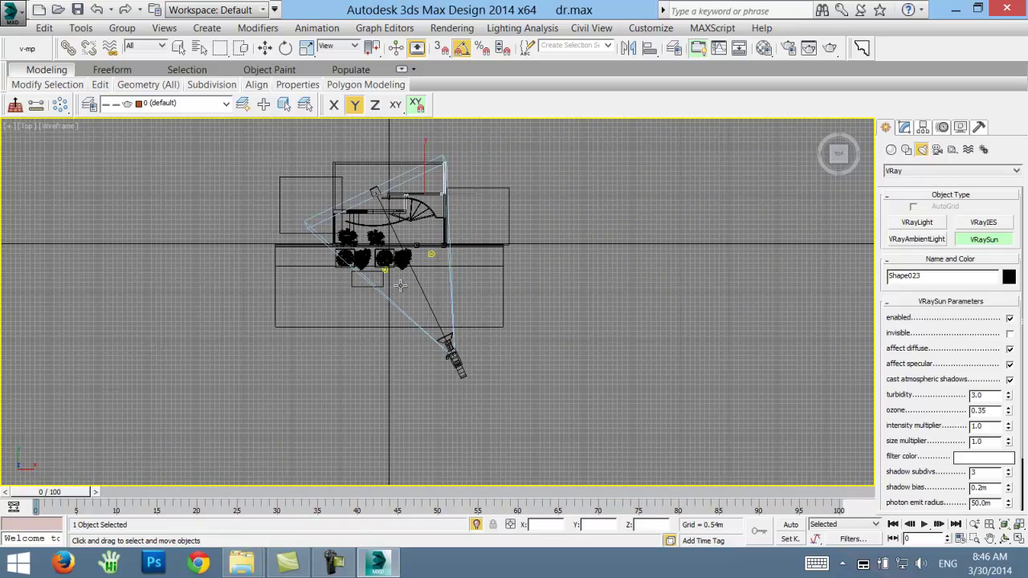
left_click_drag(159, 392, 418, 231)
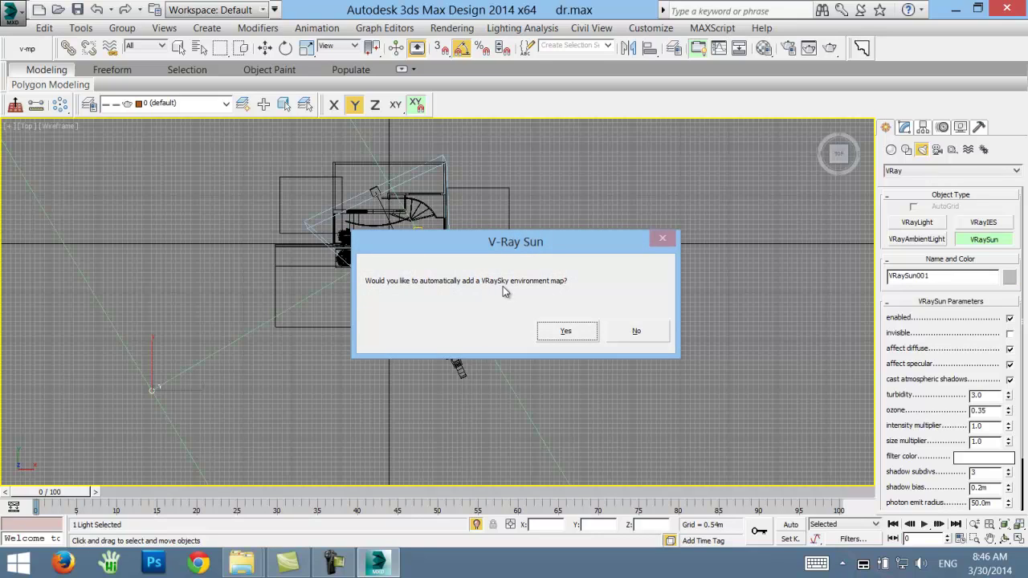
left_click(635, 332)
- Recentre the plan view and set VRaySun001's turbidity to 2.0 in the Modify panel
scroll(408, 195, "down", 1)
scroll(408, 196, "down", 3)
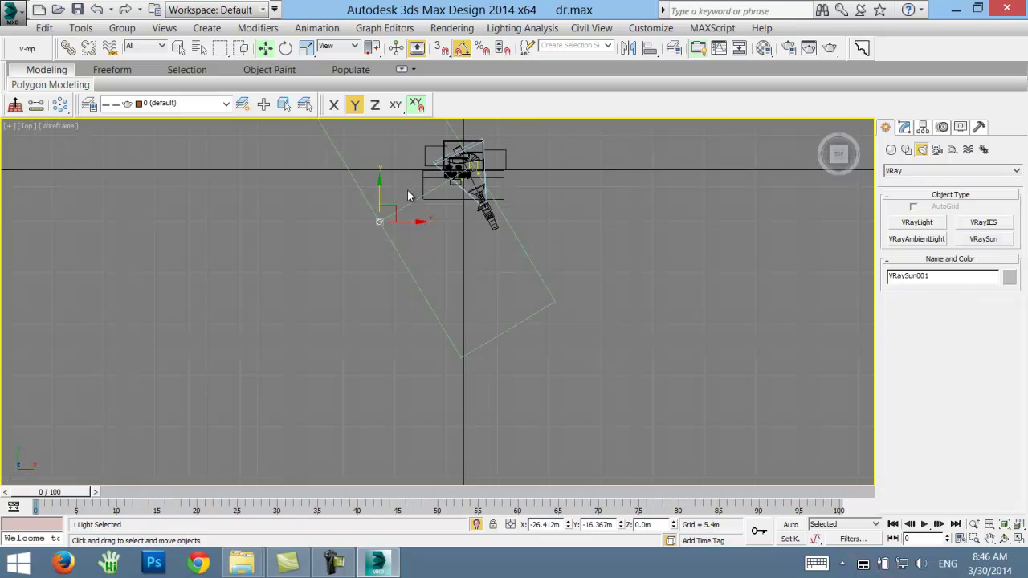
scroll(408, 195, "up", 2)
middle_click_drag(407, 195, 345, 255)
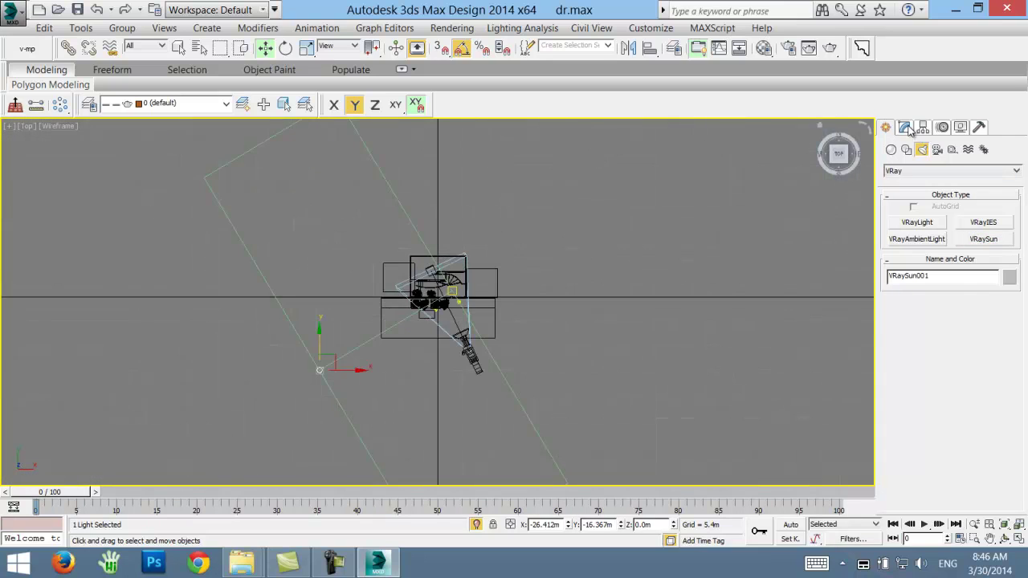
left_click(905, 128)
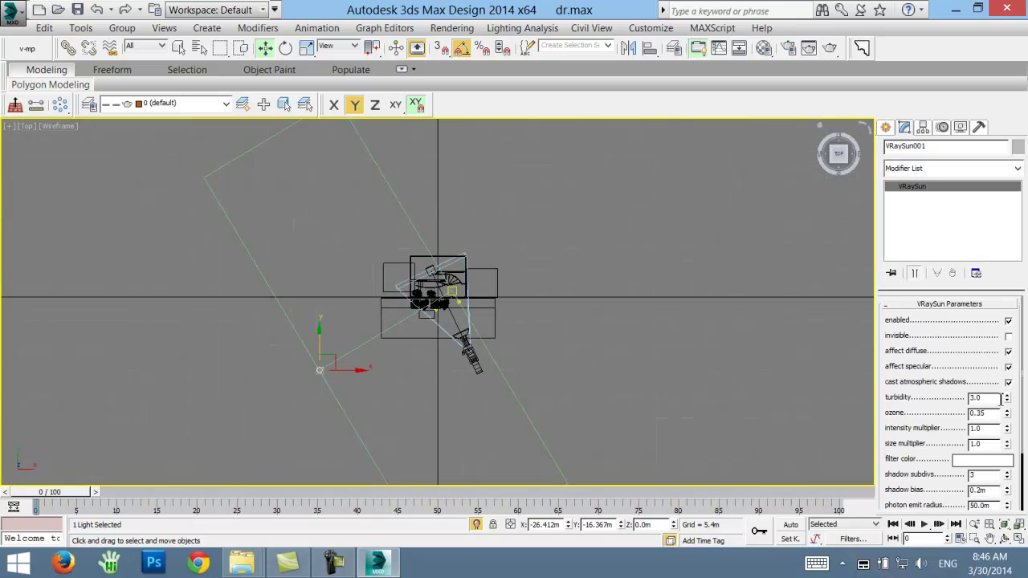
type("2")
double_click(995, 431)
key("alt+w")
key("alt+w")
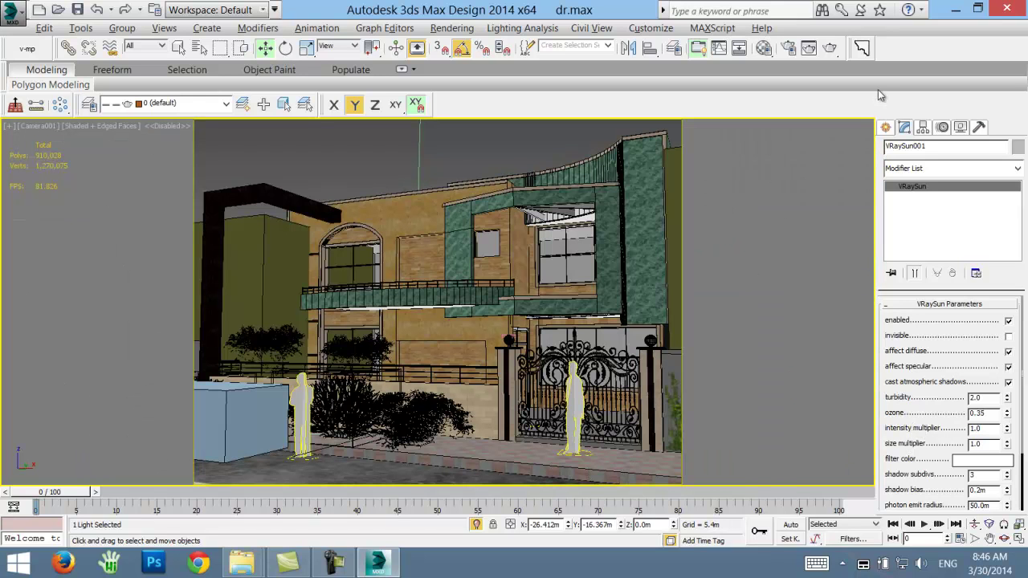
- Start and cancel a test render, close the frame buffer, and set sun intensity multiplier to 0.025
left_click(830, 48)
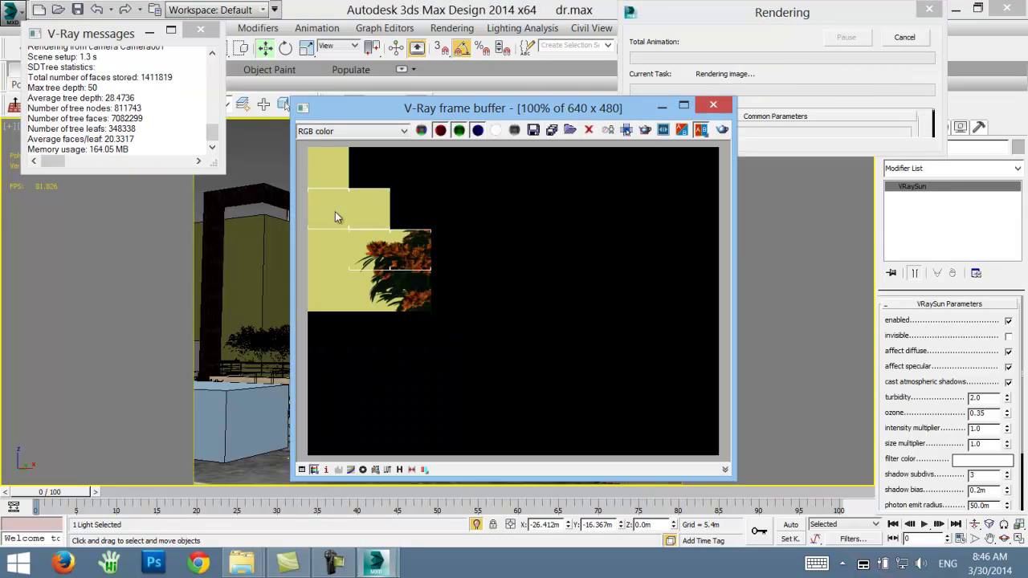
left_click(905, 39)
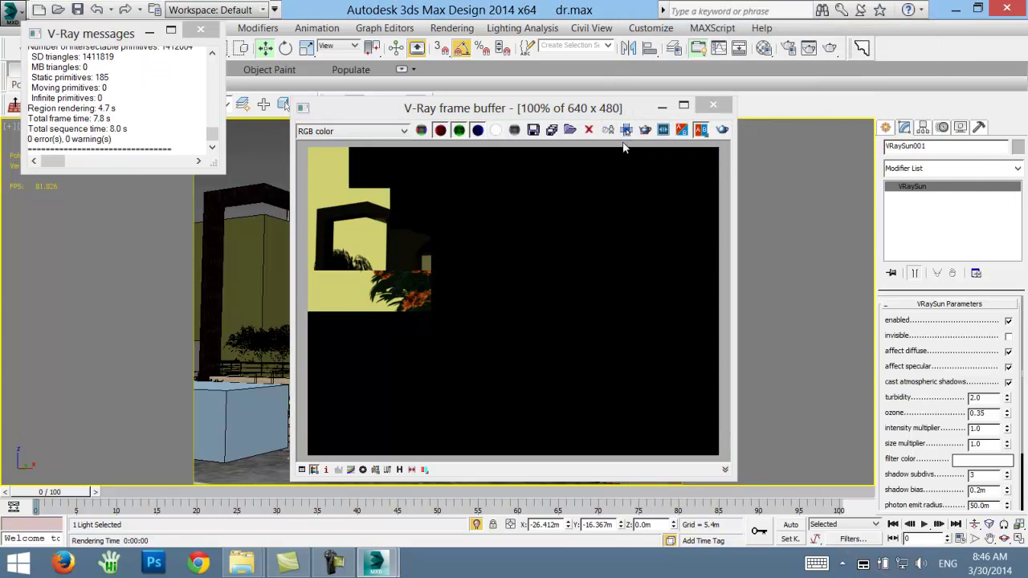
left_click(713, 105)
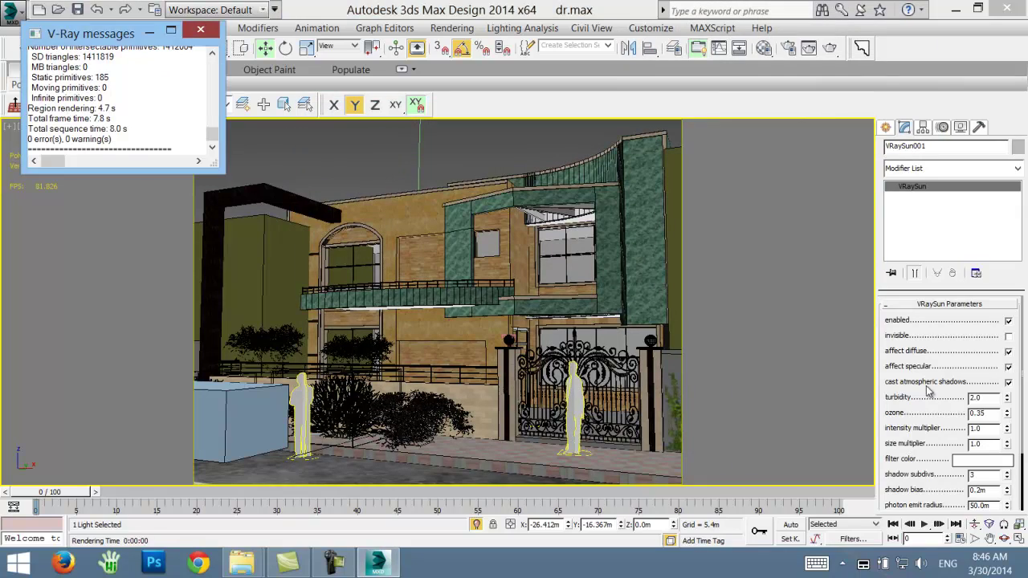
key("Tab")
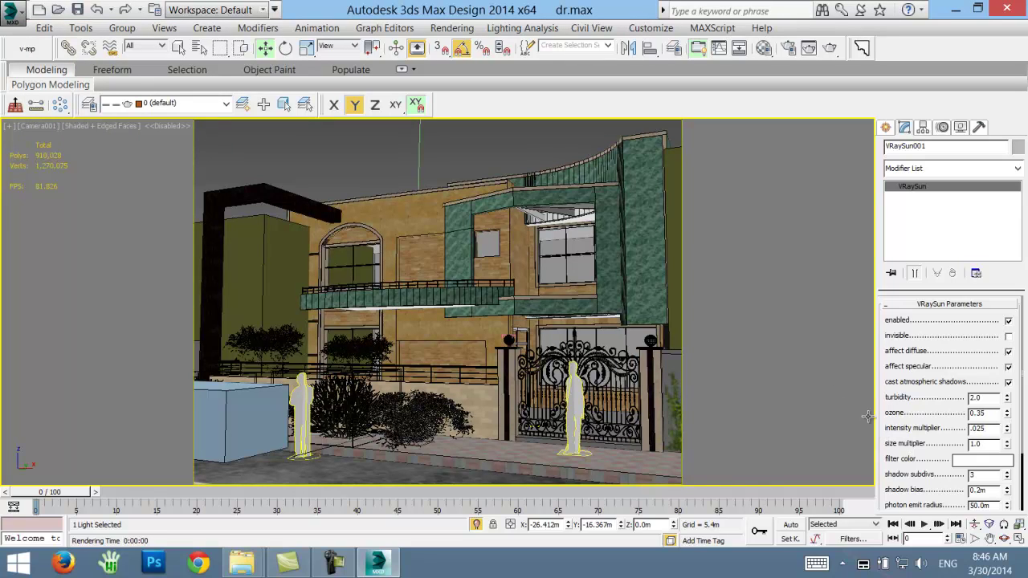
key("Return")
- Set the VRaySun's photon emit radius to 2.0m in the maximized Top view
key("alt+w")
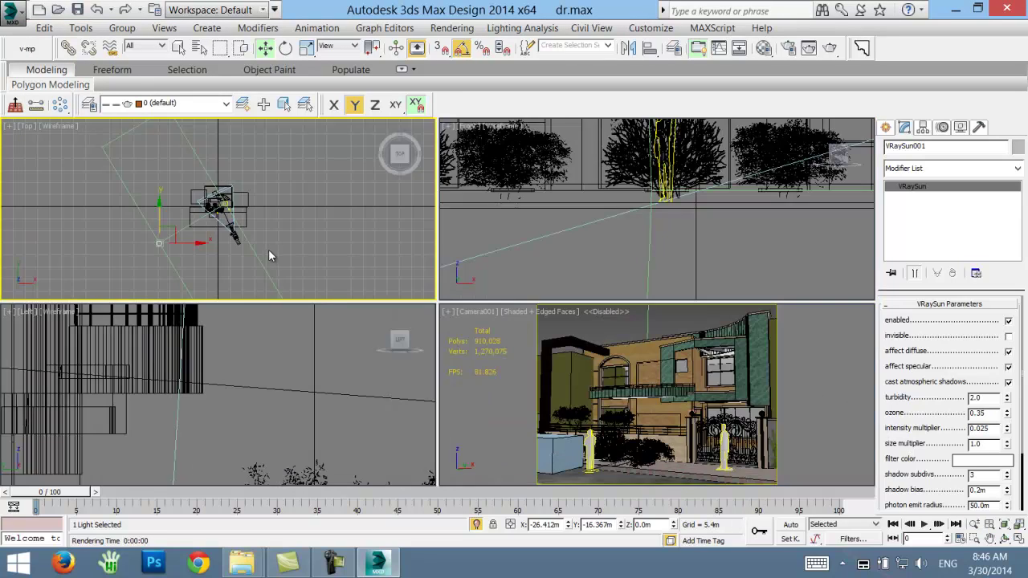
key("alt+w")
scroll(928, 435, "down", 3)
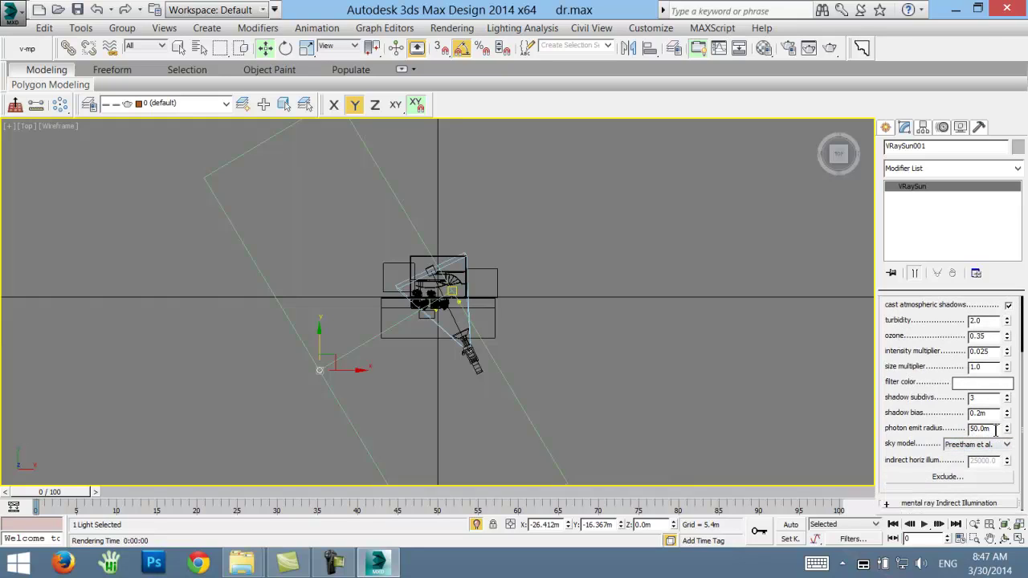
left_click_drag(996, 429, 916, 430)
key("Return")
type("2")
key("Return")
- Move the sun farther down-left in Top, then raise it to 46.655m in Front
middle_click_drag(414, 257, 402, 197)
left_click_drag(356, 354, 220, 236)
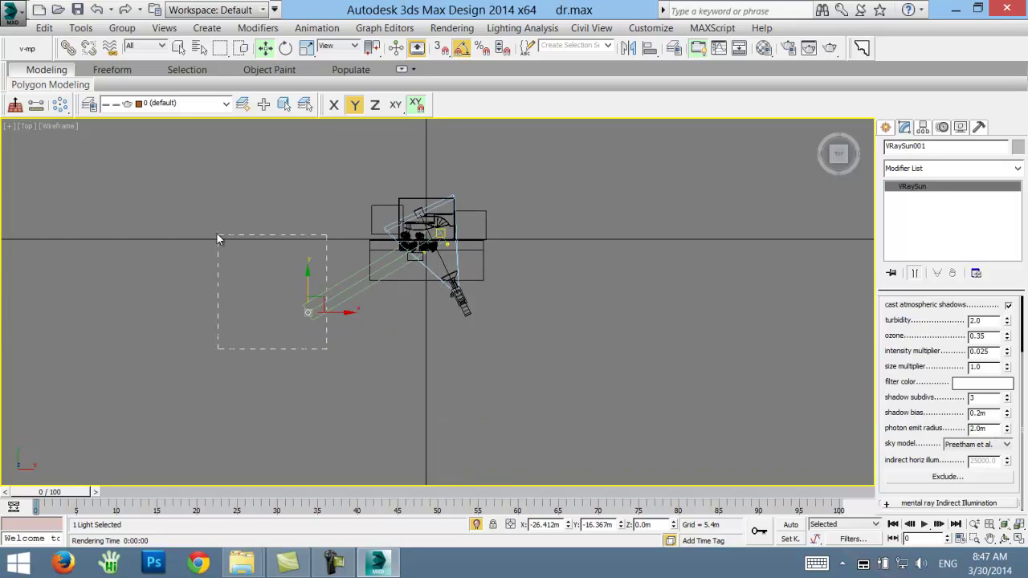
left_click(307, 304)
left_click_drag(307, 302, 247, 381)
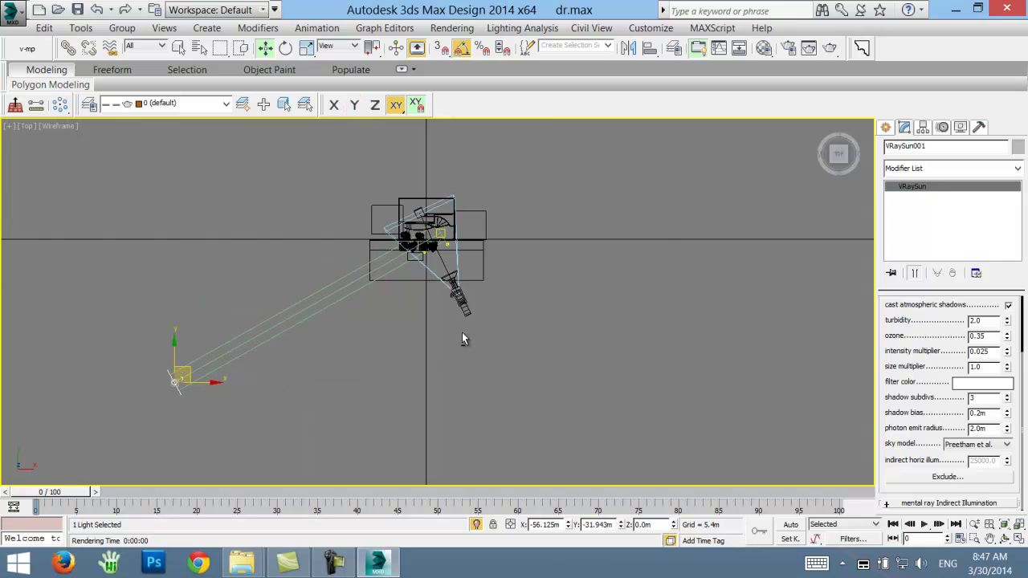
key("alt+w")
key("alt+w")
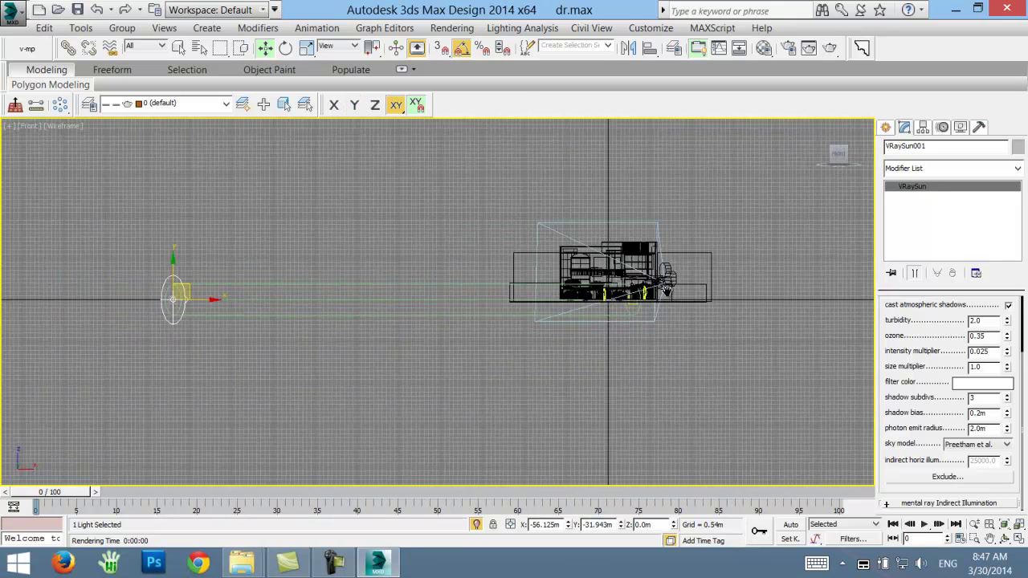
scroll(539, 277, "down", 5)
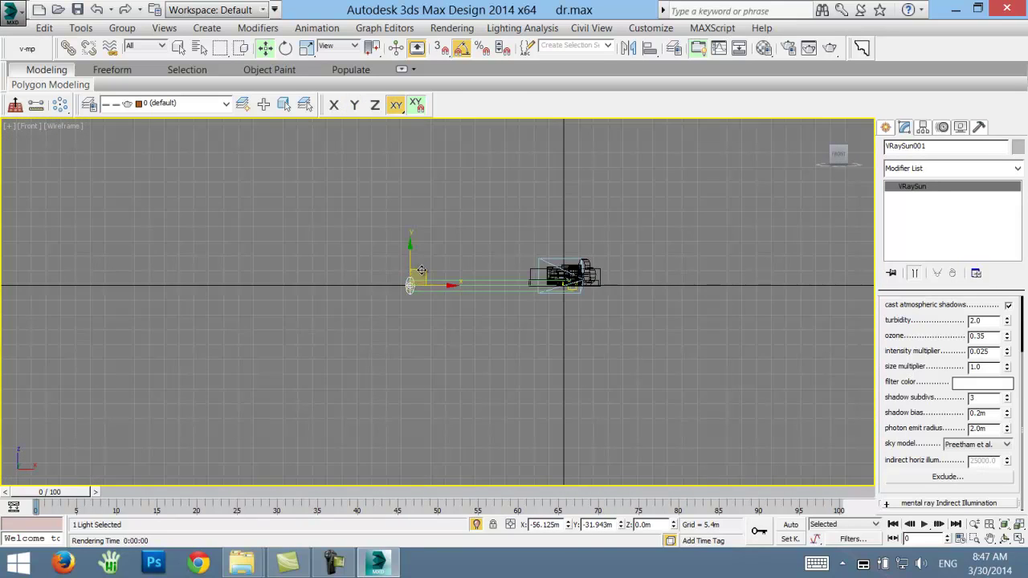
mouse_move(421, 270)
left_mouse_down()
mouse_move(433, 163)
mouse_move(551, 103)
mouse_move(494, 144)
mouse_move(425, 162)
mouse_move(445, 143)
left_mouse_up()
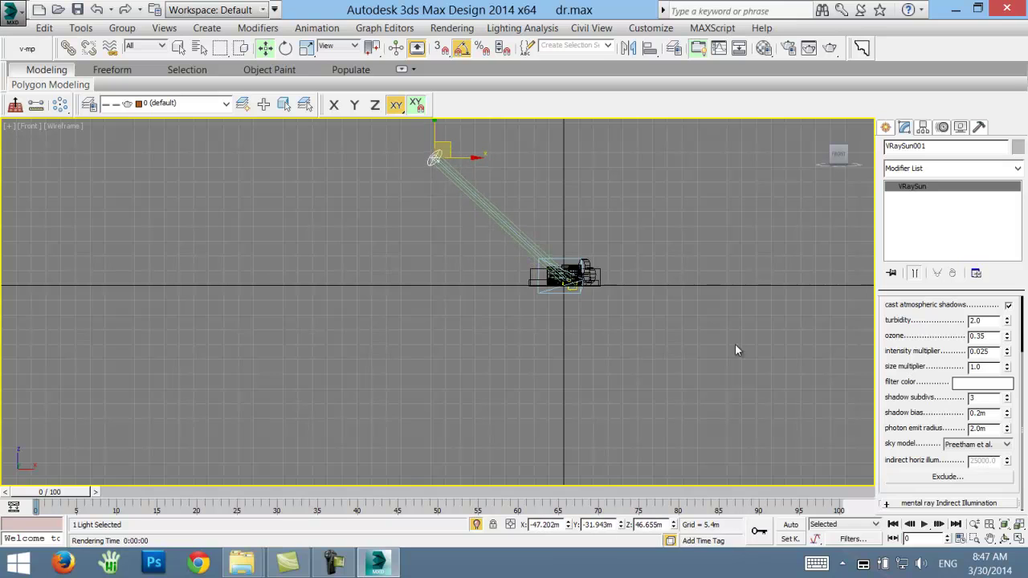
key("alt+w")
right_click(675, 376)
key("alt+w")
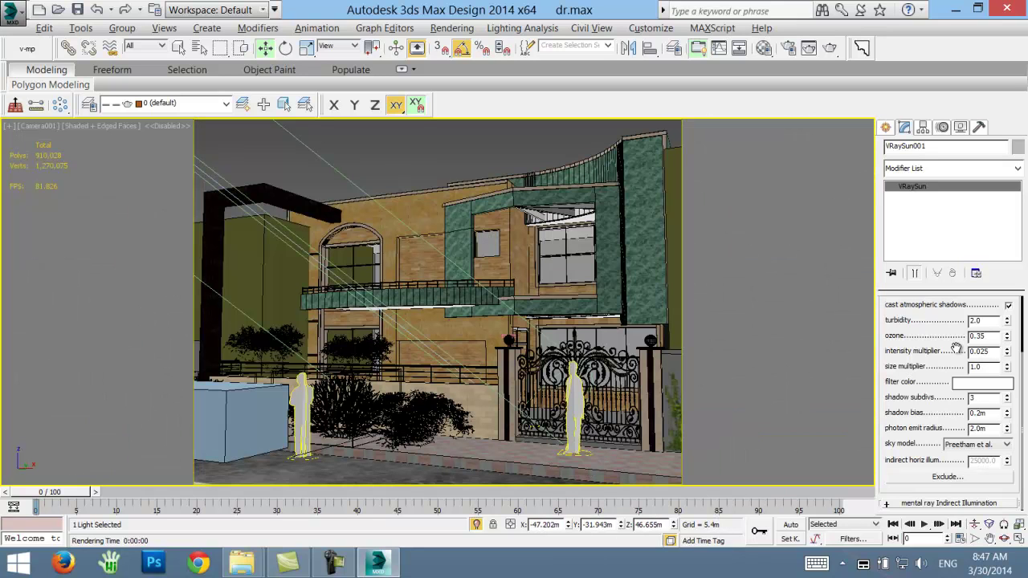
- Set the sun's intensity multiplier to 1.0, then stop and close a test render
left_click_drag(989, 355, 901, 343)
type("1")
left_click(830, 48)
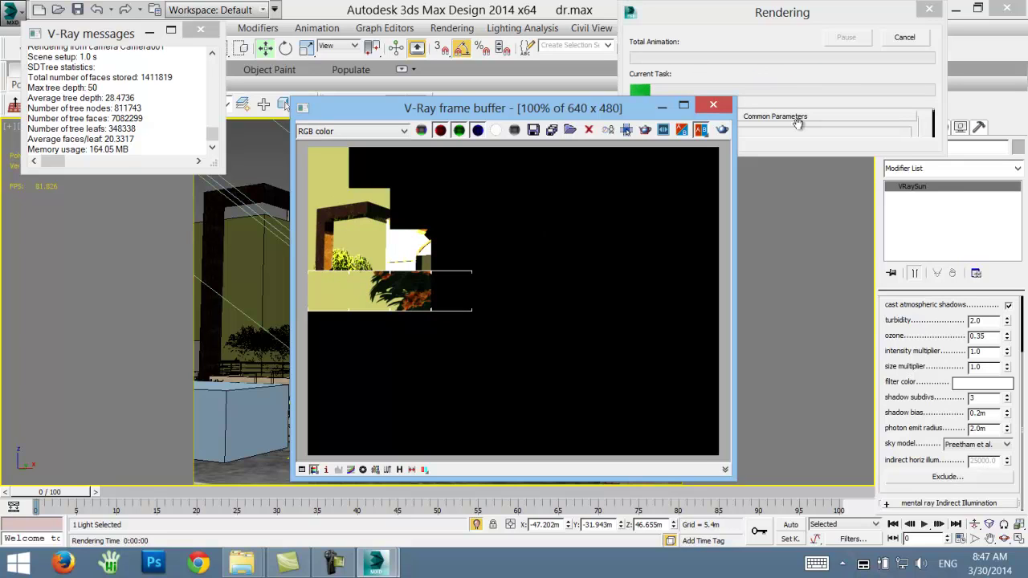
left_click(905, 37)
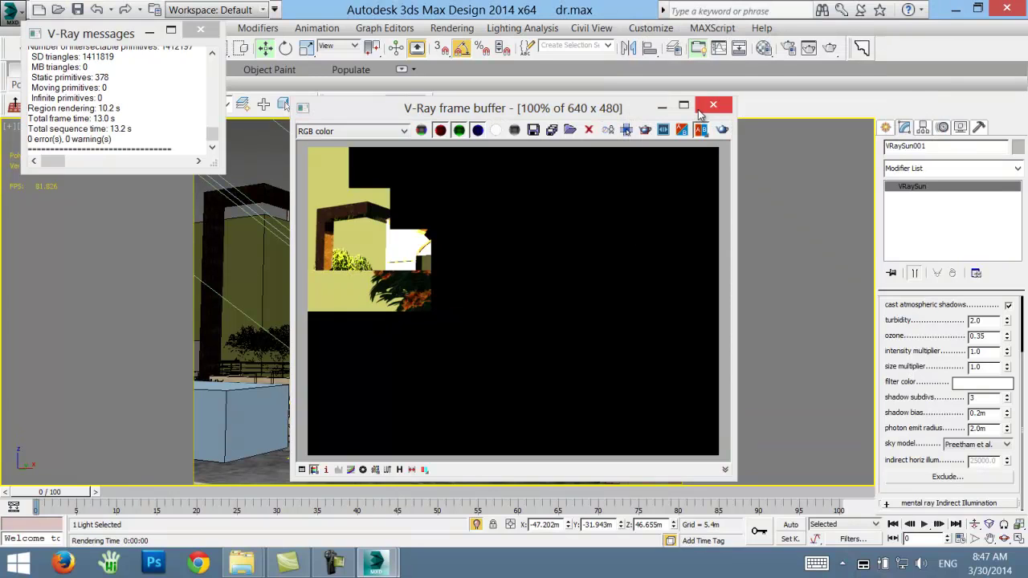
left_click(702, 111)
left_click(200, 30)
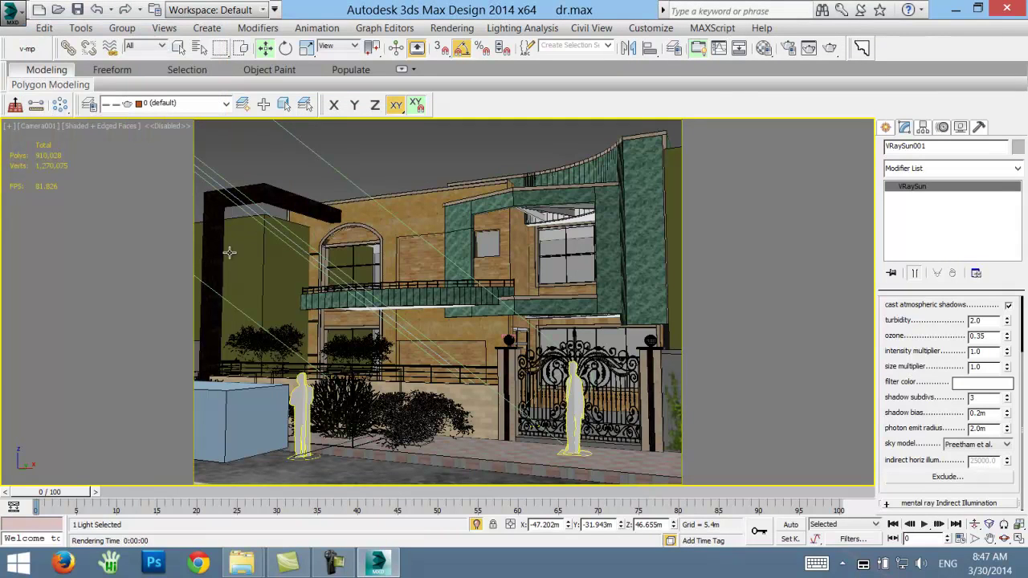
- Check the Top view, return to the camera view, and set intensity multiplier to 0.026
key("alt+w")
right_click(172, 249)
key("alt+w")
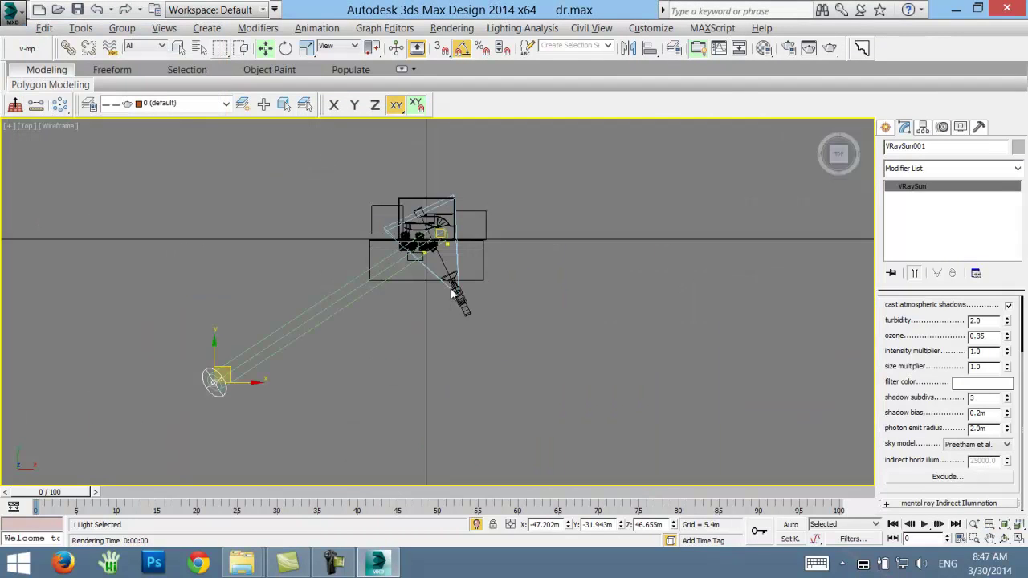
key("alt+w")
right_click(707, 338)
key("alt+w")
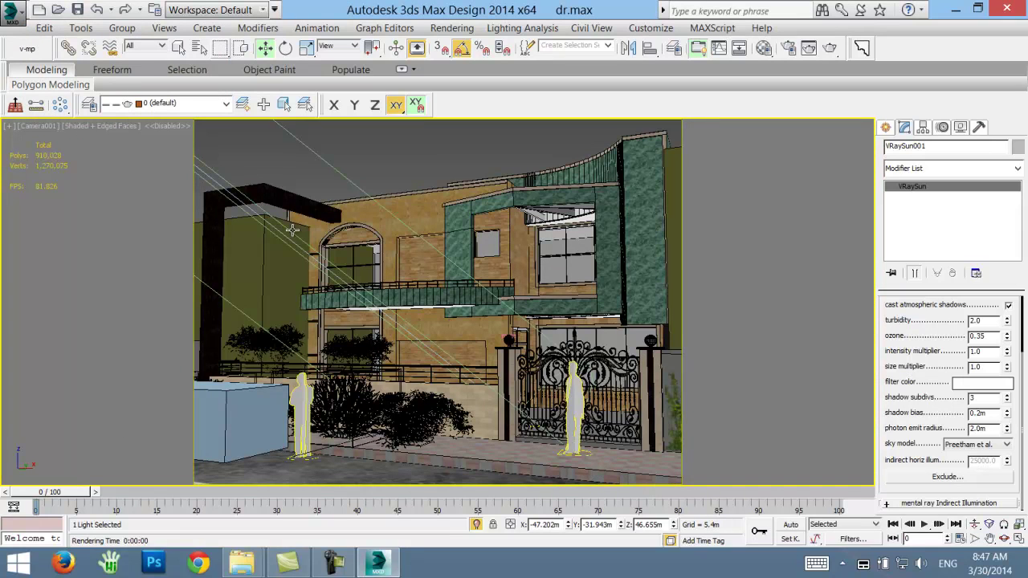
double_click(990, 351)
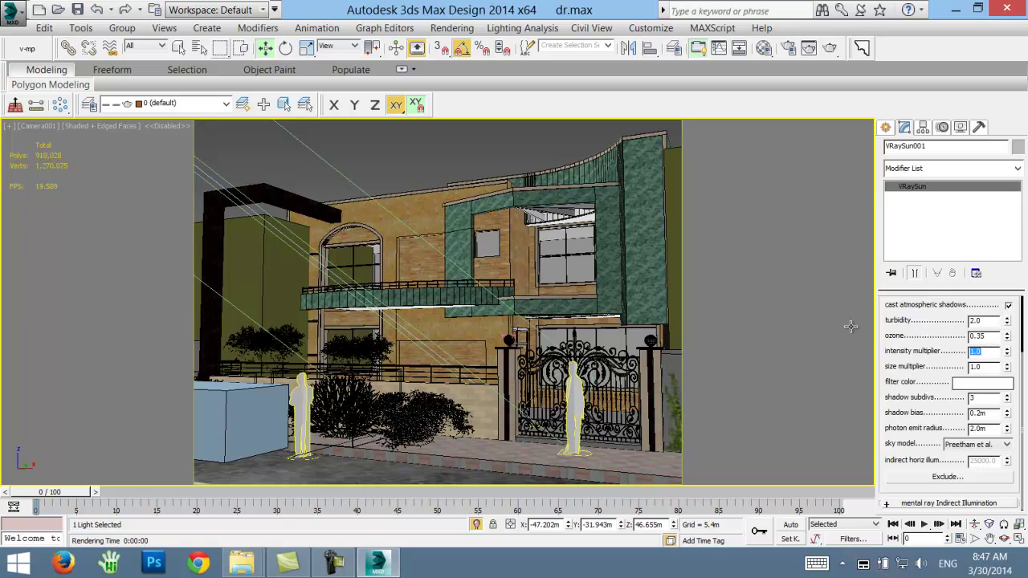
type(".0")
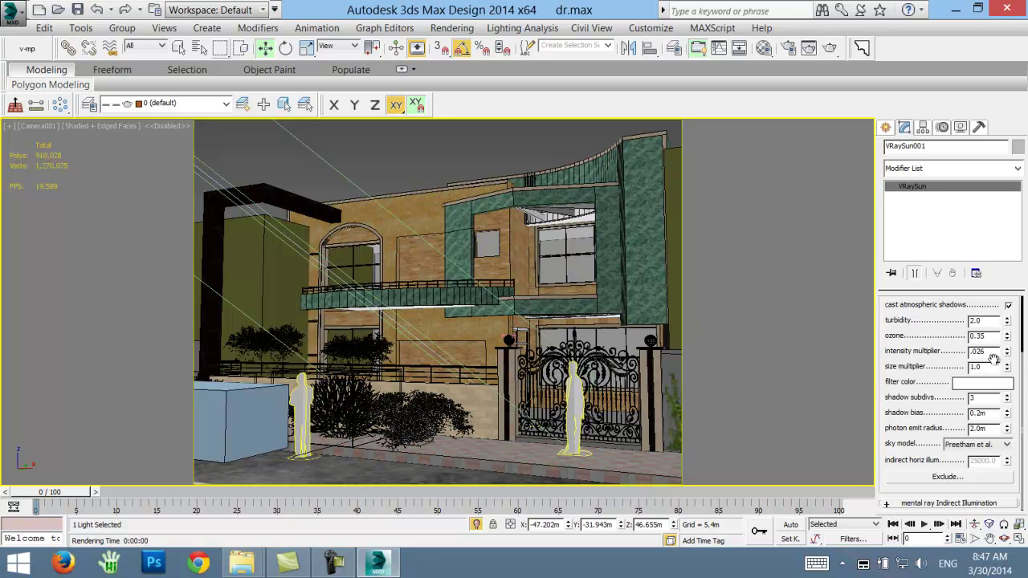
- Render the camera view with the dimmer sun and zoom around the frame buffer to inspect the green marble
left_click(829, 47)
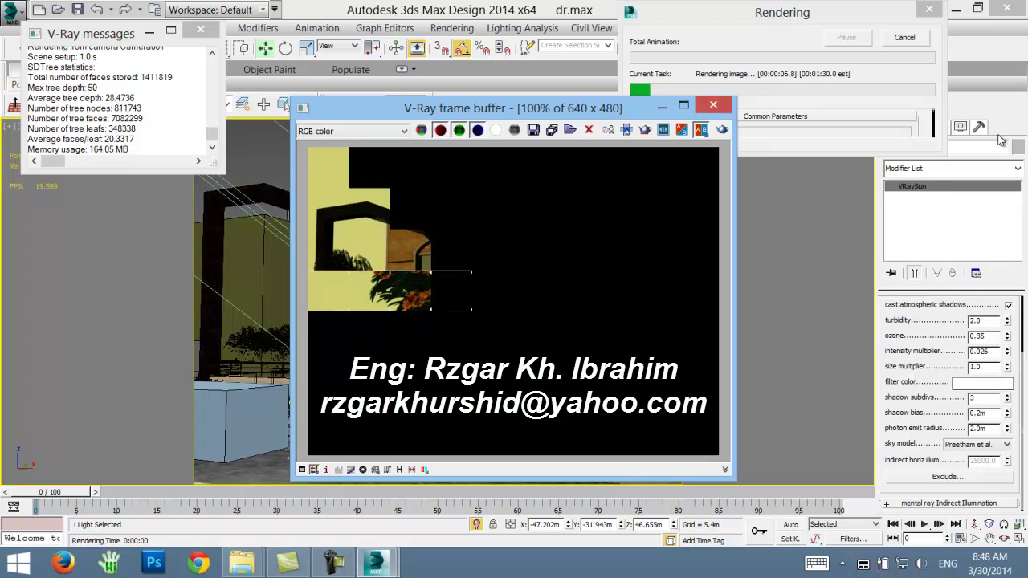
left_click(333, 562)
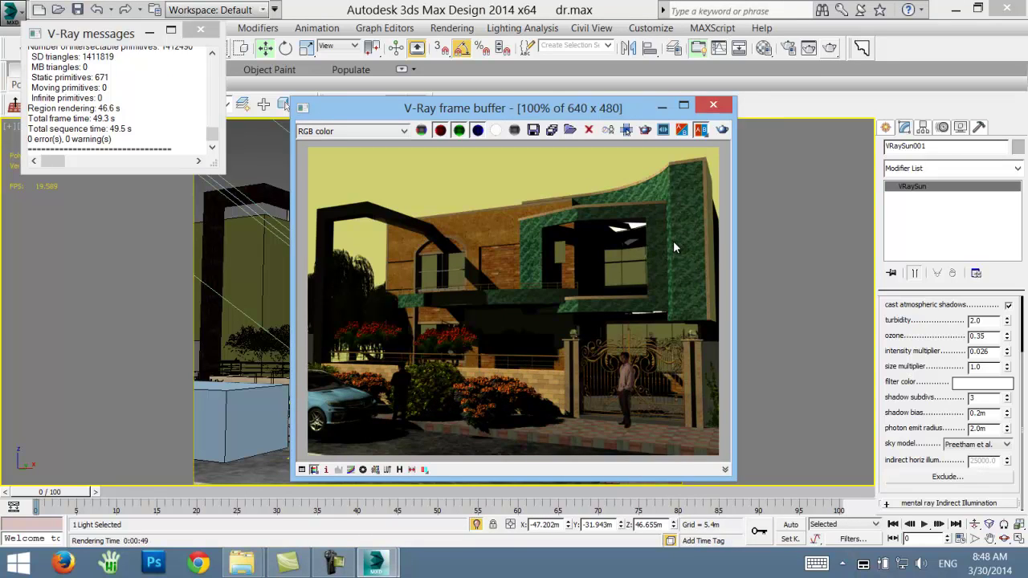
scroll(673, 241, "up", 3)
scroll(671, 280, "down", 3)
scroll(542, 267, "up", 1)
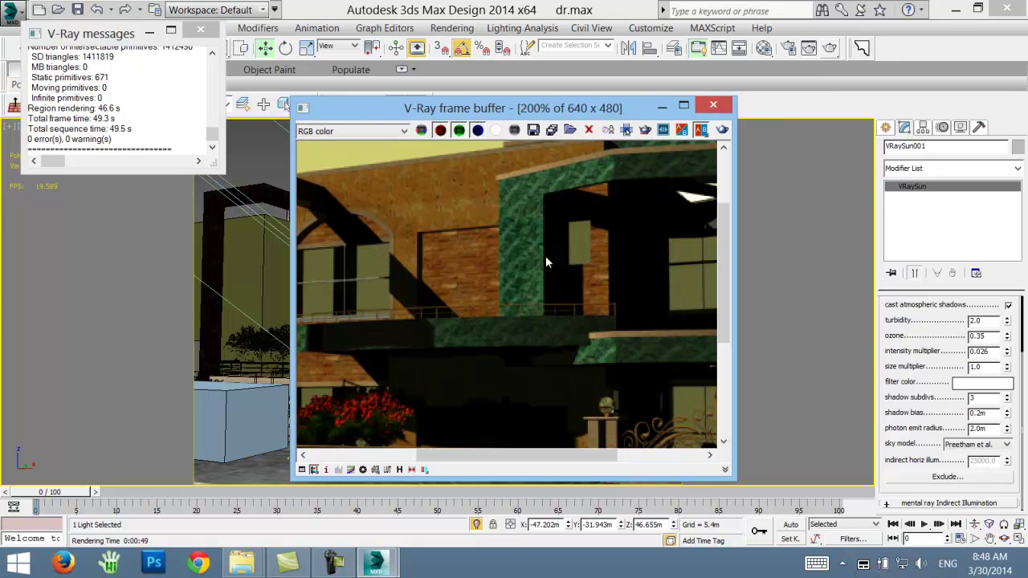
scroll(511, 192, "down", 1)
scroll(571, 210, "up", 1)
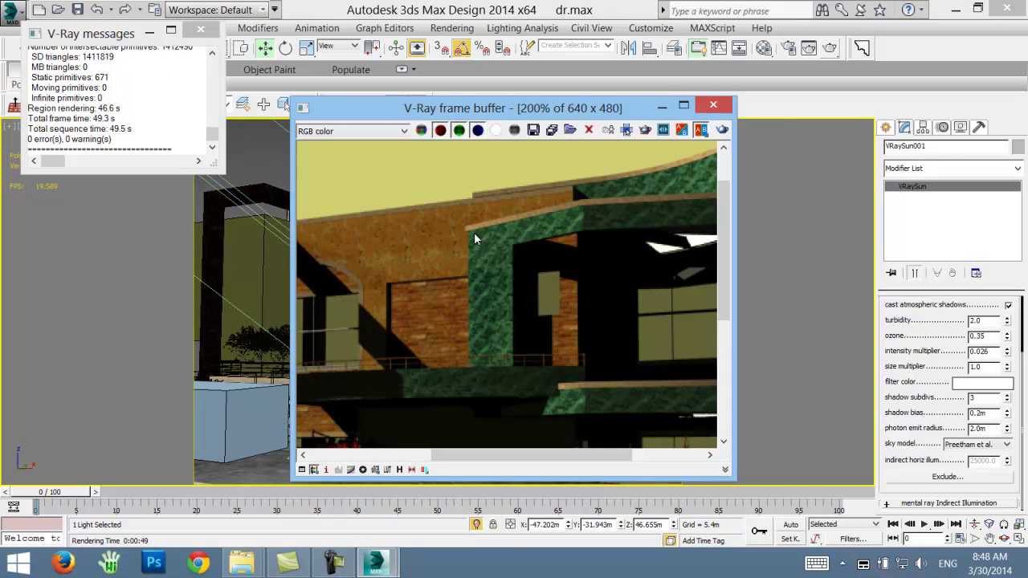
scroll(470, 293, "up", 2)
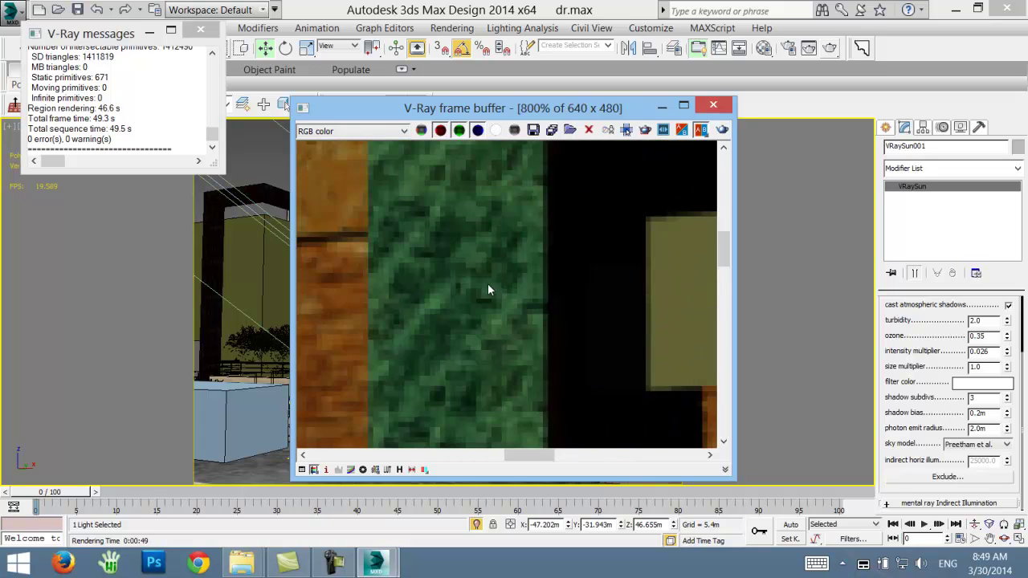
scroll(482, 261, "down", 3)
scroll(518, 233, "up", 1)
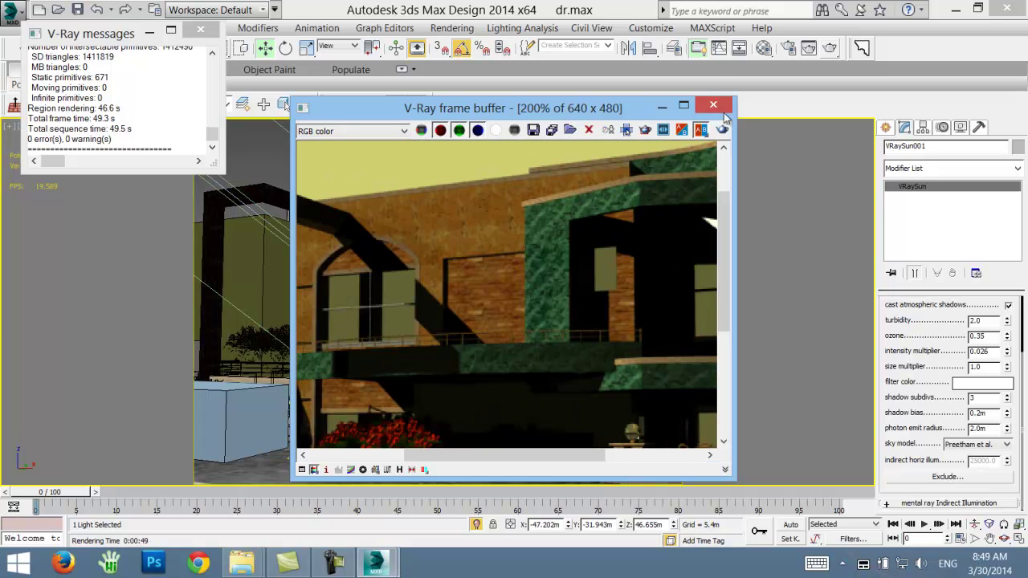
left_click(334, 562)
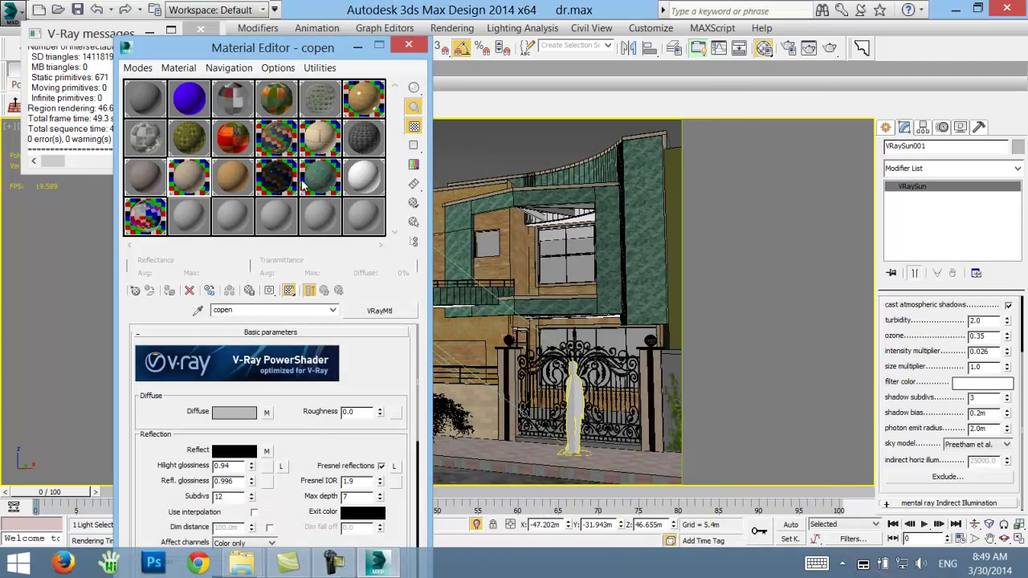
- Remove the marble texture from the Gemstone Green diffuse and set the diffuse colour to dark olive green
left_click(315, 181)
right_click(269, 418)
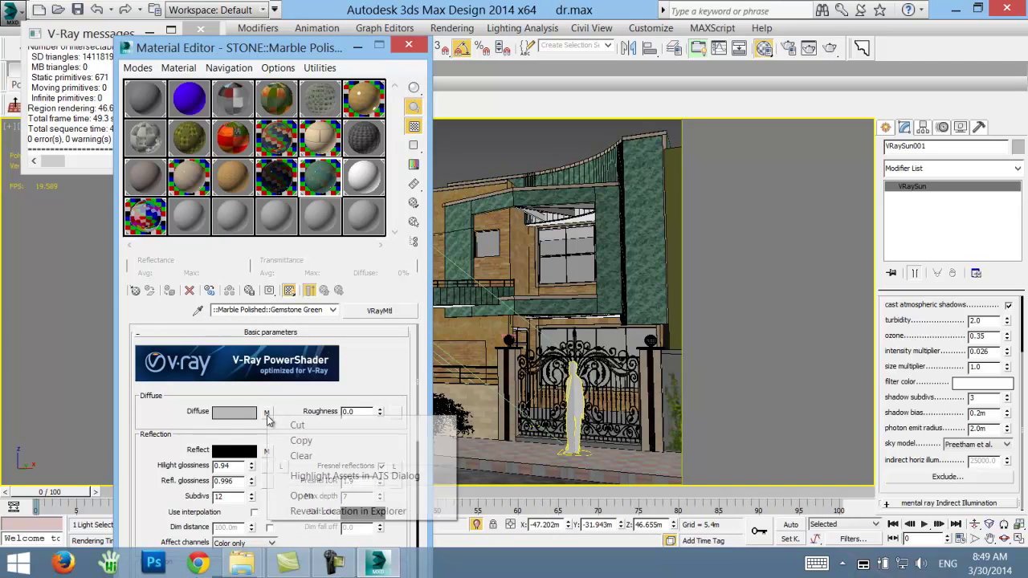
left_click(322, 456)
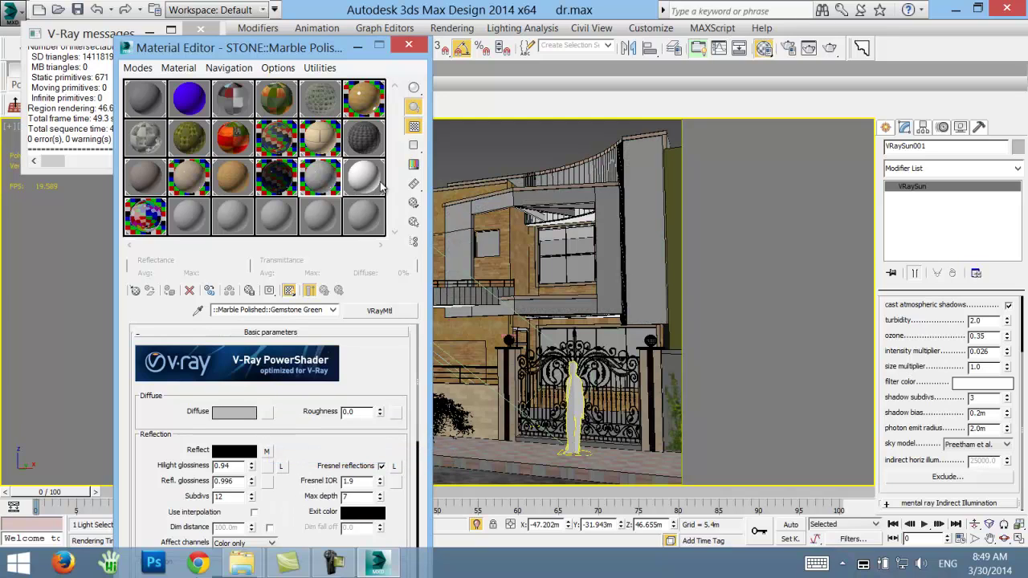
left_click(239, 410)
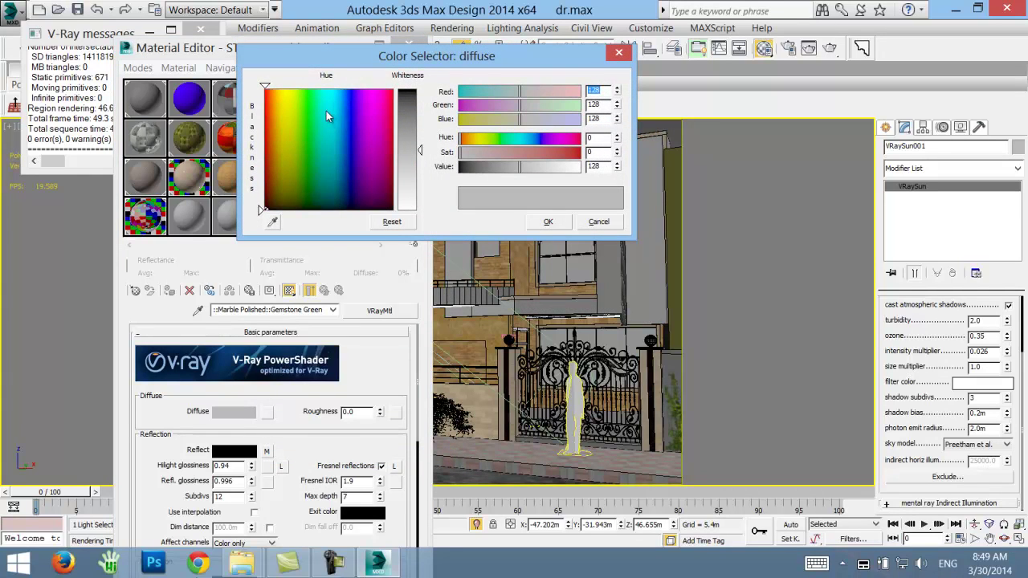
left_click_drag(326, 116, 281, 90)
left_click_drag(486, 121, 463, 120)
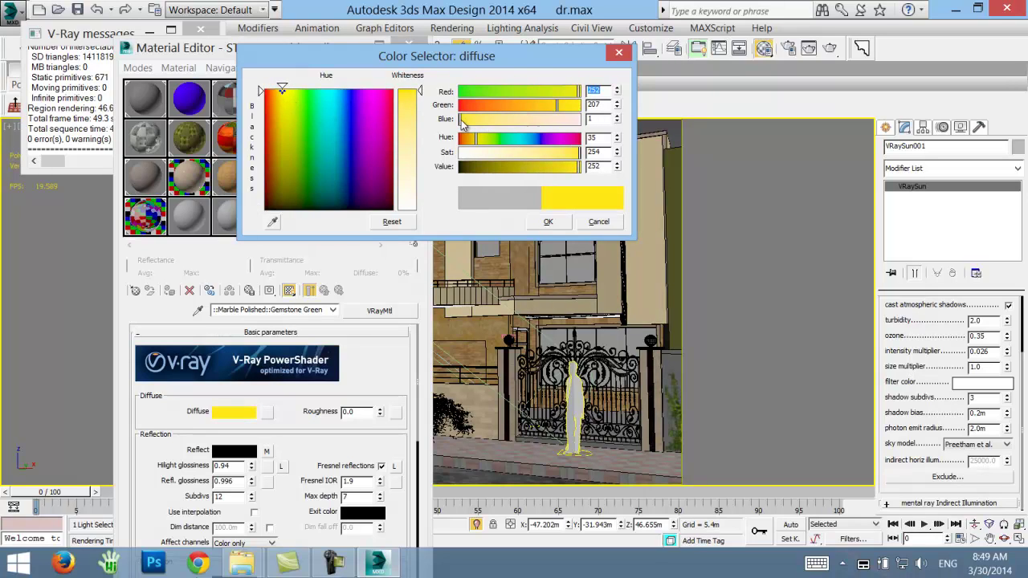
mouse_move(546, 105)
left_mouse_down()
mouse_move(476, 110)
mouse_move(487, 92)
mouse_move(464, 93)
left_mouse_up()
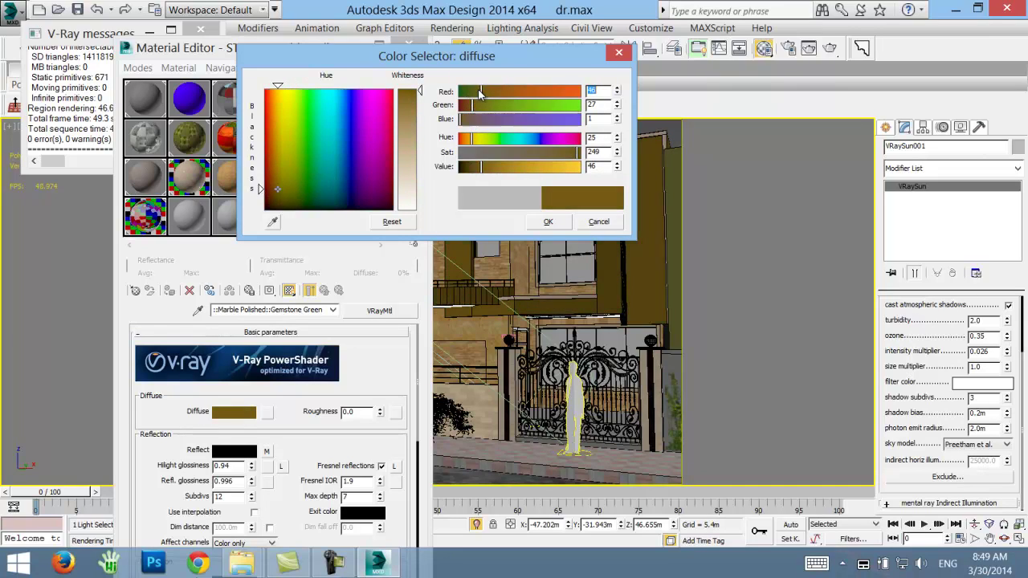
mouse_move(472, 106)
left_mouse_down()
mouse_move(504, 111)
mouse_move(476, 112)
mouse_move(489, 139)
left_mouse_up()
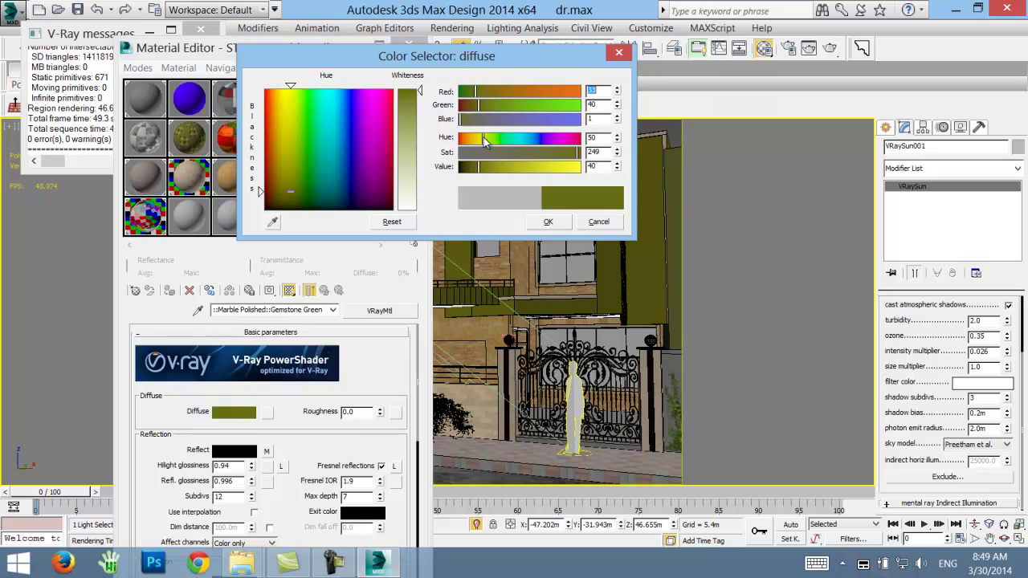
- Give the material a faint dark-grey reflection colour (grey 15)
right_click(268, 454)
left_click(296, 493)
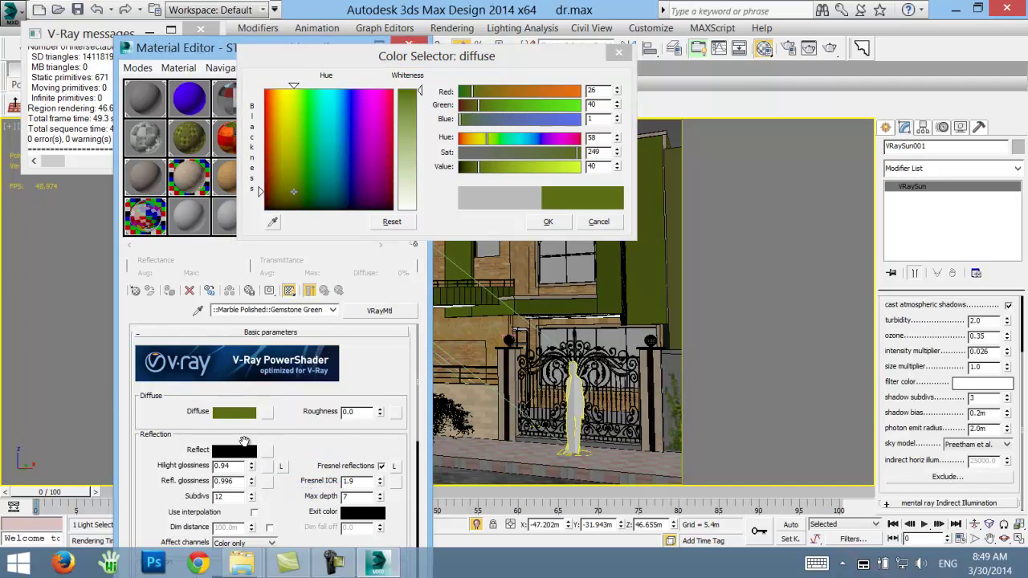
left_click(250, 451)
left_click_drag(418, 95, 421, 99)
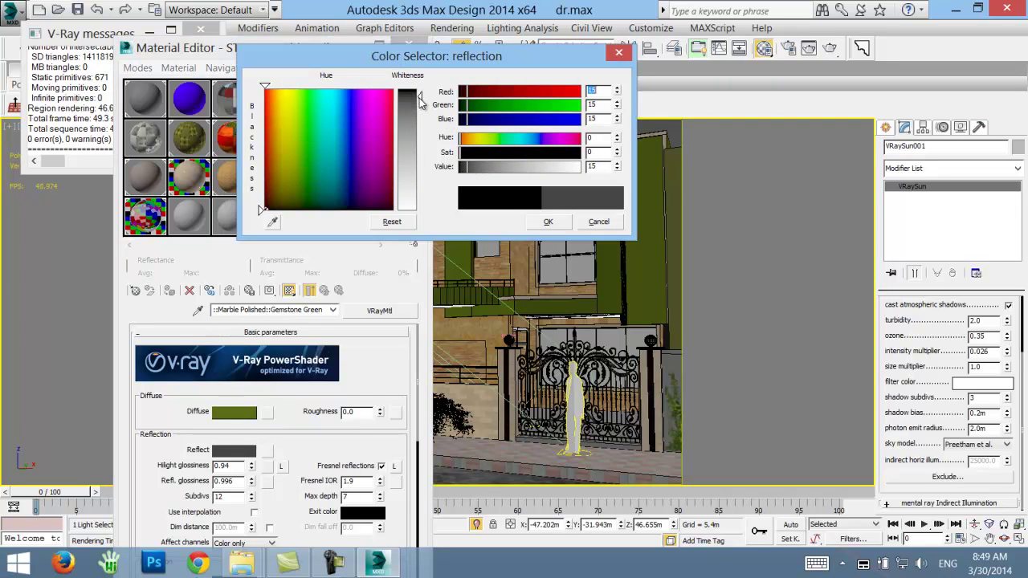
left_click(548, 221)
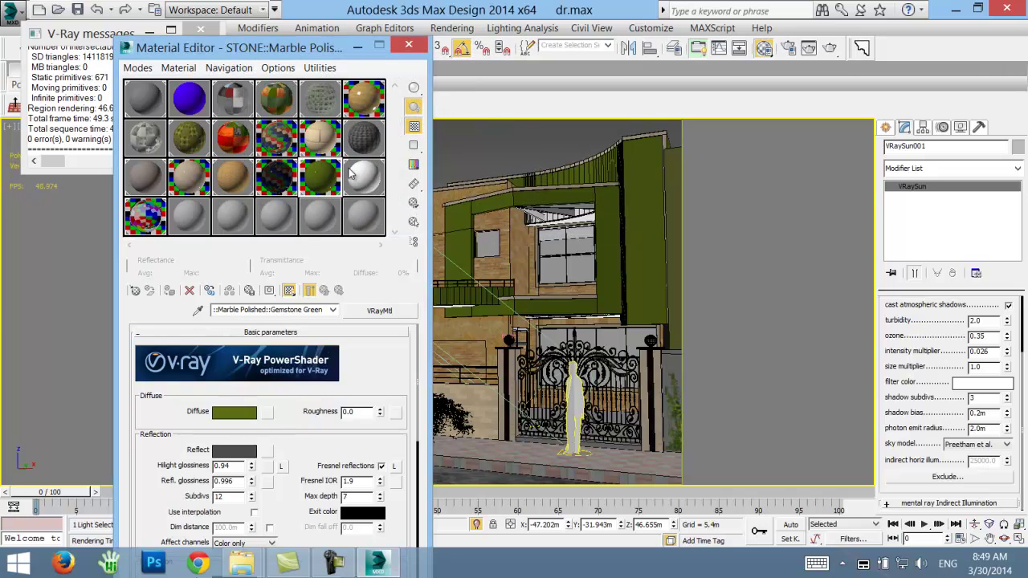
- Close the Material Editor, re-render the camera view, and bring up the marble folder window
left_click(399, 47)
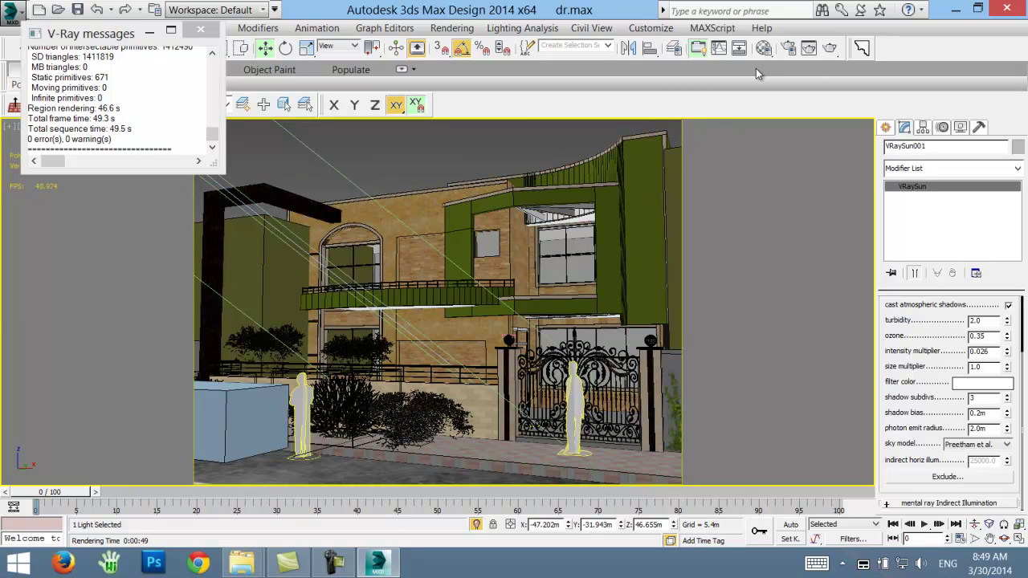
left_click(833, 50)
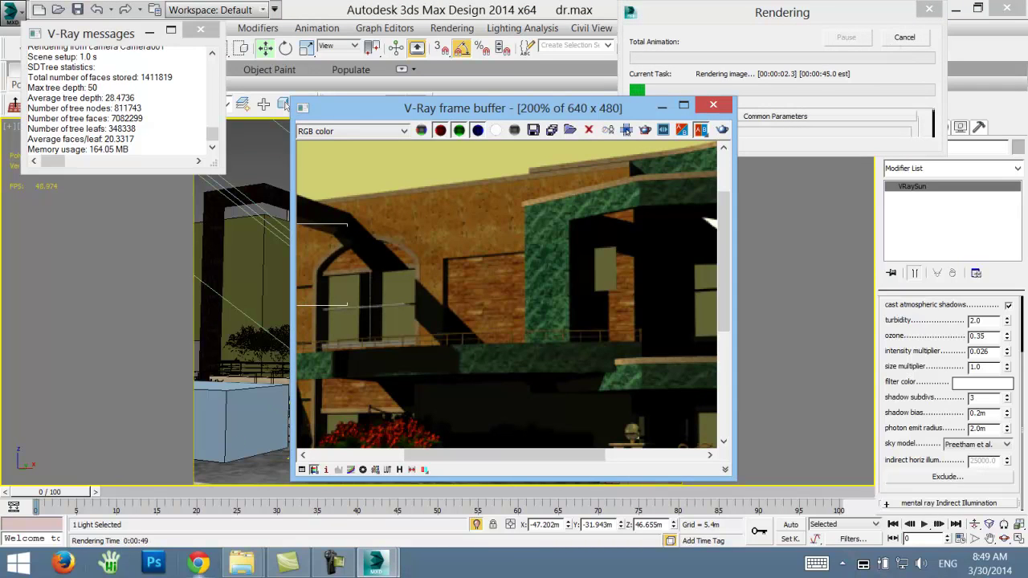
left_click(241, 562)
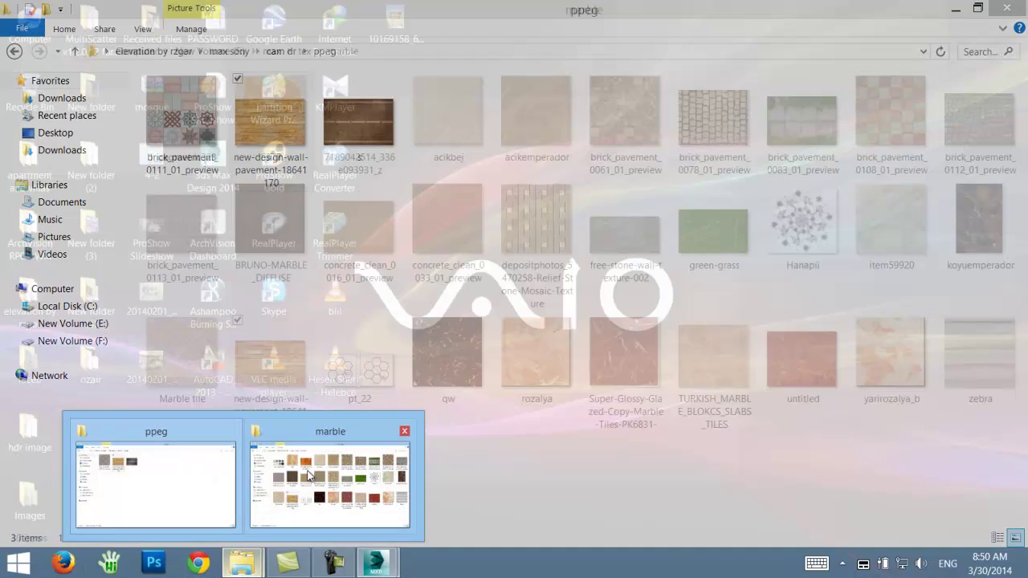
left_click(330, 482)
- Browse tex > tex > ski and preview the sky photo MZ (53)
left_click(14, 51)
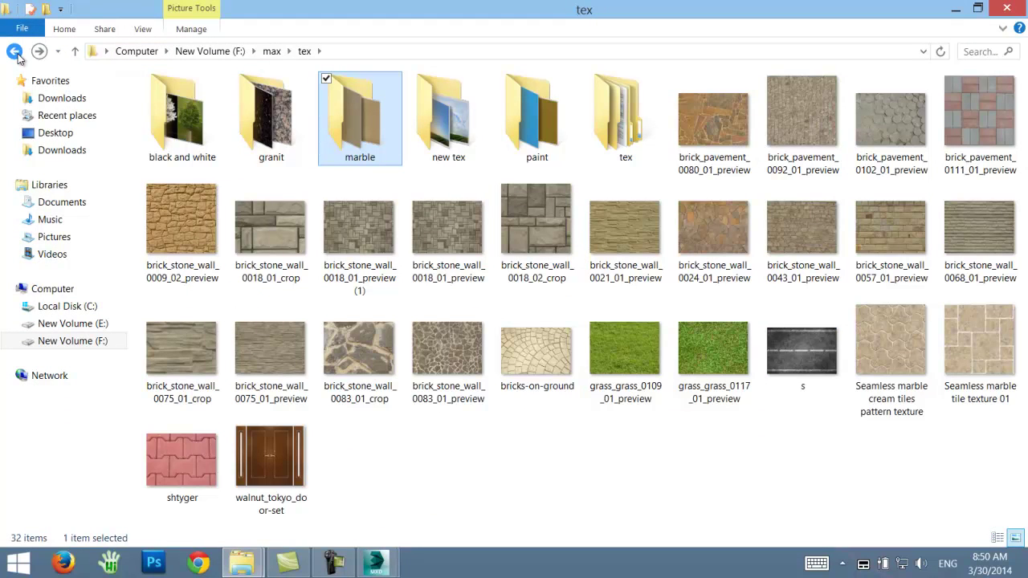
double_click(619, 121)
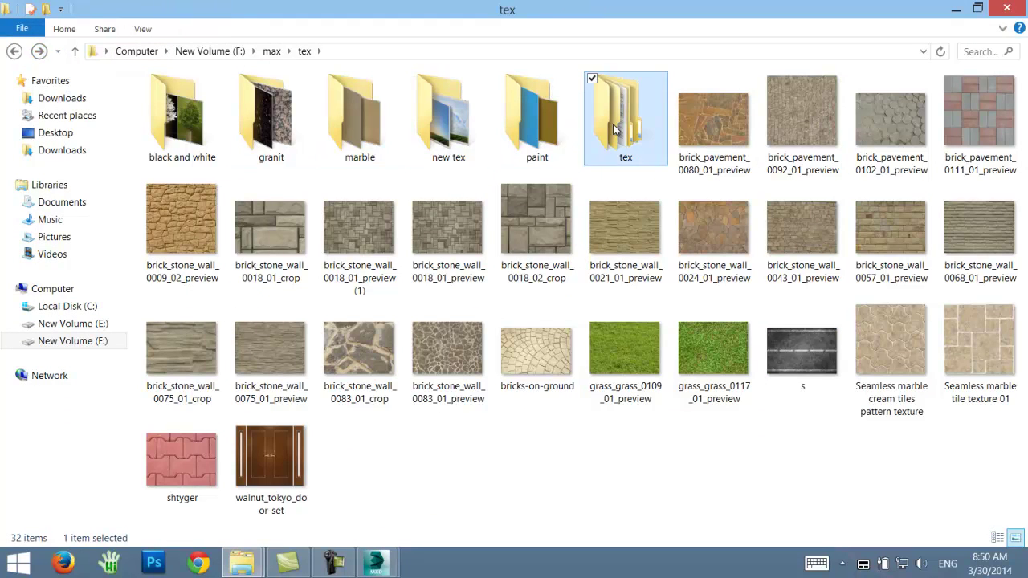
left_click(173, 187)
double_click(173, 187)
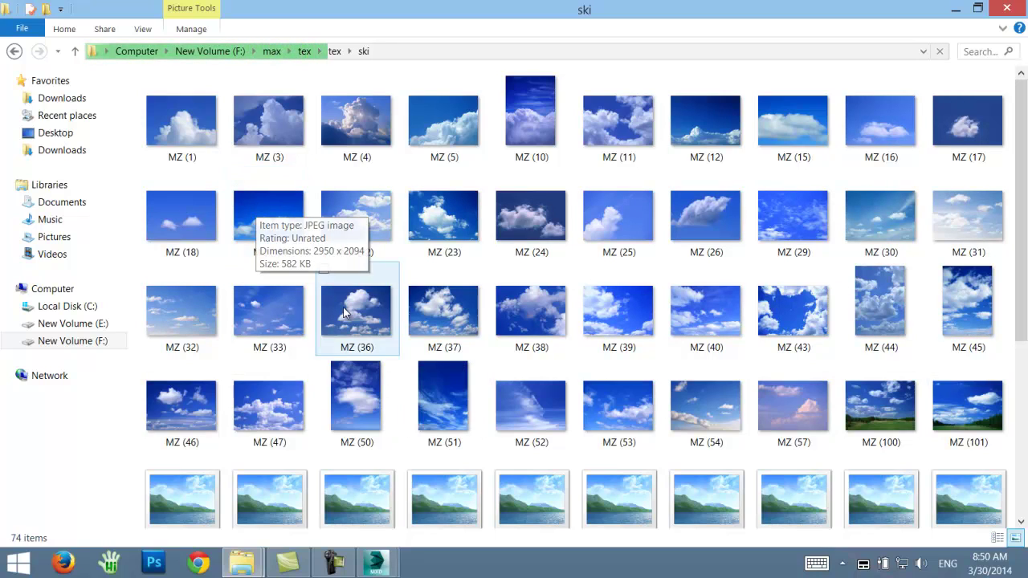
left_click(592, 410)
key("Return")
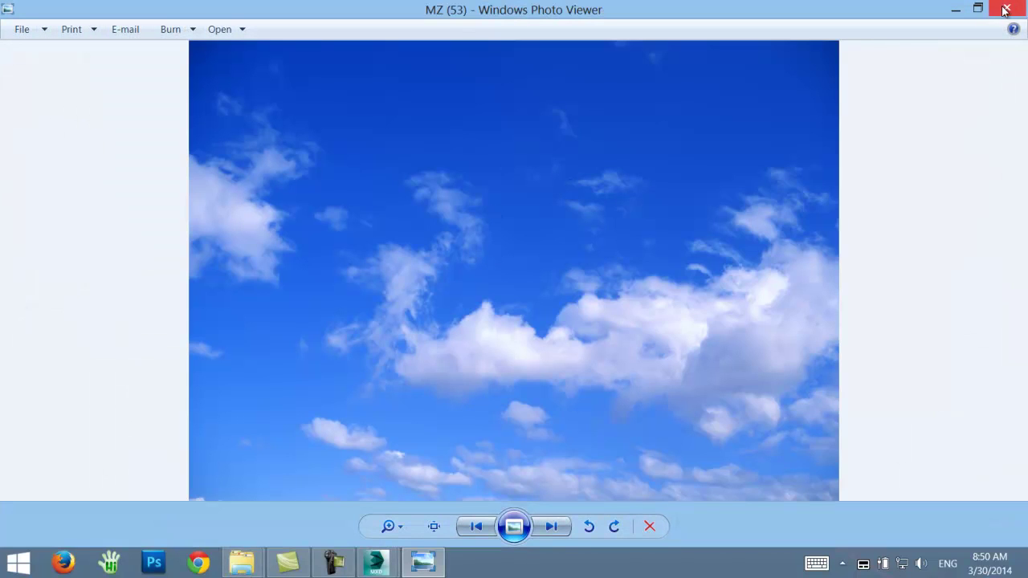
left_click(1004, 10)
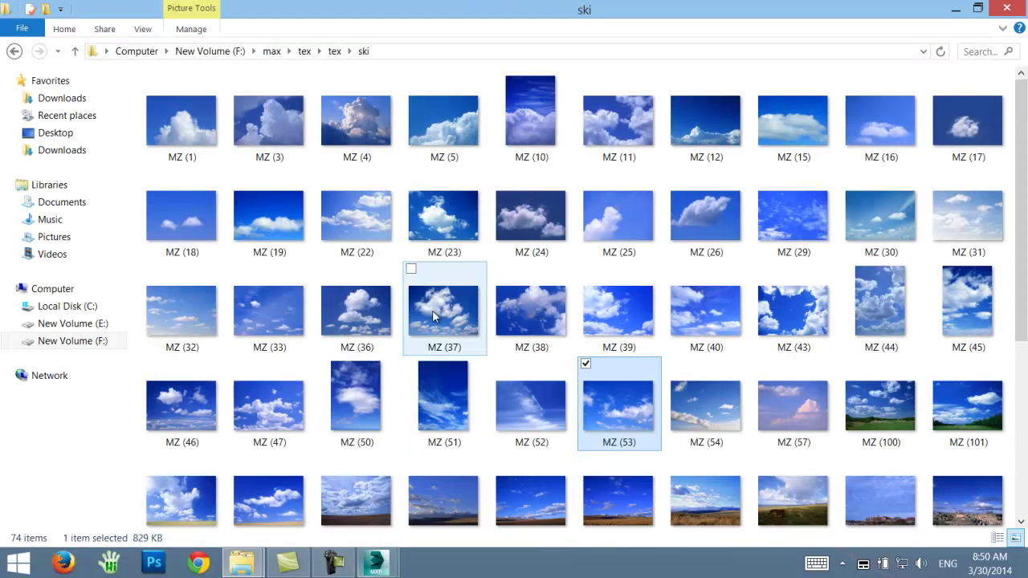
- Check the render in 3ds Max, preview the MZ (103) sky photo, then return to 3ds Max
left_click(374, 564)
left_click(461, 503)
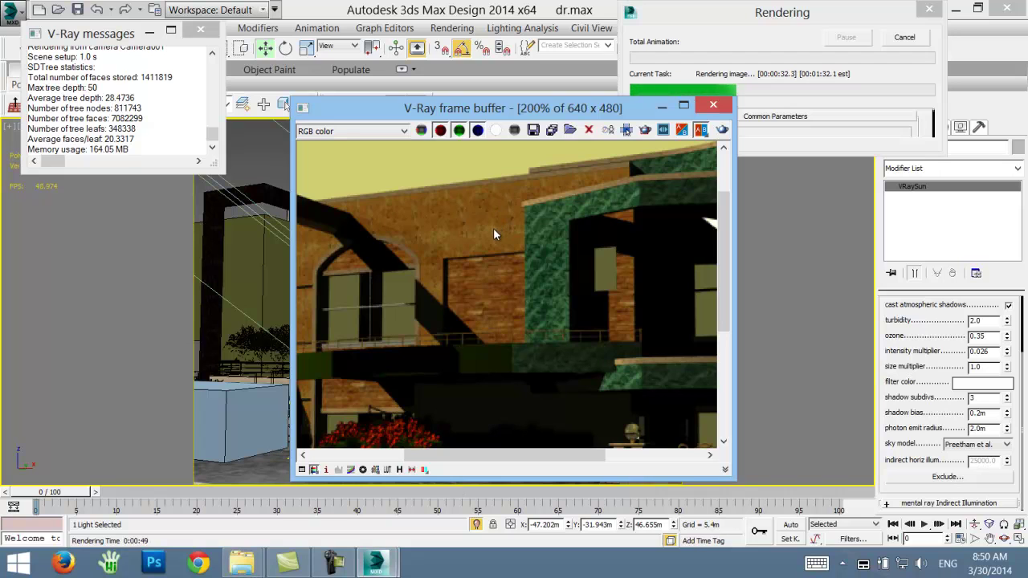
left_click(335, 564)
left_click(787, 524)
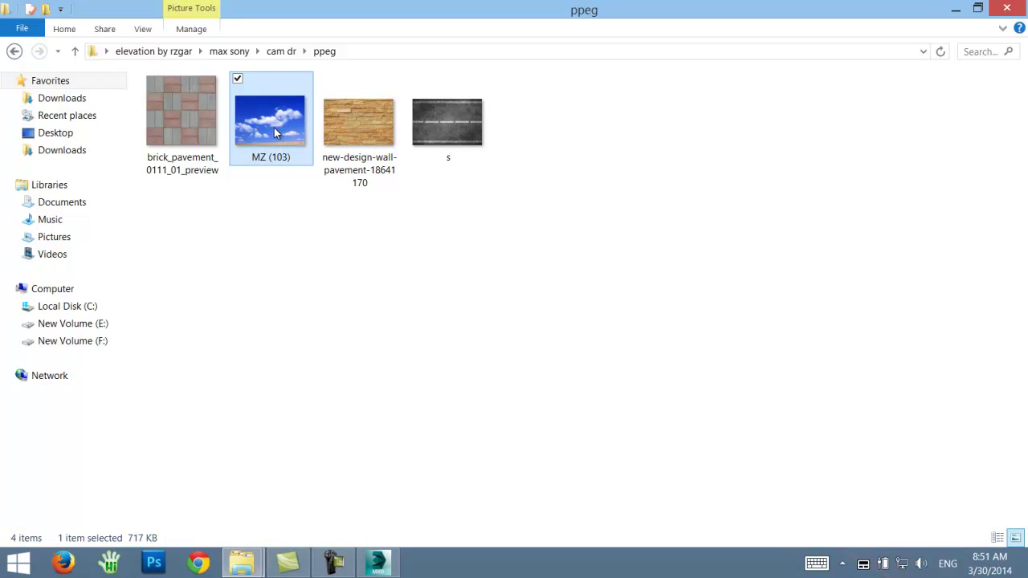
key("Return")
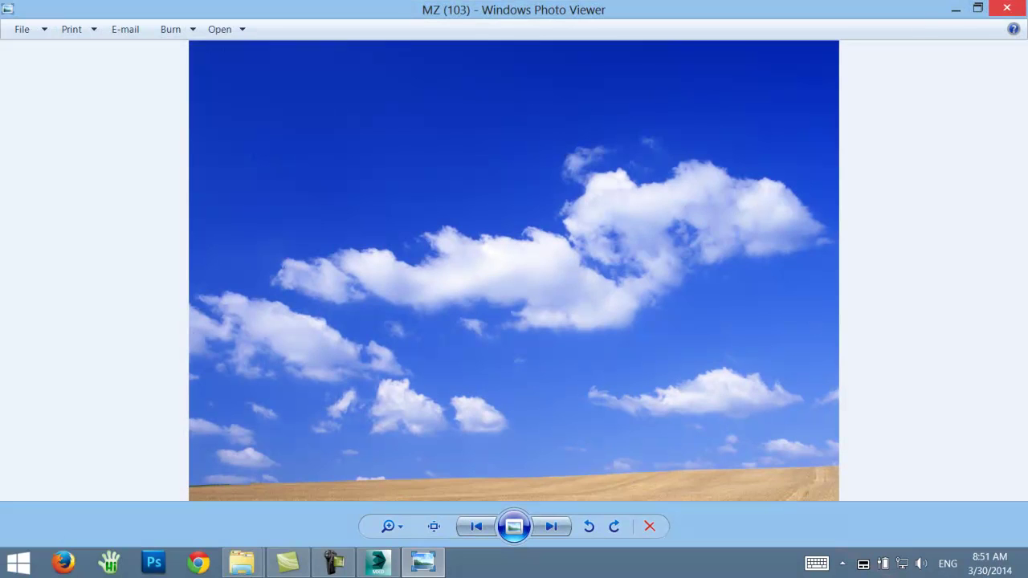
left_click(1008, 8)
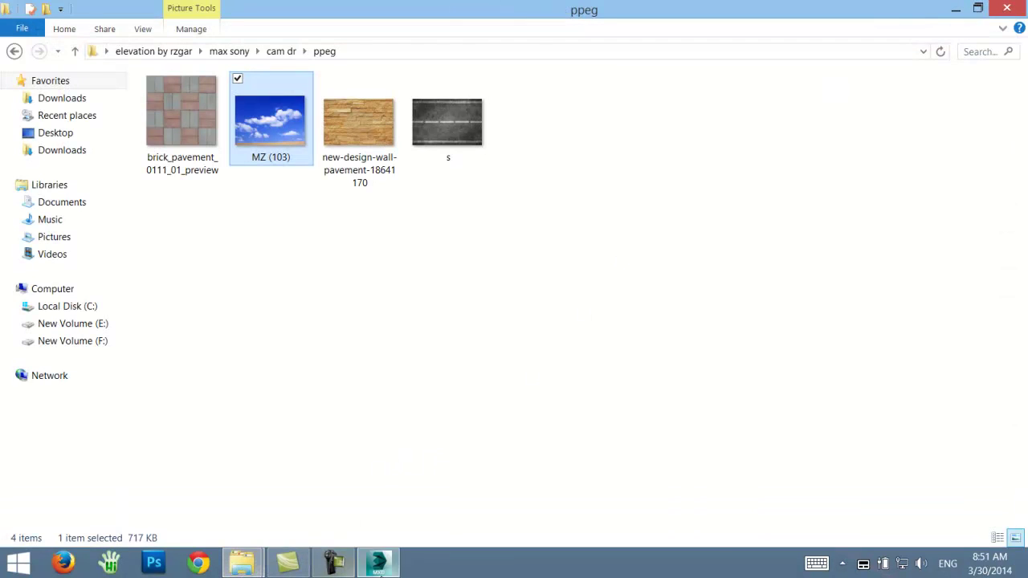
left_click(377, 562)
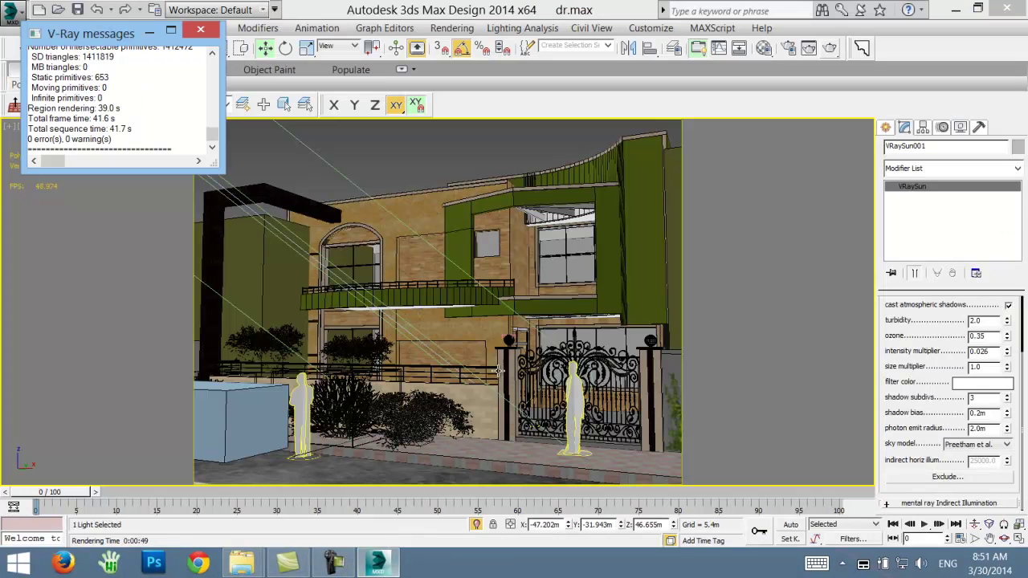
- Load MZ (103).JPG as a Bitmap environment map in Environment and Effects
left_click(200, 33)
left_click(378, 563)
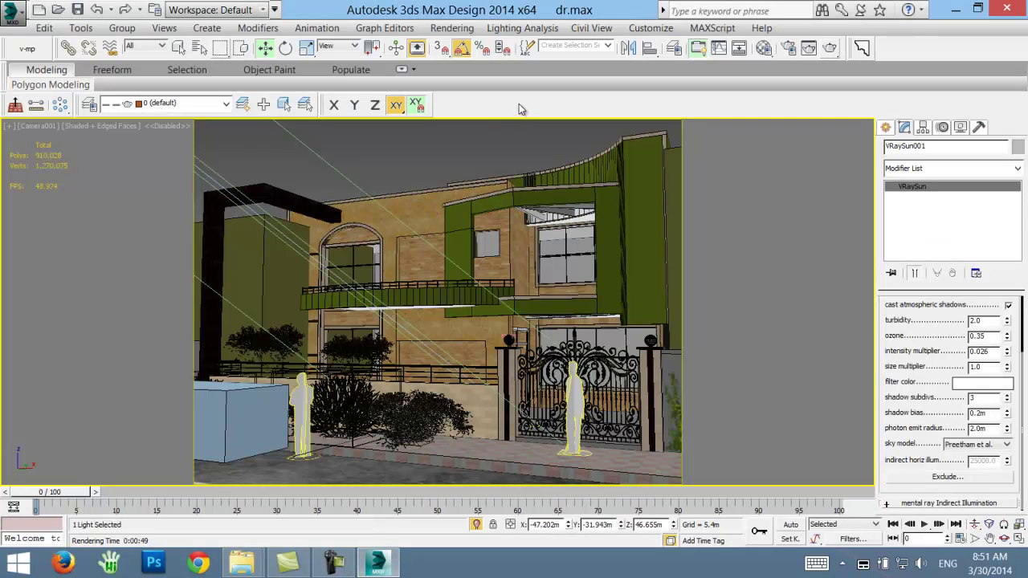
left_click(452, 29)
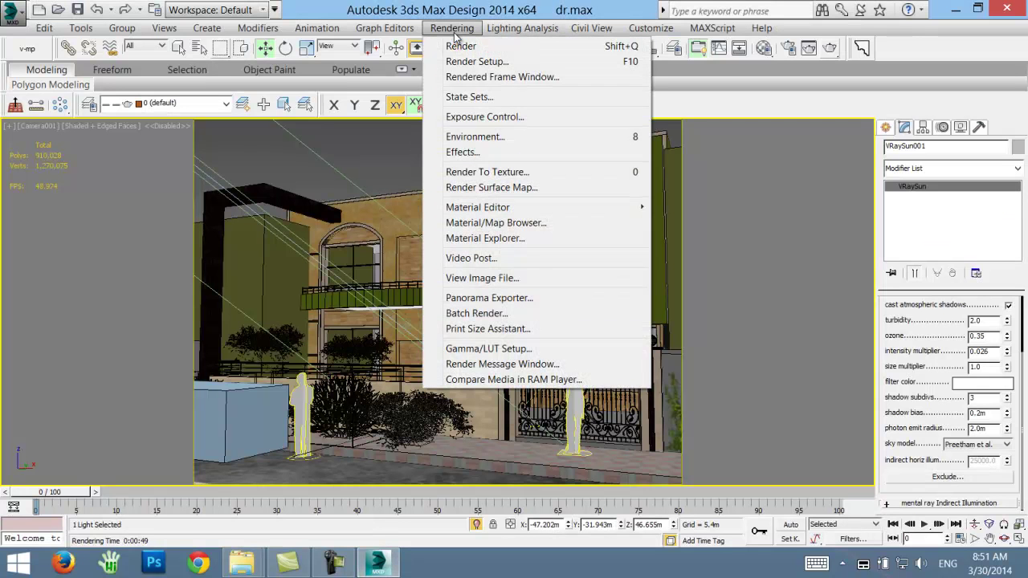
left_click(485, 139)
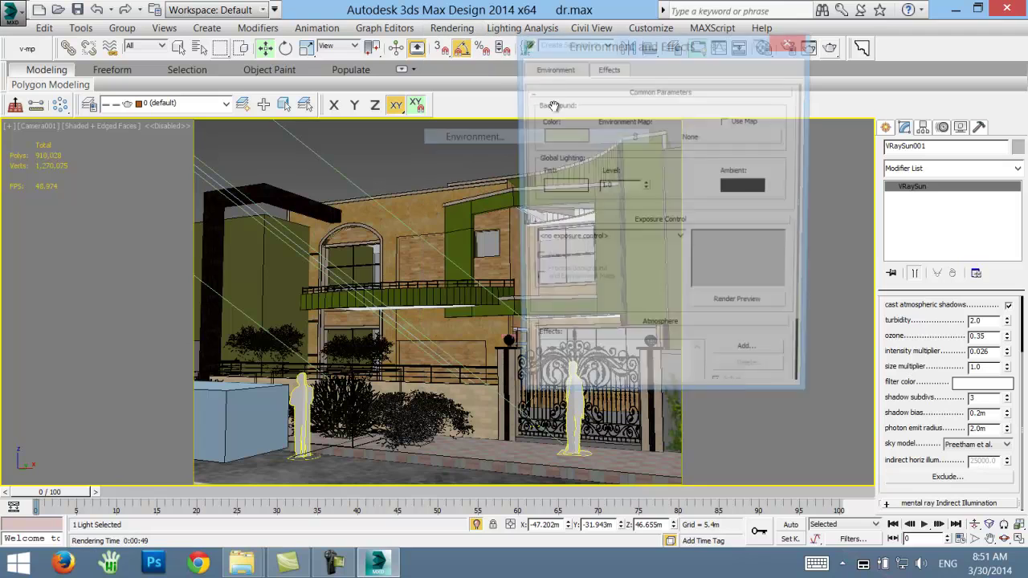
left_click(631, 147)
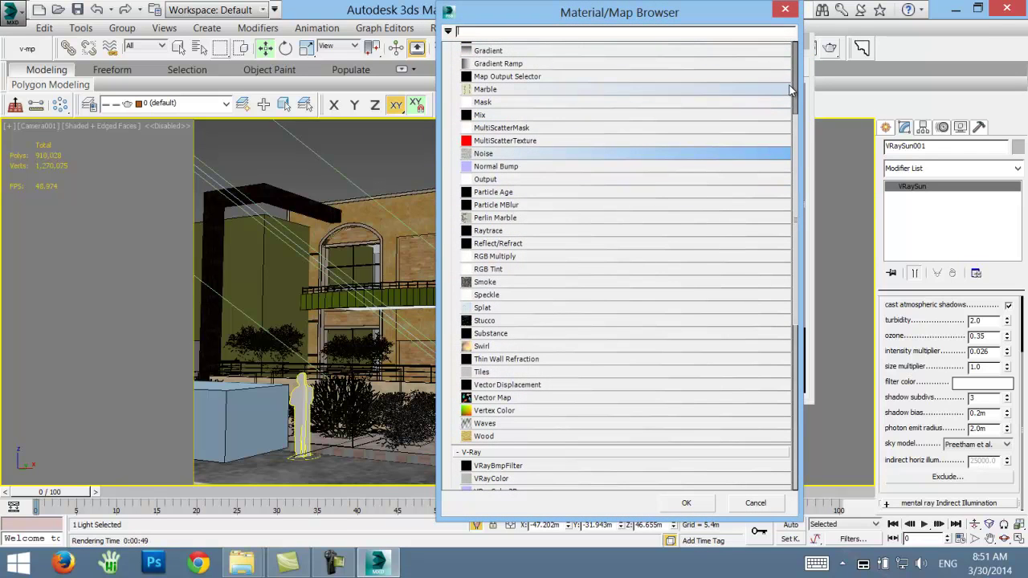
scroll(542, 169, "up", 3)
scroll(542, 167, "up", 2)
double_click(522, 76)
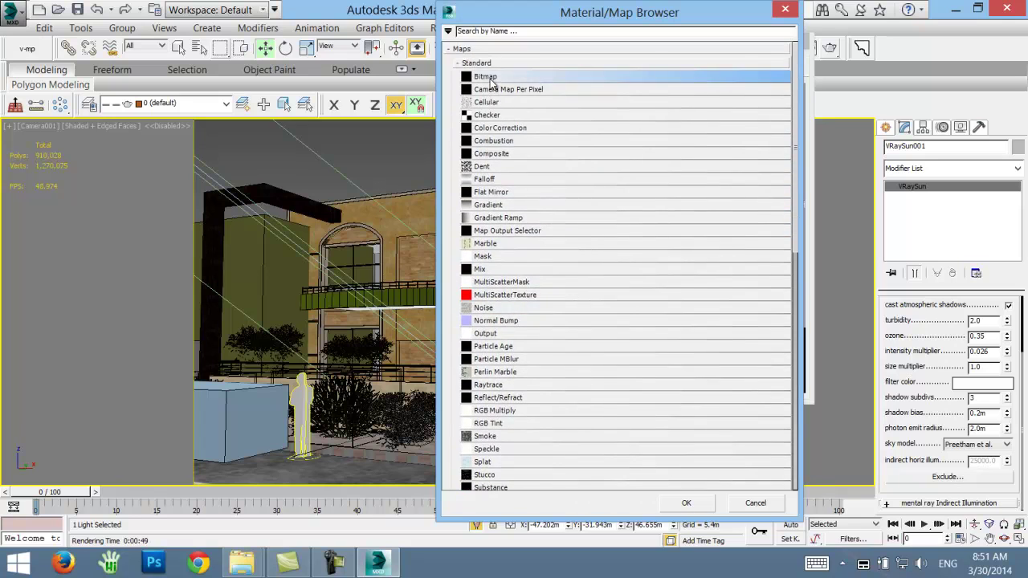
left_click(201, 133)
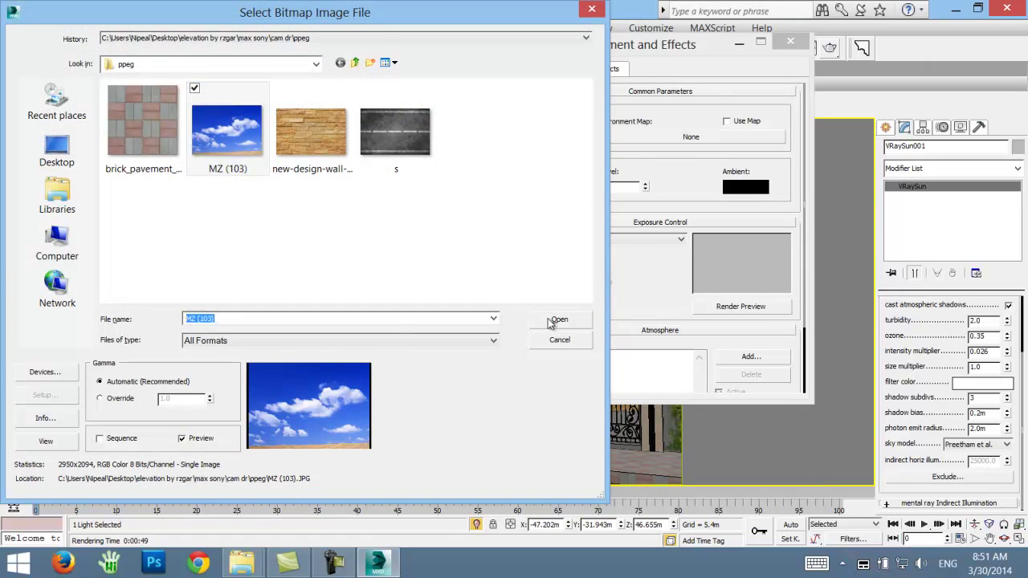
left_click(548, 319)
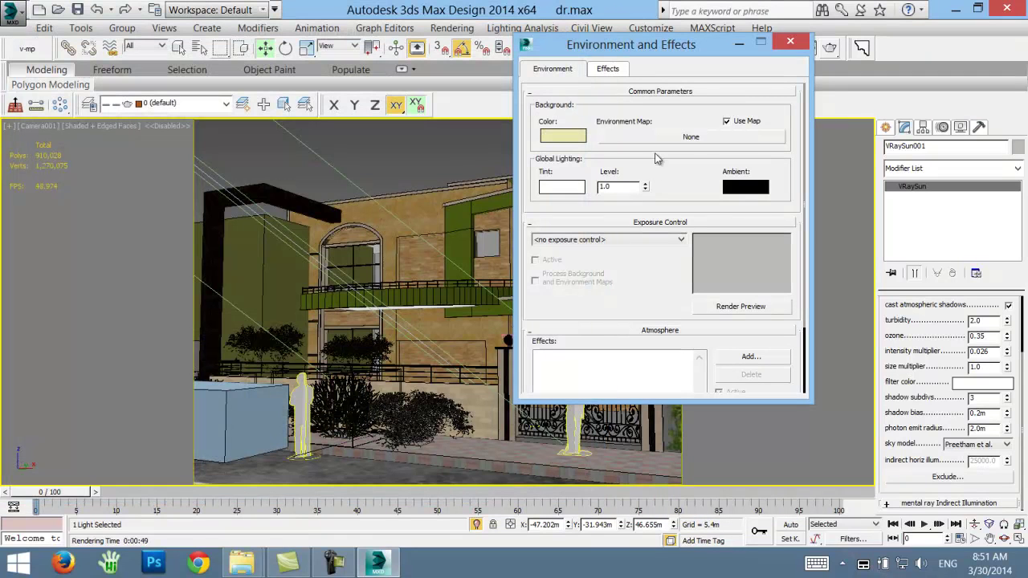
left_click(791, 45)
- Set the viewport background to use the environment background
key("alt+b")
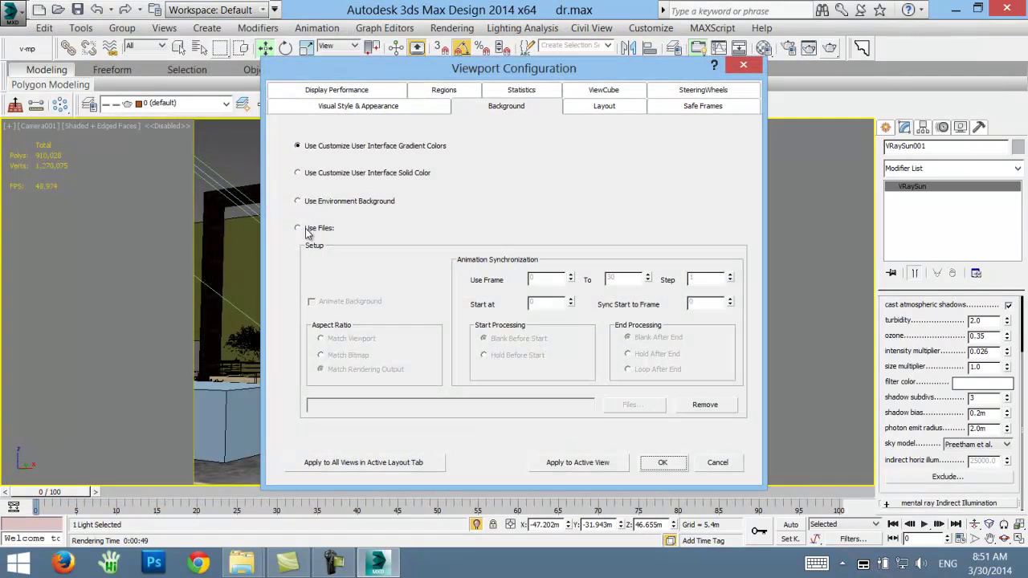
left_click(309, 202)
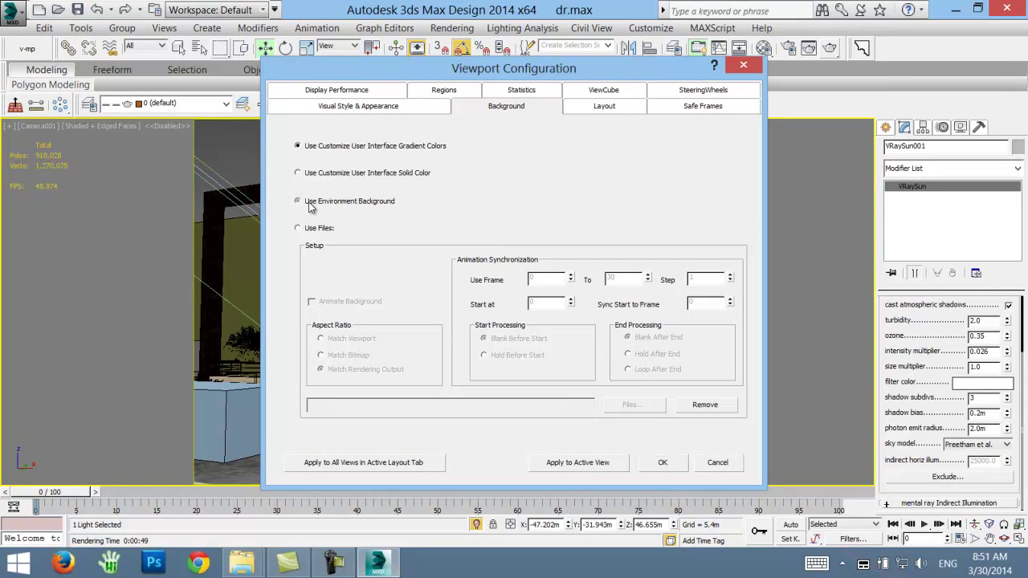
left_click(657, 464)
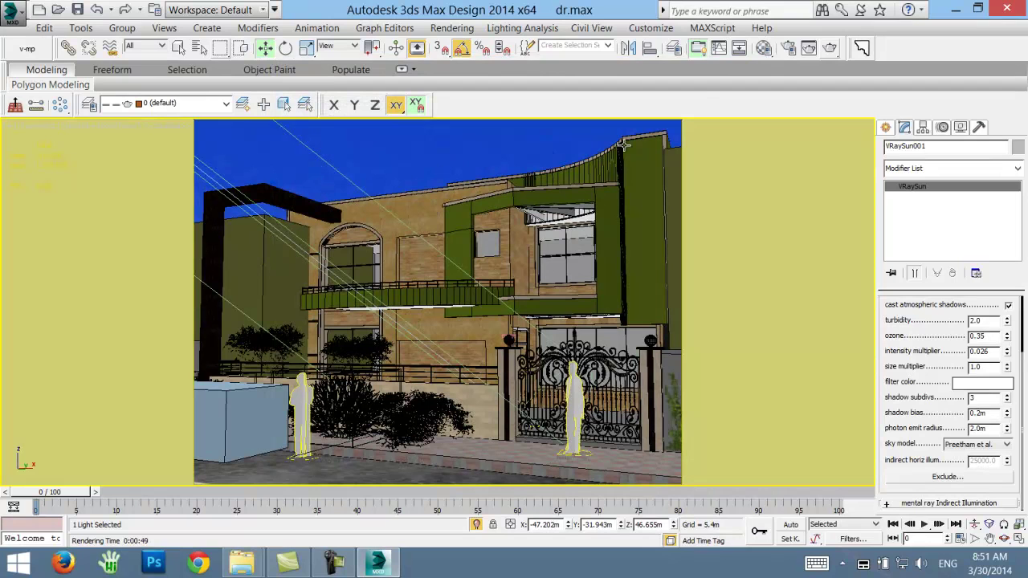
- Instance the sky environment map into a Material Editor slot and switch its mapping to Screen
left_click(763, 48)
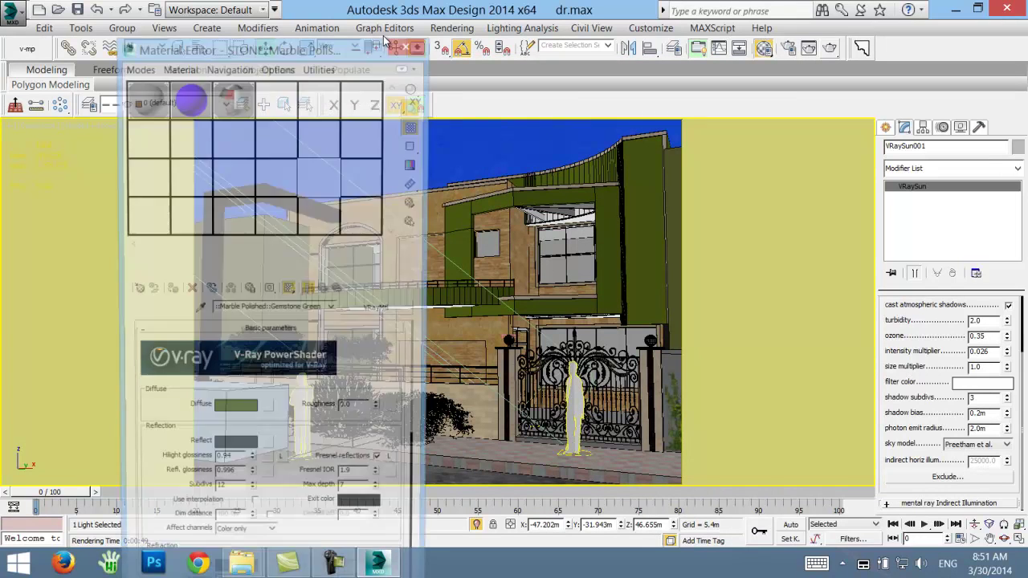
left_click_drag(247, 53, 206, 67)
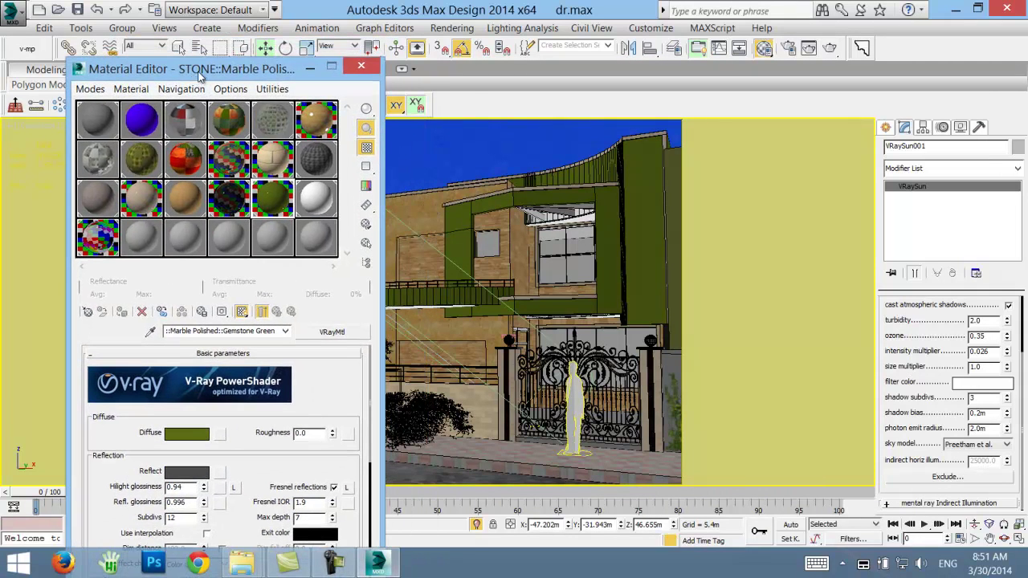
key("8")
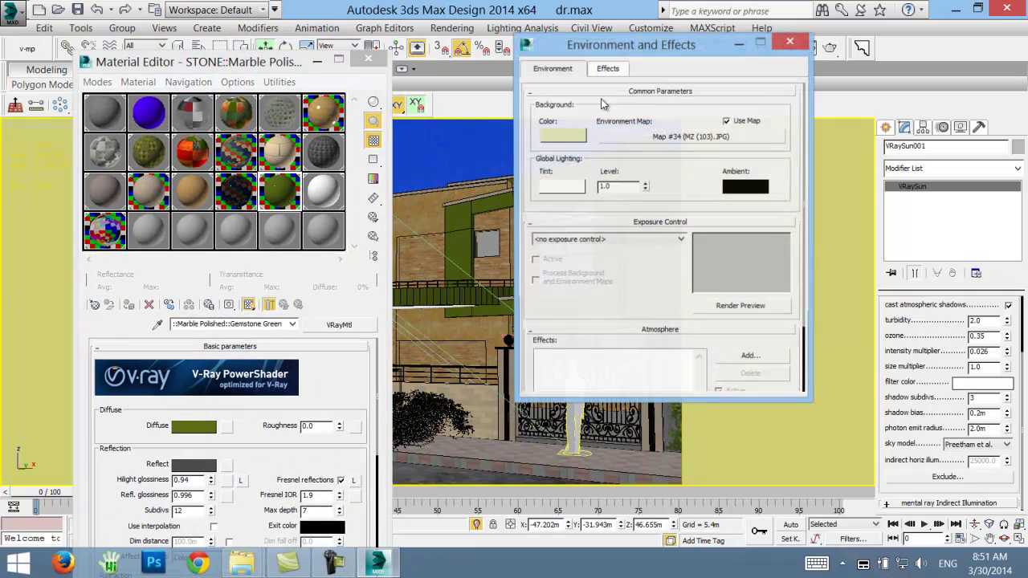
left_click_drag(591, 49, 734, 51)
left_click_drag(832, 139, 163, 211)
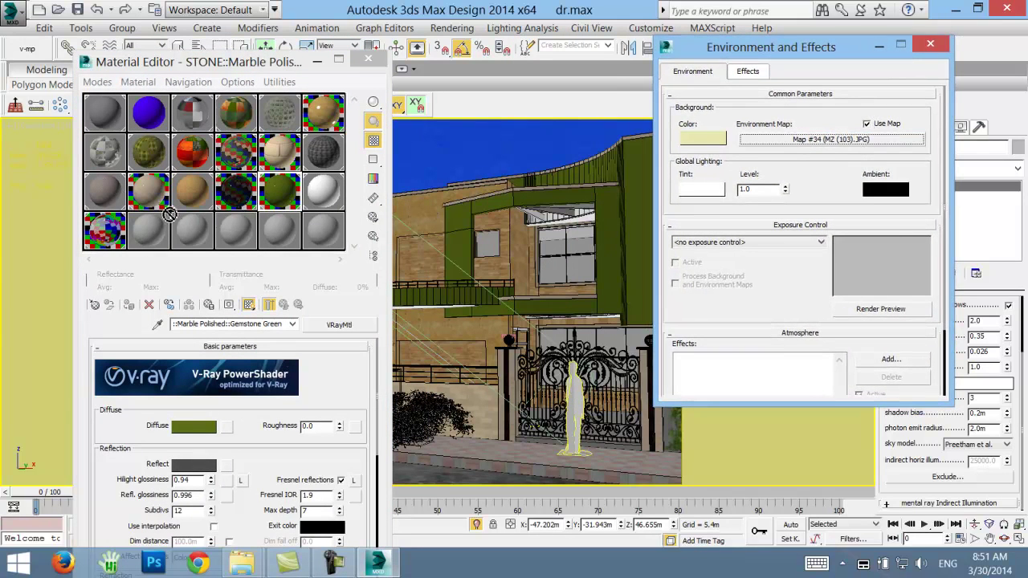
left_click_drag(163, 212, 147, 234)
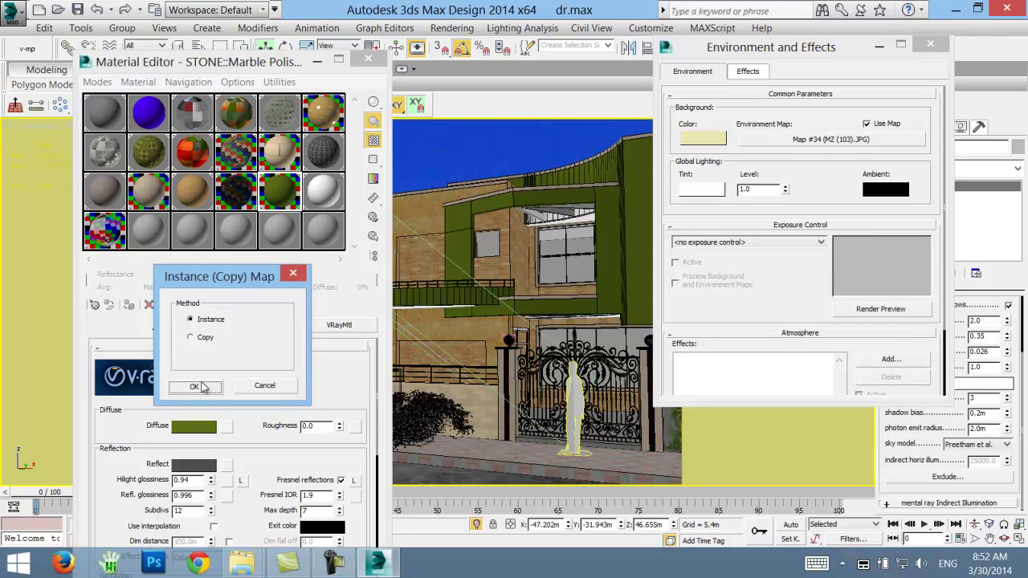
left_click(195, 387)
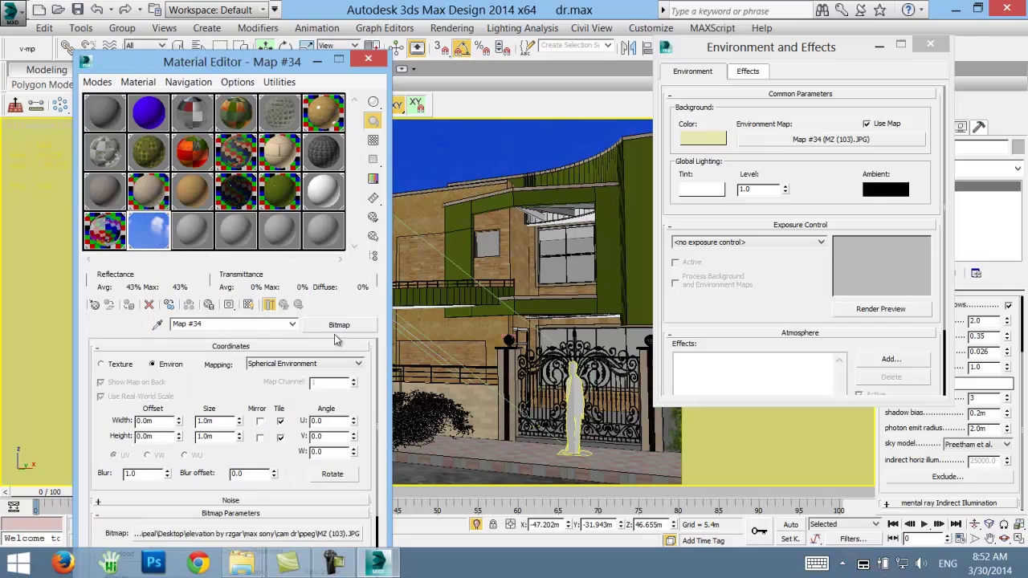
left_click(326, 366)
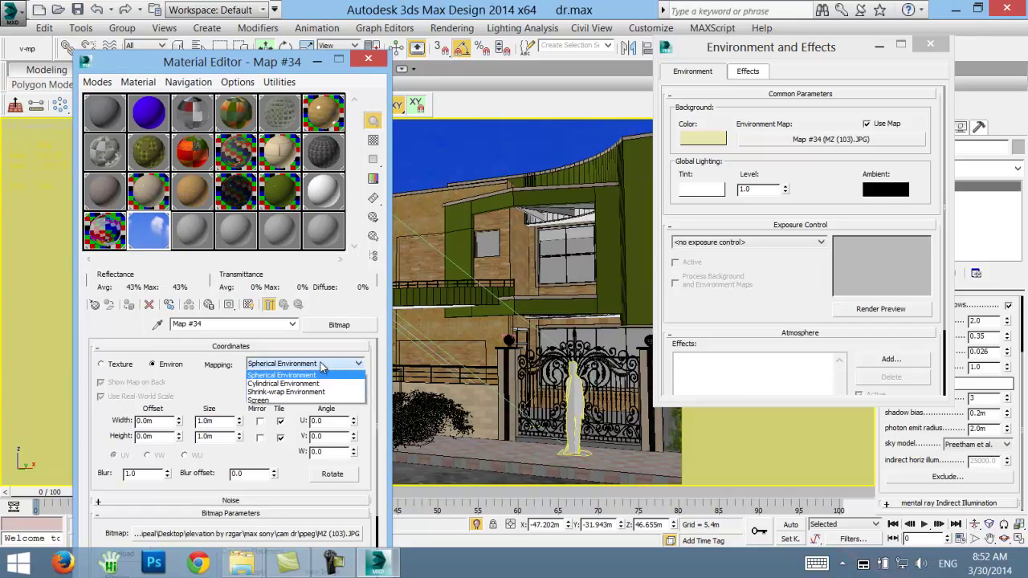
left_click(281, 402)
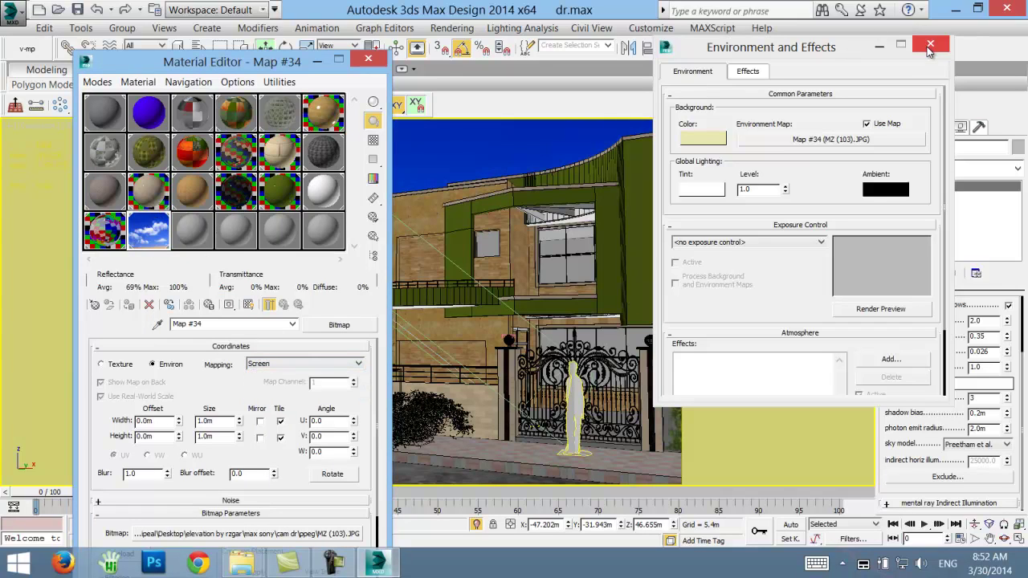
- Adjust the sky map offset to about 0.21m height so clouds show above the house
left_click(930, 45)
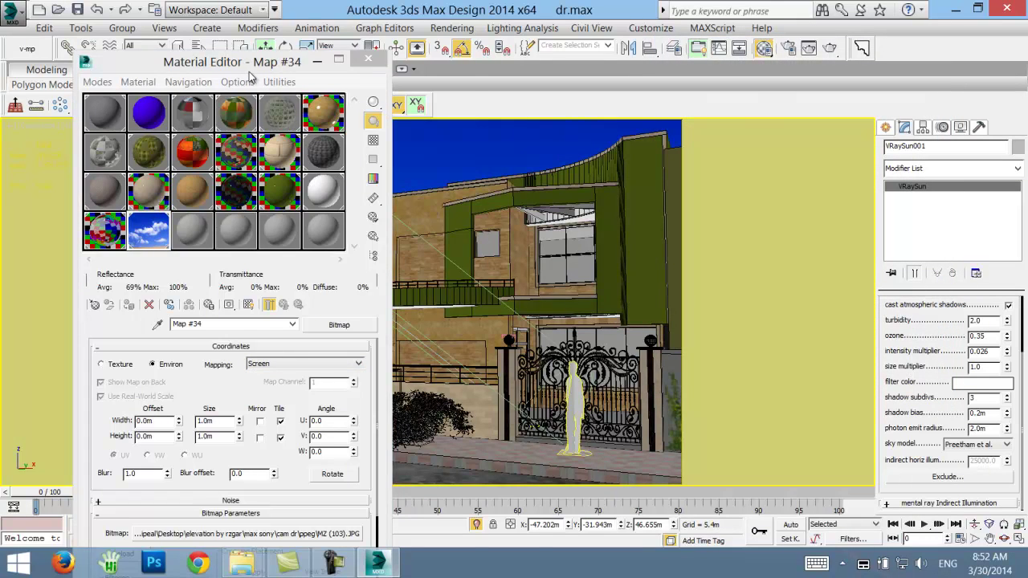
mouse_move(250, 76)
left_mouse_down()
mouse_move(544, 80)
mouse_move(793, 20)
left_mouse_up()
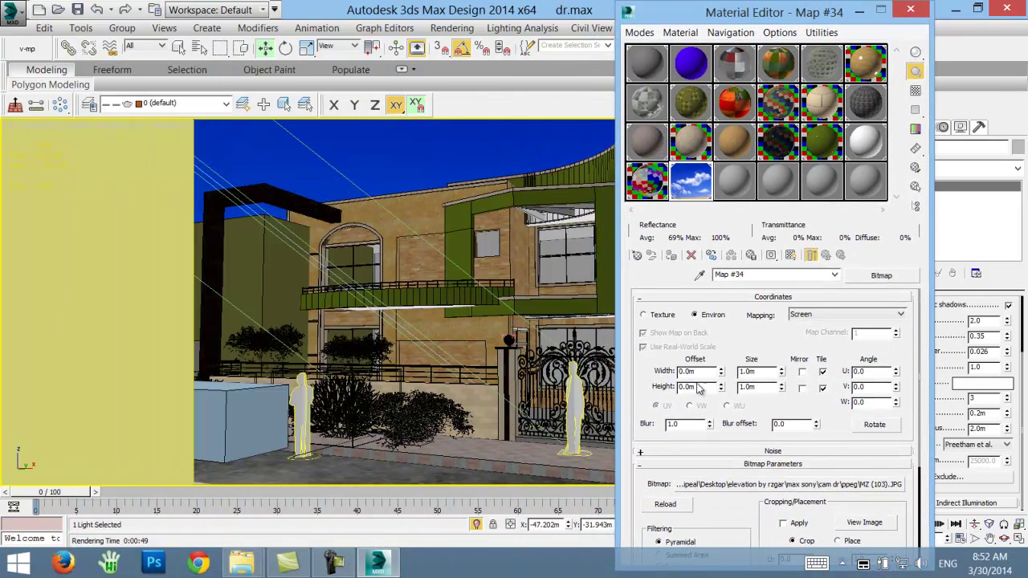
mouse_move(722, 372)
left_mouse_down()
mouse_move(719, 328)
mouse_move(717, 345)
left_mouse_up()
left_click_drag(721, 380, 720, 353)
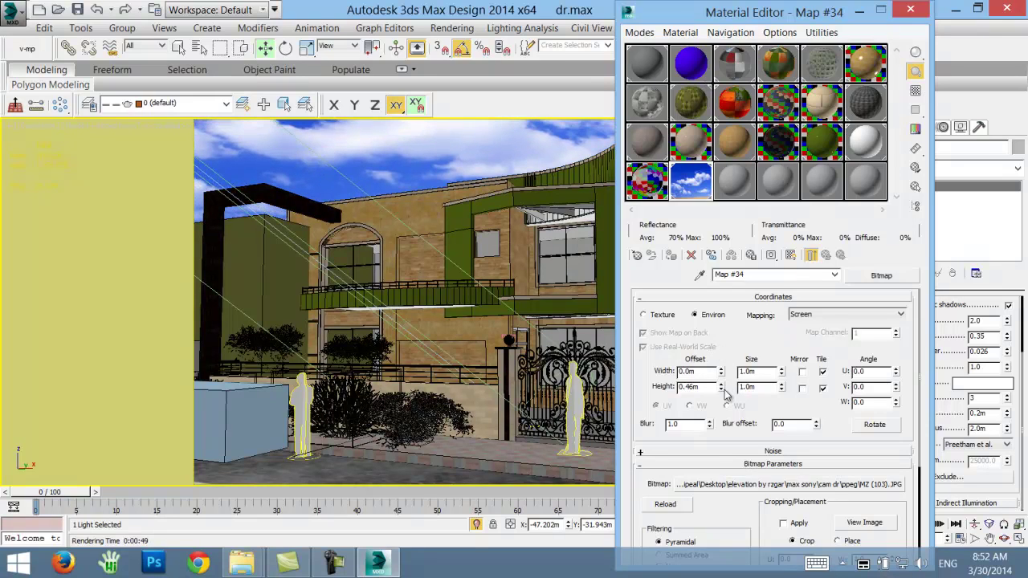
mouse_move(721, 389)
left_mouse_down()
mouse_move(725, 400)
mouse_move(723, 378)
mouse_move(719, 405)
left_mouse_up()
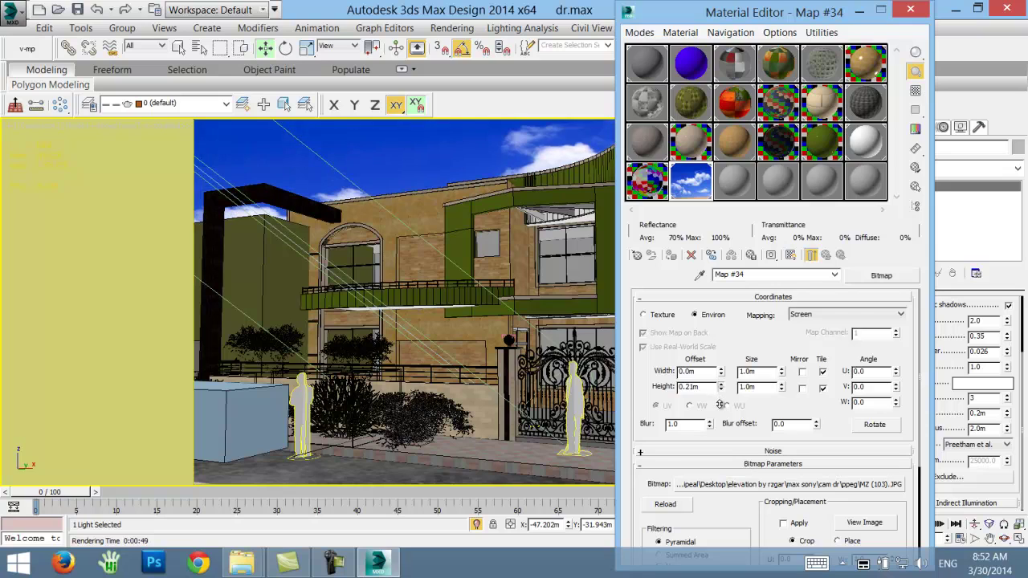
left_click(911, 8)
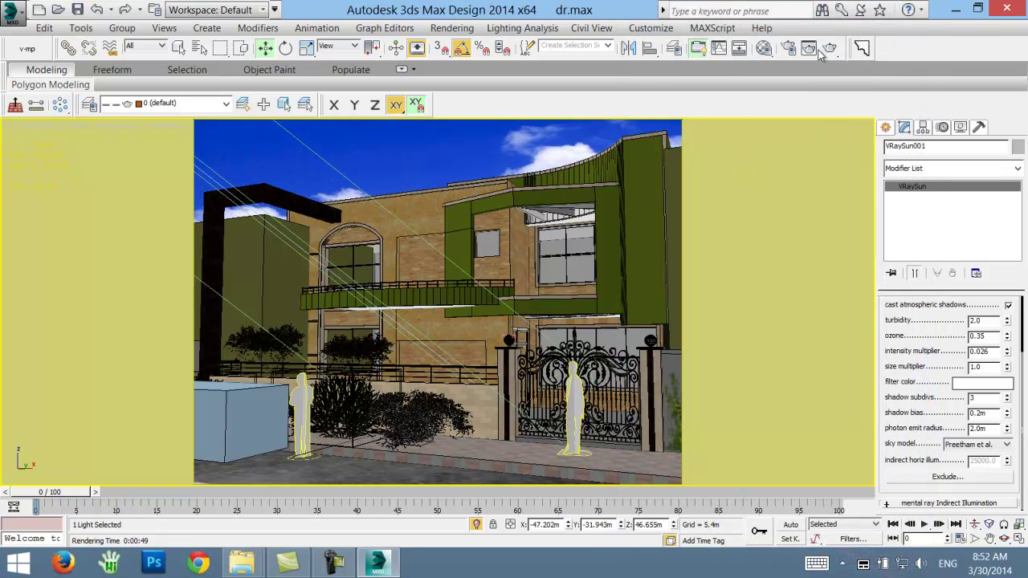
- Turn on V-Ray global illumination and set the irradiance map preset to Very low
left_click(788, 48)
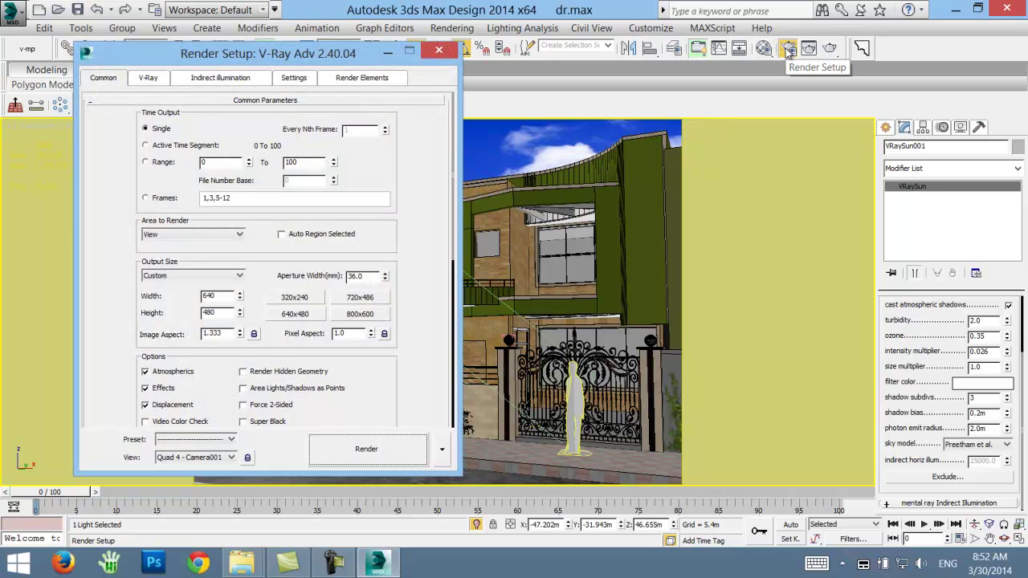
left_click(211, 77)
left_click(91, 128)
scroll(285, 117, "down", 5)
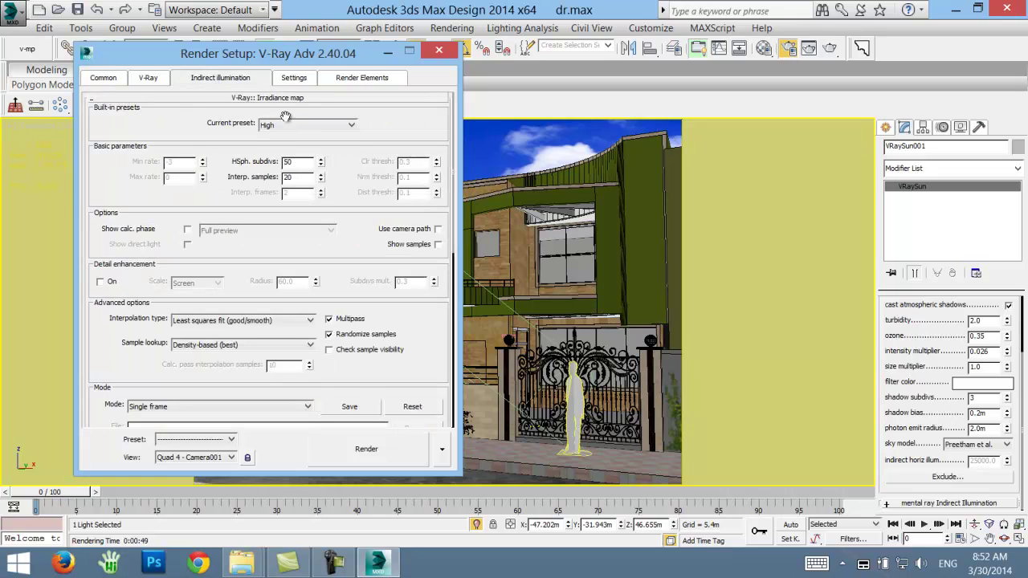
left_click(296, 127)
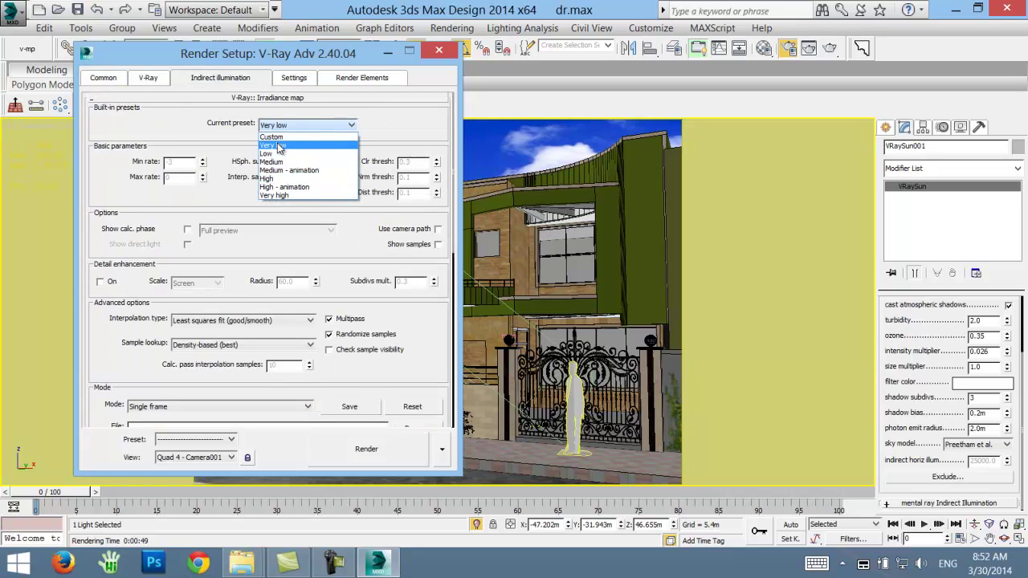
left_click(280, 146)
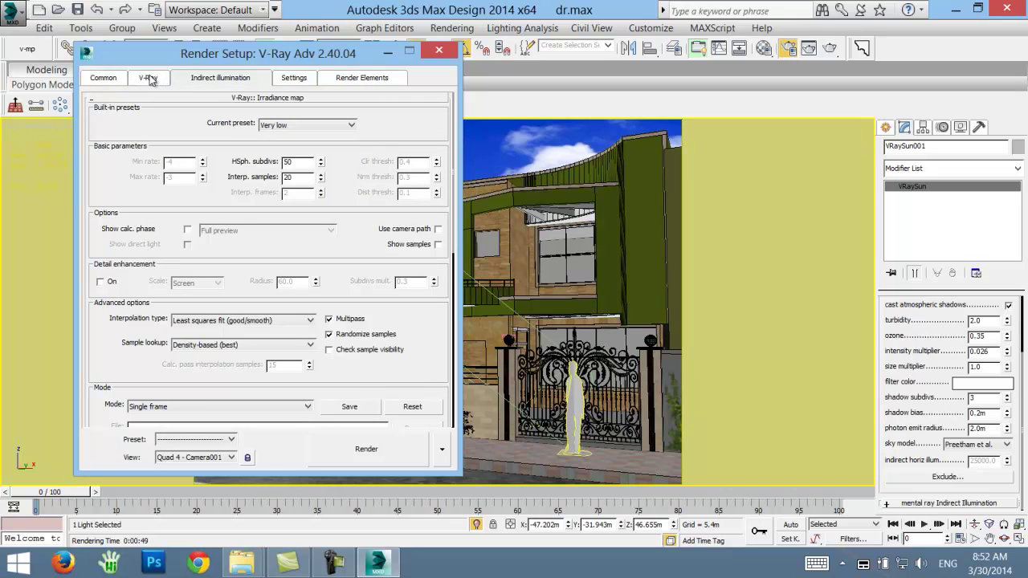
- Disable the V-Ray log window and enable irradiance map detail enhancement
left_click(291, 78)
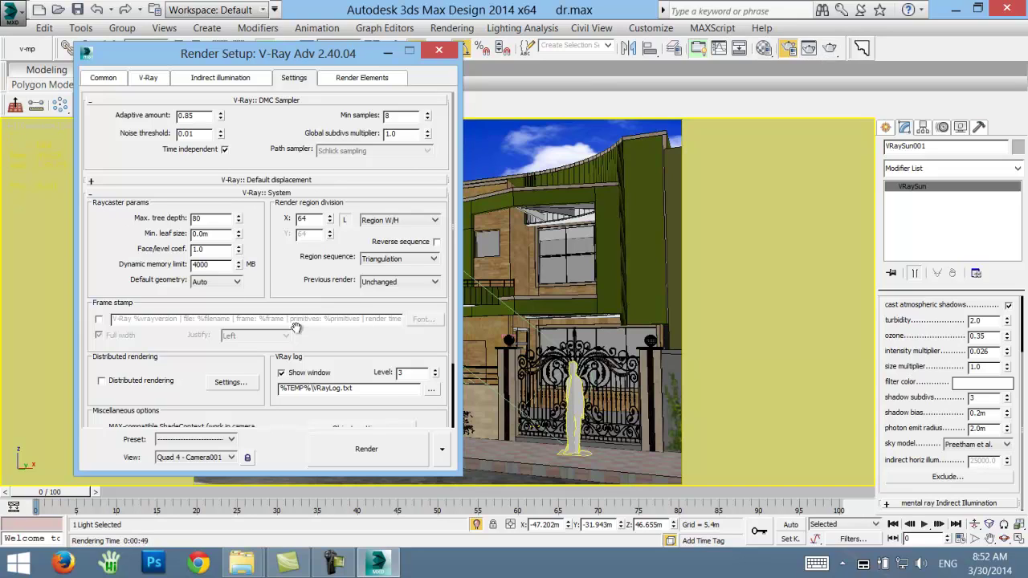
left_click(309, 373)
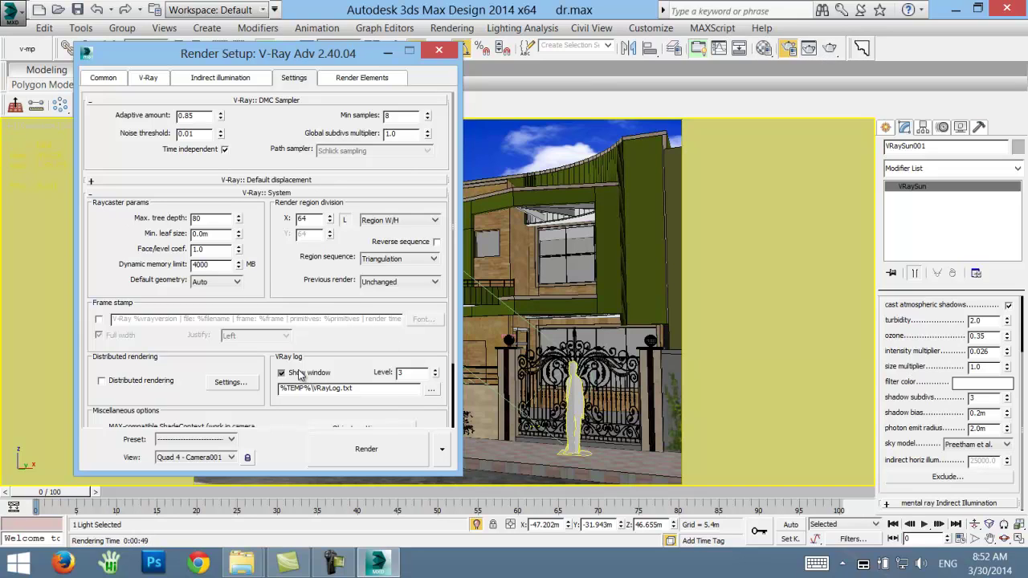
left_click(248, 78)
scroll(107, 128, "up", 2)
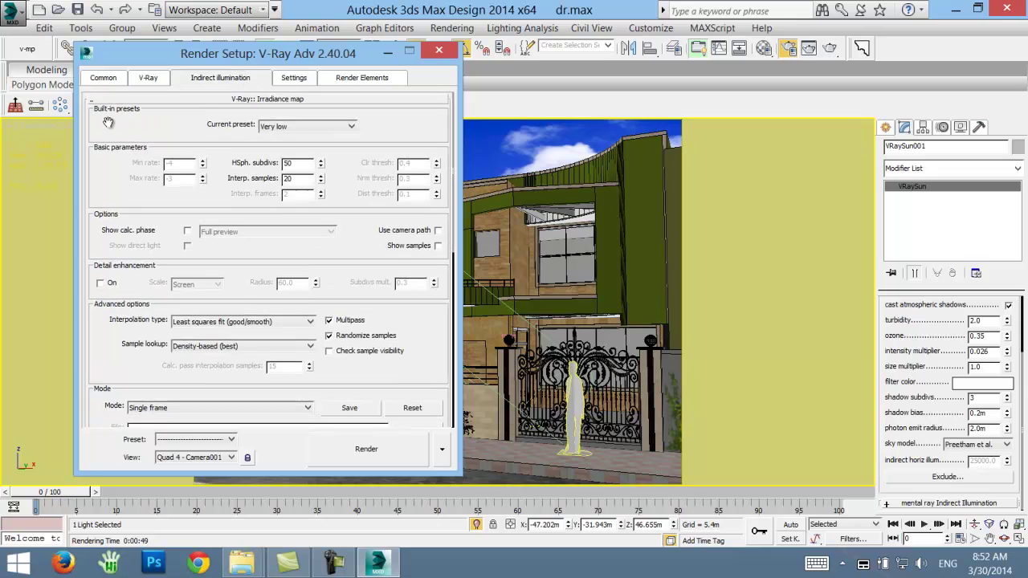
left_click_drag(117, 206, 115, 132)
left_click(100, 209)
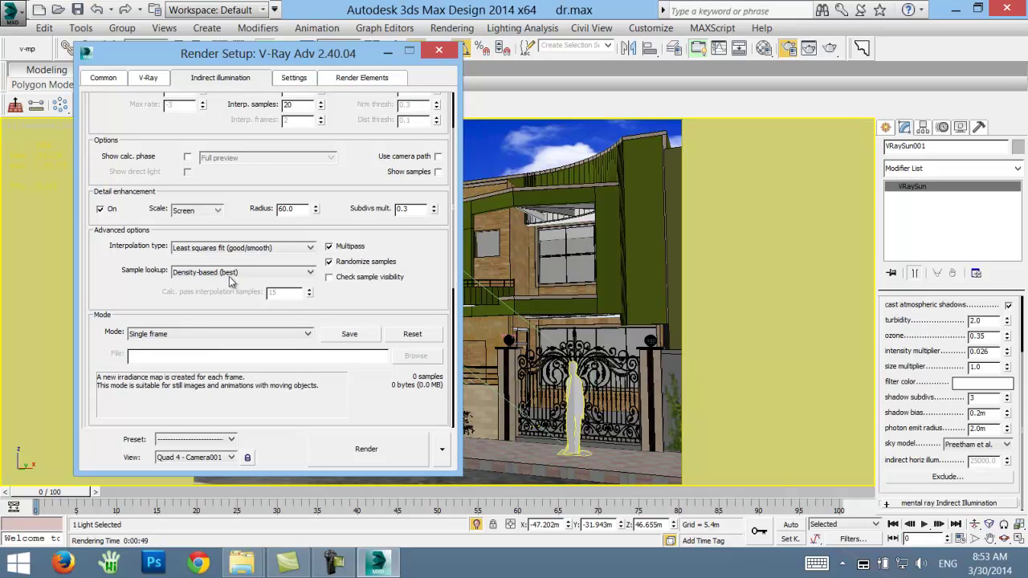
left_click_drag(134, 118, 136, 185)
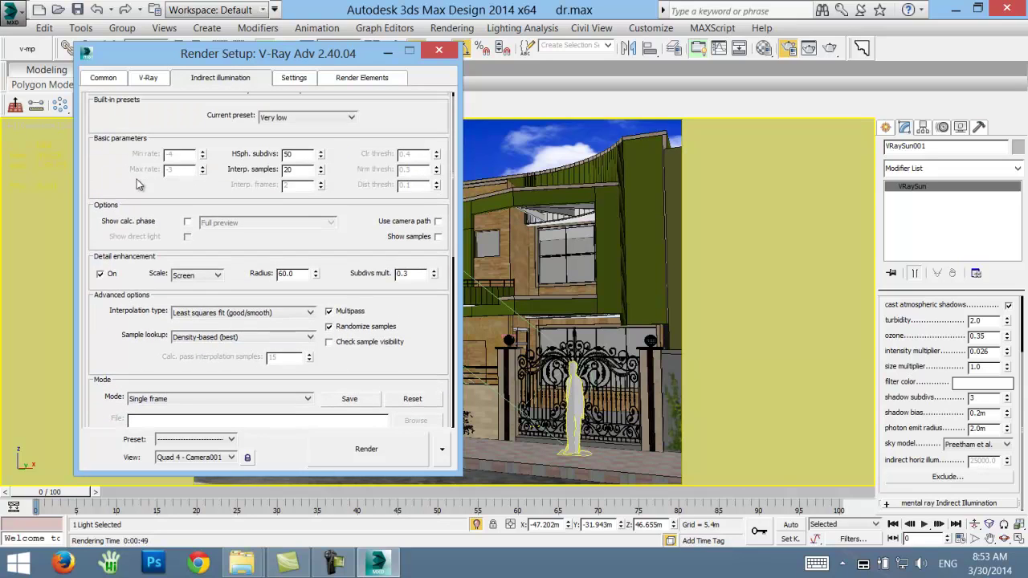
scroll(133, 165, "up", 1)
left_click(94, 102)
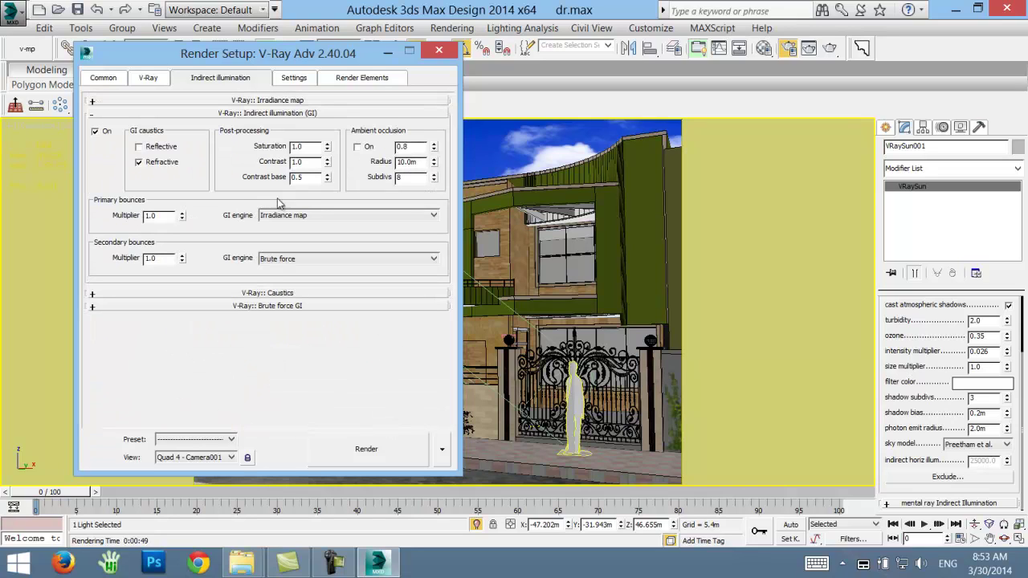
- Use Light cache for secondary bounces and tick Show calc. phase
left_click(309, 259)
left_click(286, 301)
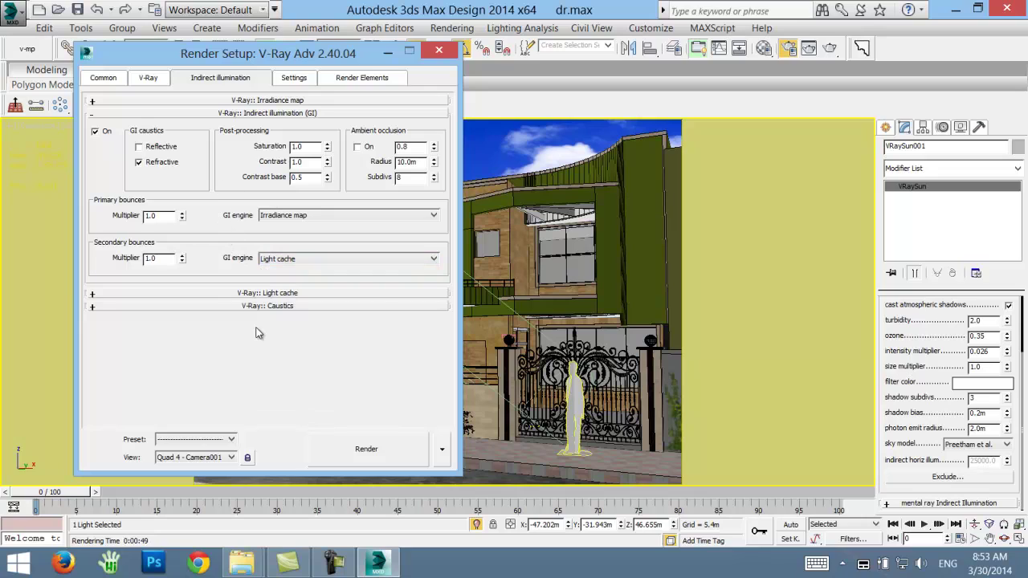
left_click(246, 293)
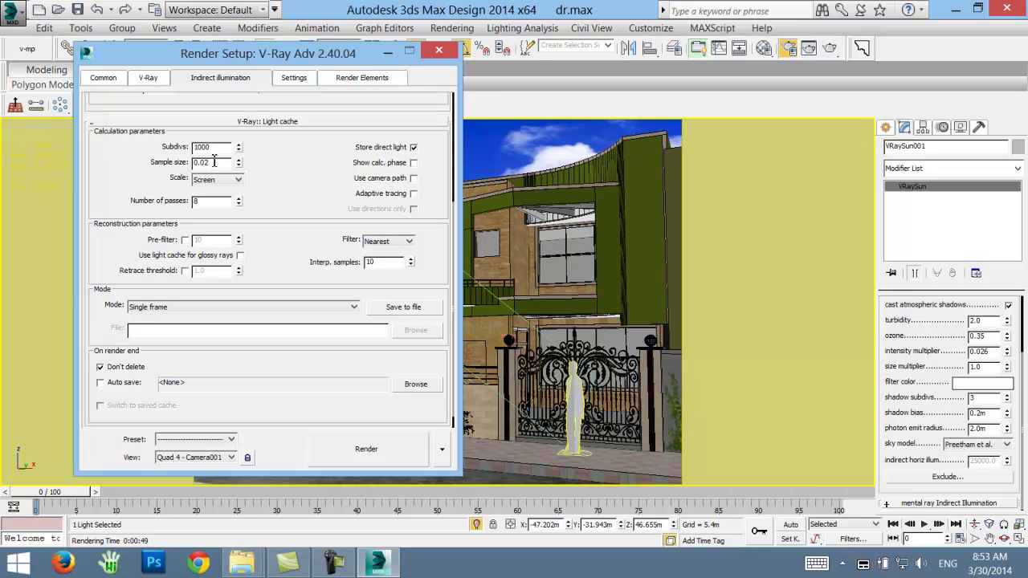
left_click(413, 163)
- In V-Ray:: Environment, tick the GI Environment override and set its colour to pale cream
left_click(161, 80)
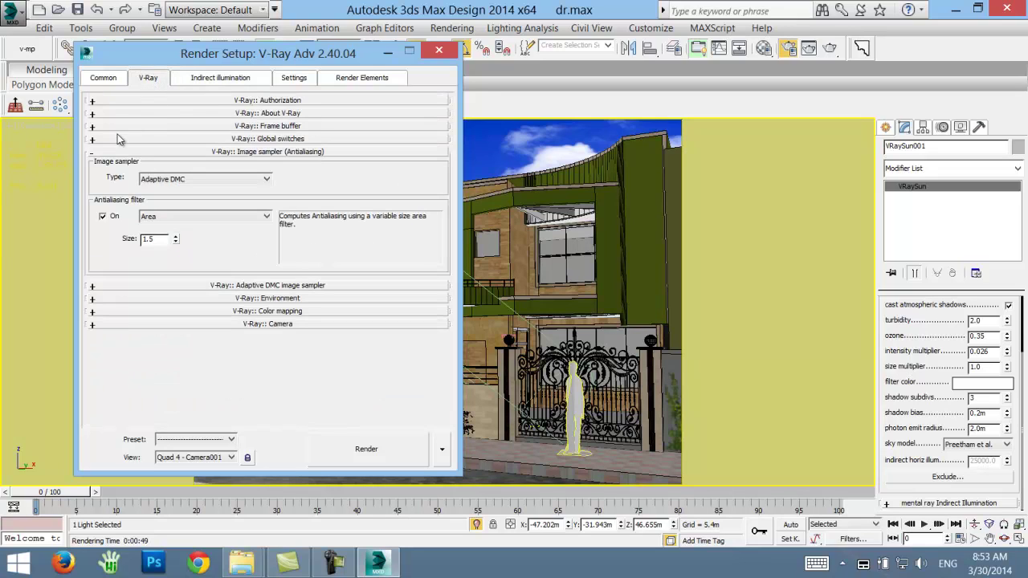
left_click(121, 79)
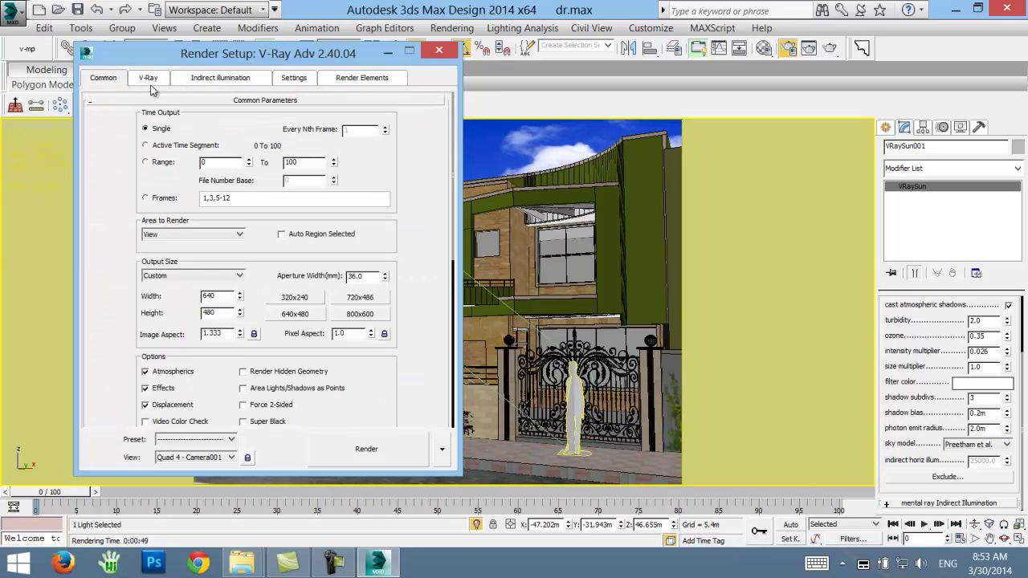
left_click(194, 81)
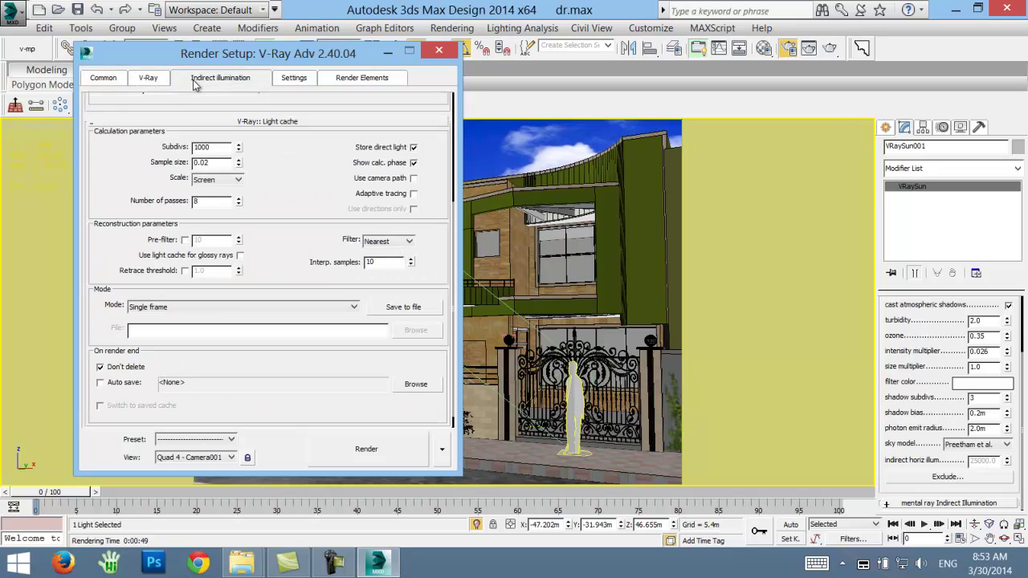
left_click(147, 79)
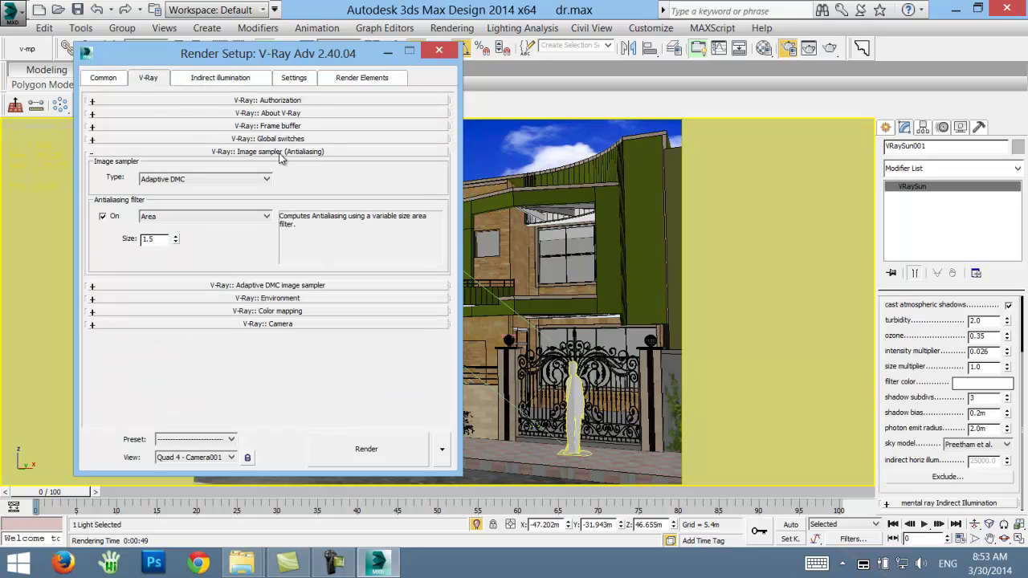
left_click(265, 139)
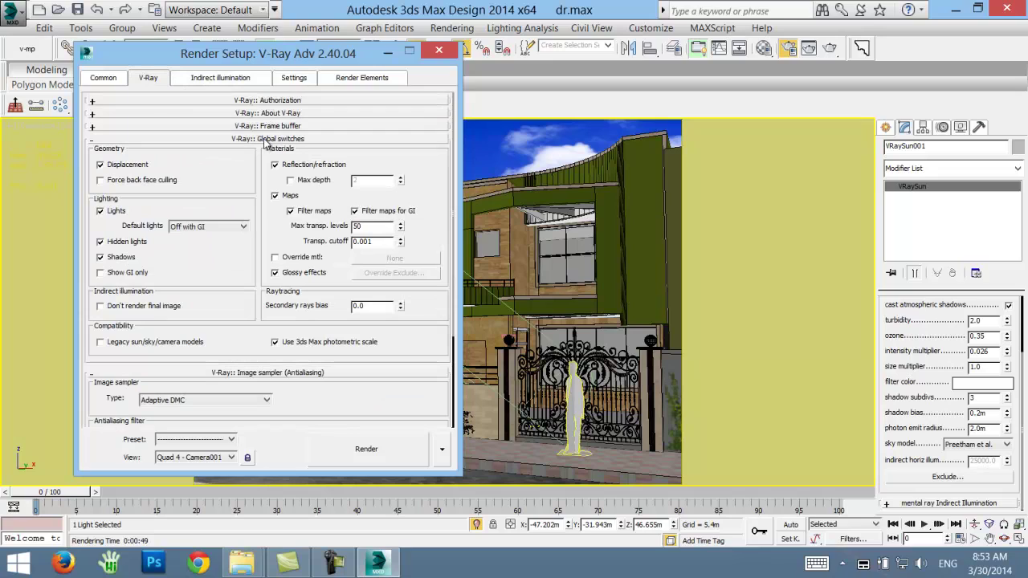
left_click(280, 139)
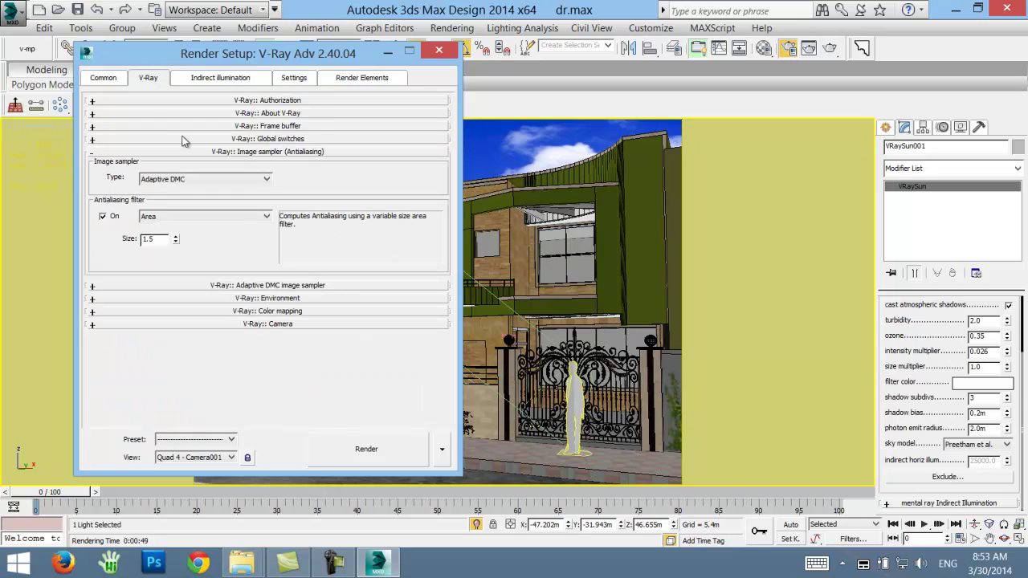
left_click(257, 299)
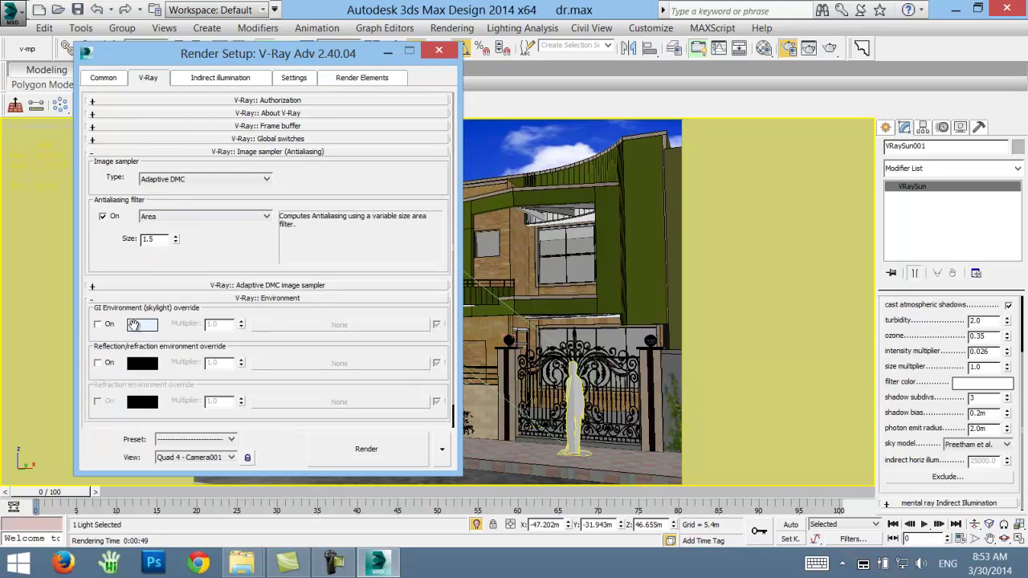
left_click(97, 323)
left_click(142, 324)
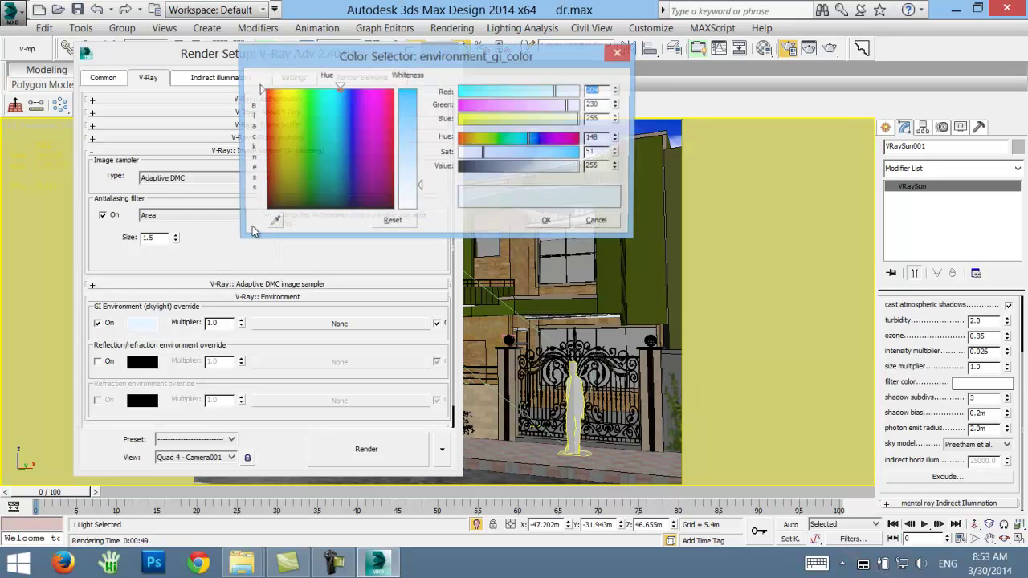
left_click_drag(418, 181, 419, 210)
left_click_drag(577, 118, 569, 121)
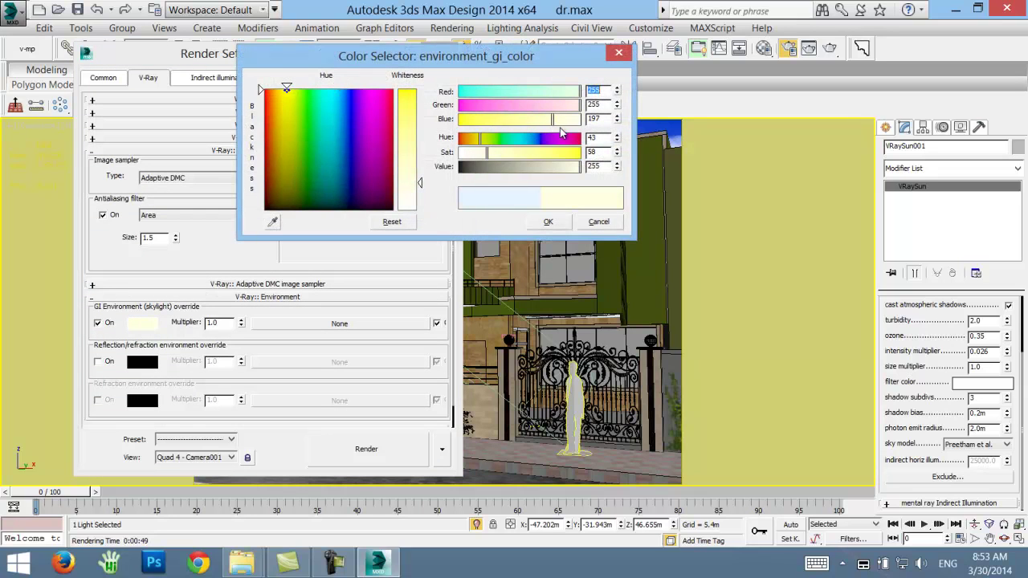
left_click(546, 222)
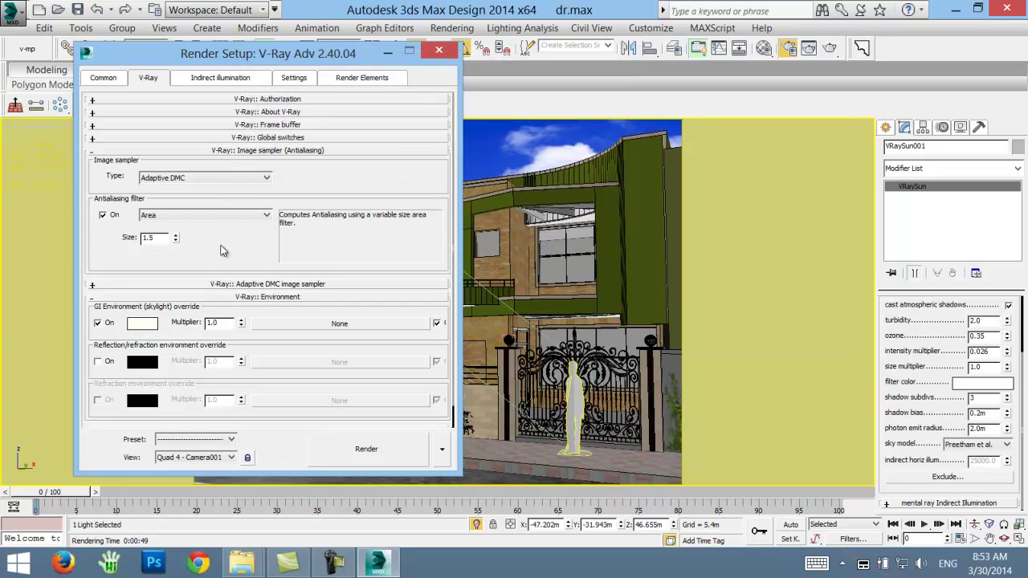
- Test-render the facade with the skylight override from Render Setup, then close the frame buffer
scroll(119, 247, "down", 1)
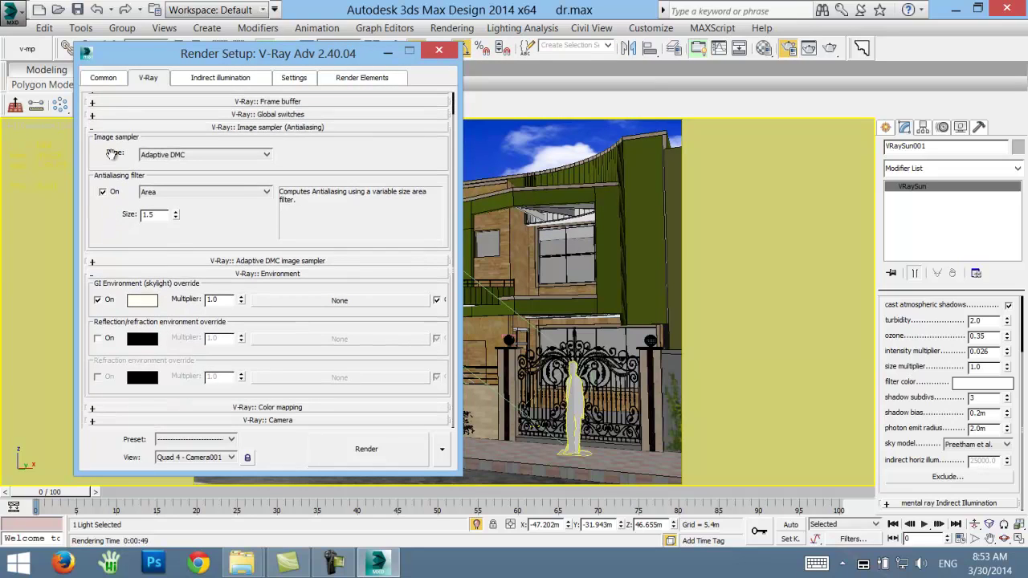
left_click(401, 457)
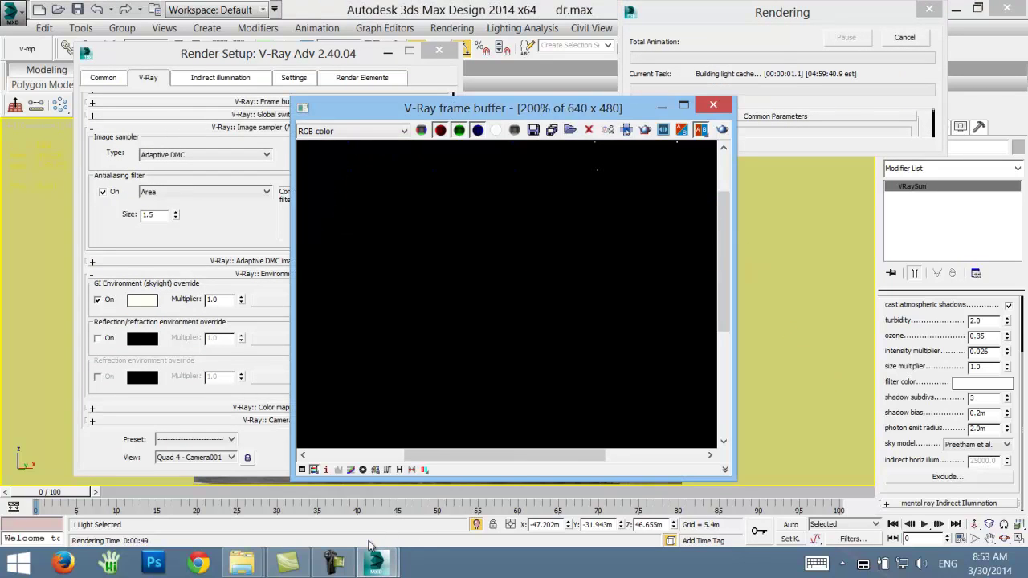
left_click(338, 569)
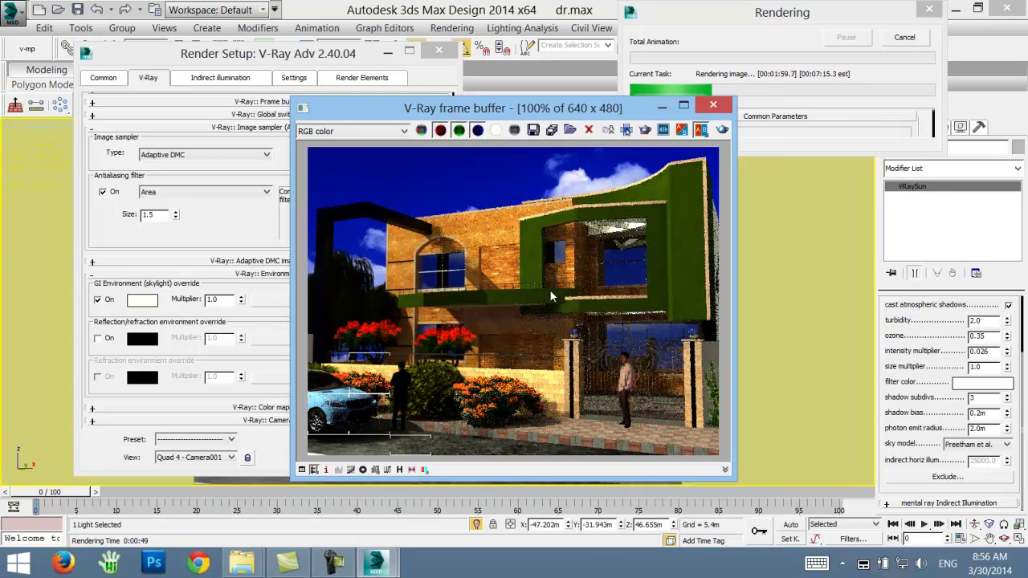
left_click(334, 565)
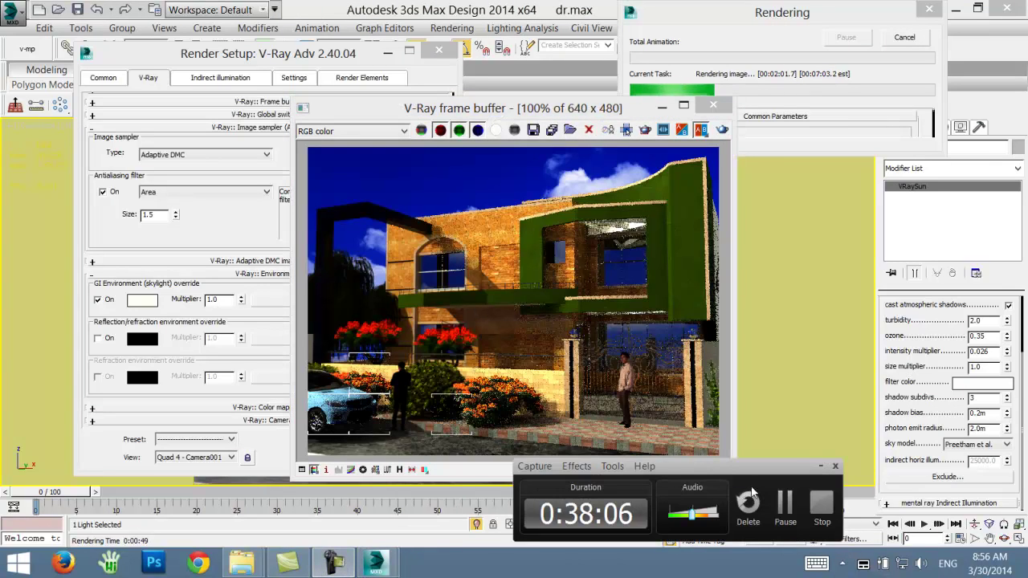
left_click(903, 39)
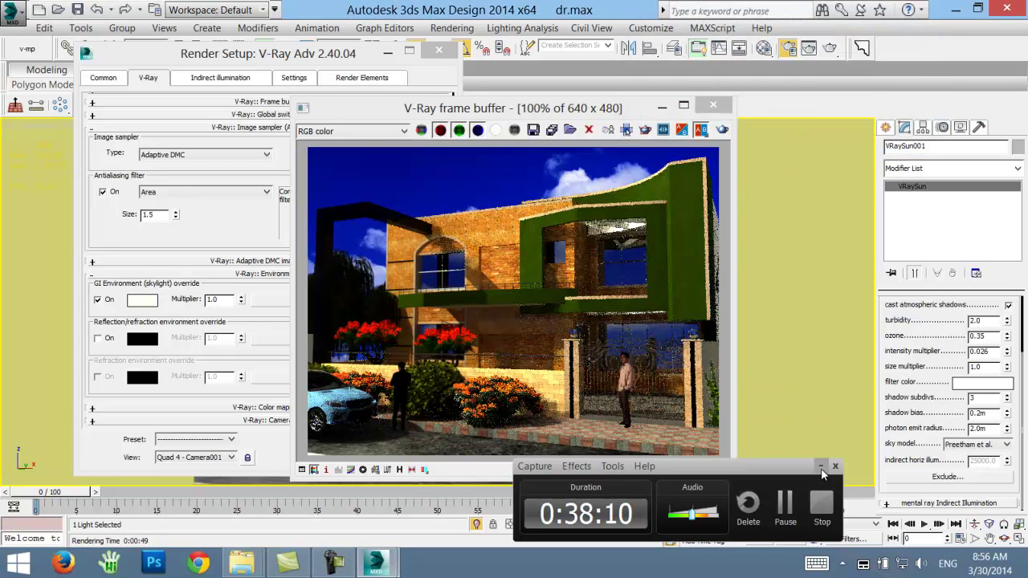
left_click(714, 104)
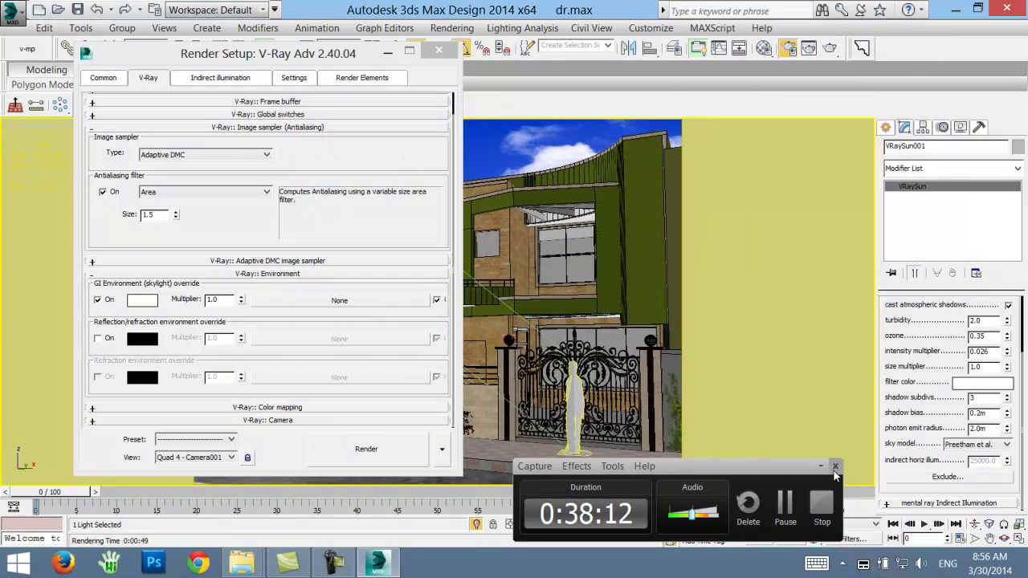
left_click(835, 466)
- Select the Gemstone Green marble in the Material Editor and inspect its diffuse colour
left_click(710, 521)
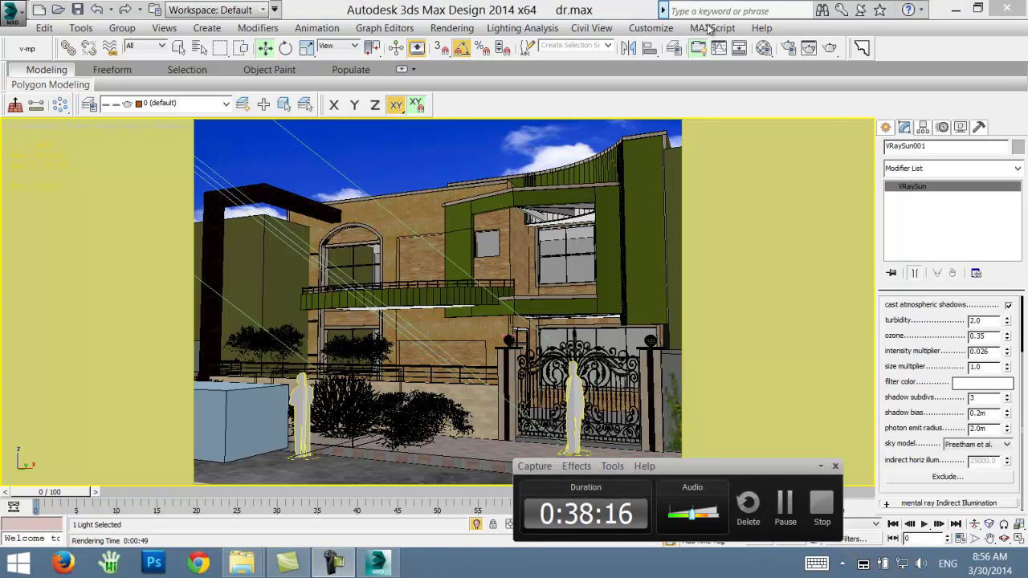
left_click(820, 467)
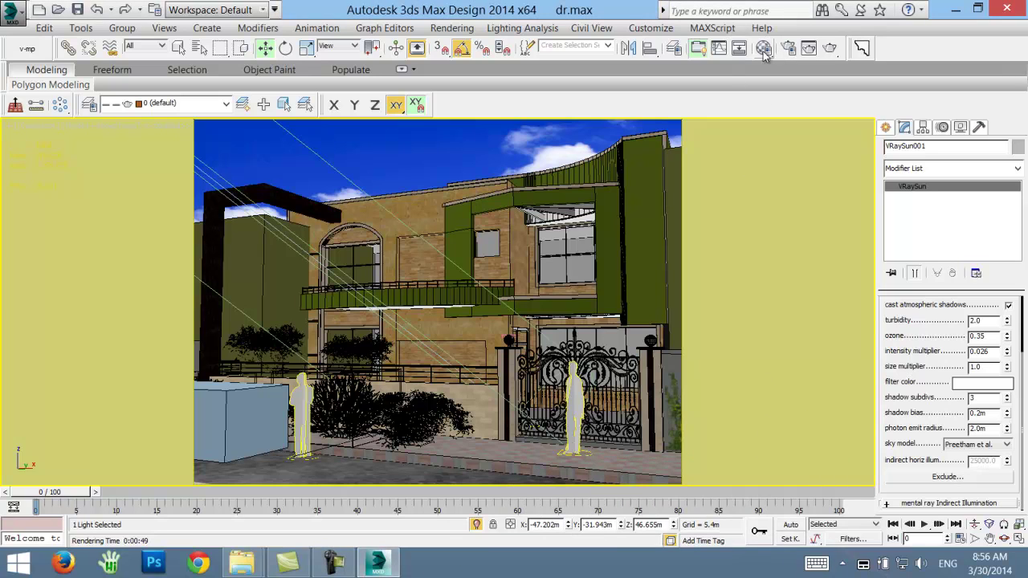
left_click(764, 48)
left_click(821, 152)
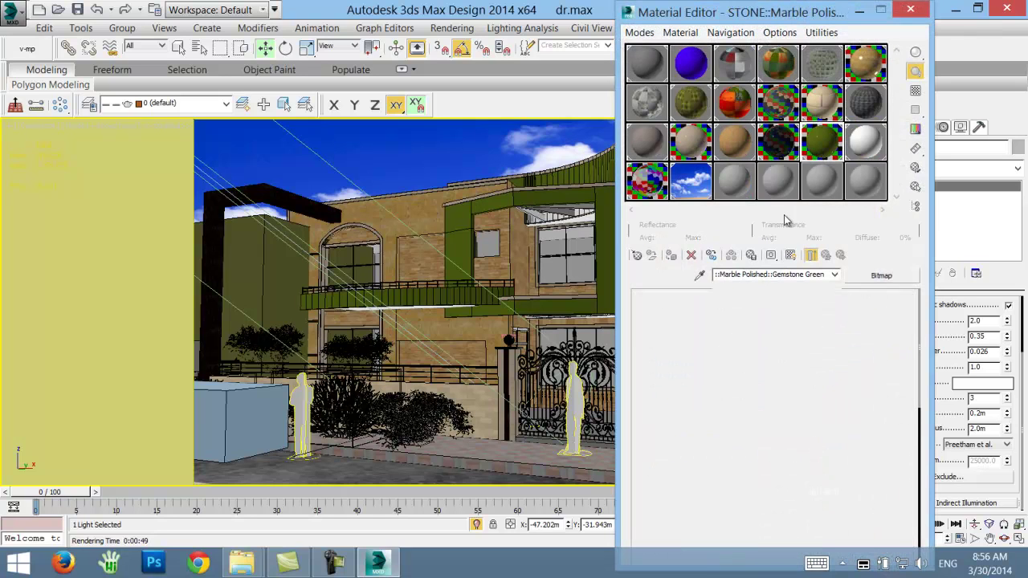
left_click(752, 377)
scroll(751, 378, "down", 2)
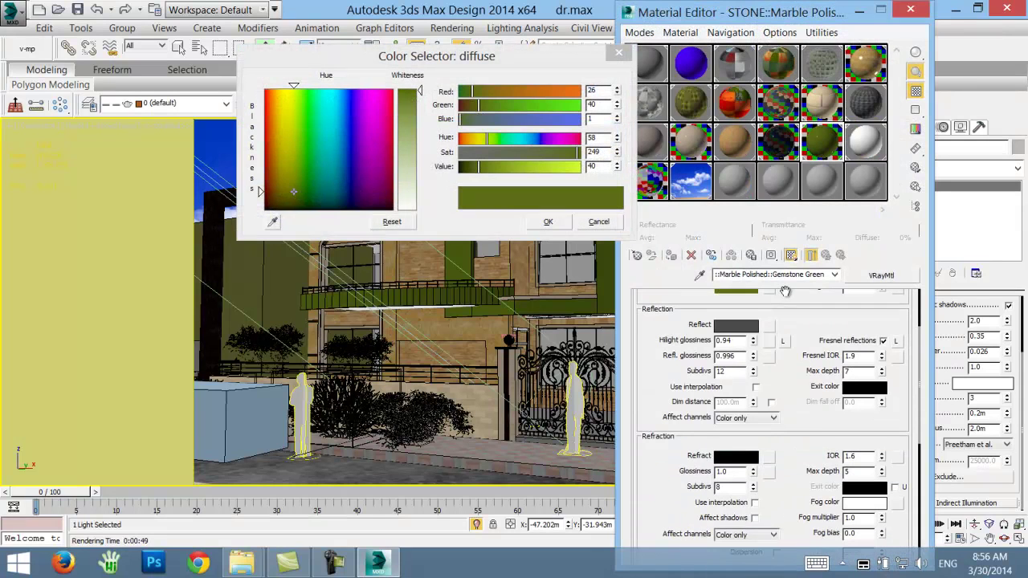
left_click(619, 53)
scroll(792, 426, "down", 3)
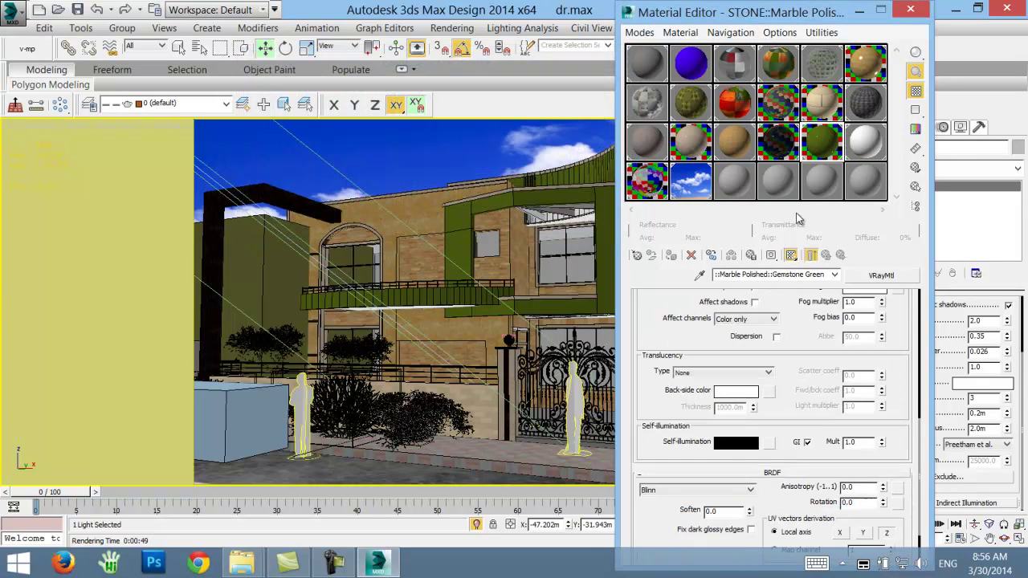
scroll(759, 361, "down", 3)
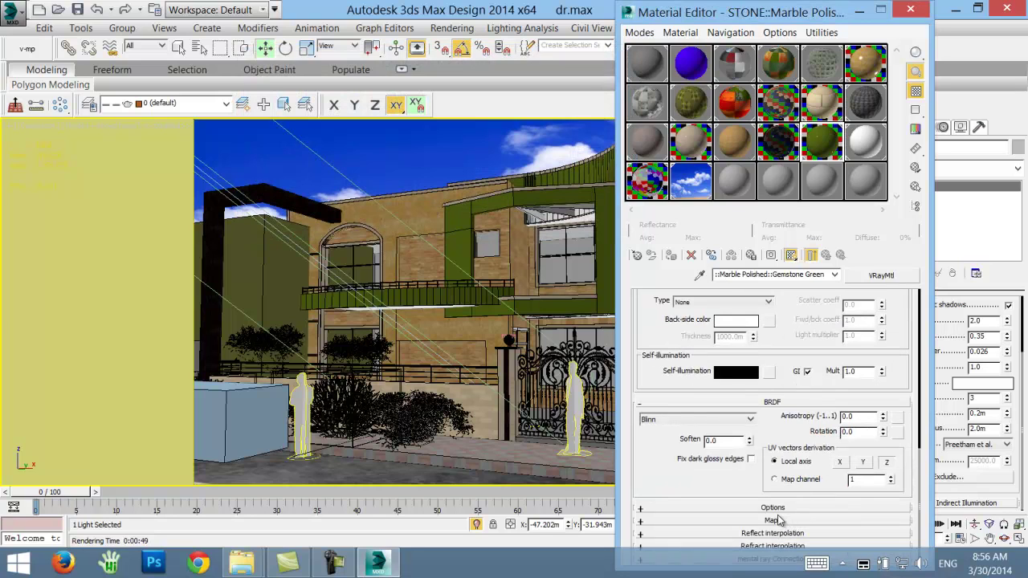
- Open the Bump Noise map, try a size of 0.6, and open an enlarged sample preview
left_click(743, 524)
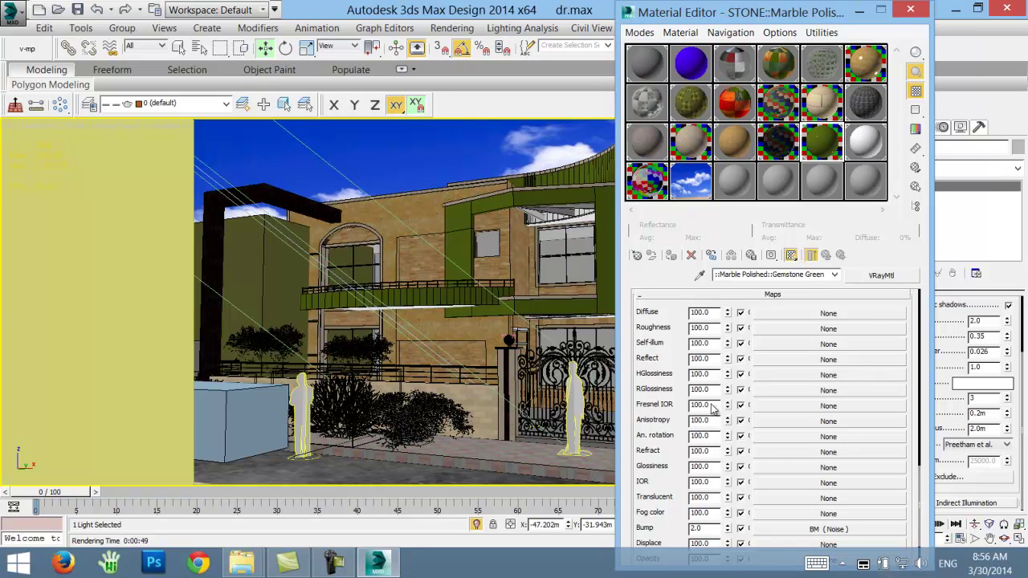
scroll(699, 434, "down", 2)
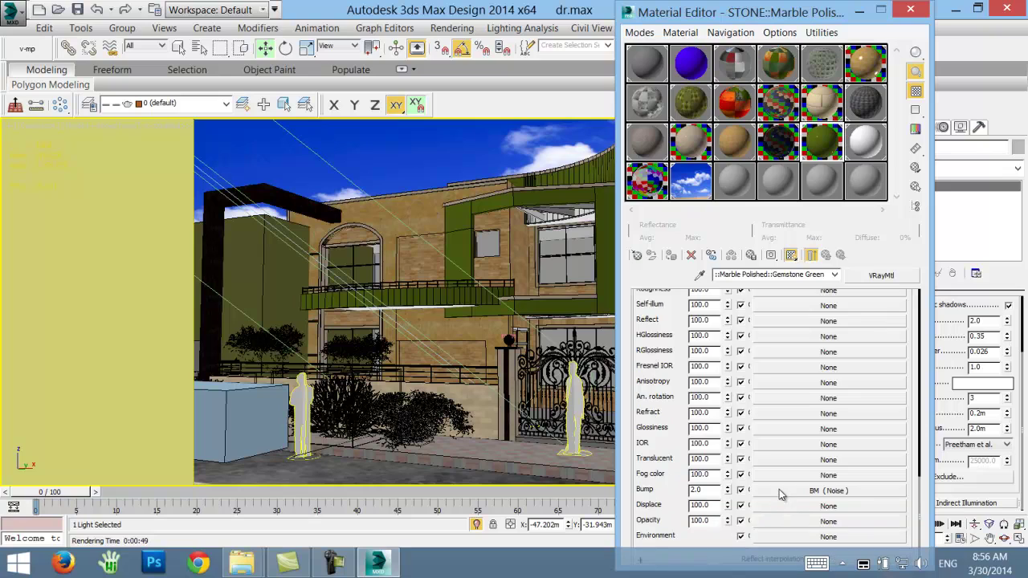
left_click(779, 490)
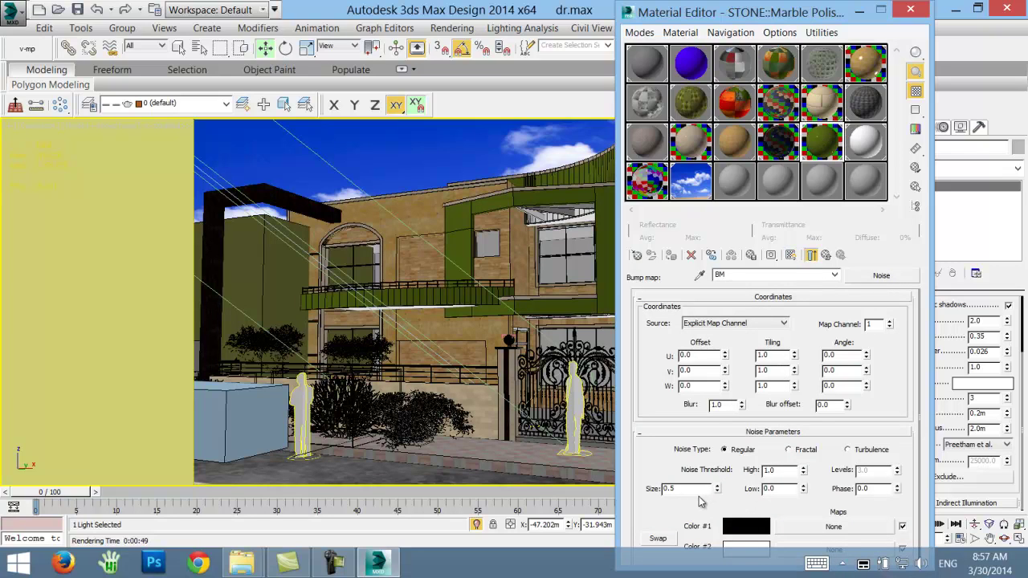
left_click_drag(683, 492, 633, 490)
type("0.6")
key("Return")
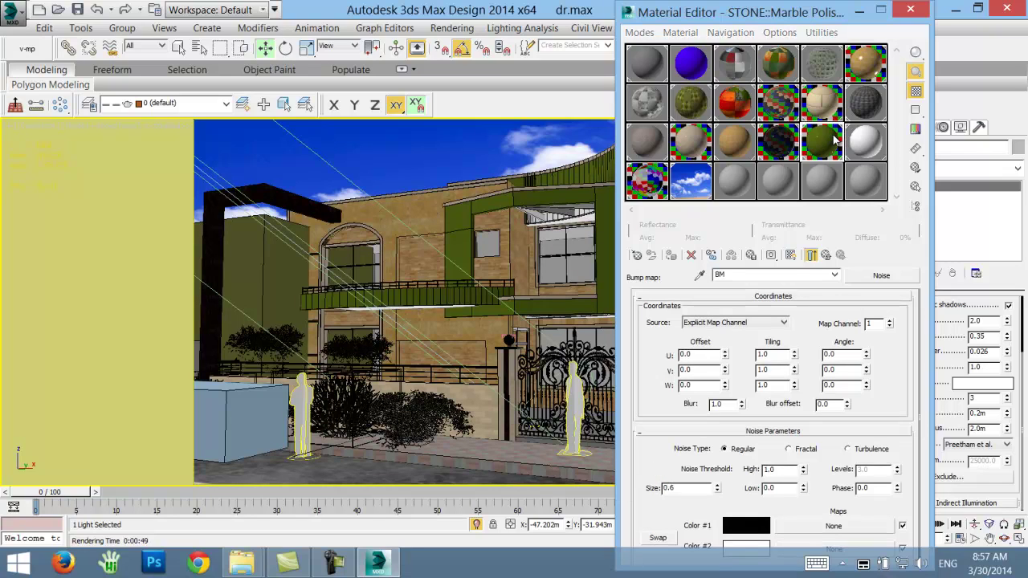
double_click(837, 139)
left_click_drag(663, 40, 405, 57)
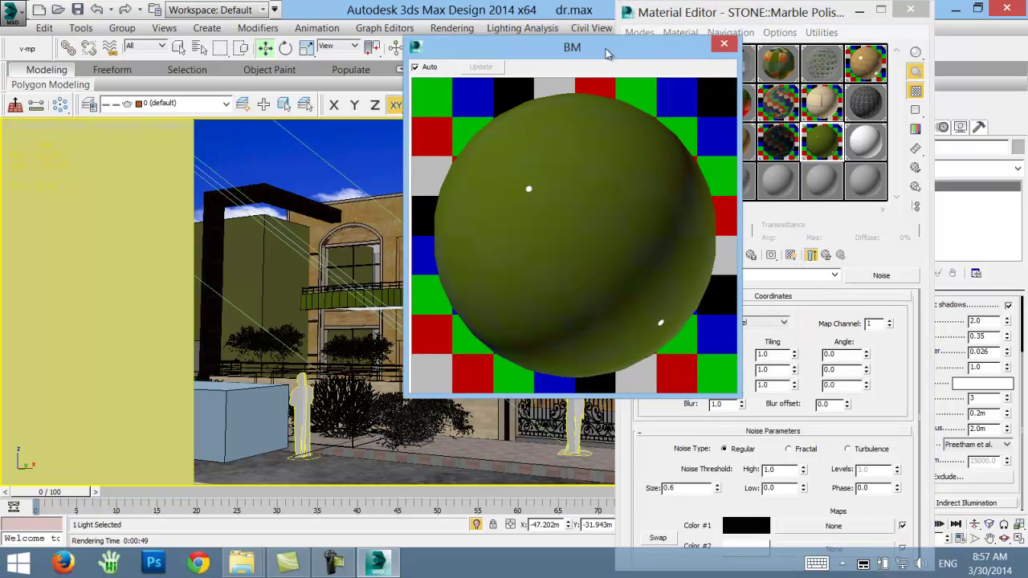
- Set the noise size to 2.0, check the enlarged preview, then close it
double_click(687, 490)
type("2")
key("Return")
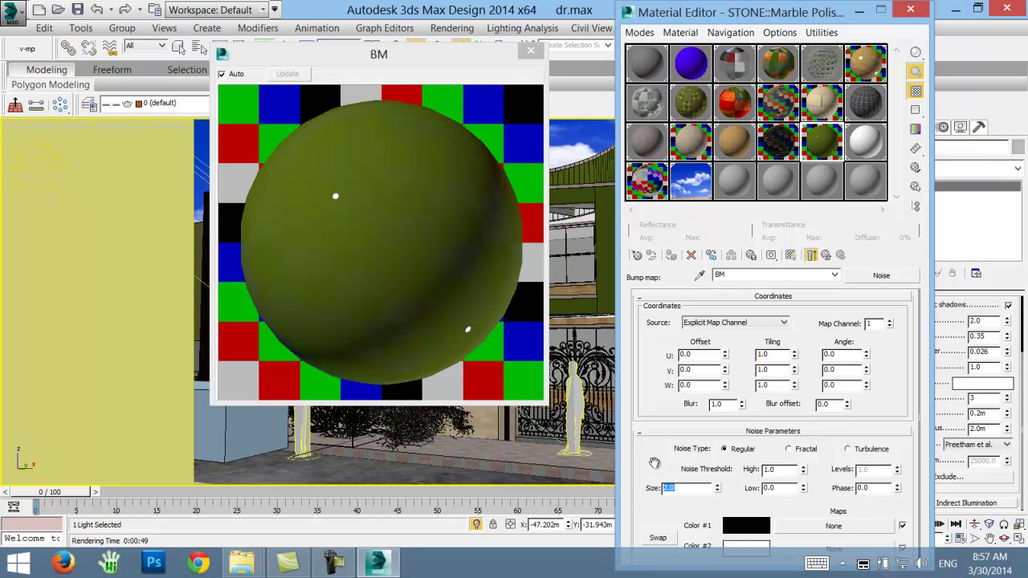
left_click(383, 206)
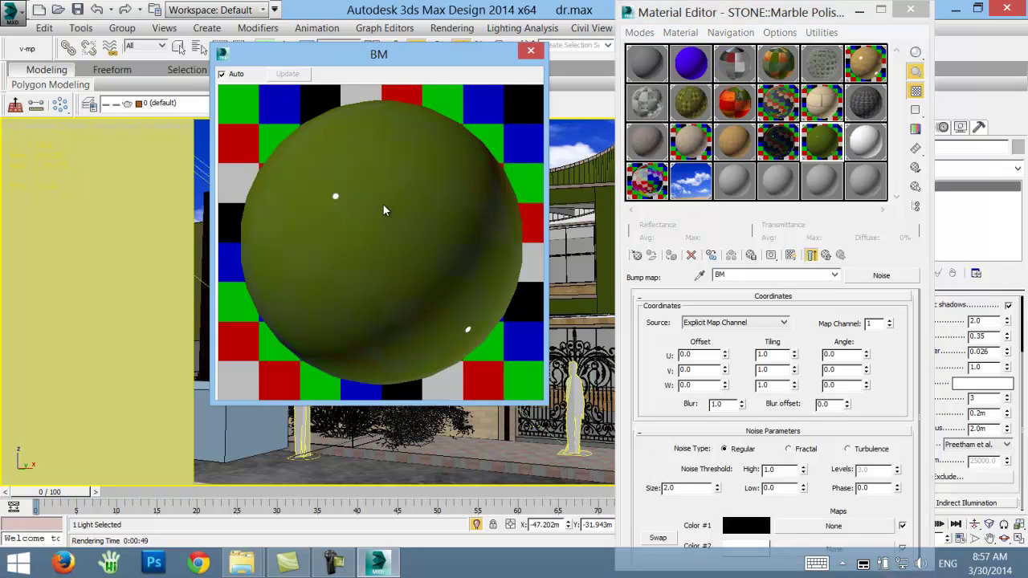
left_click(656, 437)
left_click(531, 50)
left_click(336, 569)
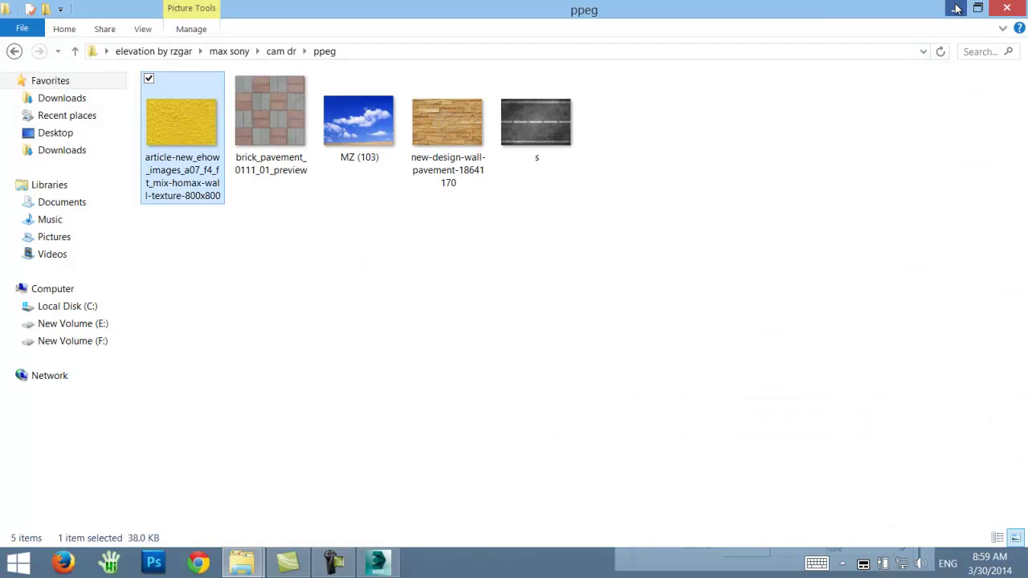
- Go back up to the parent green marble material's parameters
left_click(956, 8)
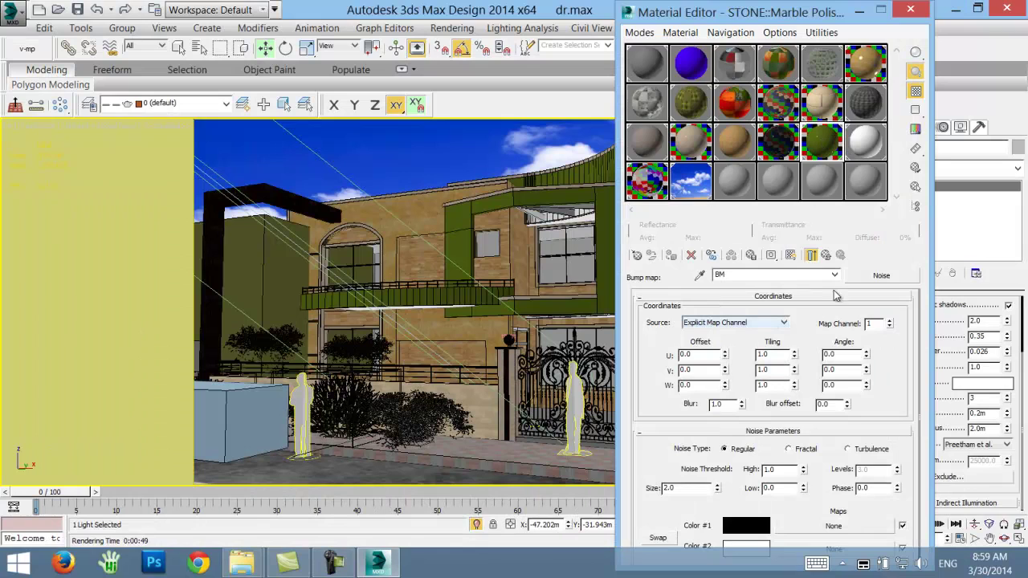
left_click(812, 255)
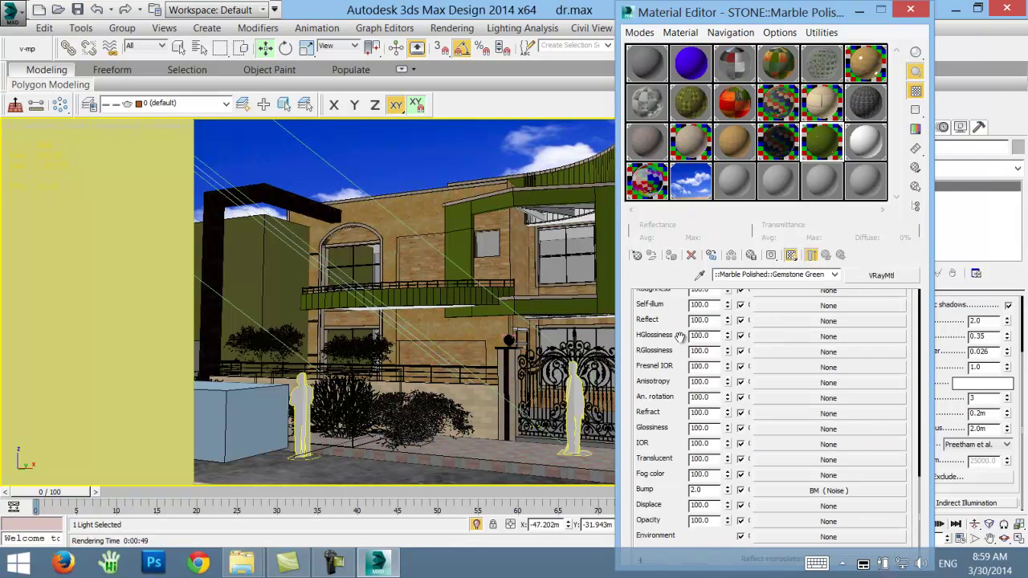
scroll(725, 346, "up", 2)
scroll(733, 386, "up", 2)
scroll(744, 385, "up", 2)
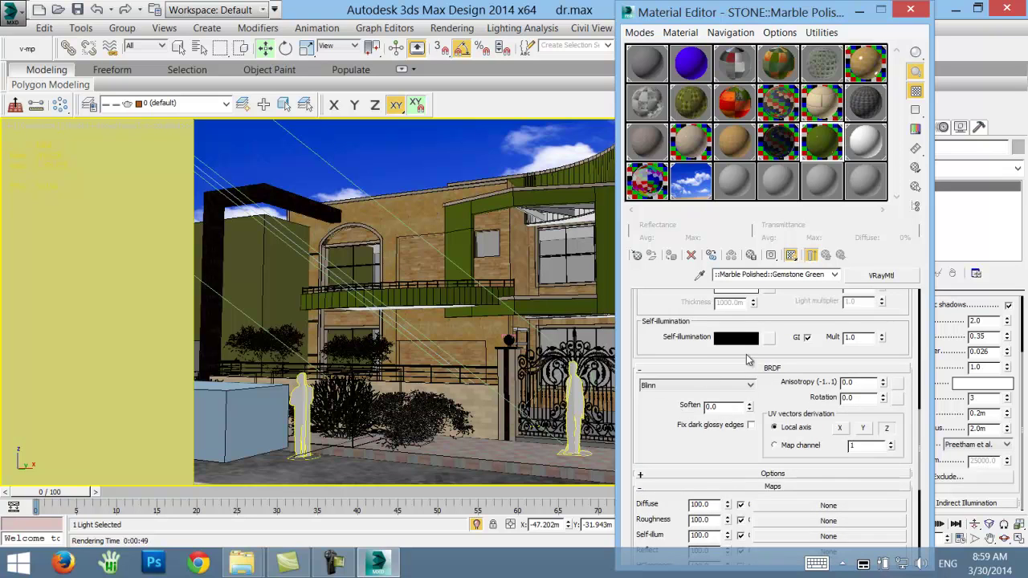
scroll(752, 362, "up", 3)
scroll(756, 357, "up", 3)
- Load the yellow wall texture as the marble's Diffuse bitmap, select the wall, and close the Material Editor
left_click(769, 376)
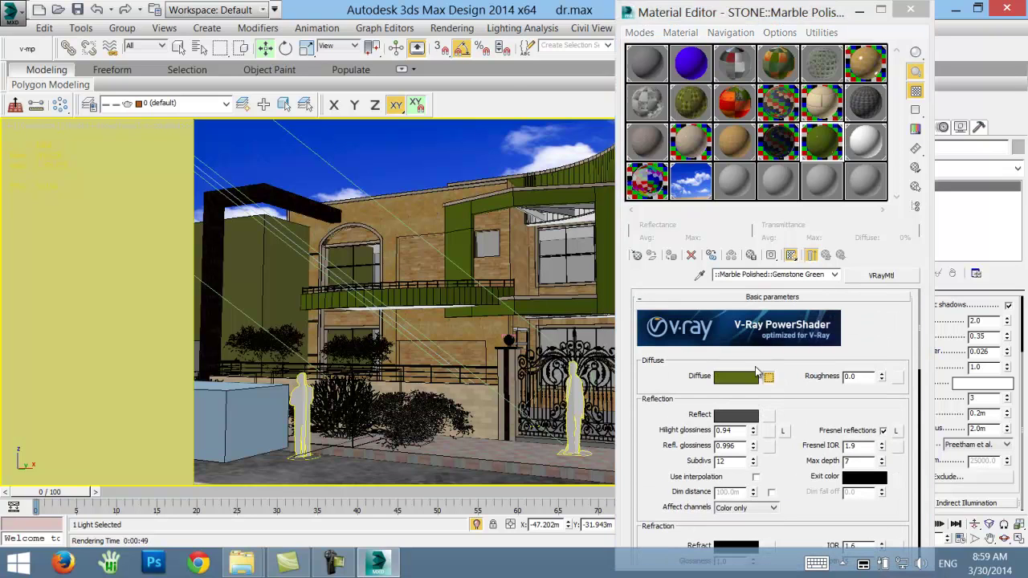
double_click(482, 84)
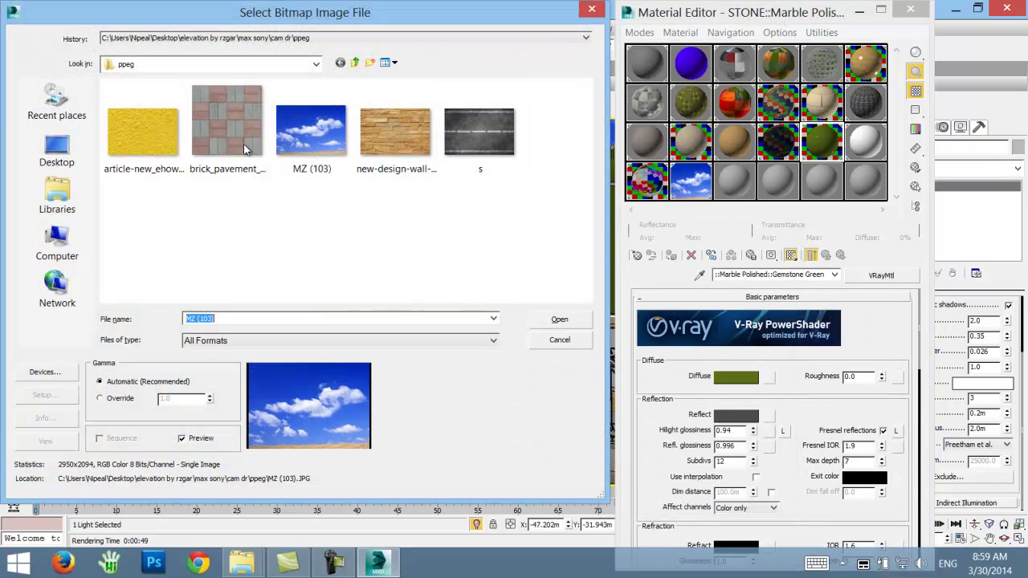
left_click(142, 129)
left_click(560, 321)
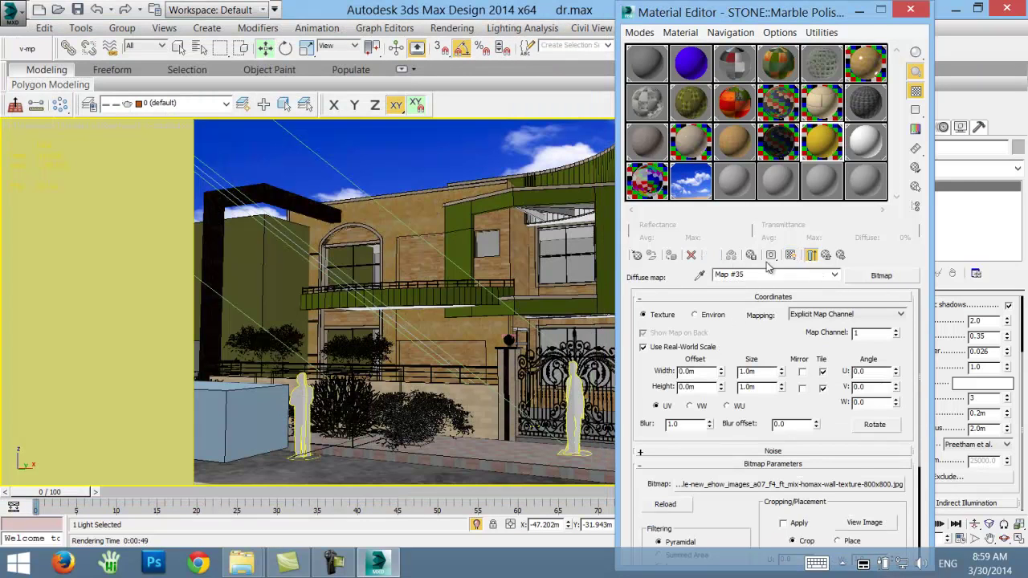
left_click(508, 203)
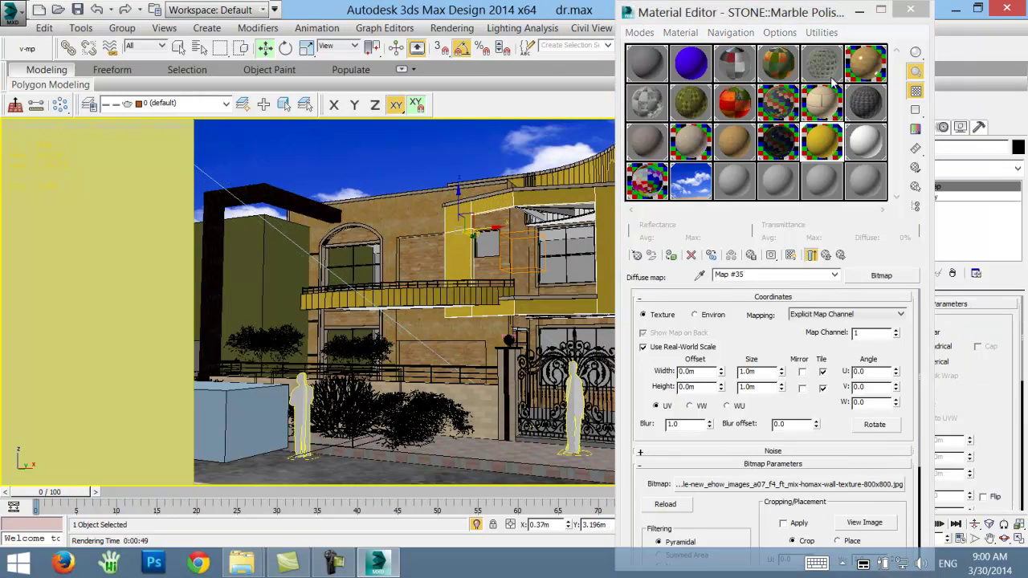
left_click(910, 10)
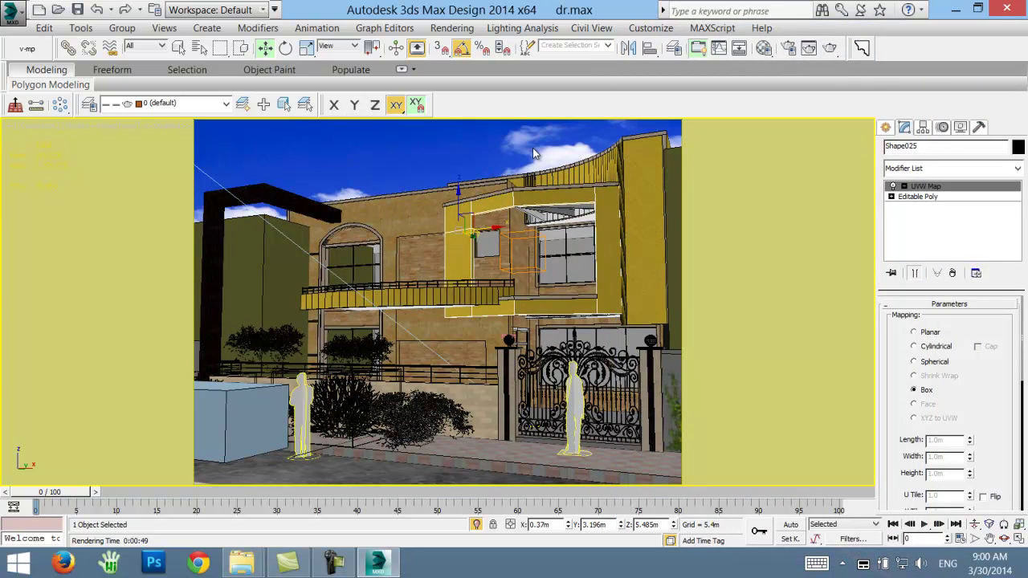
- Select VRayProxy010 and shift it slightly along X in the Top view
left_click(679, 207)
key("alt+w")
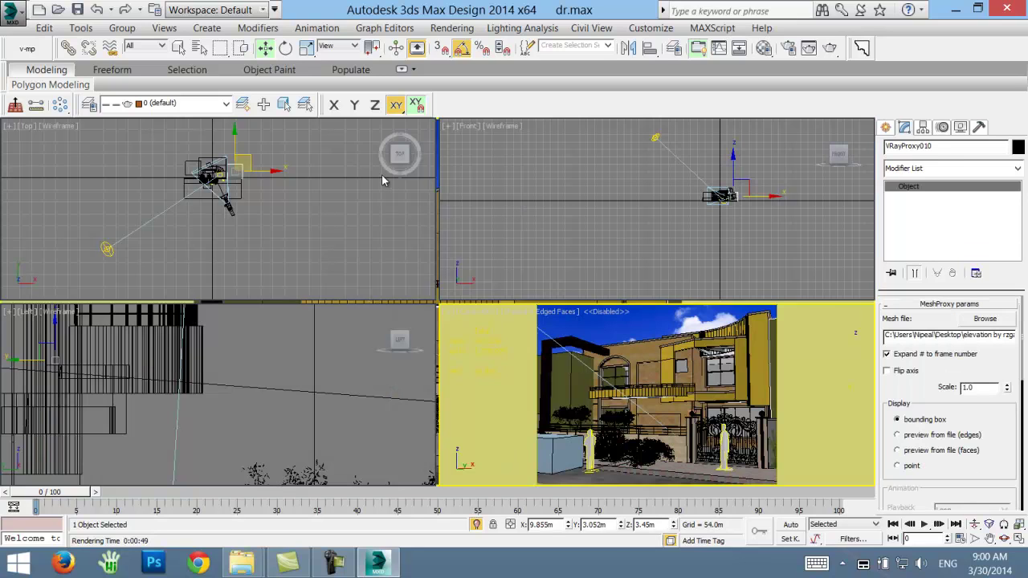
left_click_drag(264, 172, 255, 172)
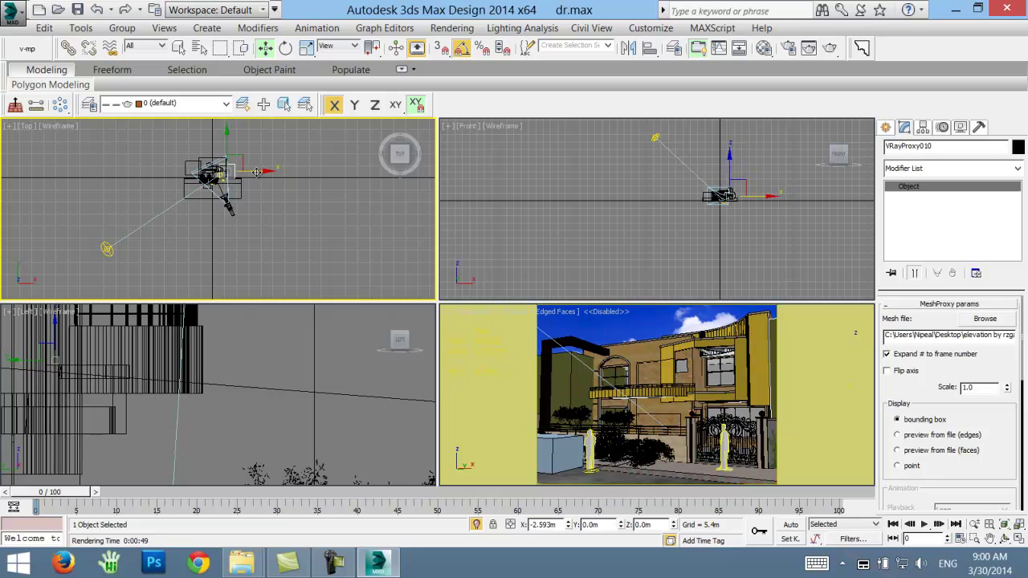
right_click(466, 317)
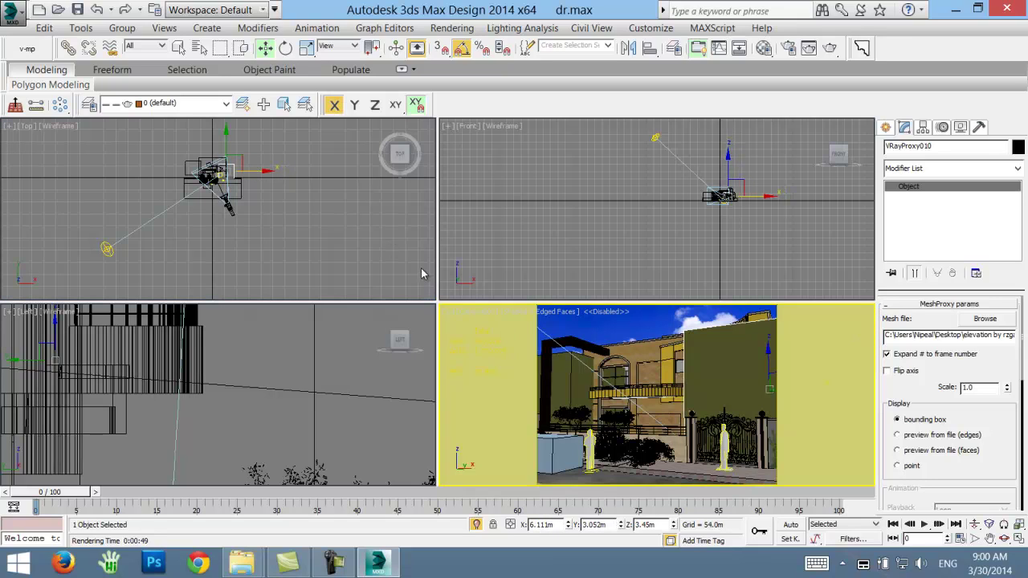
right_click(260, 176)
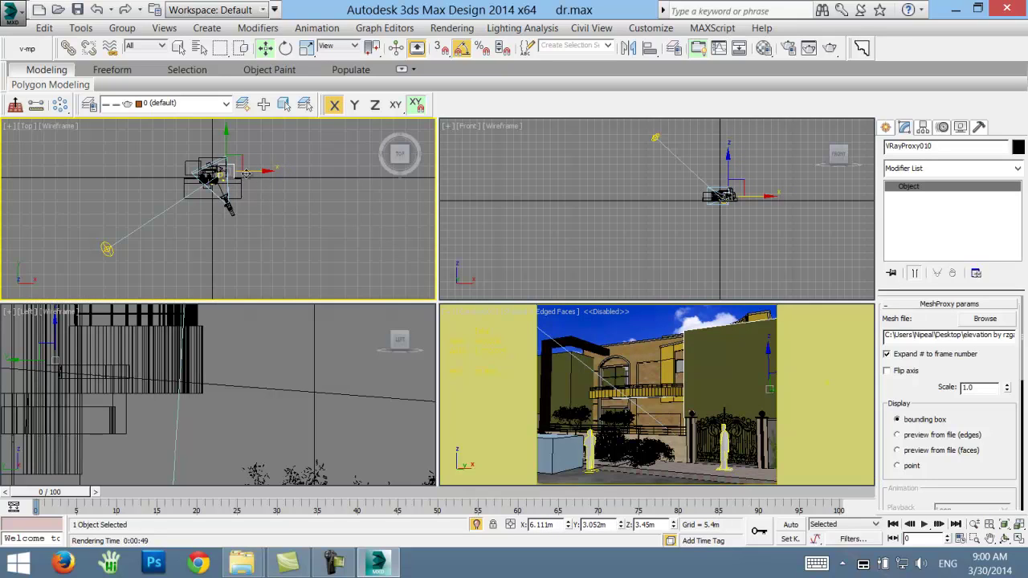
left_click_drag(260, 175, 264, 171)
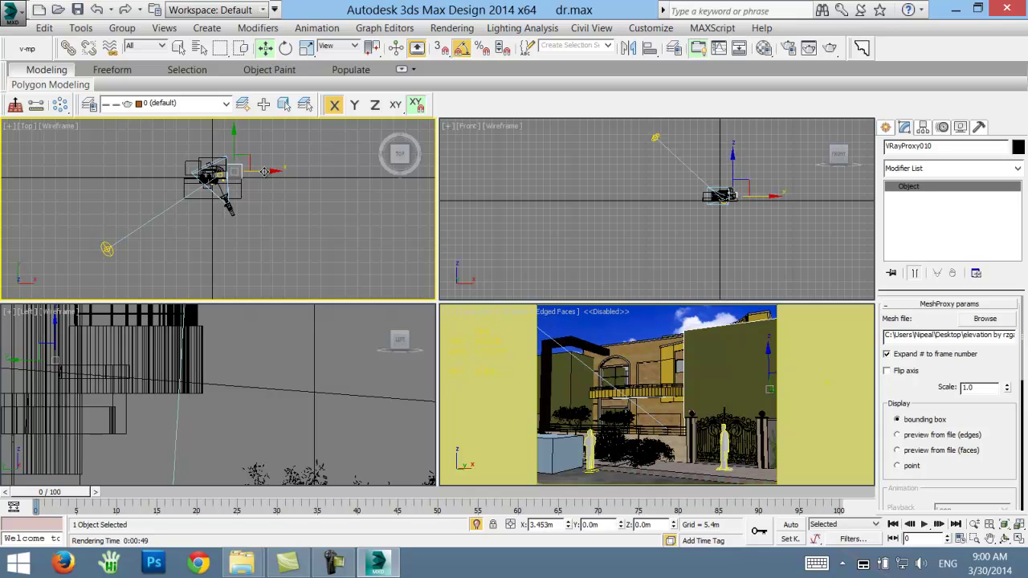
right_click(257, 201)
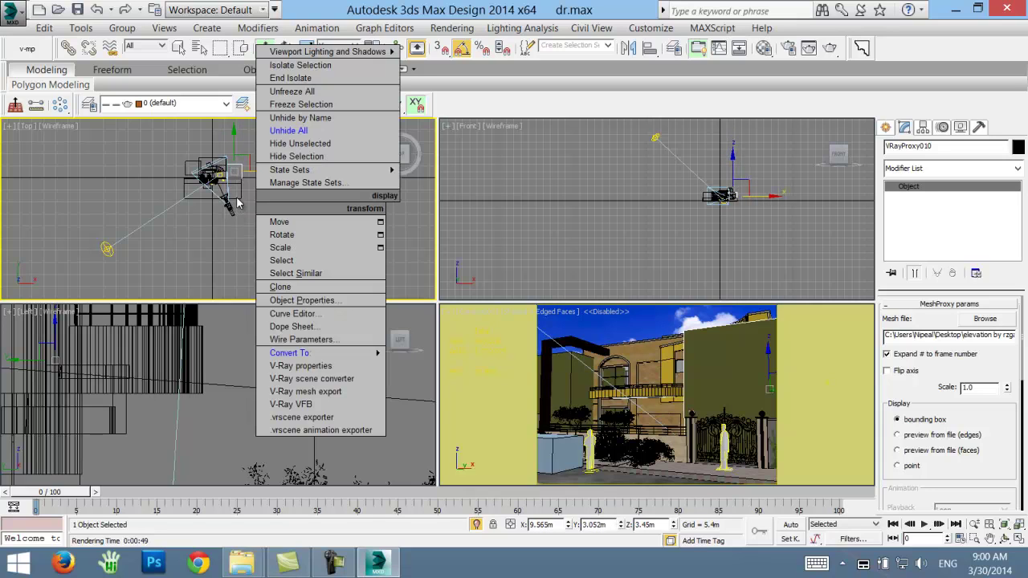
left_click(236, 196)
- In the maximized Top view, clone the proxy as a Copy below the house
scroll(265, 187, "up", 5)
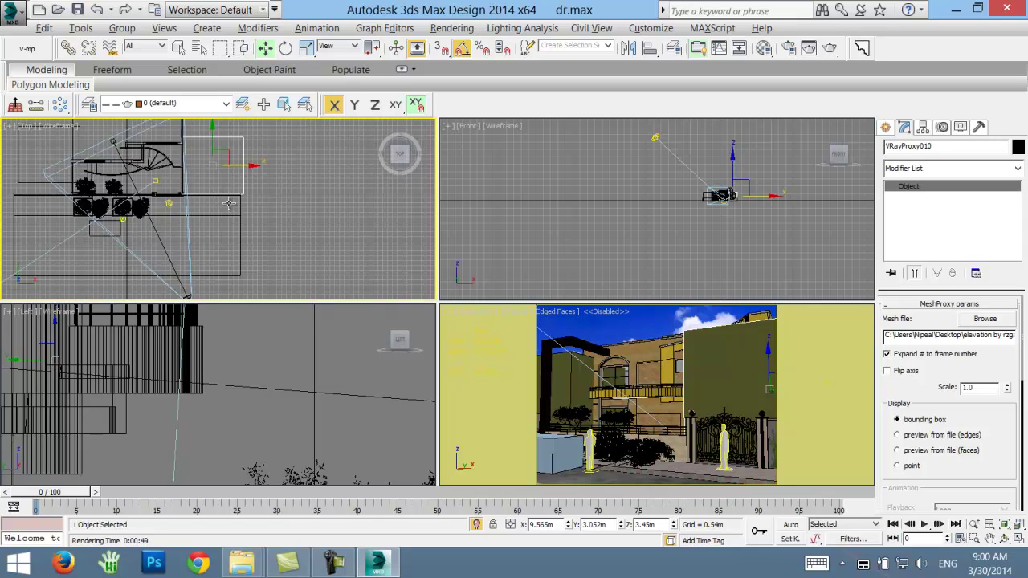
key("alt+w")
scroll(450, 356, "down", 3)
scroll(459, 292, "up", 1)
middle_click_drag(459, 292, 443, 272)
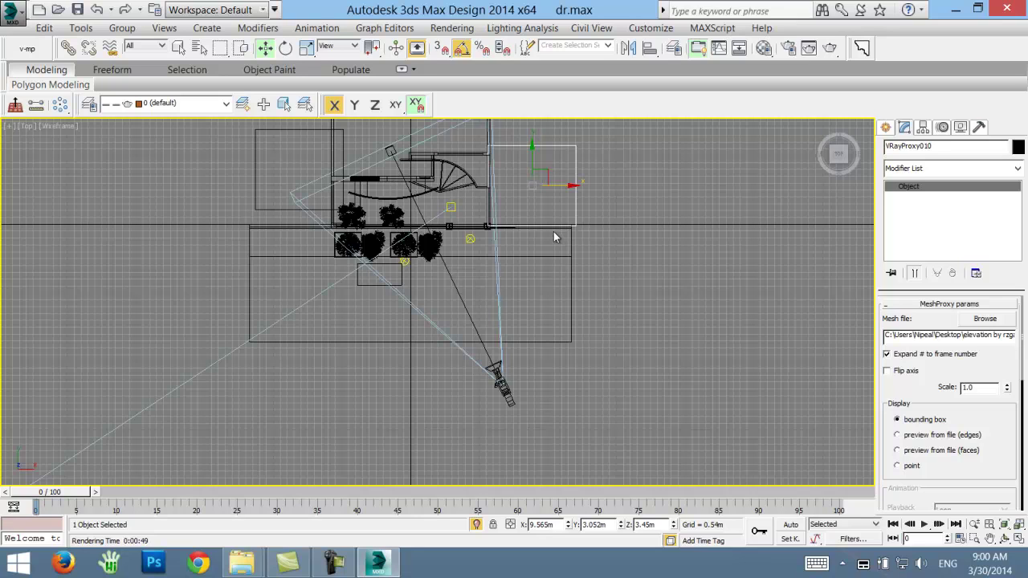
left_click_drag(544, 171, 391, 411, "shift")
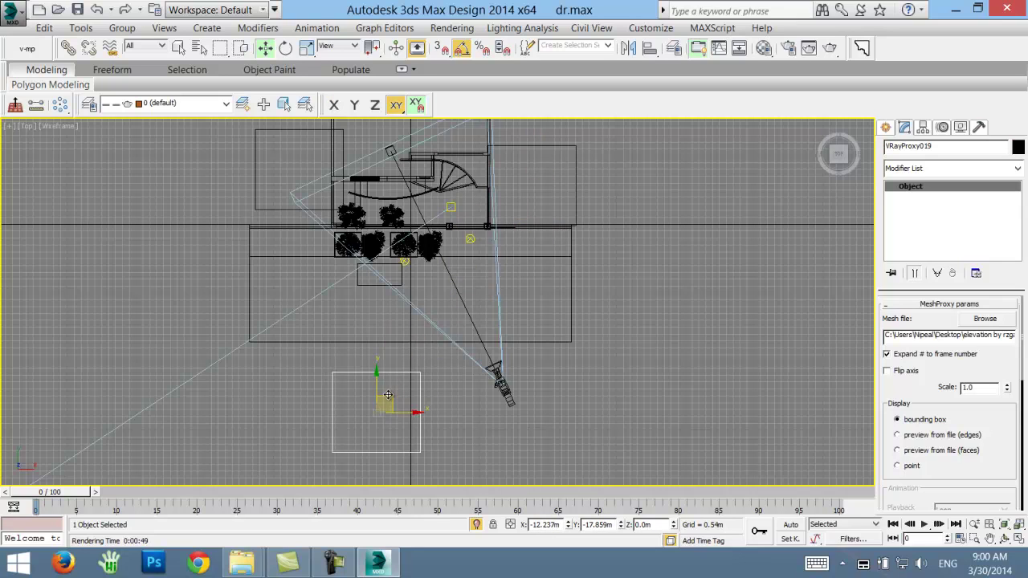
left_click(438, 232)
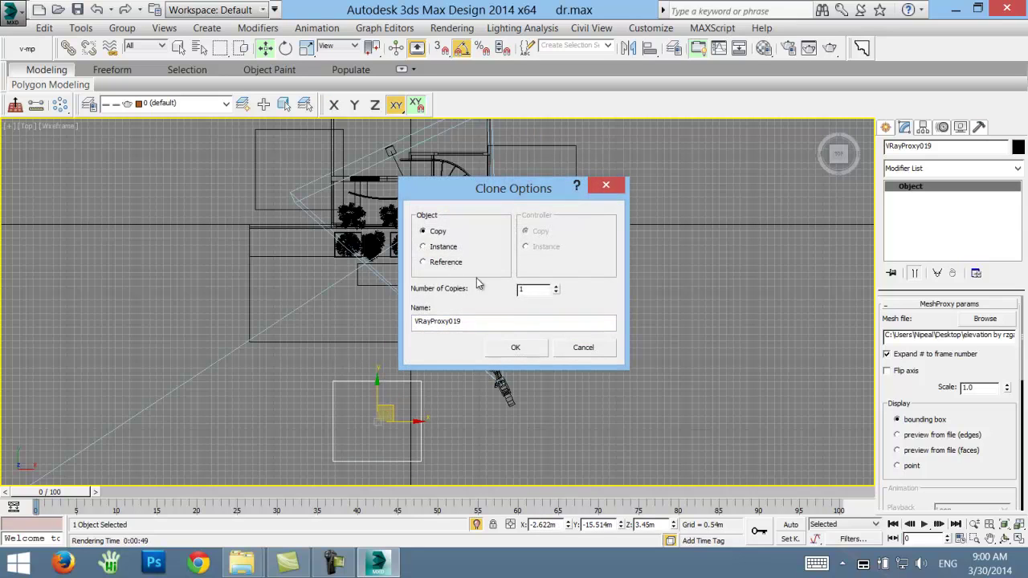
left_click(515, 349)
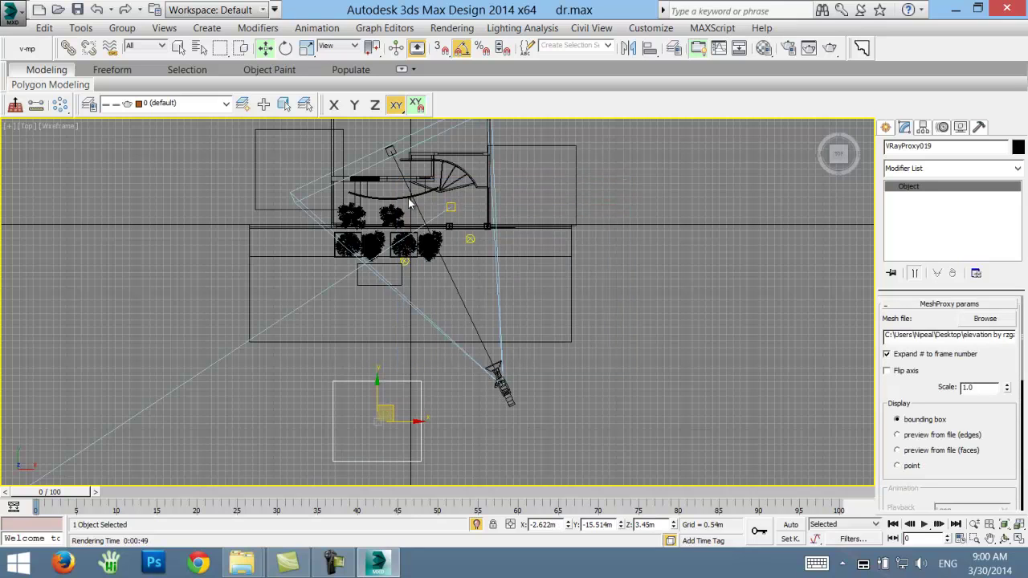
- In the maximized Front view, clone the proxy again as a lowered copy
key("alt+w")
right_click(634, 180)
key("alt+w")
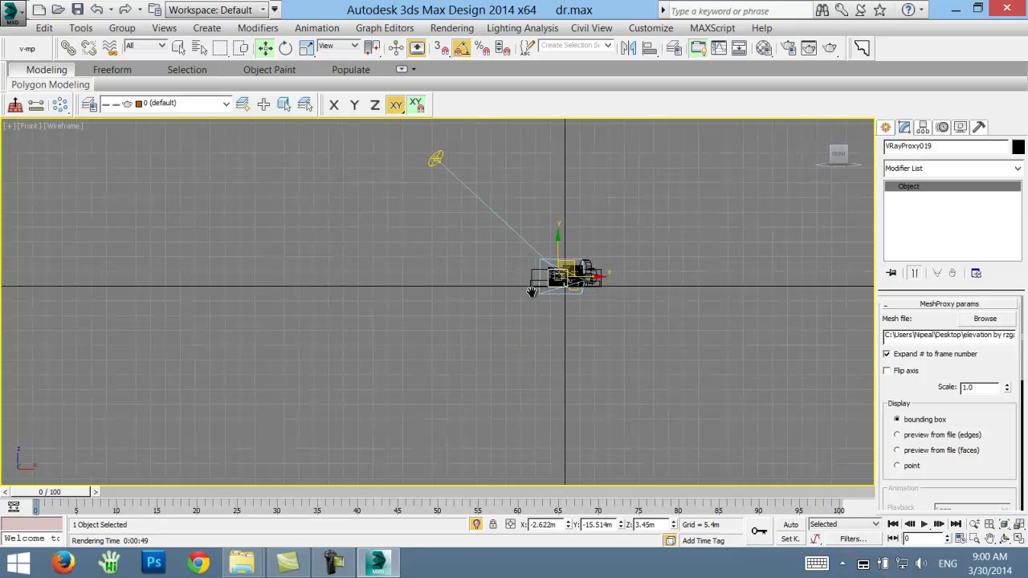
scroll(530, 286, "up", 3)
middle_click_drag(530, 287, 509, 236)
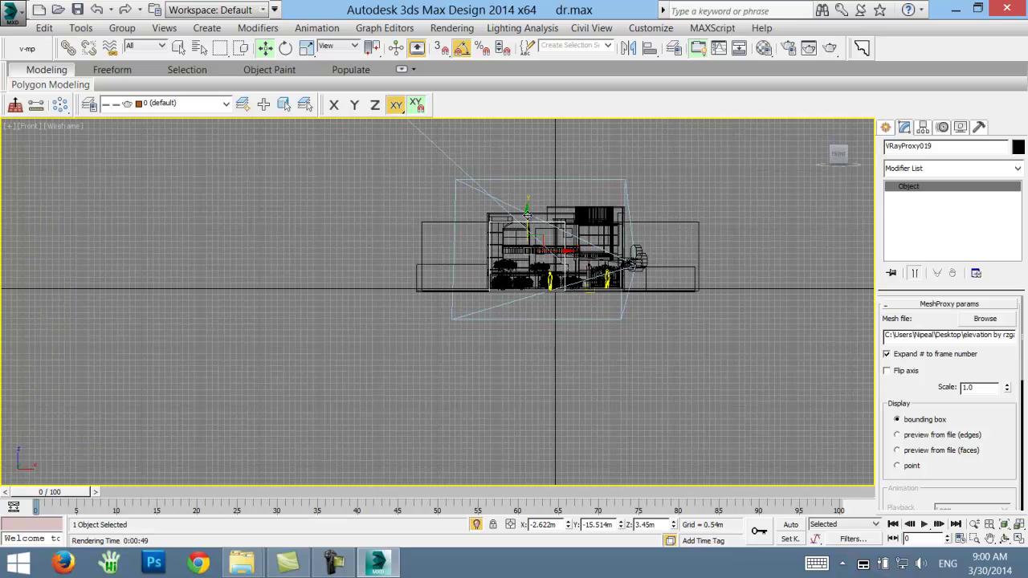
mouse_move(530, 219)
left_mouse_down()
mouse_move(560, 259)
mouse_move(638, 259)
left_mouse_up()
left_click(512, 351)
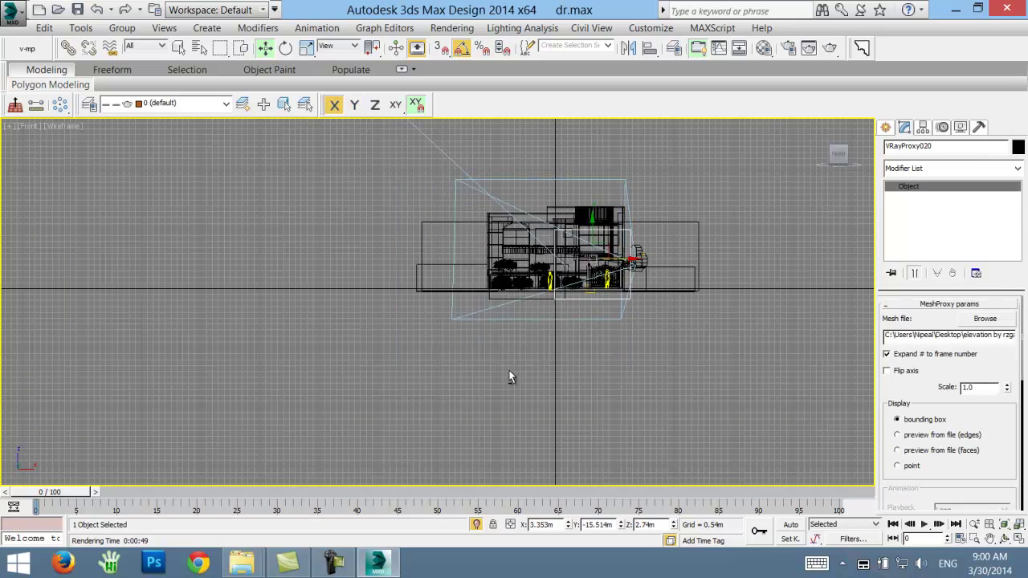
- Maximize the camera view and start a production render
key("alt+w")
left_click(677, 361)
key("alt+w")
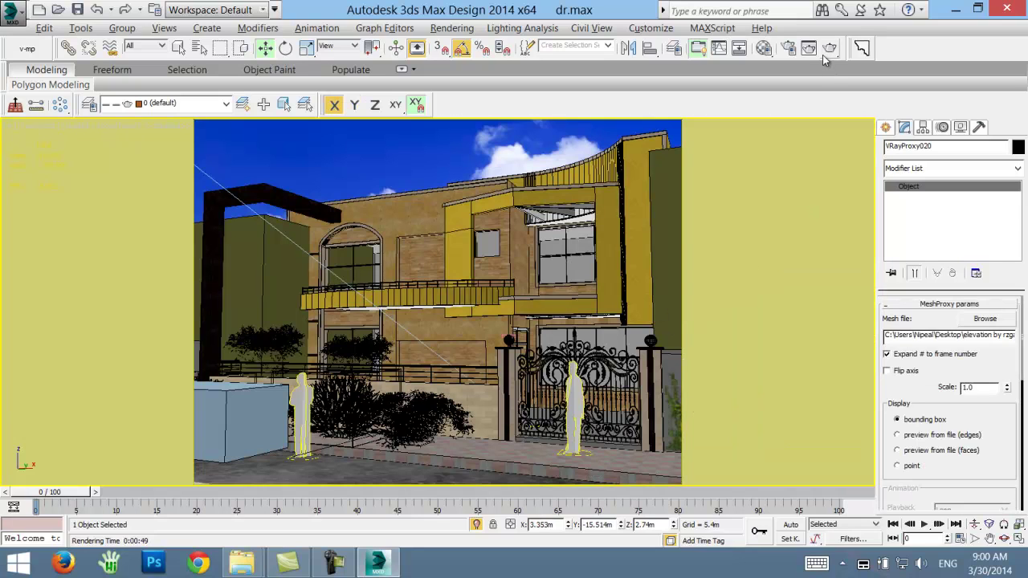
left_click(829, 50)
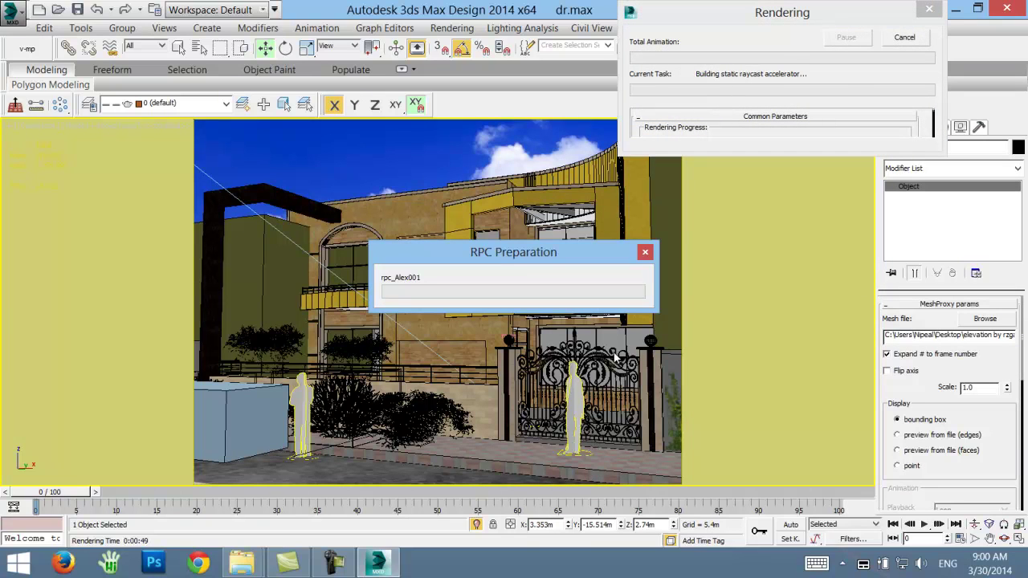
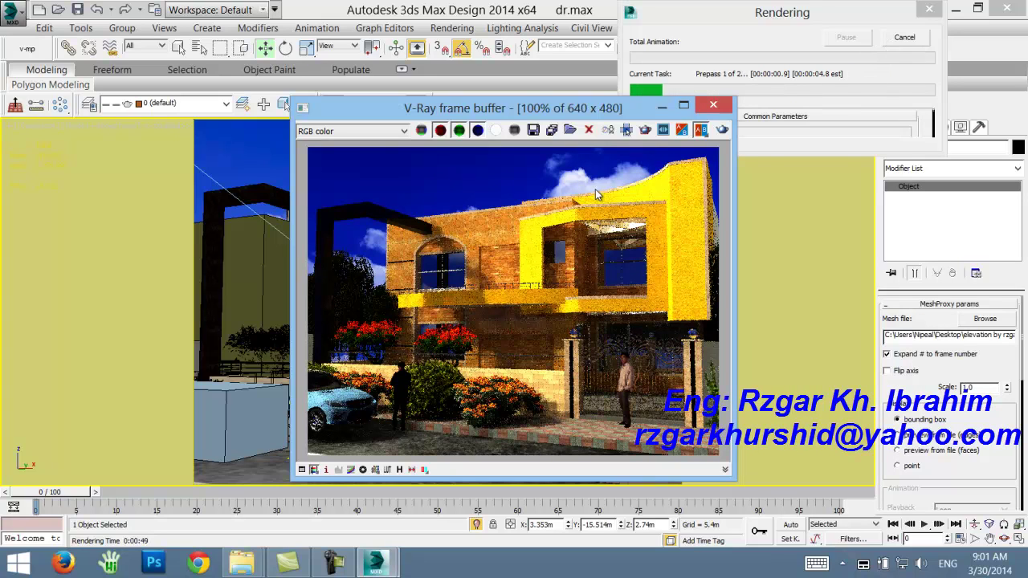
- Cancel the render, close the V-Ray frame buffer, and maximize the Front viewport
key("Escape")
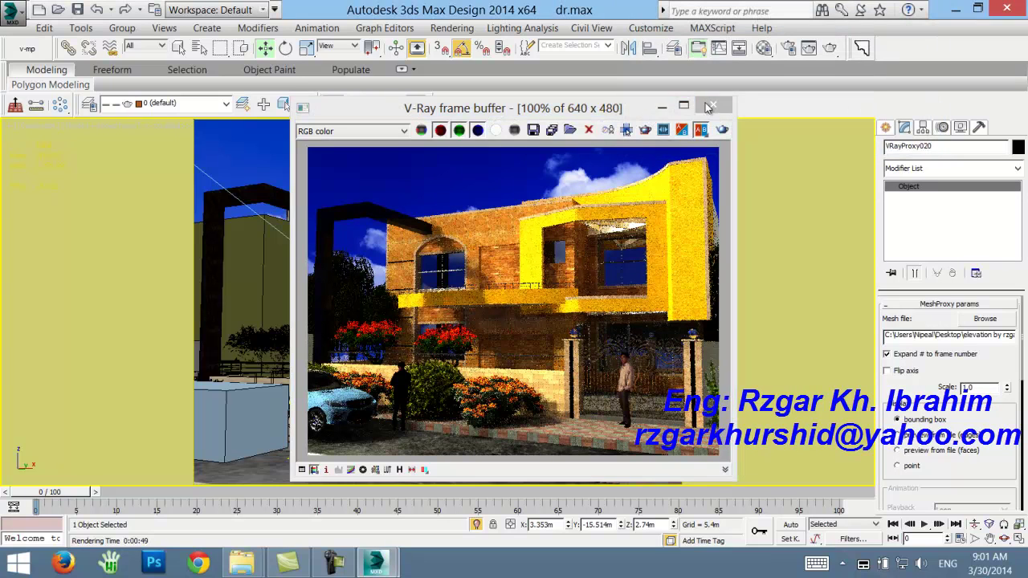
left_click(708, 107)
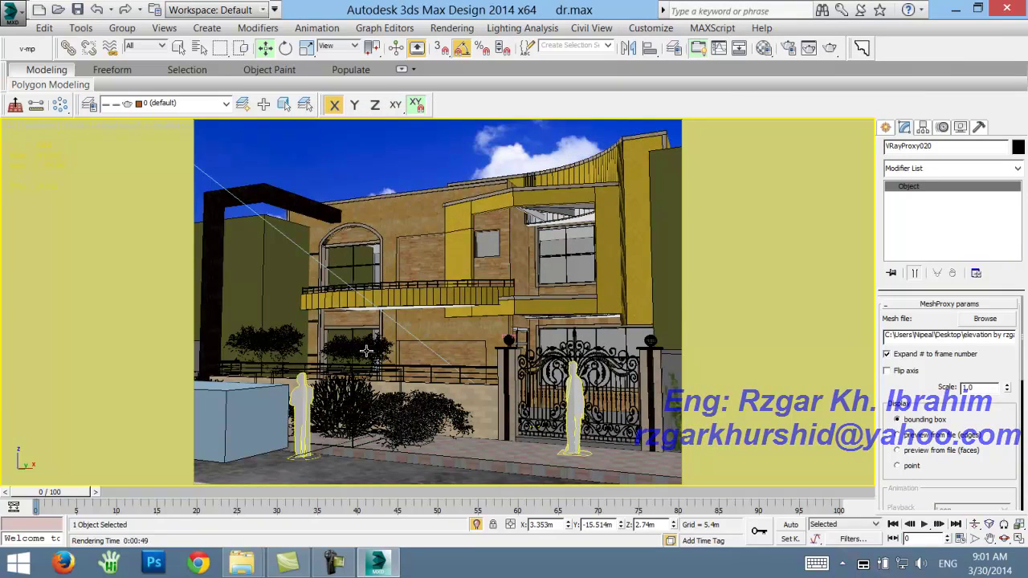
key("alt+w")
right_click(265, 290)
key("alt+w")
key("alt+w")
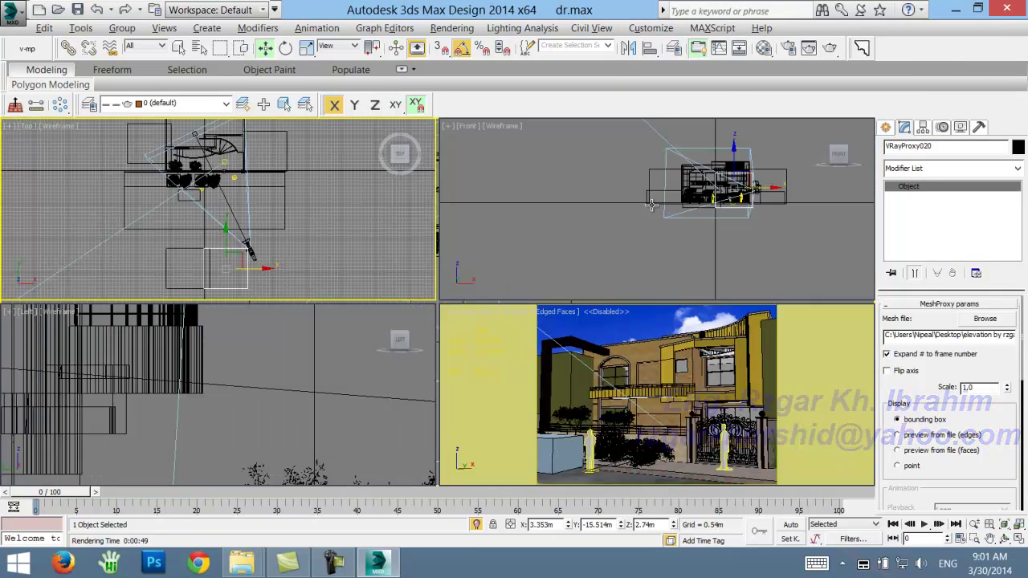
right_click(651, 205)
key("alt+w")
- Copy the V-Ray proxy upward along Y as VRayProxy021 and maximize the camera view
left_click_drag(573, 270, 574, 193, "shift")
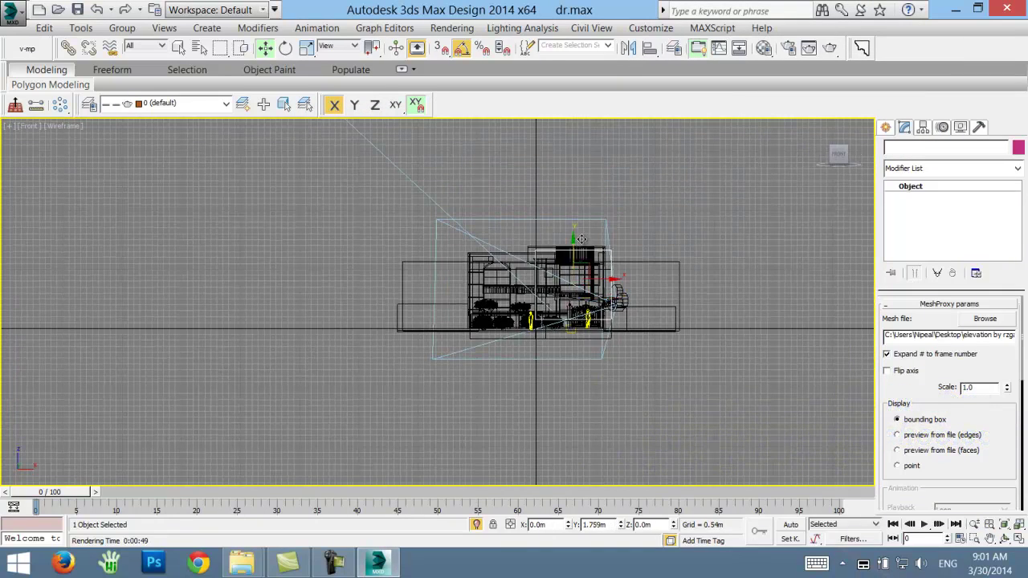
left_click(536, 345)
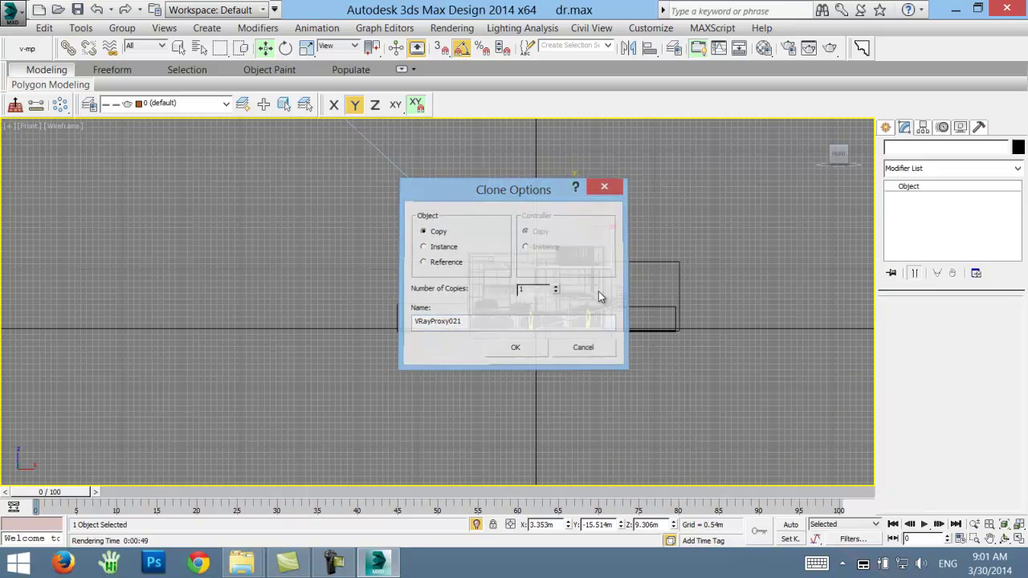
key("alt+w")
right_click(680, 389)
key("alt+w")
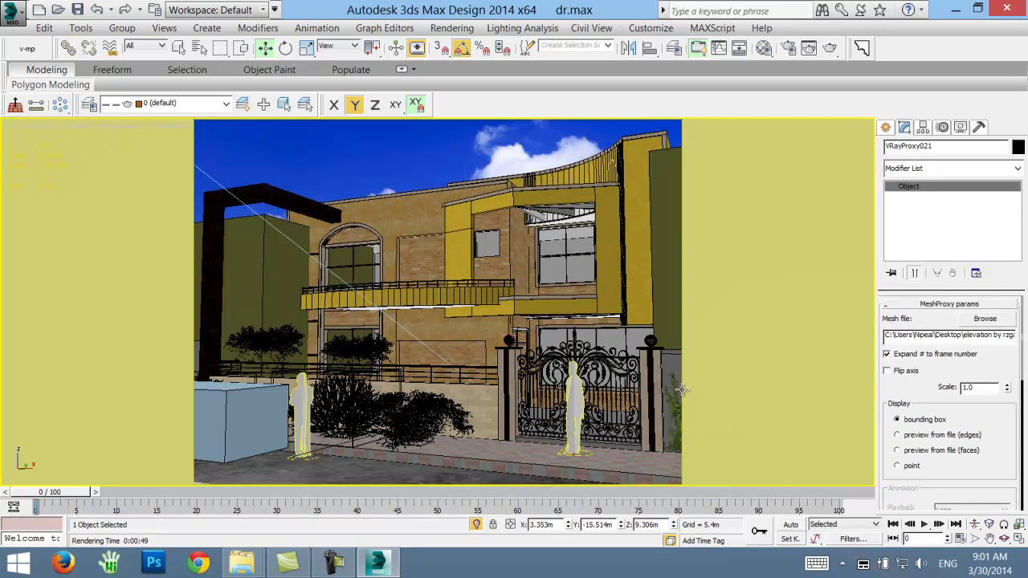
- Render the camera view, orbit along the curb slab, and switch the curb to Edge mode
left_click(828, 49)
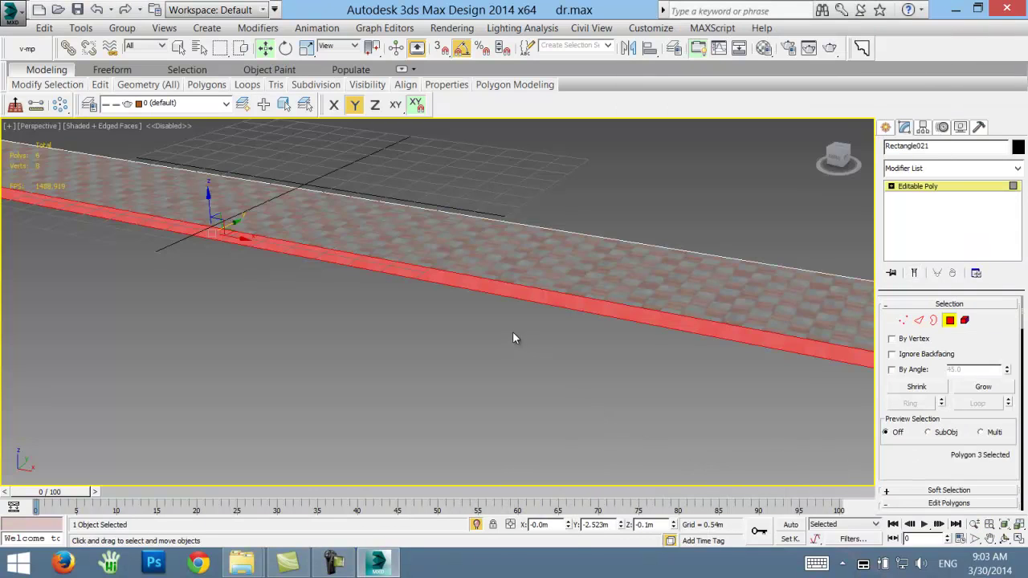
mouse_move(516, 340)
middle_mouse_down("alt")
mouse_move(581, 340)
mouse_move(435, 315)
mouse_move(343, 316)
middle_mouse_up("alt")
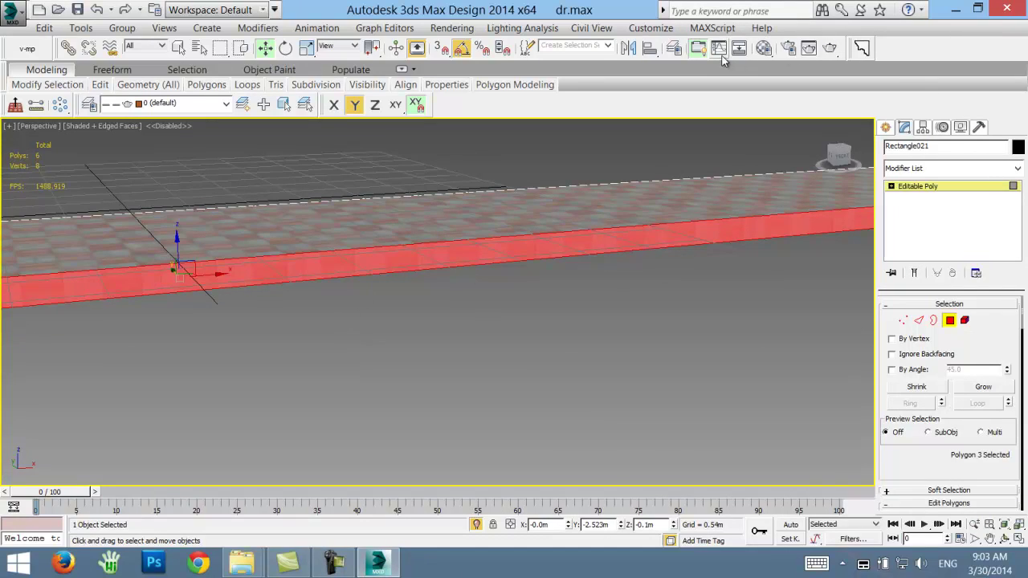
left_click(764, 48)
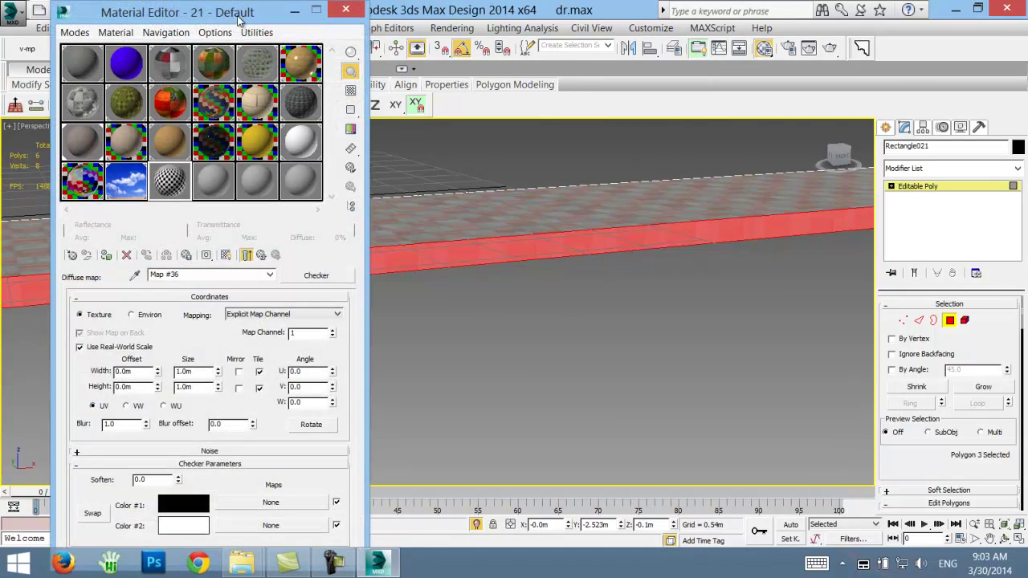
left_click_drag(239, 20, 690, 163)
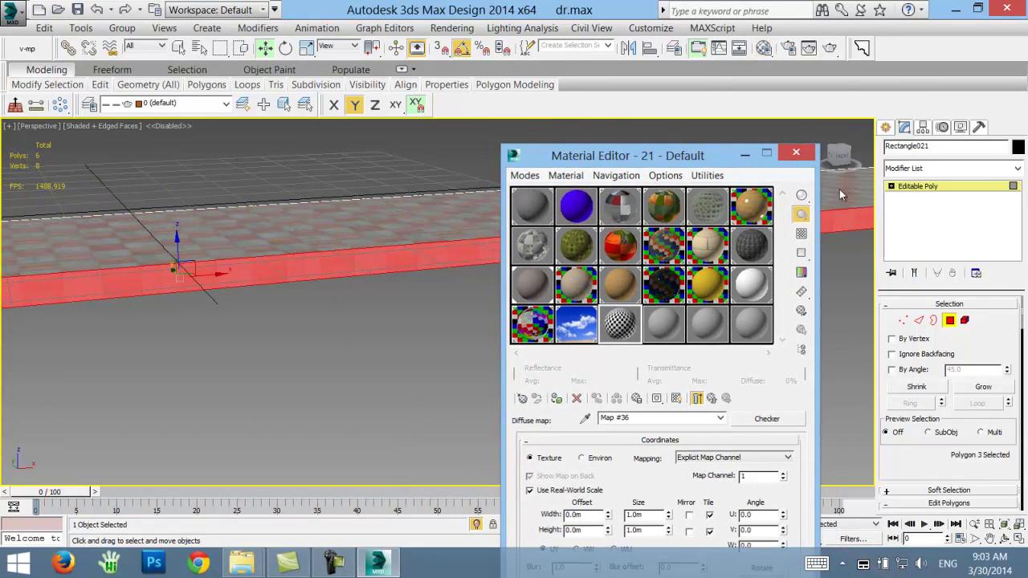
key("m")
left_click(918, 320)
- Chamfer the curb's long front top edge by 0.05m
left_click(611, 228)
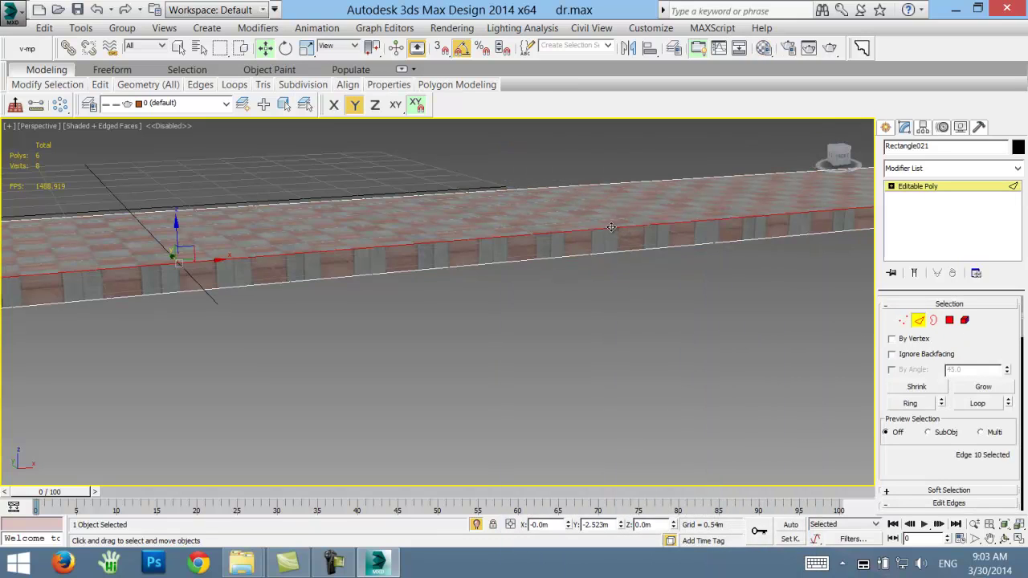
scroll(900, 402, "down", 3)
scroll(896, 332, "down", 1)
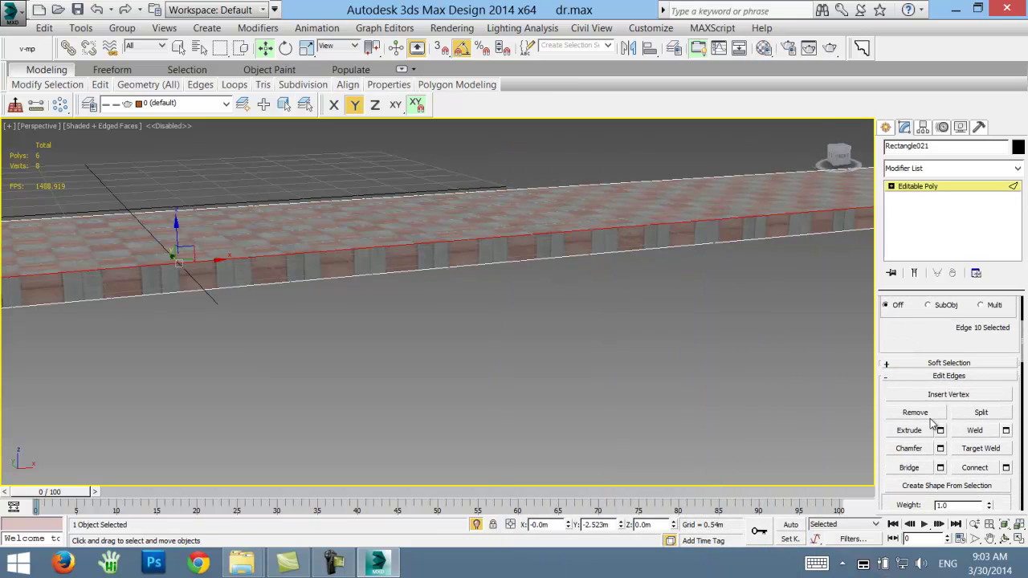
left_click(940, 448)
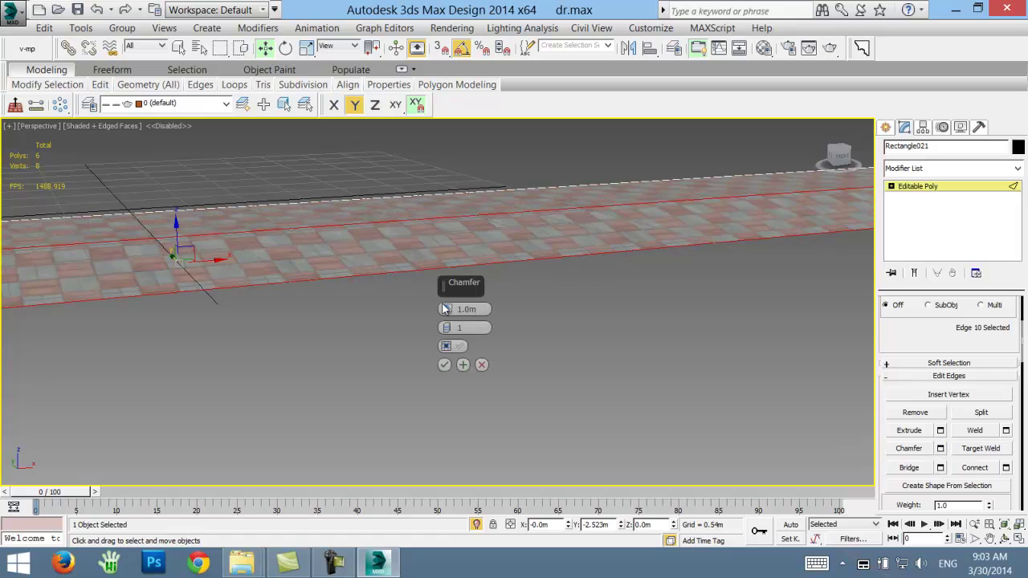
type(".")
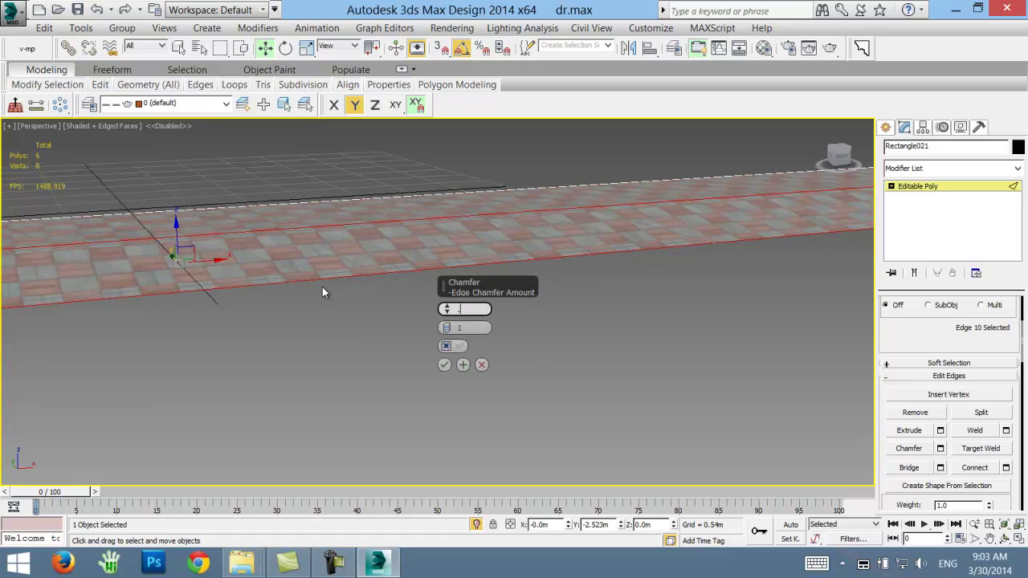
type("05")
key("Return")
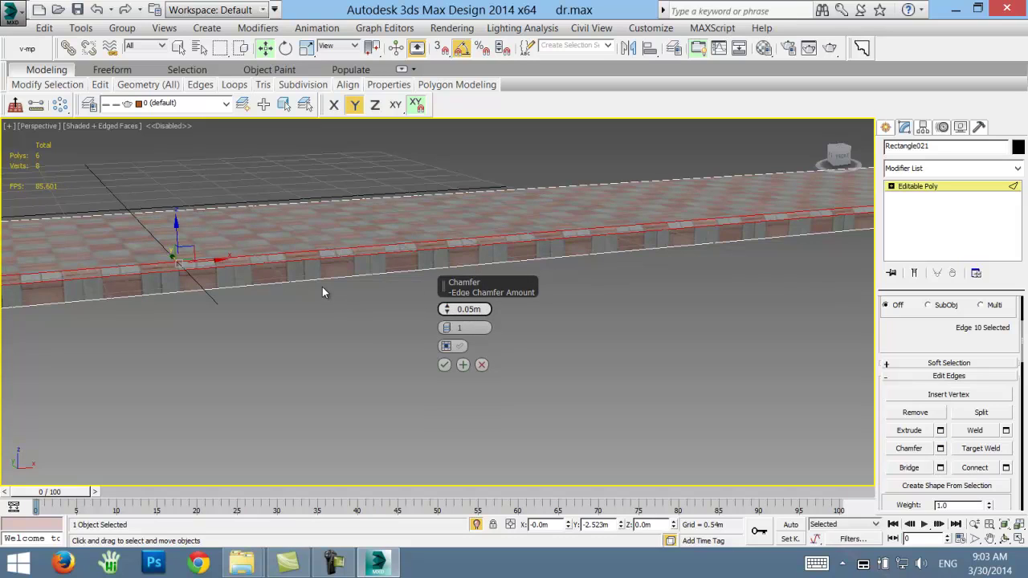
left_click(445, 365)
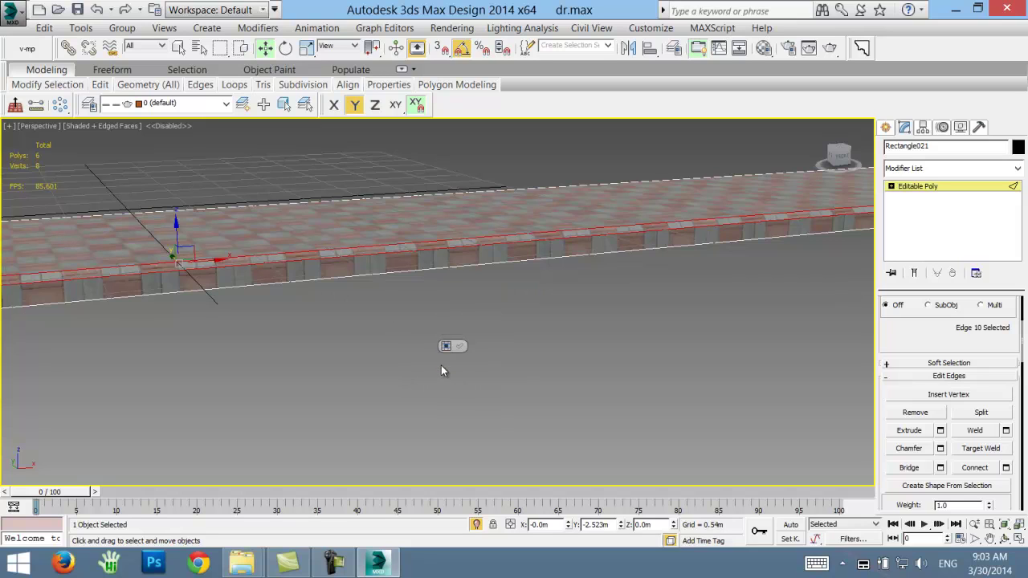
- Switch the curb to Polygon mode and select its front faces
left_click(914, 187)
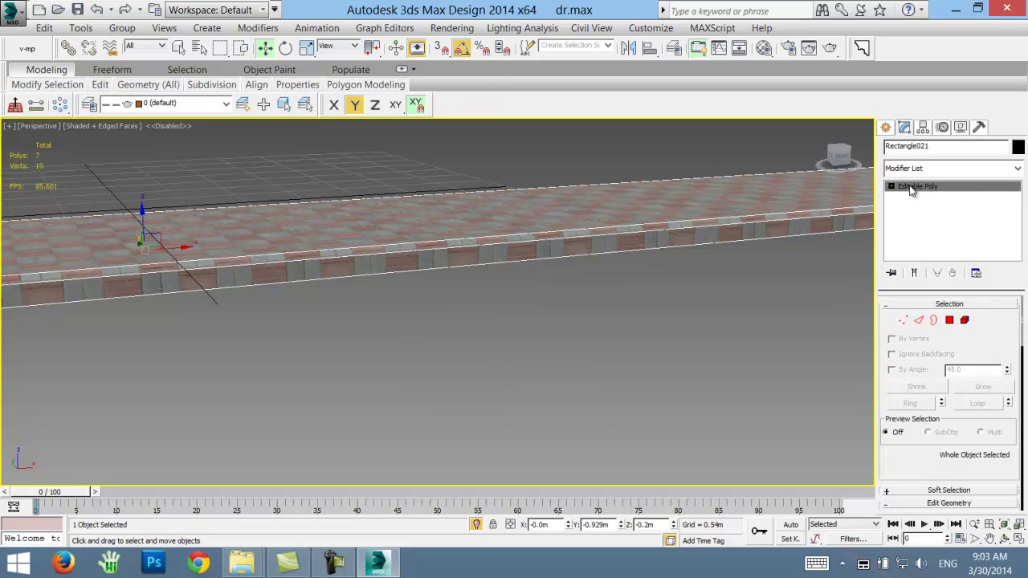
left_click(957, 321)
left_click(667, 241)
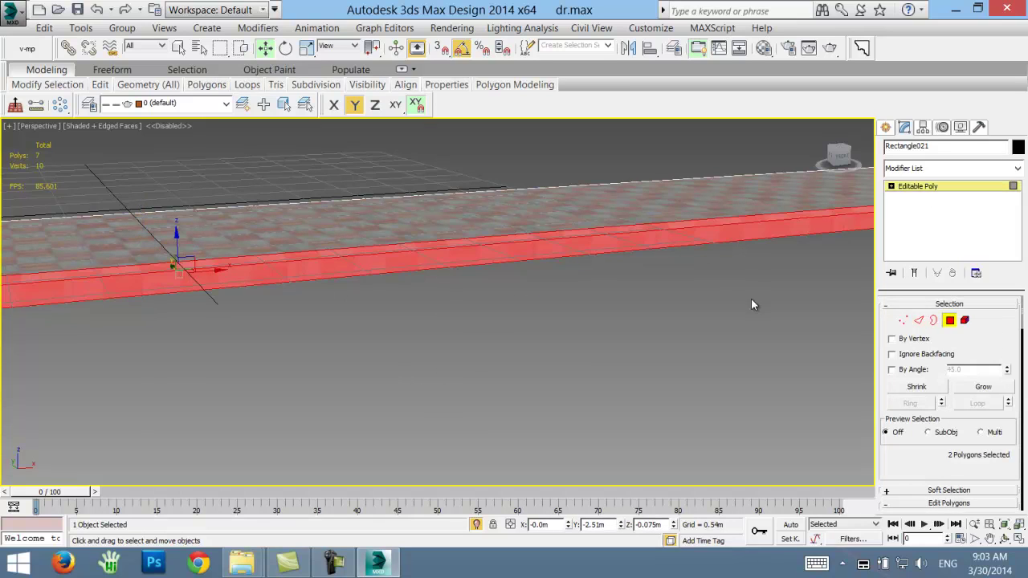
- Create a new VRayMtl, 22 - Default, with a Checker map as its diffuse texture
left_click(764, 48)
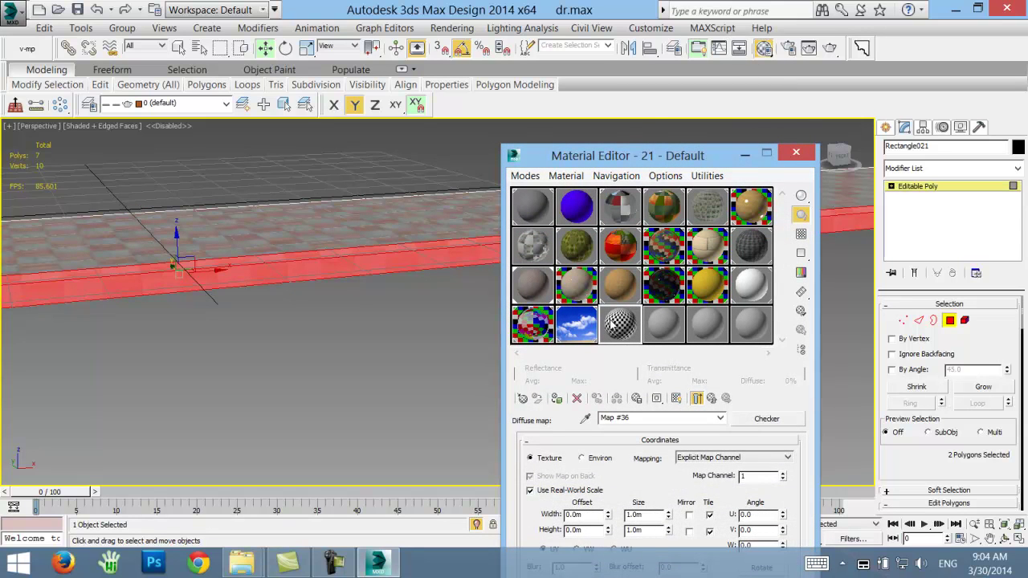
left_click(612, 323)
left_click(763, 418)
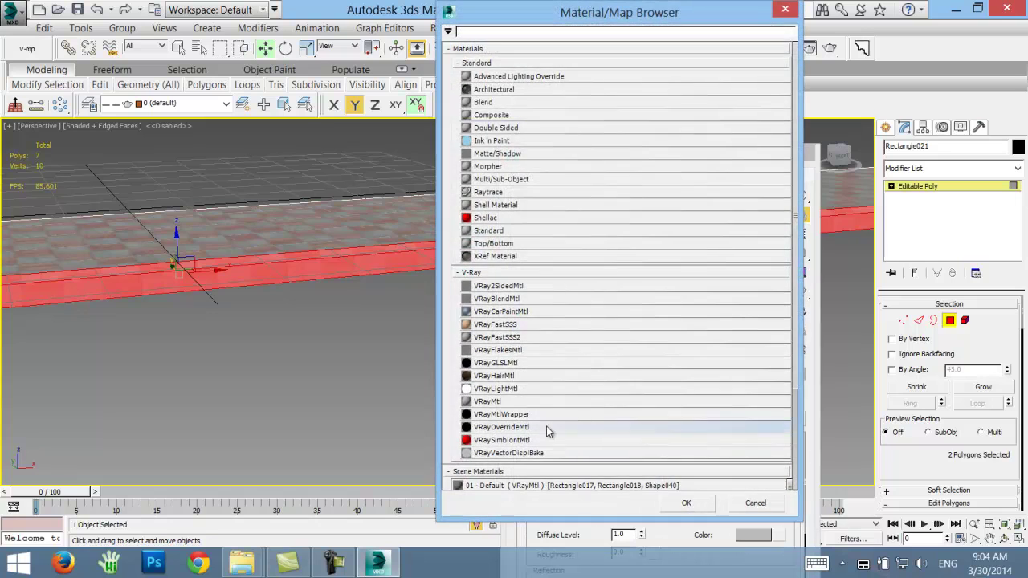
double_click(524, 406)
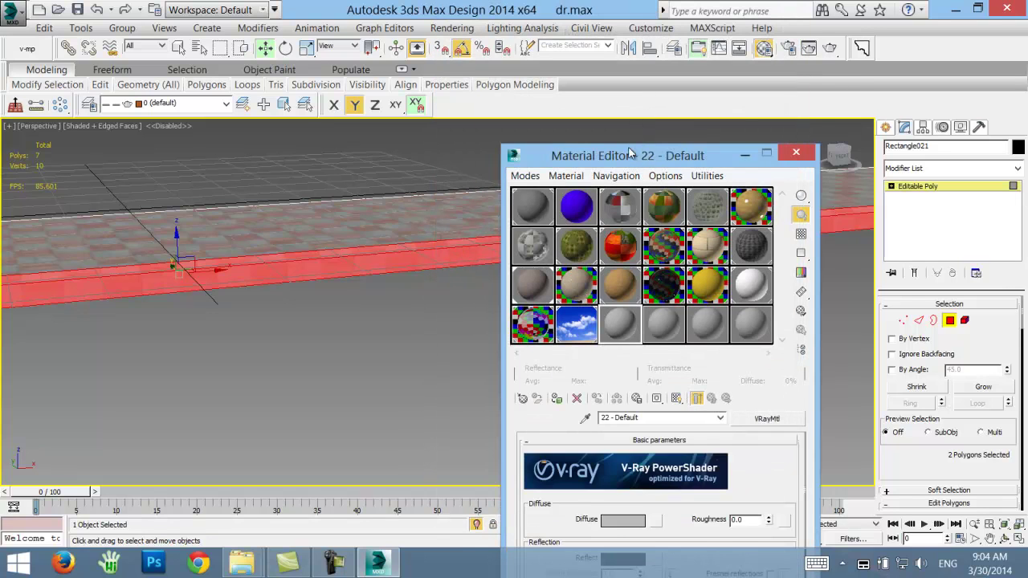
left_click(608, 394)
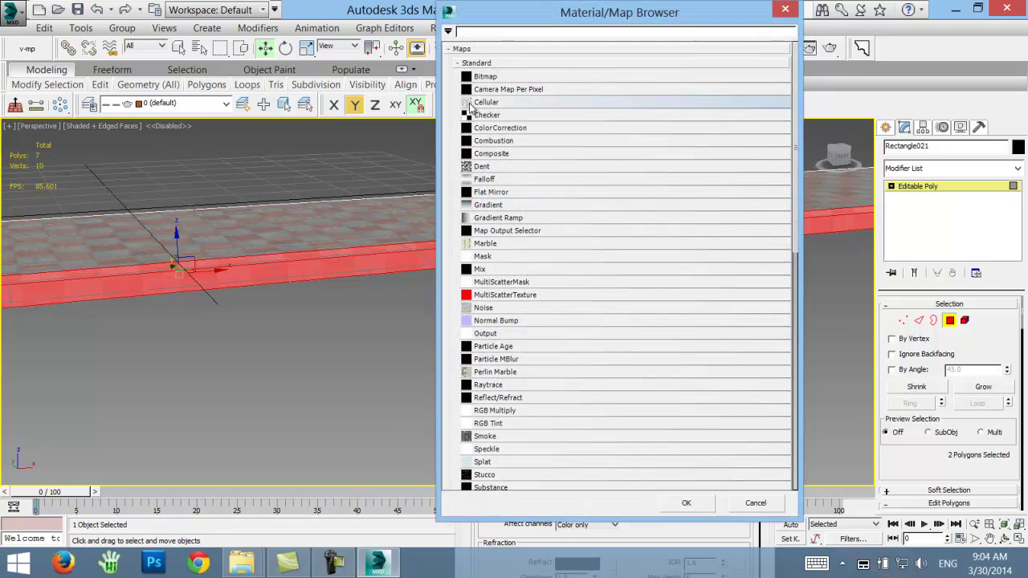
double_click(482, 118)
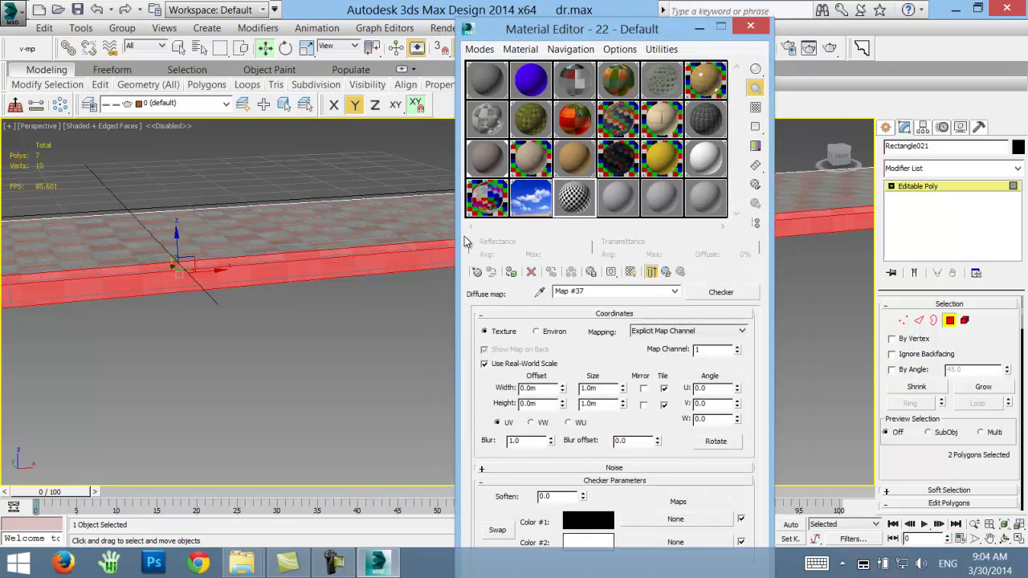
left_click_drag(553, 38, 675, 75)
scroll(466, 358, "up", 2)
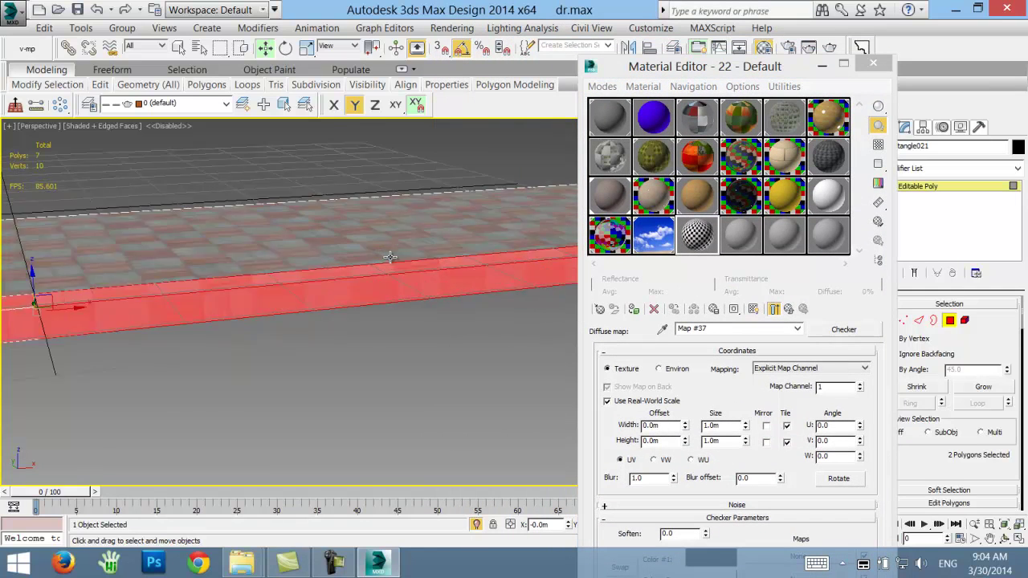
scroll(468, 362, "up", 2)
- Add a UVW Map modifier to the curb and close the Material Editor
left_click(930, 171)
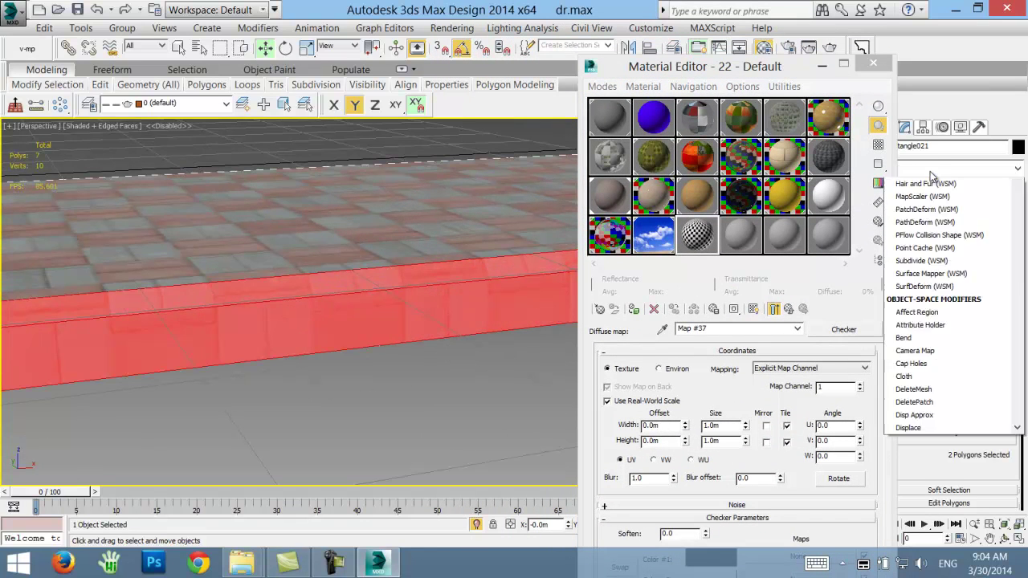
key("u")
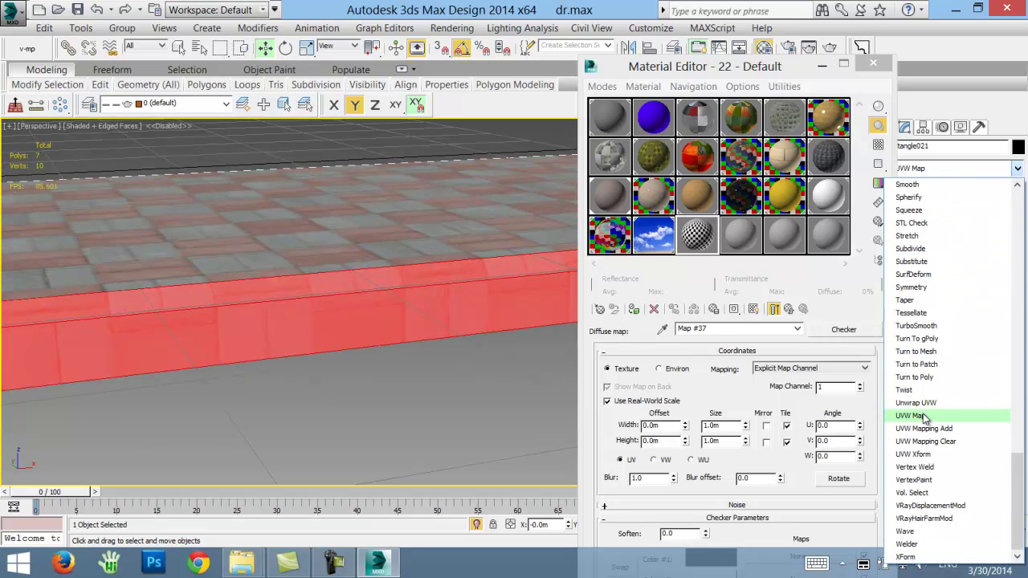
left_click(926, 416)
scroll(925, 396, "down", 3)
scroll(934, 400, "down", 1)
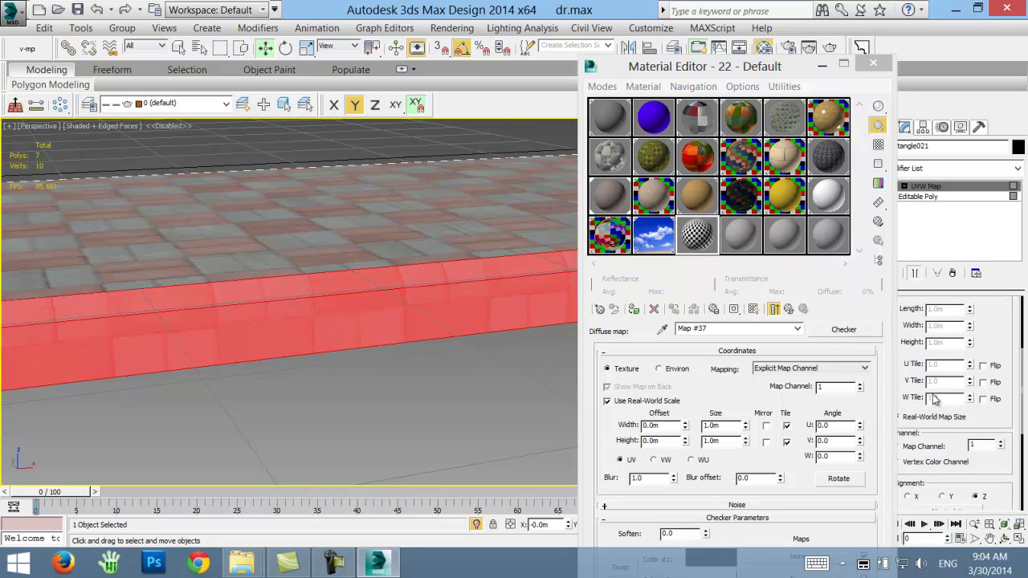
left_click(873, 63)
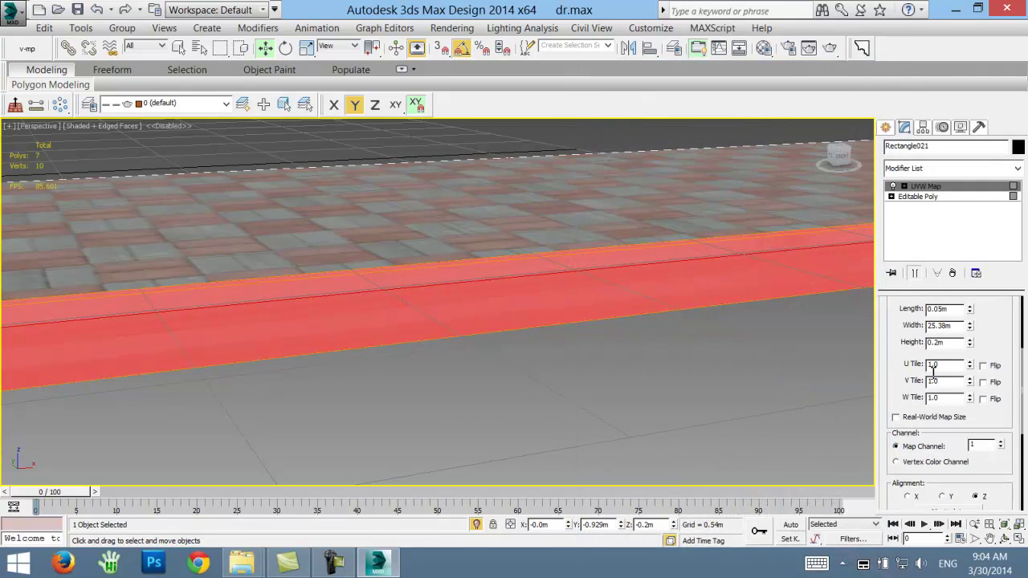
- Set the UVW Map length to 0.24m and height to 0.44m, and shift the gizmo along the curb
left_click(896, 418)
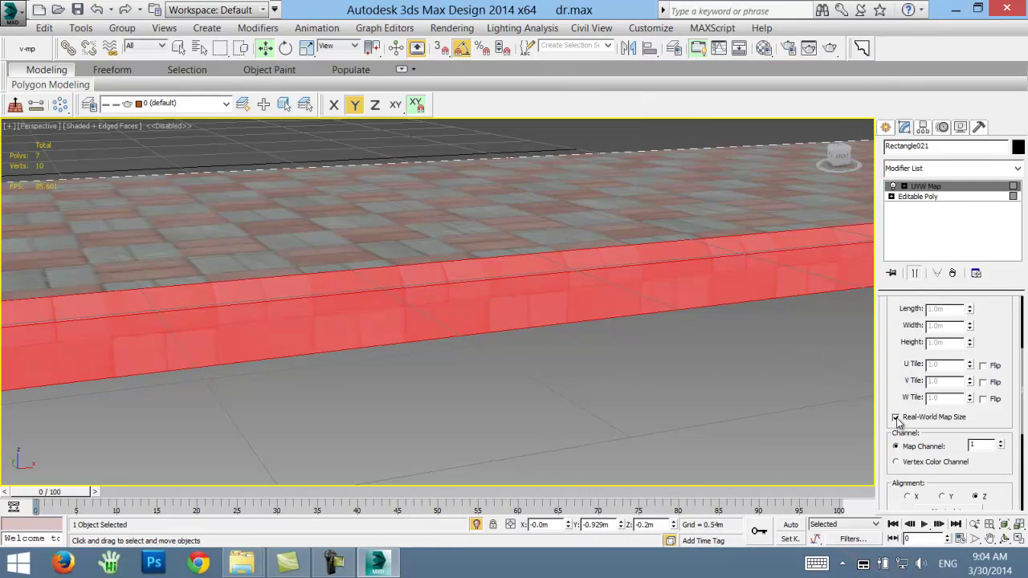
left_click(896, 418)
scroll(948, 374, "up", 1)
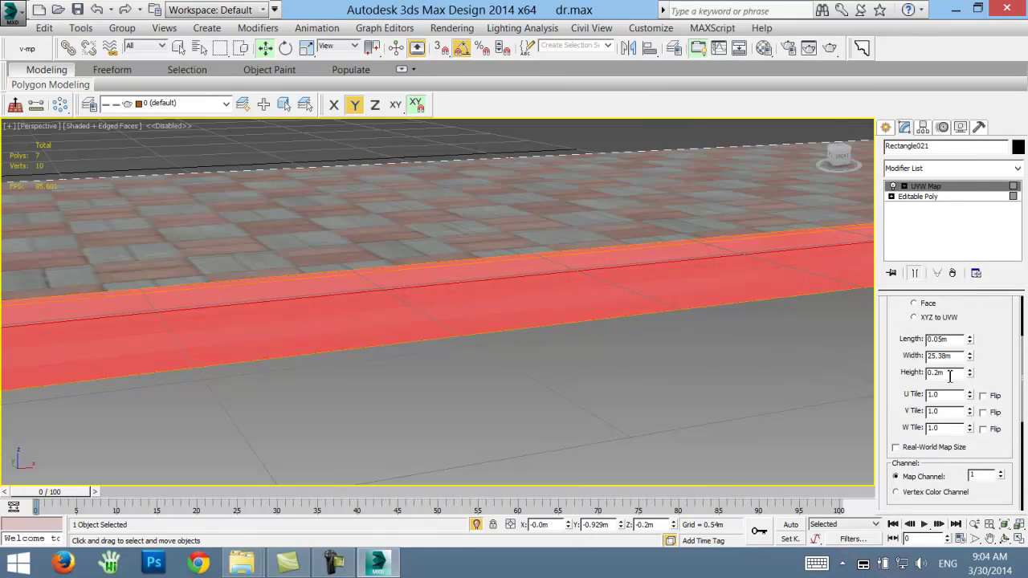
mouse_move(970, 344)
left_mouse_down()
mouse_move(971, 333)
mouse_move(958, 430)
left_mouse_up()
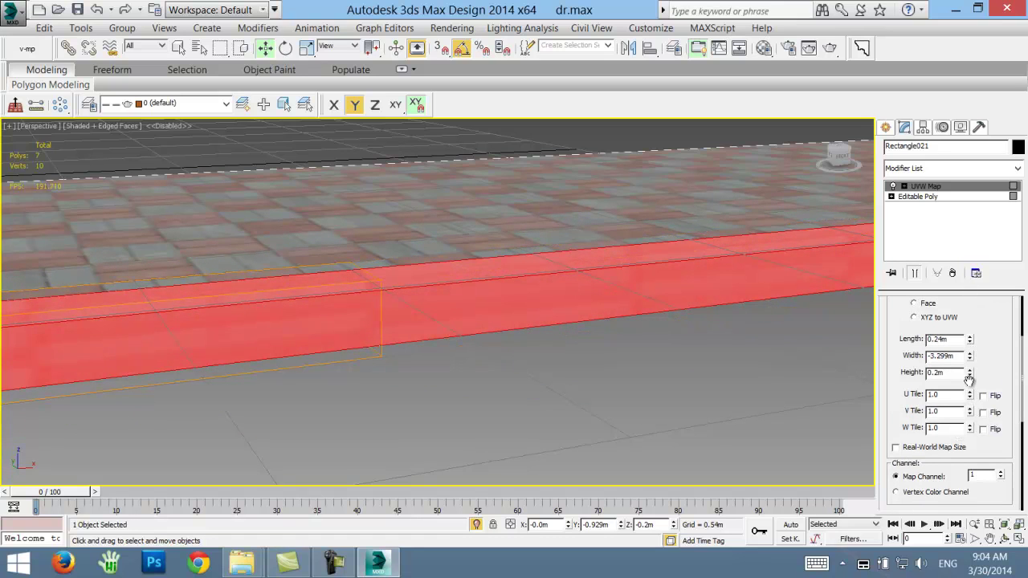
mouse_move(970, 372)
left_mouse_down()
mouse_move(962, 355)
mouse_move(972, 355)
mouse_move(968, 395)
left_mouse_up()
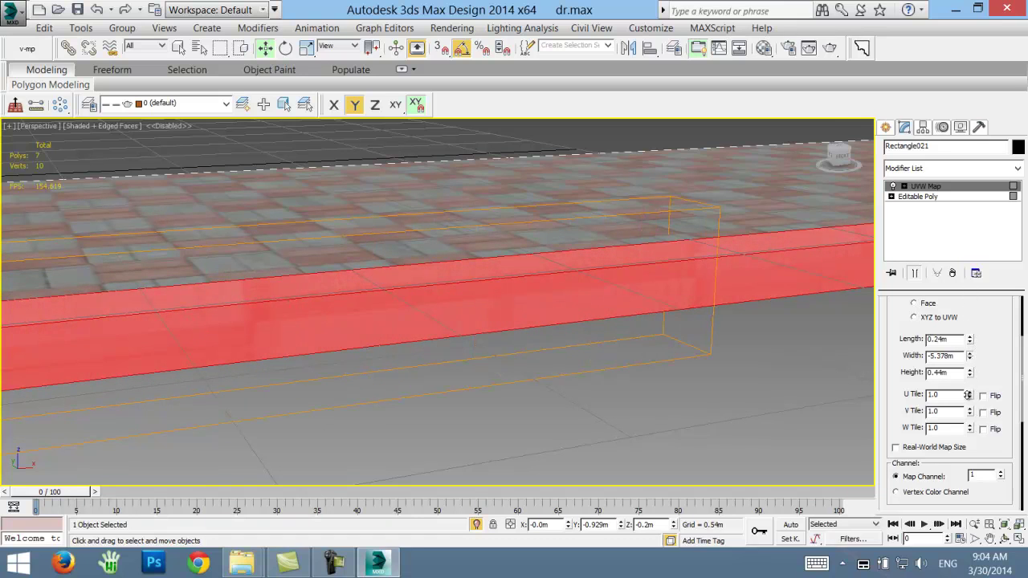
left_click_drag(585, 310, 798, 269)
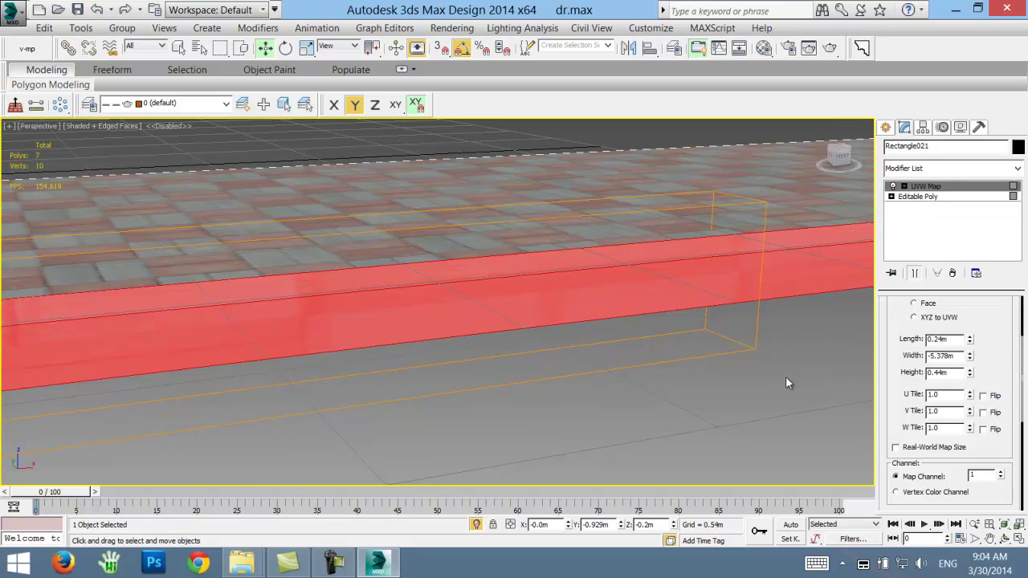